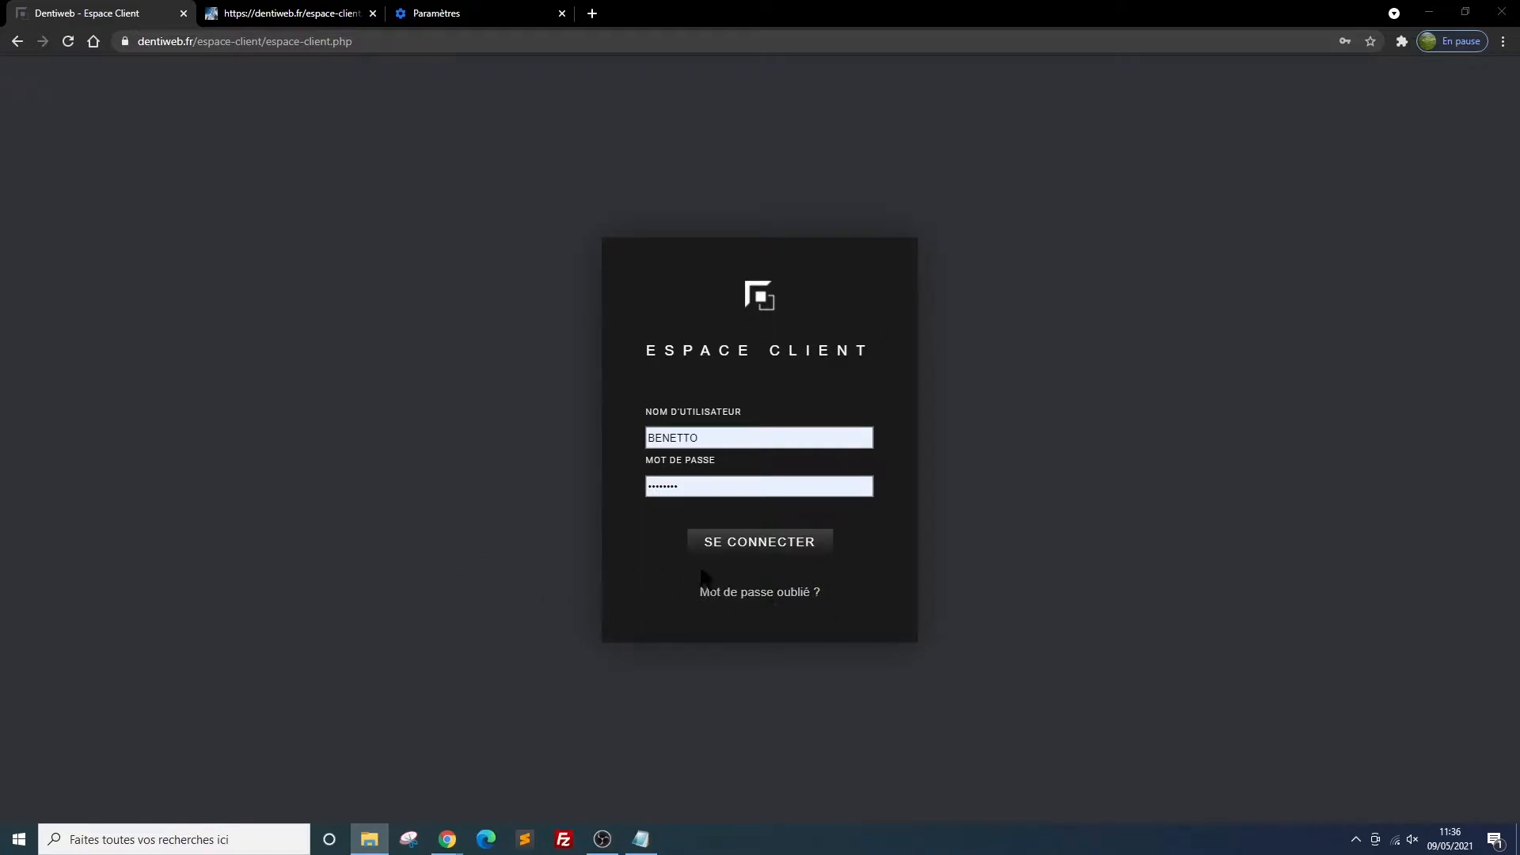
Log in to the client area with the prefilled credentials and open the Identité visuelle section
left_click(756, 548)
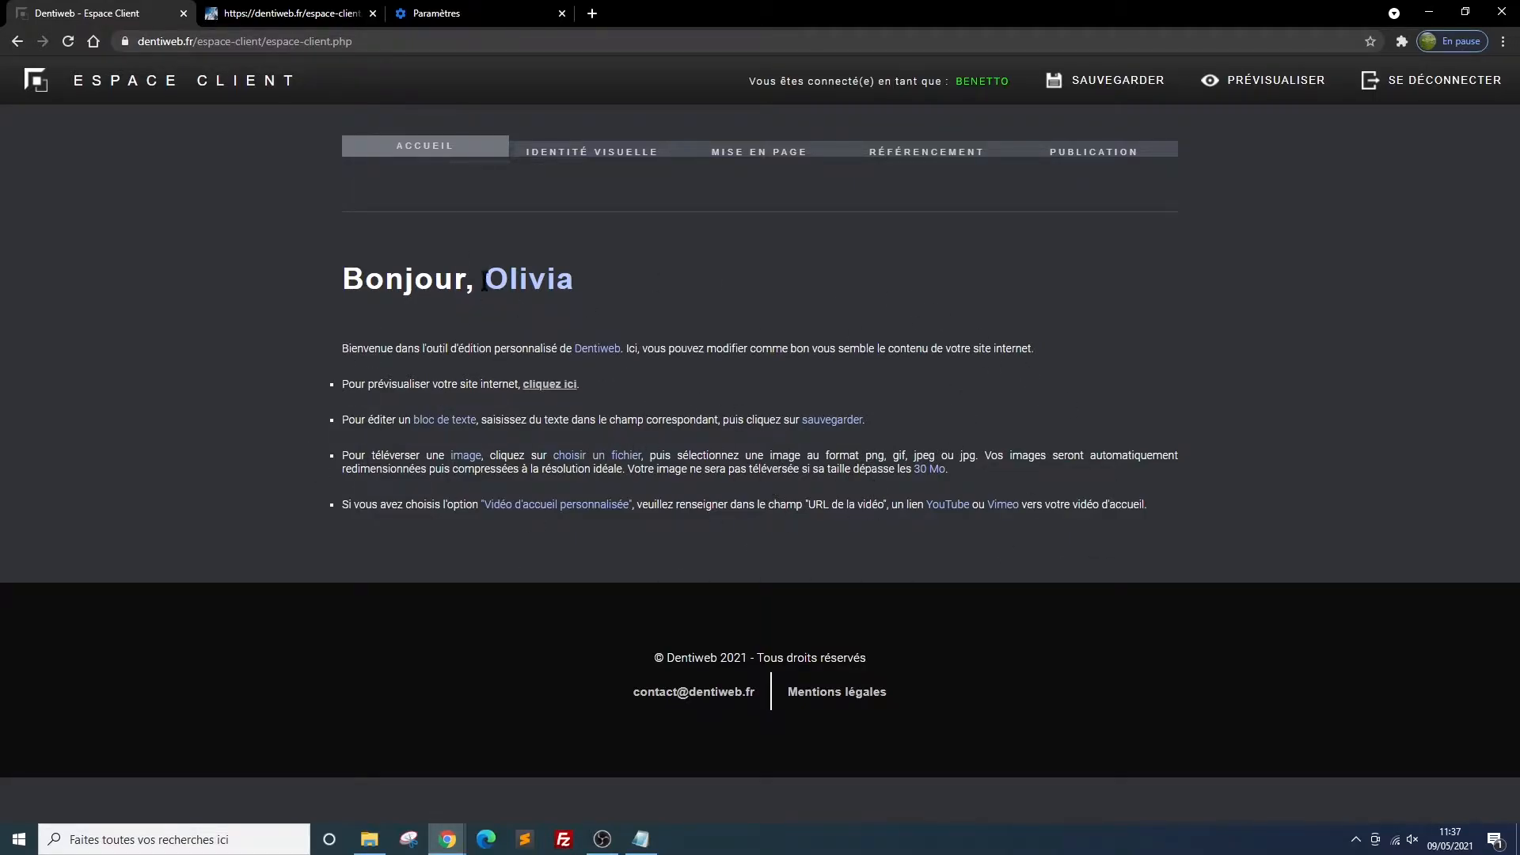
left_click(579, 158)
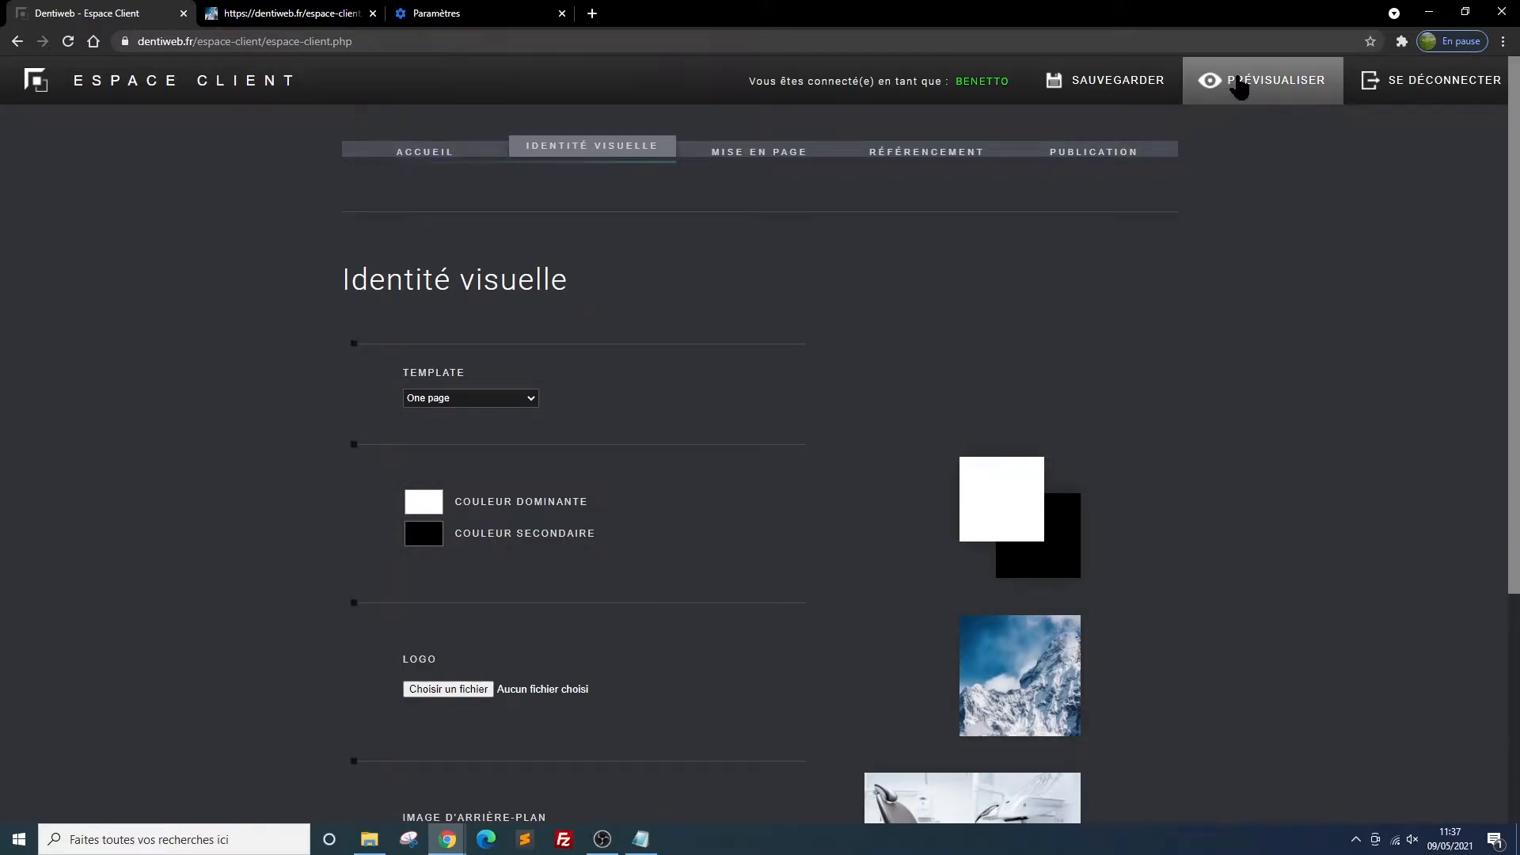
Look through the current site preview page and return to the visual identity settings
left_click(299, 15)
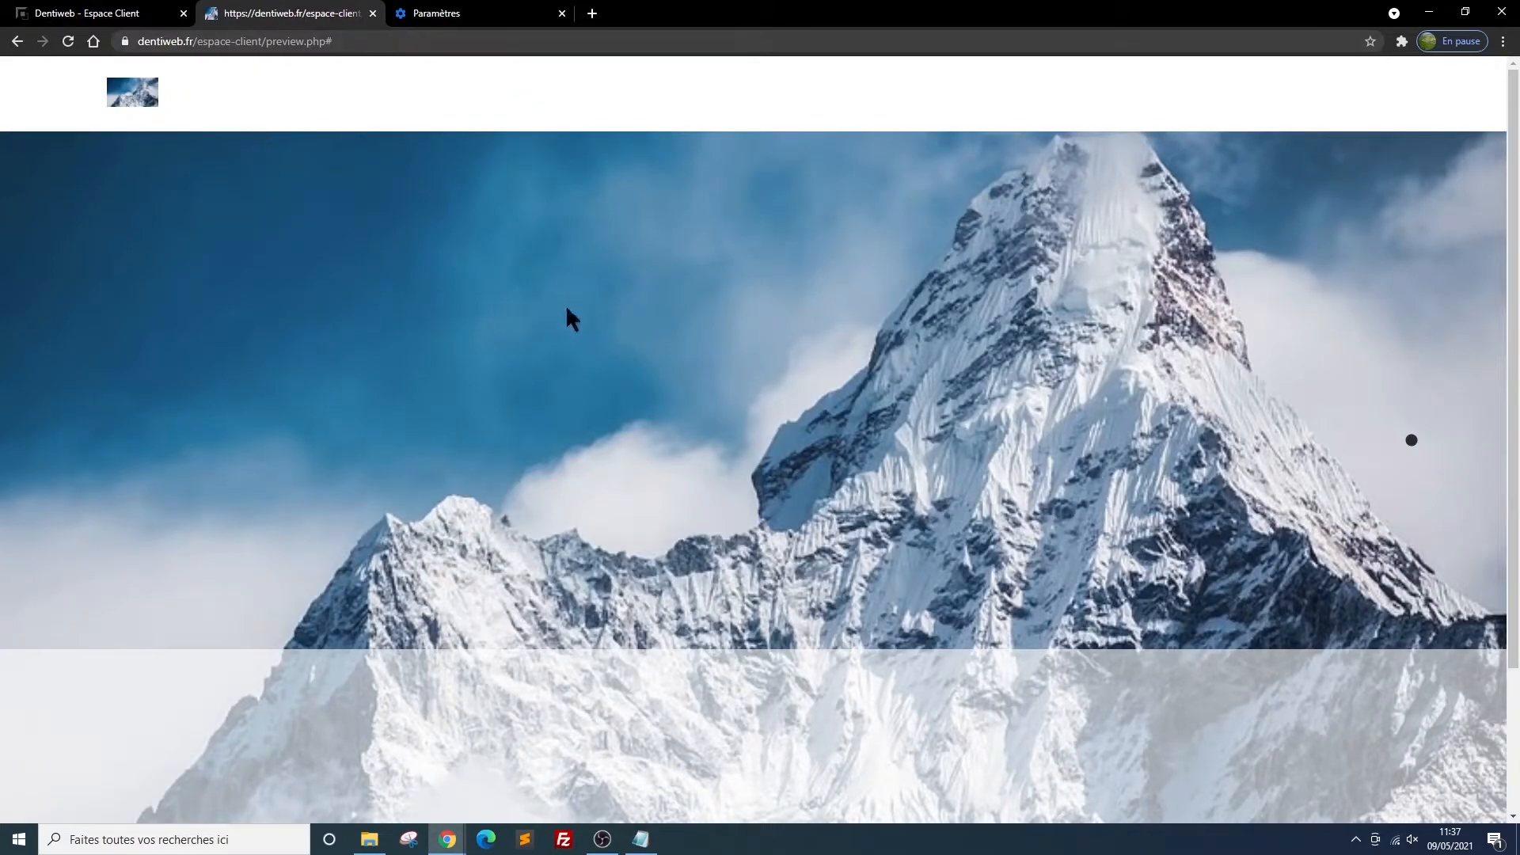
scroll(364, 436, "down", 2)
scroll(364, 436, "up", 2)
left_click(80, 14)
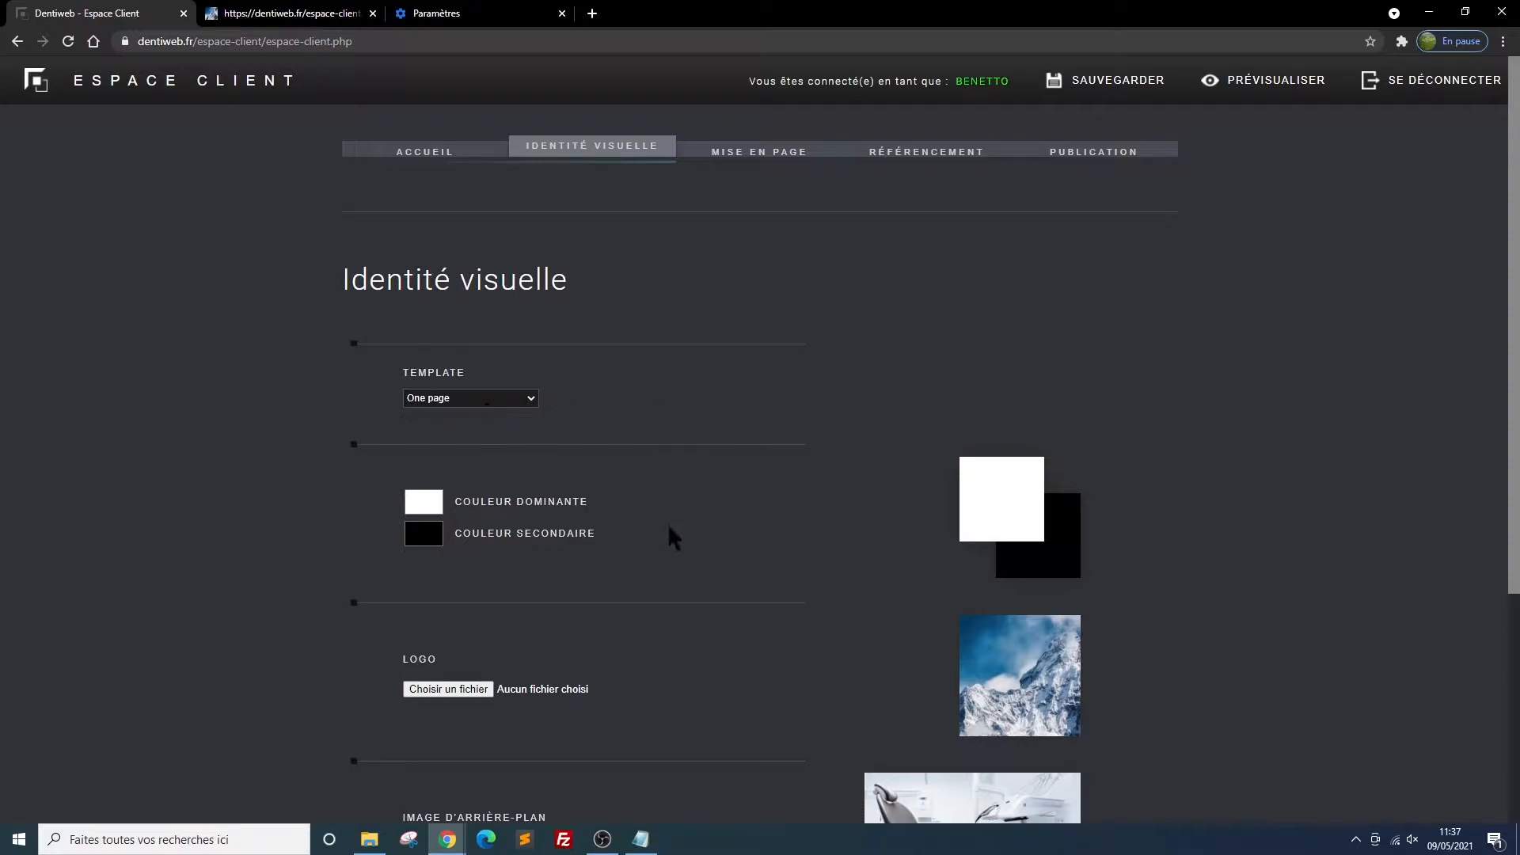
Try a dark red (RGB 135, 49, 49) and another hue as the dominant colour, and restore it to white (255, 255, 255)
left_click(419, 507)
mouse_move(424, 546)
left_mouse_down()
mouse_move(549, 590)
mouse_move(530, 543)
mouse_move(546, 553)
mouse_move(488, 587)
mouse_move(563, 570)
mouse_move(498, 546)
mouse_move(521, 569)
left_mouse_up()
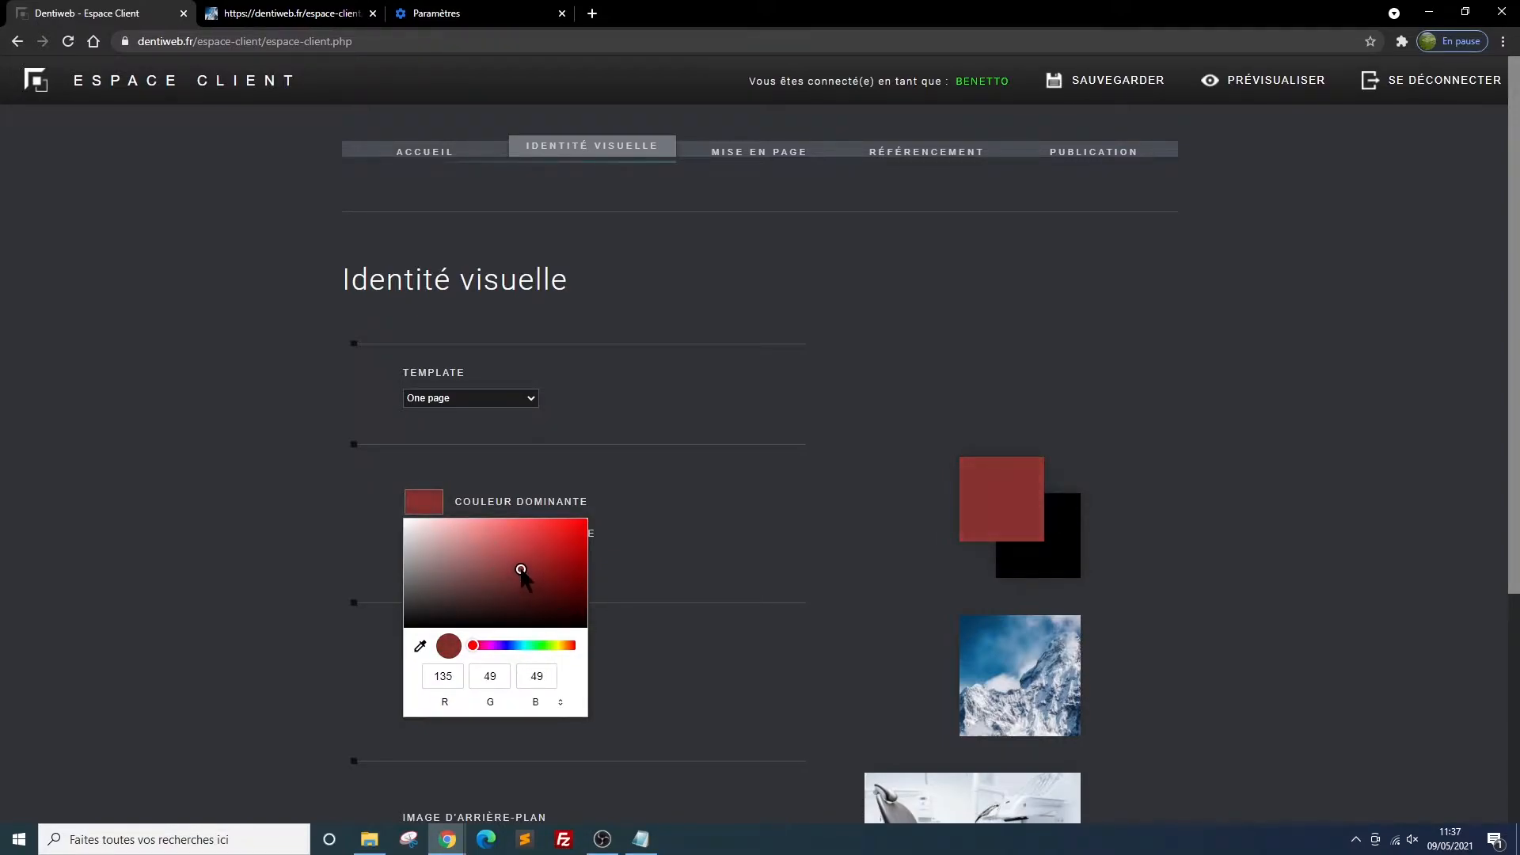
left_click_drag(479, 648, 552, 646)
mouse_move(524, 576)
left_mouse_down()
mouse_move(461, 567)
mouse_move(454, 551)
mouse_move(525, 584)
mouse_move(543, 572)
mouse_move(552, 594)
mouse_move(569, 558)
mouse_move(512, 584)
mouse_move(383, 511)
left_mouse_up()
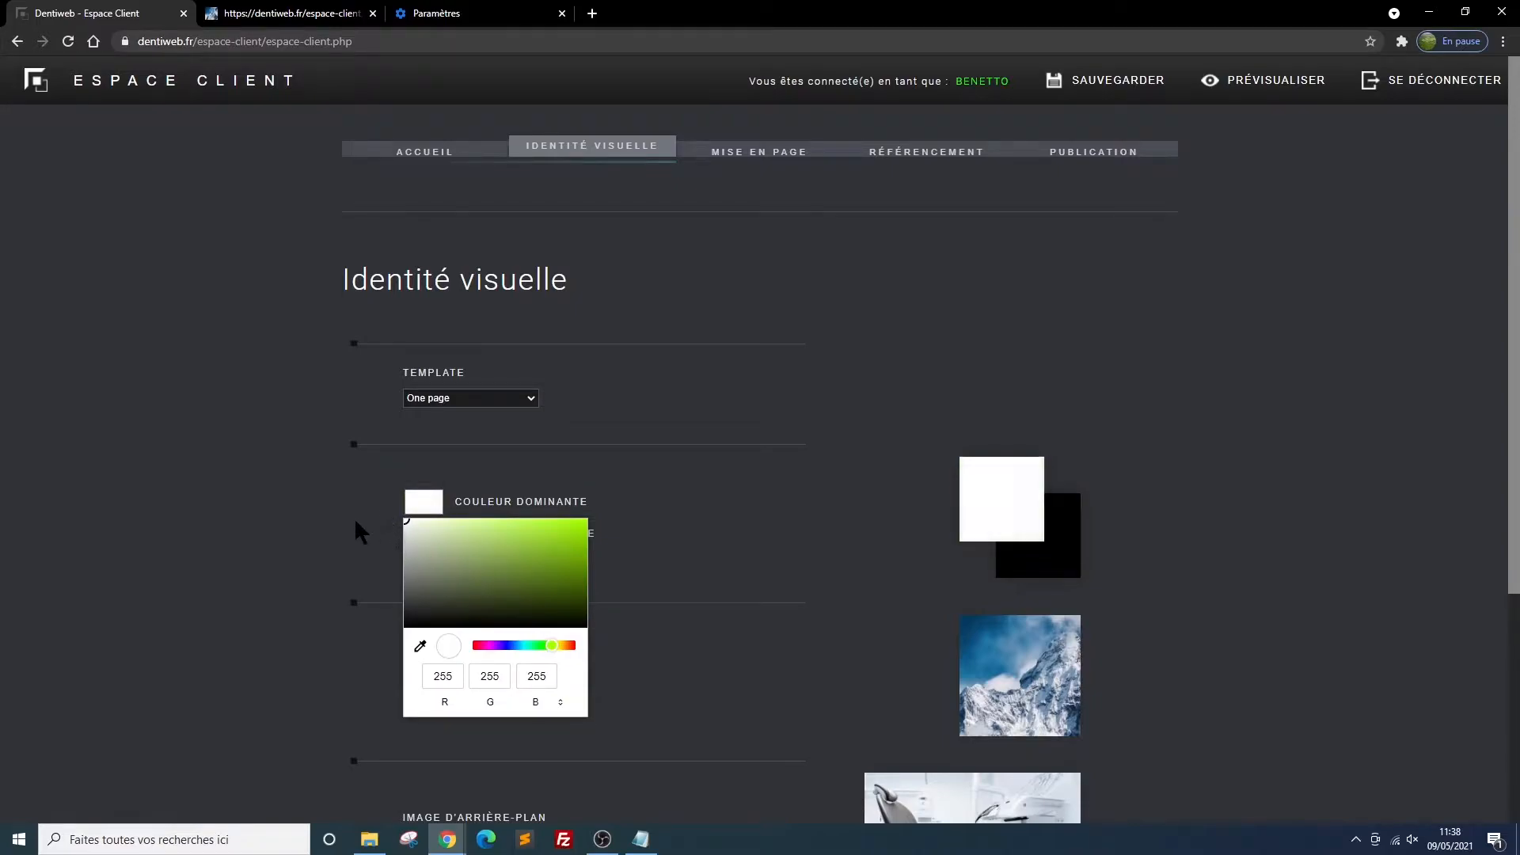
left_click(353, 517)
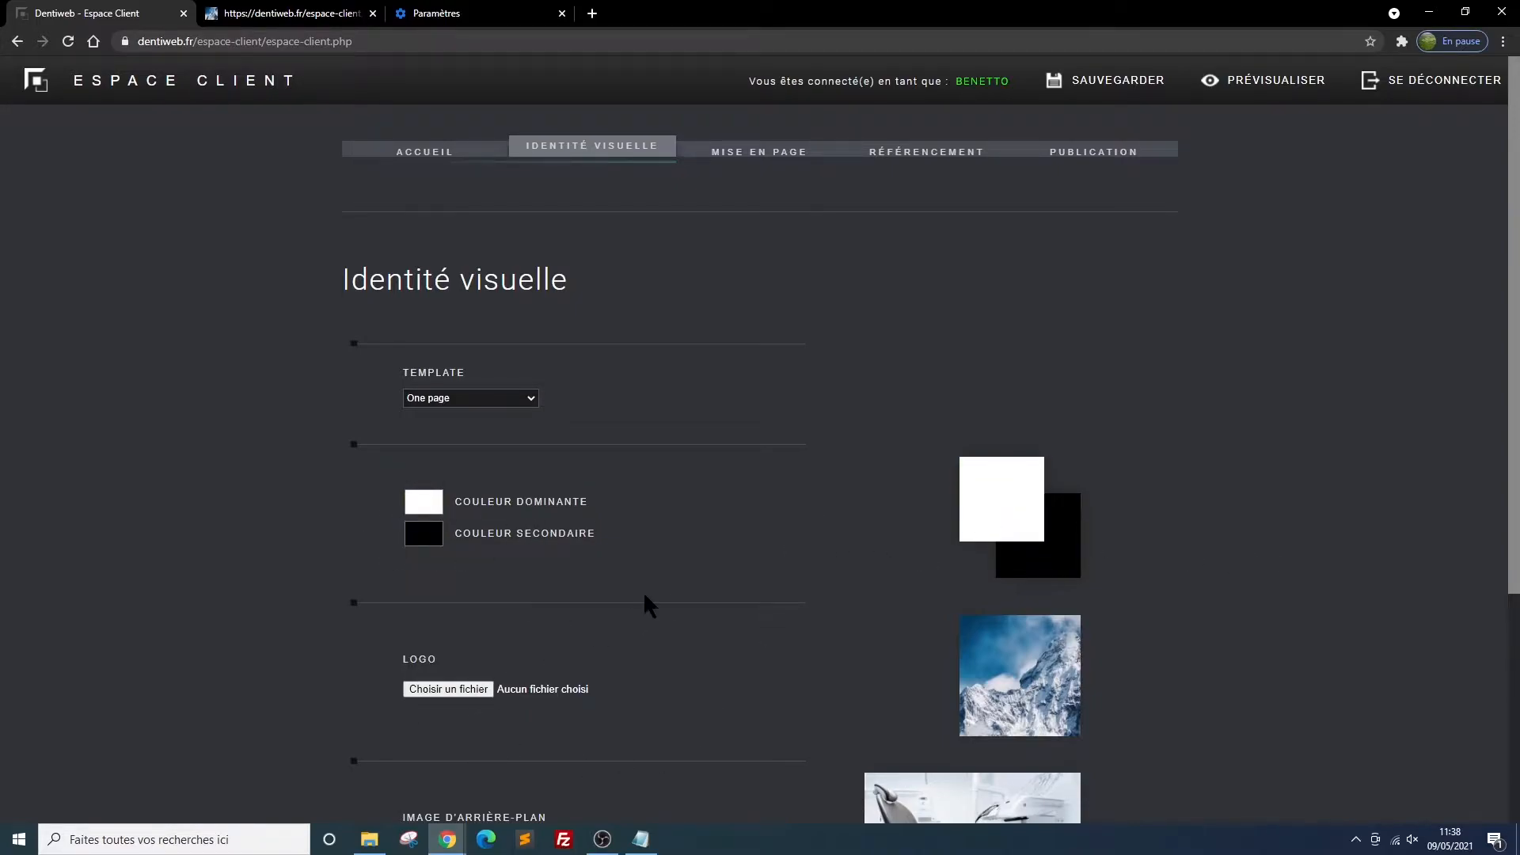
Choose logo200haut.png from the Mon cabinet folder as the site logo
scroll(646, 606, "down", 2)
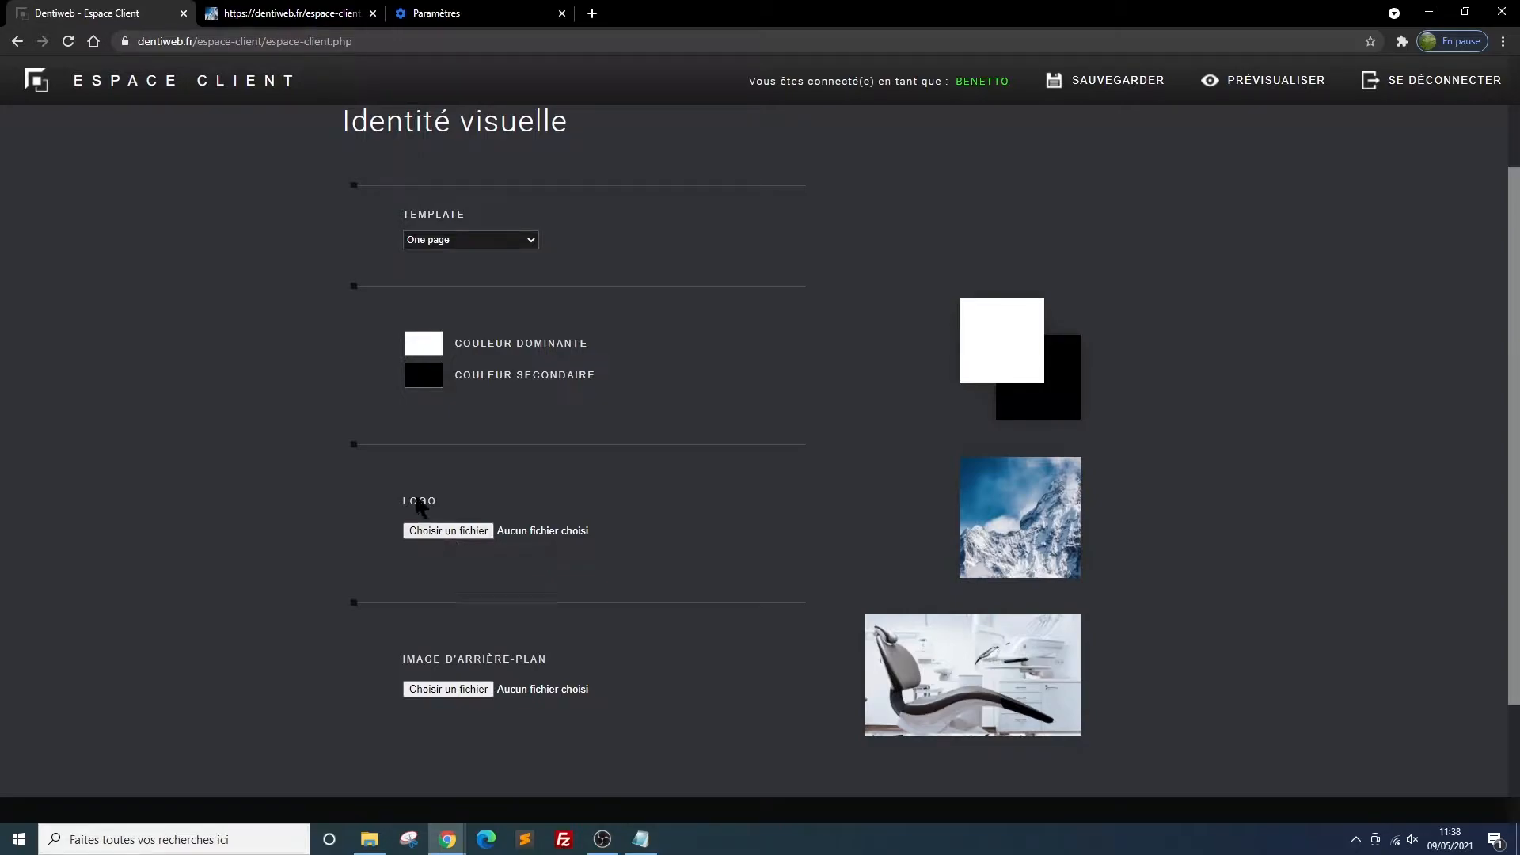
left_click(445, 534)
scroll(775, 442, "down", 10)
scroll(778, 444, "up", 5)
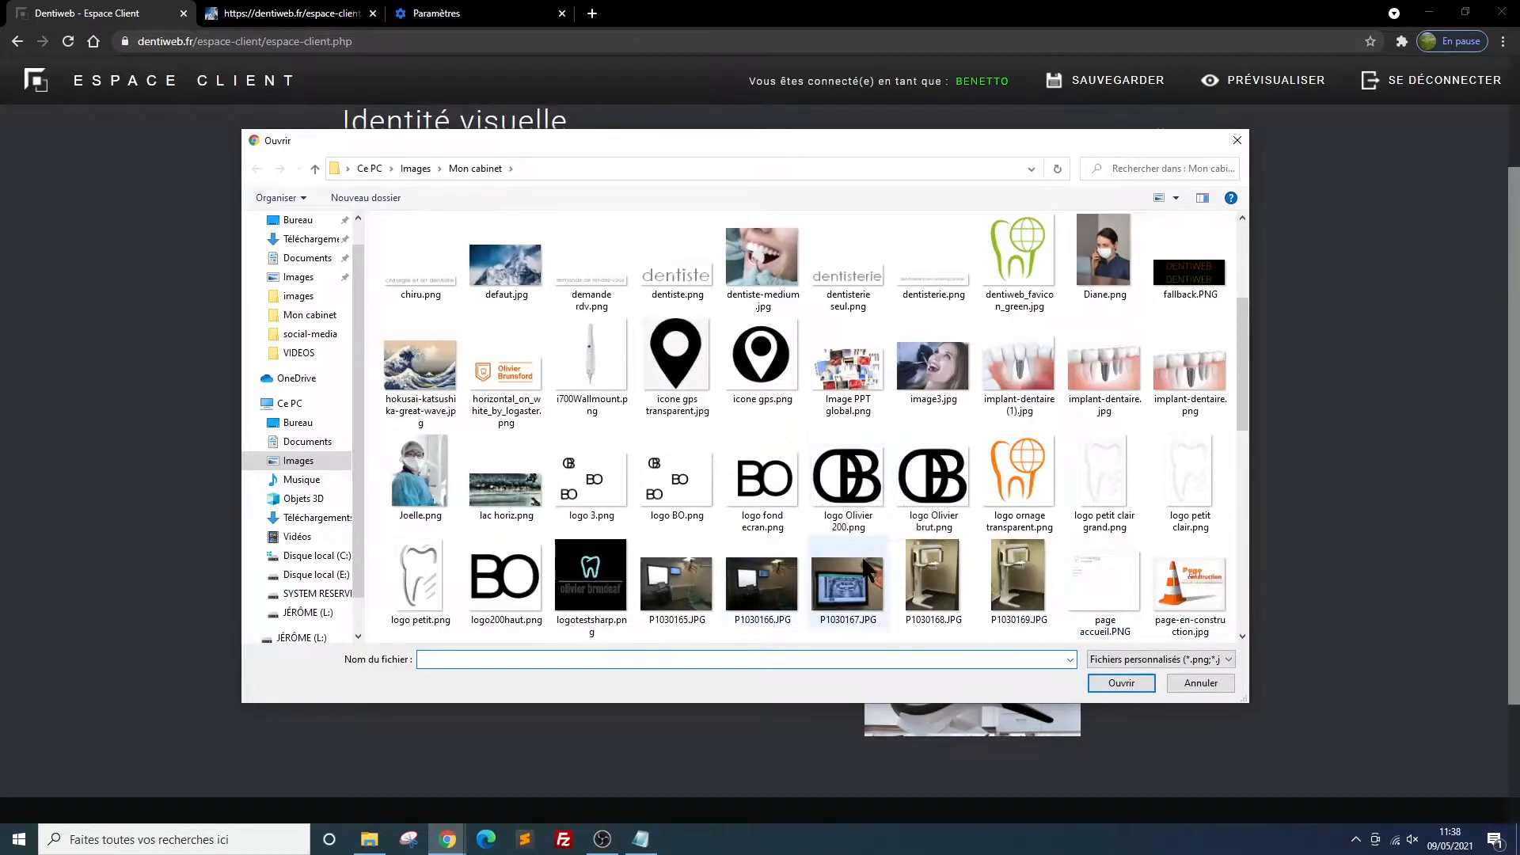
left_click(505, 576)
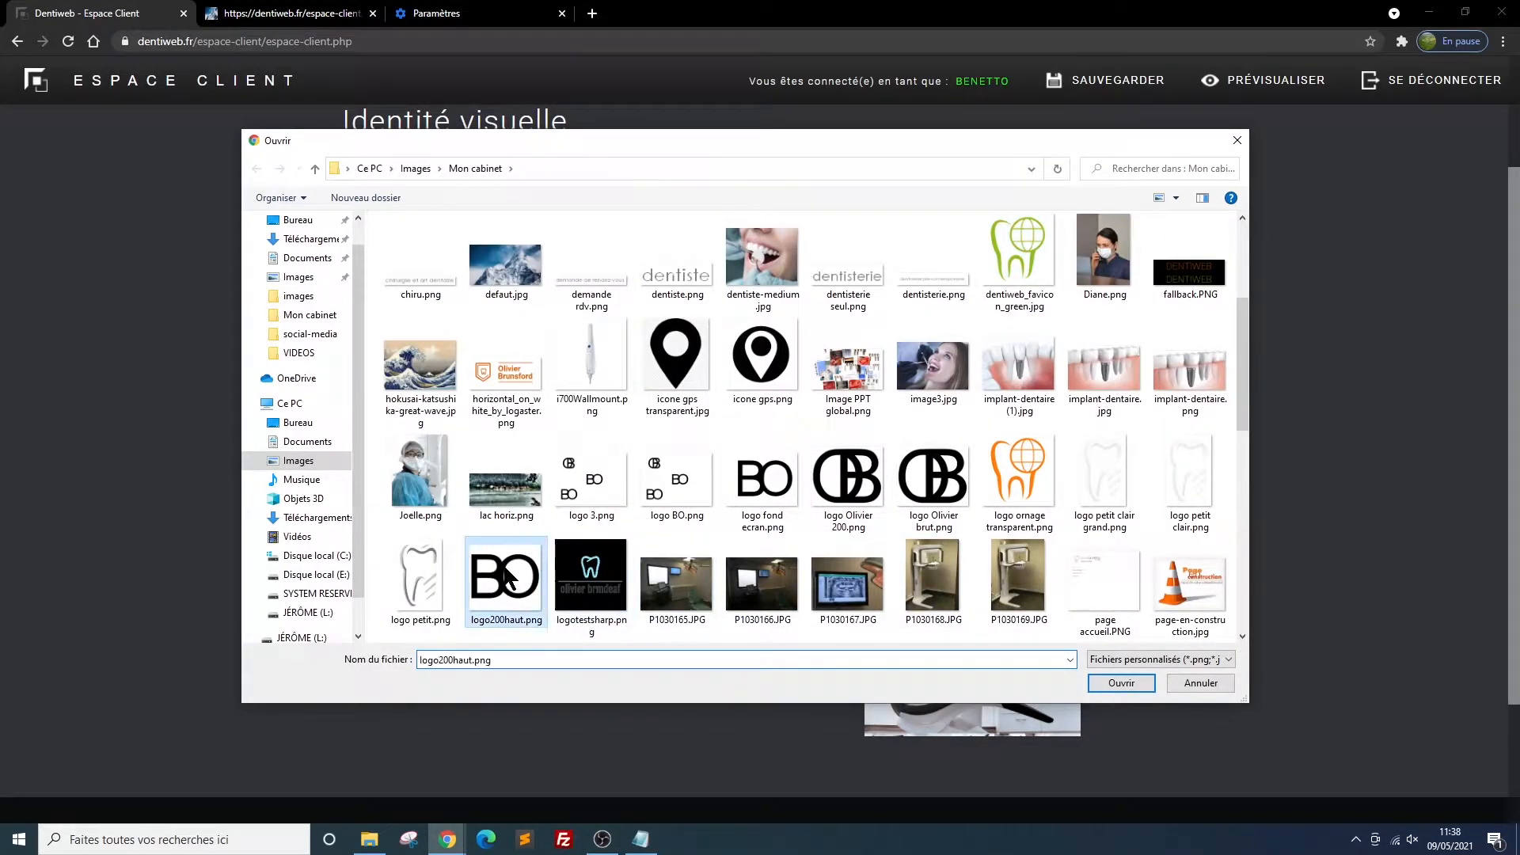
left_click(1119, 679)
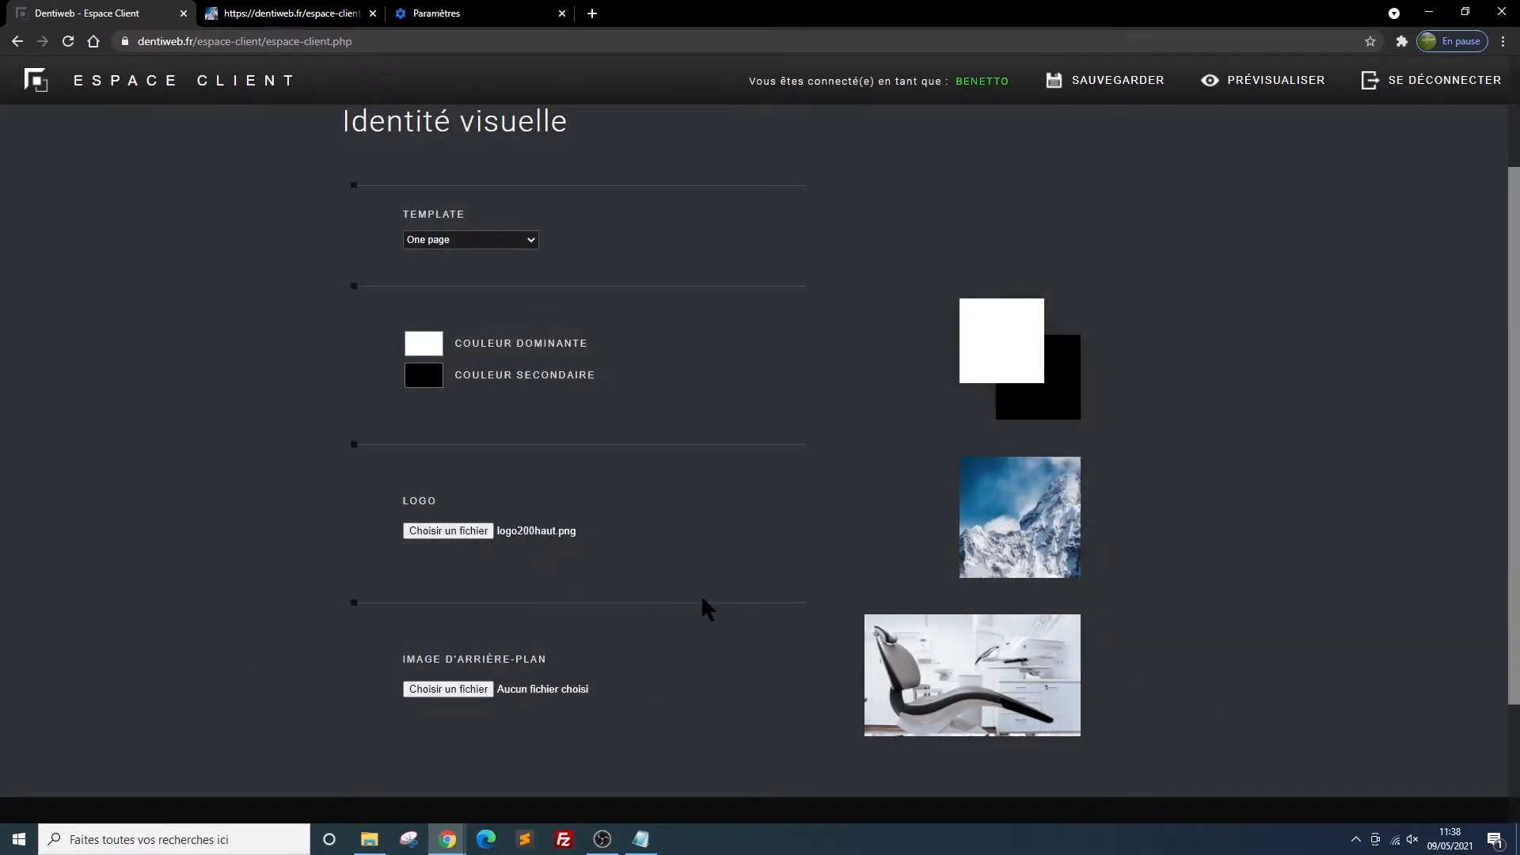
Choose logo fond ecran.png as the background image and save the visual identity changes
scroll(701, 594, "down", 1)
scroll(701, 594, "down", 1)
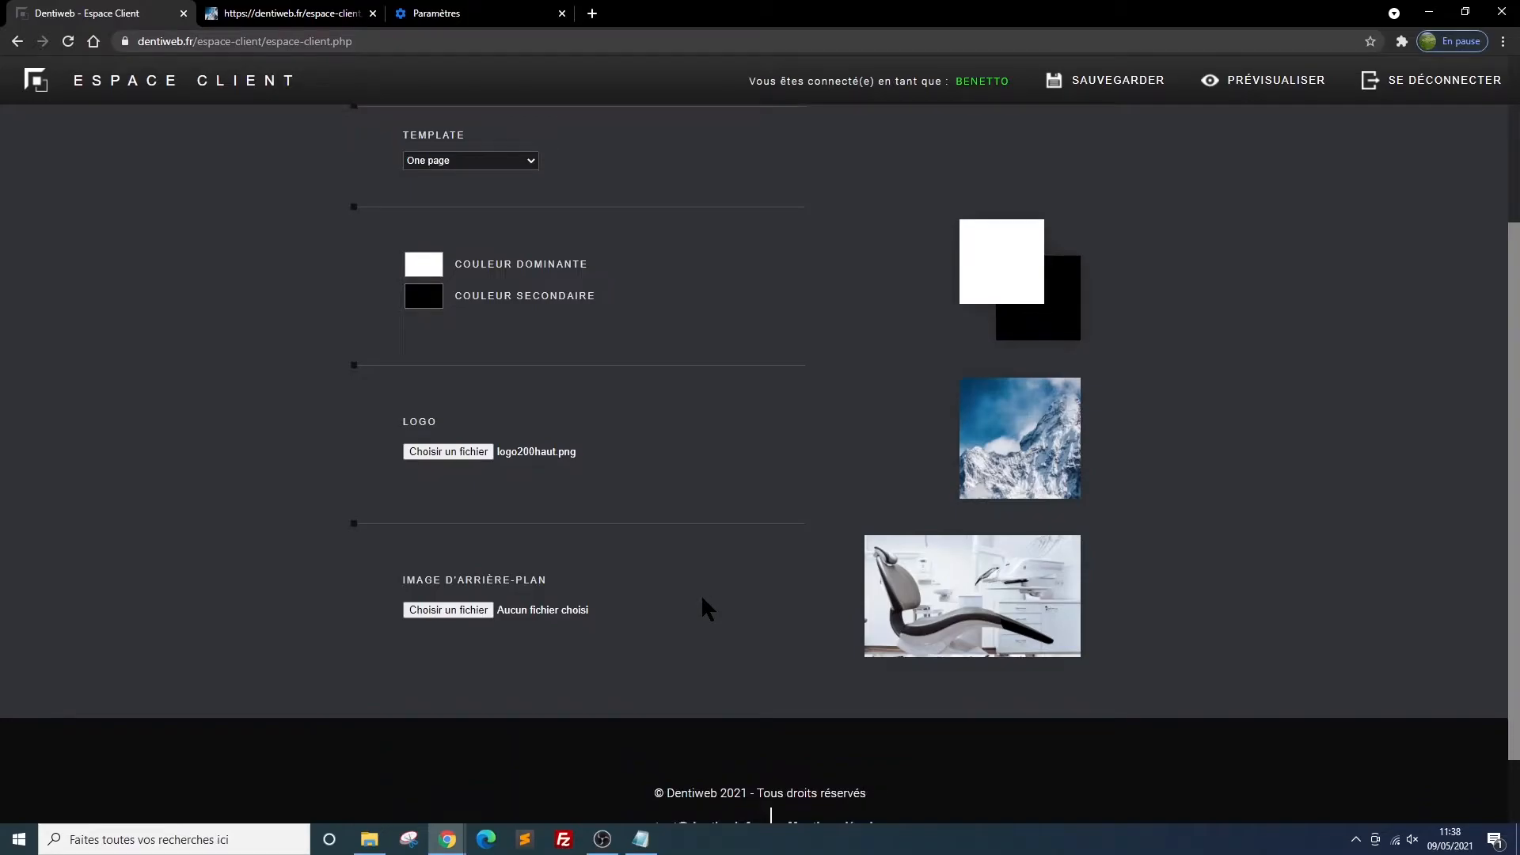
left_click(455, 614)
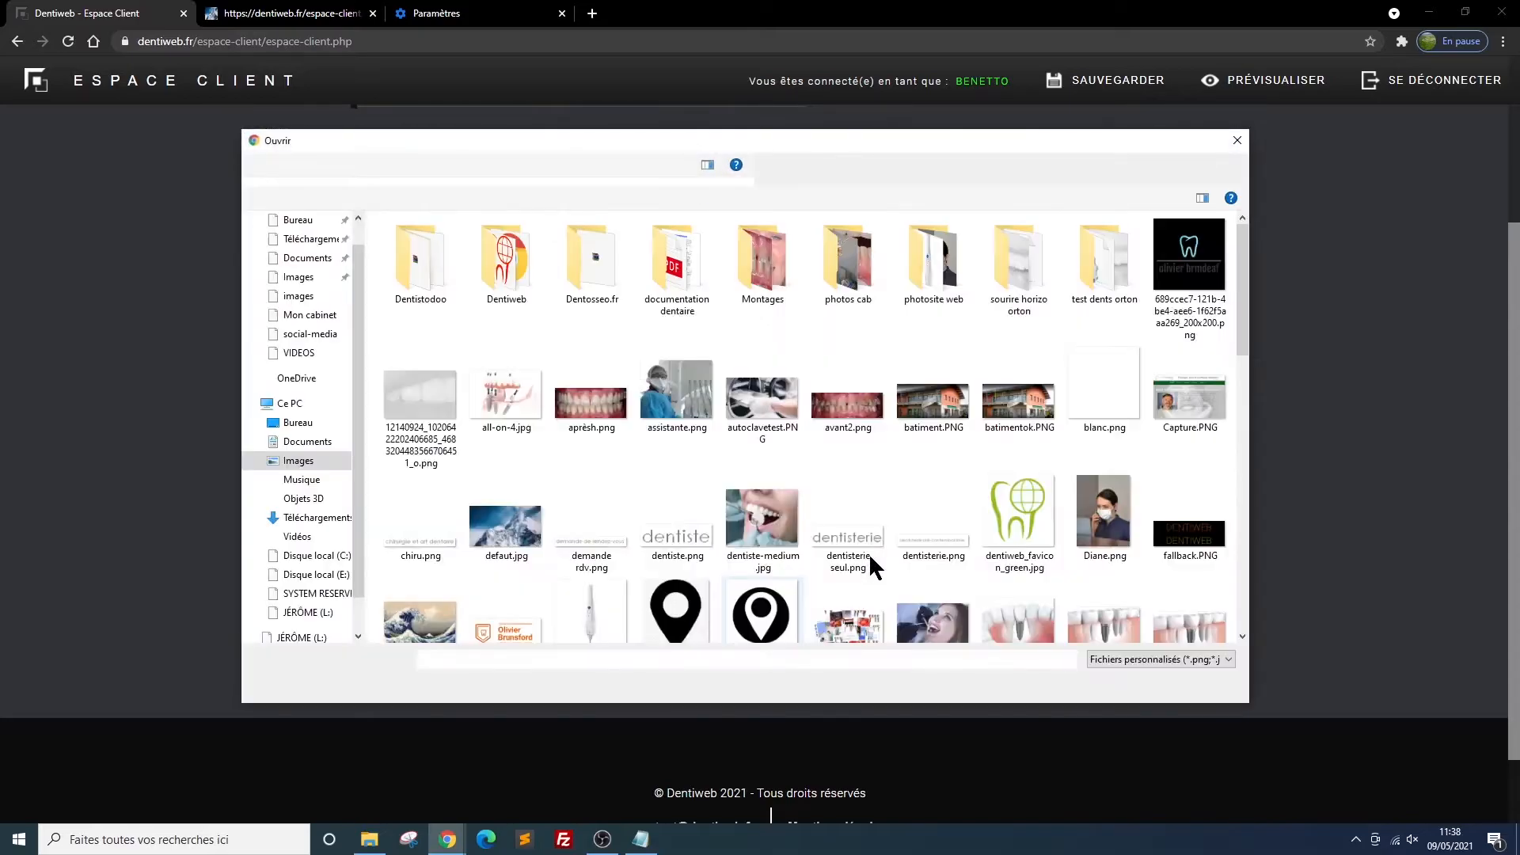
scroll(867, 529, "down", 10)
scroll(867, 529, "up", 8)
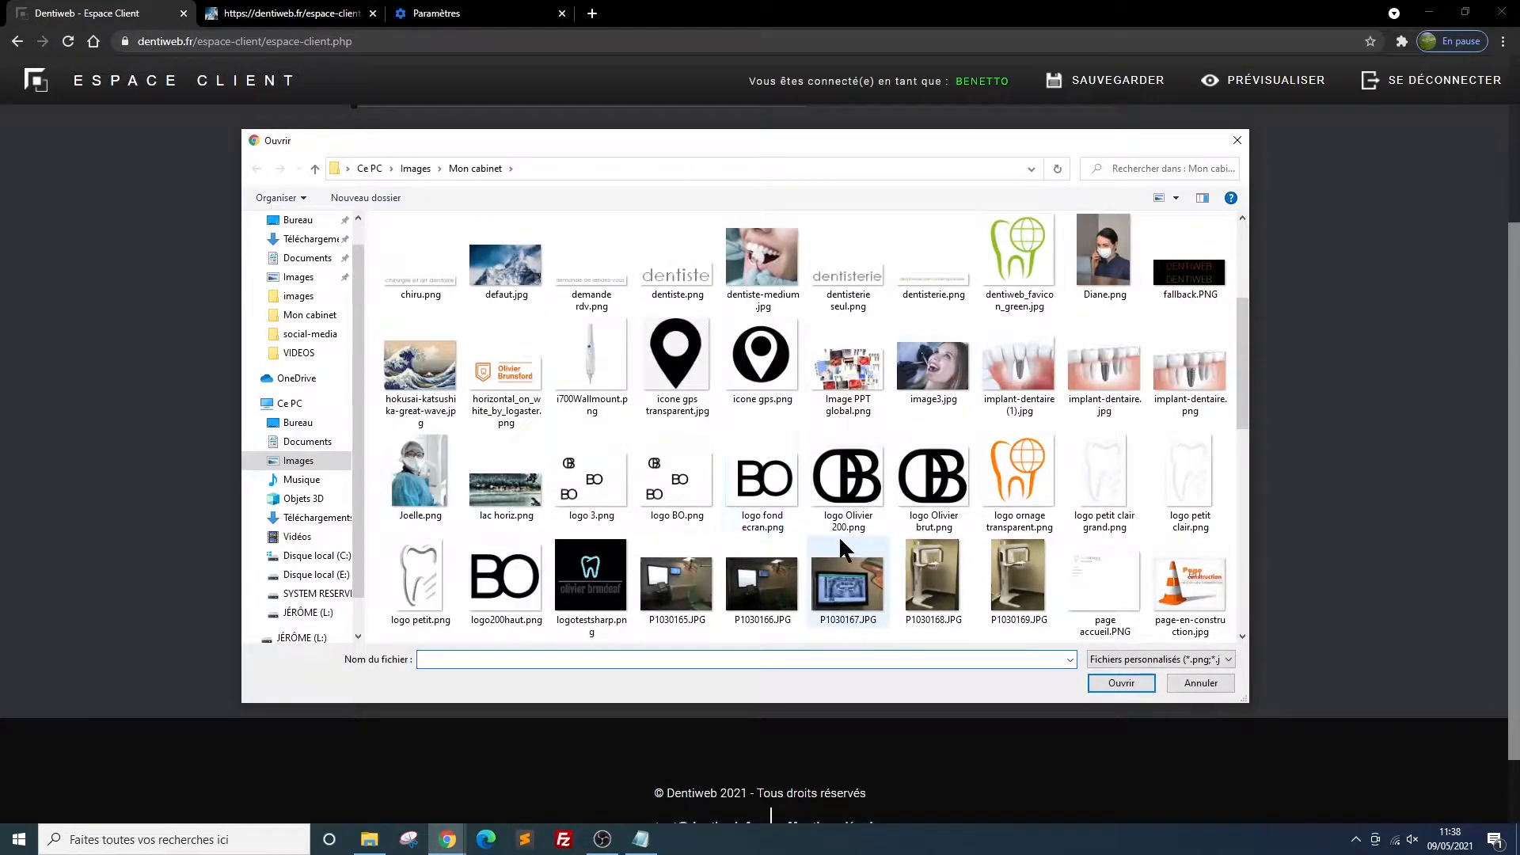
left_click(852, 489)
left_click(763, 485)
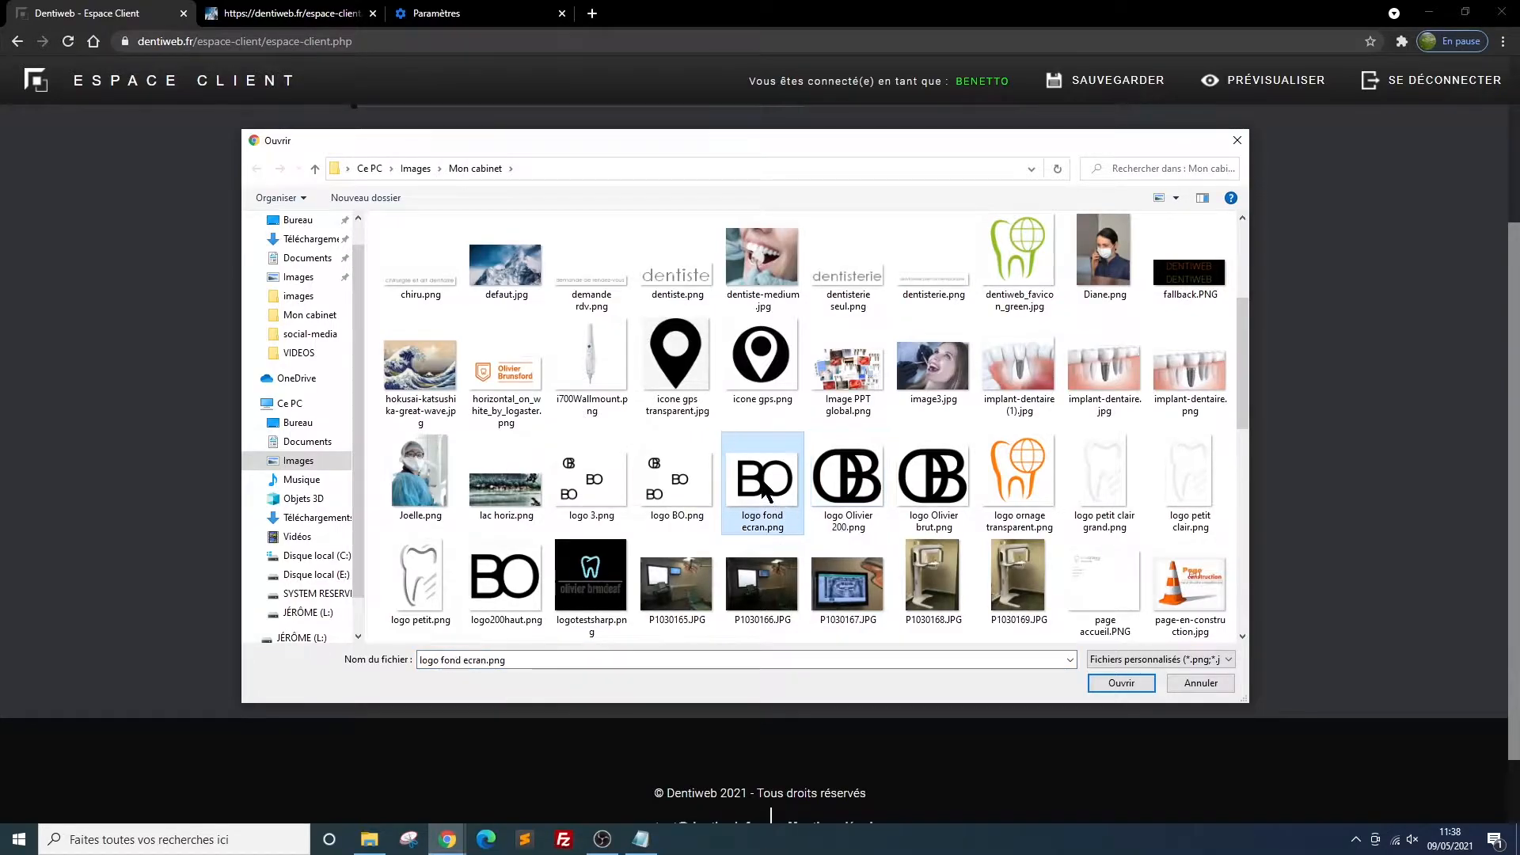
left_click(1118, 683)
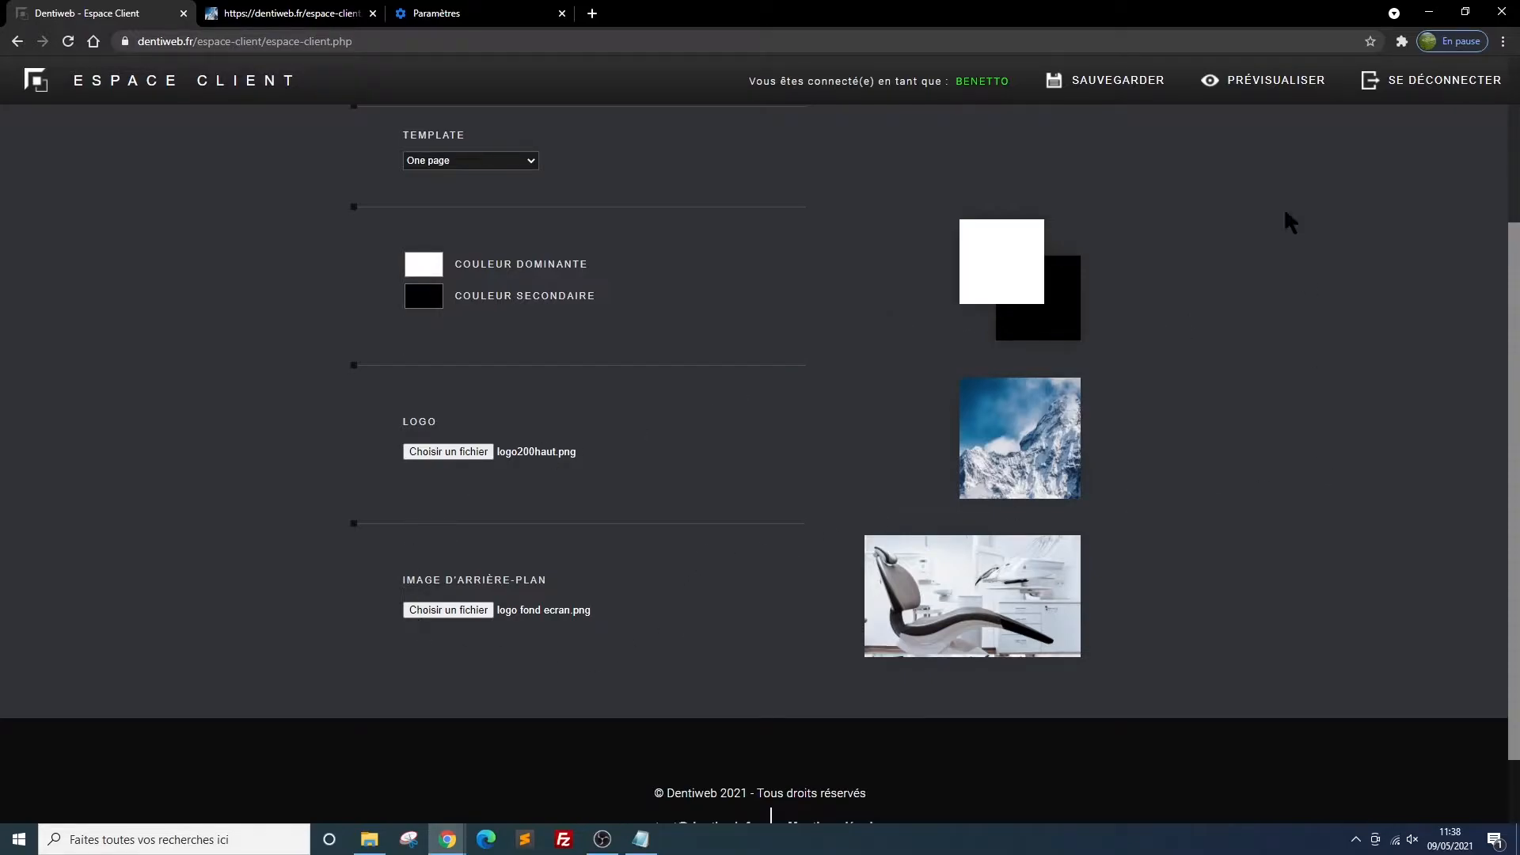
left_click(1053, 79)
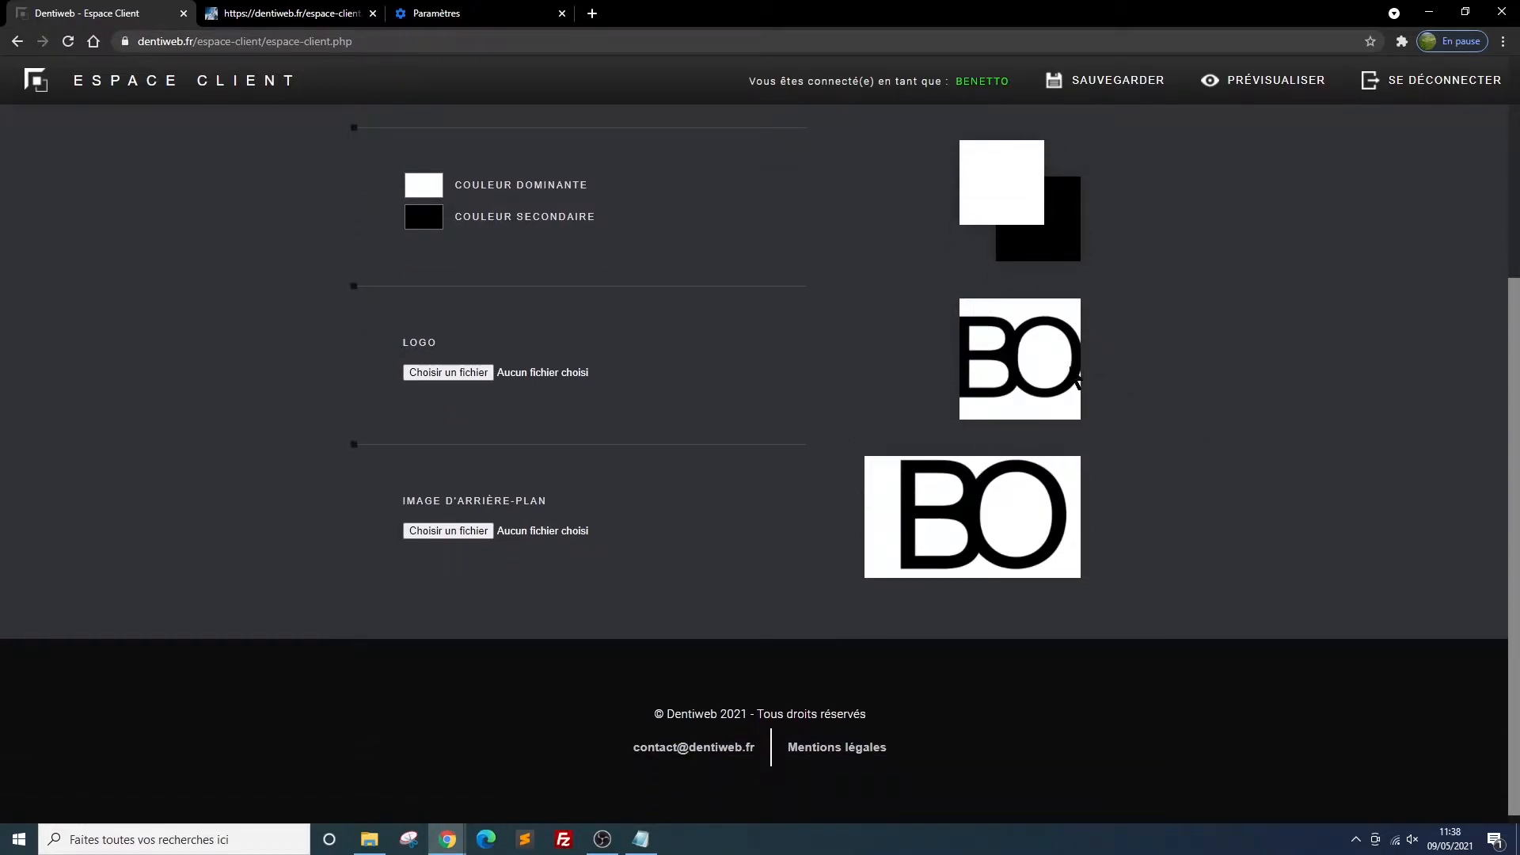
Reload the site preview, look over the page with the new logo and background, and return to the client area
scroll(669, 379, "up", 1)
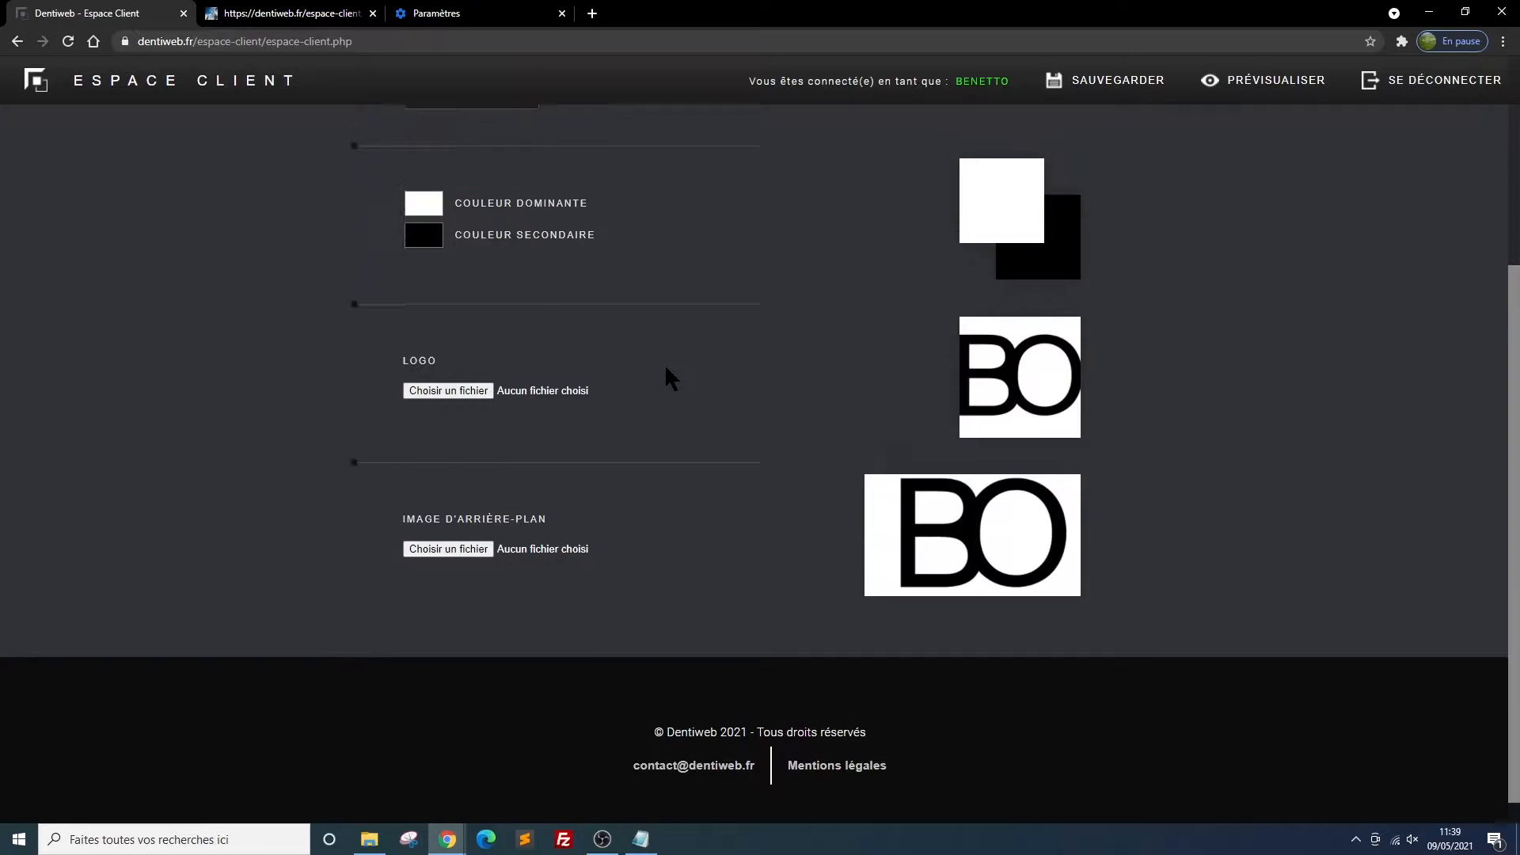
scroll(666, 368, "up", 2)
scroll(665, 368, "up", 1)
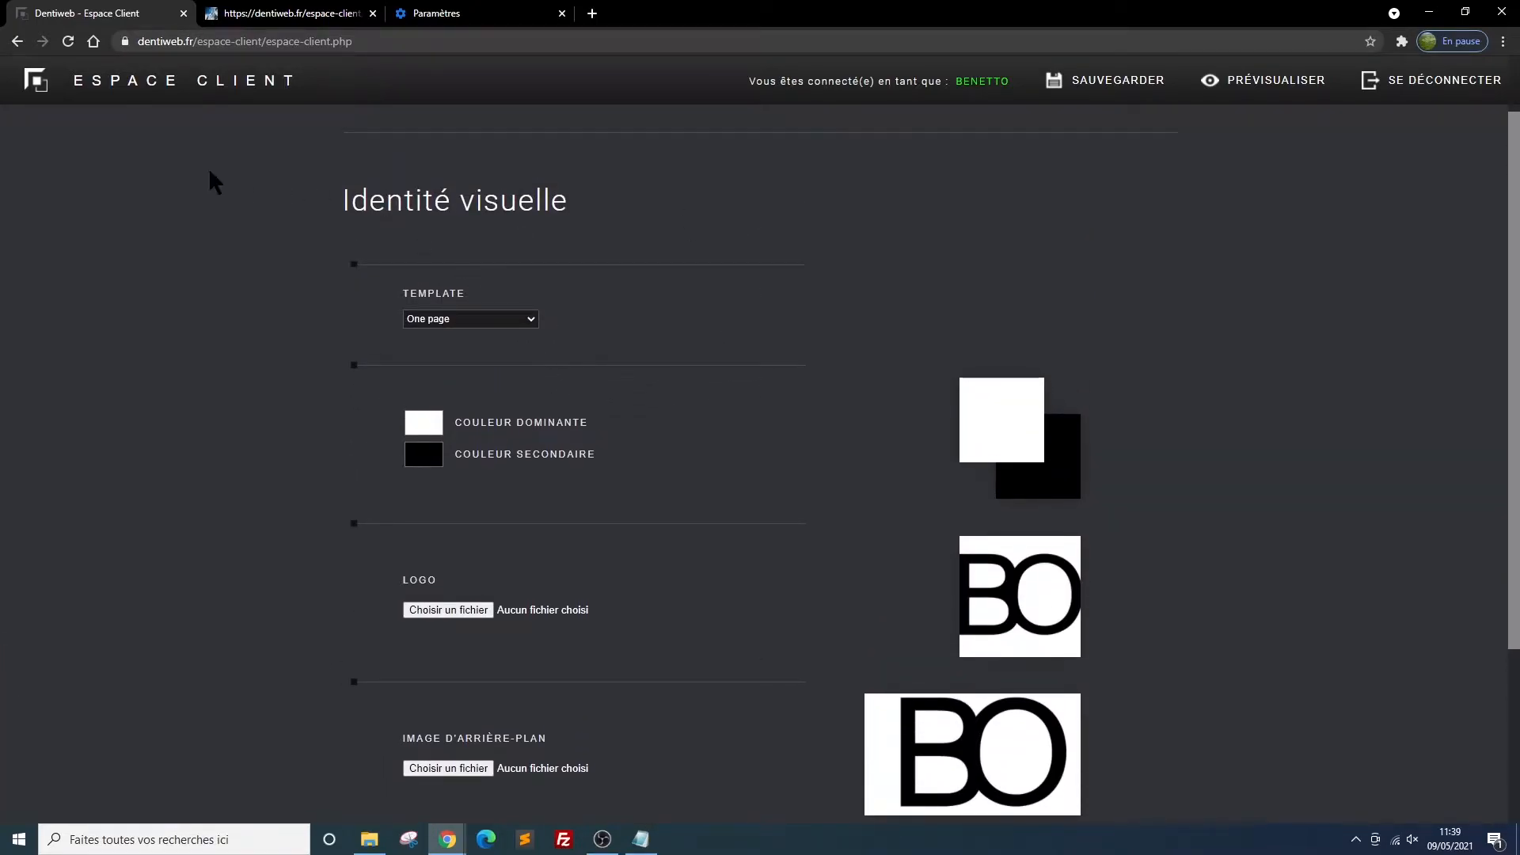
left_click(281, 16)
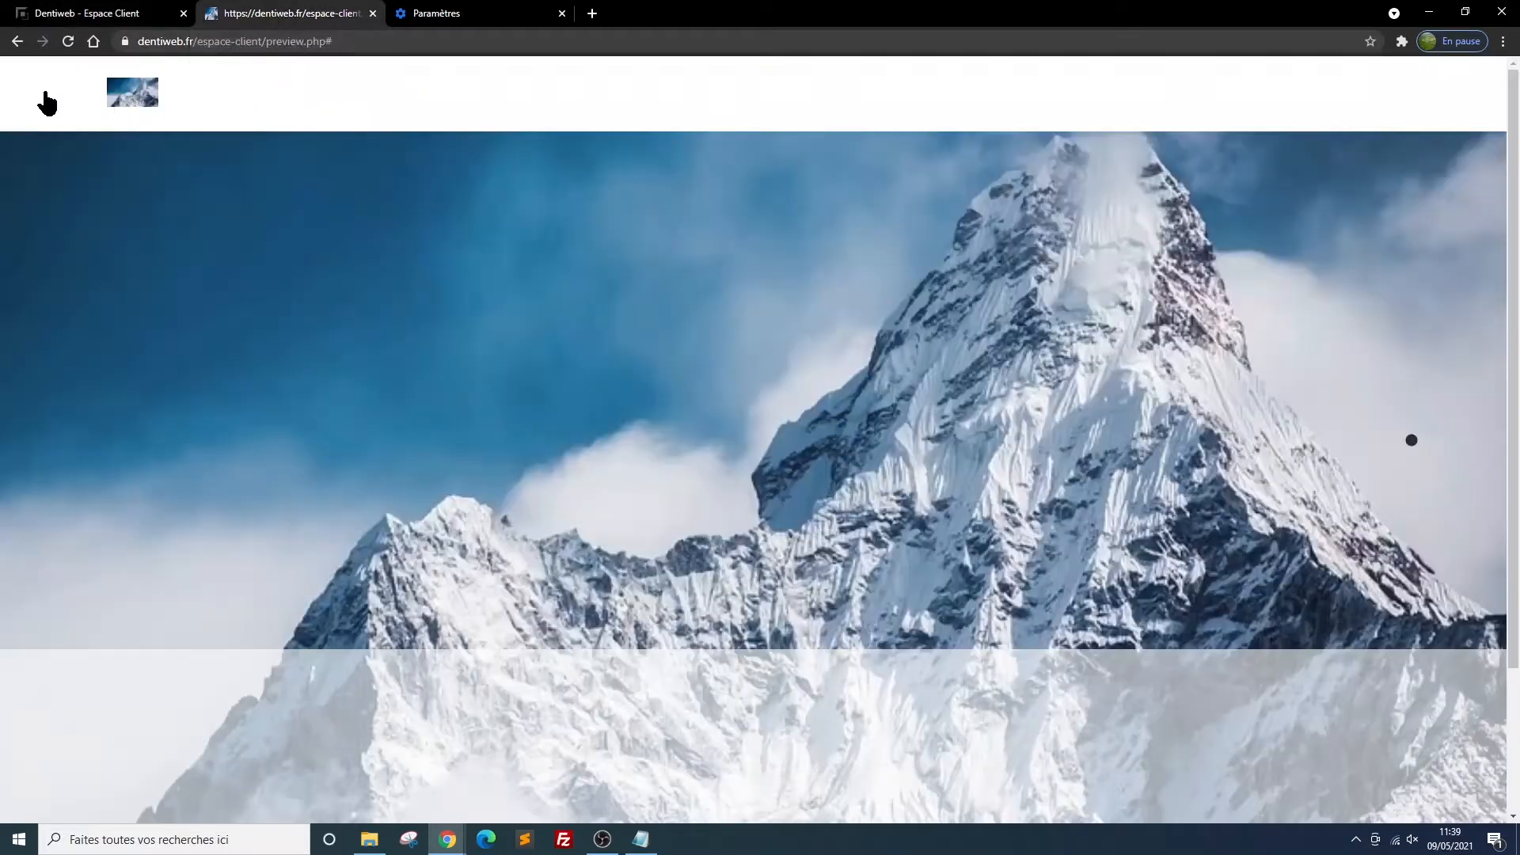
left_click(68, 41)
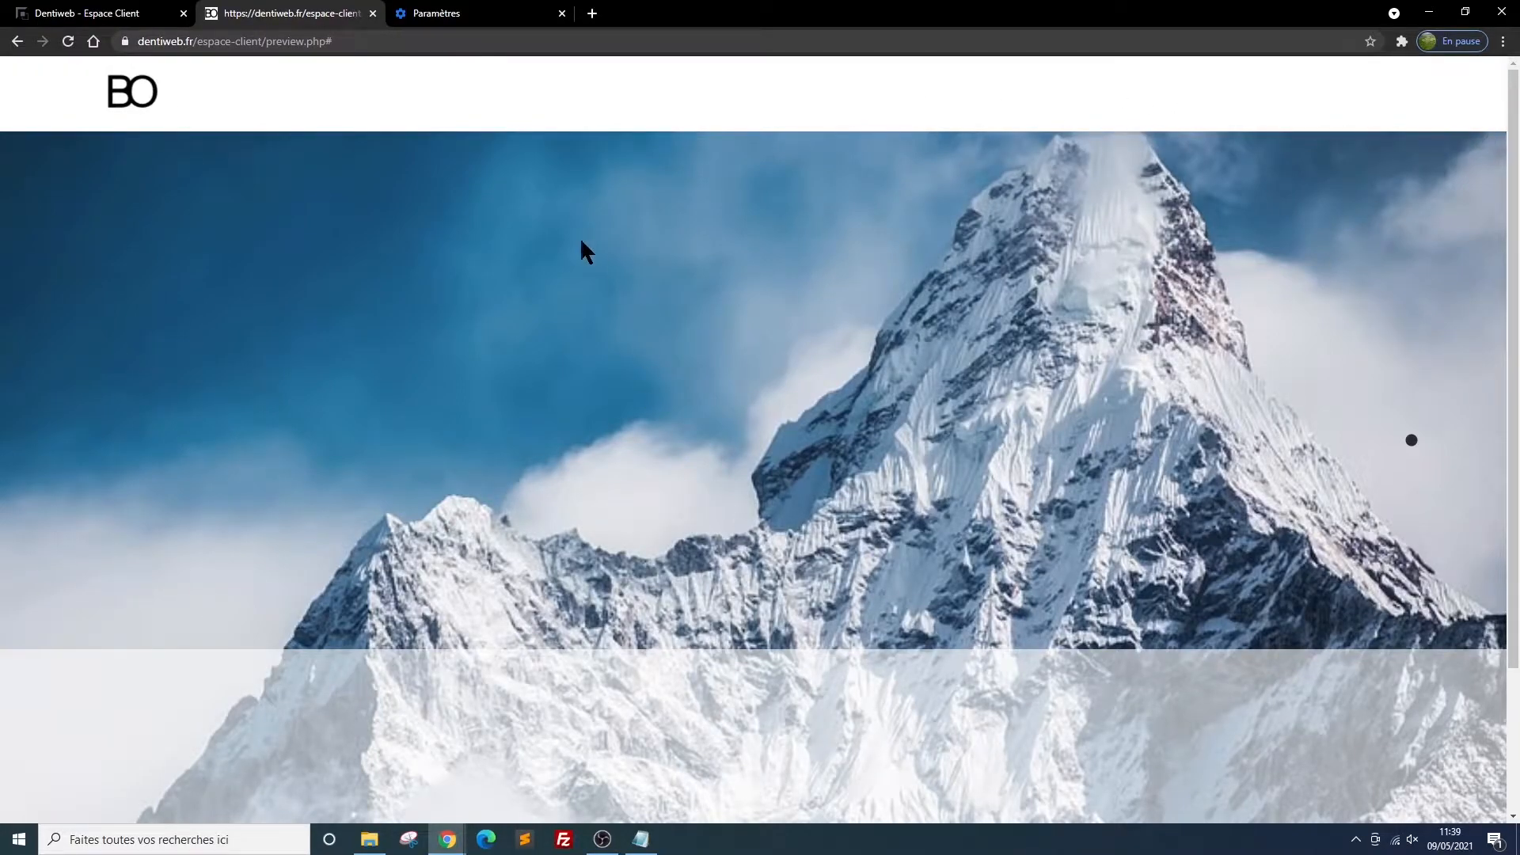
scroll(626, 348, "down", 3)
scroll(677, 372, "up", 3)
left_click(85, 15)
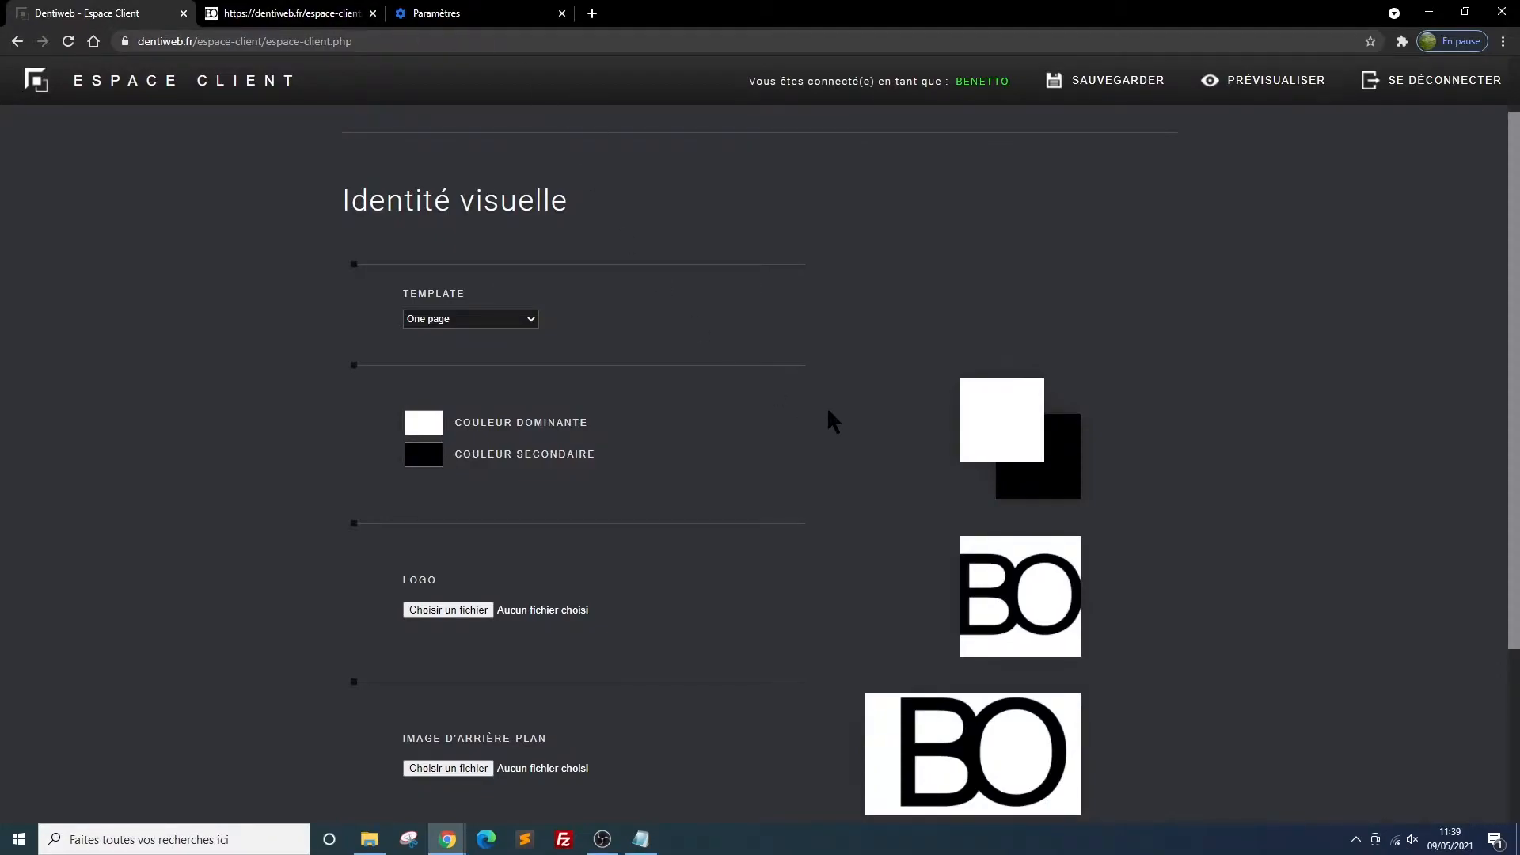
Open the Mise en page section and compare its block layout with the site preview
scroll(827, 406, "down", 5)
scroll(827, 406, "up", 6)
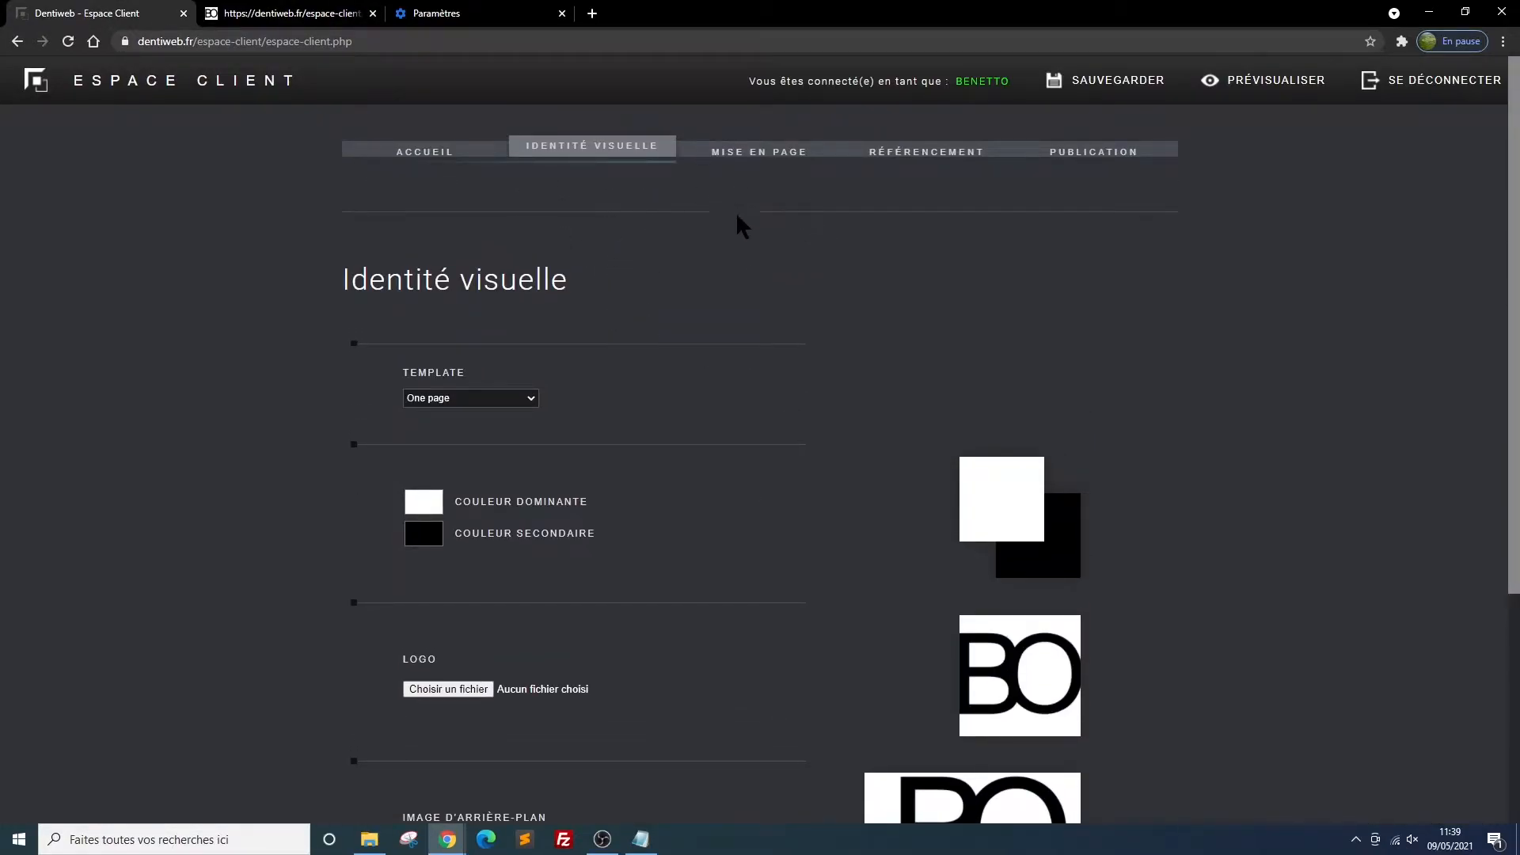
left_click(744, 166)
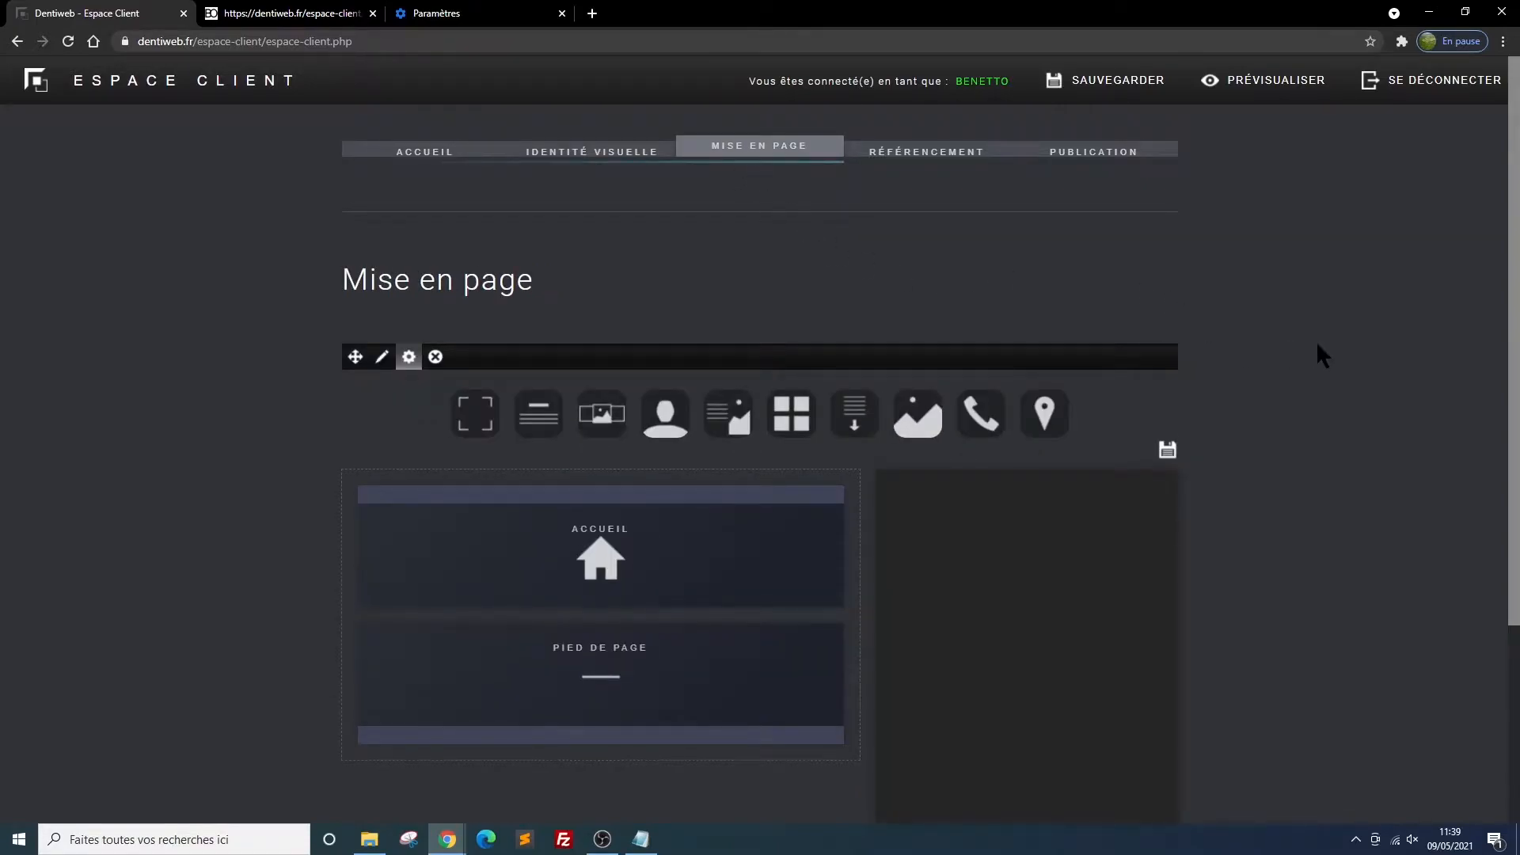
scroll(1265, 351, "down", 2)
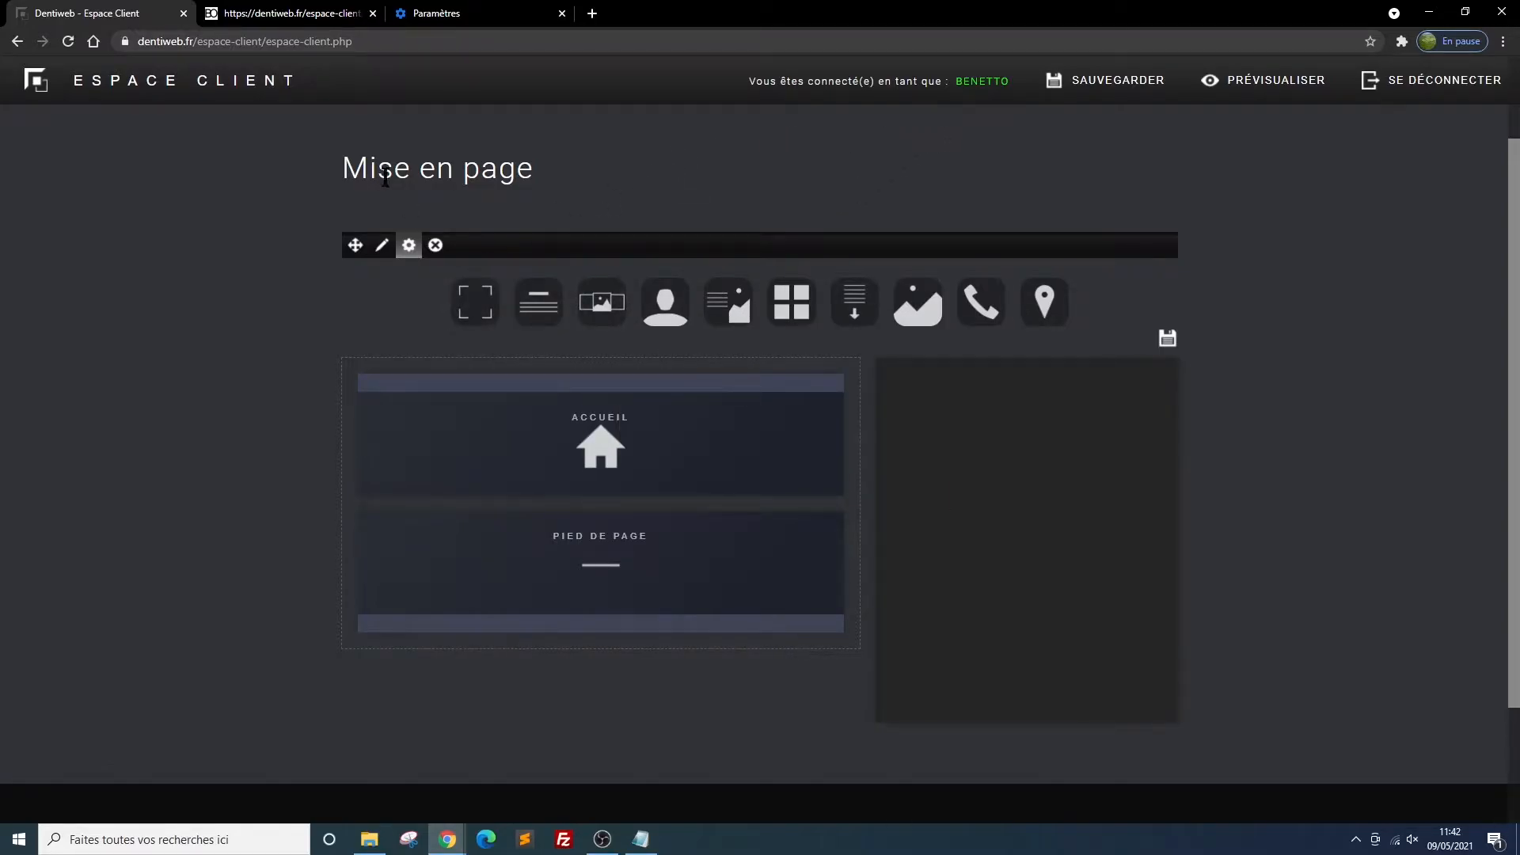
left_click(292, 14)
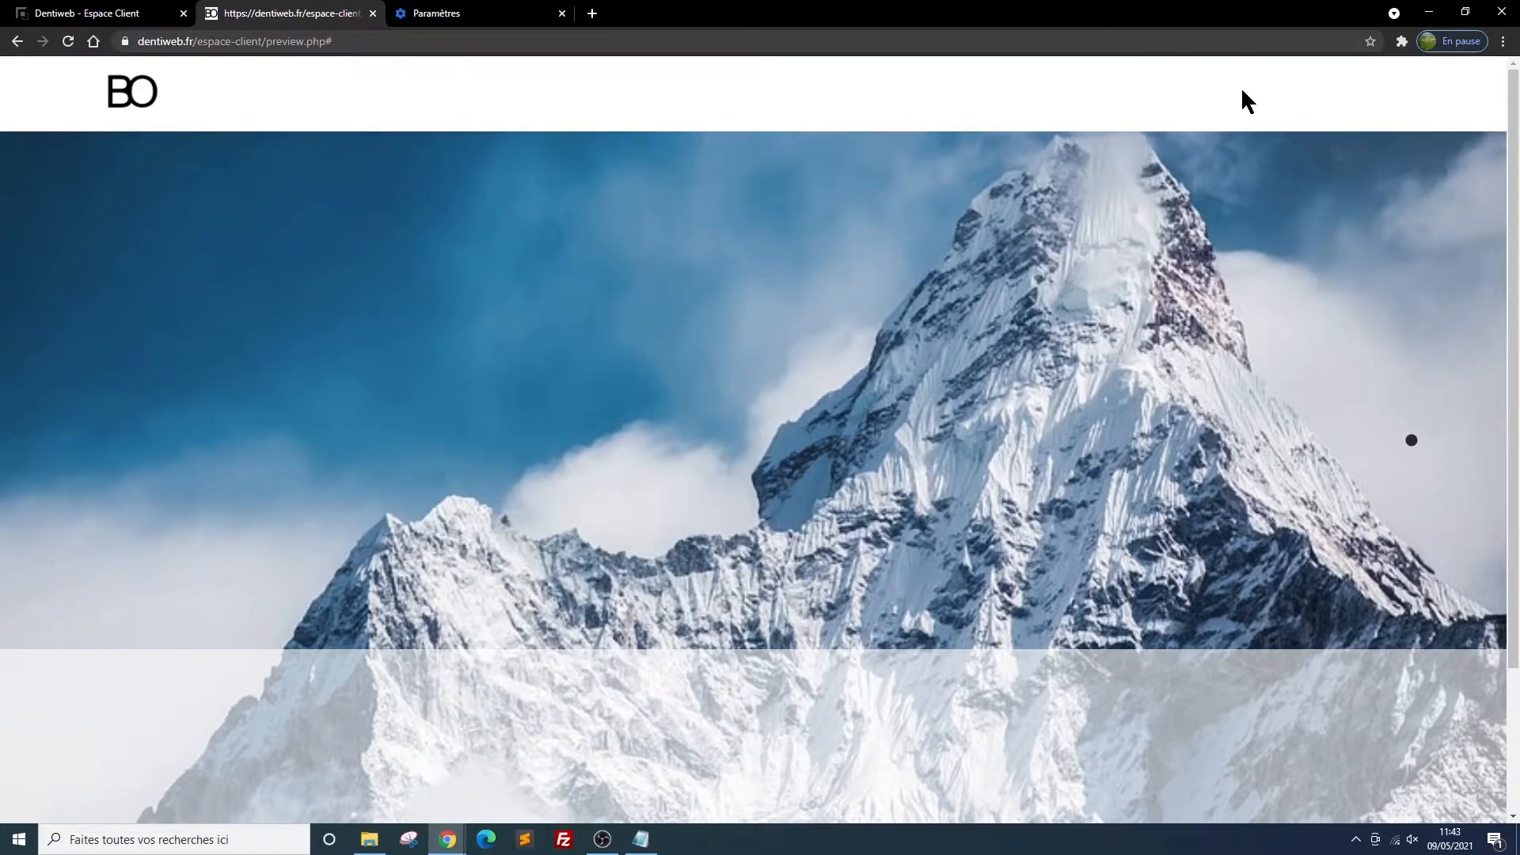
left_click(69, 20)
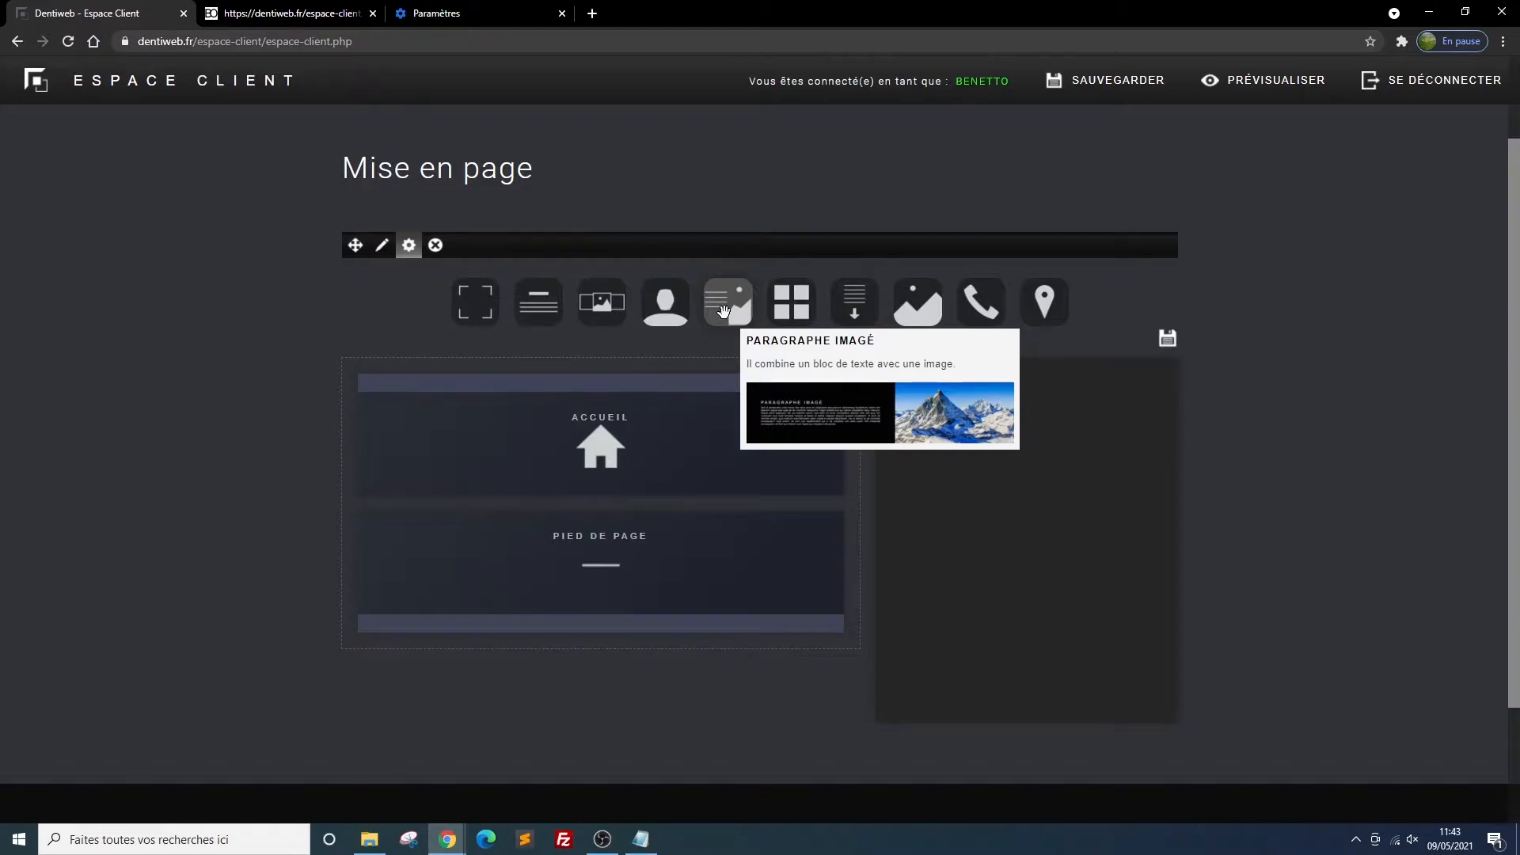
Read the descriptions of the layout blocks Présentation carrée, Texte déroulant, Grande image, Formulaire de contact and the location block
mouse_move(786, 311)
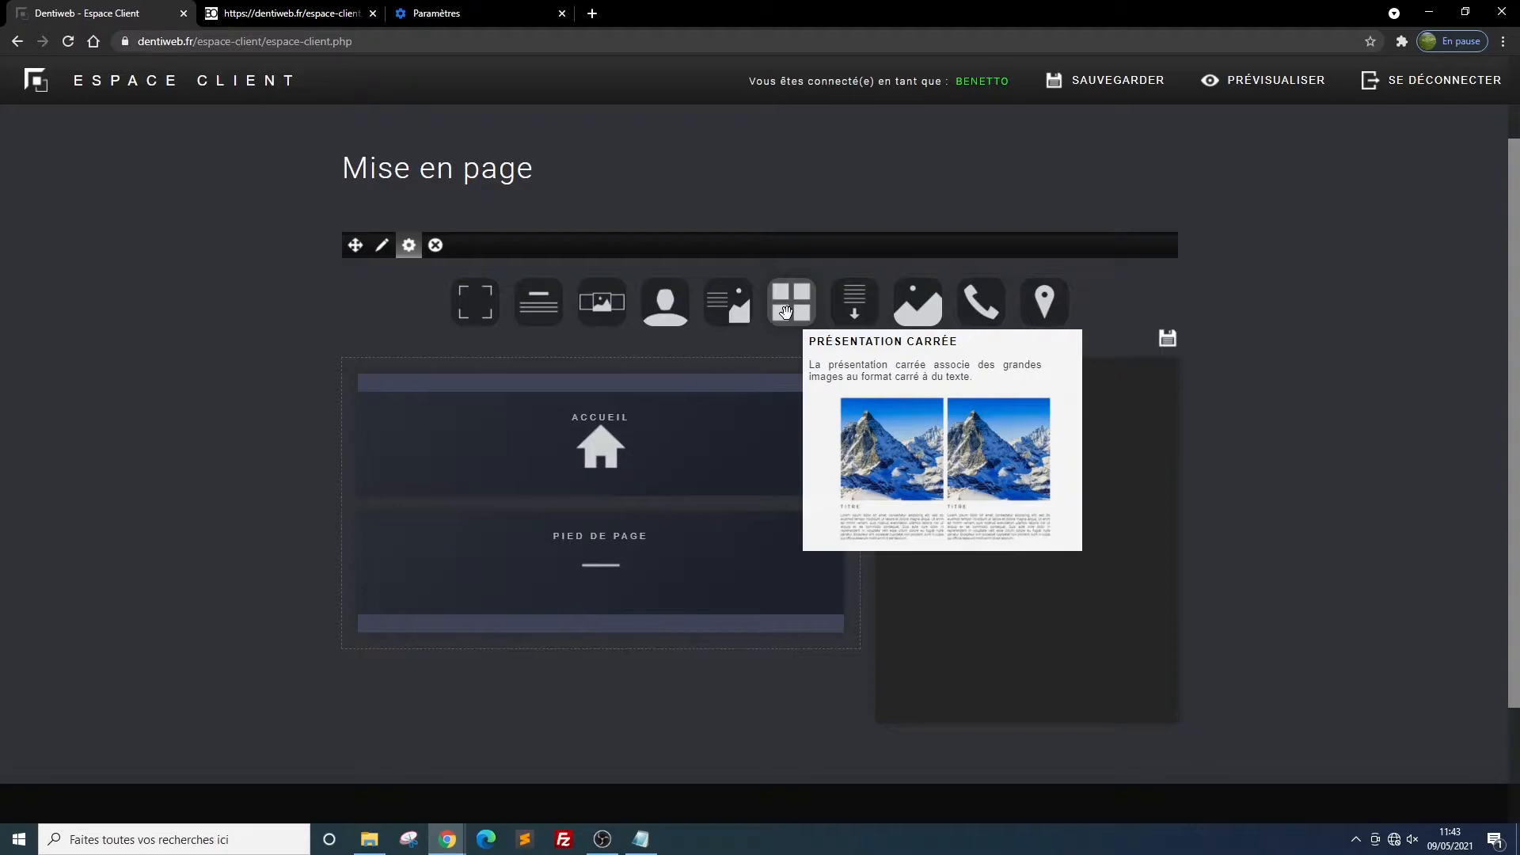
mouse_move(859, 311)
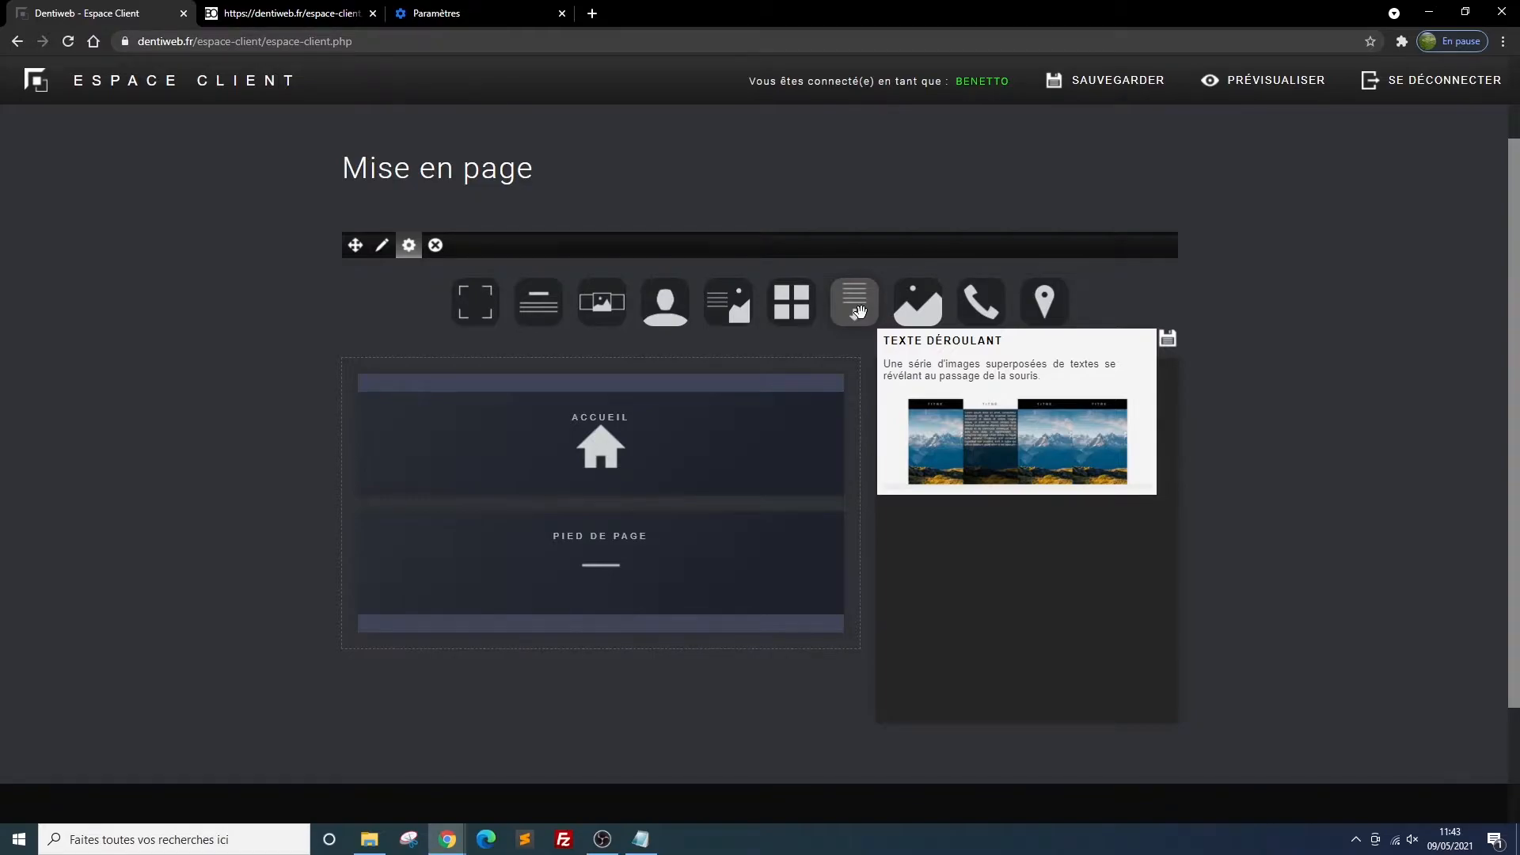
mouse_move(928, 310)
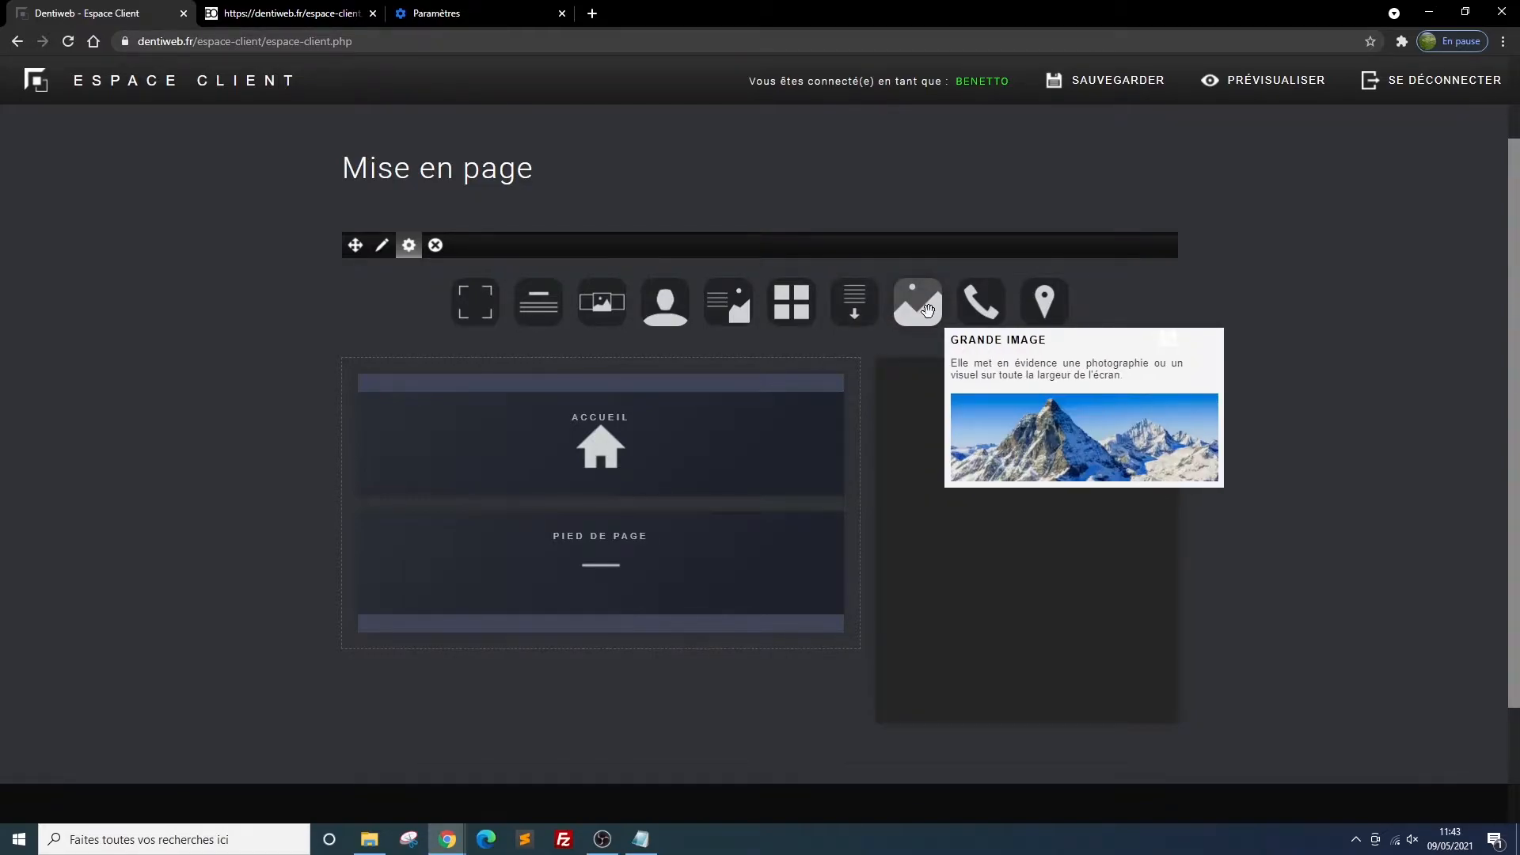
mouse_move(980, 309)
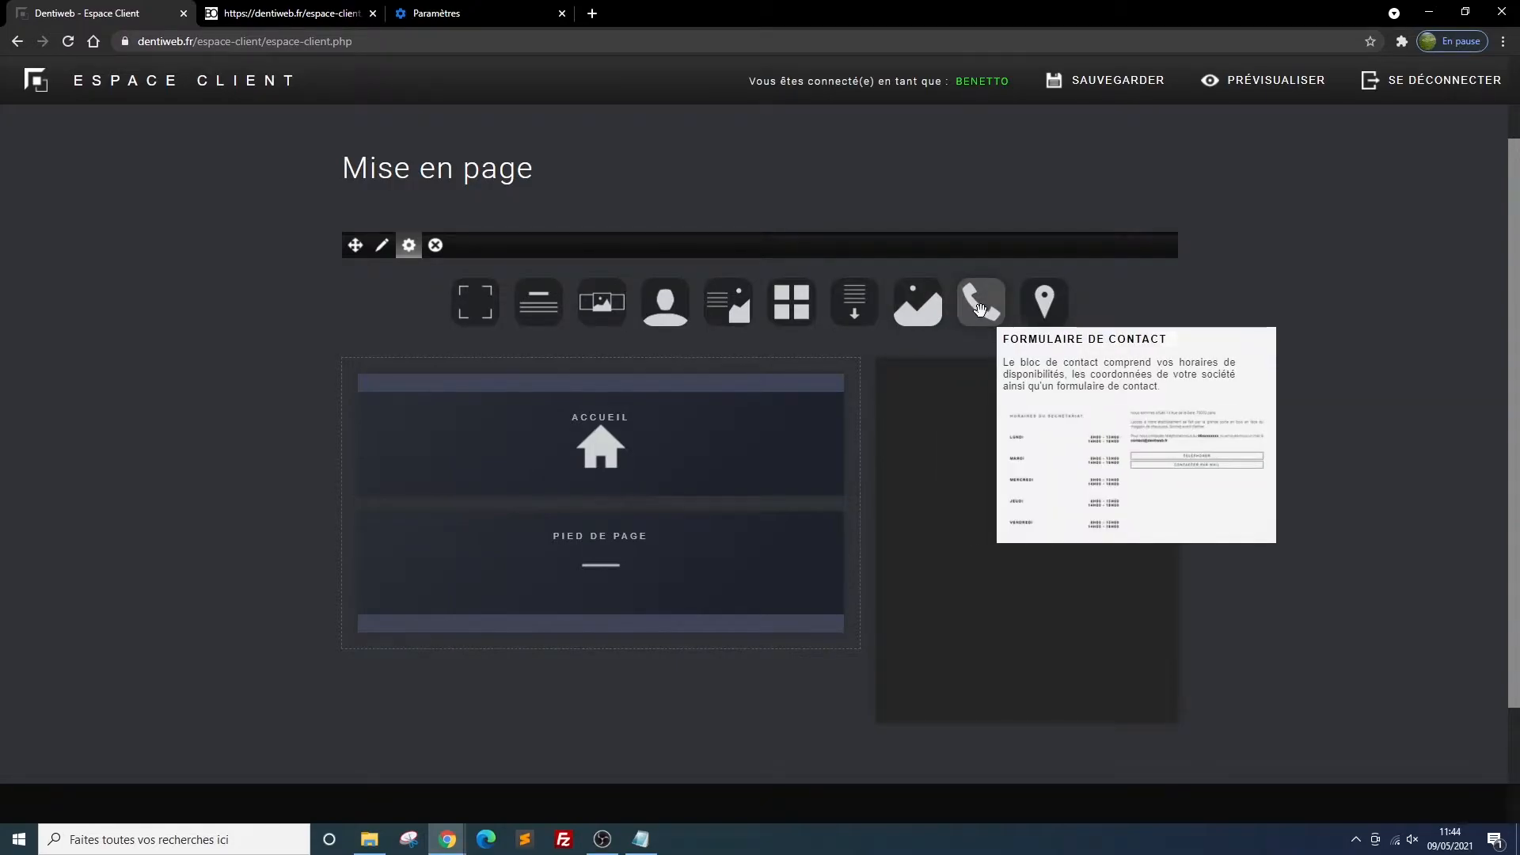
mouse_move(1041, 308)
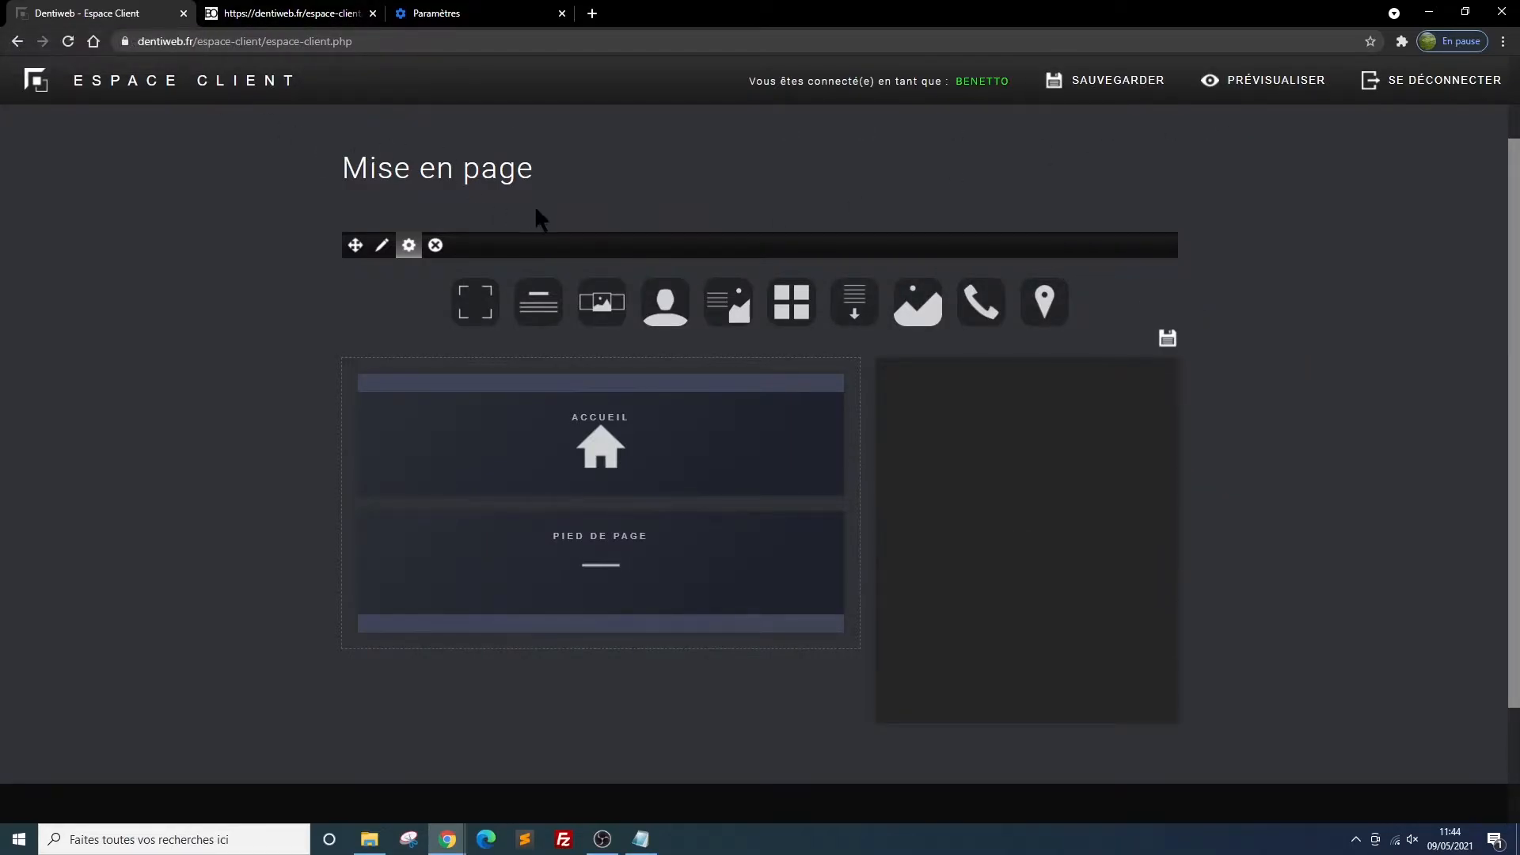
Open the Référencement section of the client area
scroll(535, 206, "up", 2)
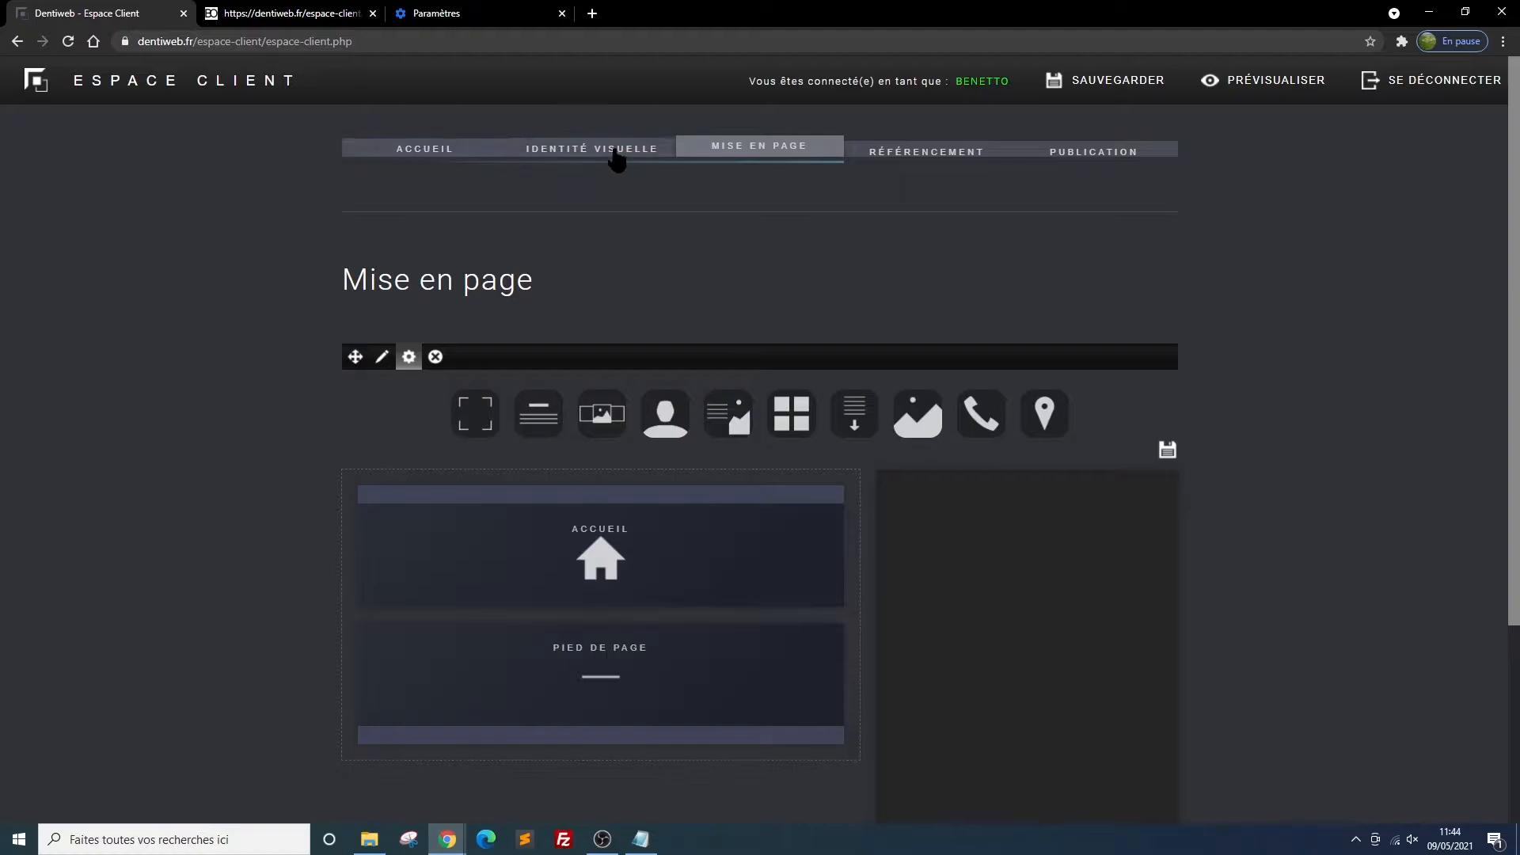
left_click(909, 159)
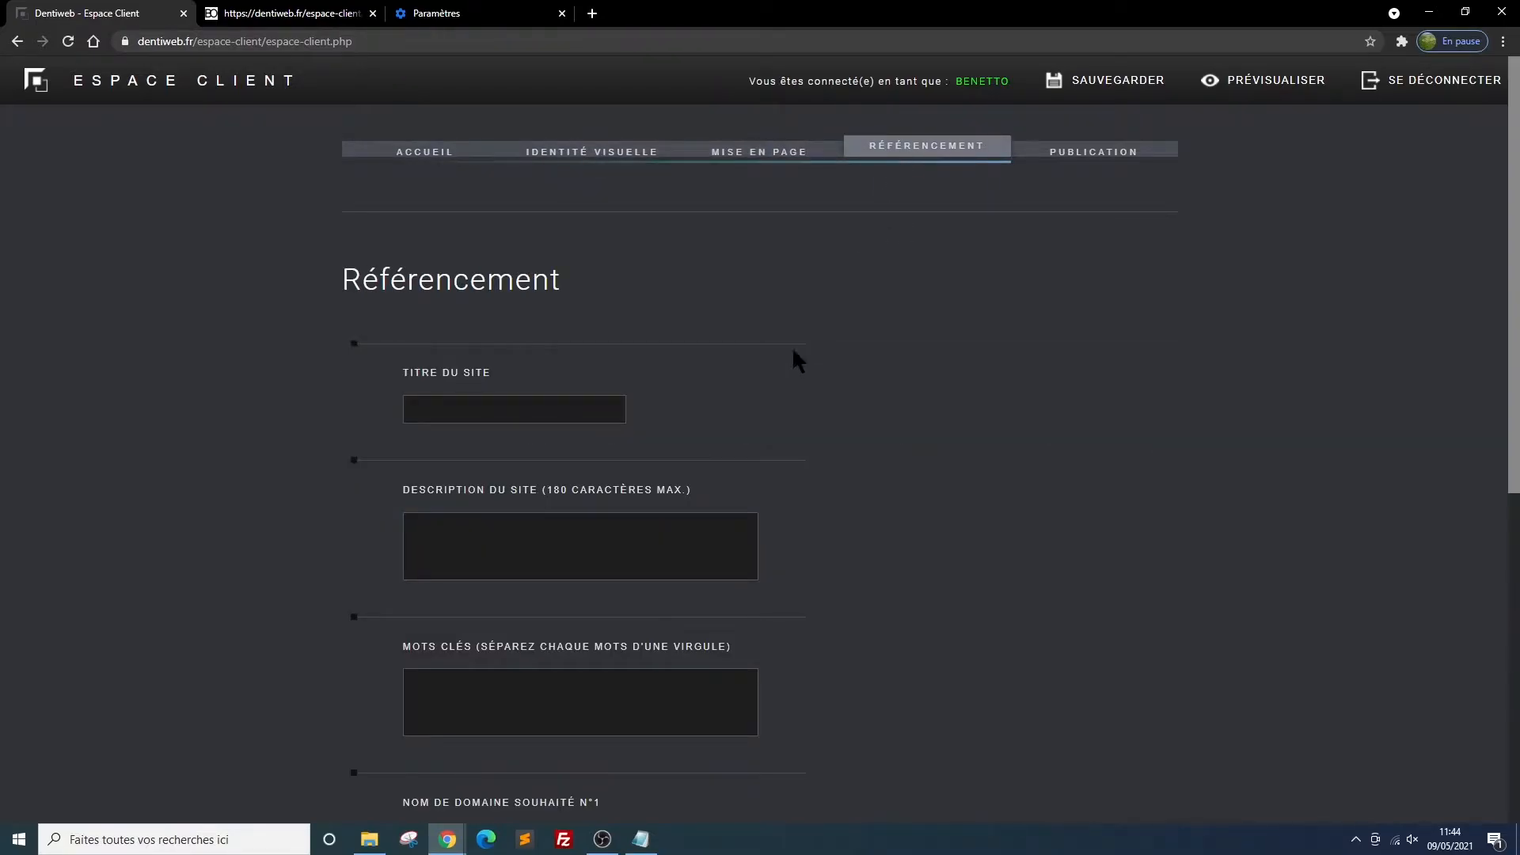
Set the site title to "Cabinet Dentaire du Docteur" followed by the dentist's full name, and save the Référencement settings
left_click(423, 408)
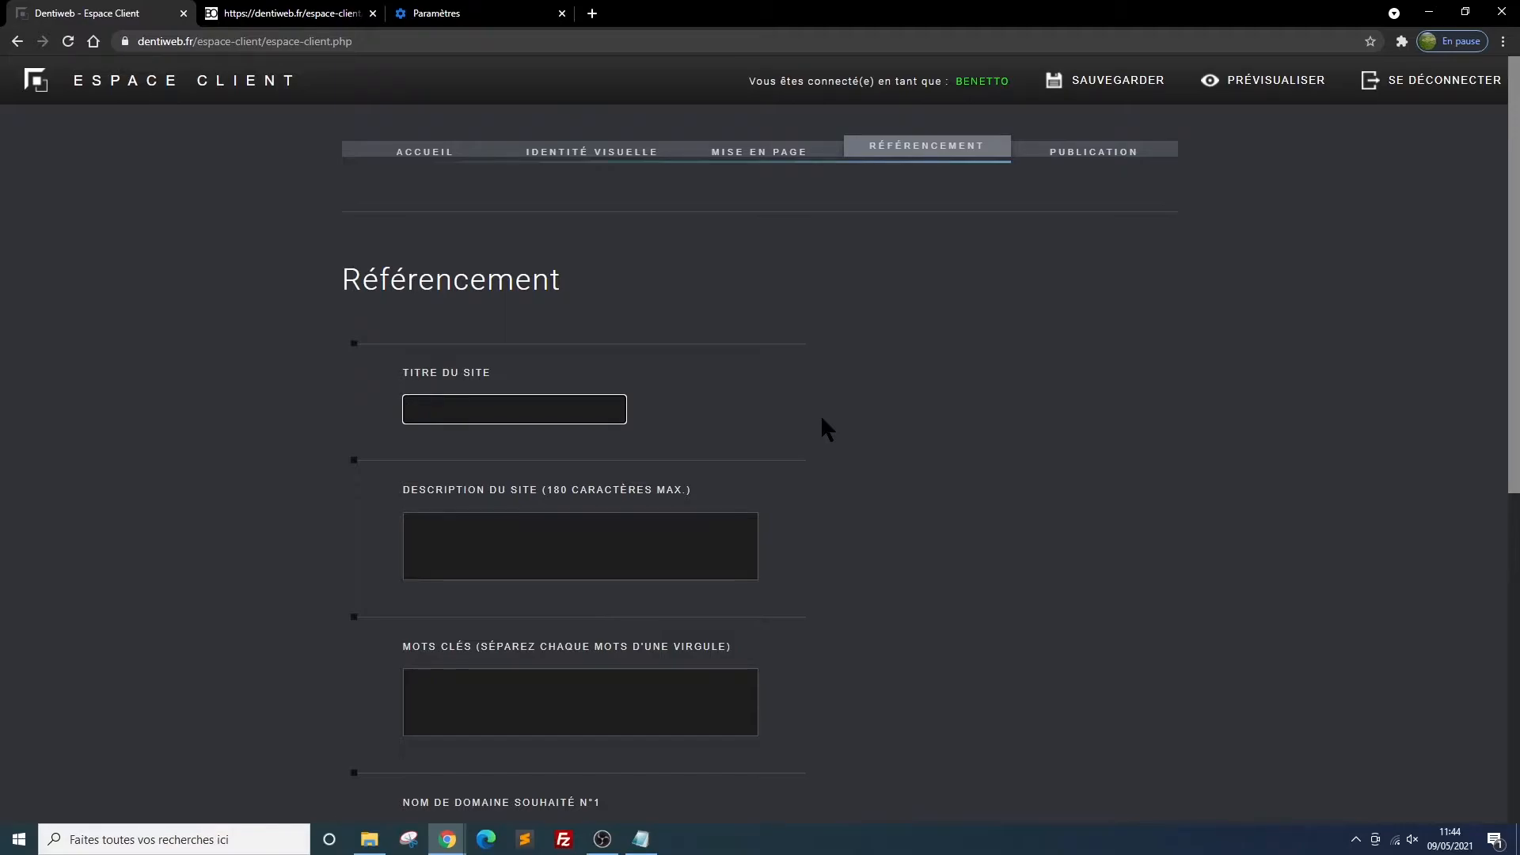
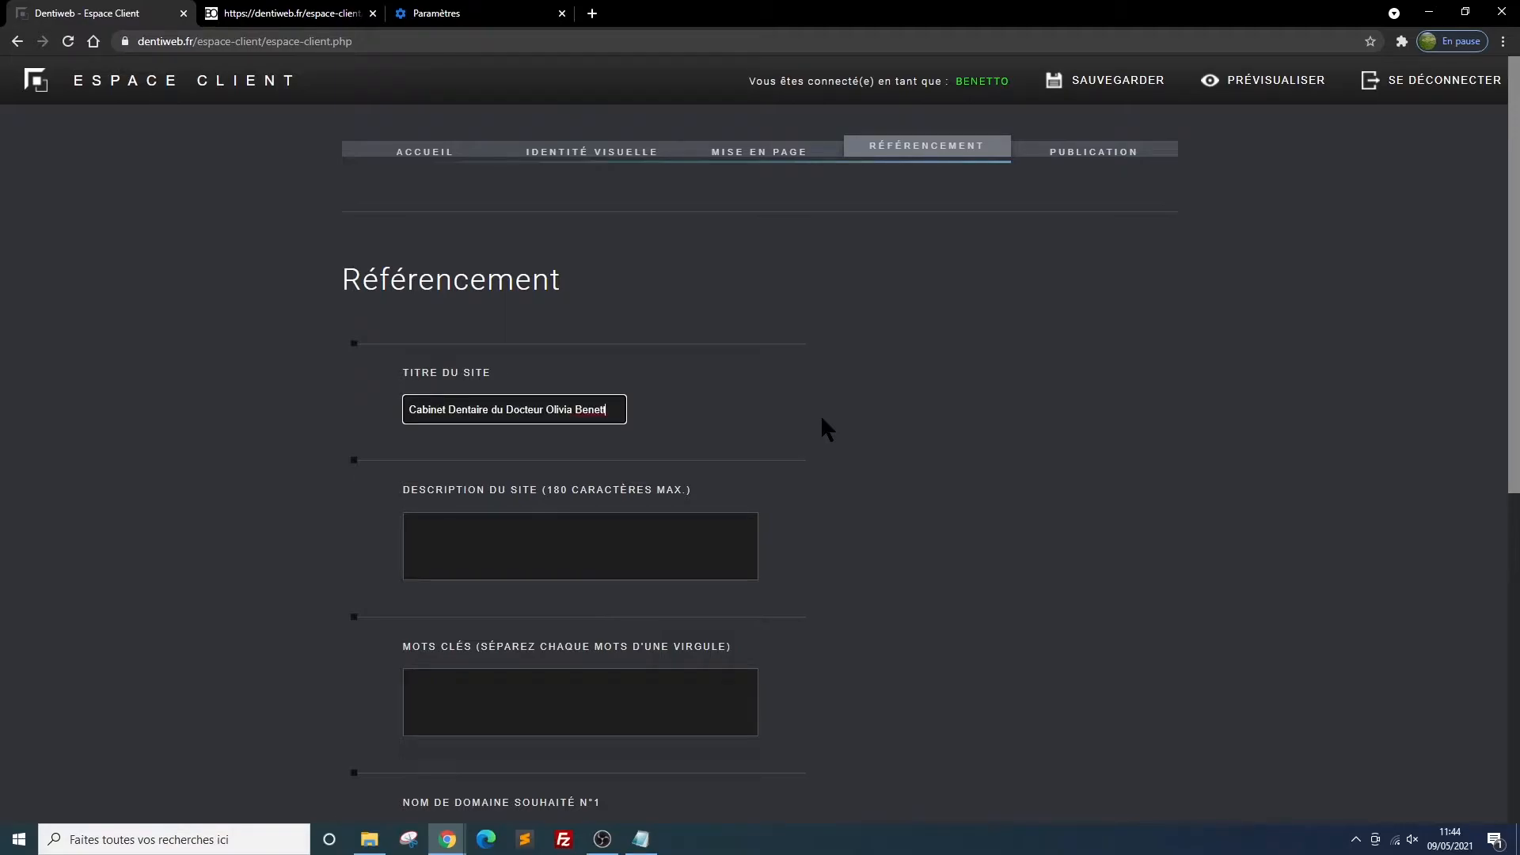
left_click(1091, 92)
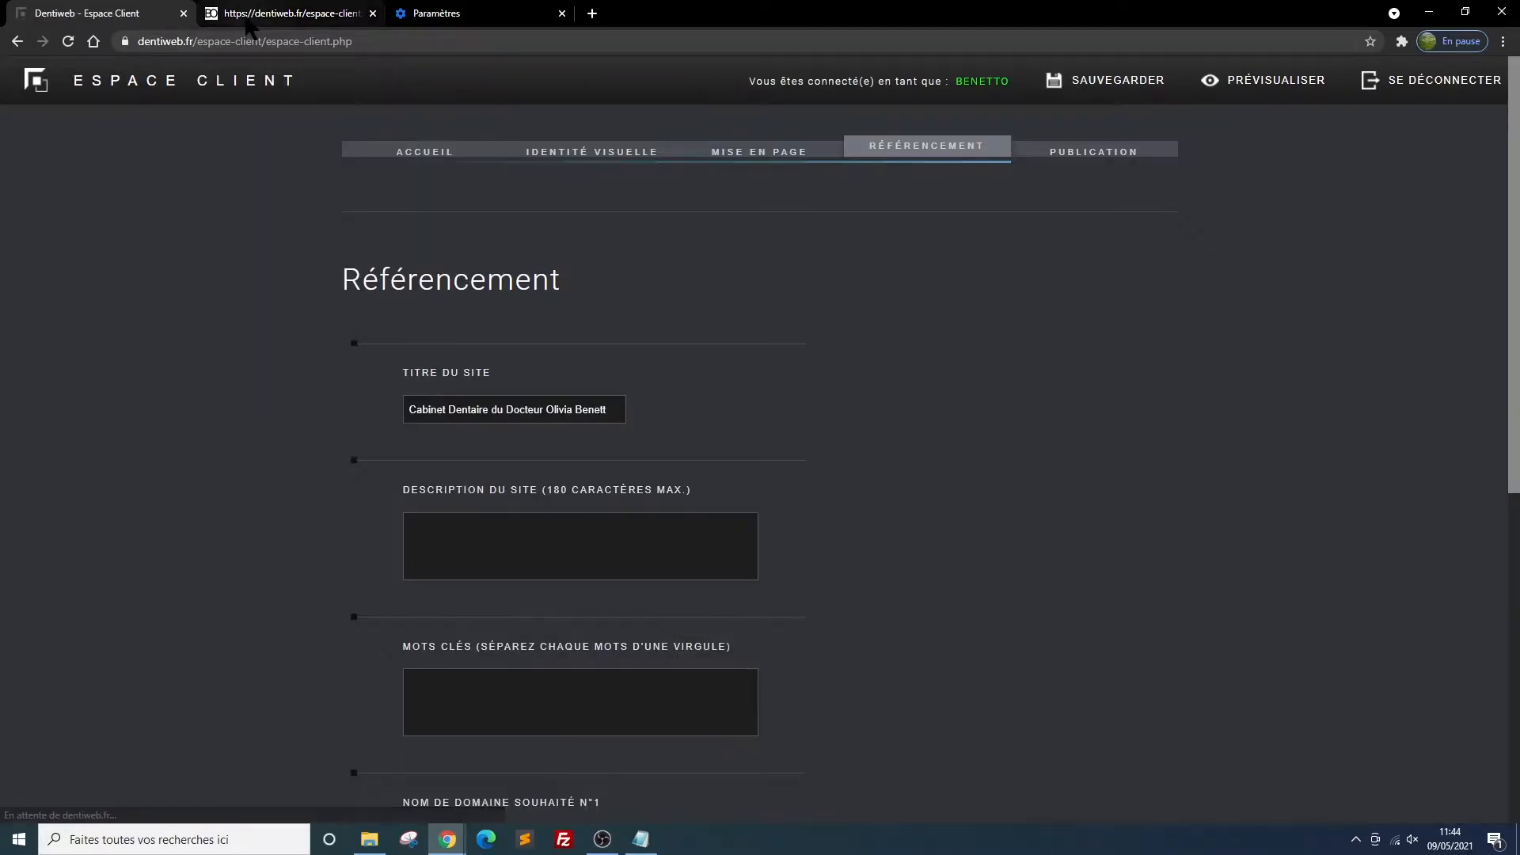
Reload the site preview to check the site title in the header, and return to the client area
left_click(250, 17)
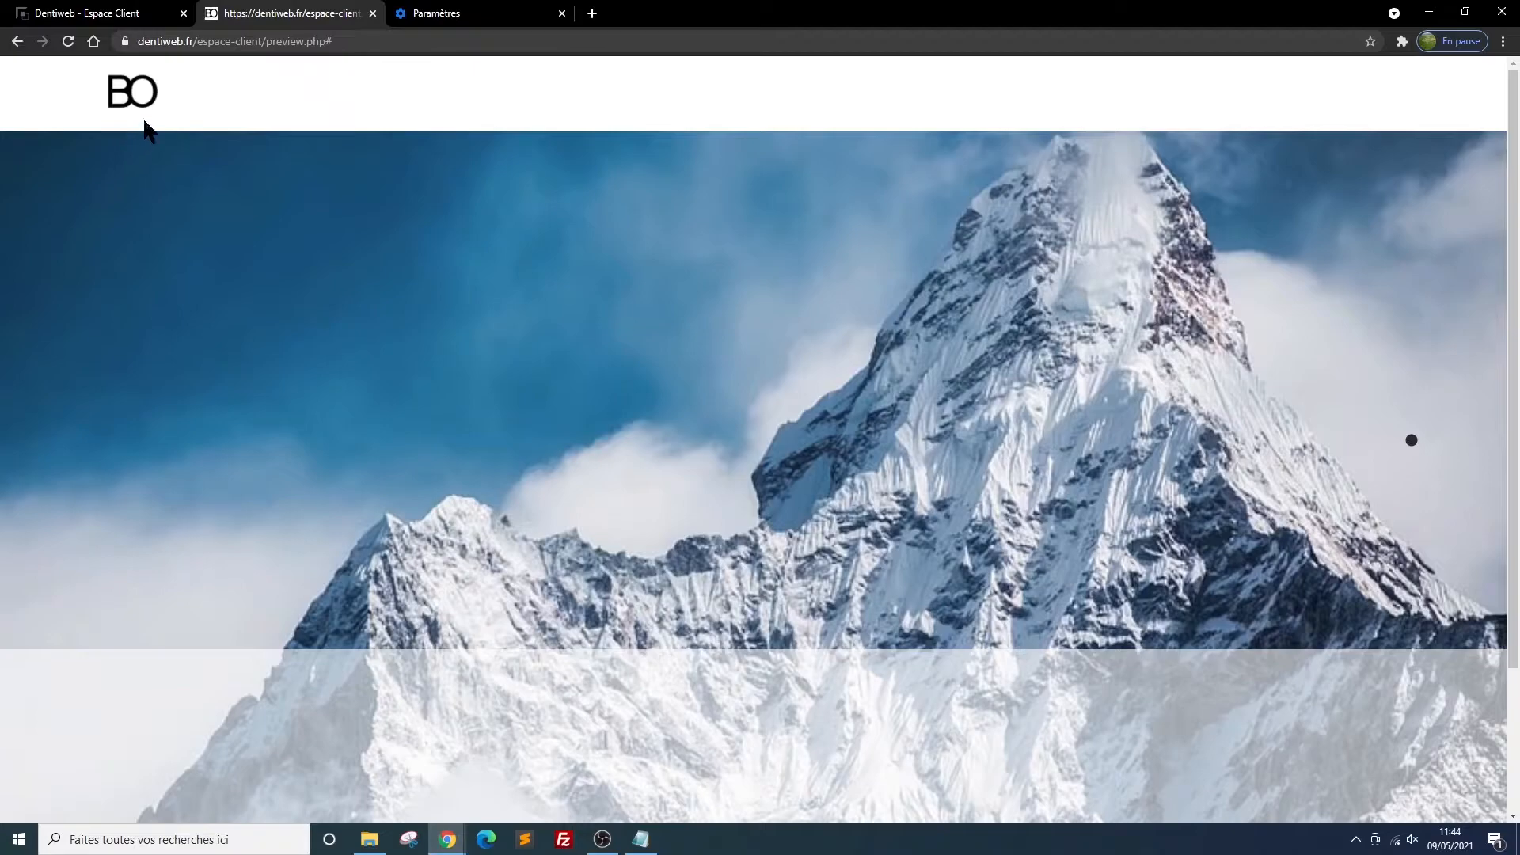
left_click(68, 41)
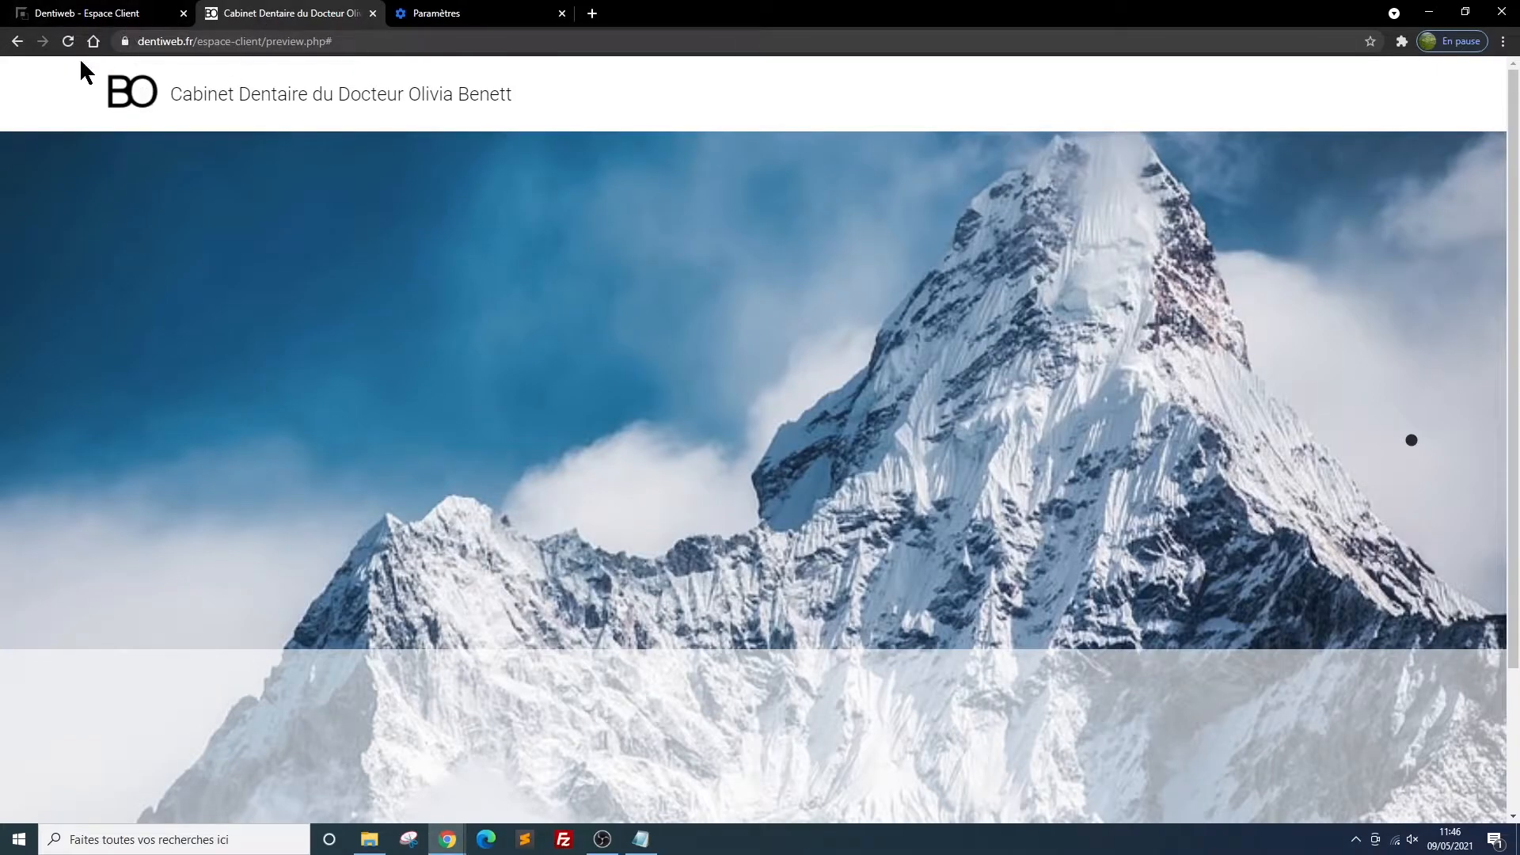
left_click(76, 13)
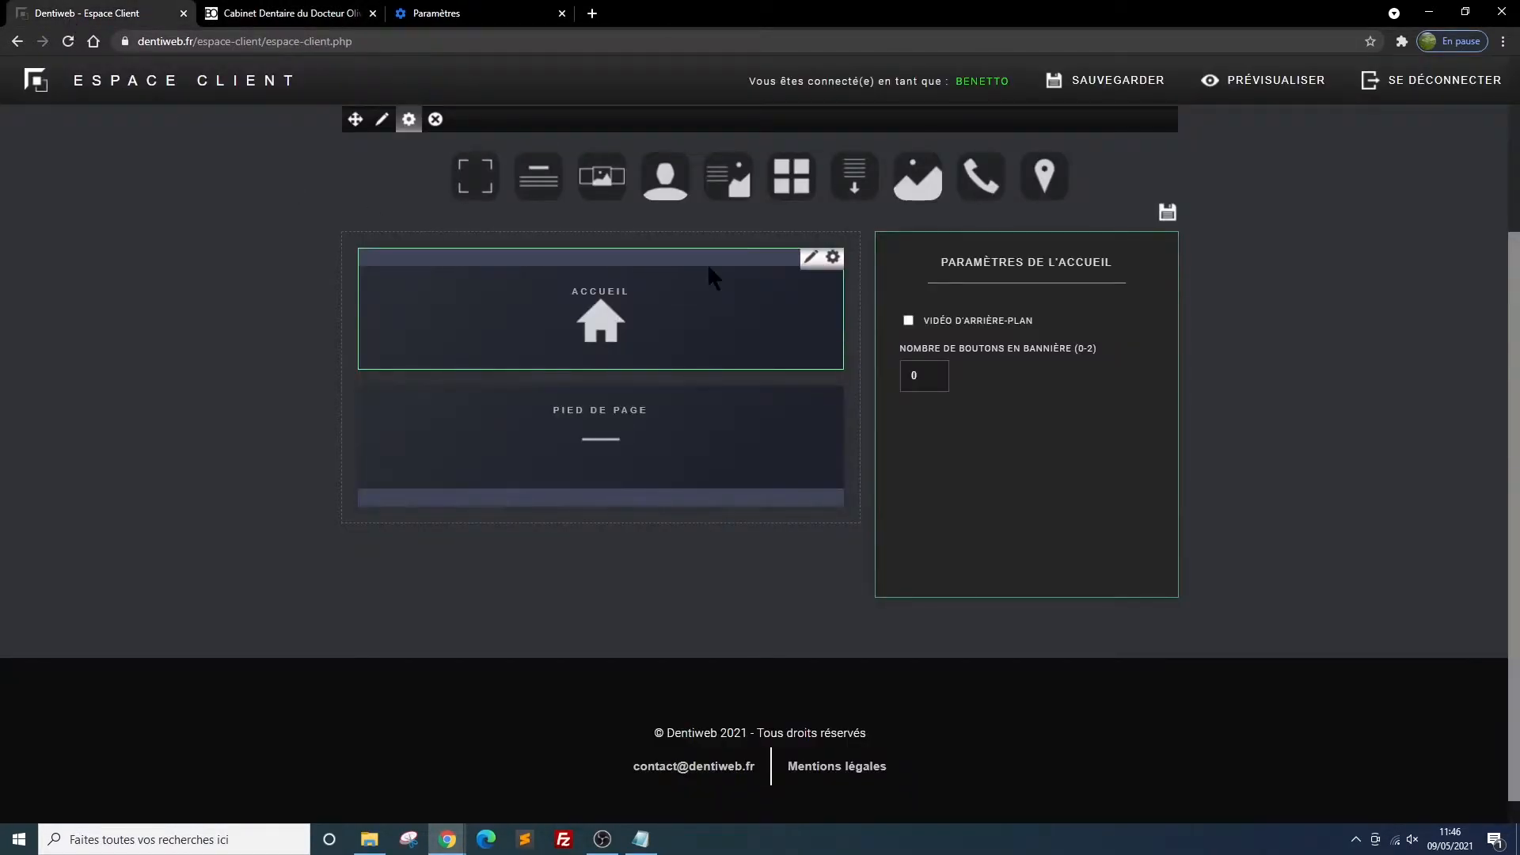
Enable the background video for the Accueil block in Mise en page, set its banner button count to 1, and save
scroll(706, 333, "up", 1)
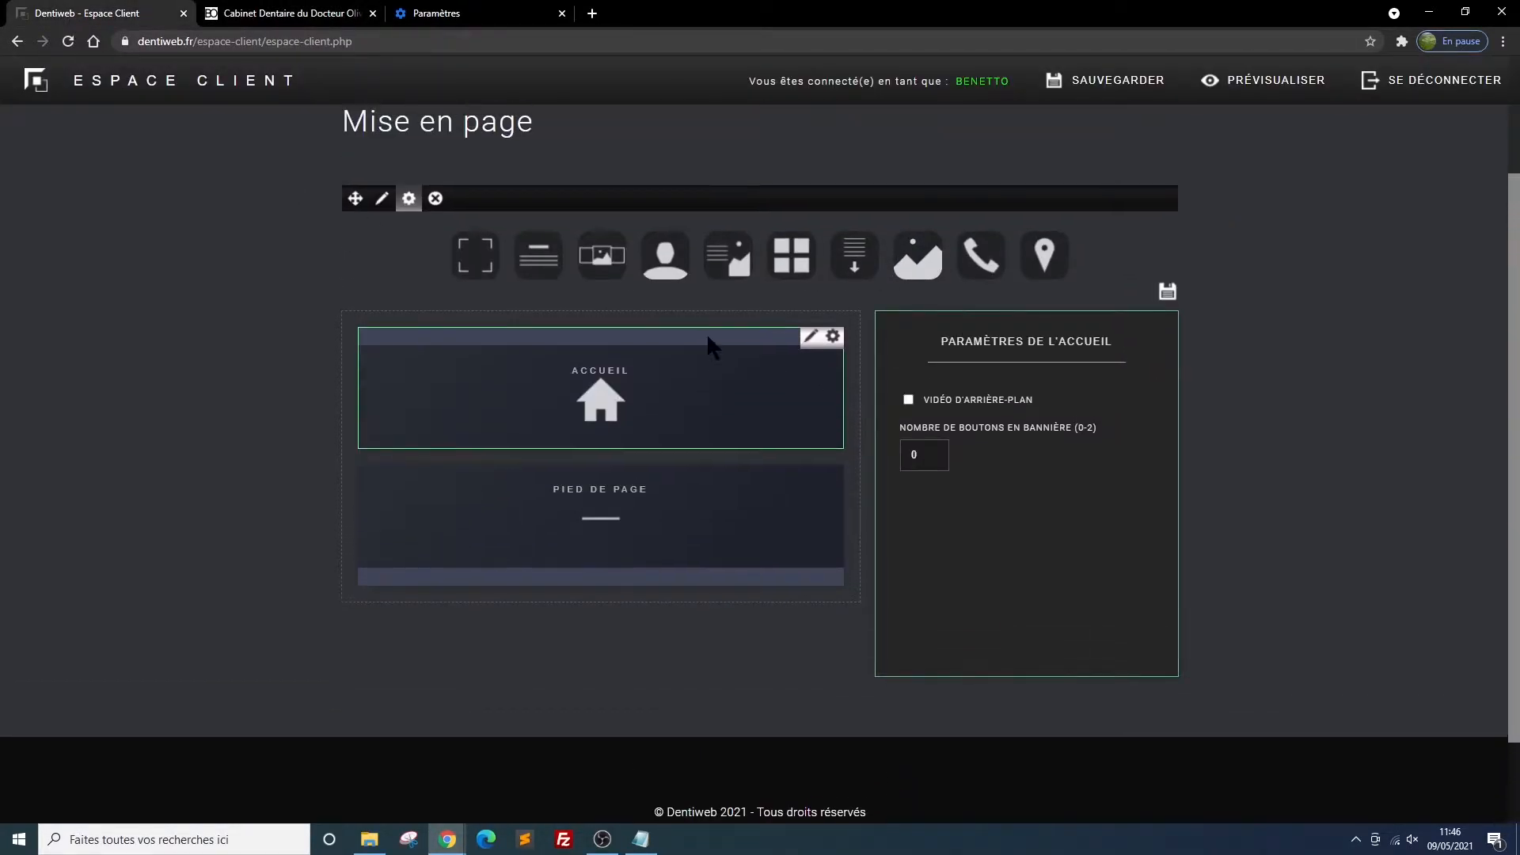
mouse_move(697, 350)
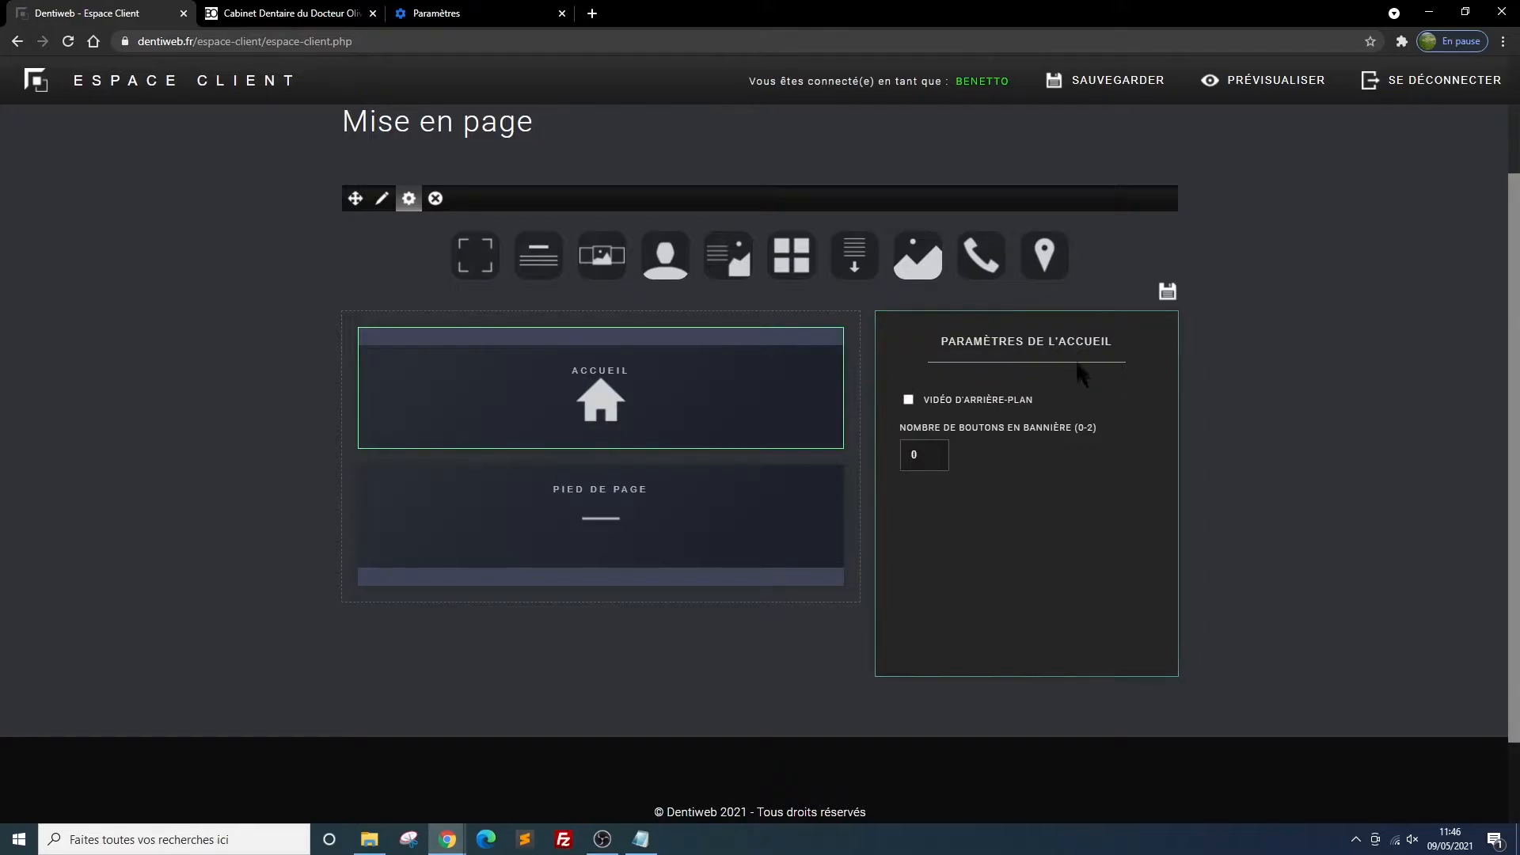
scroll(934, 459, "up", 1)
scroll(940, 467, "down", 1)
left_click(909, 400)
left_click(1167, 292)
mouse_move(774, 329)
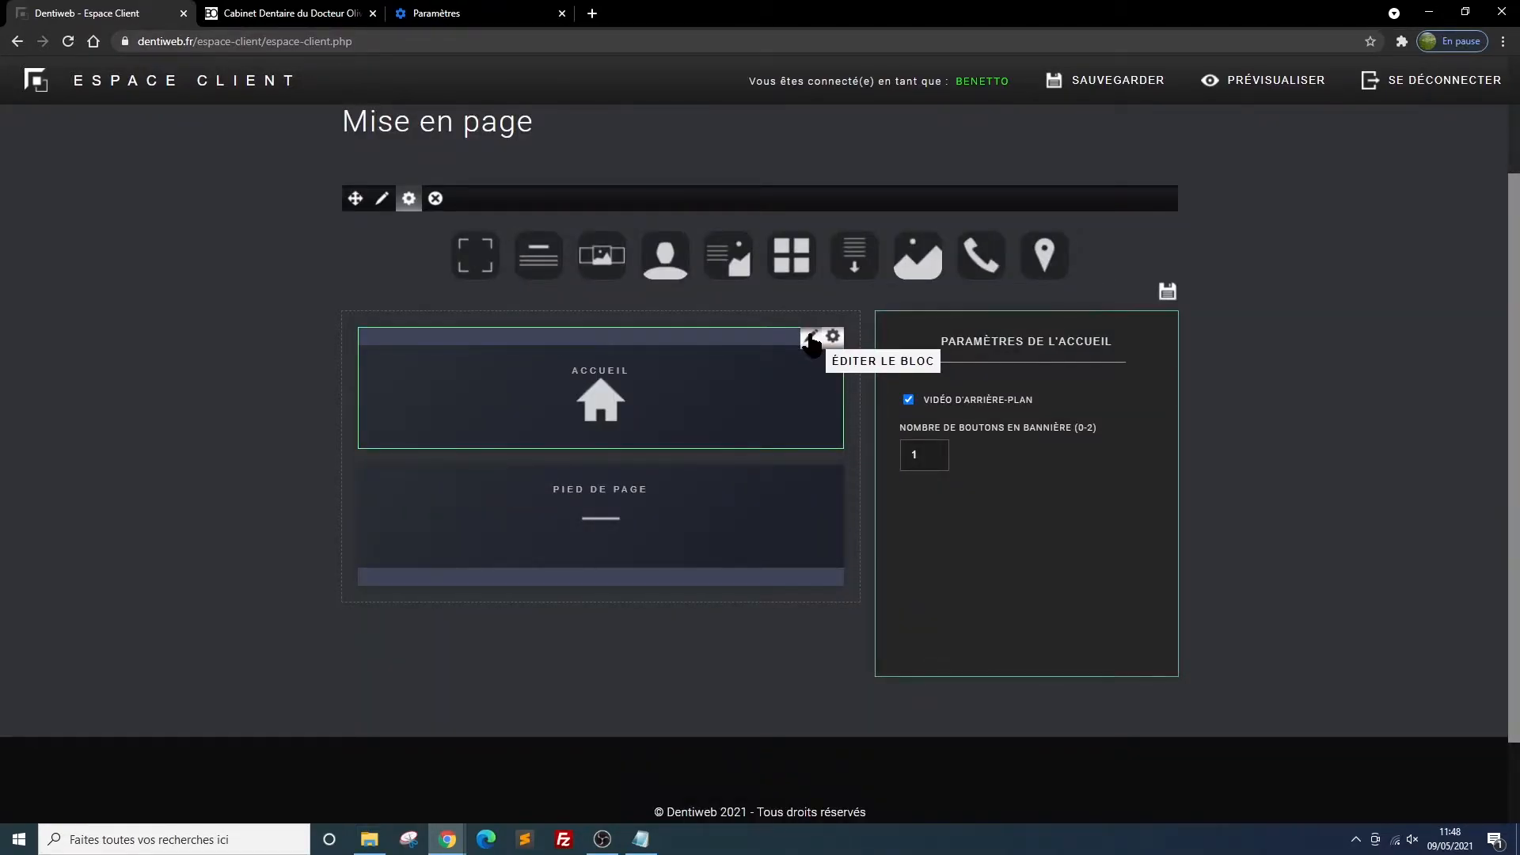
left_click(811, 340)
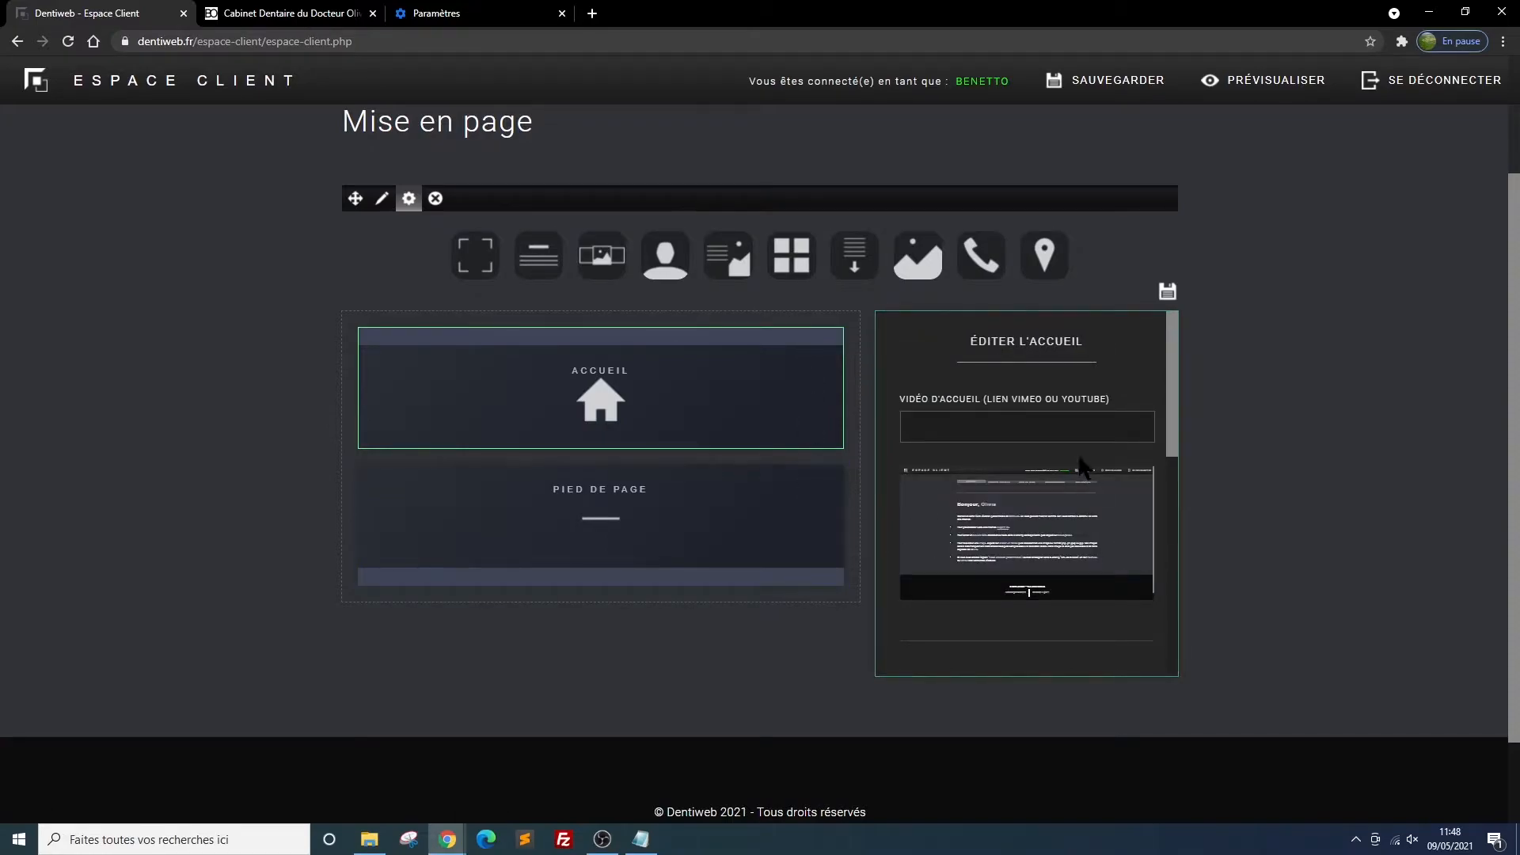
left_click(945, 419)
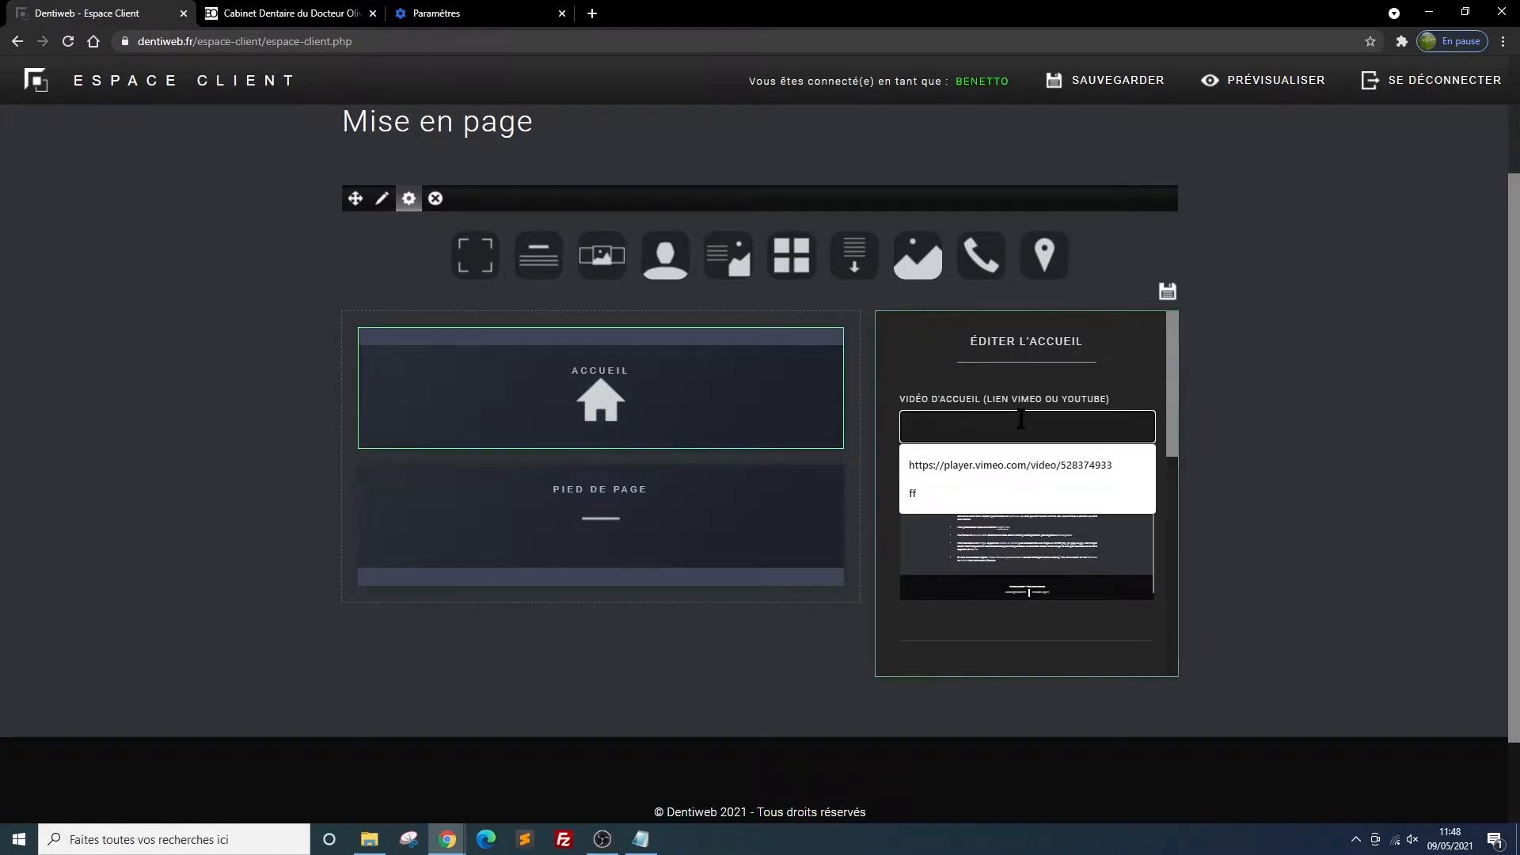
left_click(1313, 395)
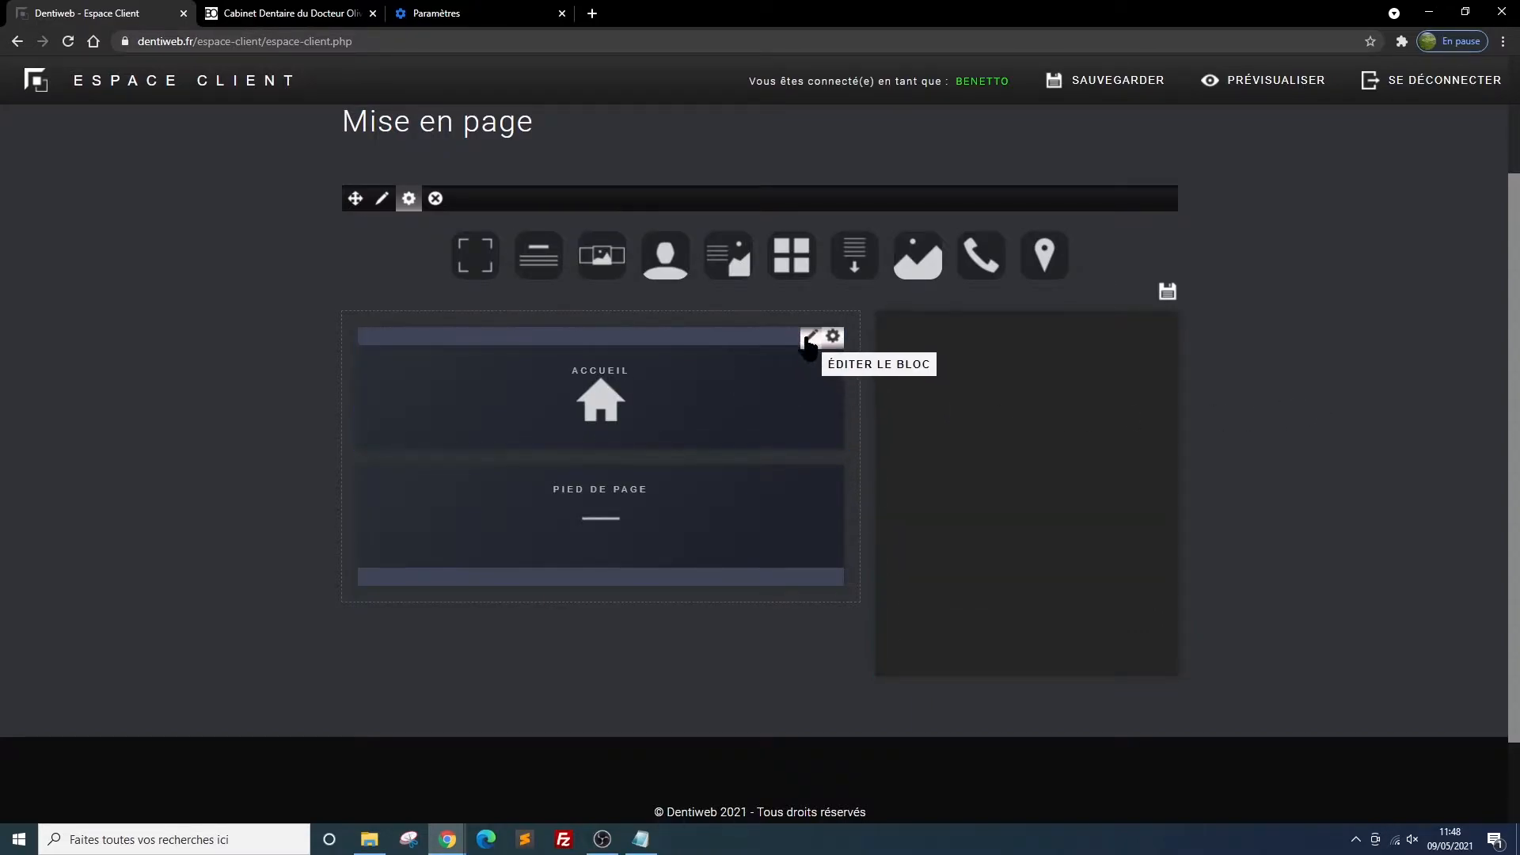
left_click(810, 338)
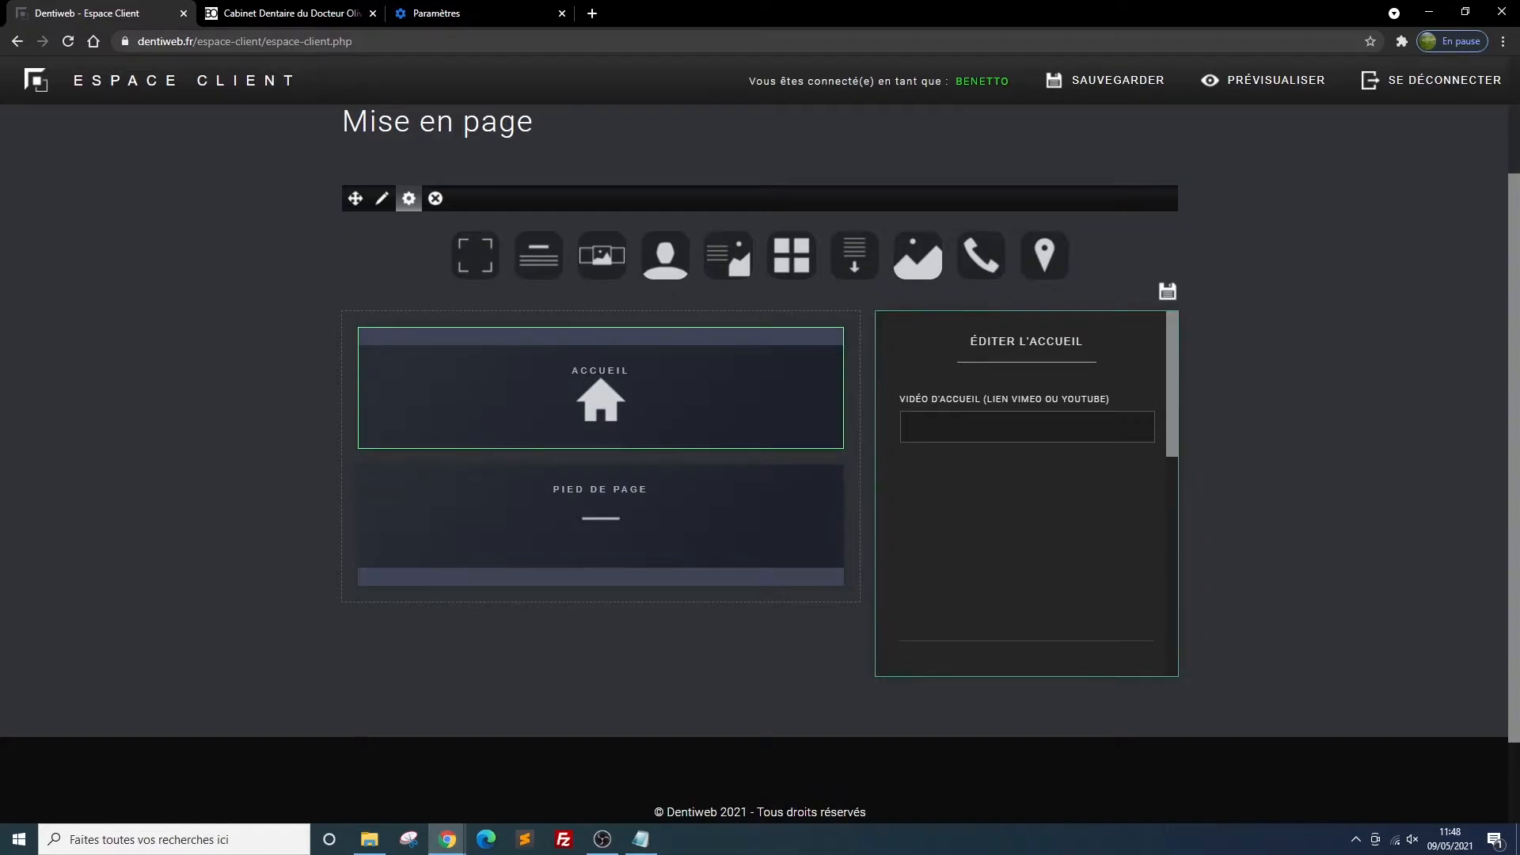
key("alt+Tab")
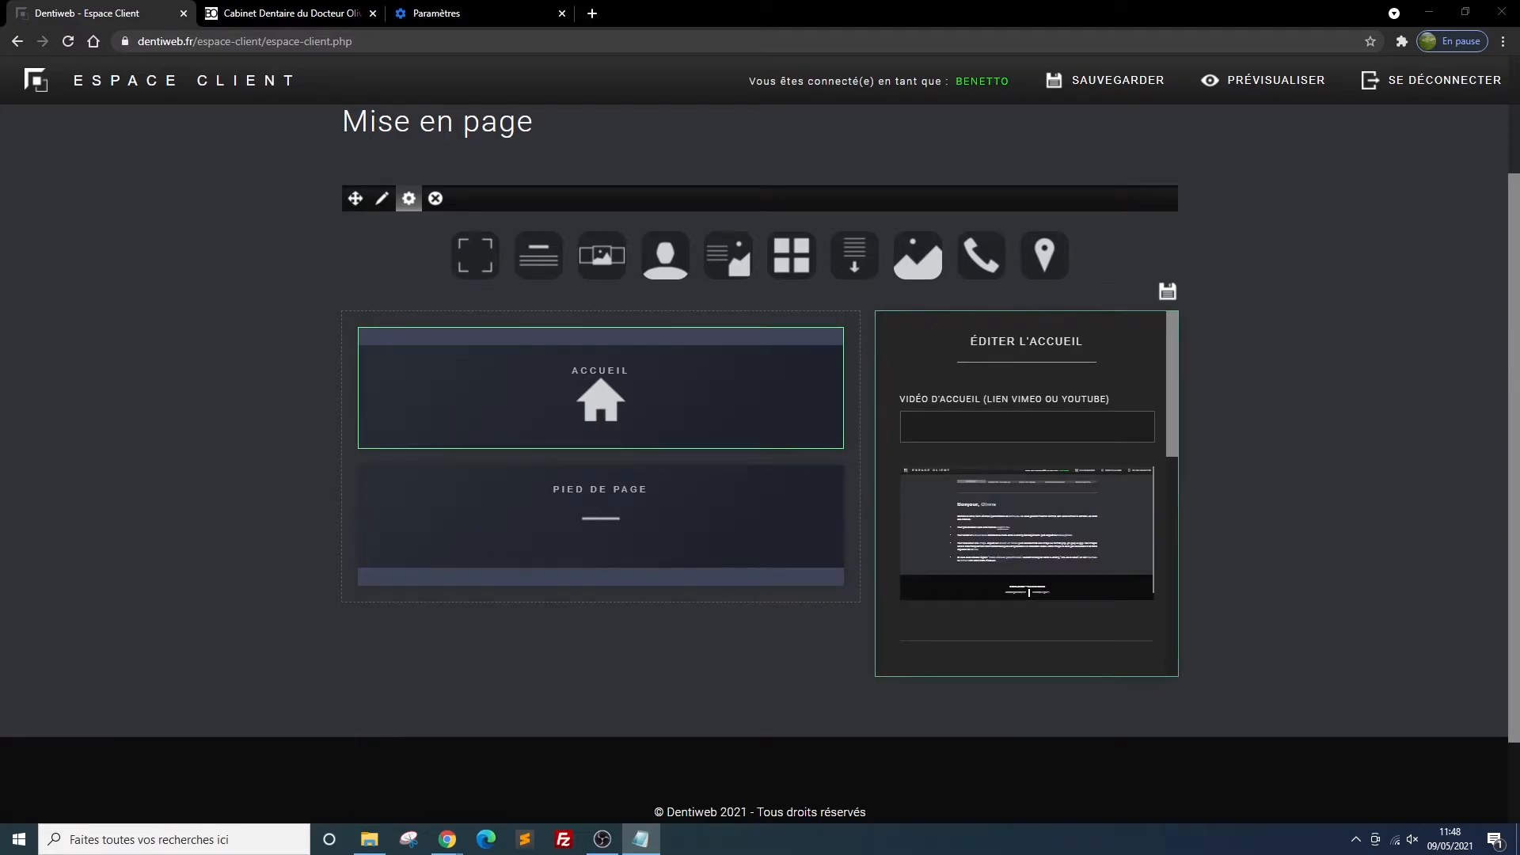
left_click(922, 425)
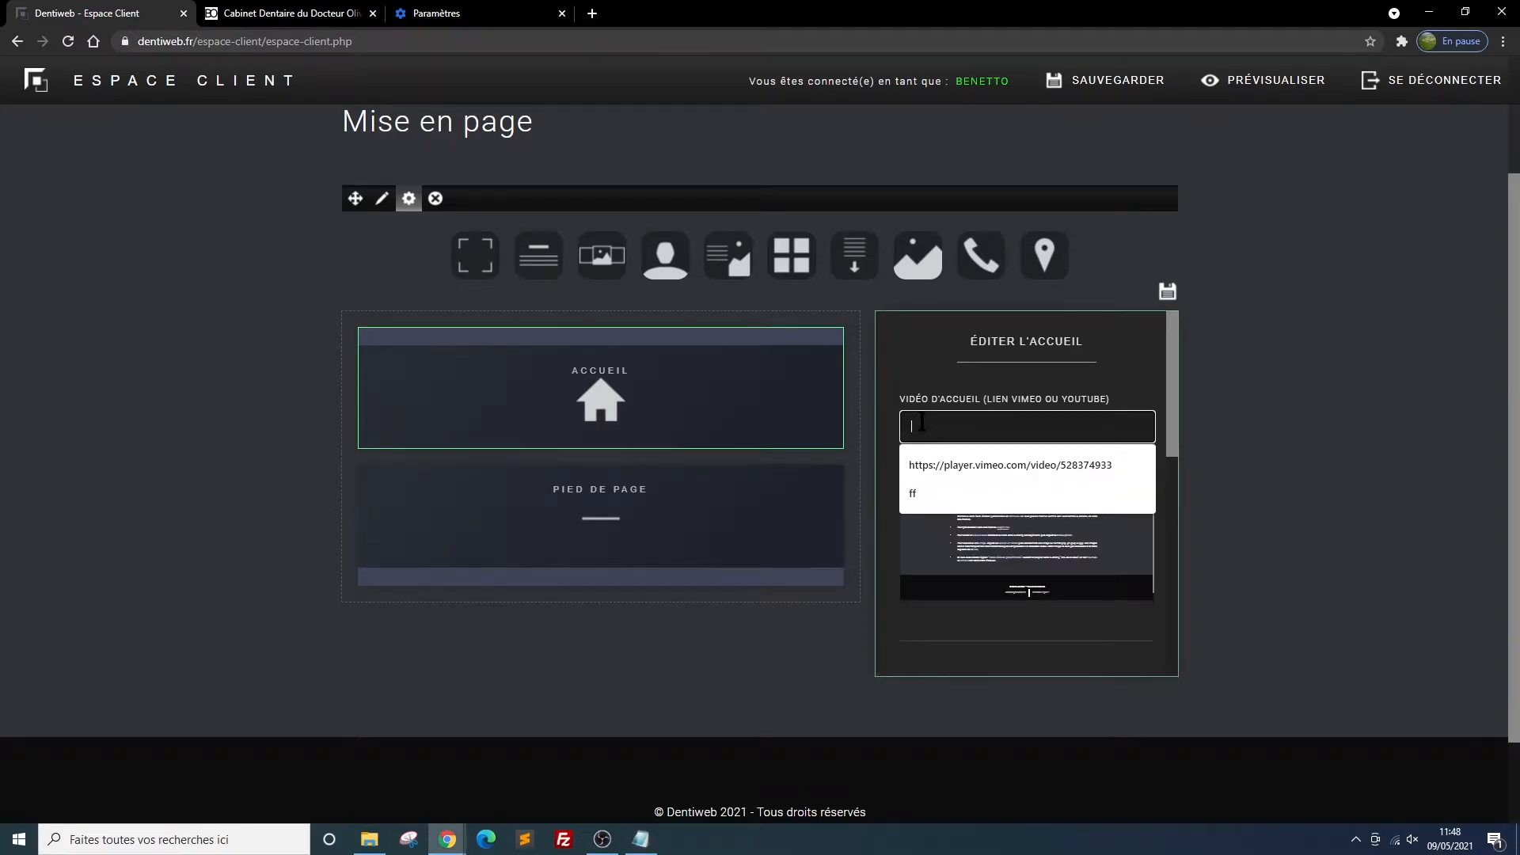
key("Down")
key("Return")
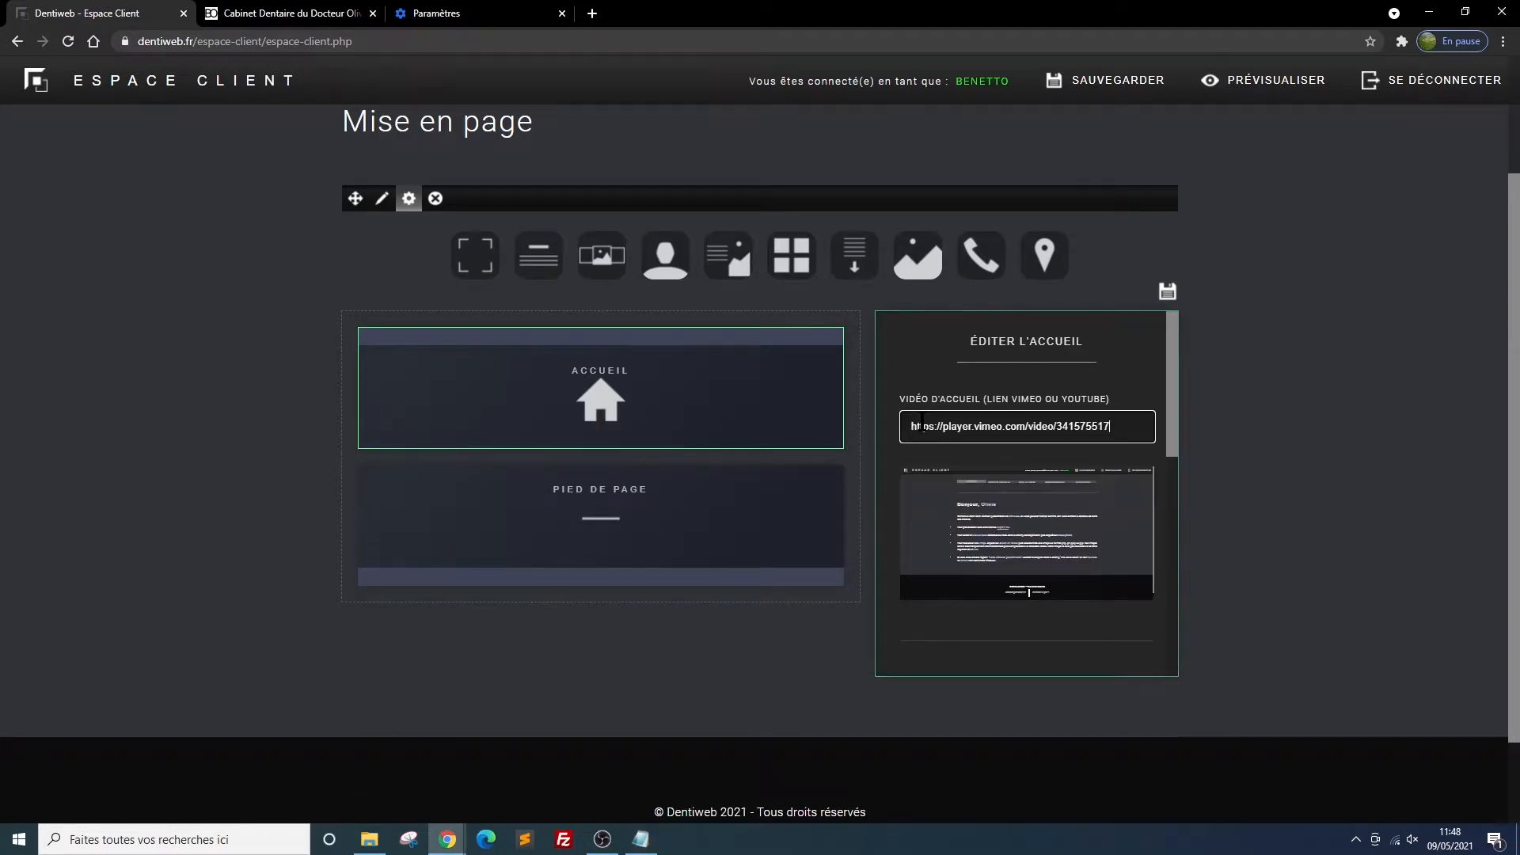
left_click(1168, 300)
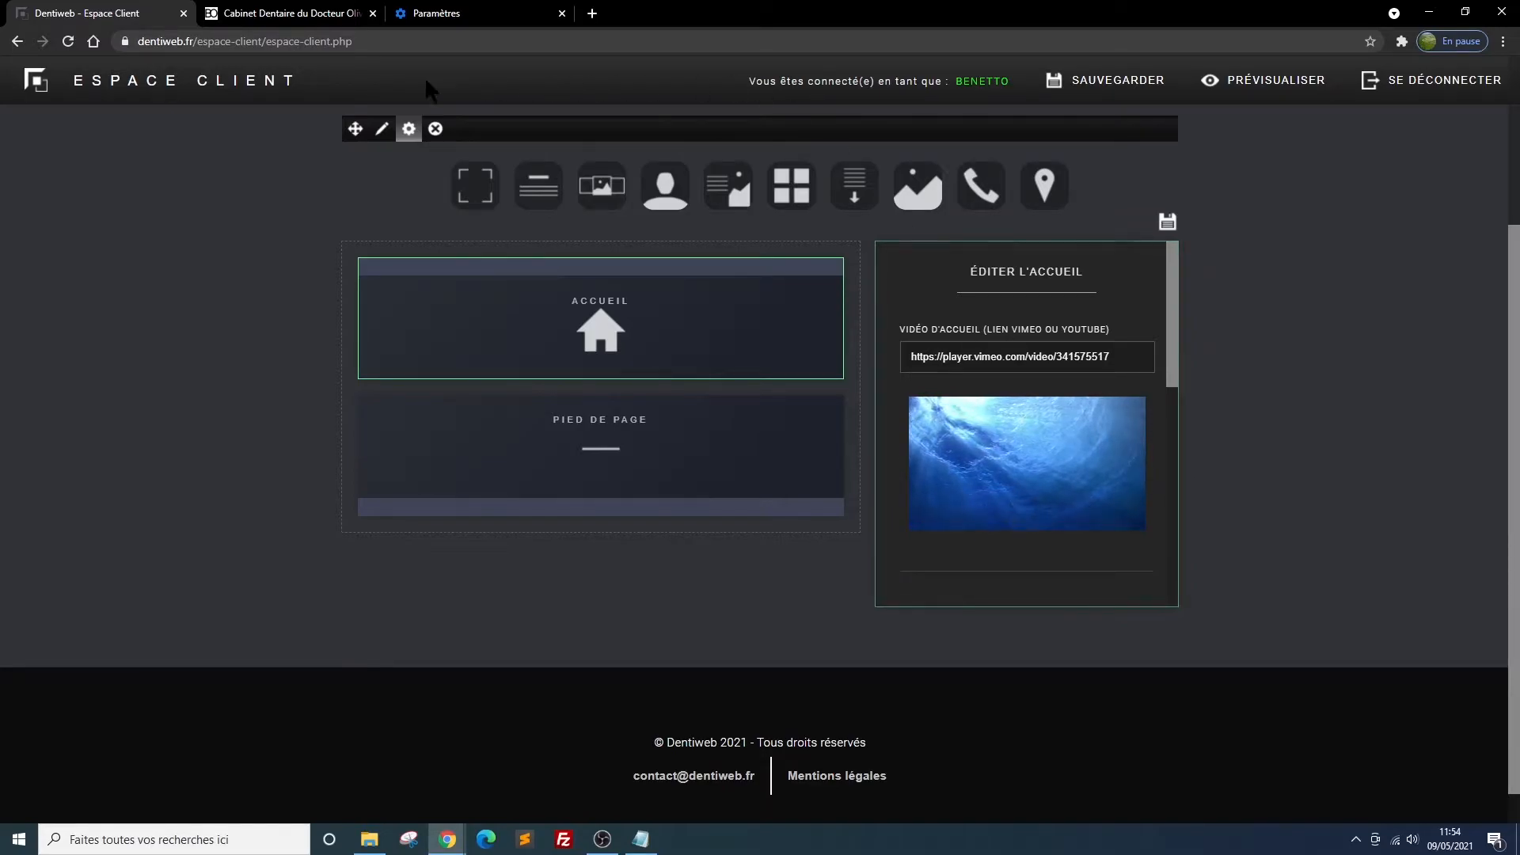
Reload the site preview to check the home background video and banner button, and return to the client area
left_click(271, 19)
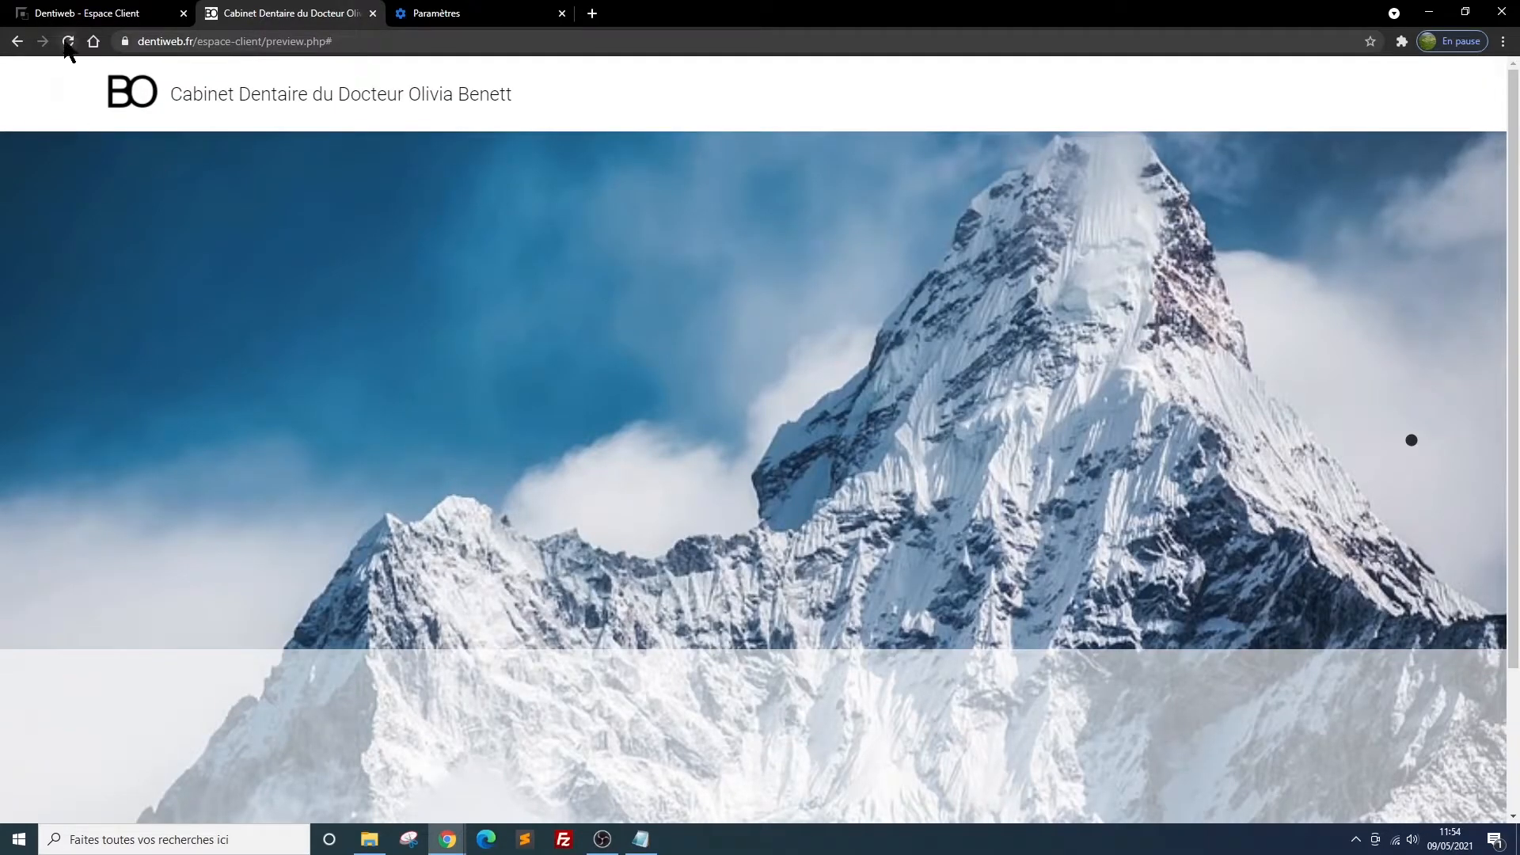
left_click(68, 45)
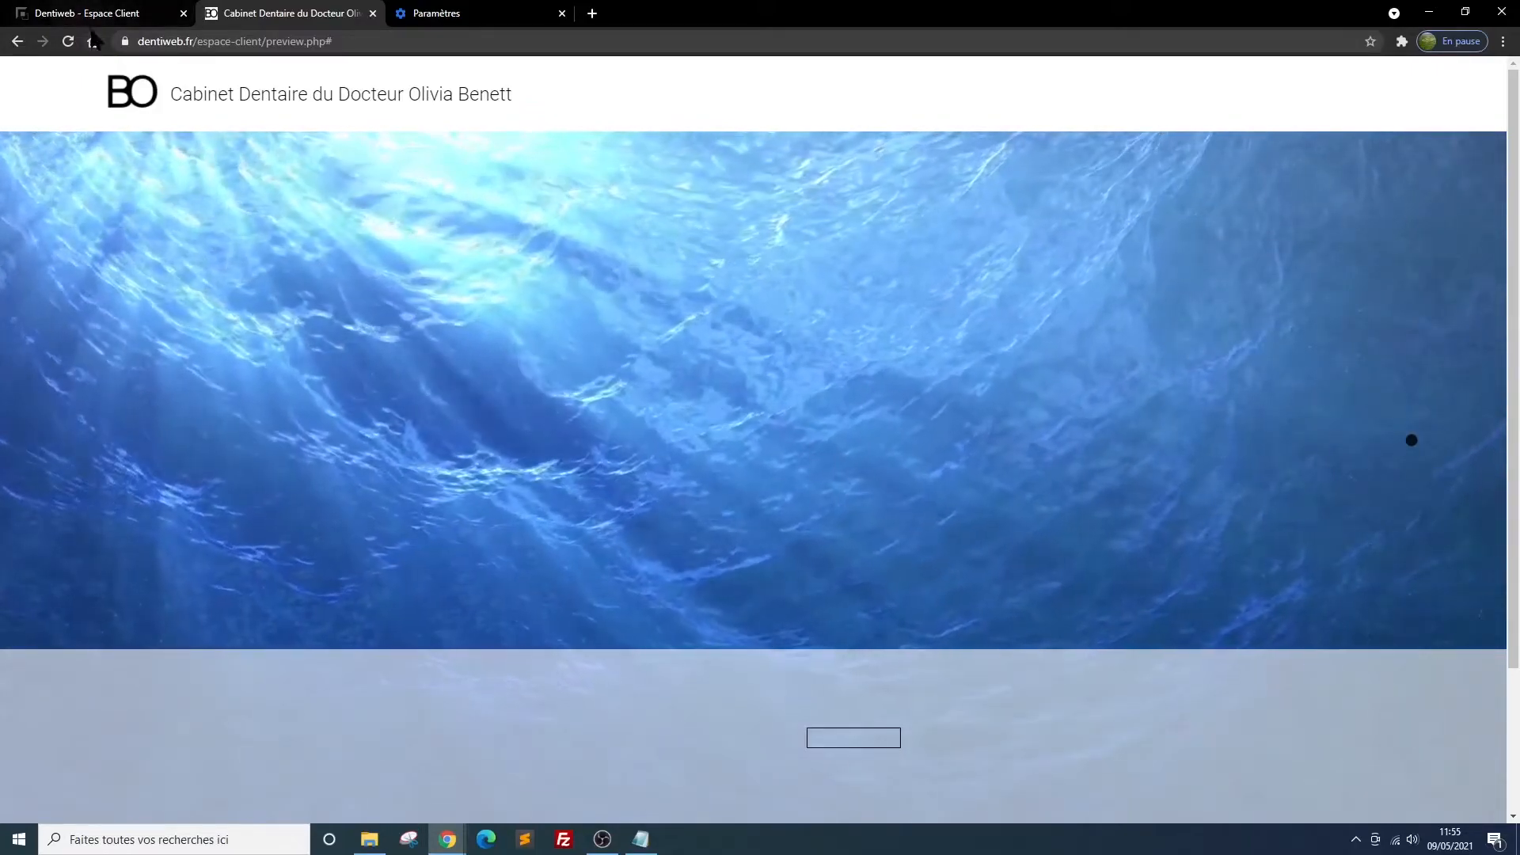
left_click(166, 19)
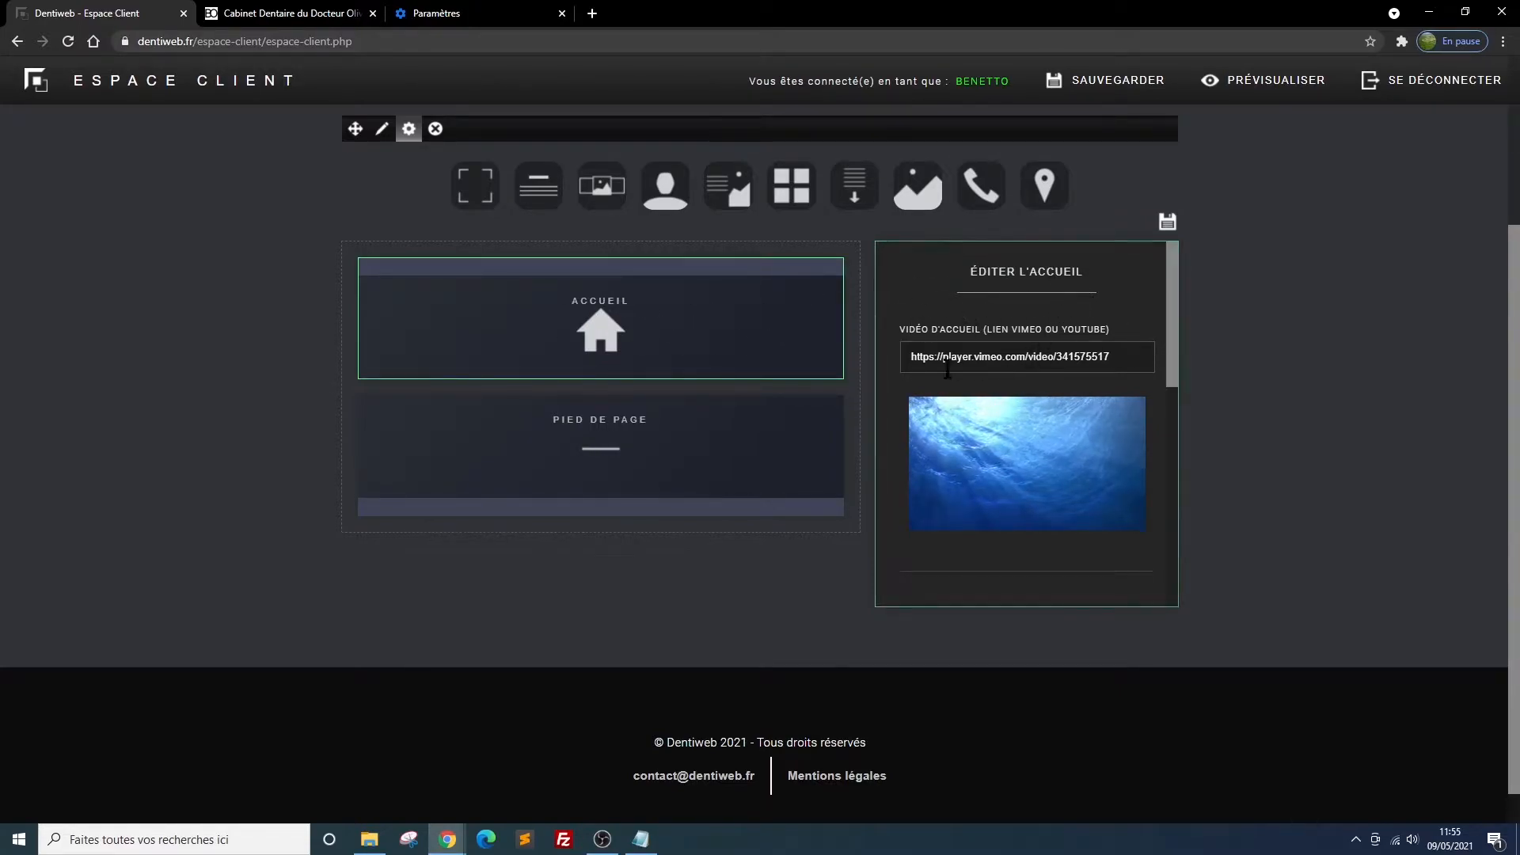
Fill the Accueil block's left banner text with the dental practice's name in Caen and the appointment notice with the secretariat's phone number
mouse_move(1166, 275)
left_mouse_down()
mouse_move(1158, 376)
mouse_move(1155, 277)
left_mouse_up()
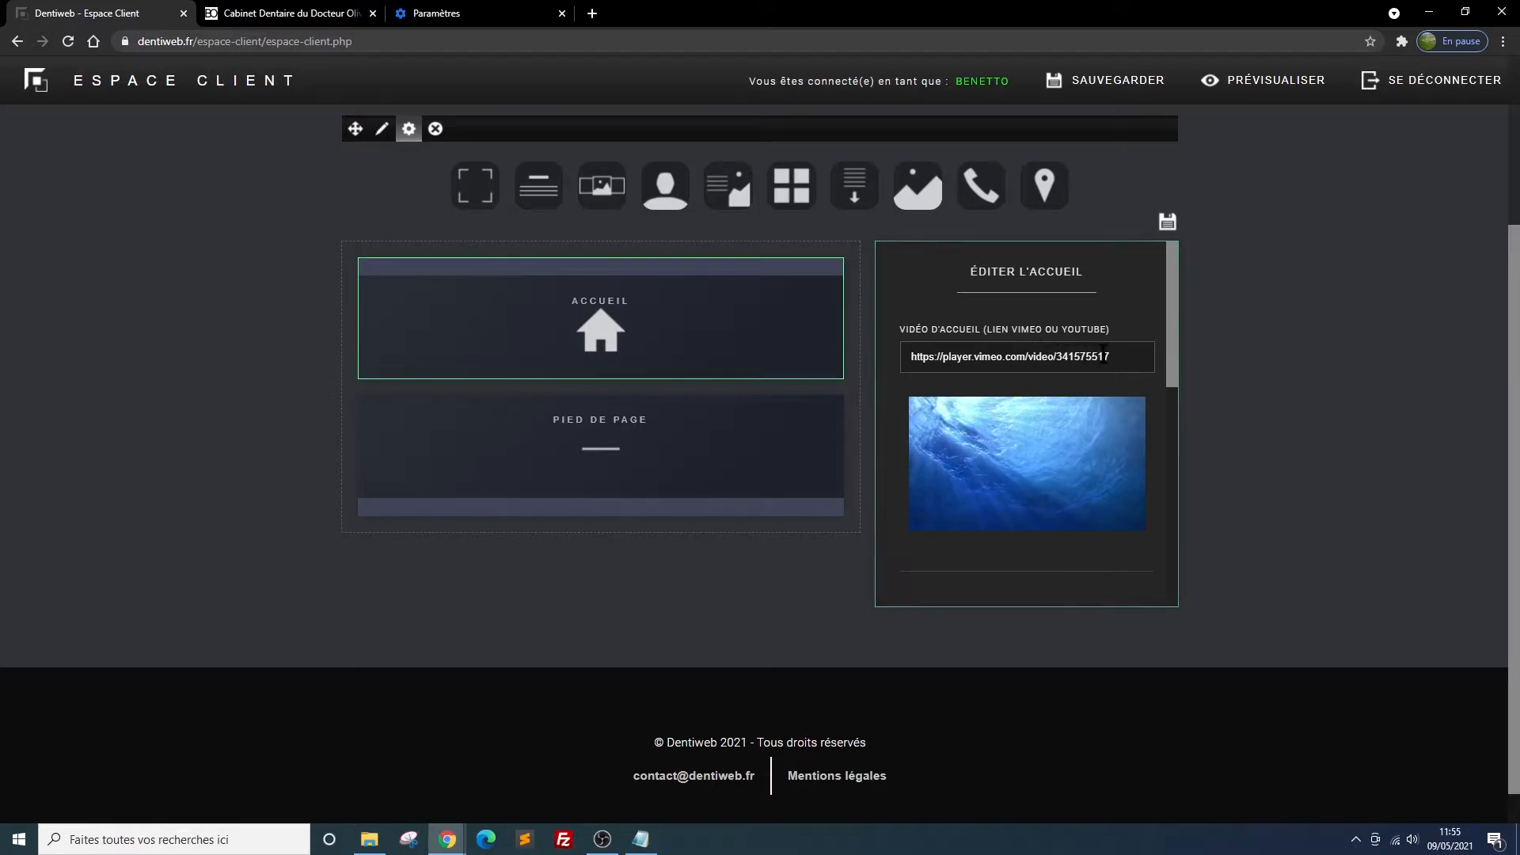
left_click_drag(1165, 307, 1164, 415)
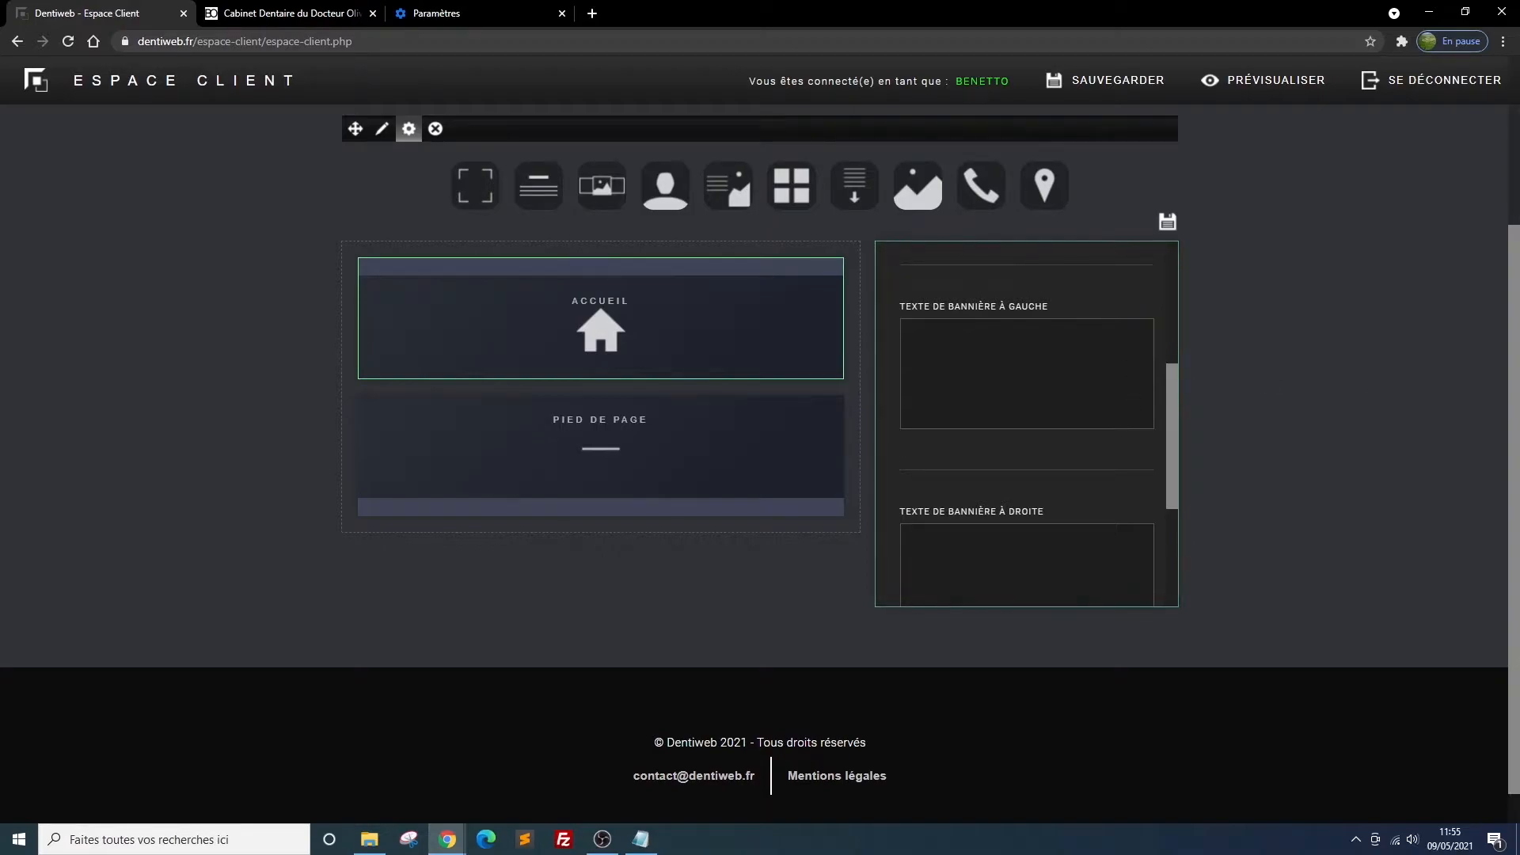
key("alt+Tab")
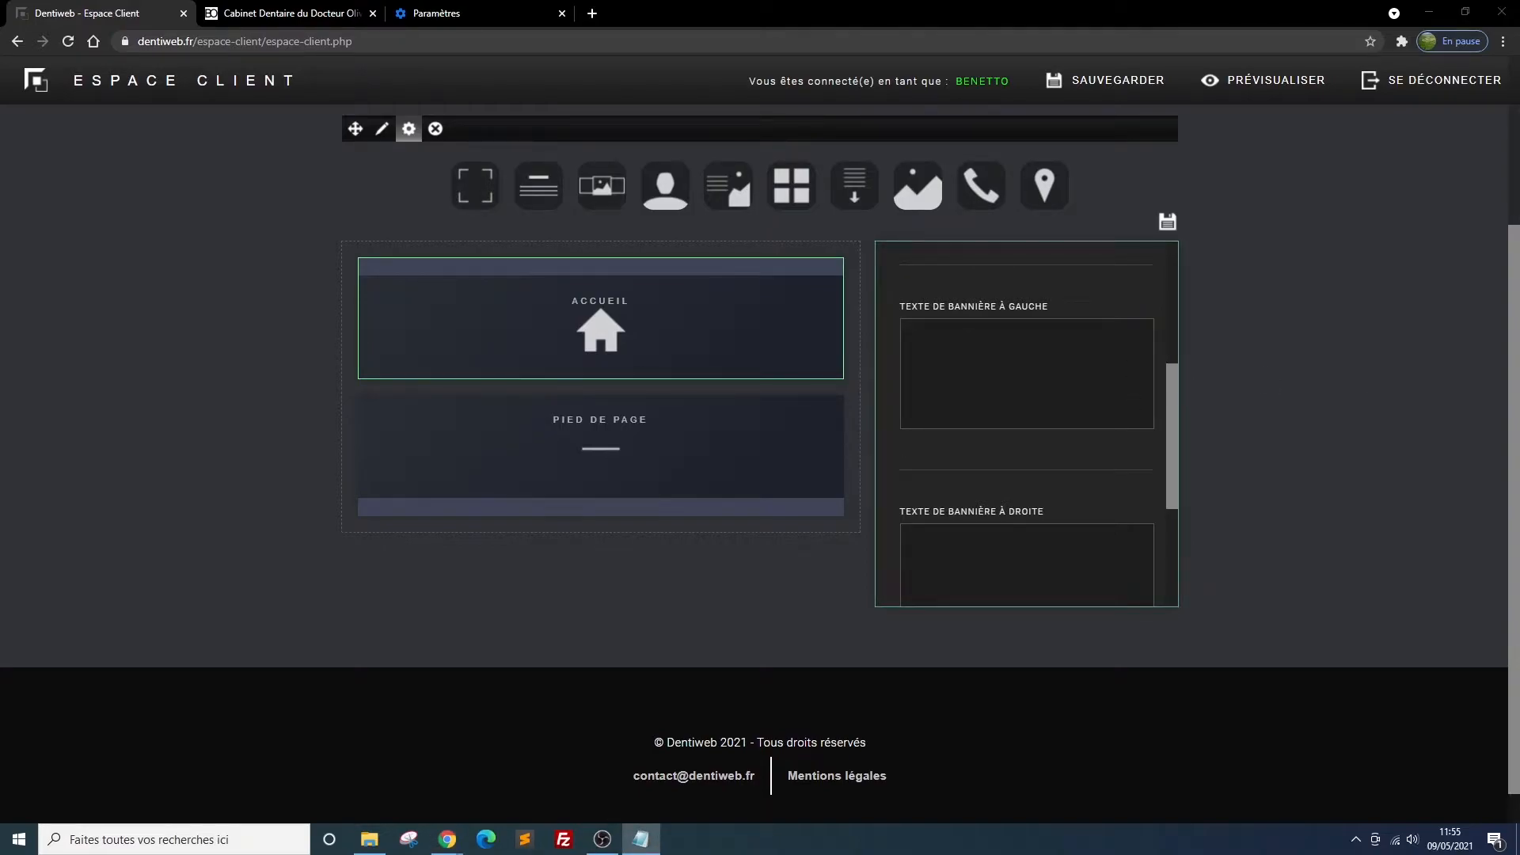
left_click(916, 339)
key("ctrl+v")
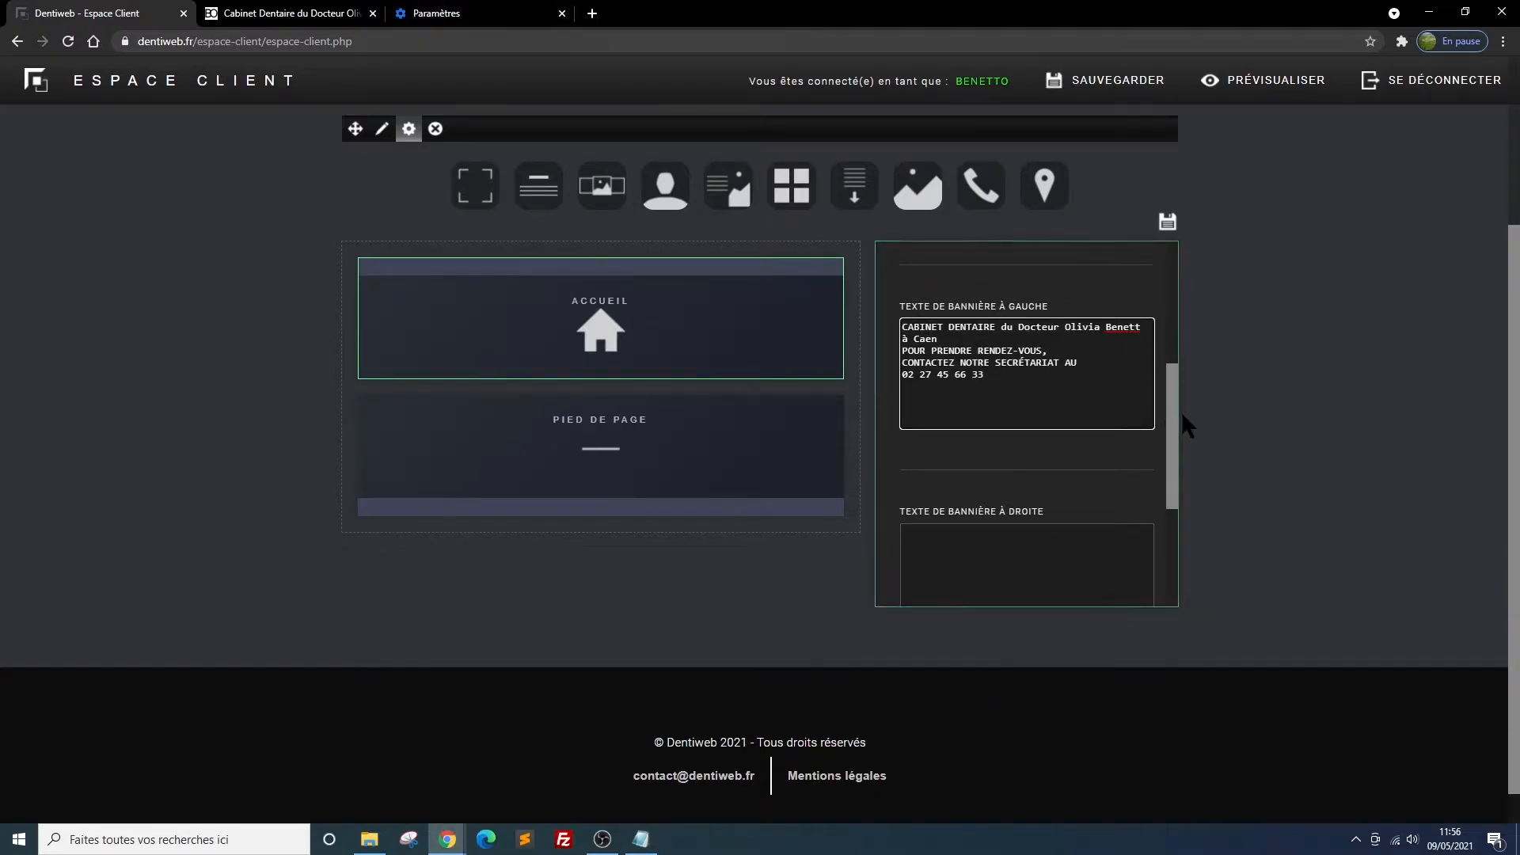
Set the right banner text to "VOUS ÊTES PRATICIEN CORRESPONDANT, CONNECTEZ-VOUS À VOTRE ESPACE CLINIQUE DÉDIÉ"
left_click_drag(1172, 405, 1172, 434)
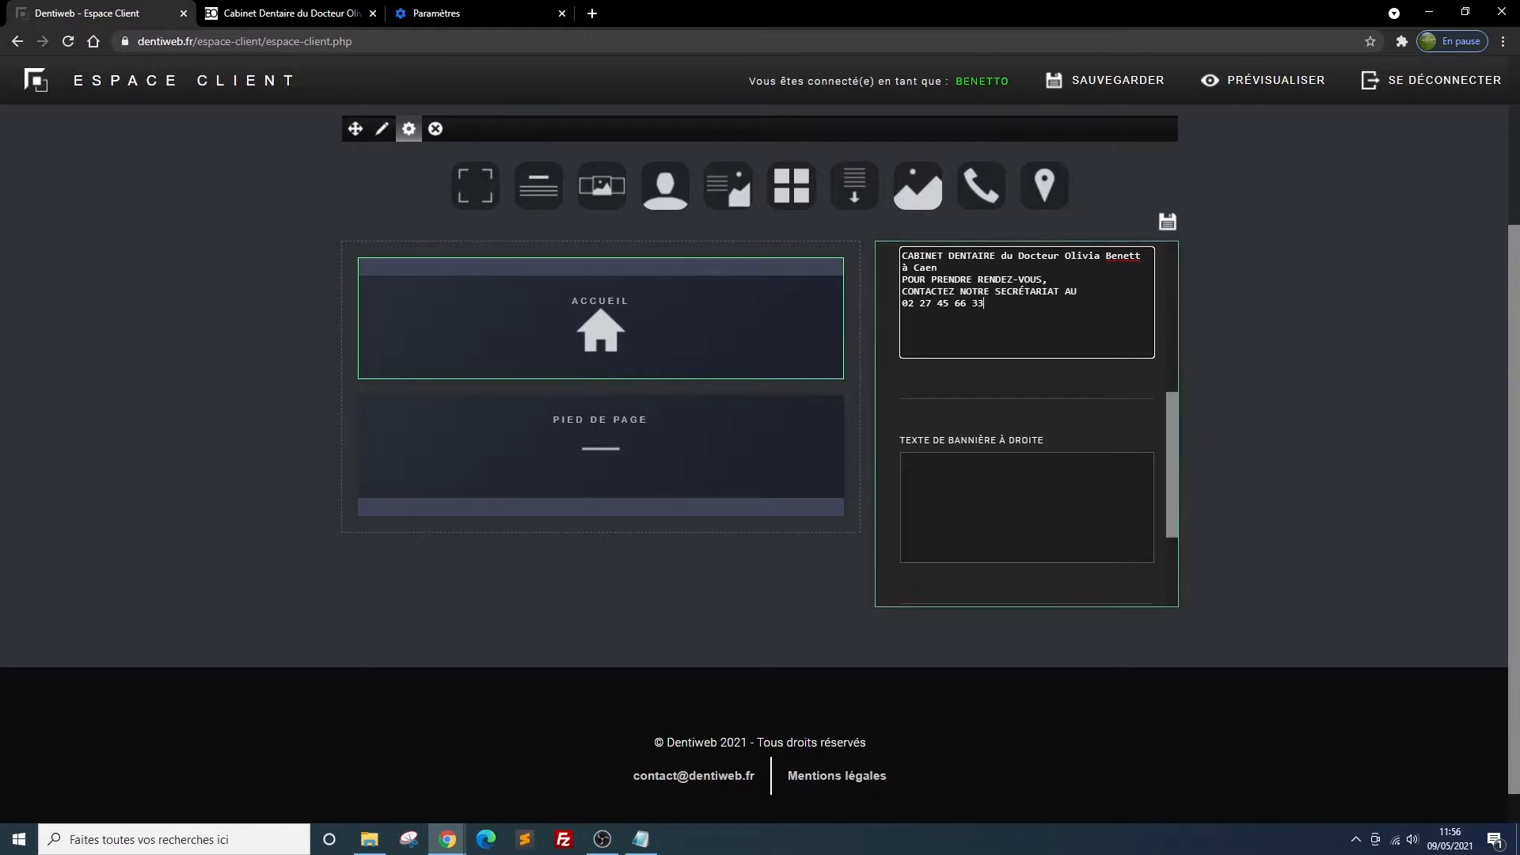
key("alt+Tab")
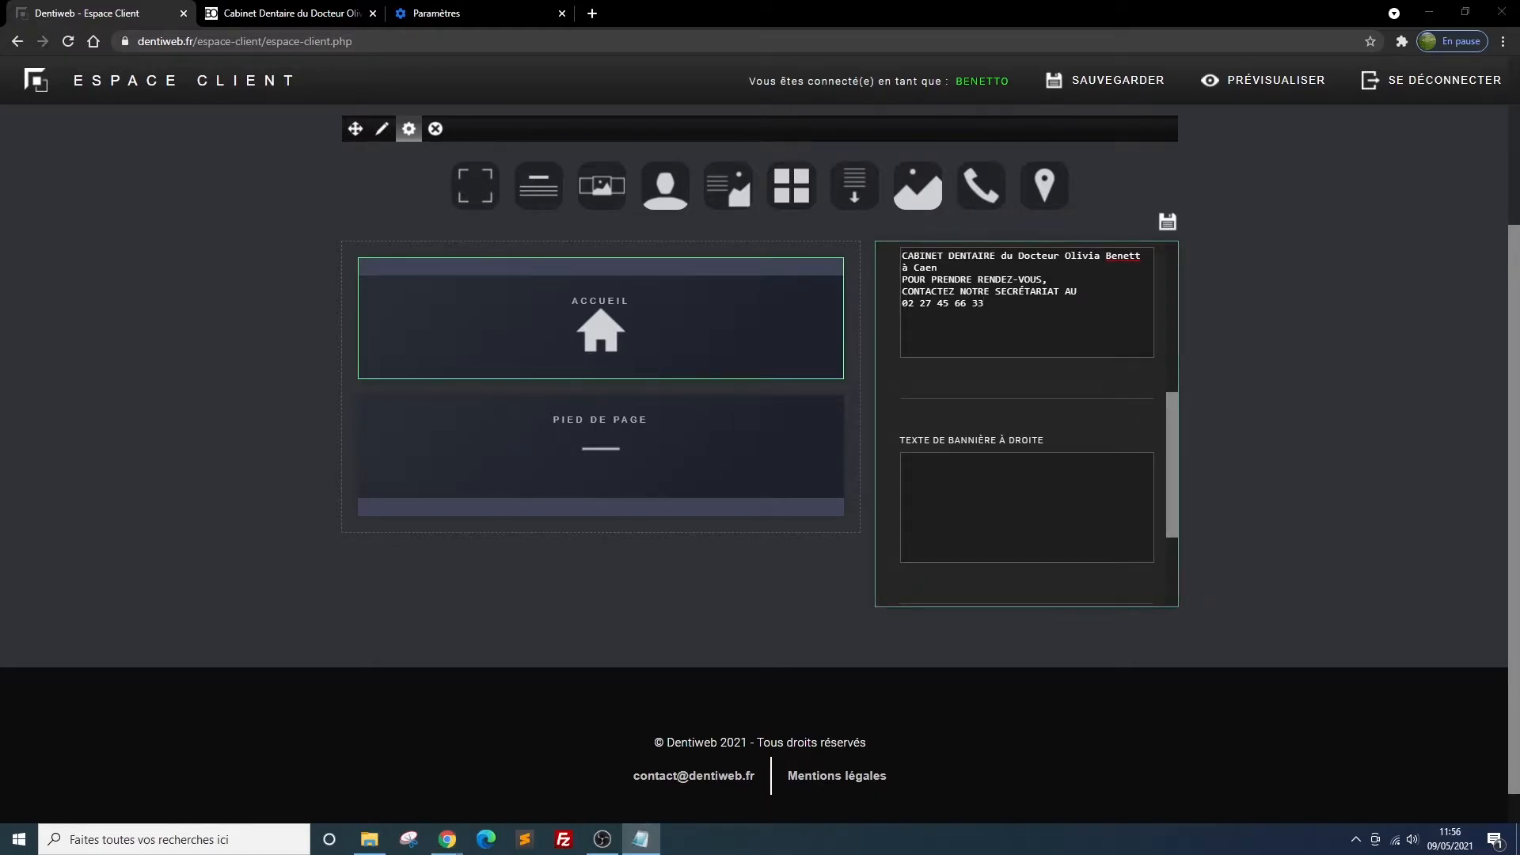
left_click(980, 457)
type("VOUS ÊTES PRATICIEN CORRESPONDANT, CONNECTEZ-VOUS À VOTRE ESPACE CLINIQUE DÉDIÉ")
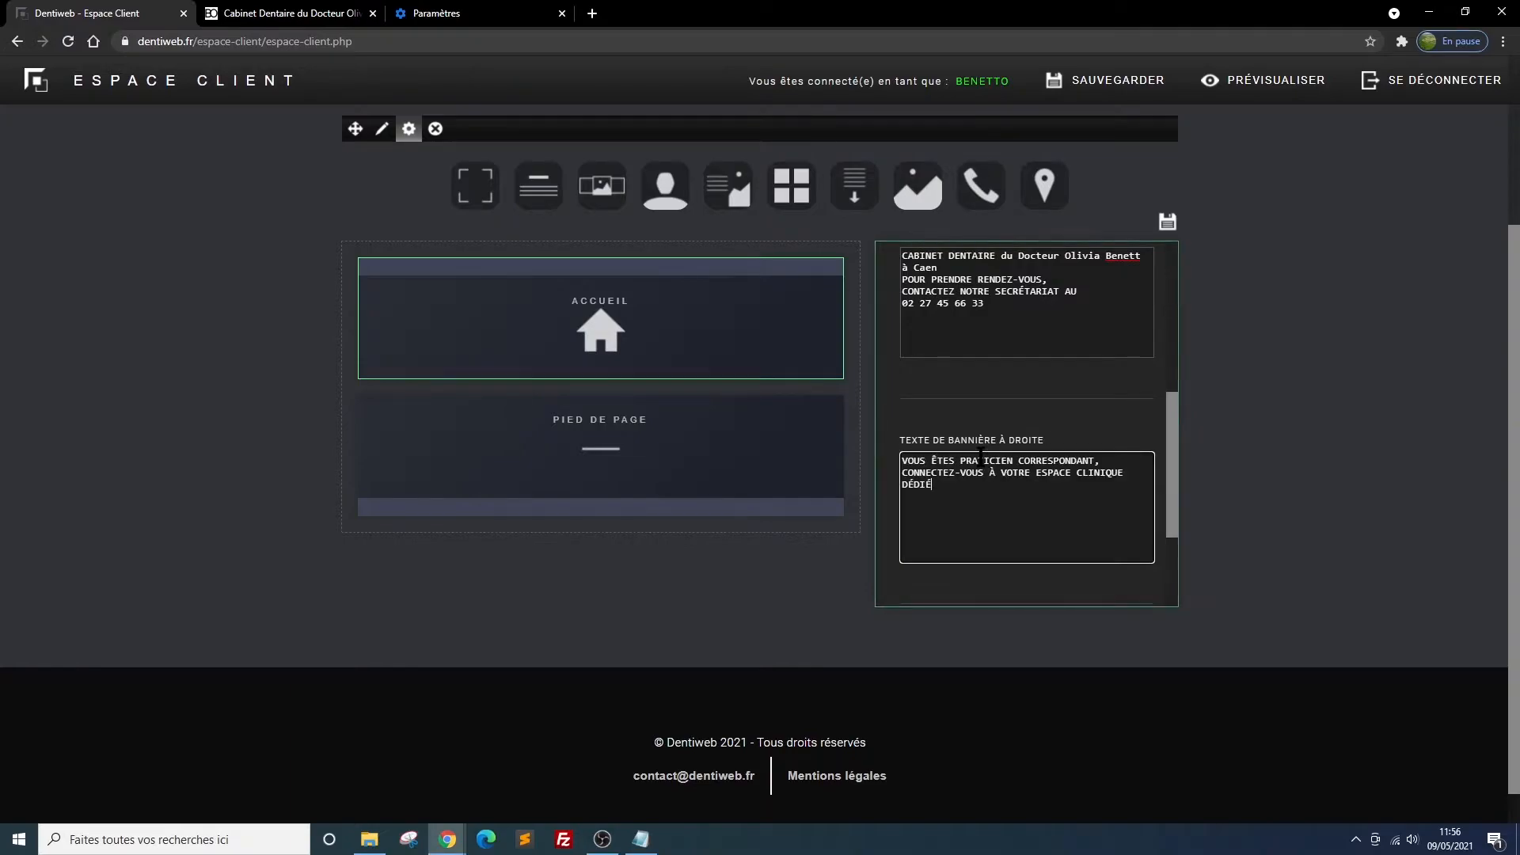
Label banner button n°1 of the Accueil block "espace praticien"
scroll(1053, 478, "down", 3)
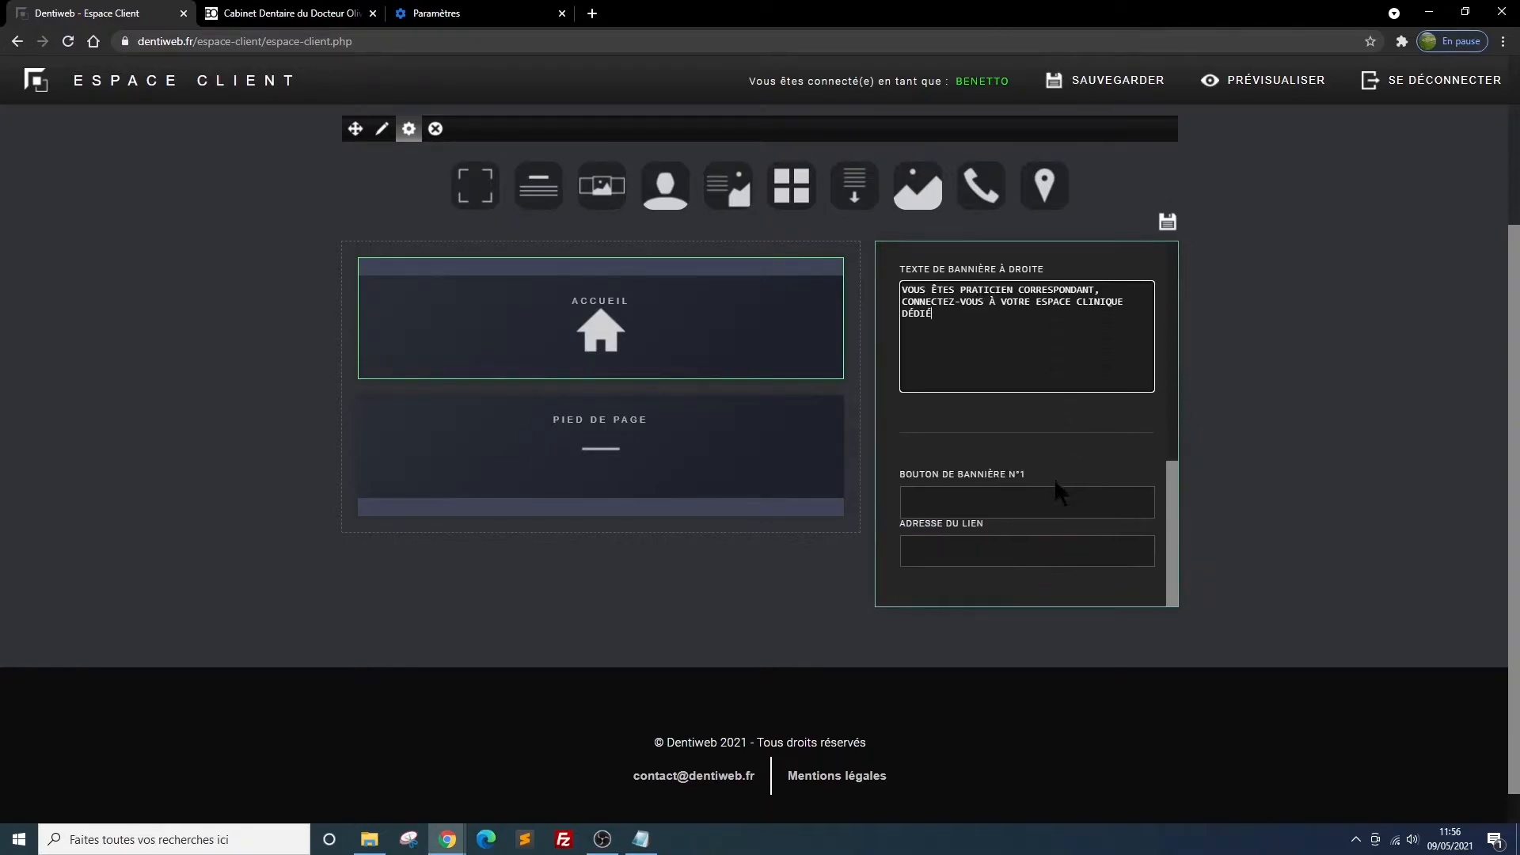
left_click(1054, 474)
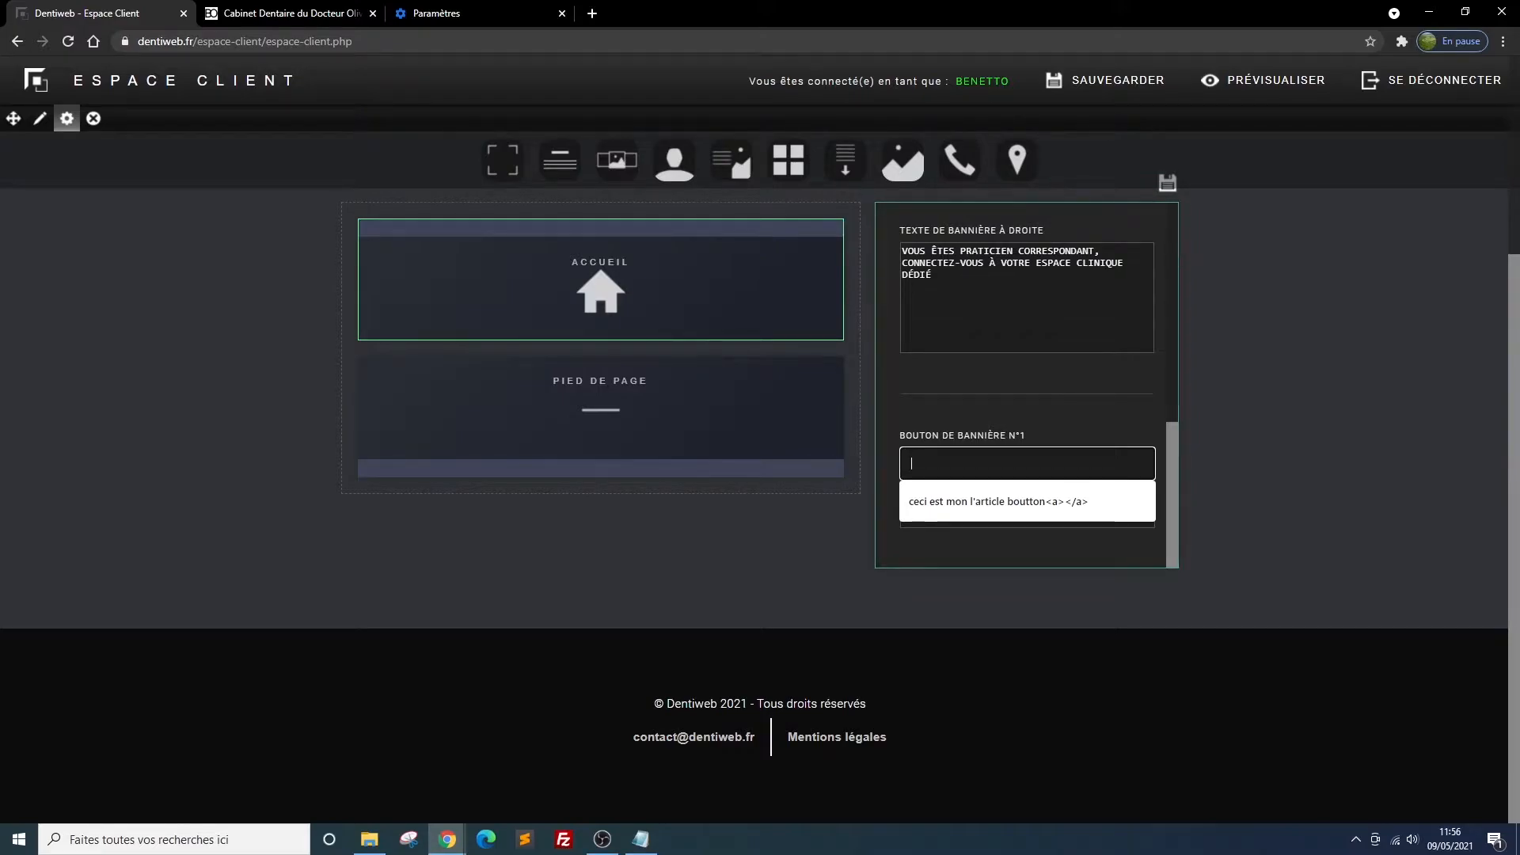
key("alt+Tab")
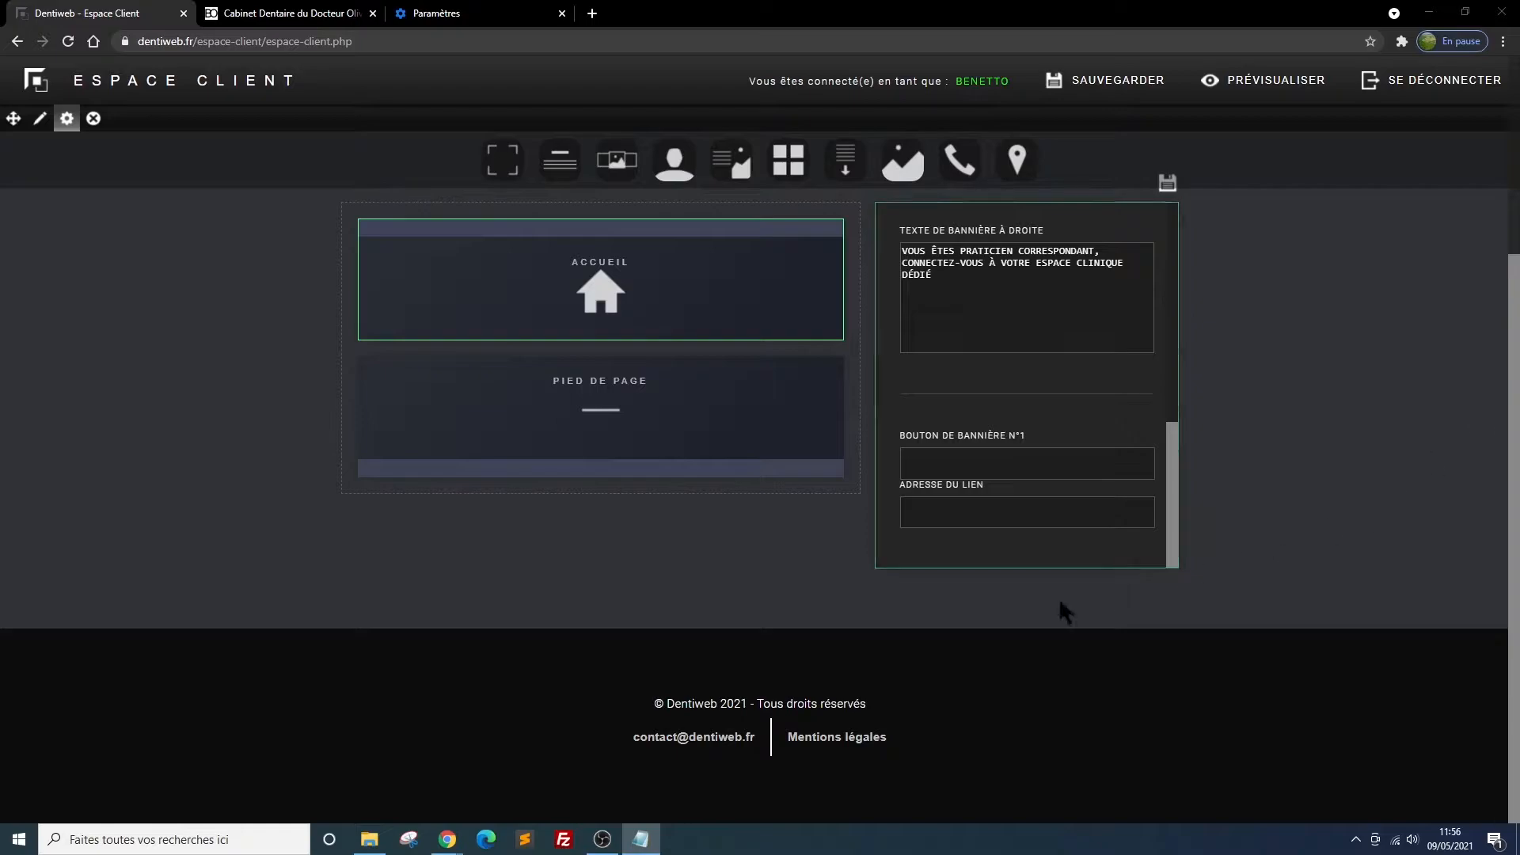
left_click(914, 458)
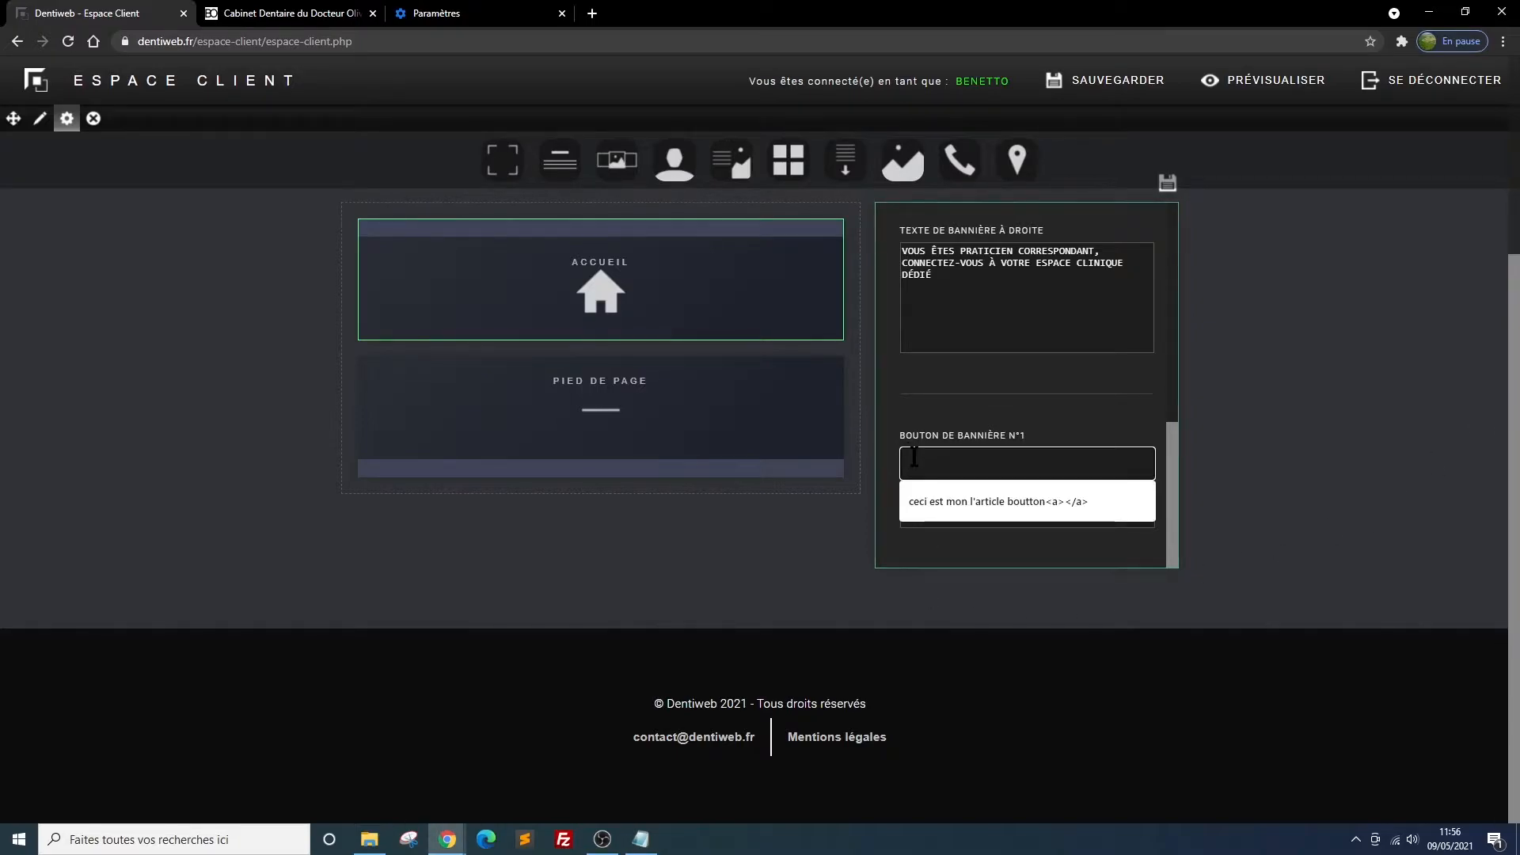
type("espace praticien")
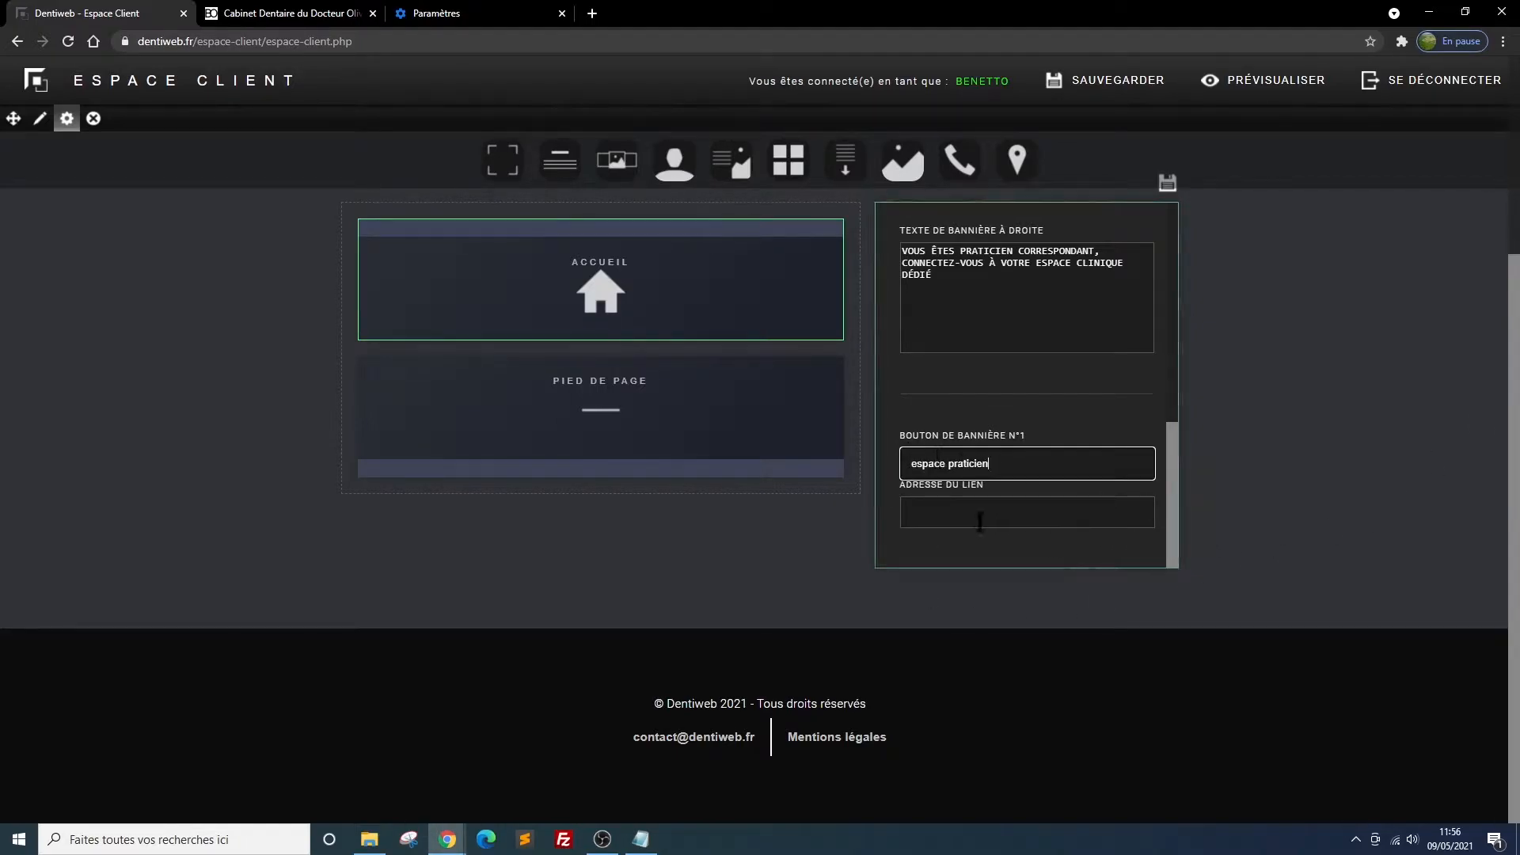
left_click(921, 516)
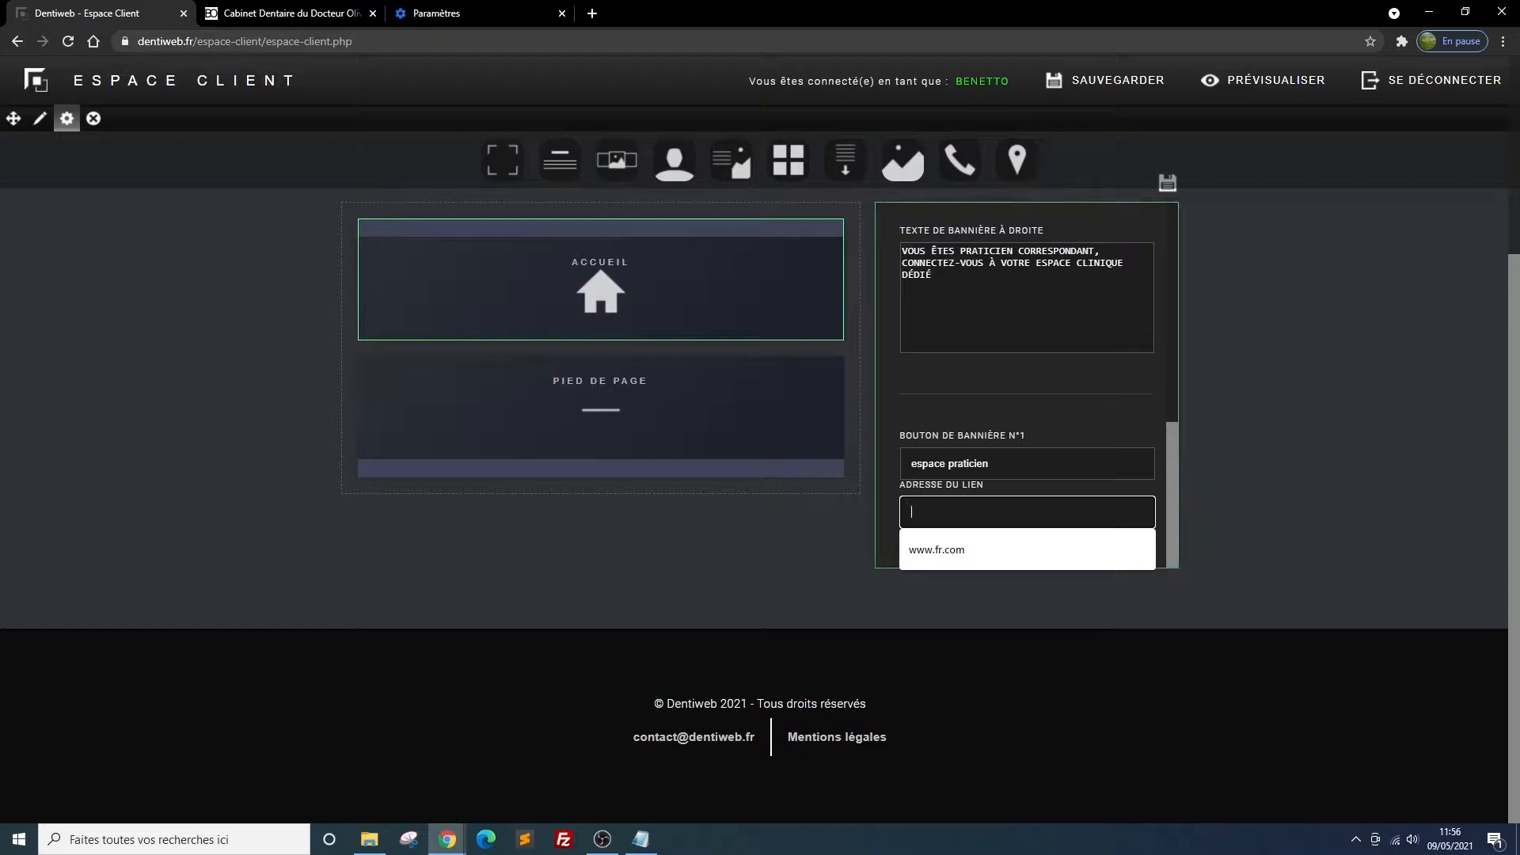
key("alt+Tab")
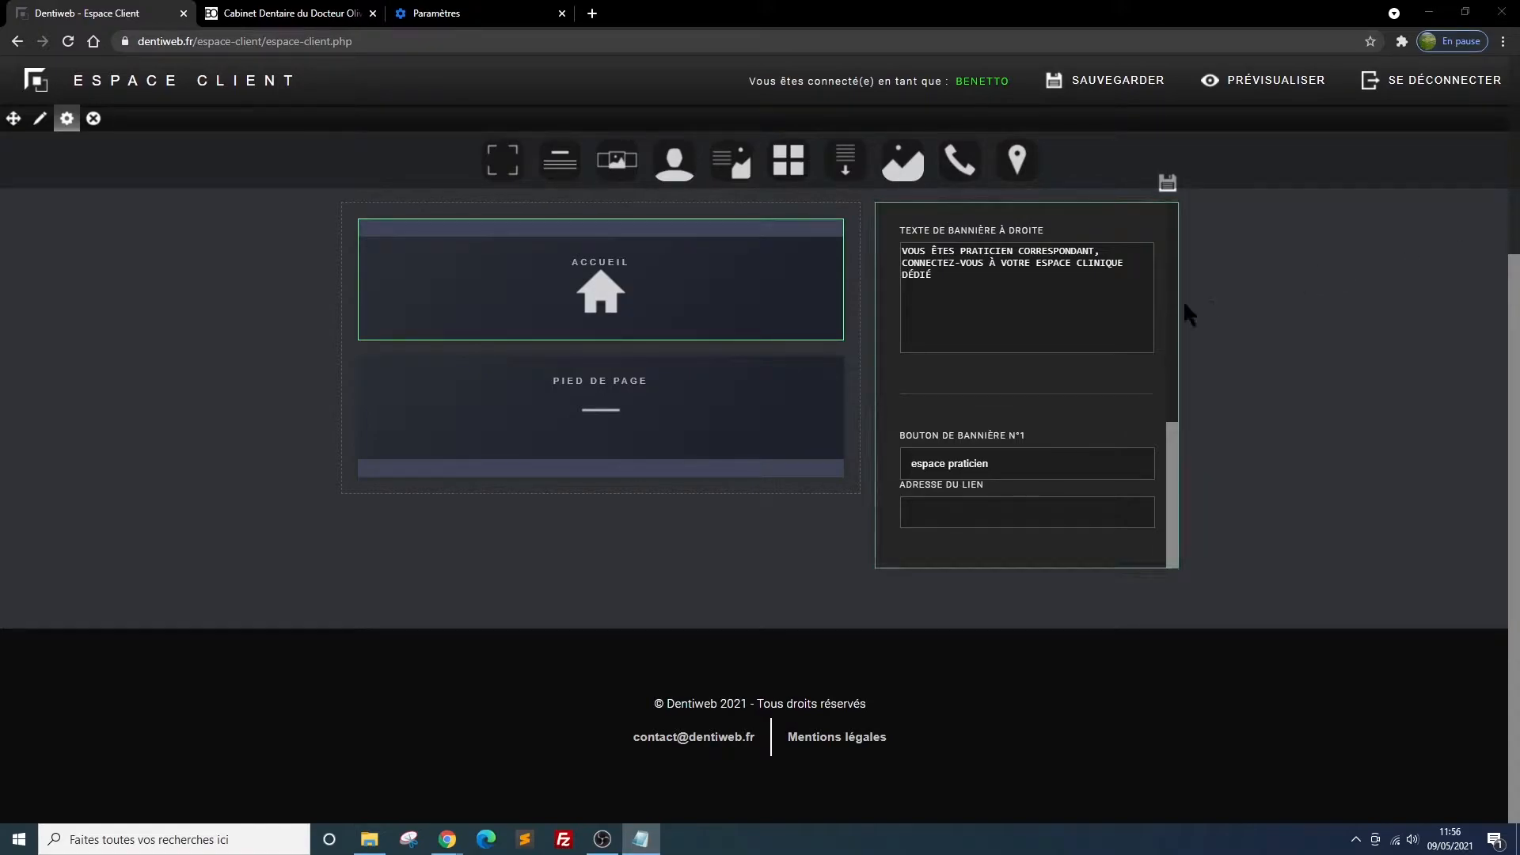
left_click(912, 520)
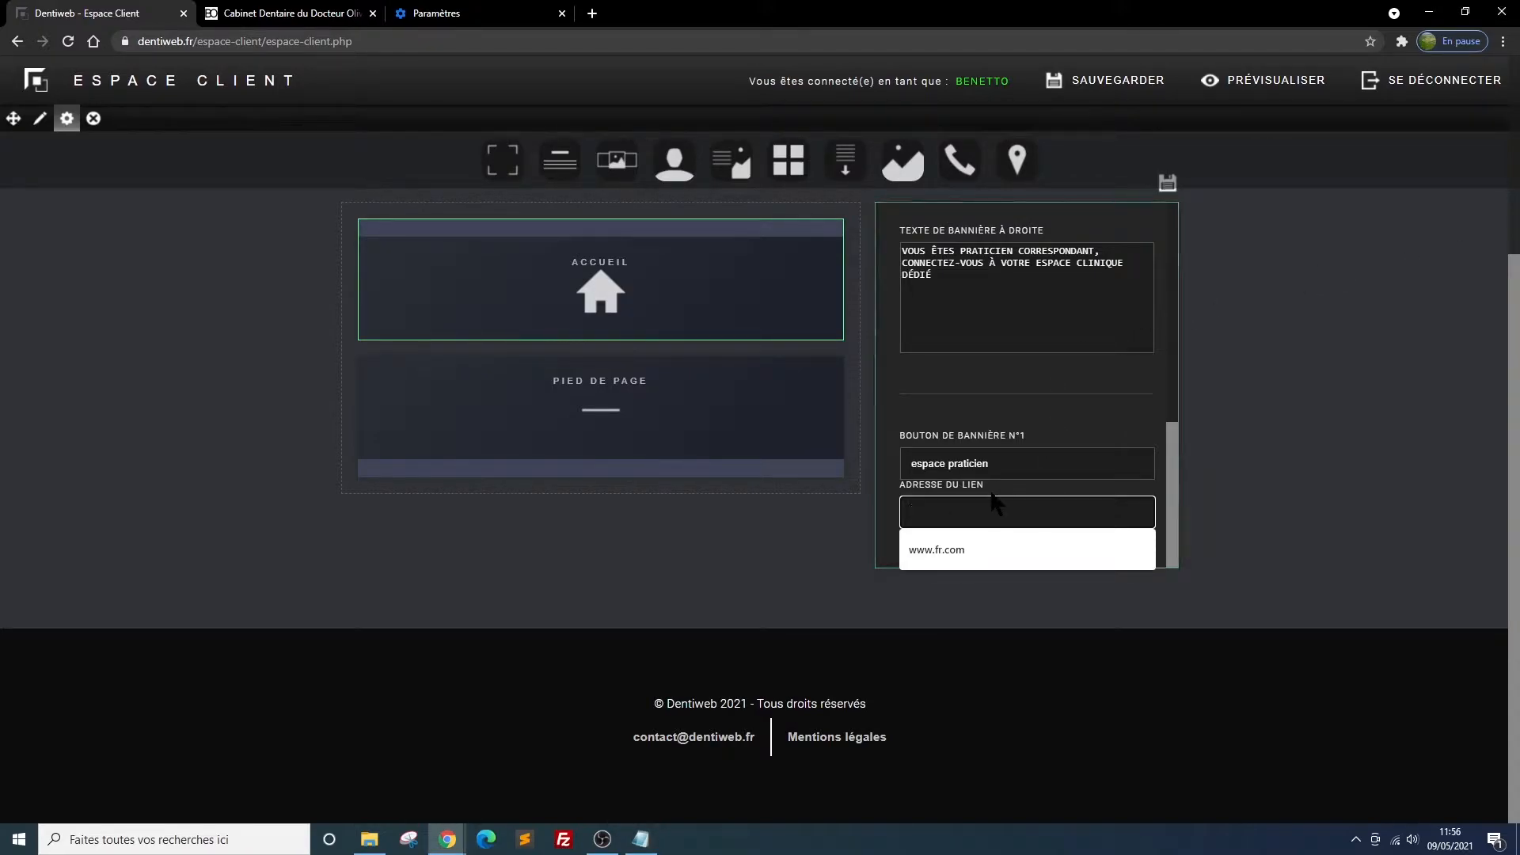
key("ctrl+v")
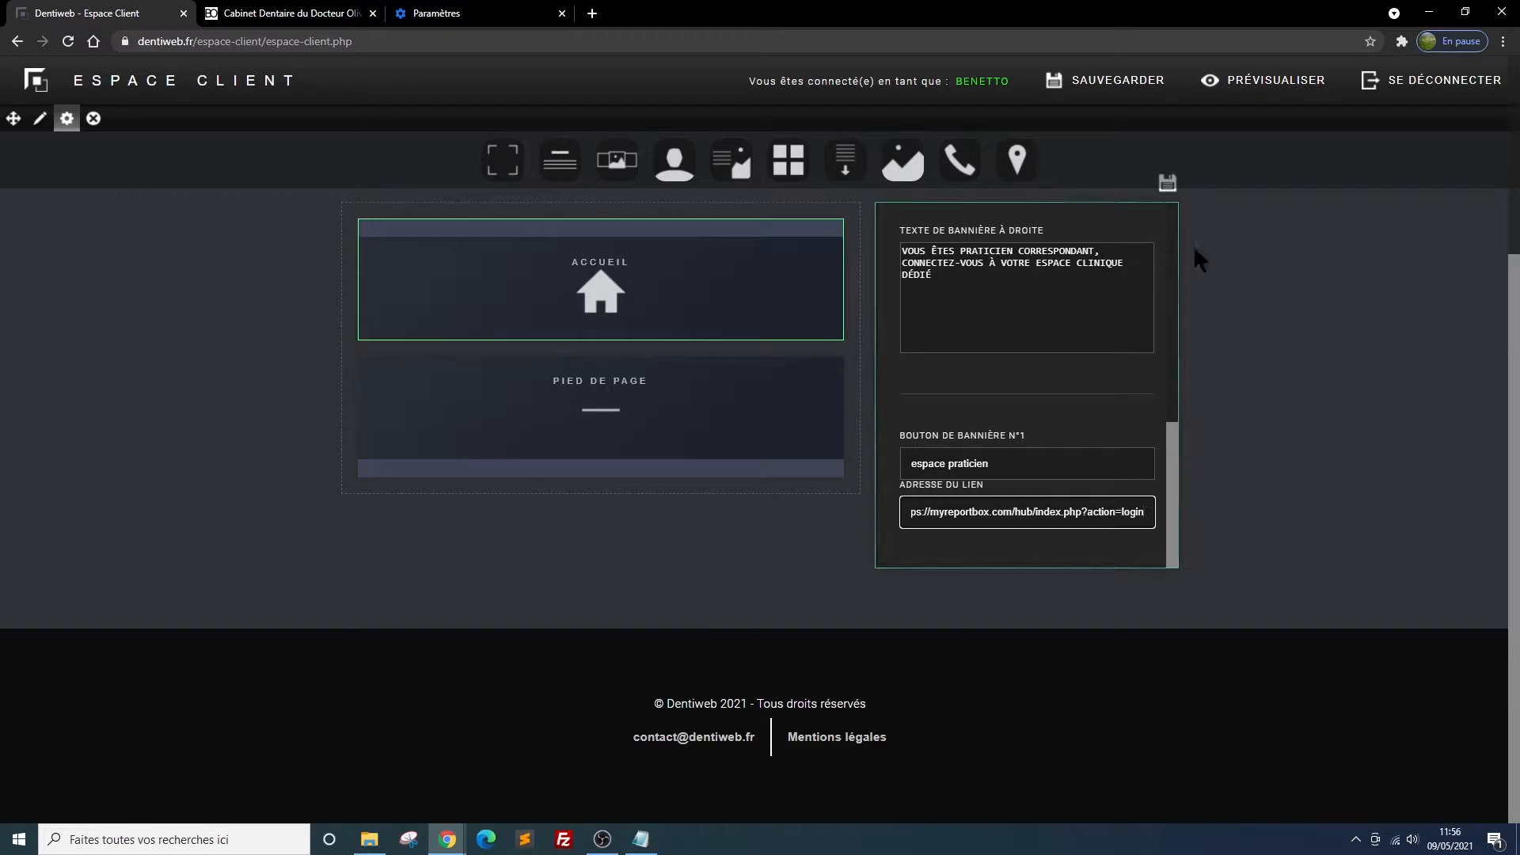
scroll(1178, 259, "up", 2)
left_click(1169, 342)
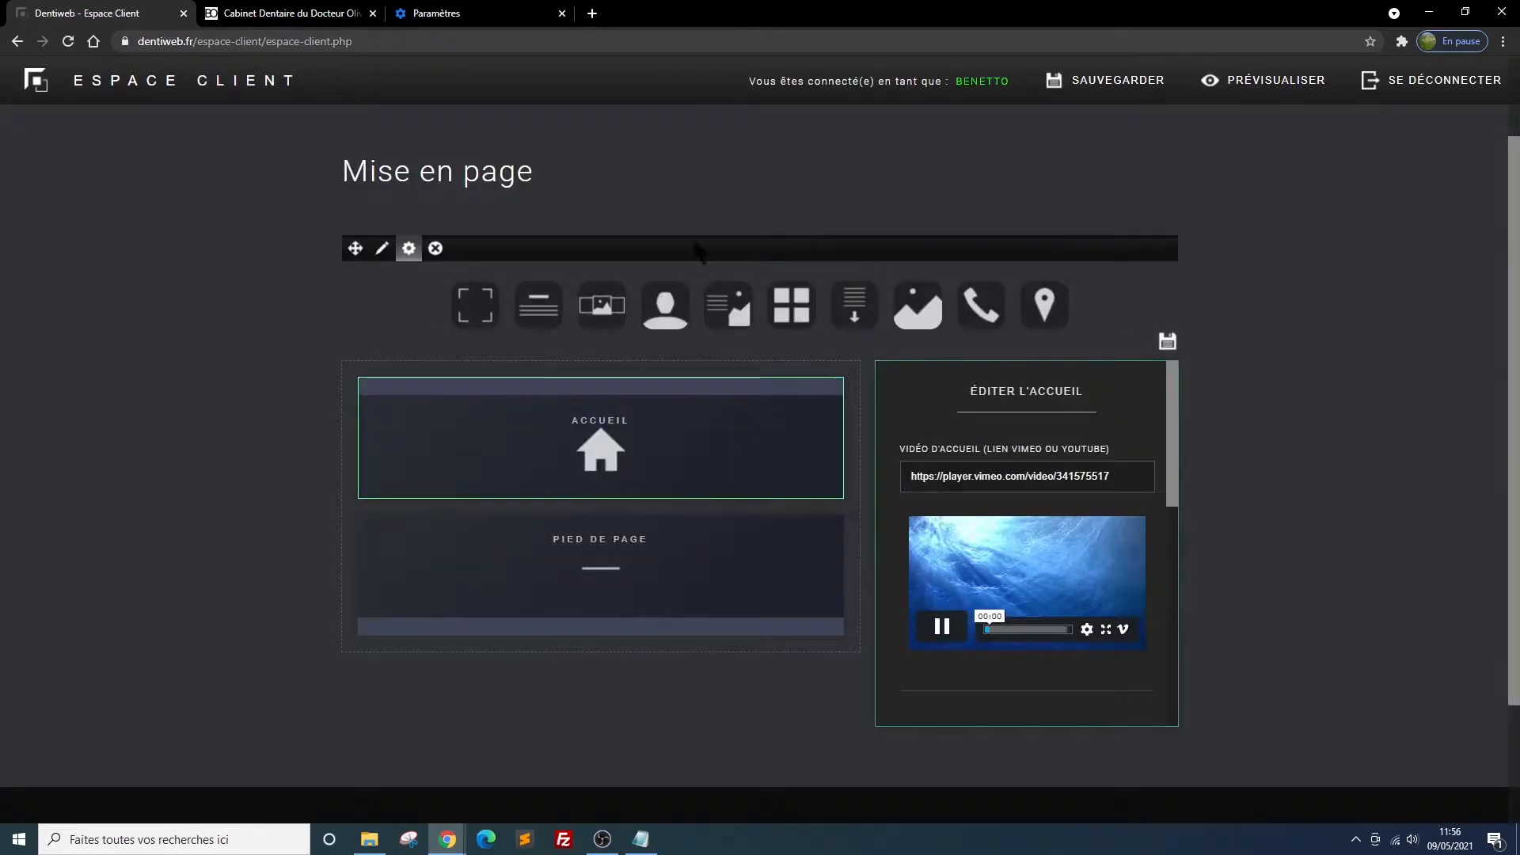
Reload the site preview, check the banner texts, test the "Espace praticien" button's link, and close the page it opens
left_click(251, 21)
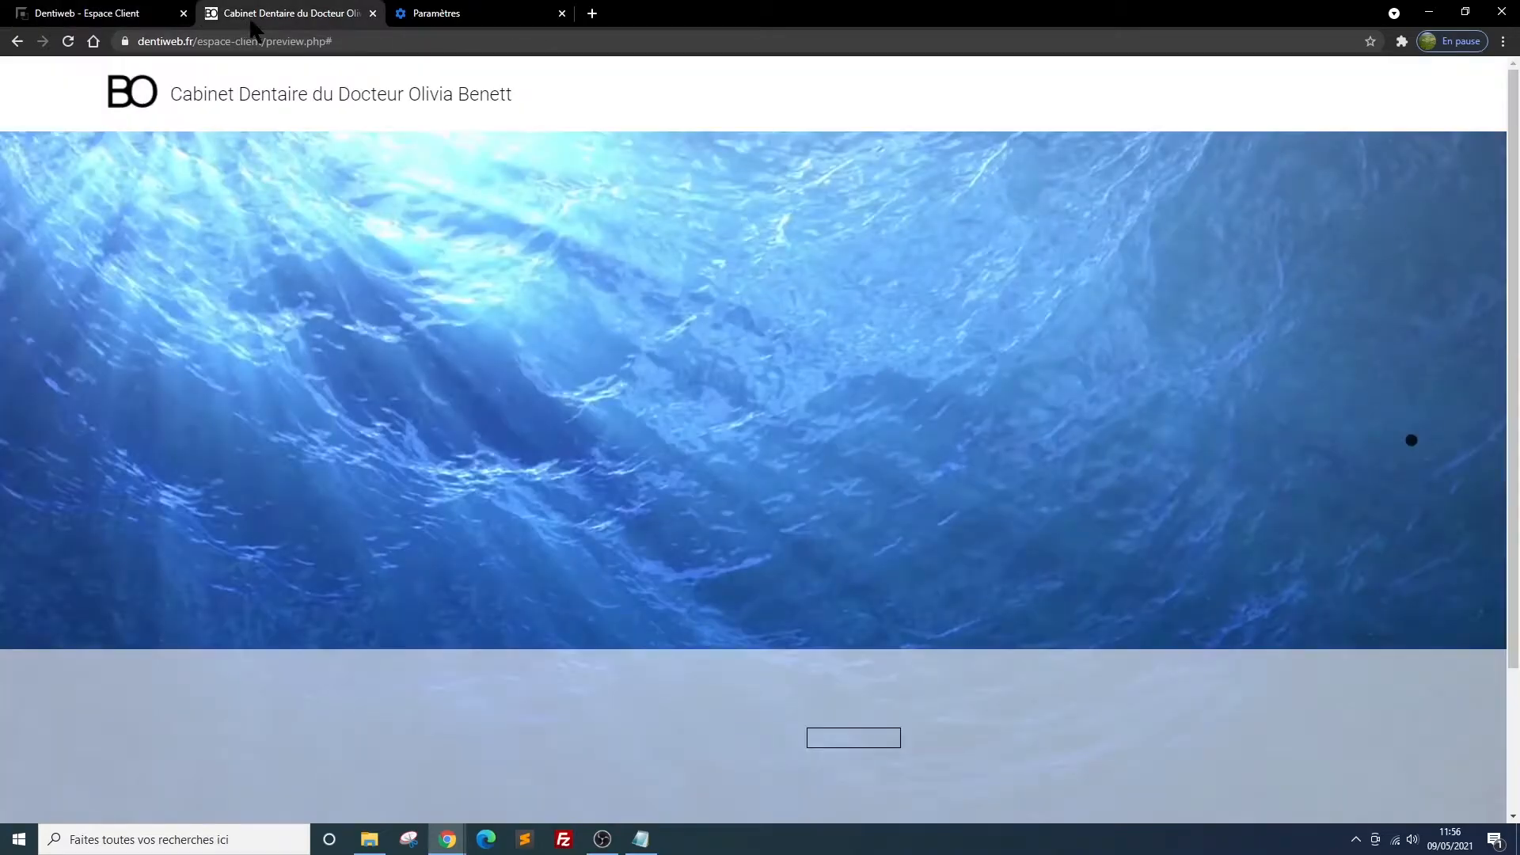
left_click(68, 42)
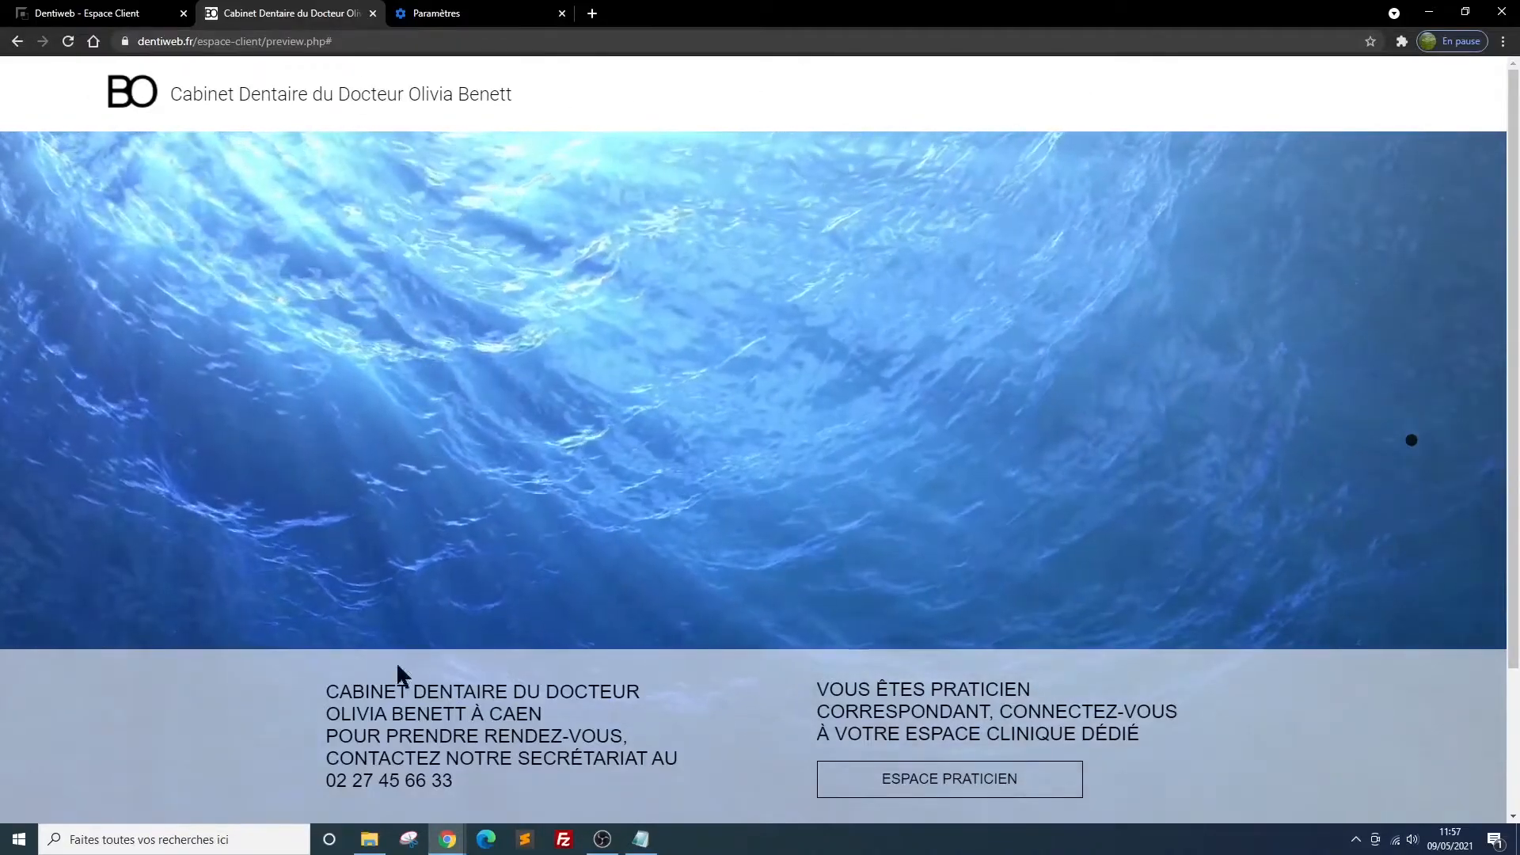
scroll(1207, 515, "down", 1)
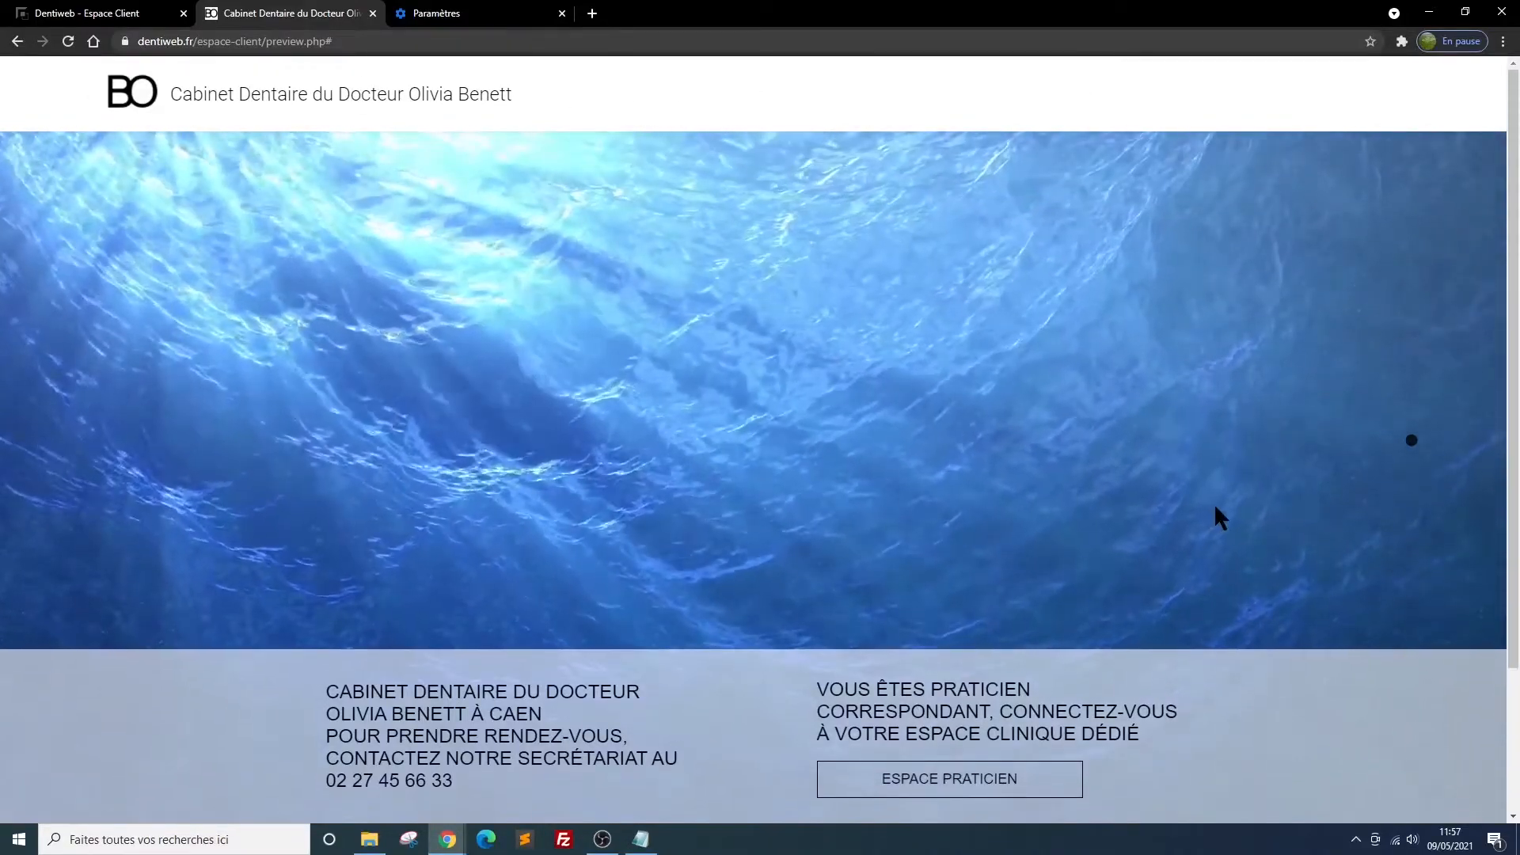
scroll(1216, 510, "down", 1)
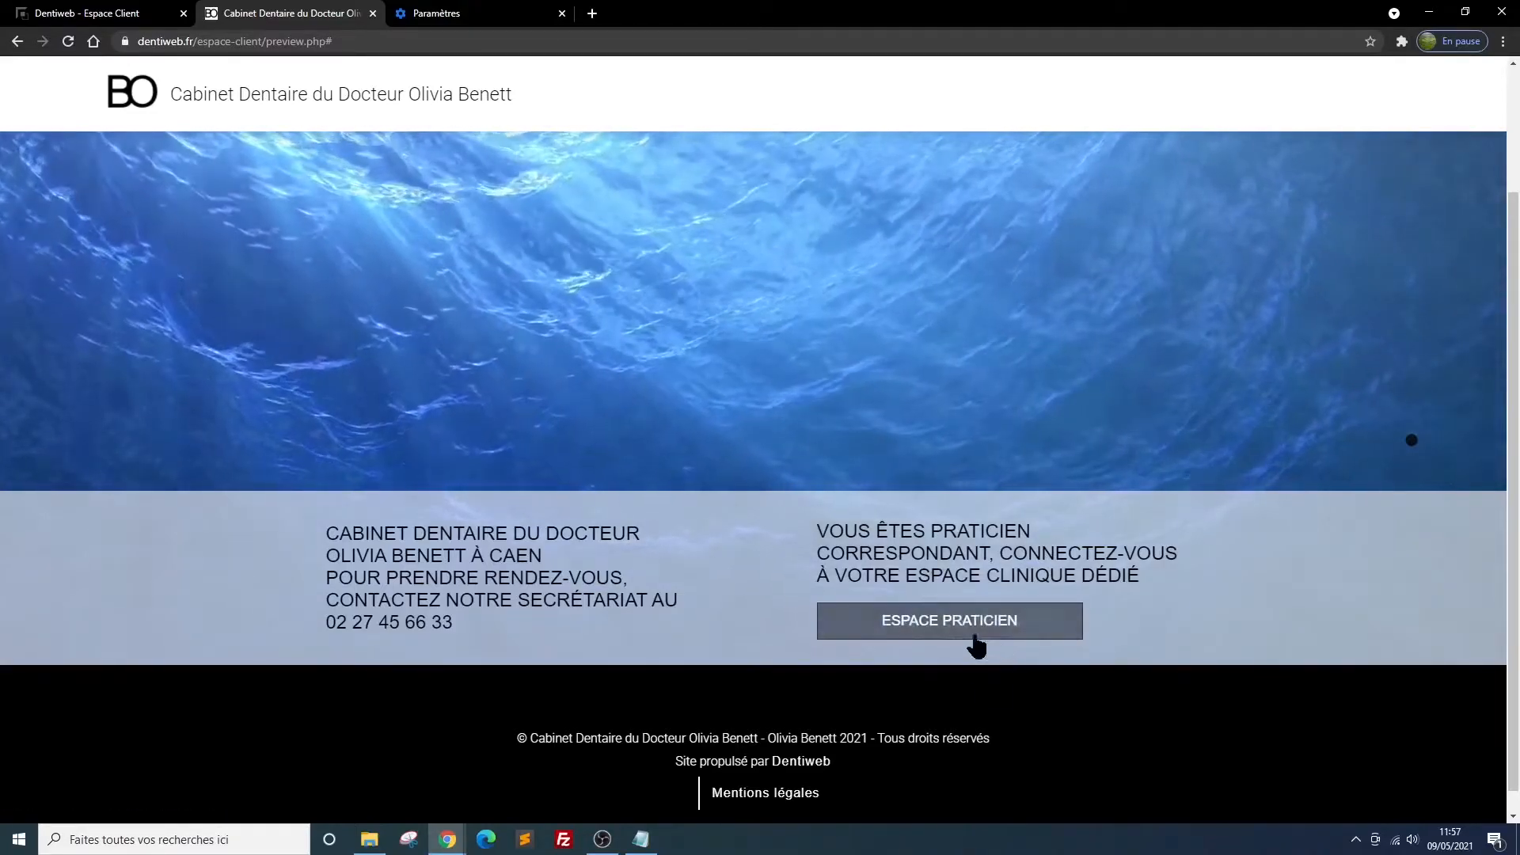
left_click(939, 629)
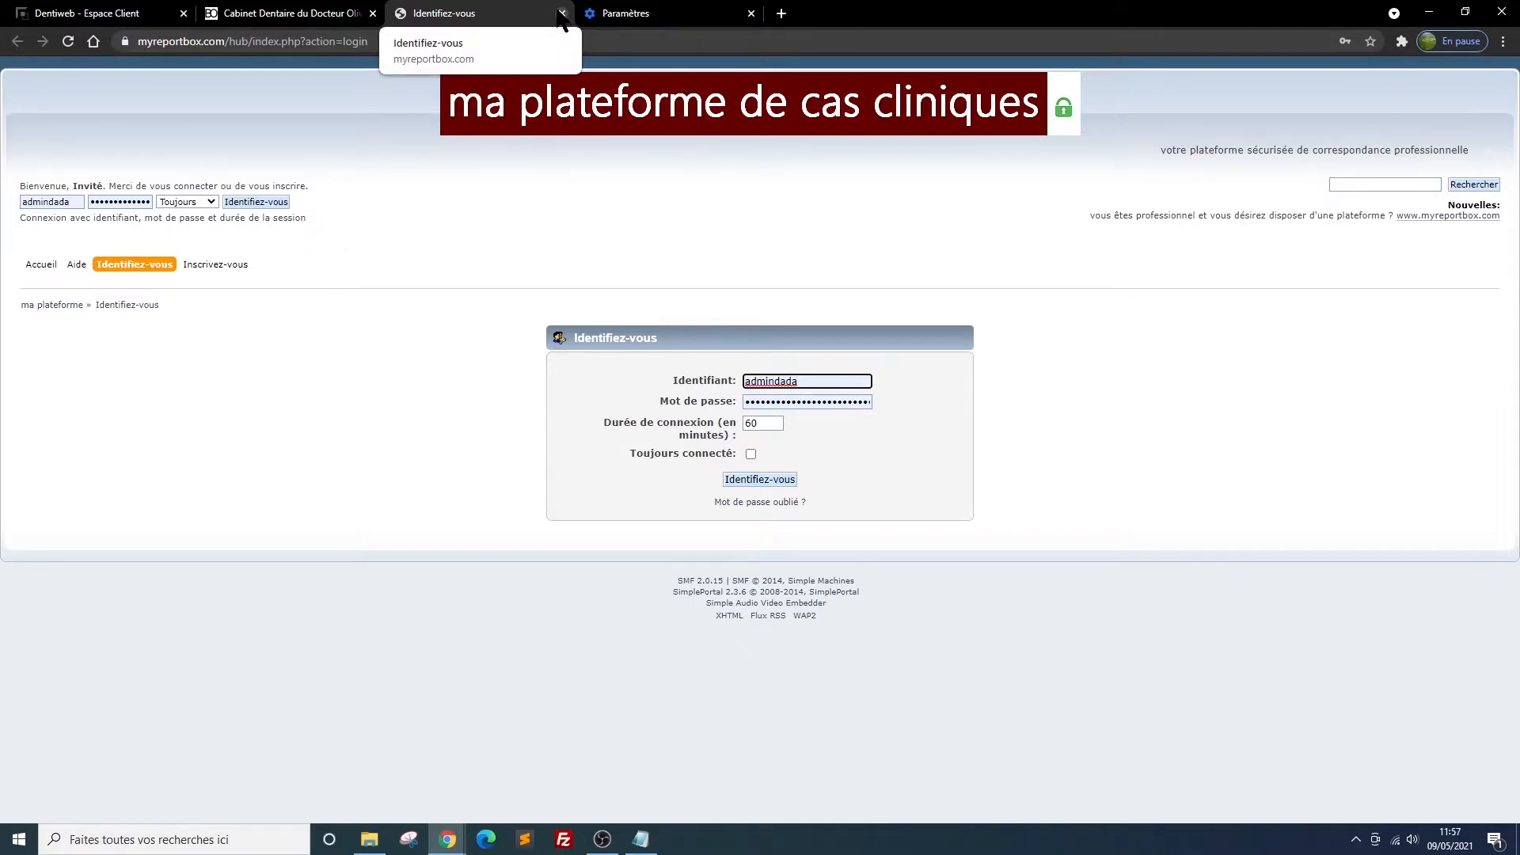
left_click(561, 13)
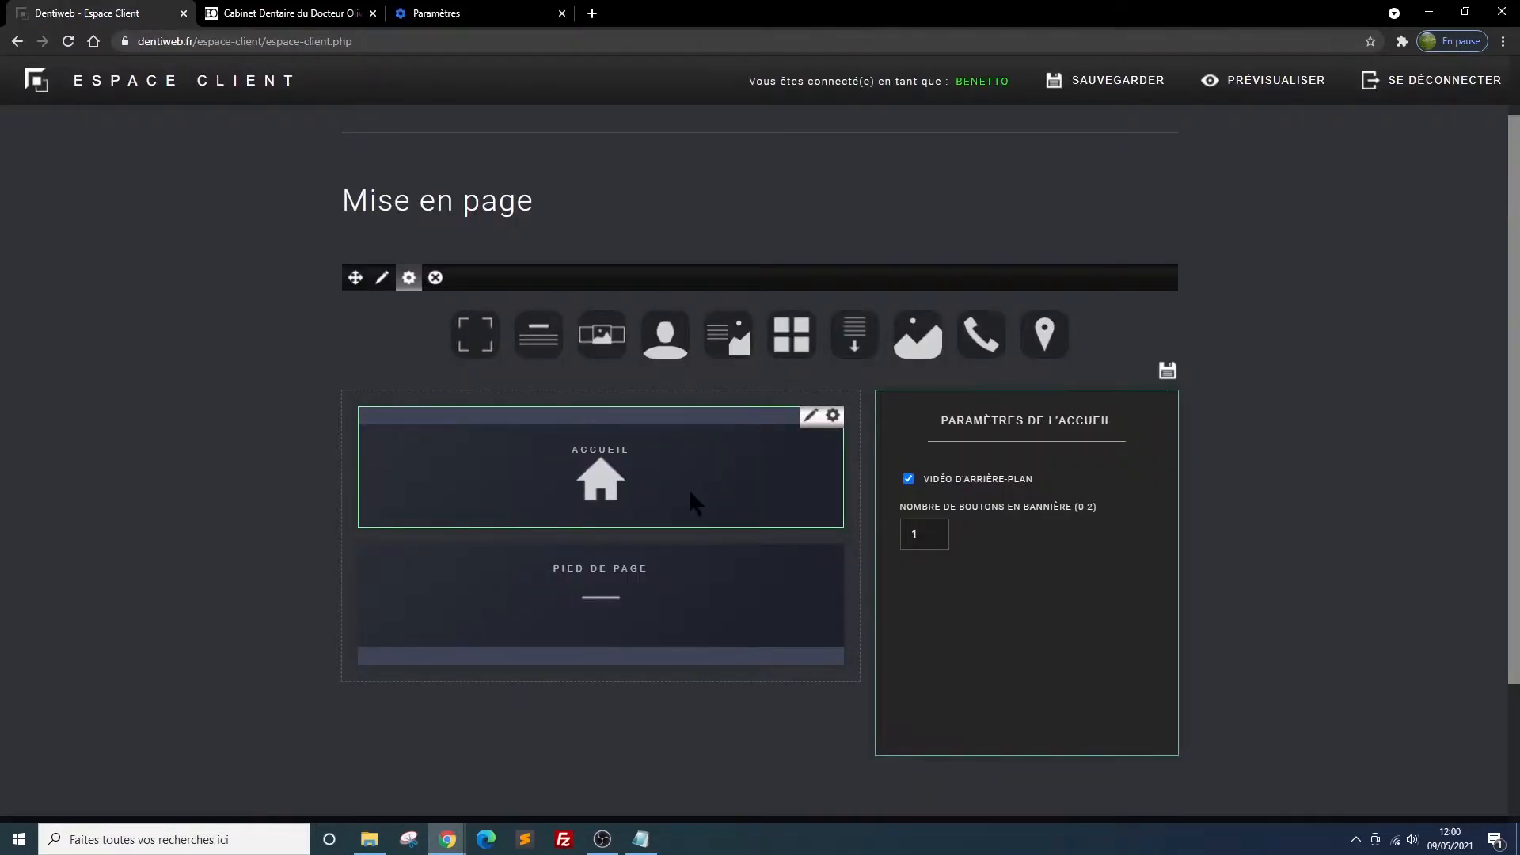
Open the Pied de page block for editing and review its contact e-mail and optional social network link fields
left_click(646, 605)
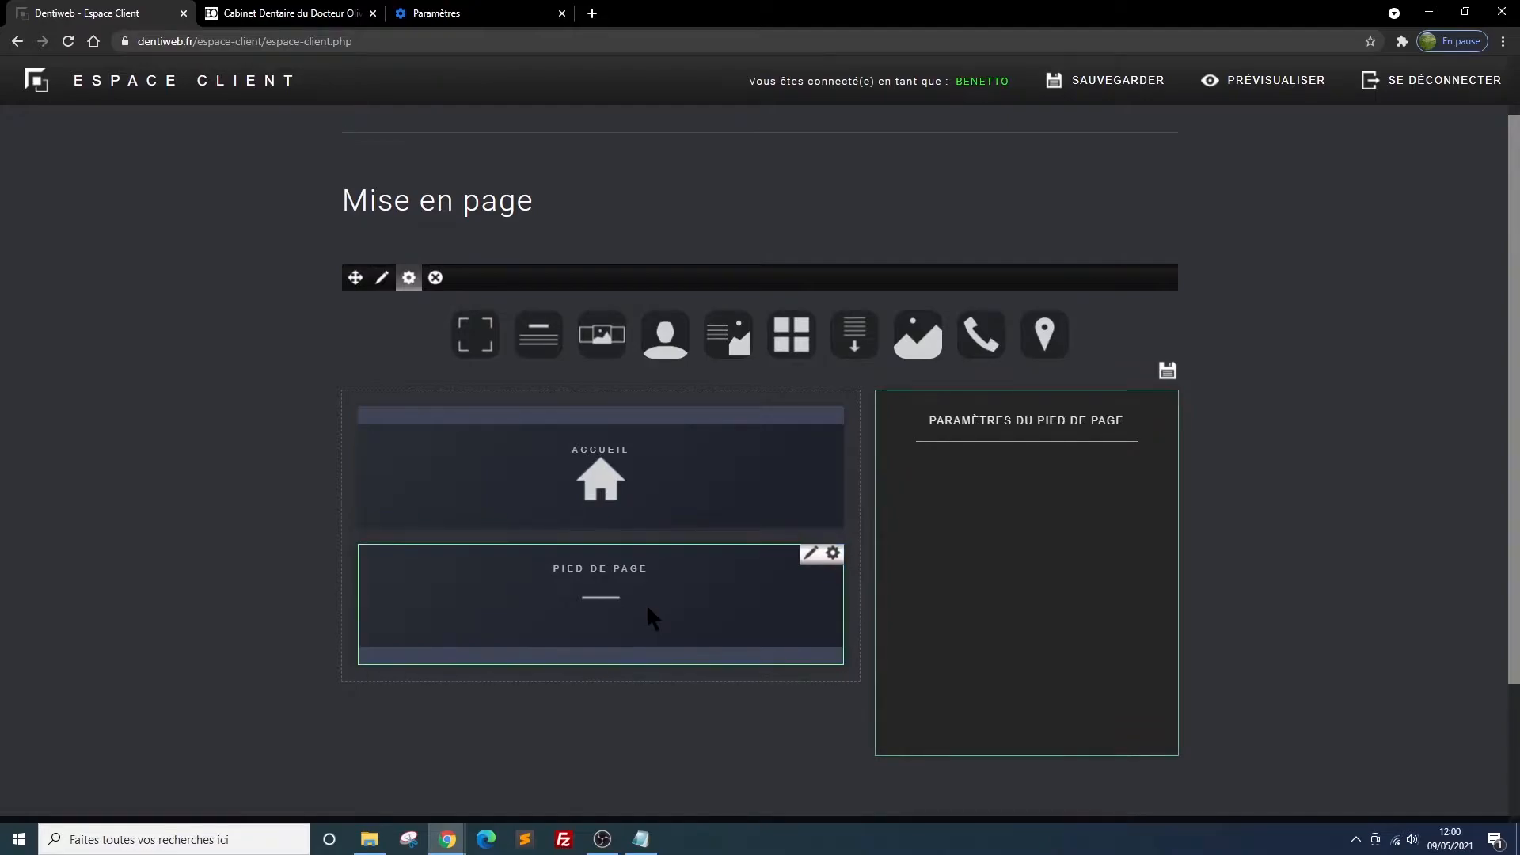
left_click(811, 555)
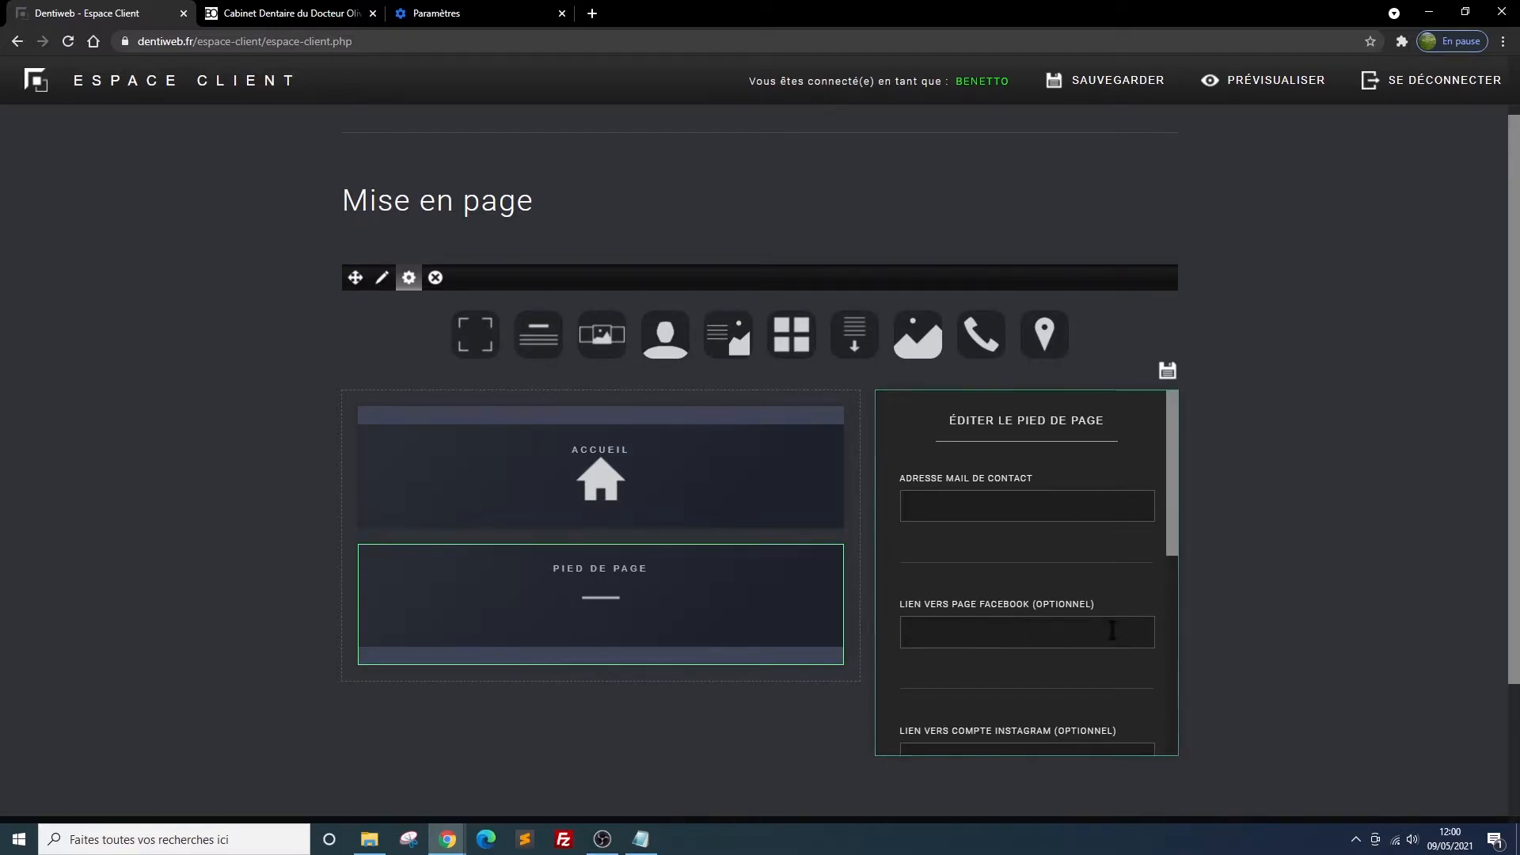
scroll(1115, 630, "down", 2)
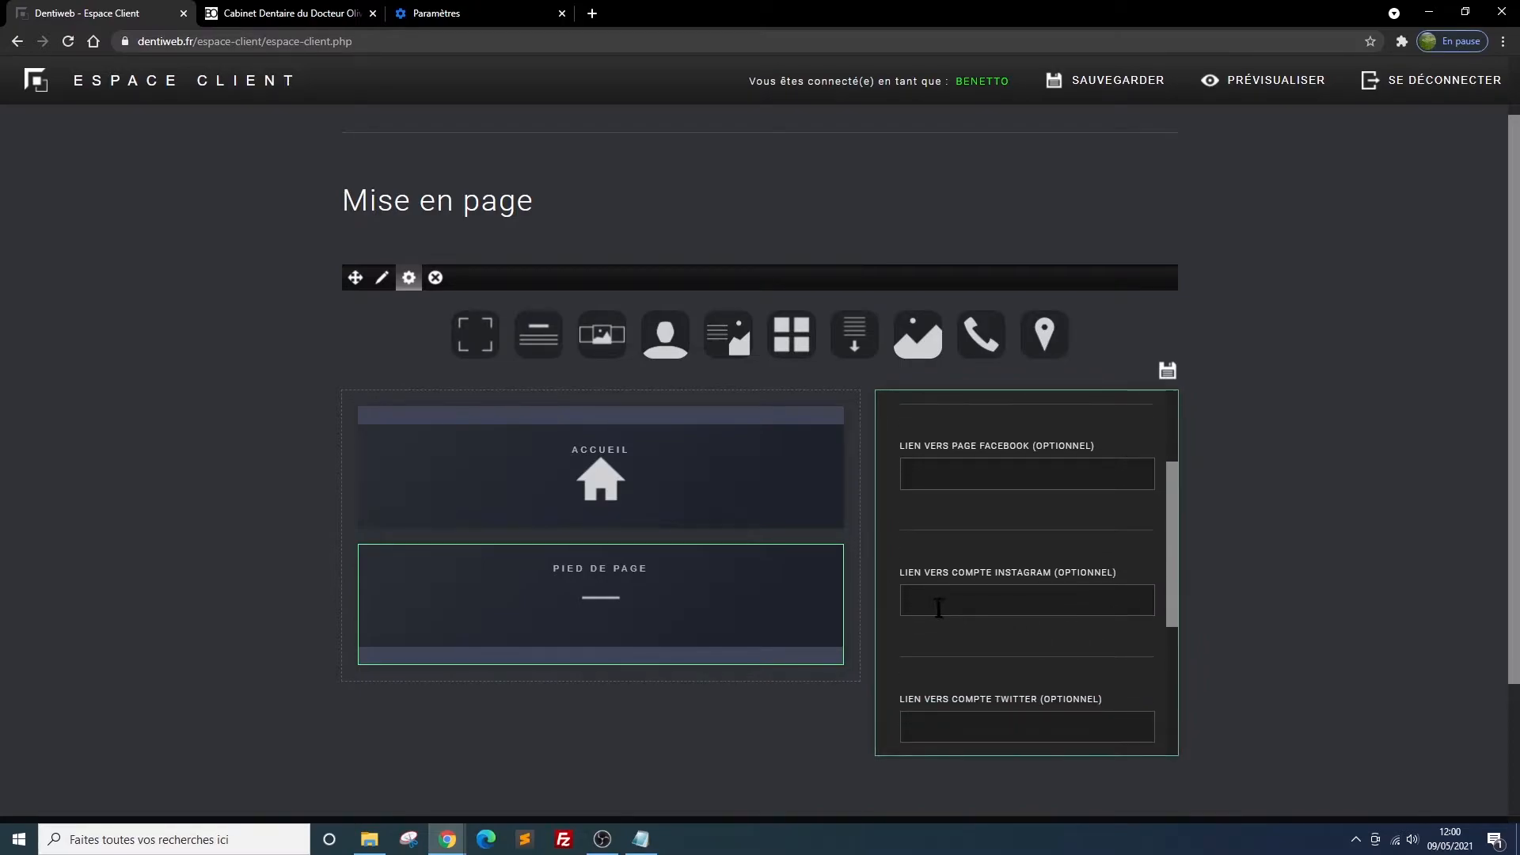
scroll(1099, 612, "down", 1)
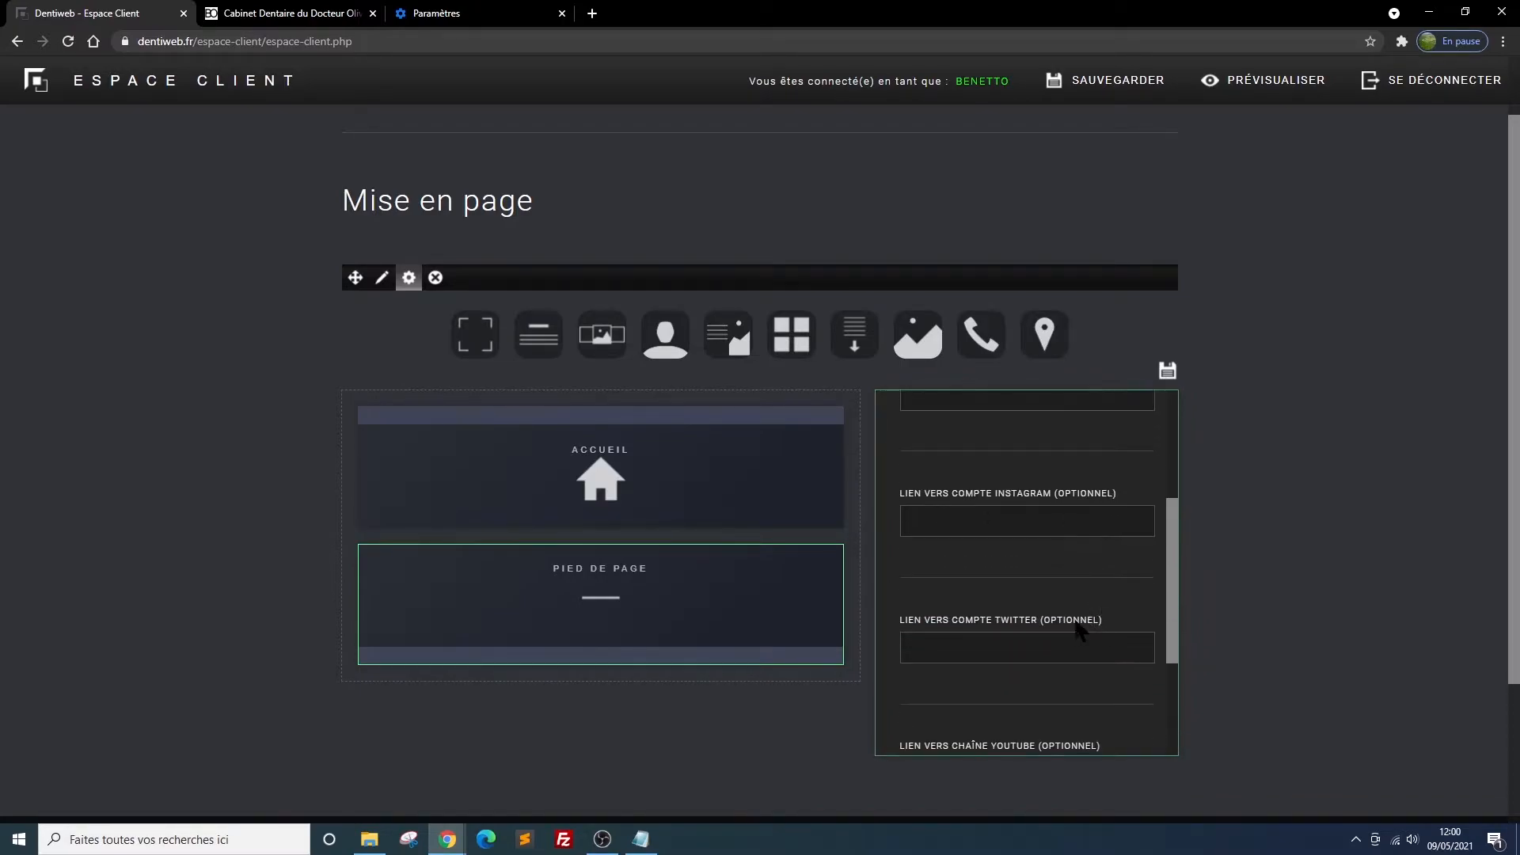
scroll(1132, 638, "down", 3)
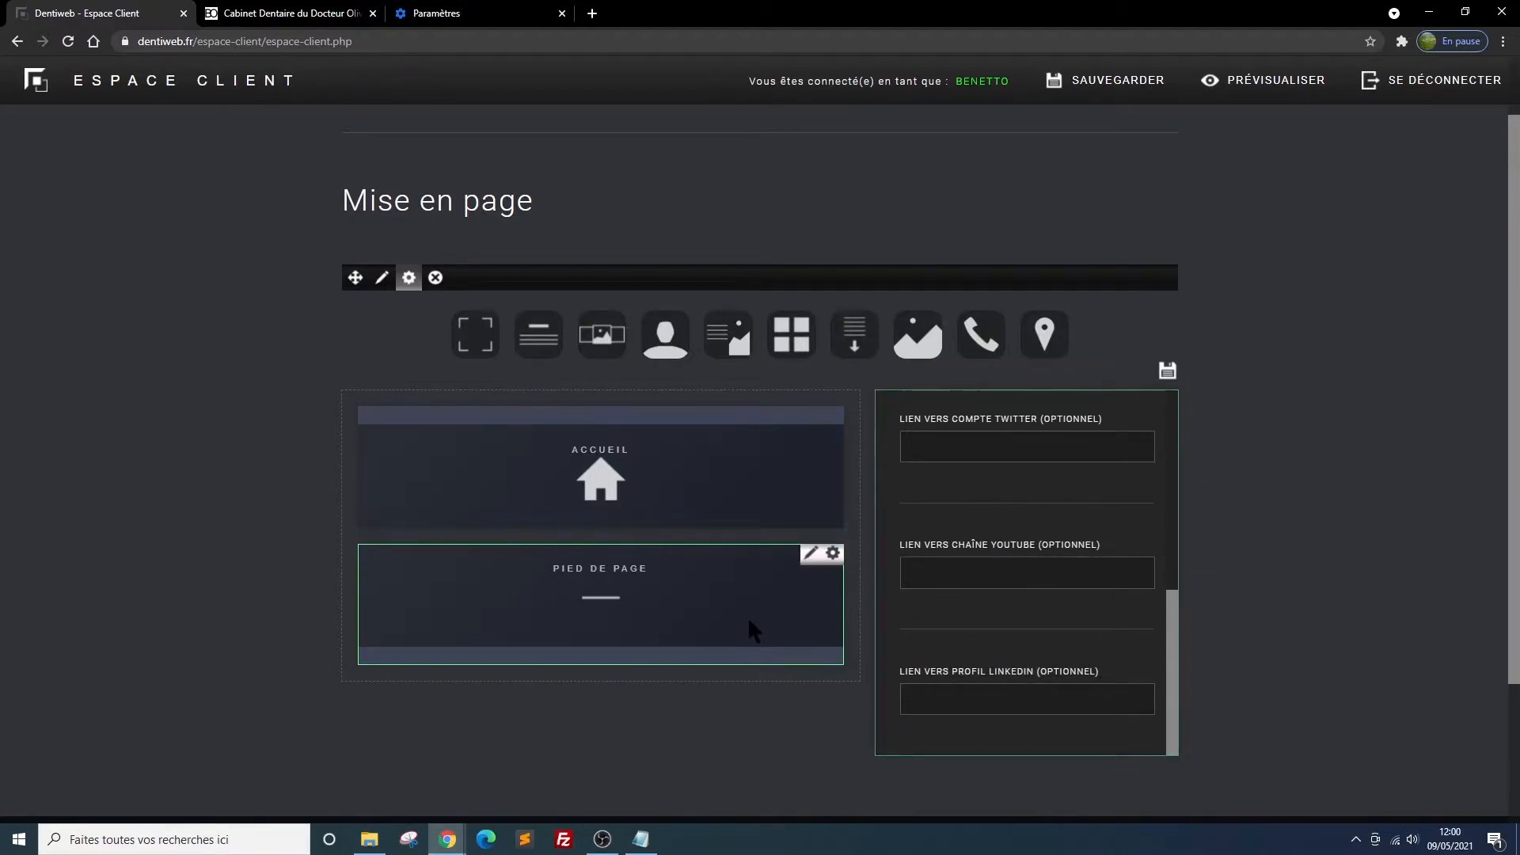
scroll(1050, 619, "up", 5)
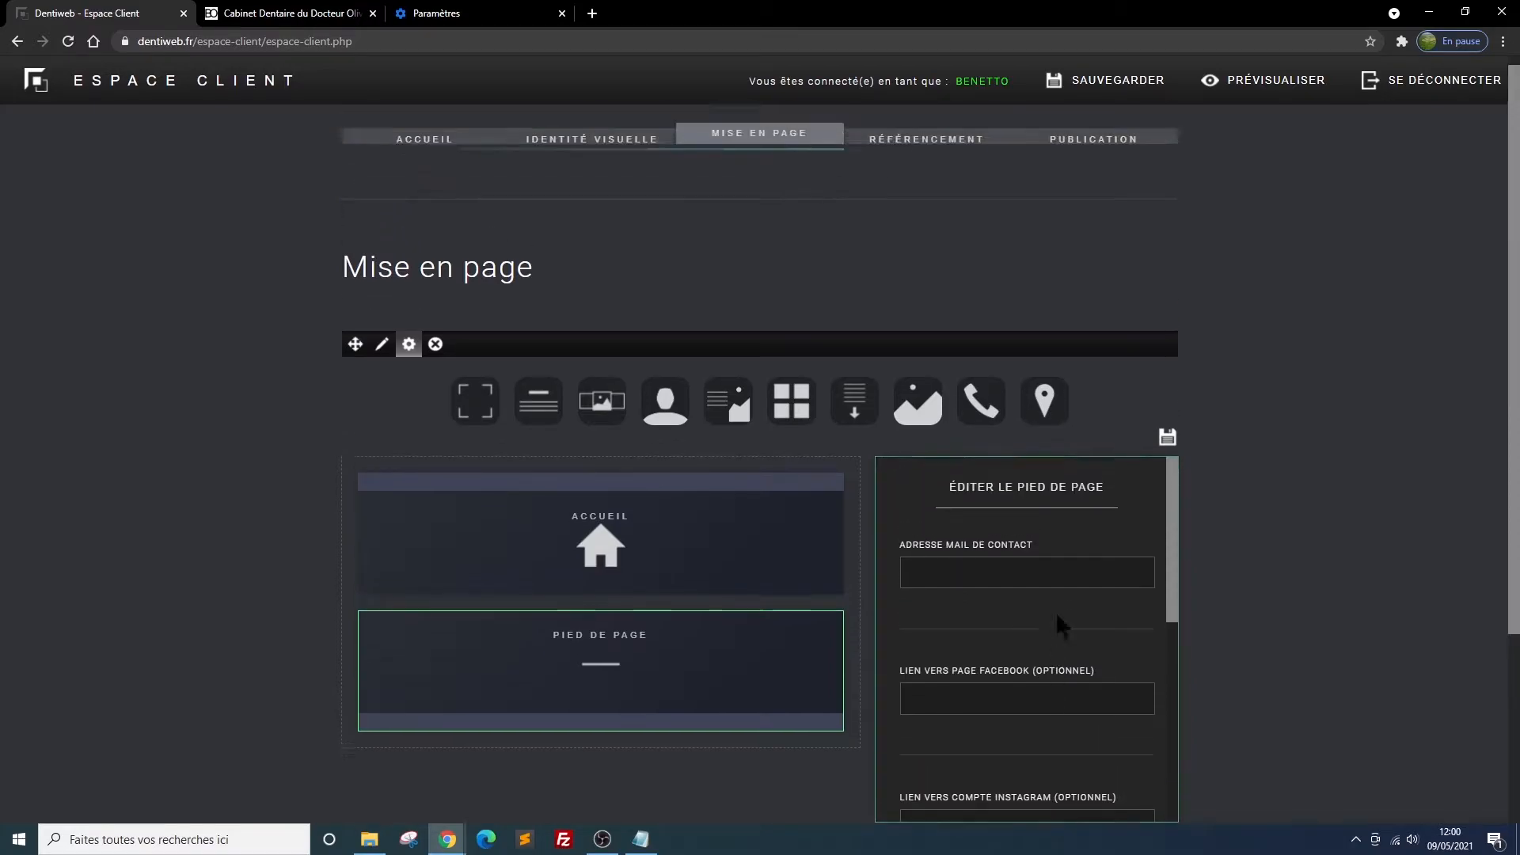
scroll(1279, 520, "down", 3)
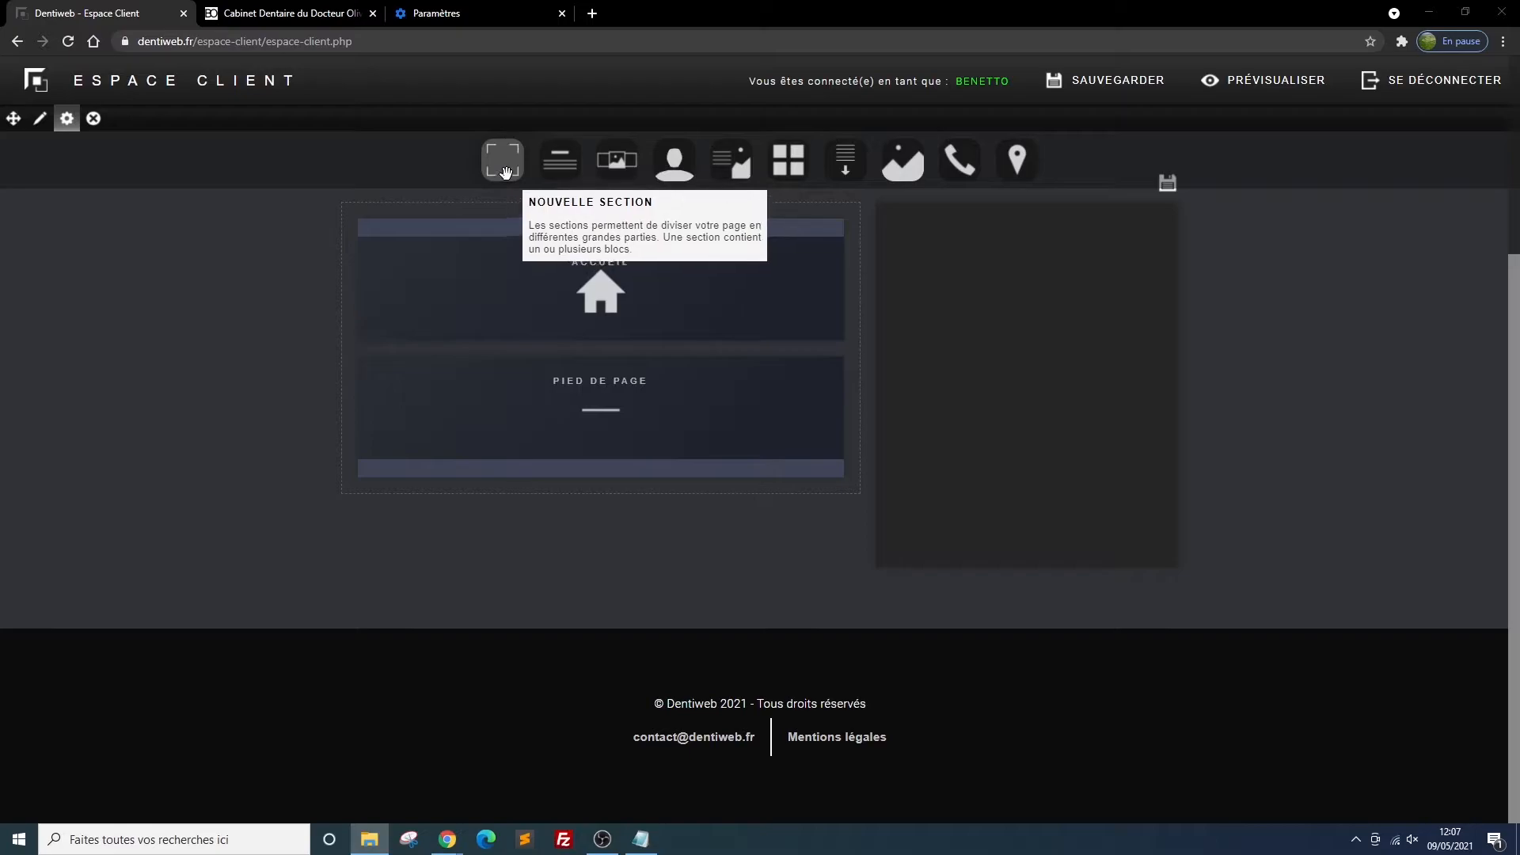
Add three new sections between the Accueil and Pied de page blocks, and move the lowest one directly below Accueil
left_click_drag(506, 171, 599, 416)
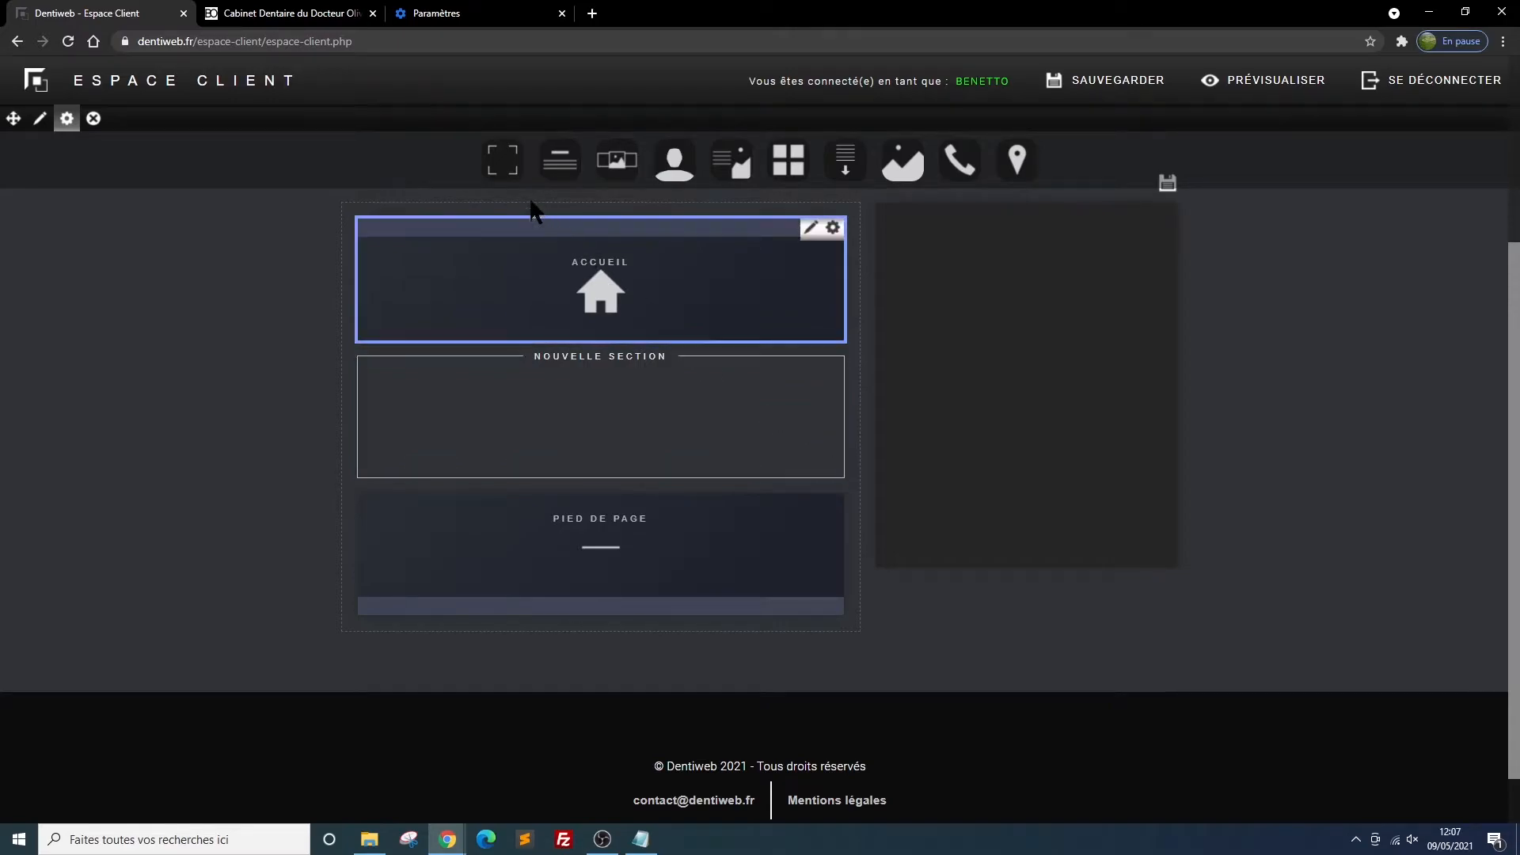
left_click_drag(504, 164, 601, 415)
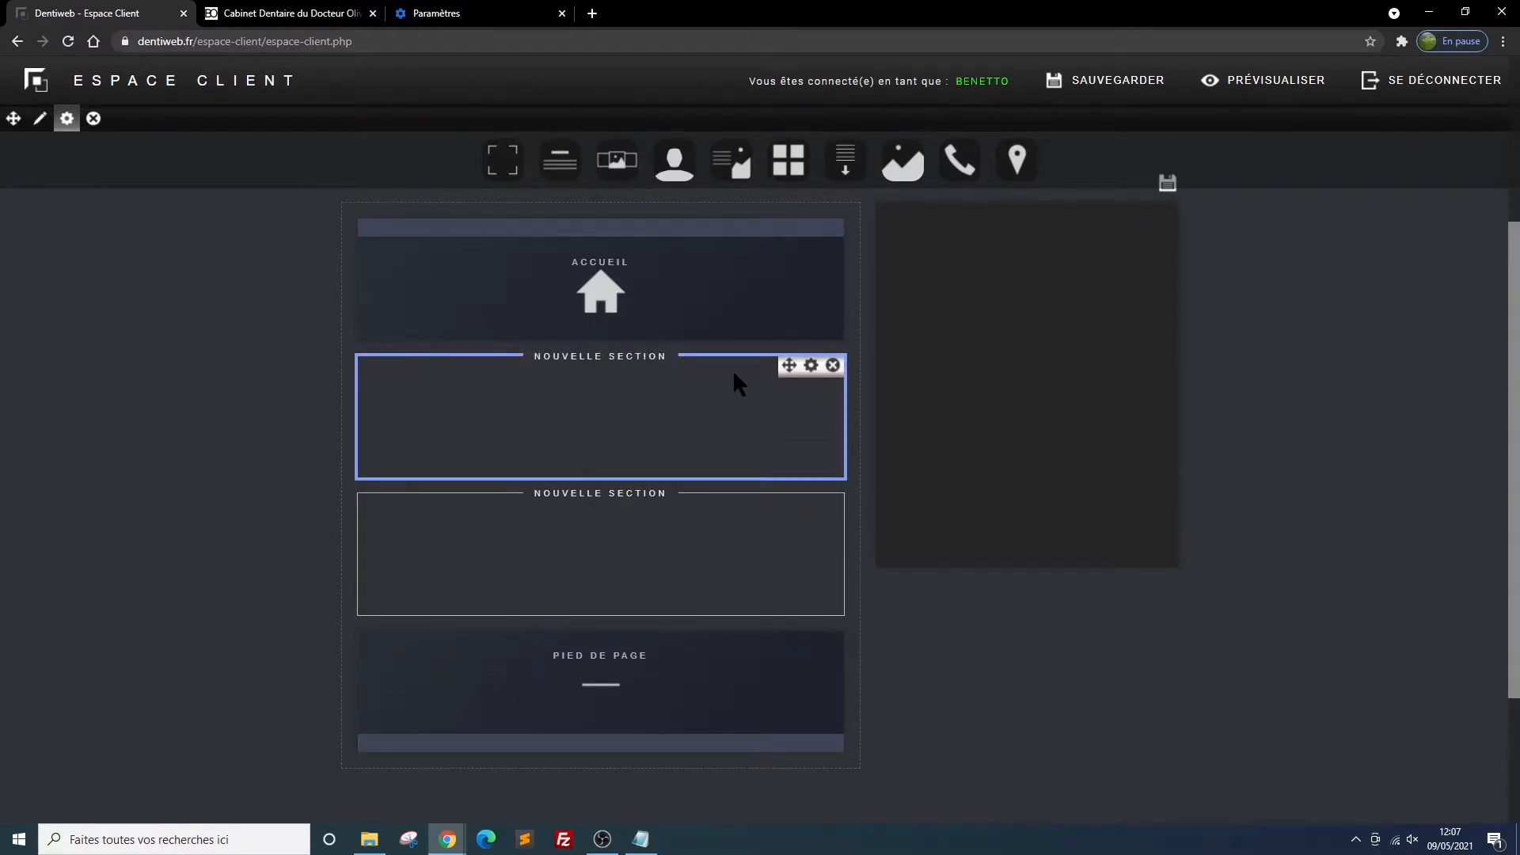
left_click_drag(503, 160, 600, 420)
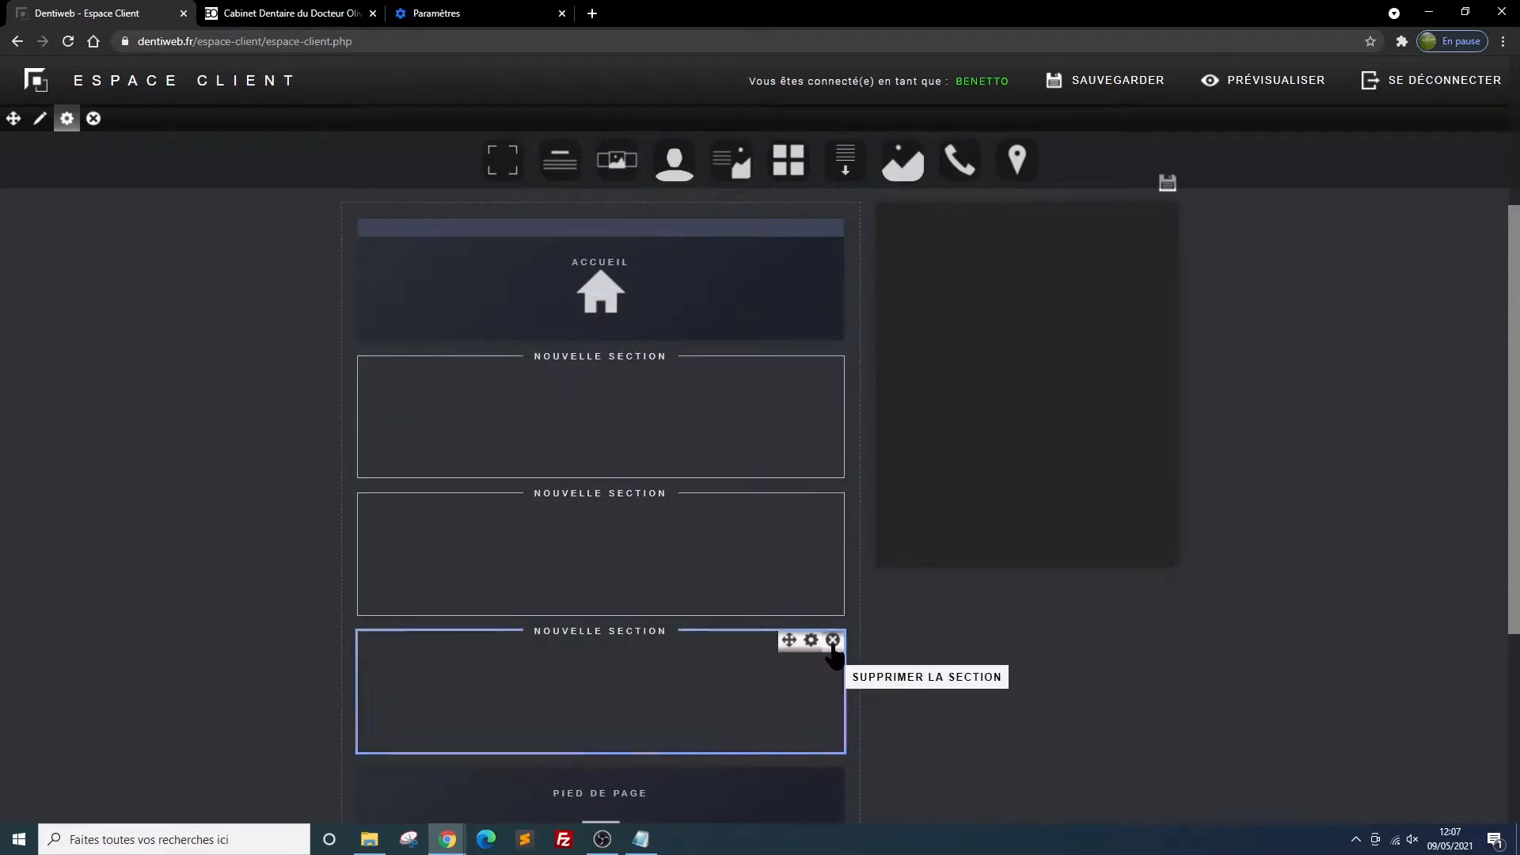
left_click_drag(792, 647, 791, 372)
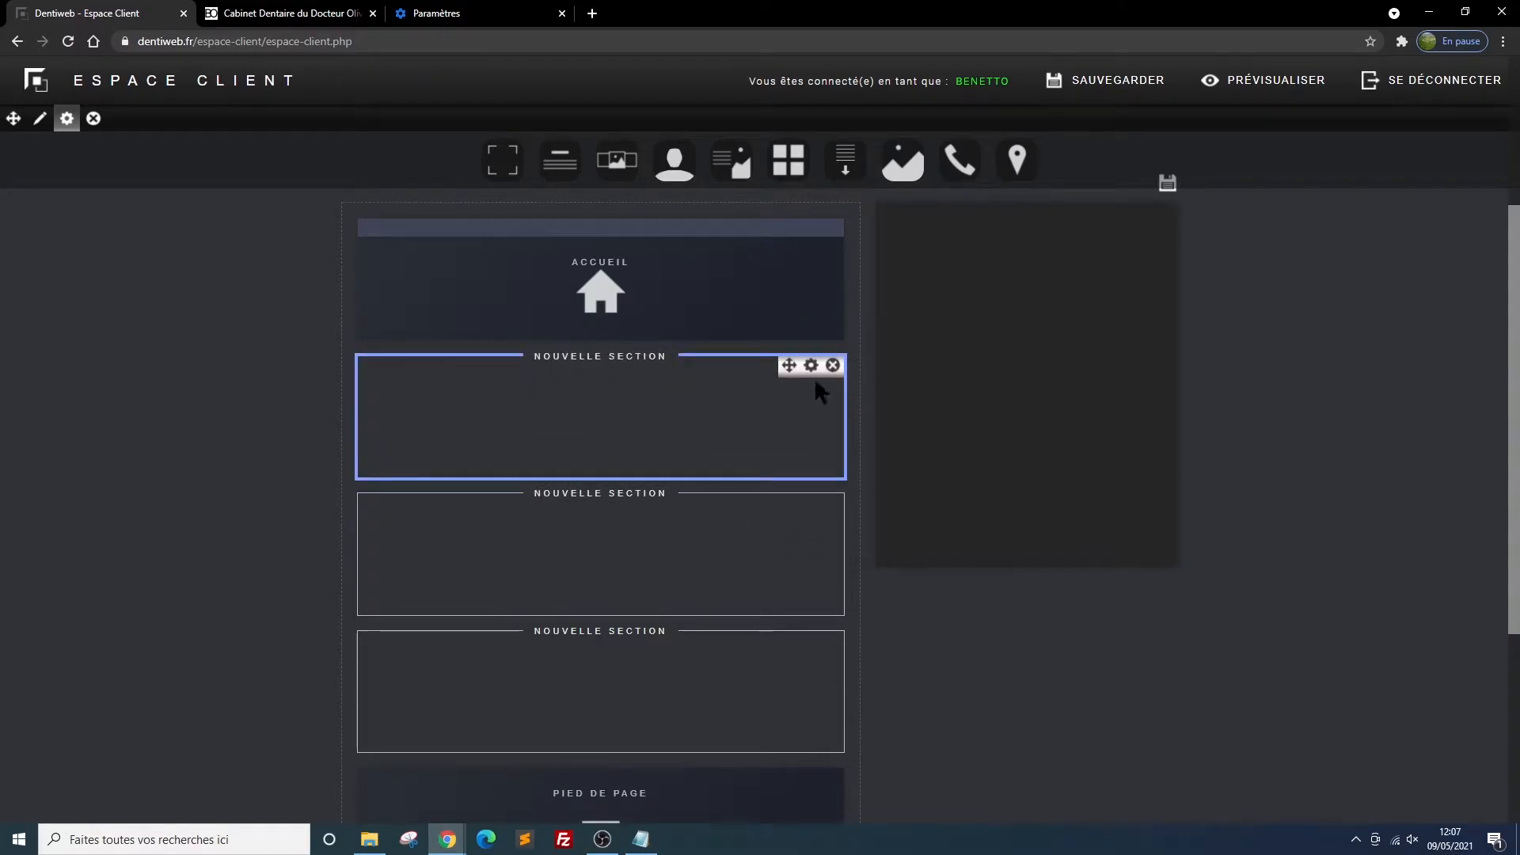
Title the first section below Accueil "cabinet" and save the site layout
left_click(812, 367)
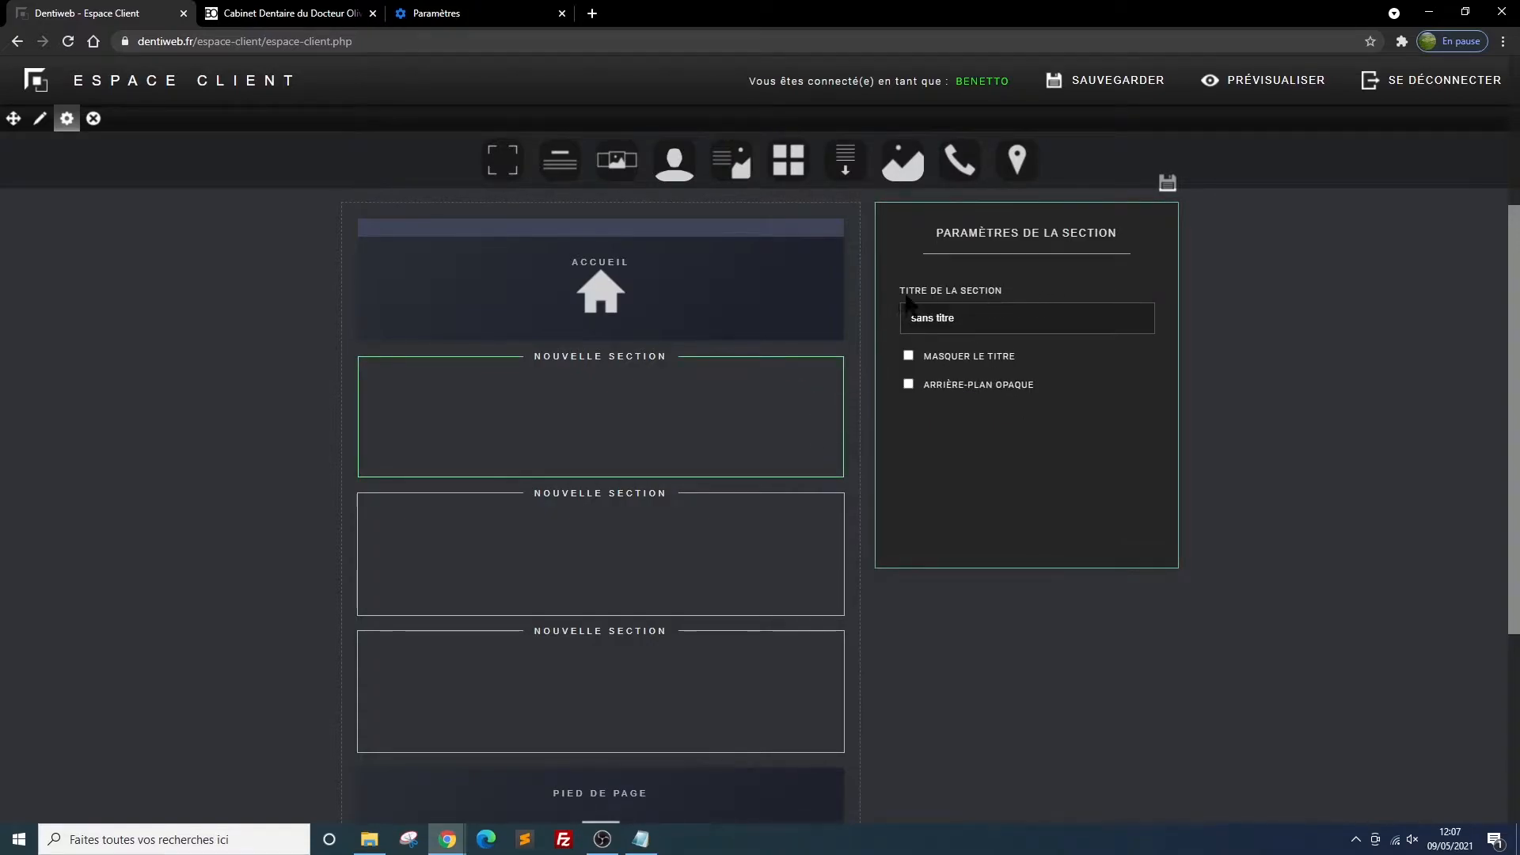
left_click_drag(964, 318, 893, 324)
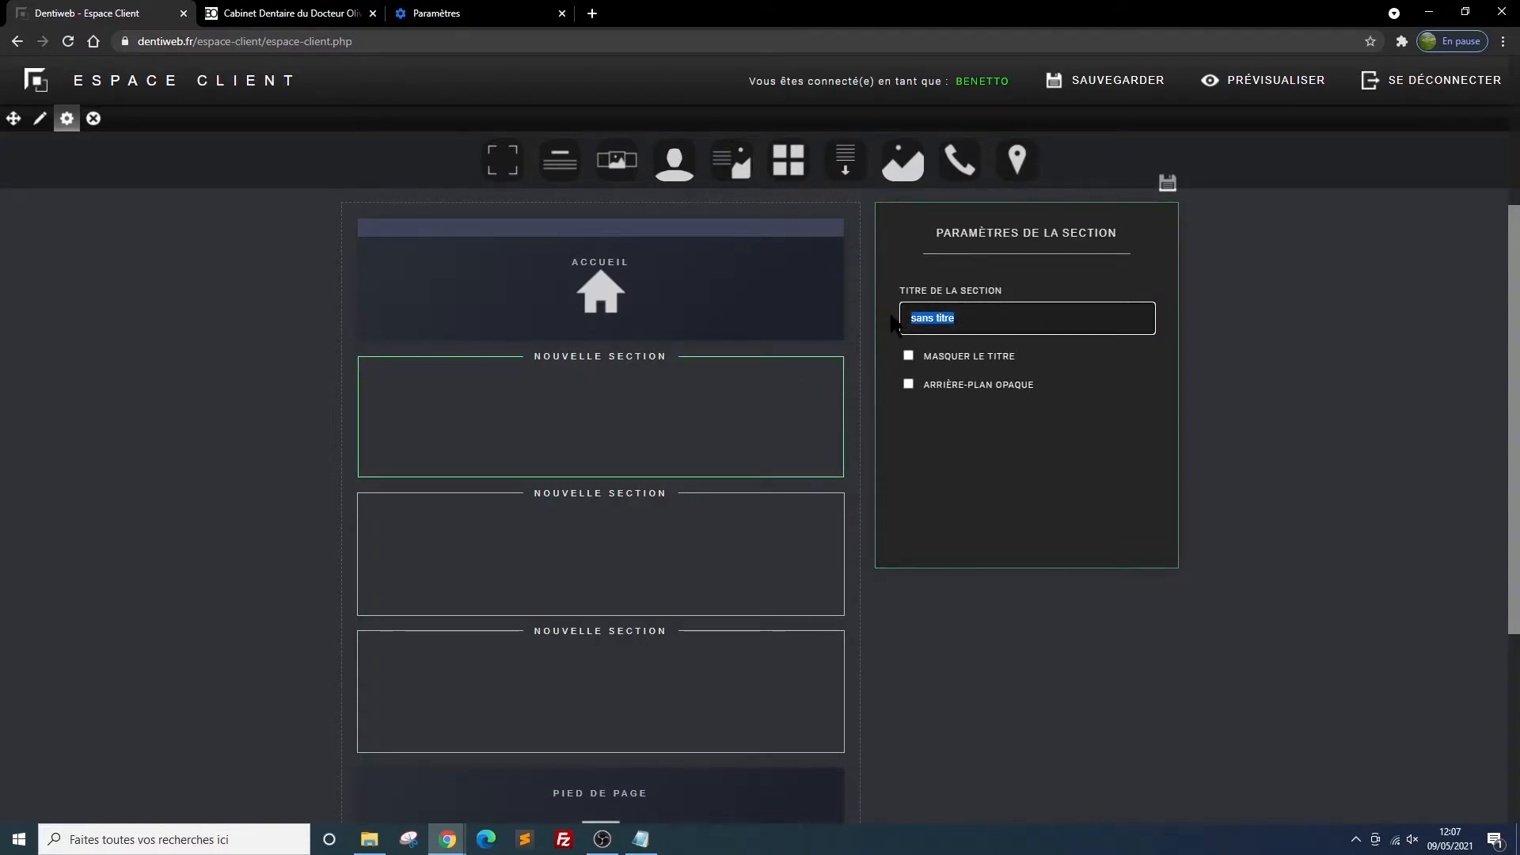
type("cabinet")
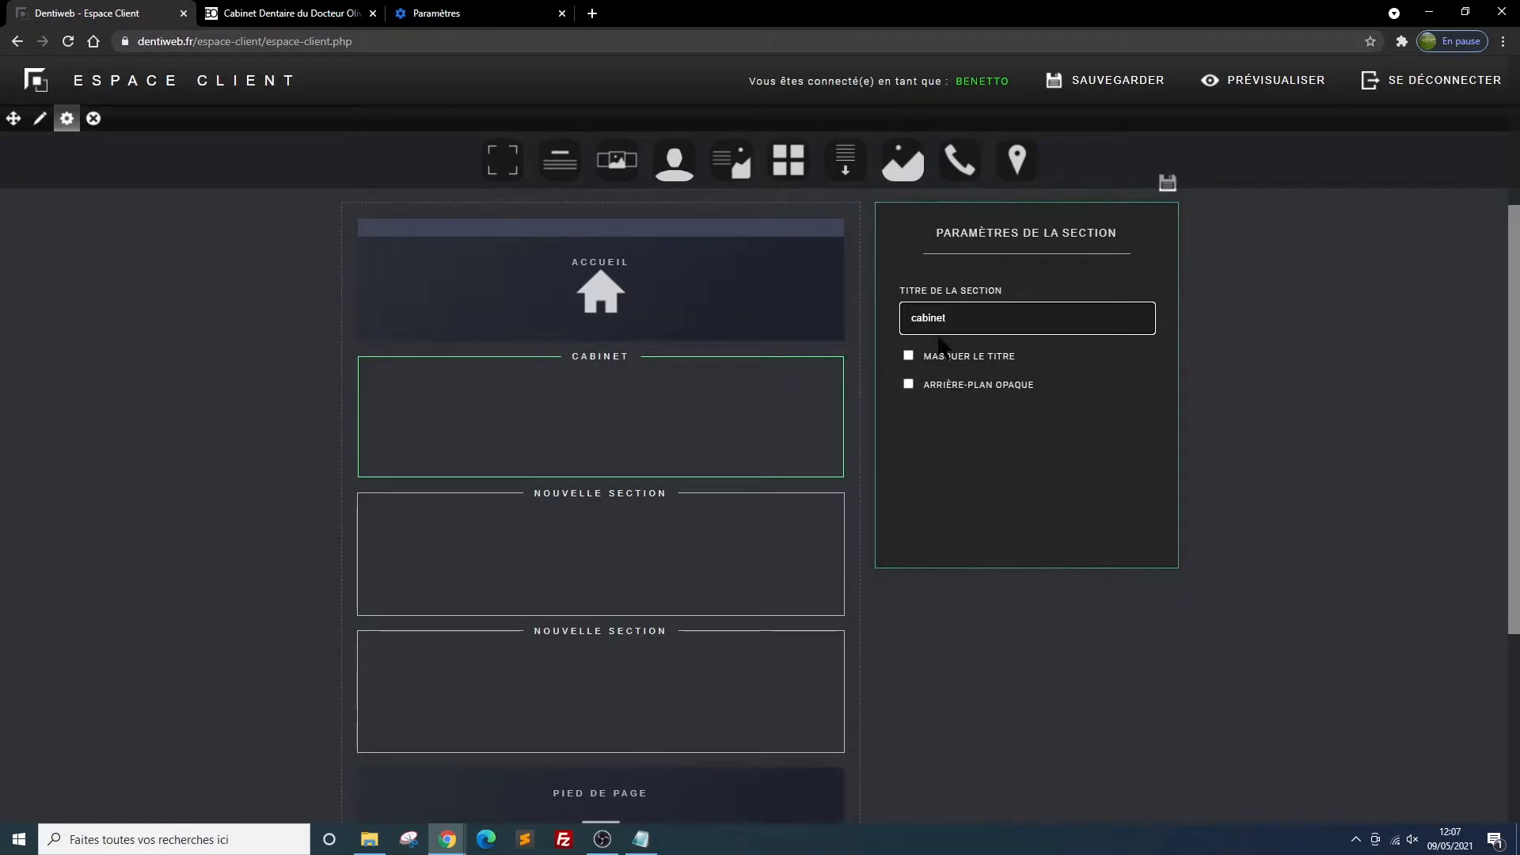
left_click(1061, 83)
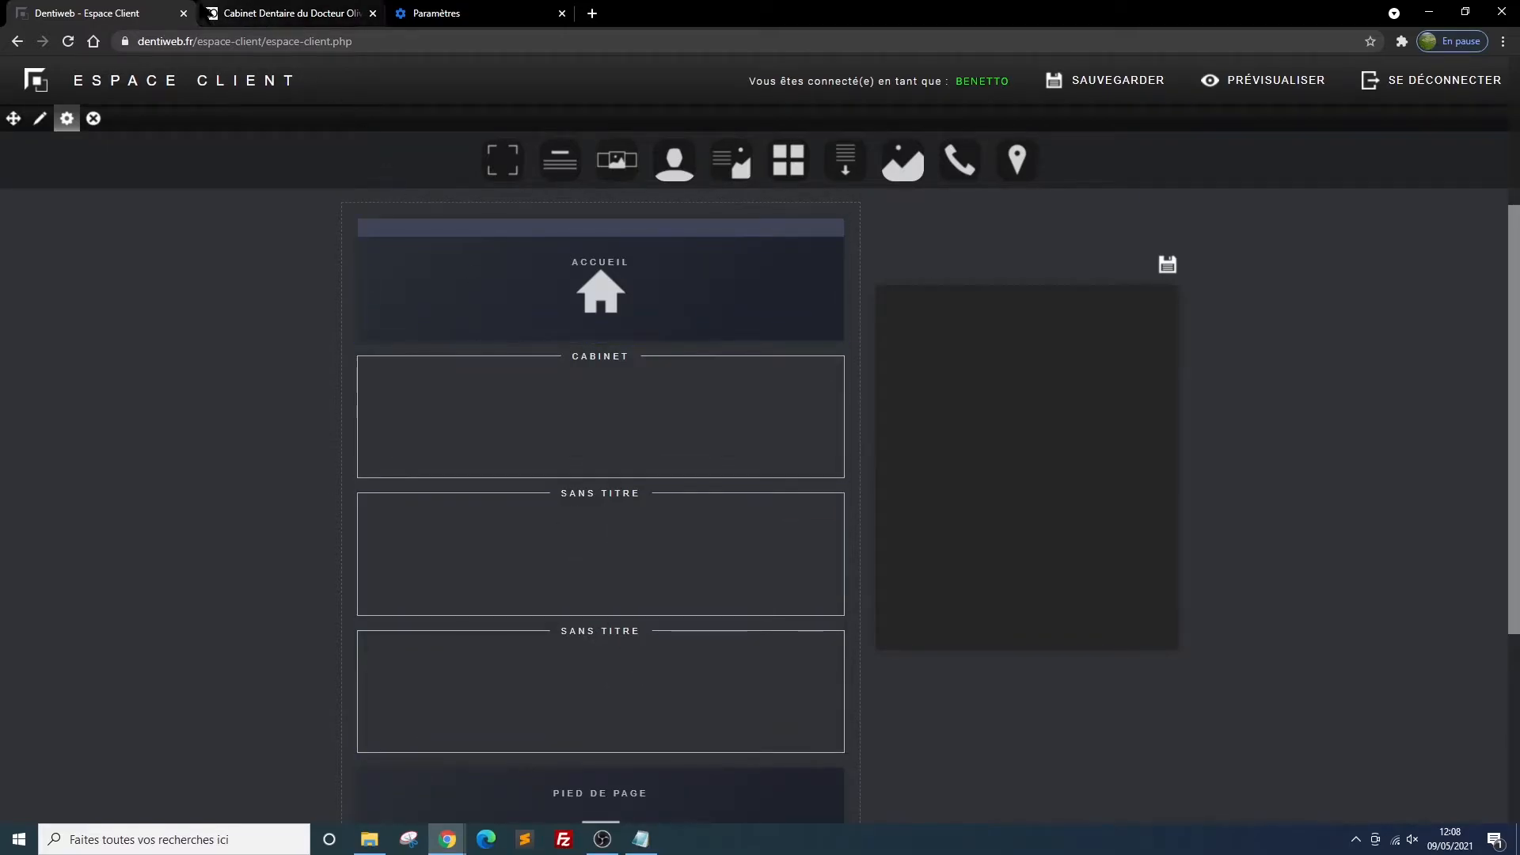
Reload the site preview and examine the new sections in the navigation menu and down the page
left_click(245, 15)
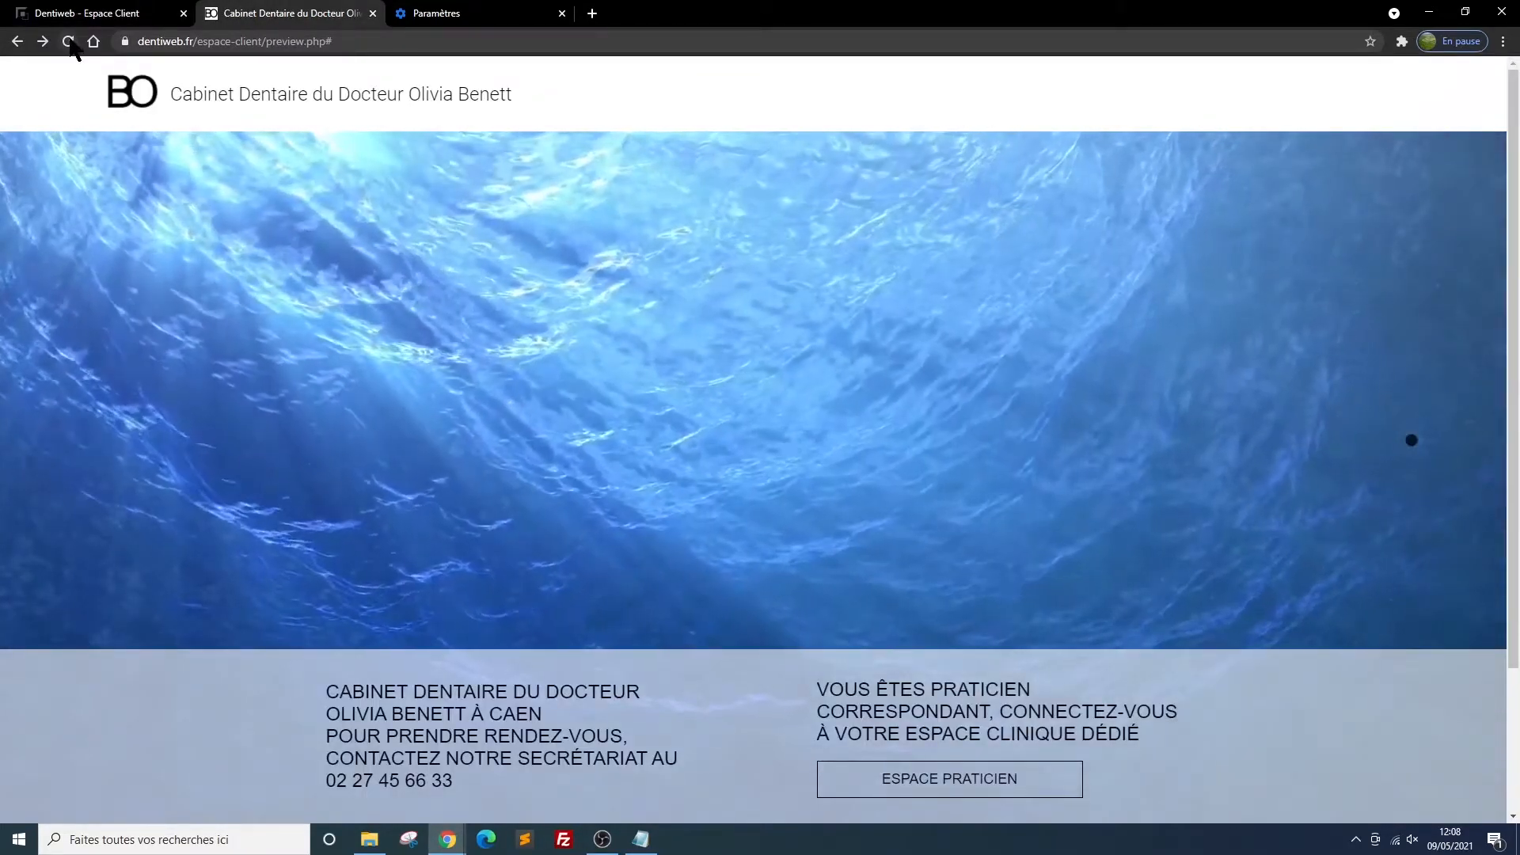
left_click(68, 41)
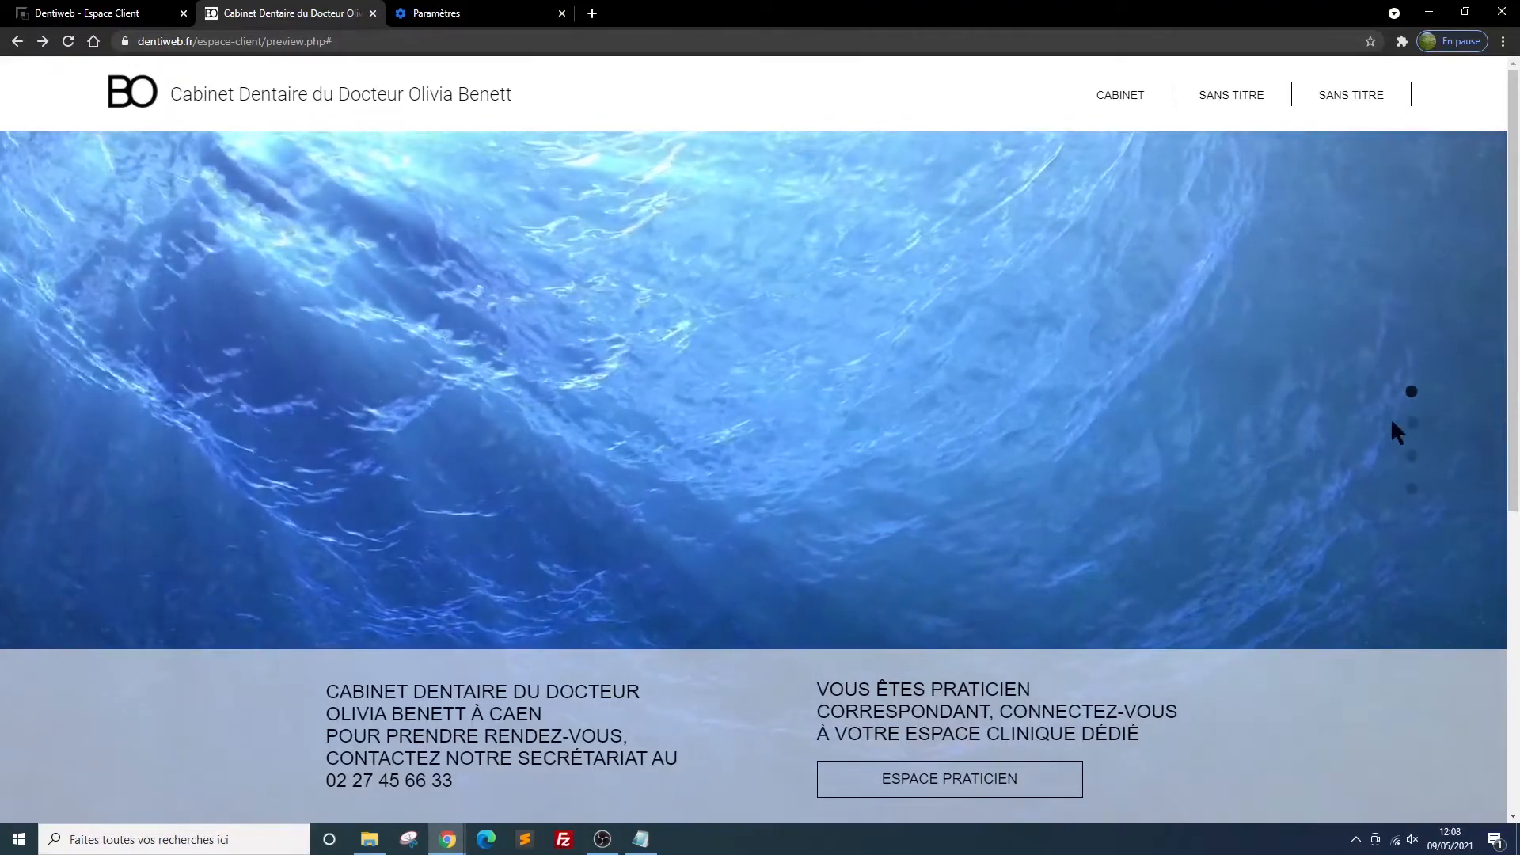
scroll(1259, 475, "down", 4)
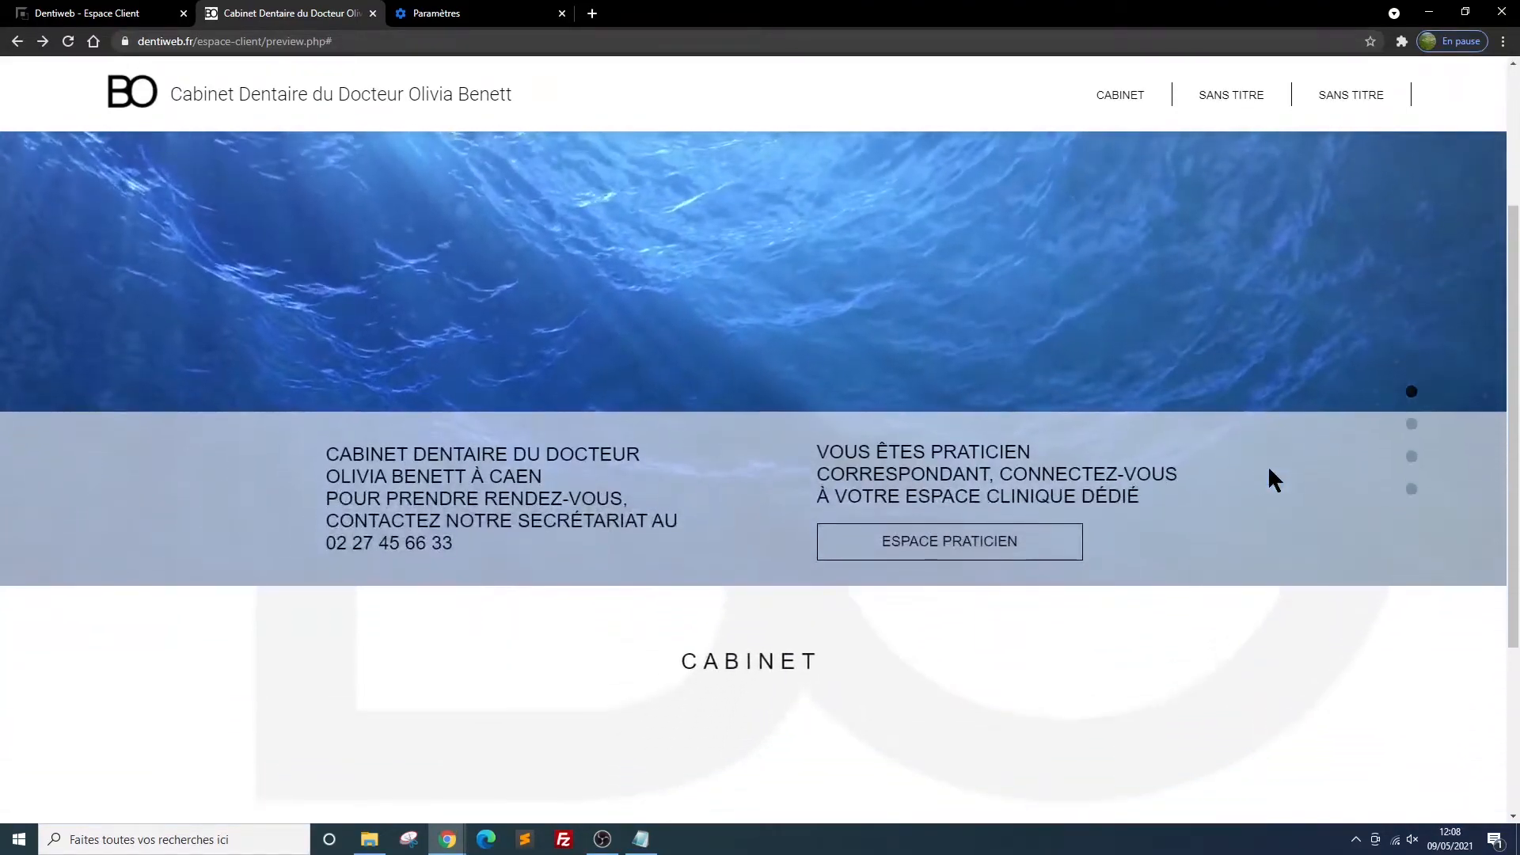
scroll(1417, 427, "down", 1)
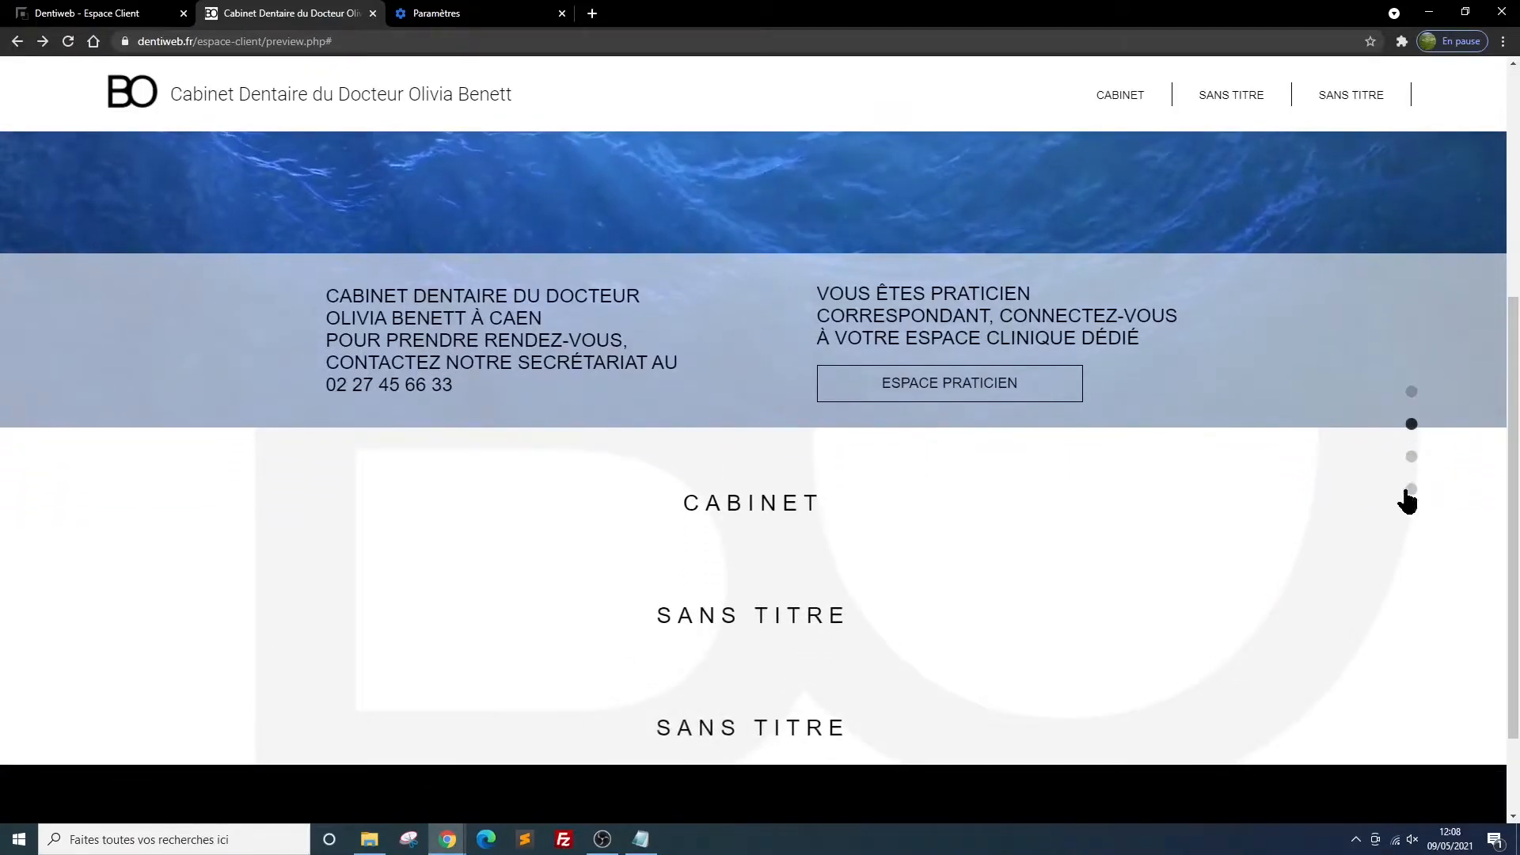
scroll(1368, 478, "down", 2)
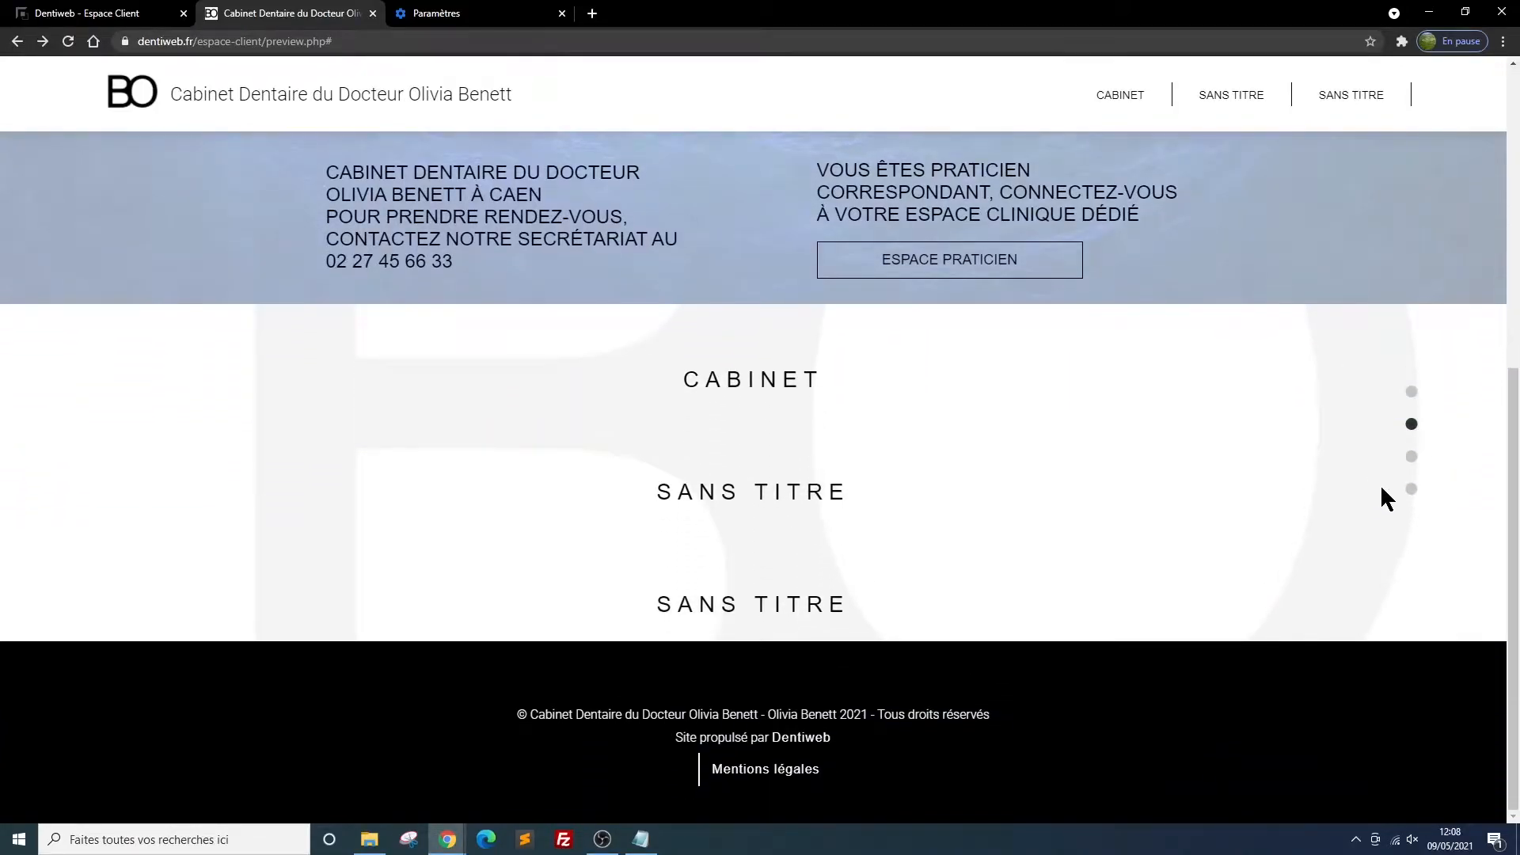
scroll(1190, 478, "up", 6)
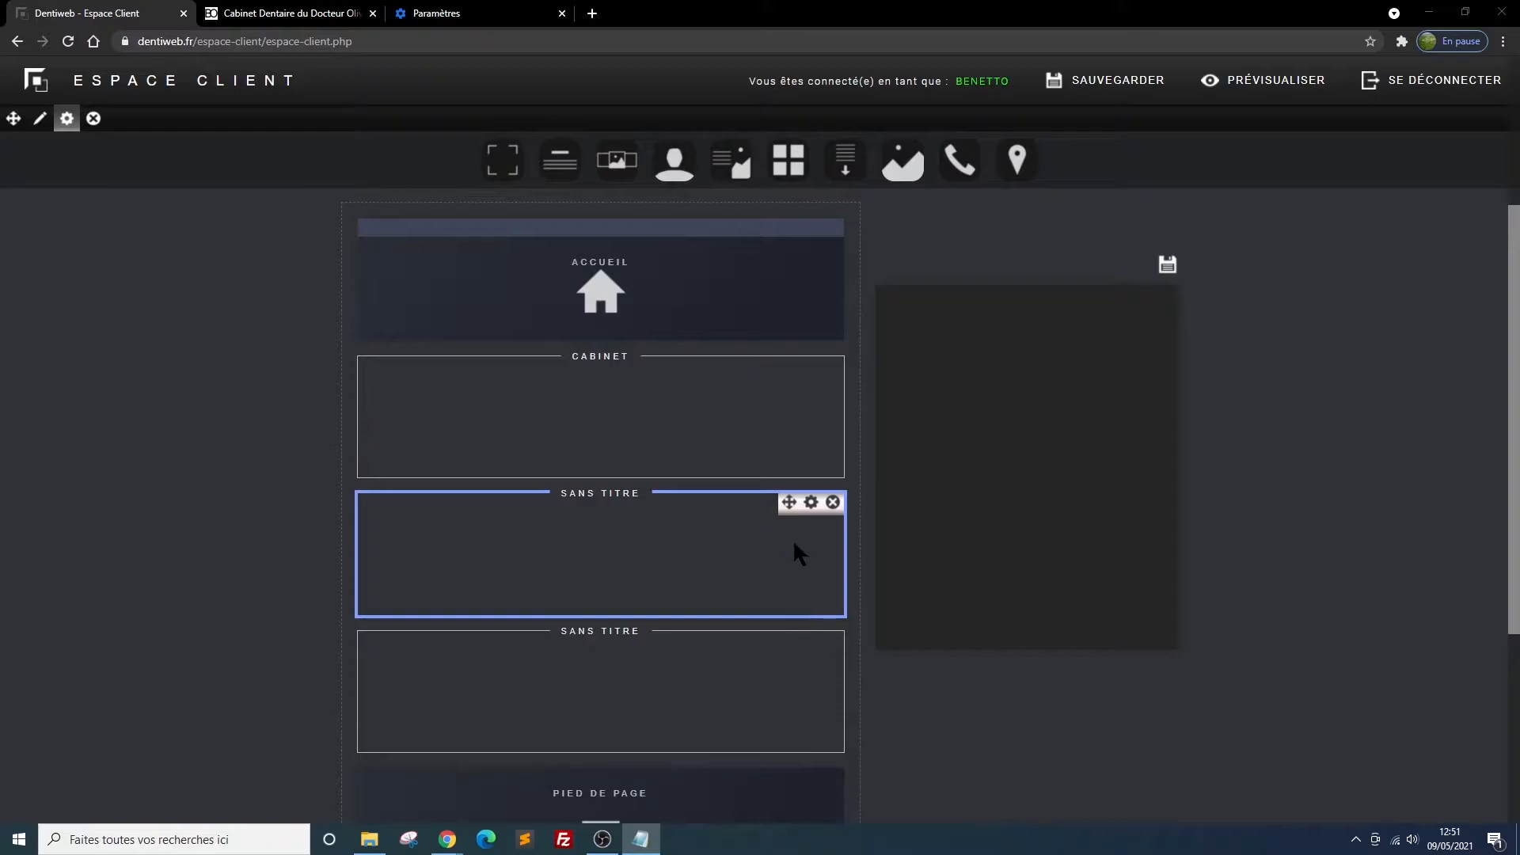
Title the untitled section directly below Cabinet "equipements"
left_click(811, 504)
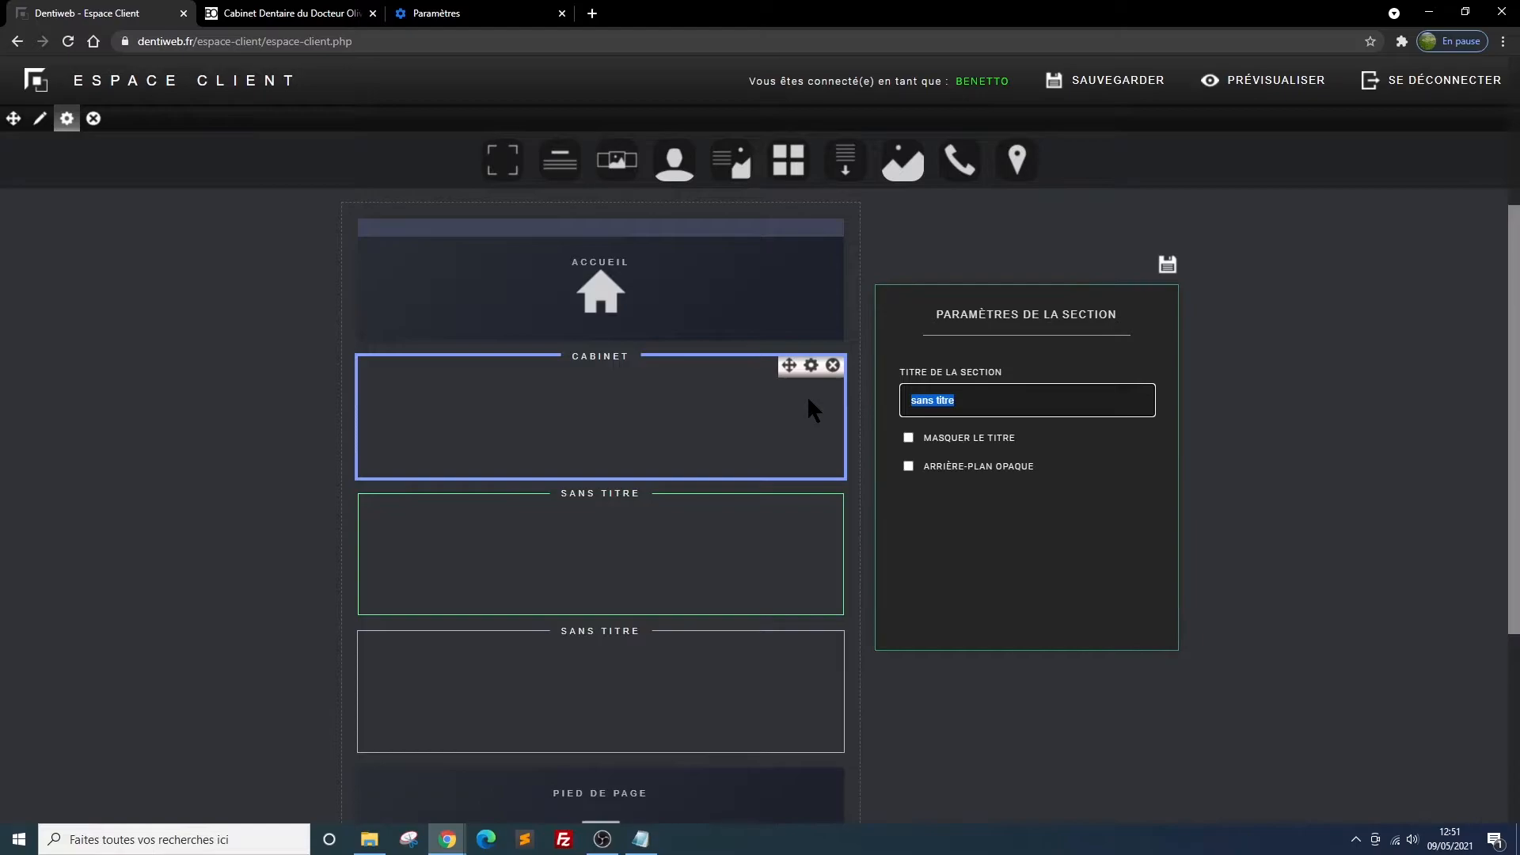
type("equip")
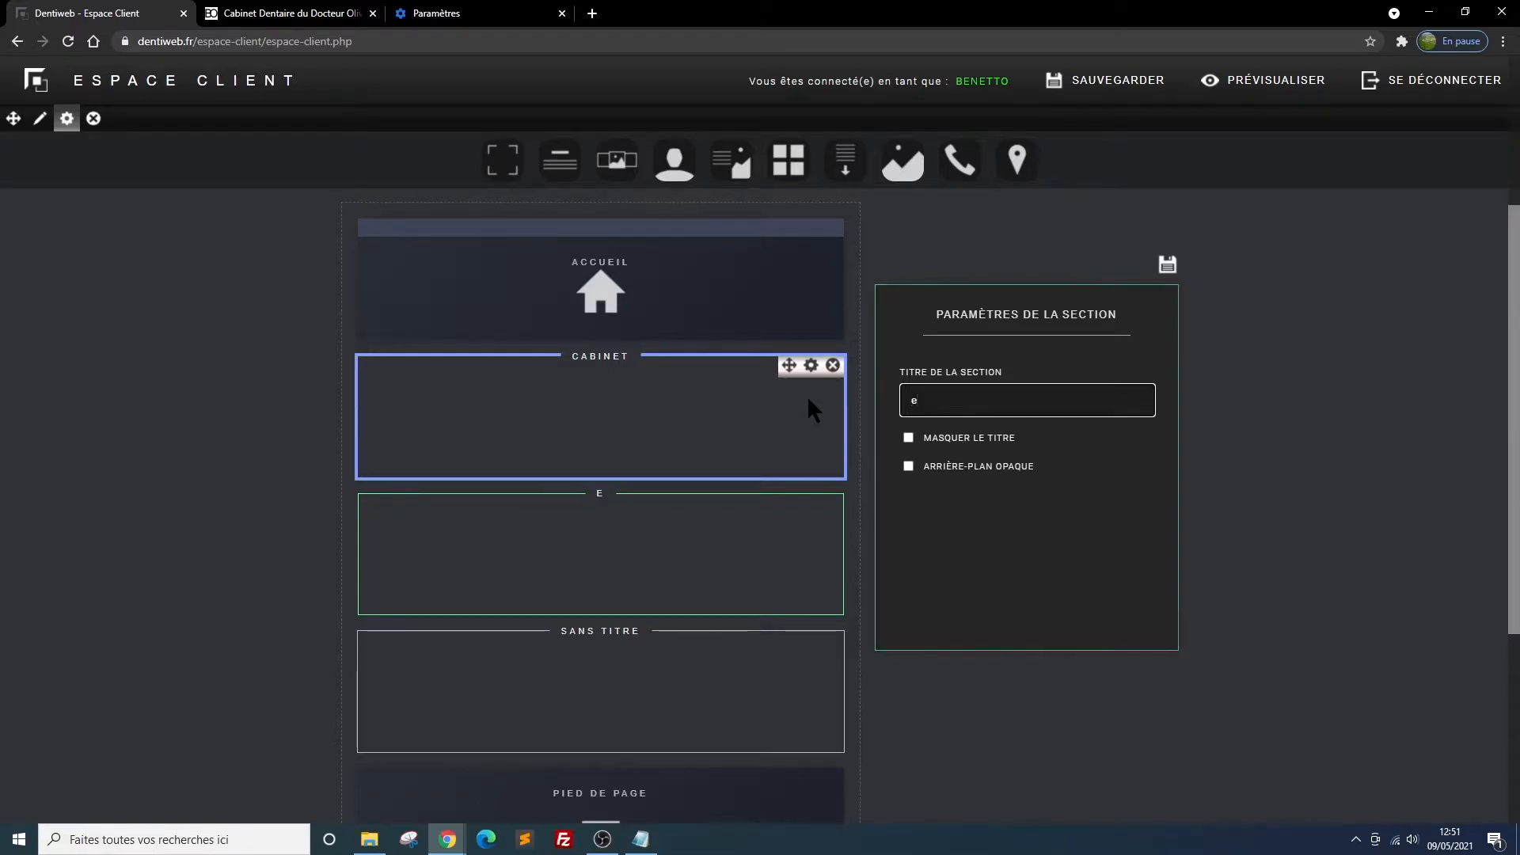
type("ements")
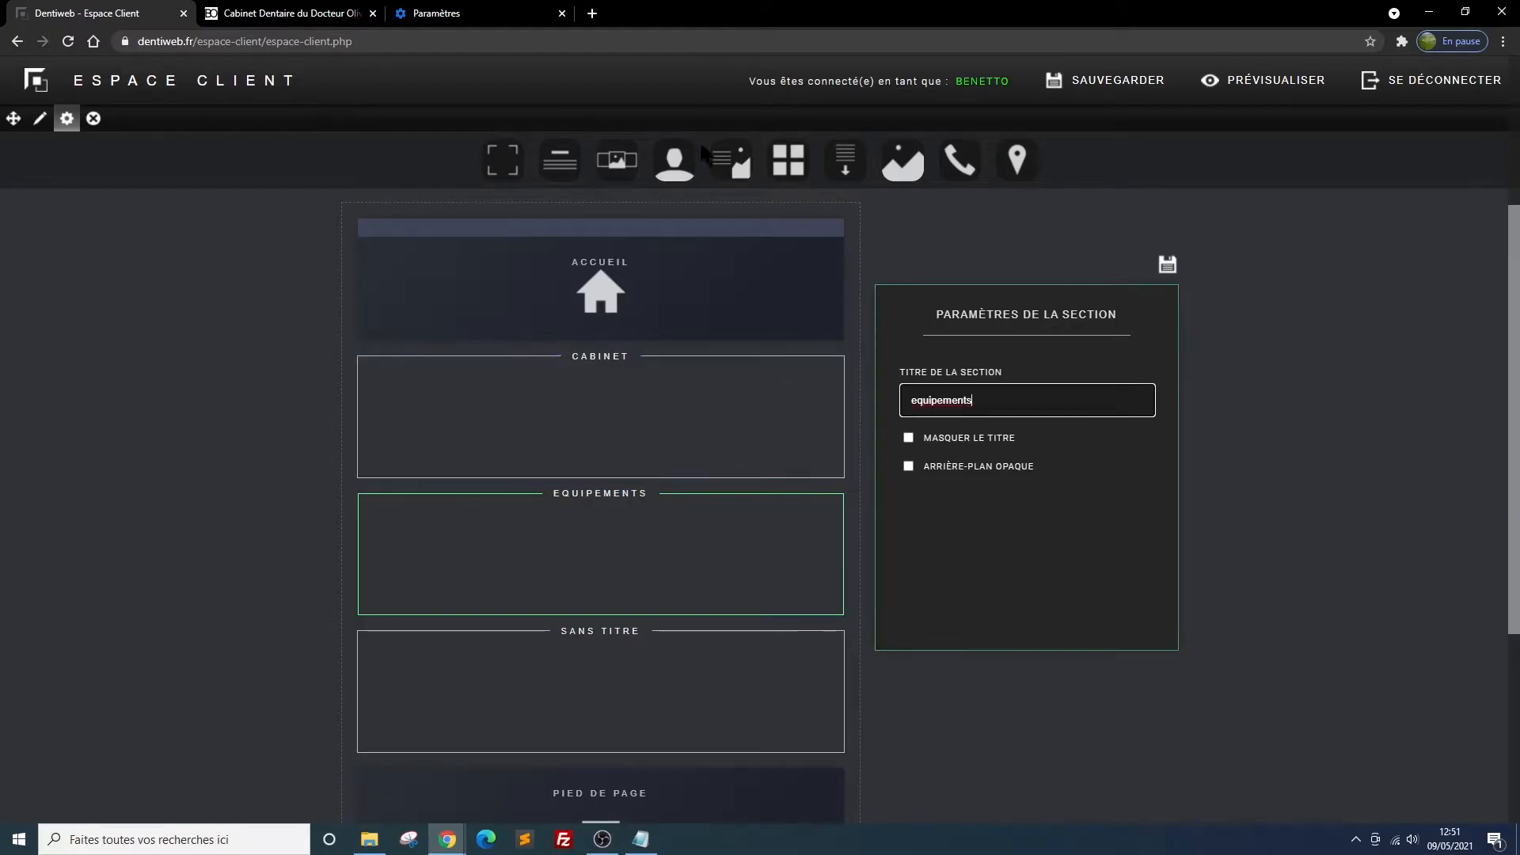
Save the equipements section's settings and title the untitled section directly below it "traitements"
left_click(1167, 264)
scroll(934, 554, "down", 6)
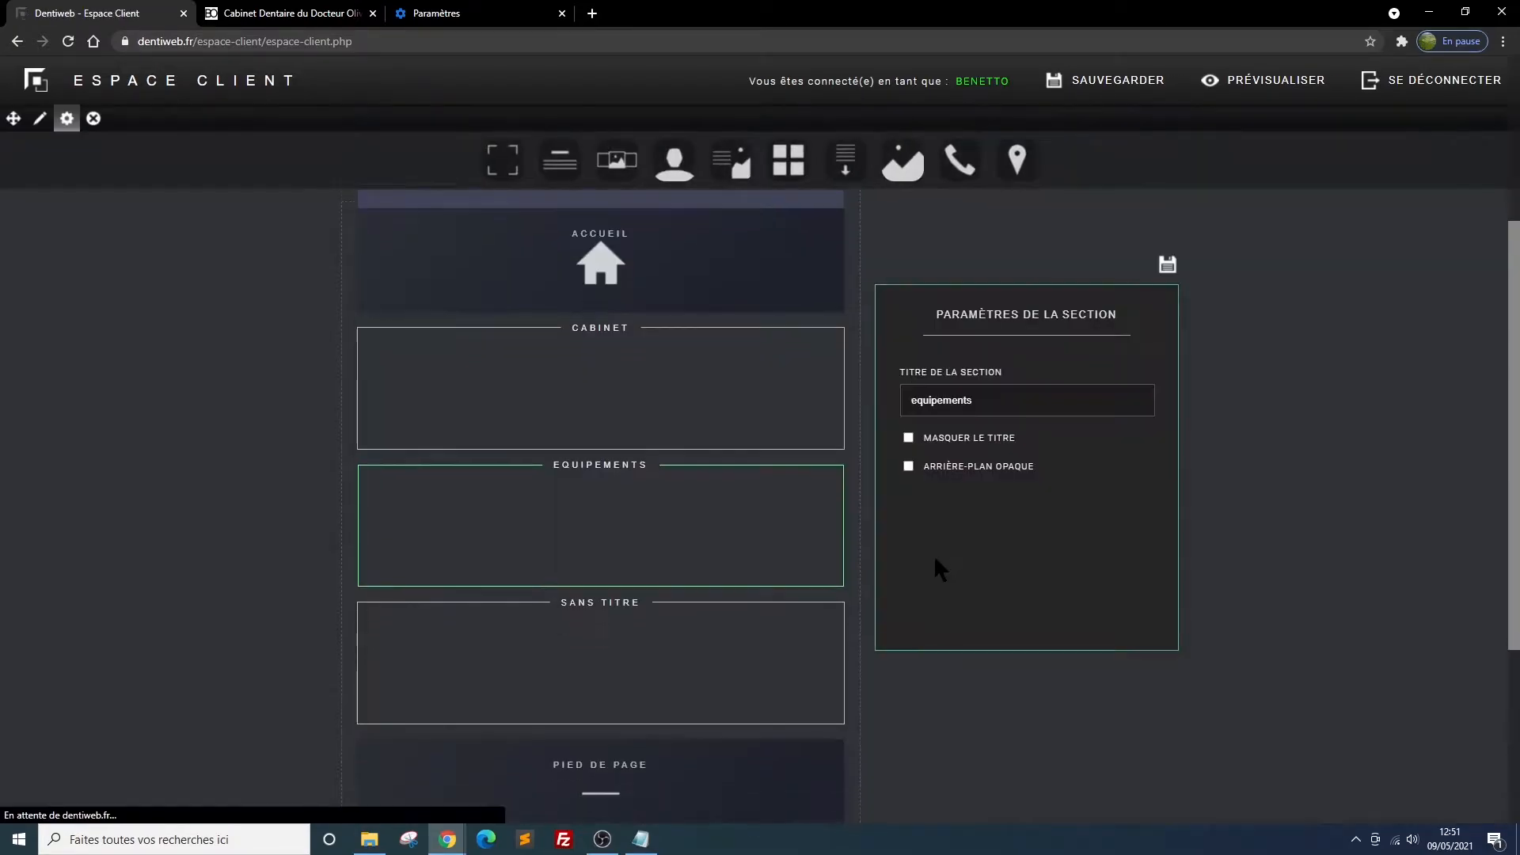
left_click(809, 405)
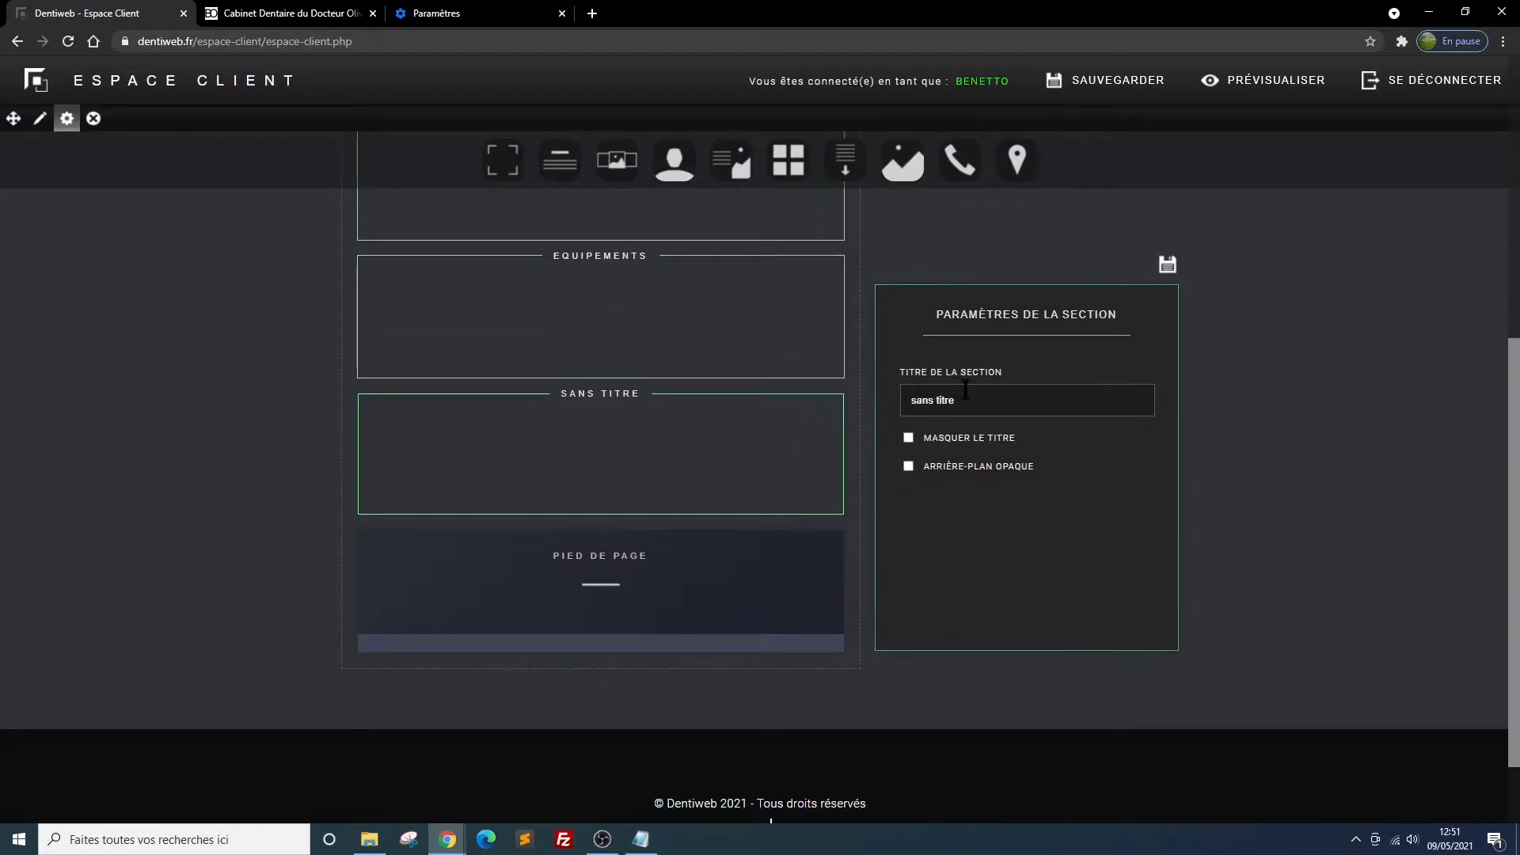
left_click_drag(964, 400, 830, 405)
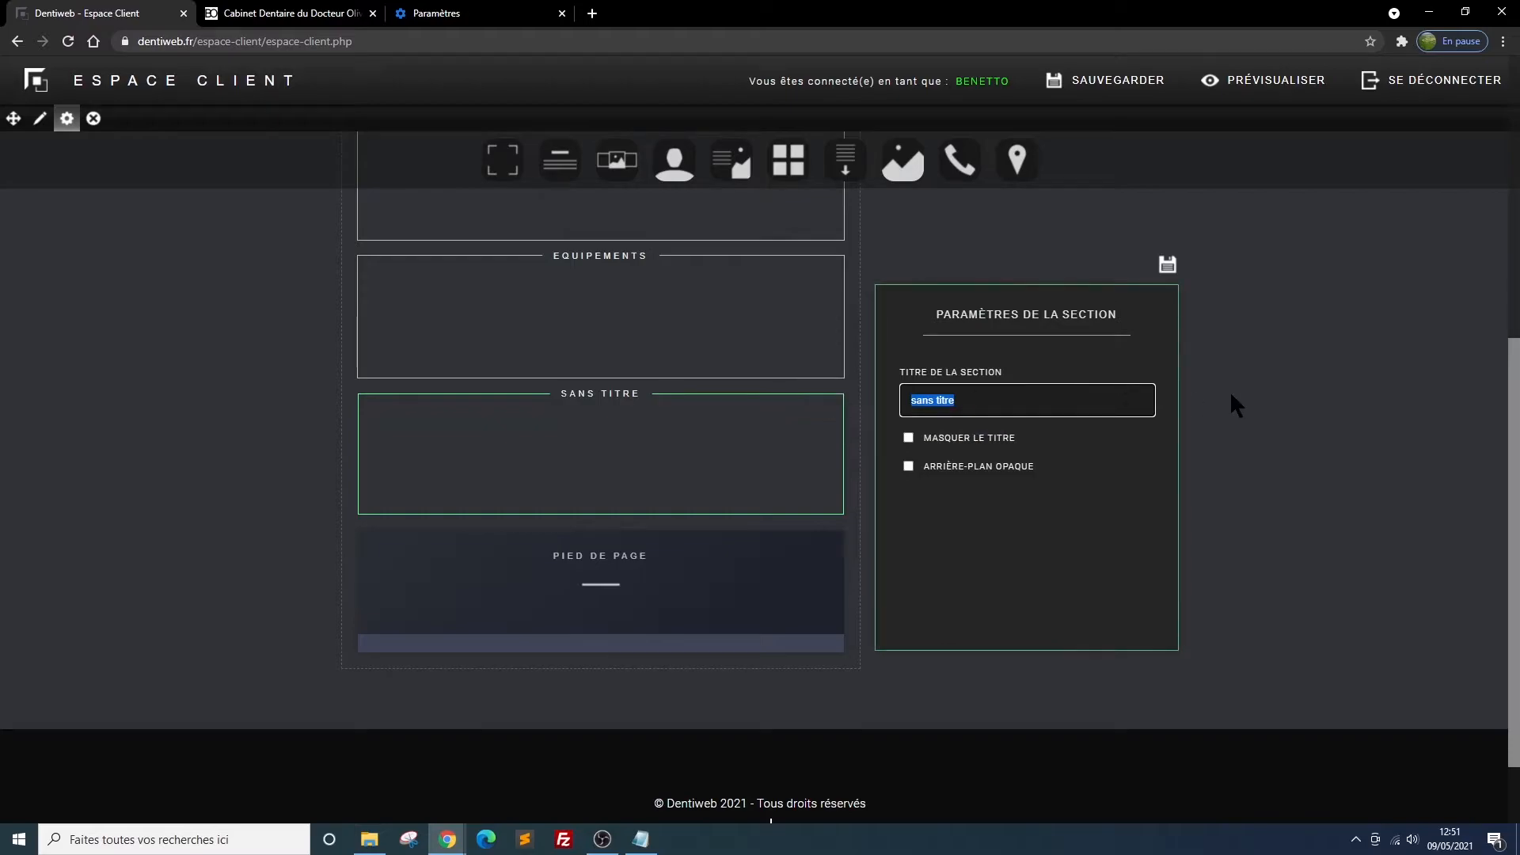
type("tra")
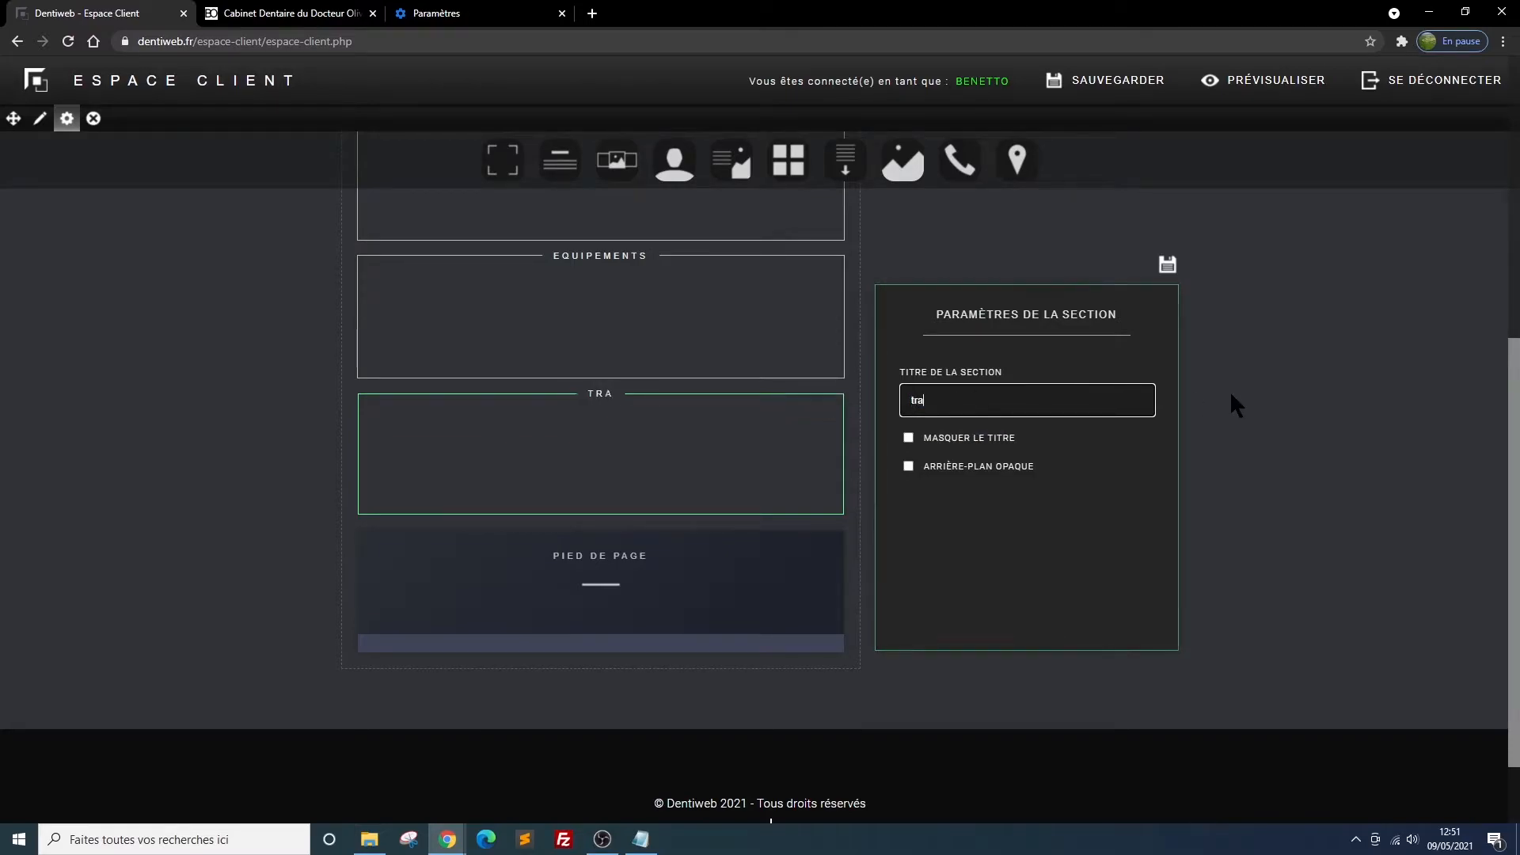
type("itements")
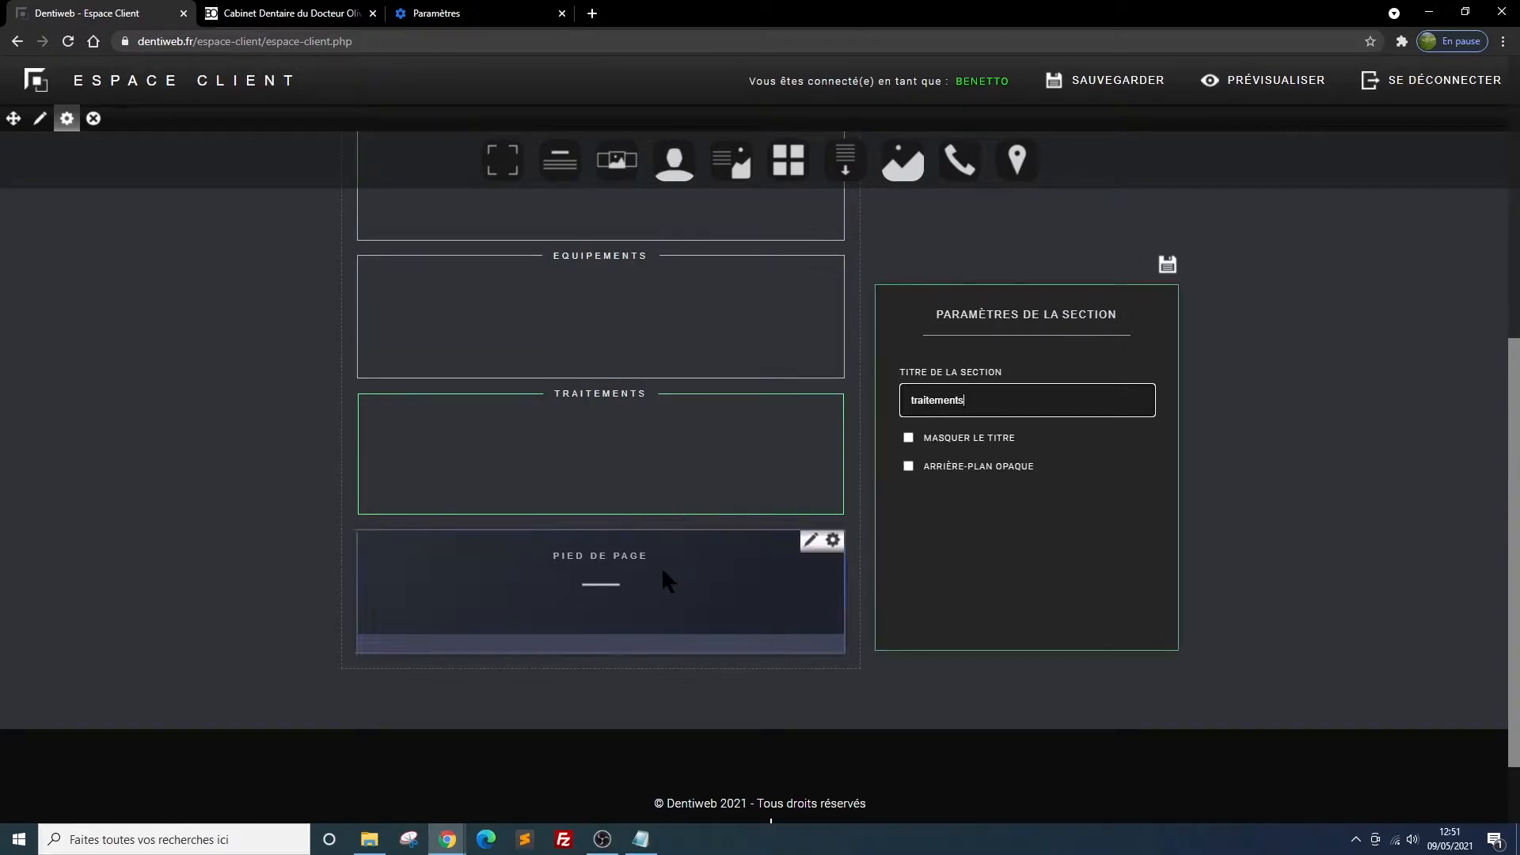
Add a new section between Traitements and Pied de page, title it "contact", and save the site layout
scroll(555, 309, "up", 1)
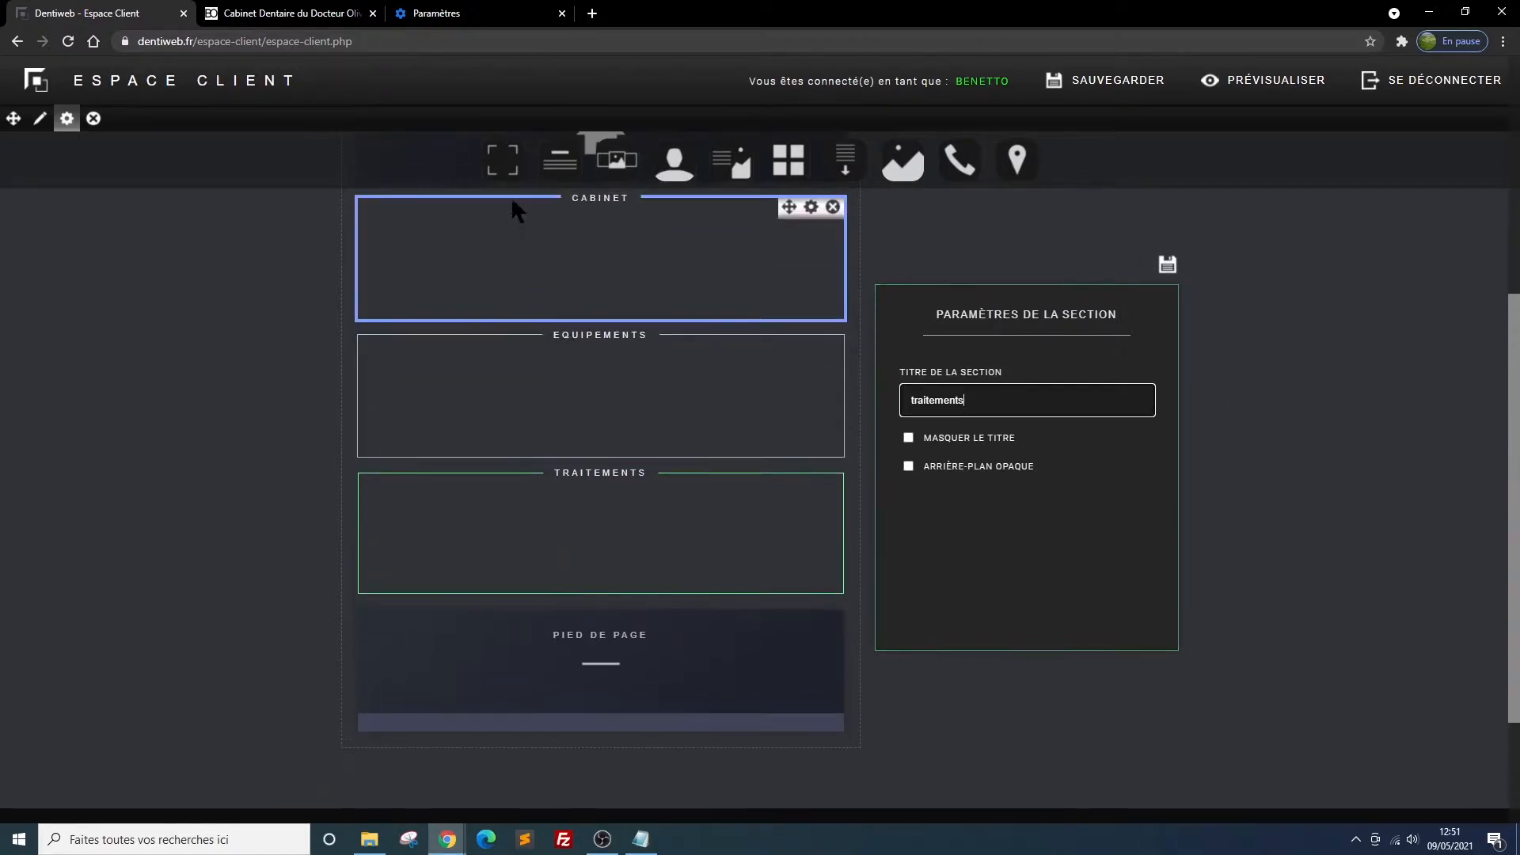
left_click_drag(509, 164, 606, 655)
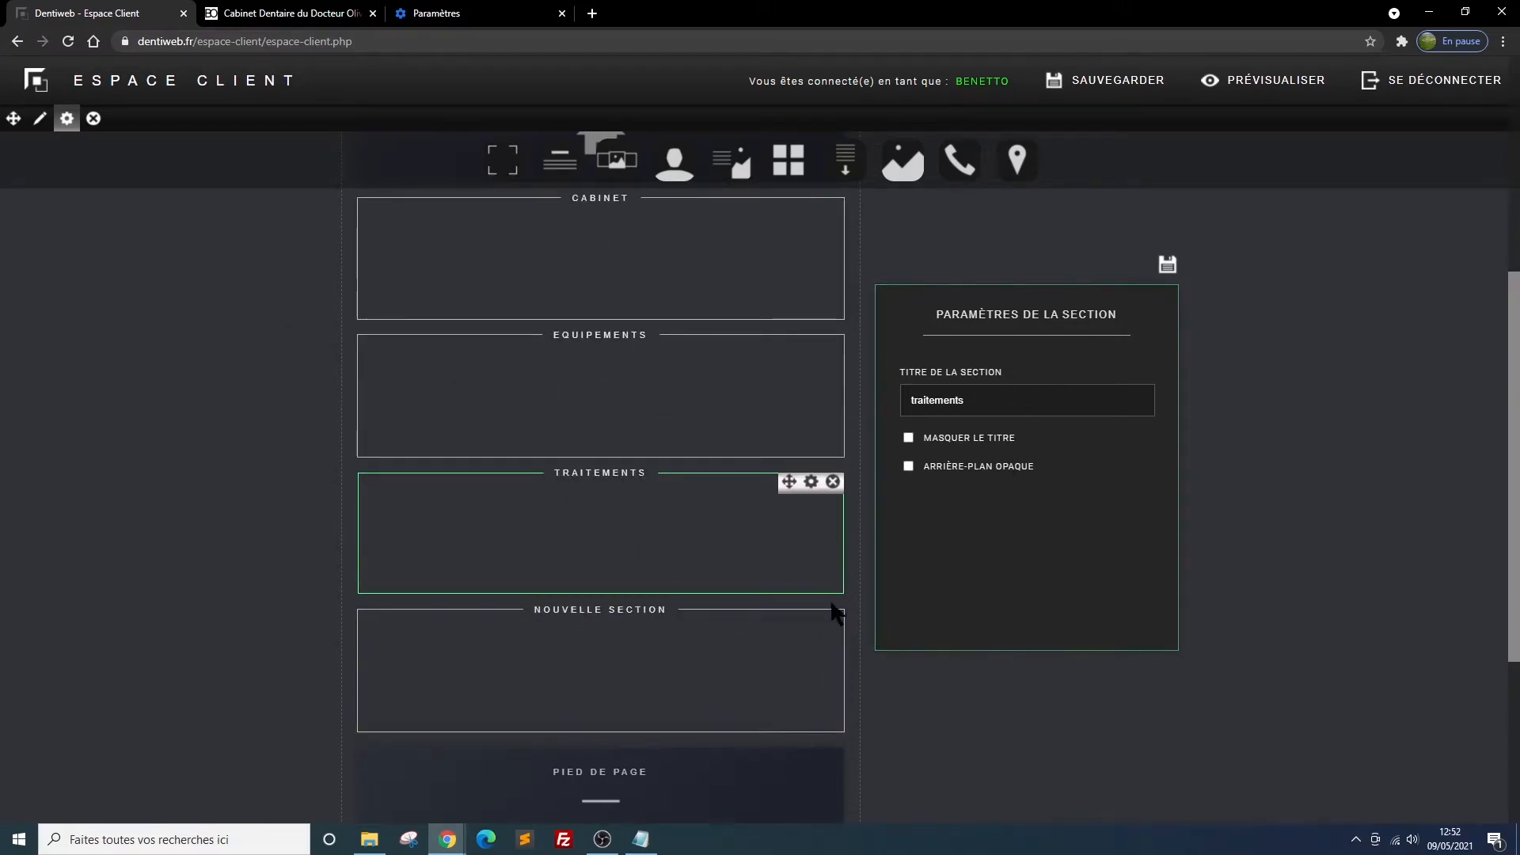
left_click(810, 618)
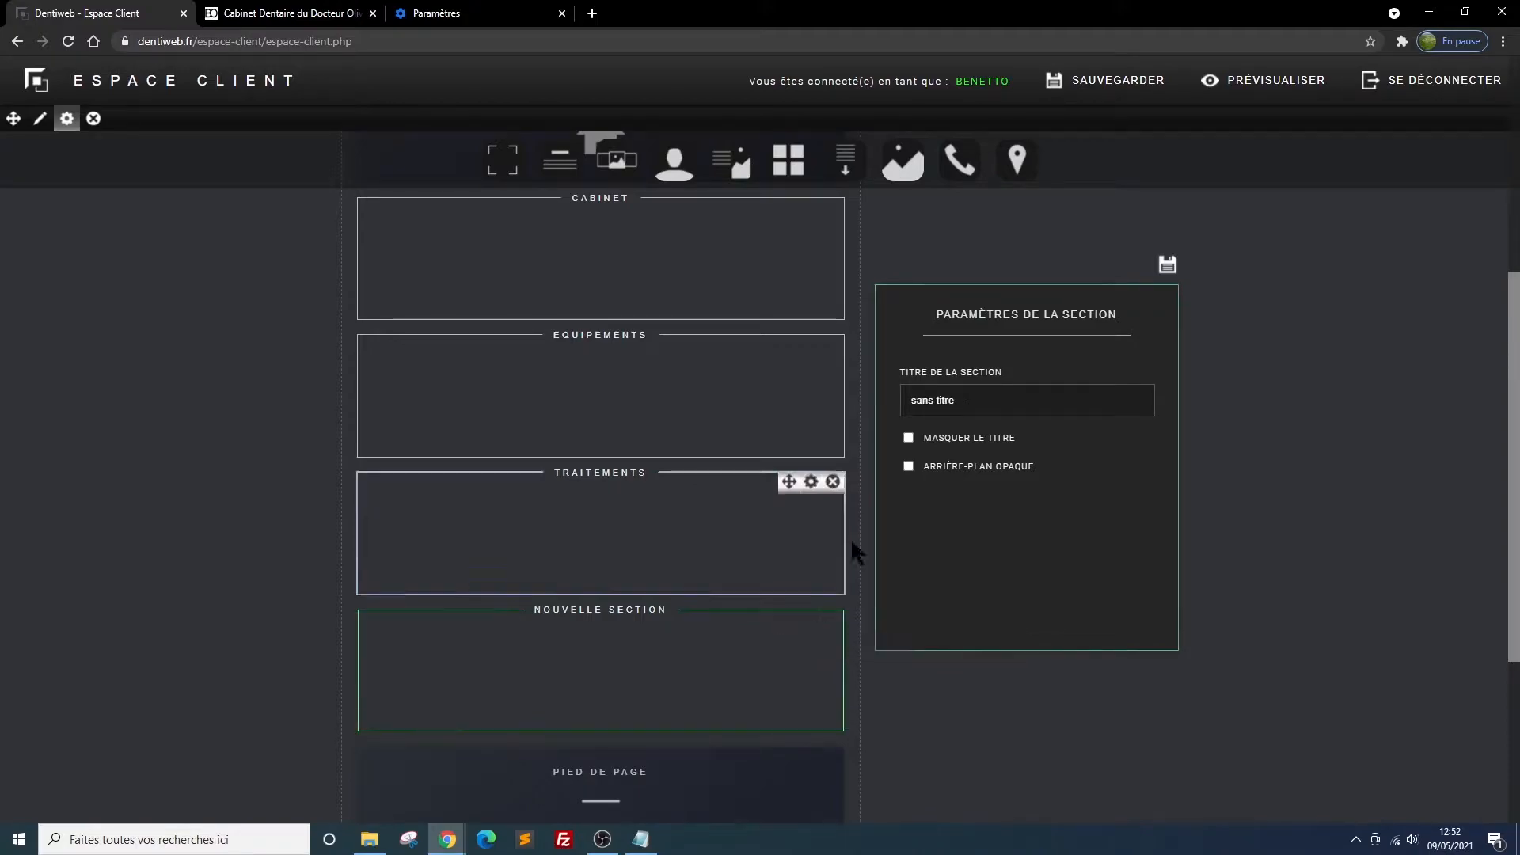
left_click(994, 413)
type("contact")
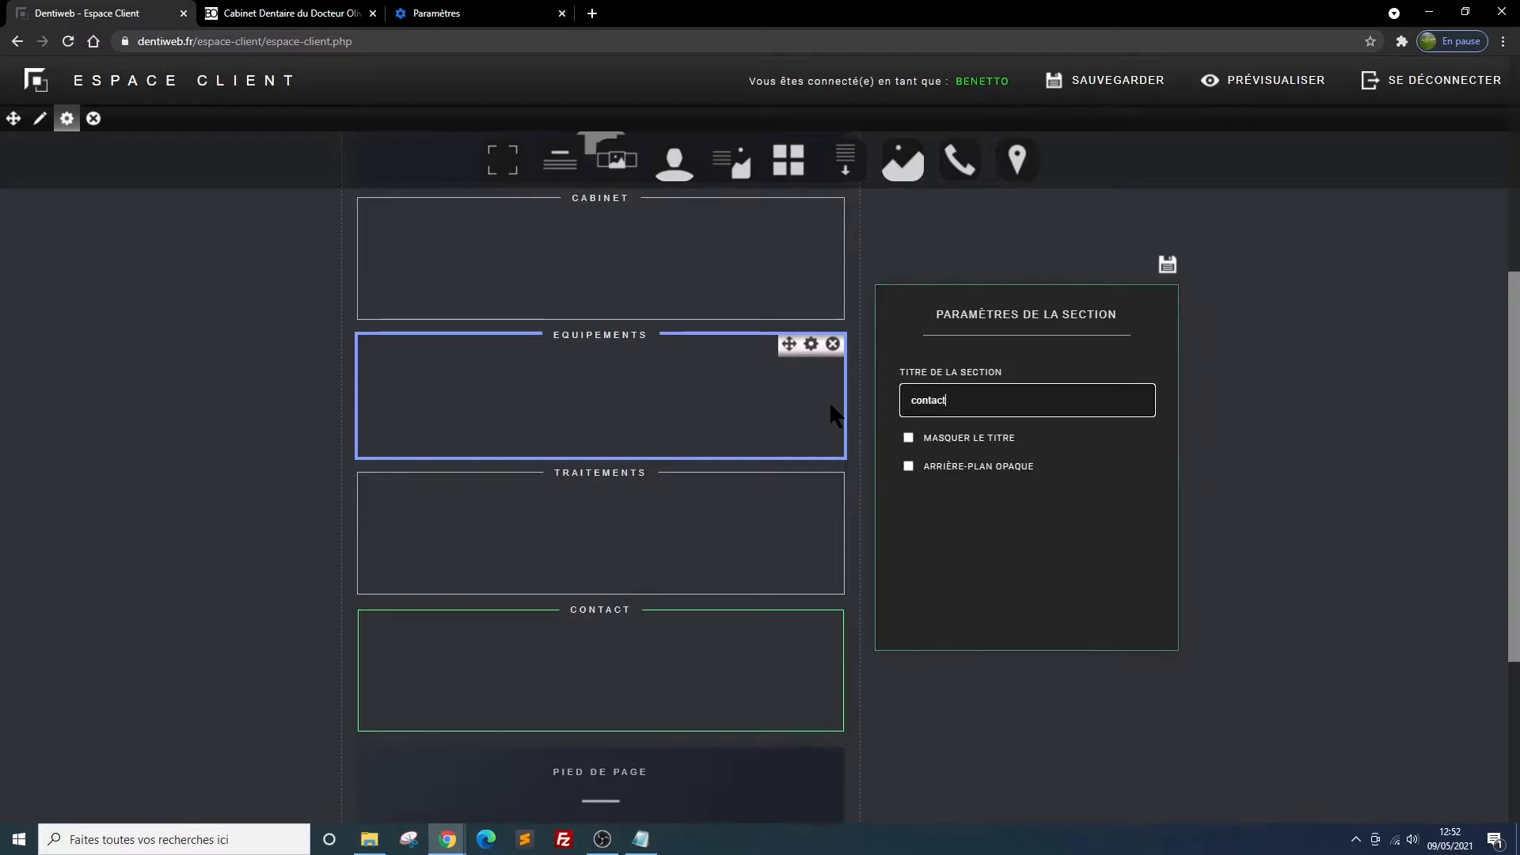
left_click(1069, 94)
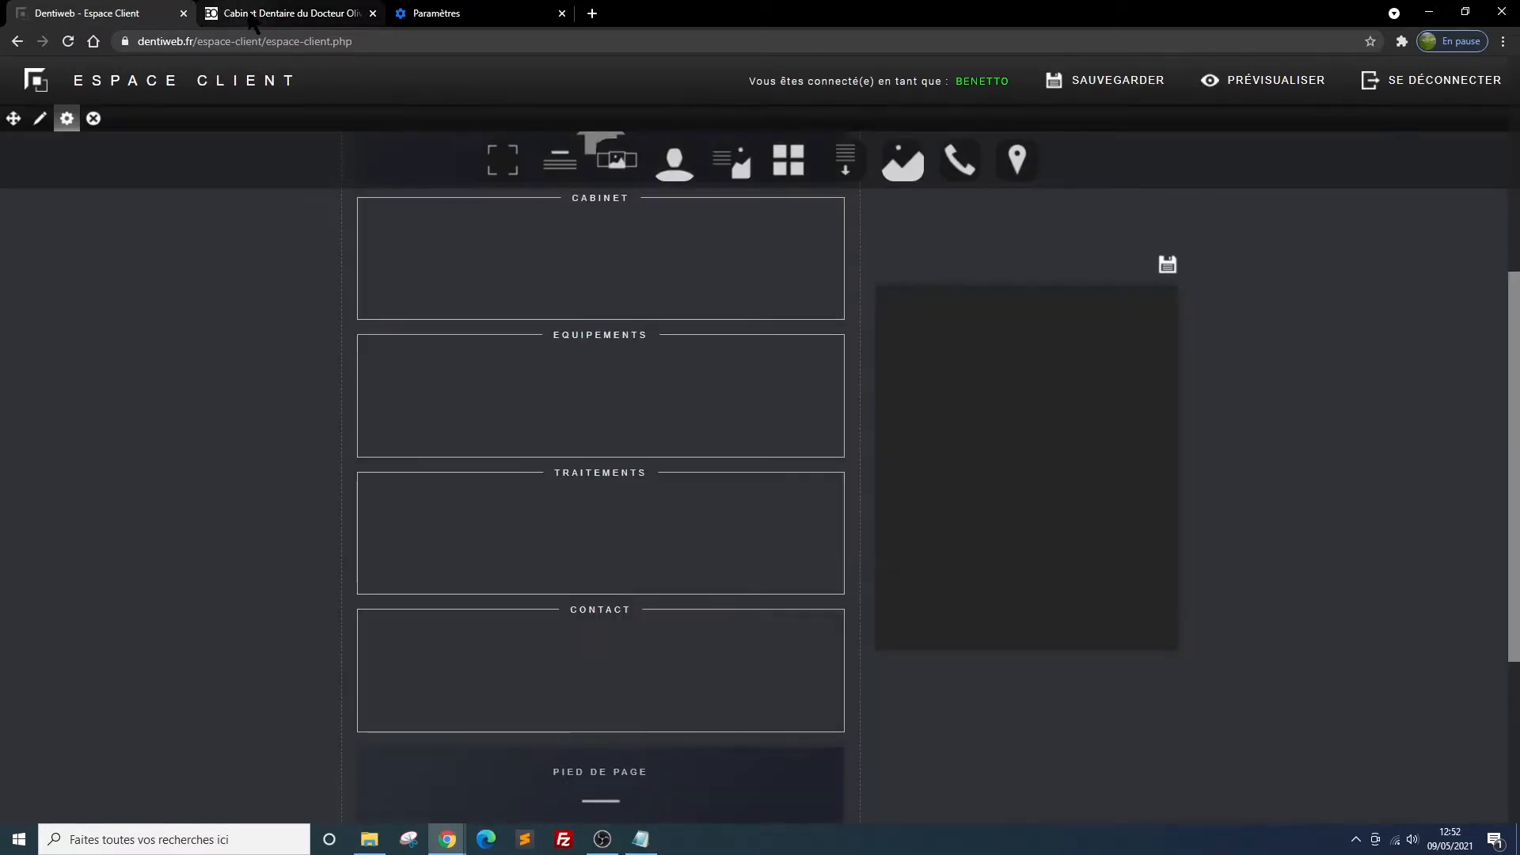
Reload the site preview to check the section titles in the navigation menu, and return to the site editor
left_click(252, 14)
left_click(68, 43)
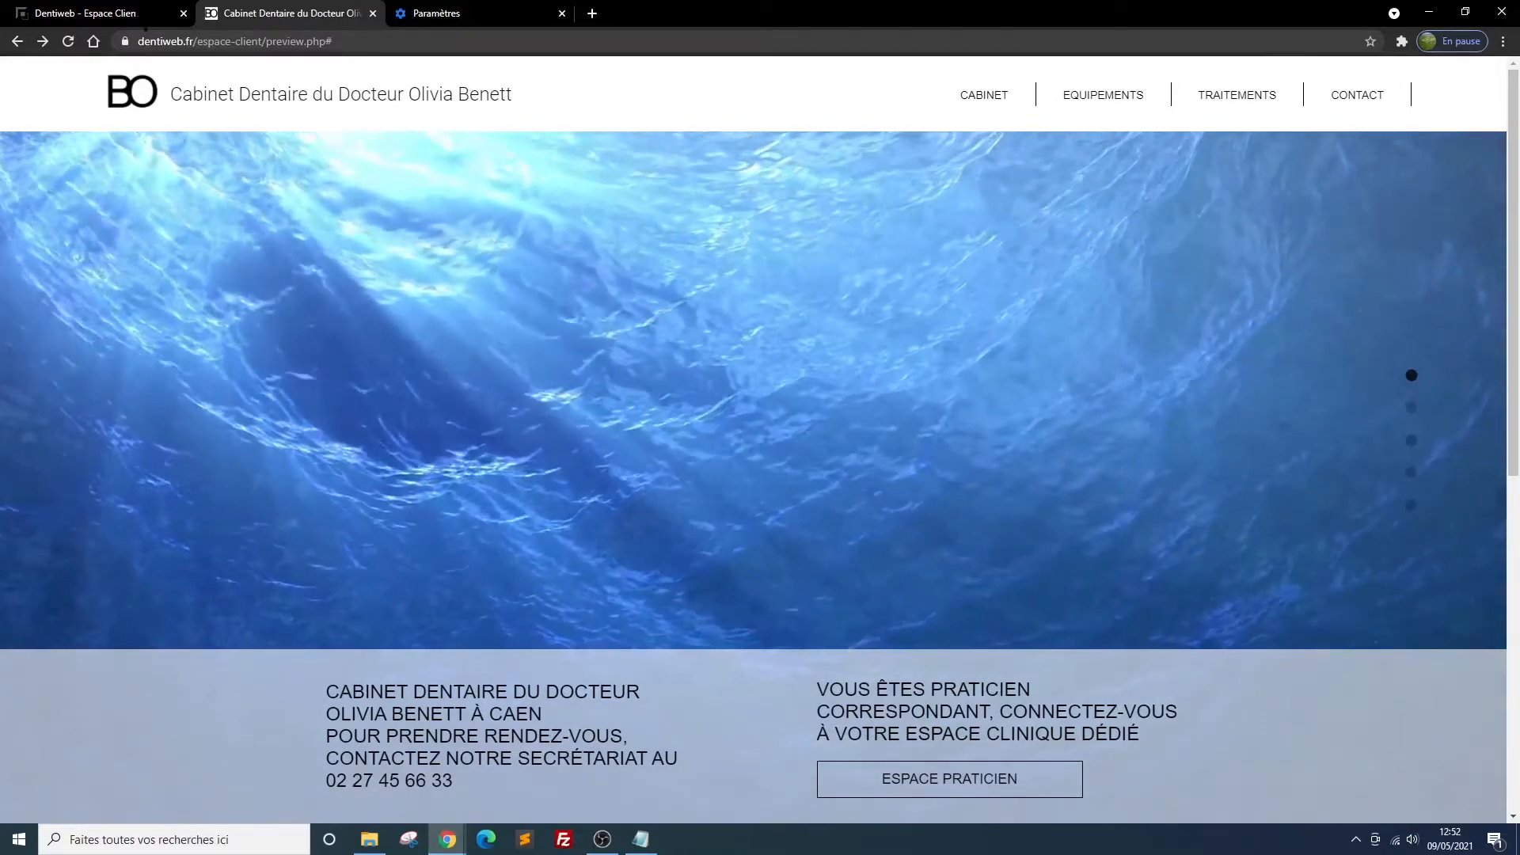
left_click(76, 16)
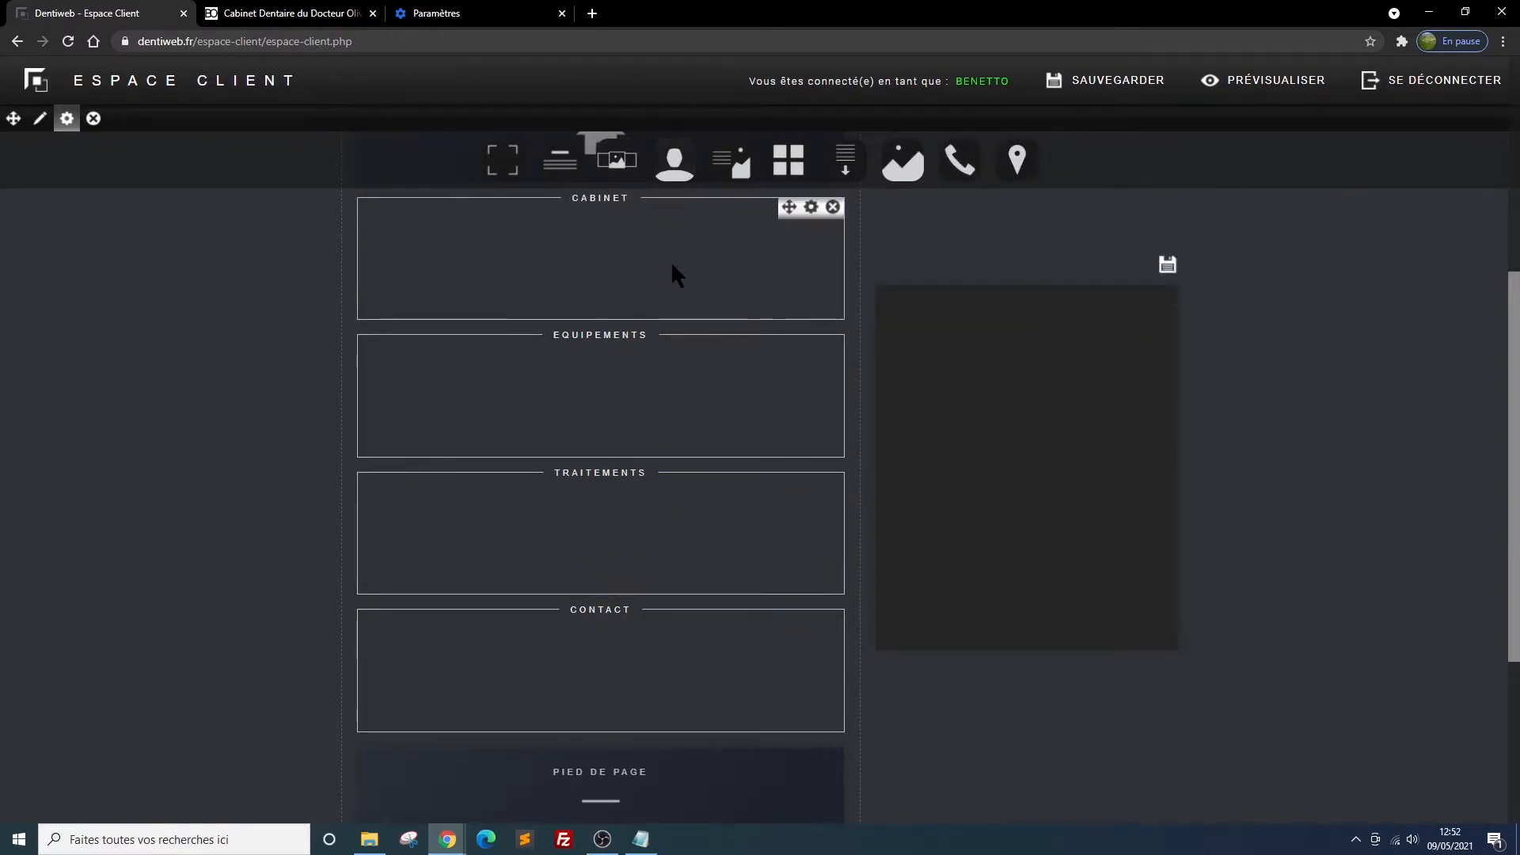
Add a paragraph block inside the Cabinet section, title it "Notre cabinet", and save the block's settings
scroll(712, 332, "up", 1)
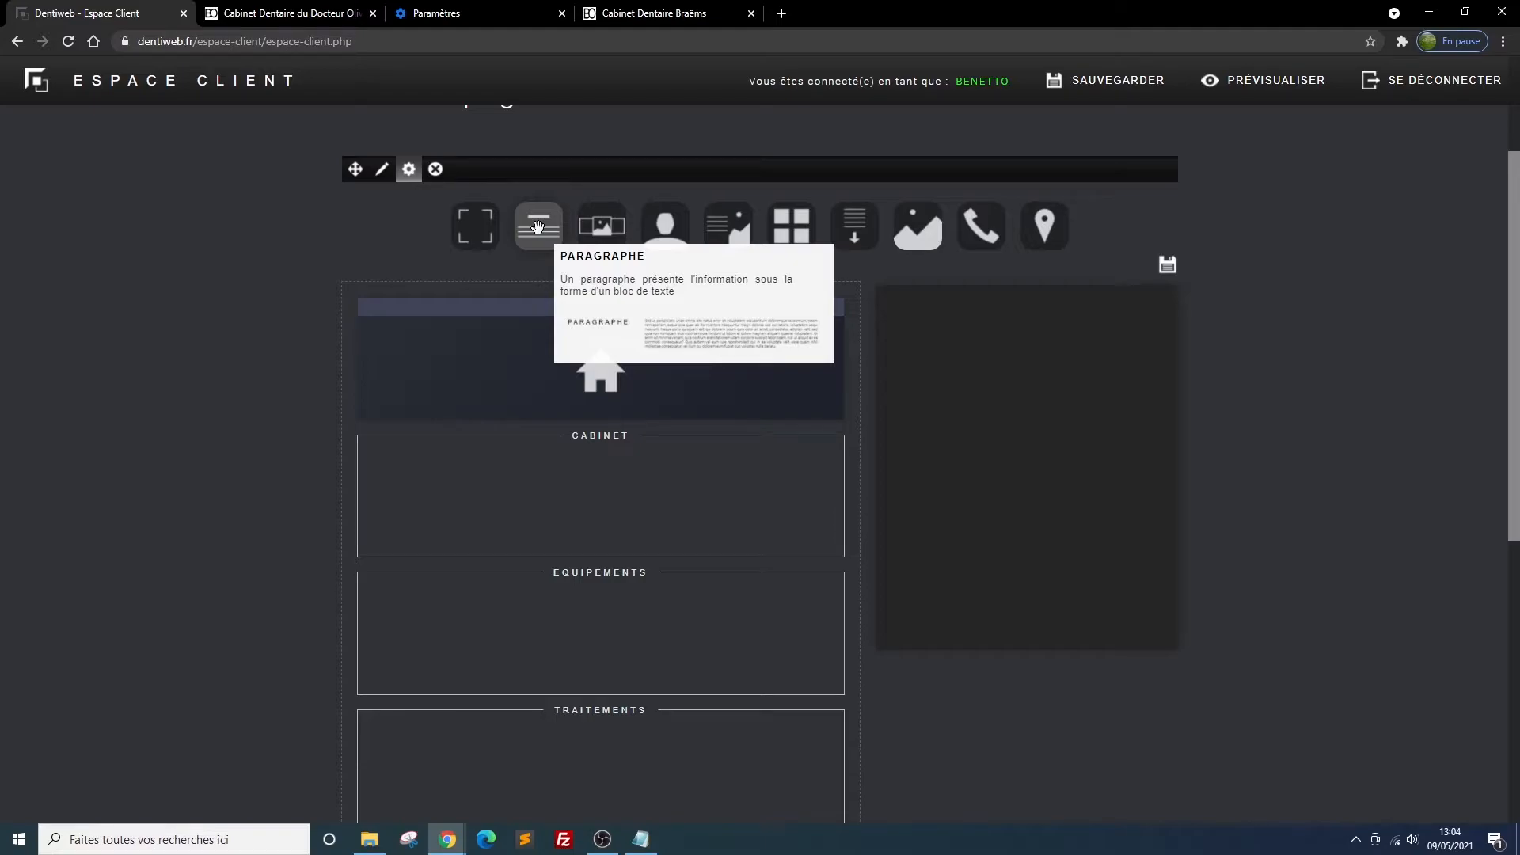
left_click_drag(537, 227, 686, 532)
left_click_drag(622, 518, 605, 512)
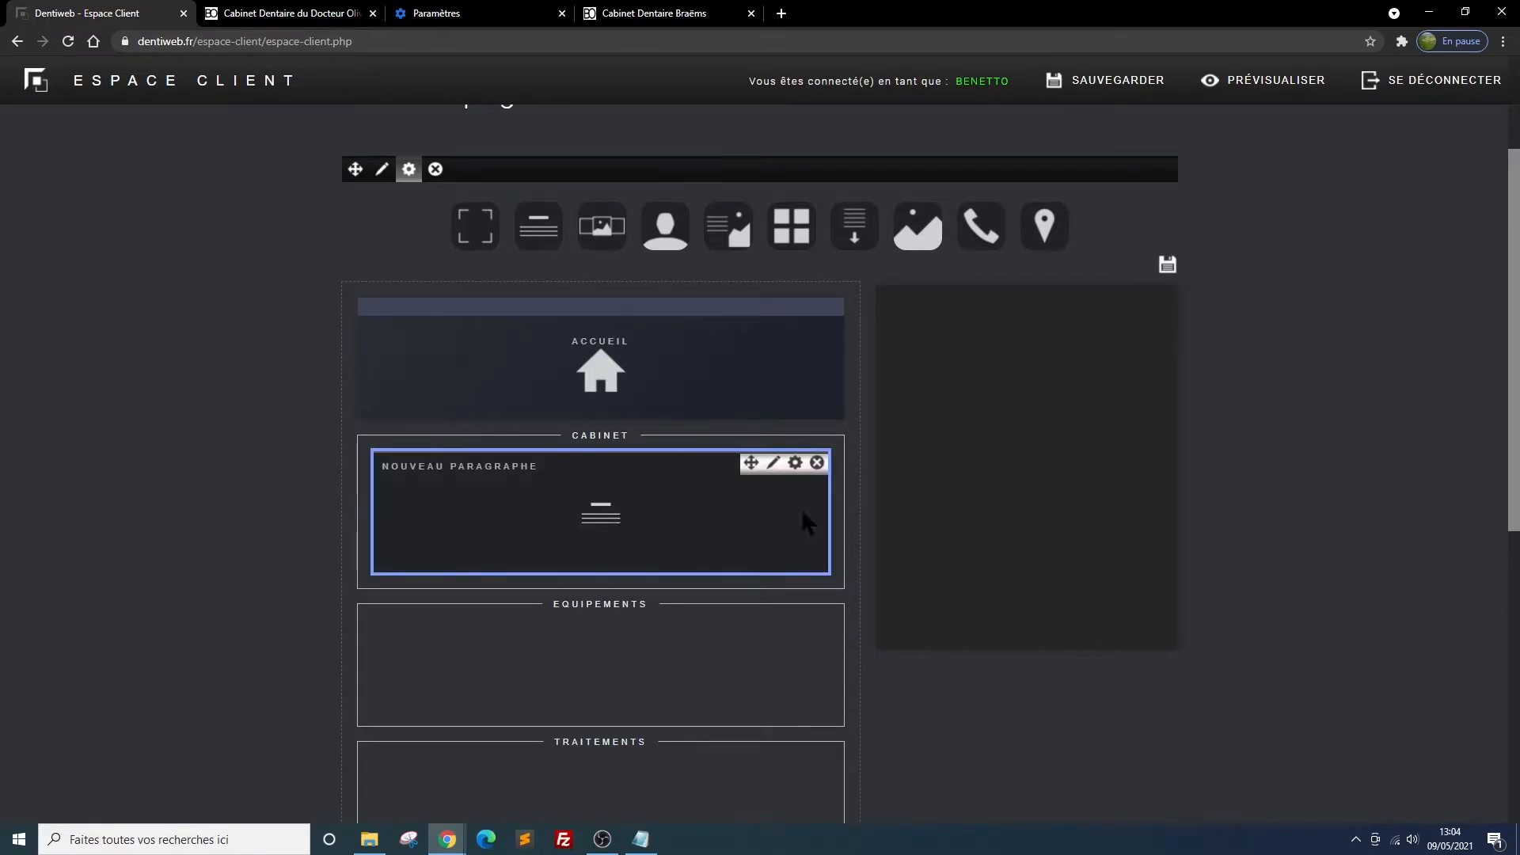
left_click(794, 464)
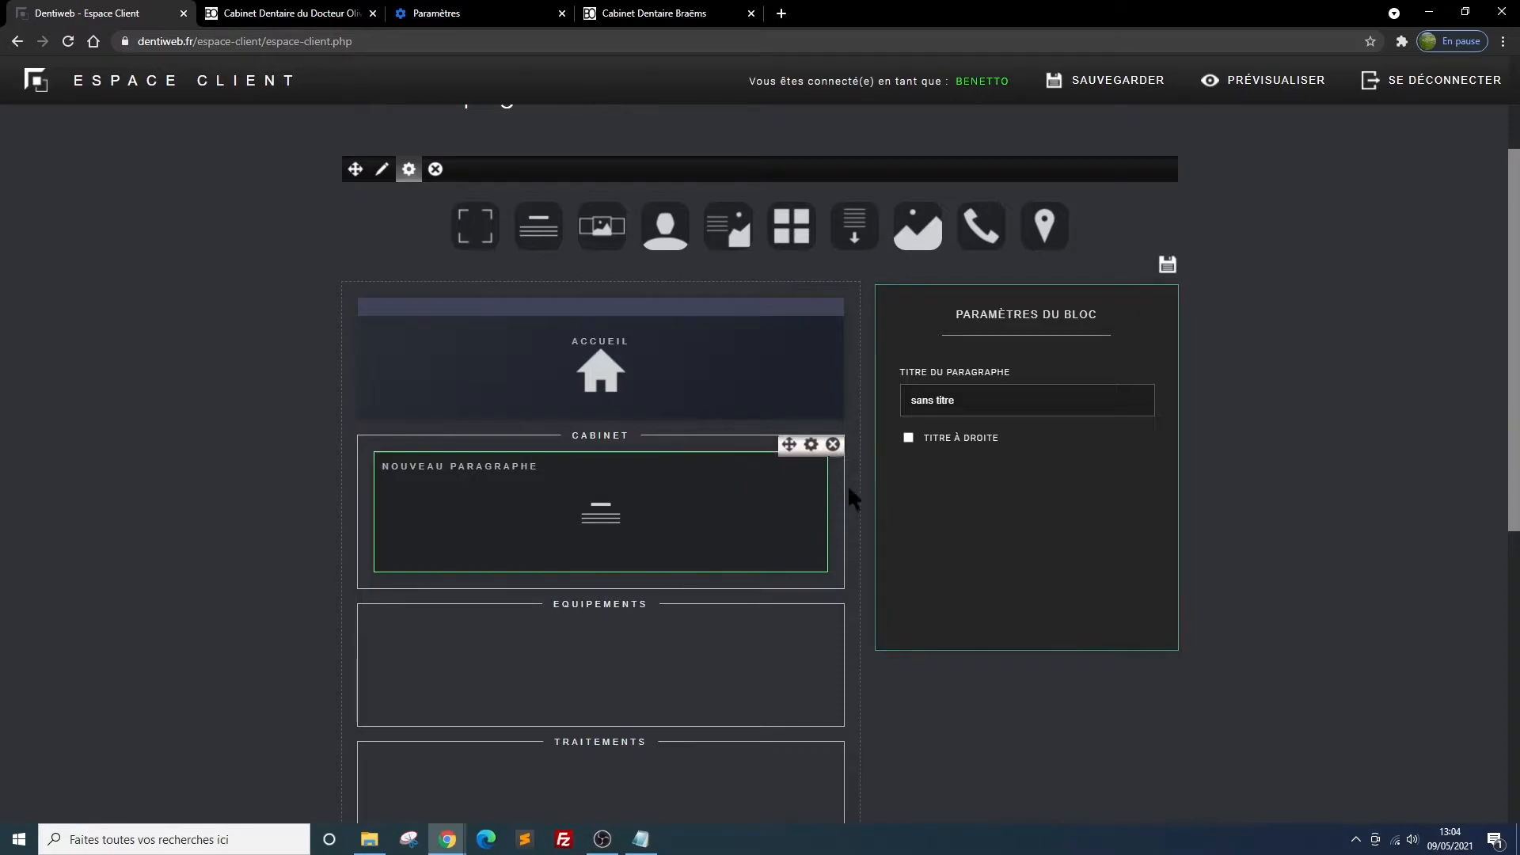
left_click(976, 397)
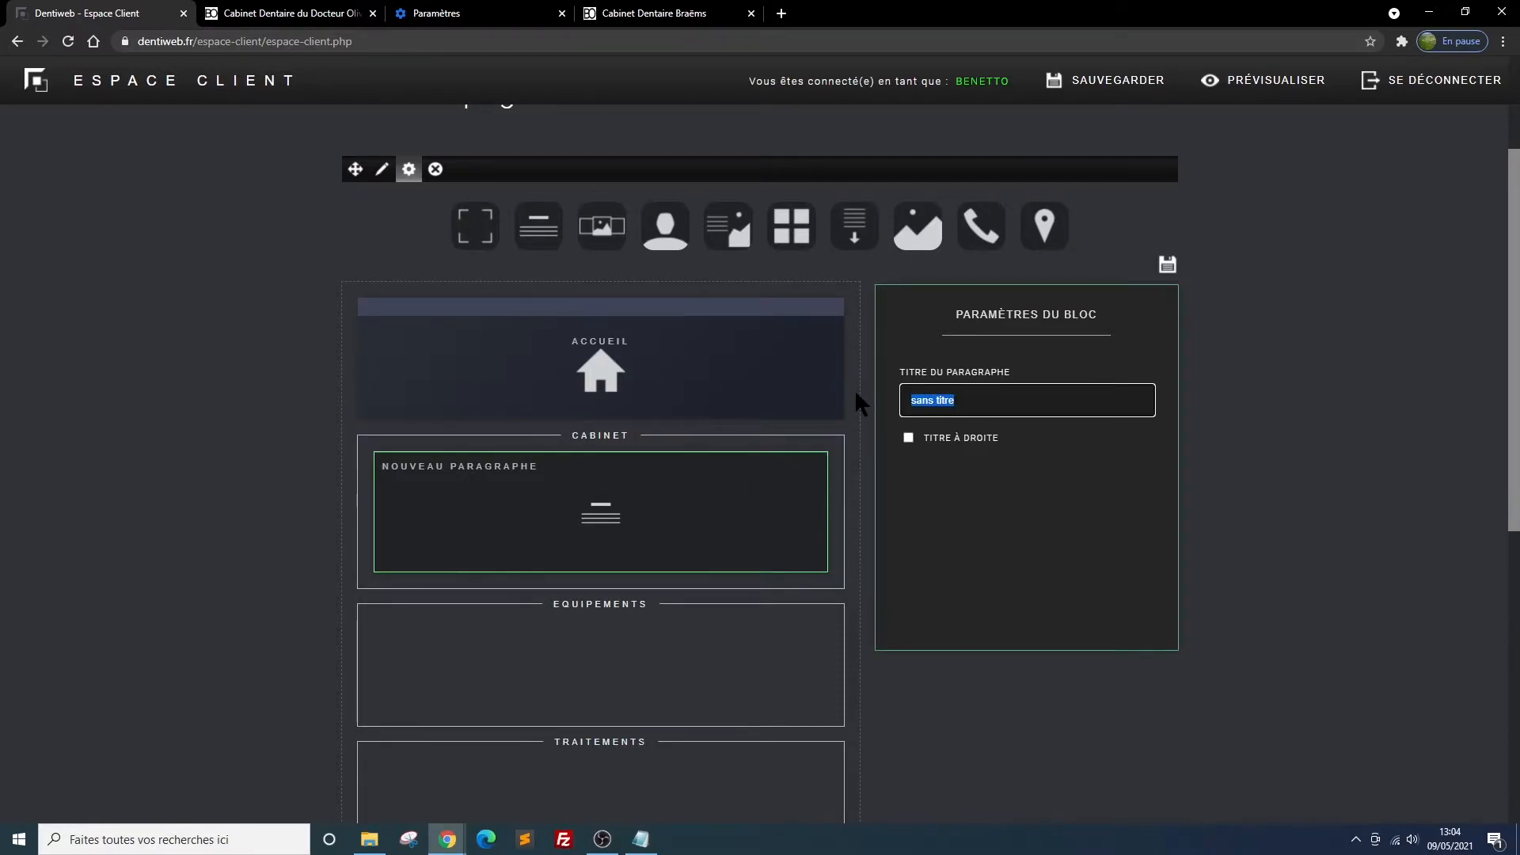
type("Notre cabinet")
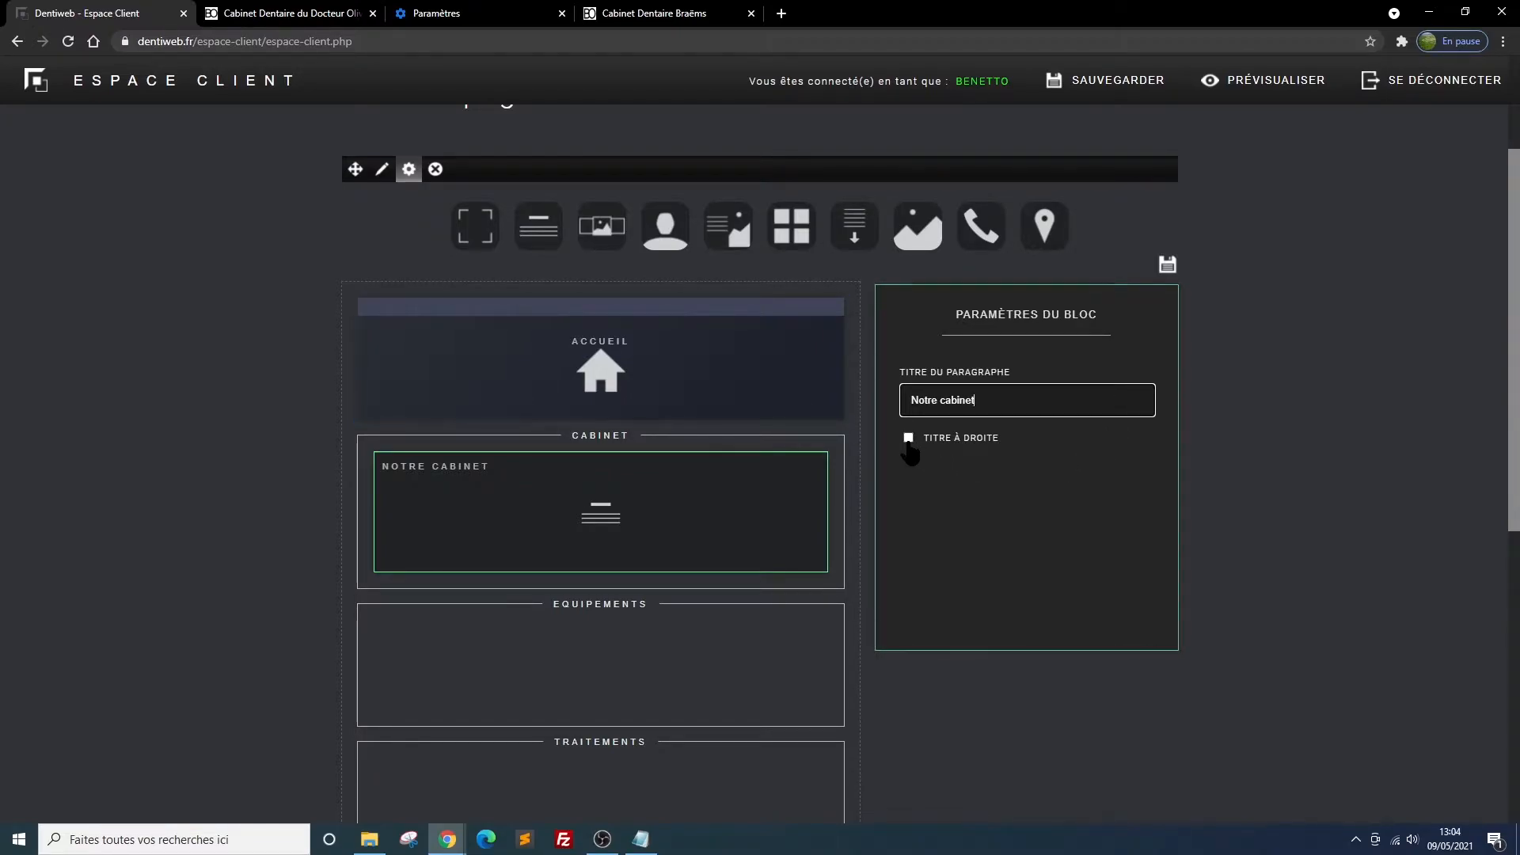
left_click(1168, 267)
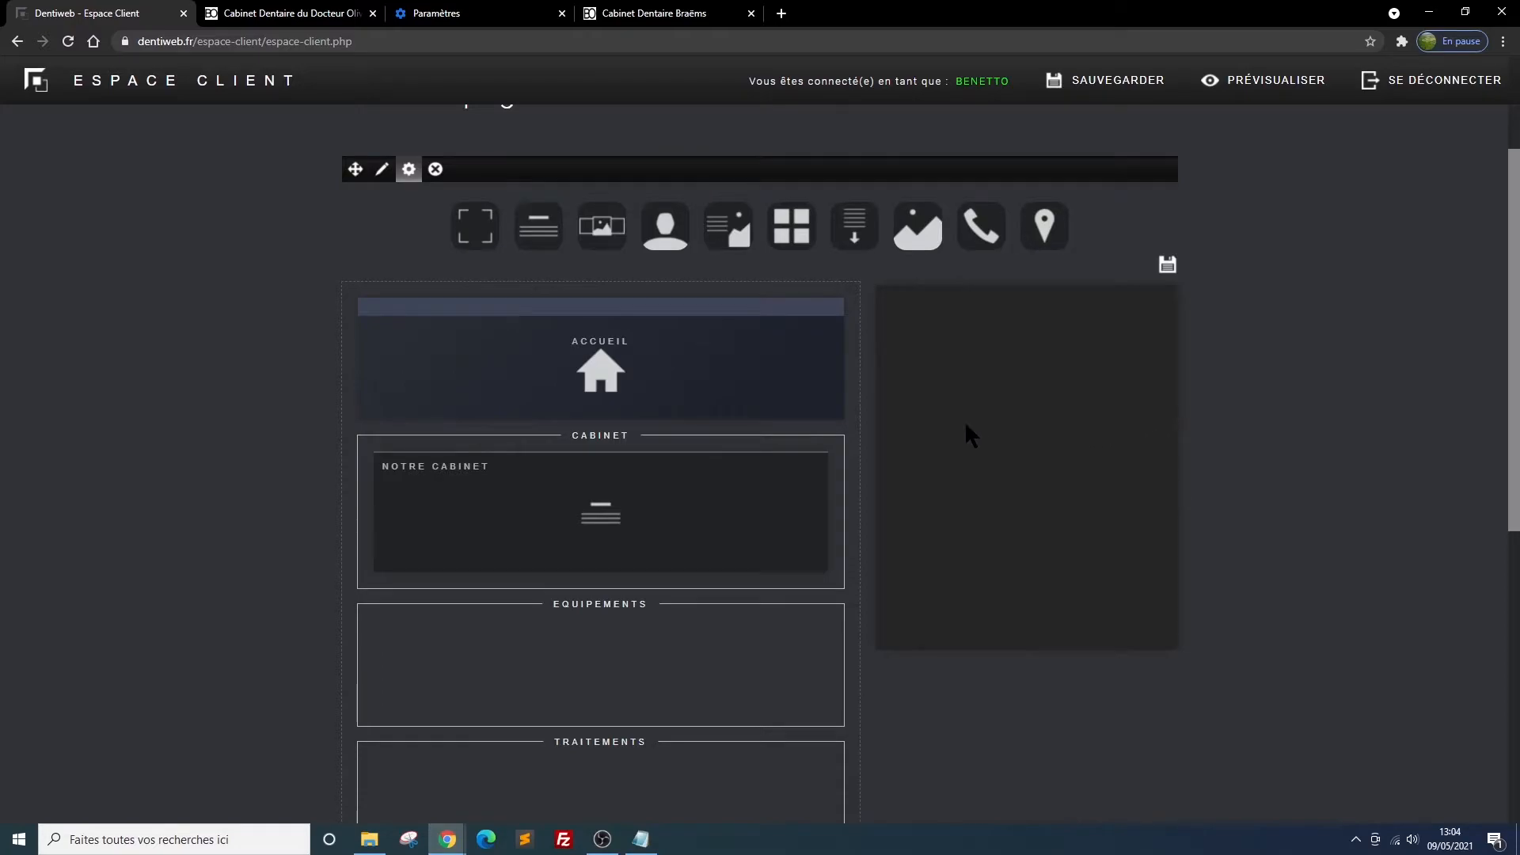
Open the Notre cabinet paragraph's content for editing and enter "Notre cabinet" as its heading
mouse_move(752, 508)
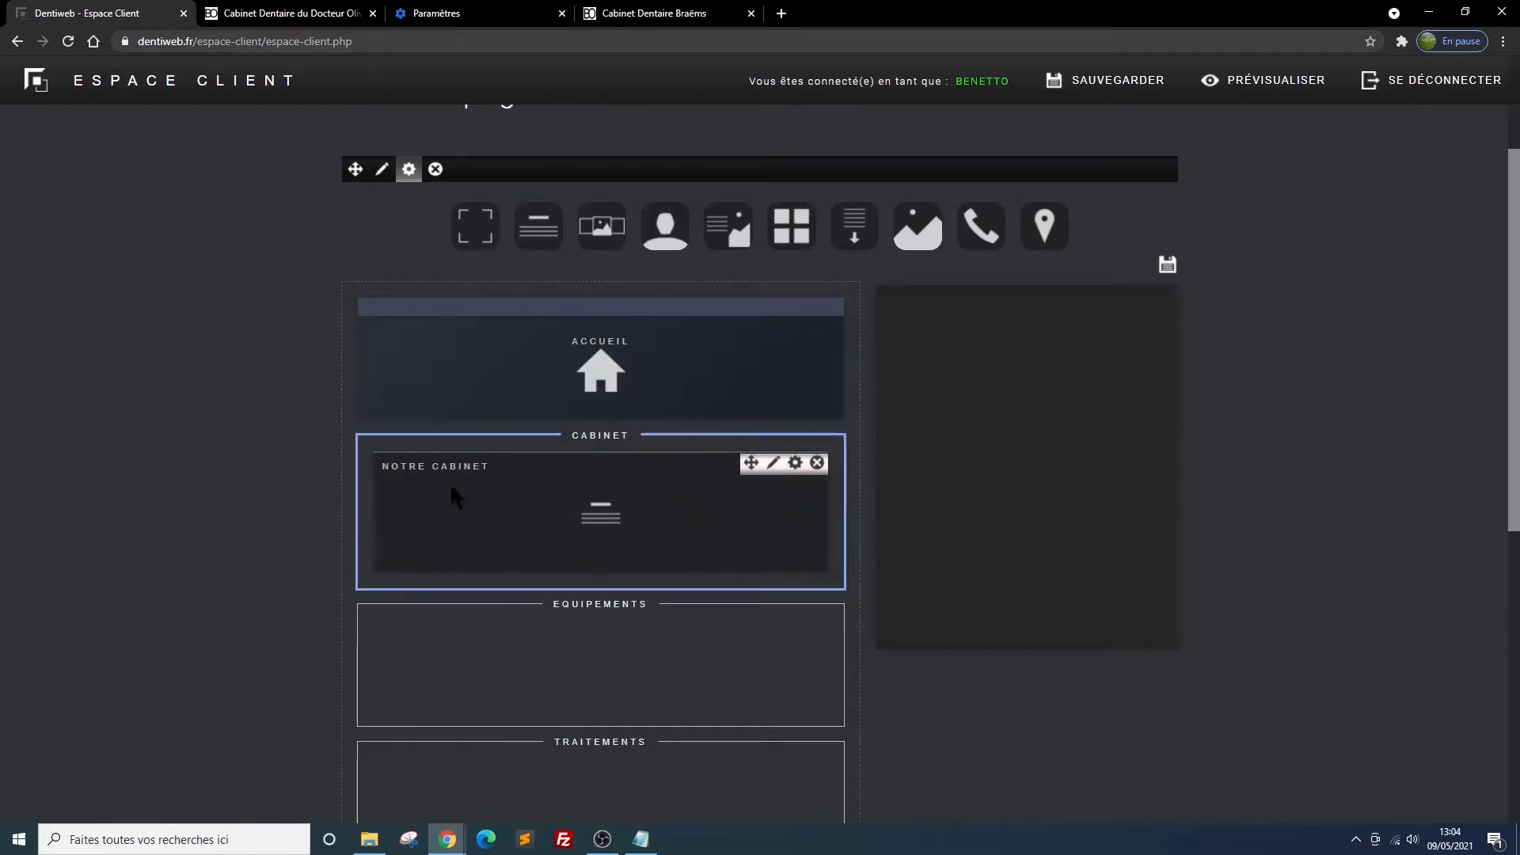
left_click(771, 465)
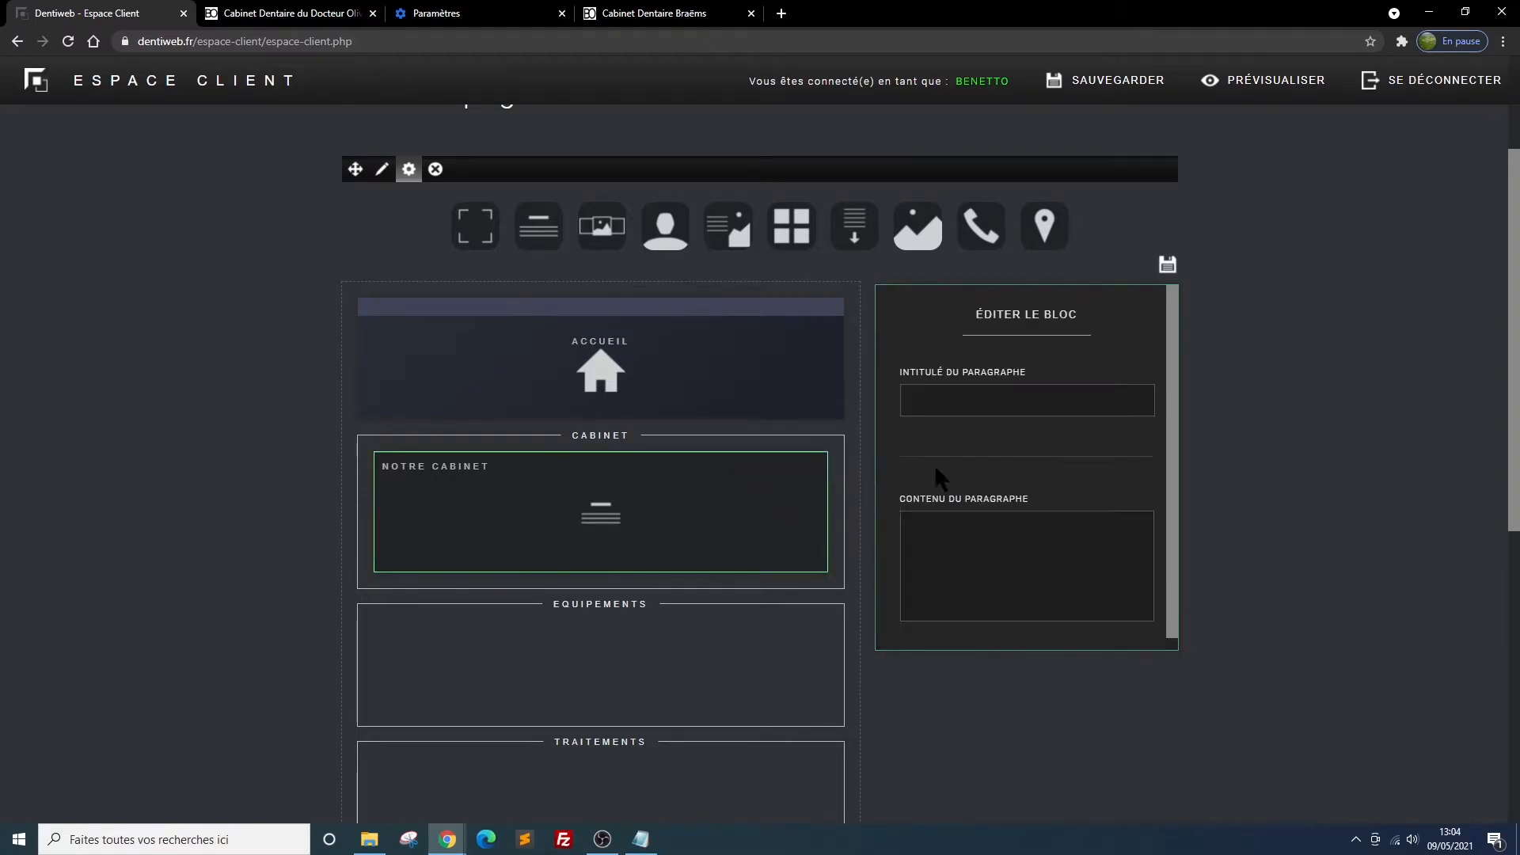
left_click(931, 402)
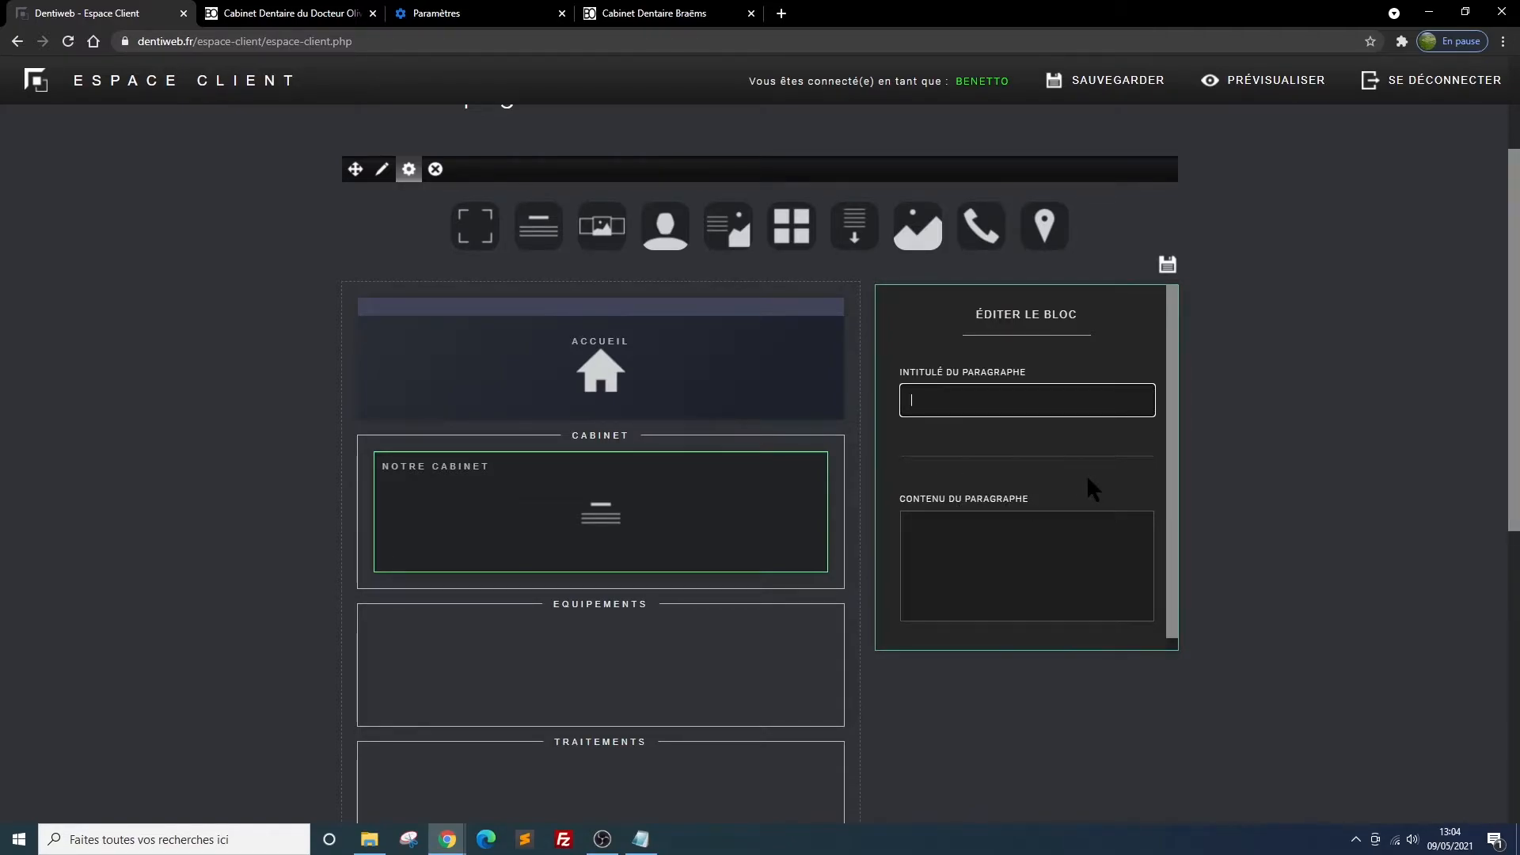
type("Notre cabinet")
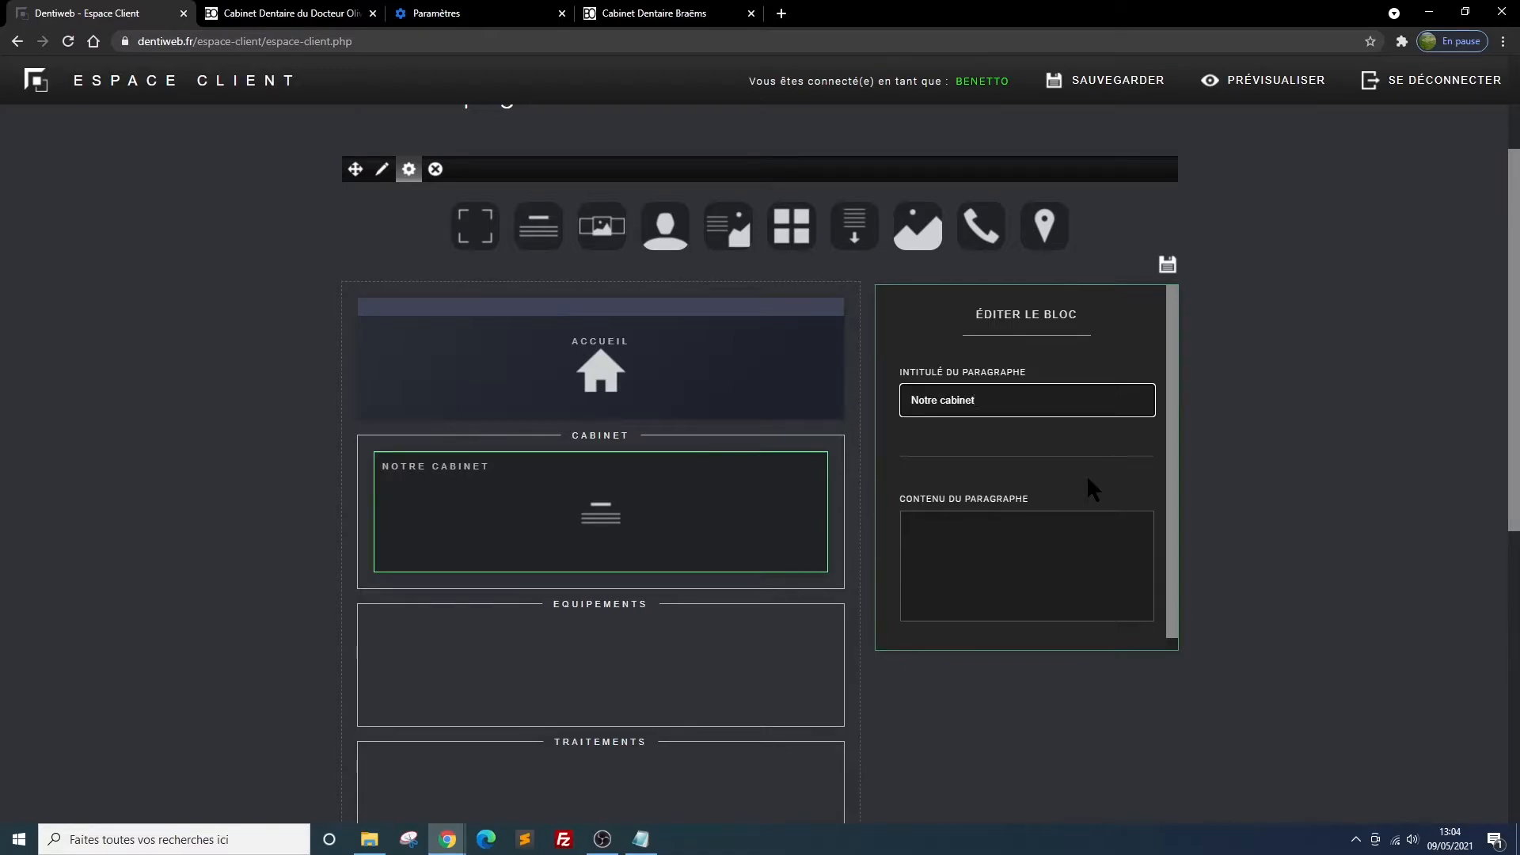
Paste the practice's welcome text starting "Bienvenue sur le site web de notre cabinet" as the paragraph's content
left_click(942, 539)
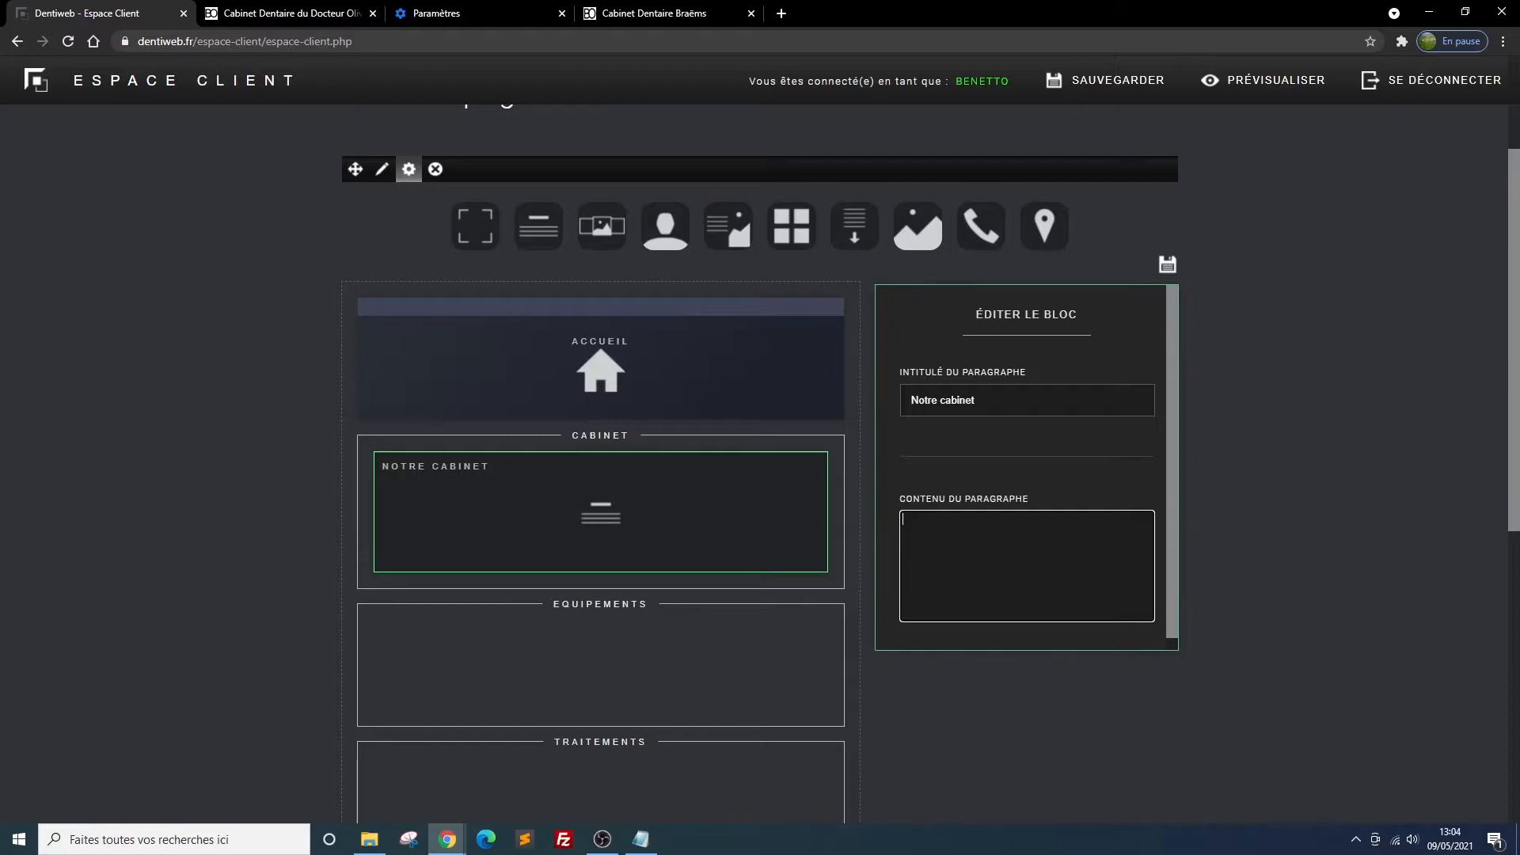
key("alt+Tab")
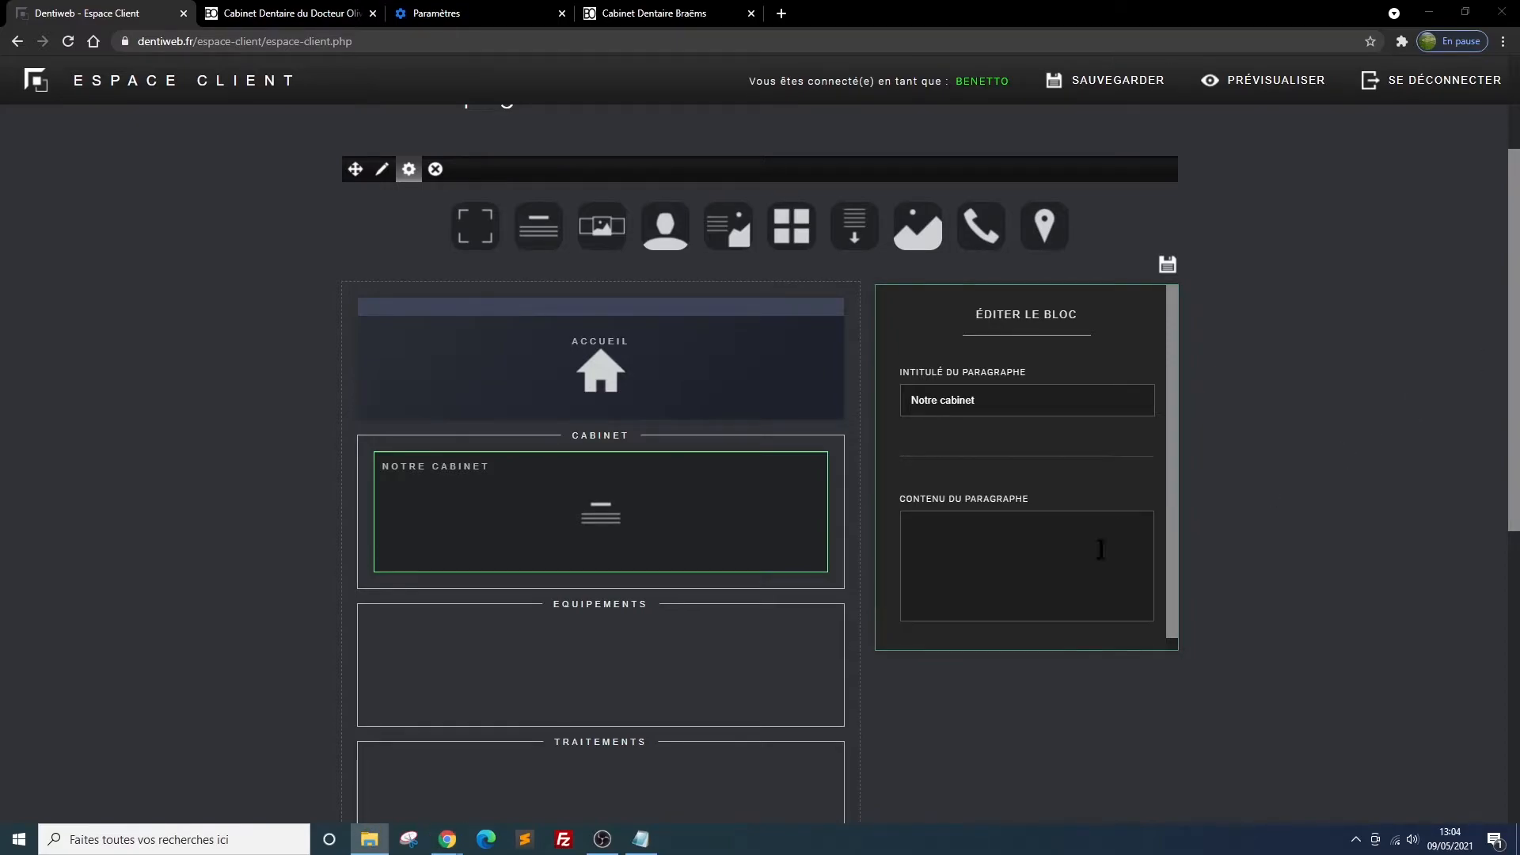
left_click(988, 529)
type("-")
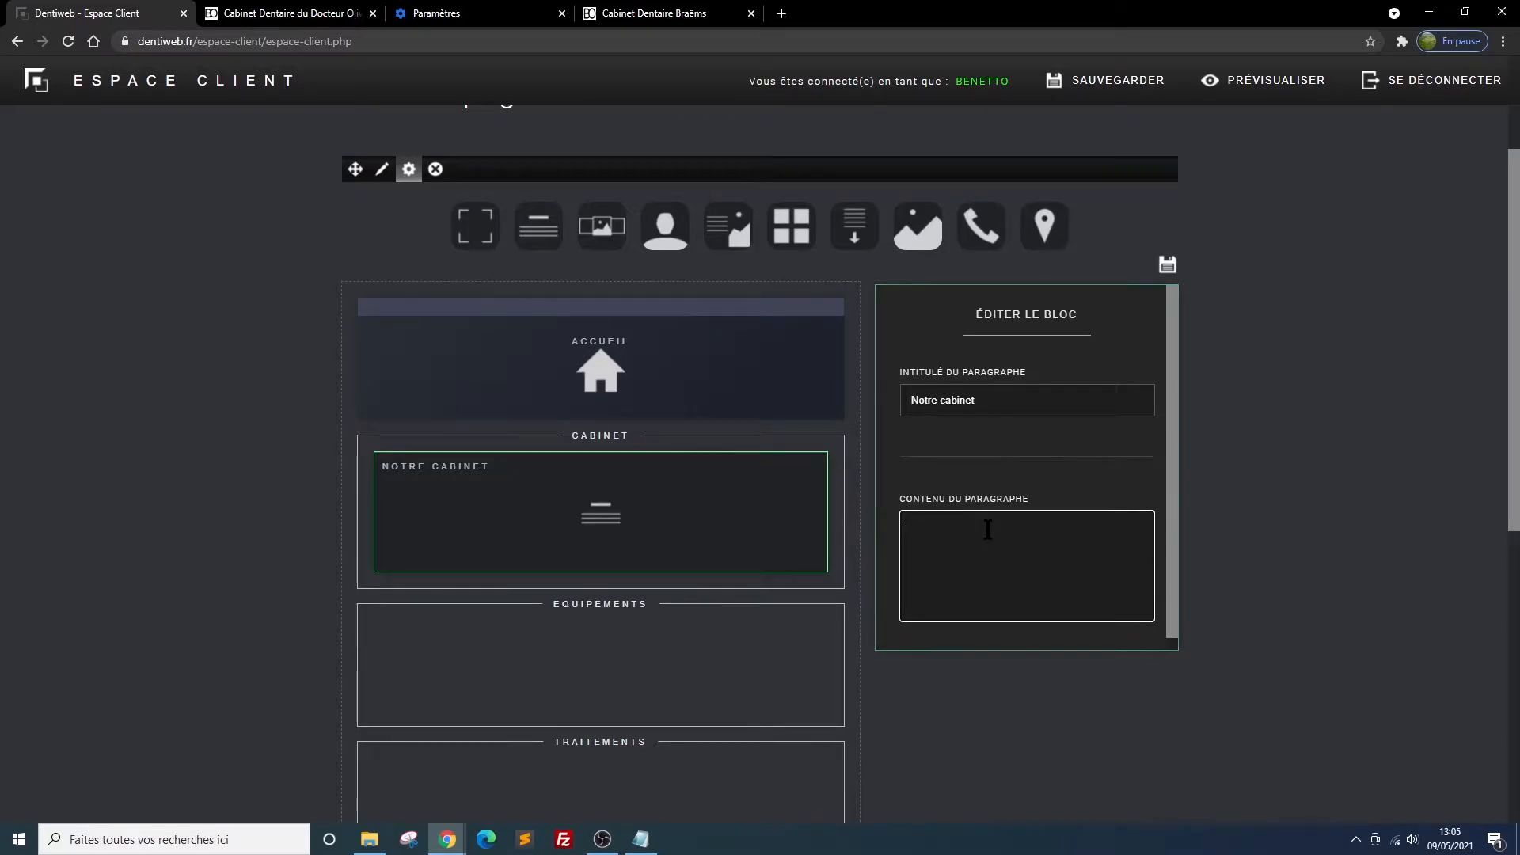
key("ctrl+v")
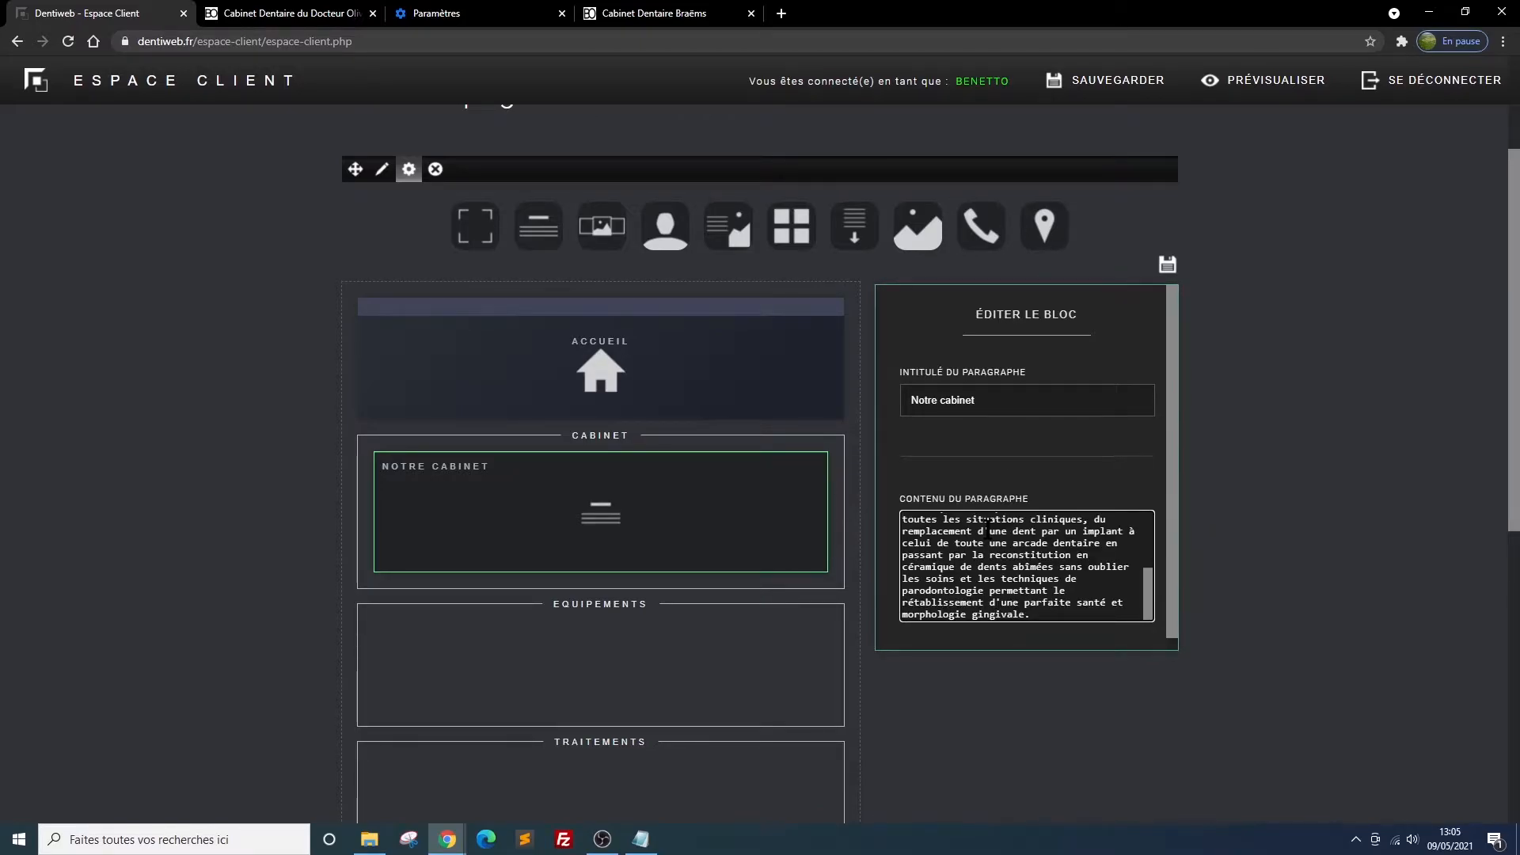
Remove the blank line after the first sentence of the paragraph's content and save the block
scroll(1052, 566, "up", 5)
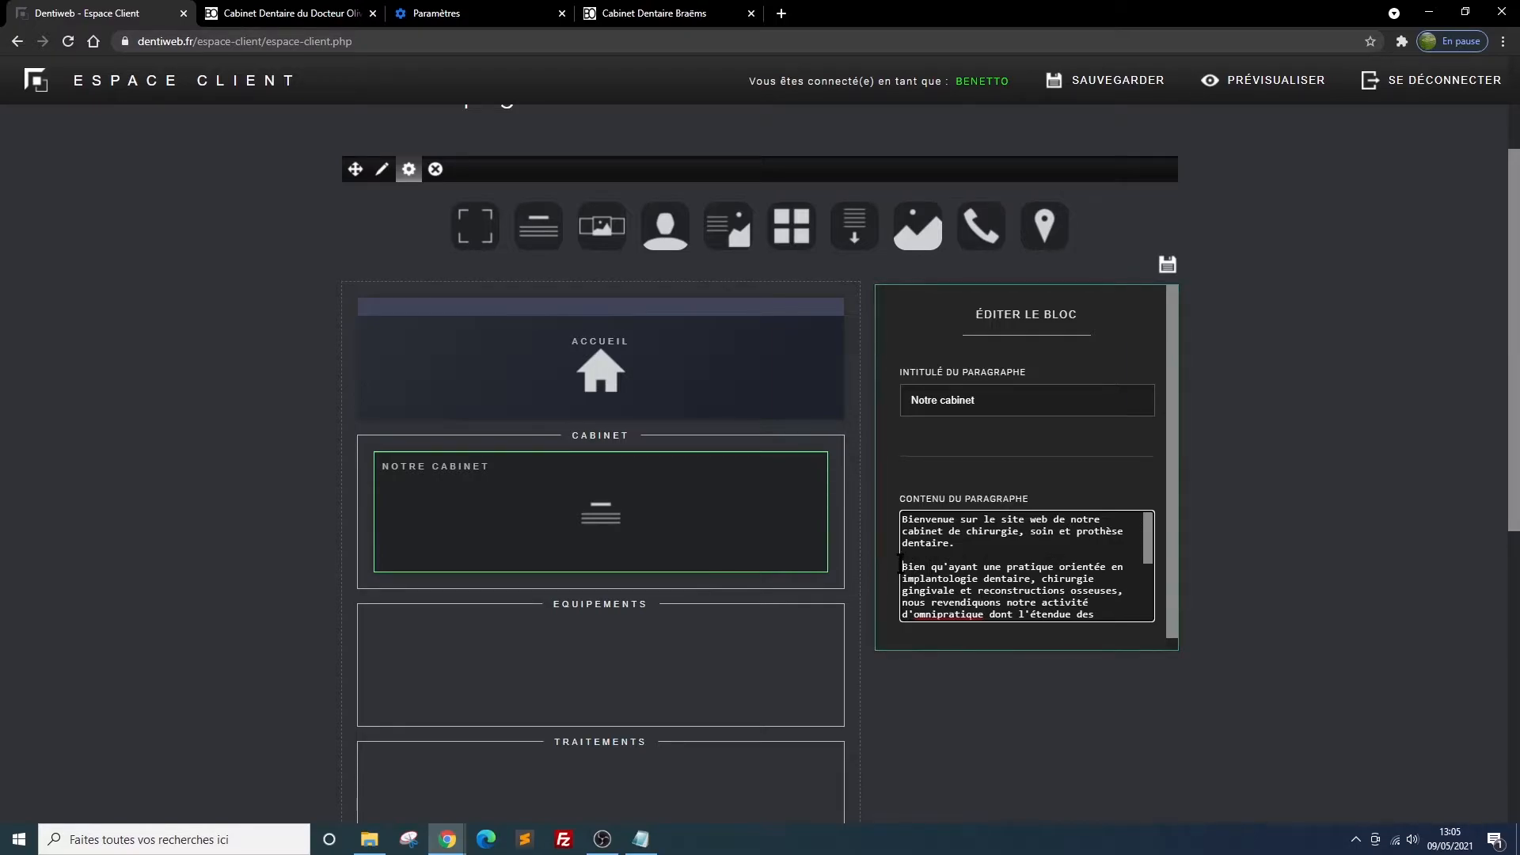
left_click(993, 555)
key("Delete")
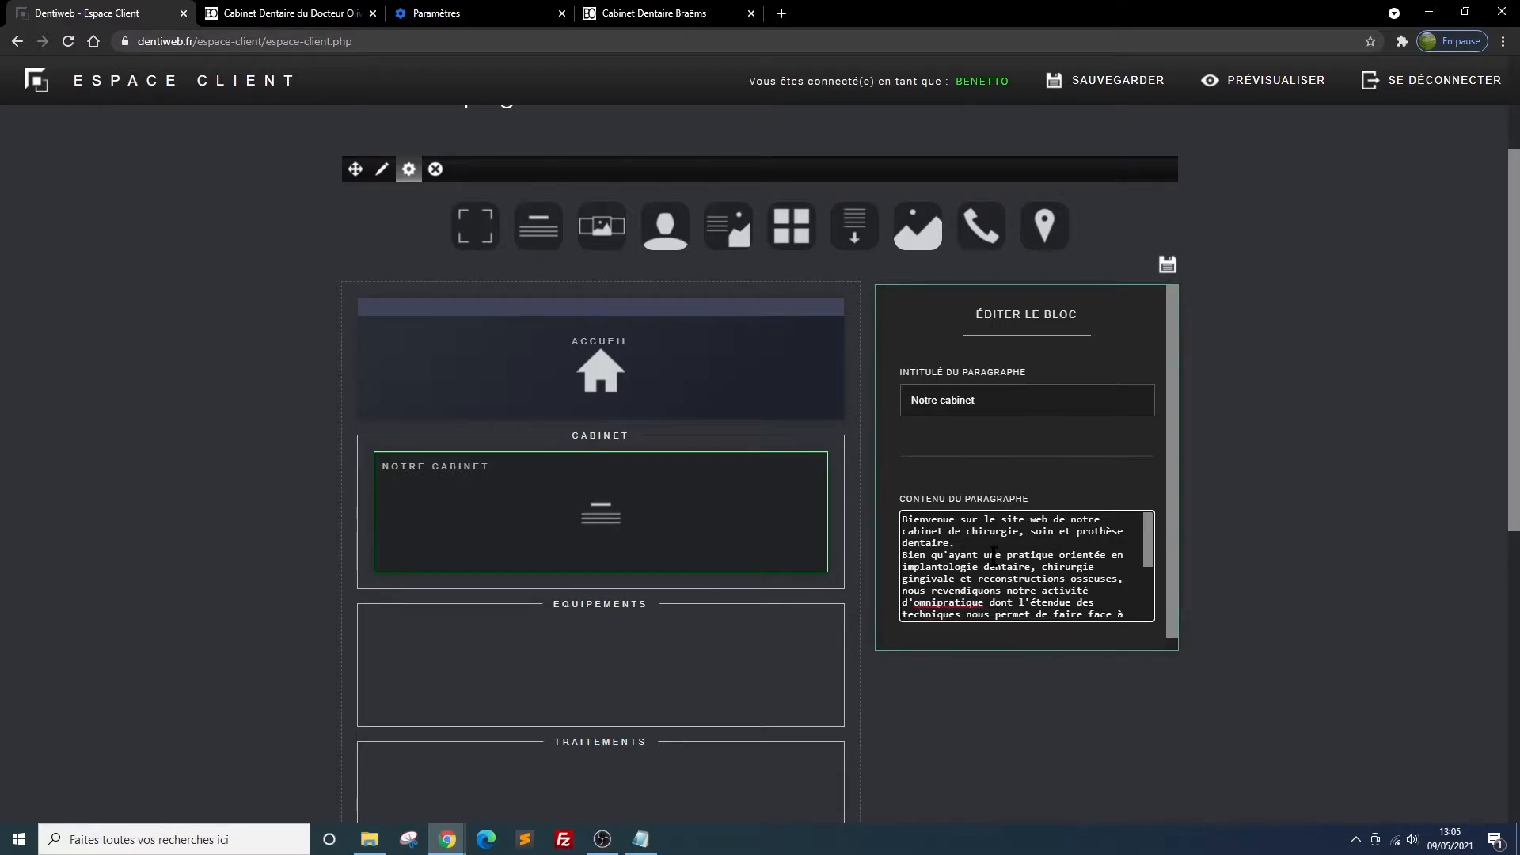
left_click(1167, 266)
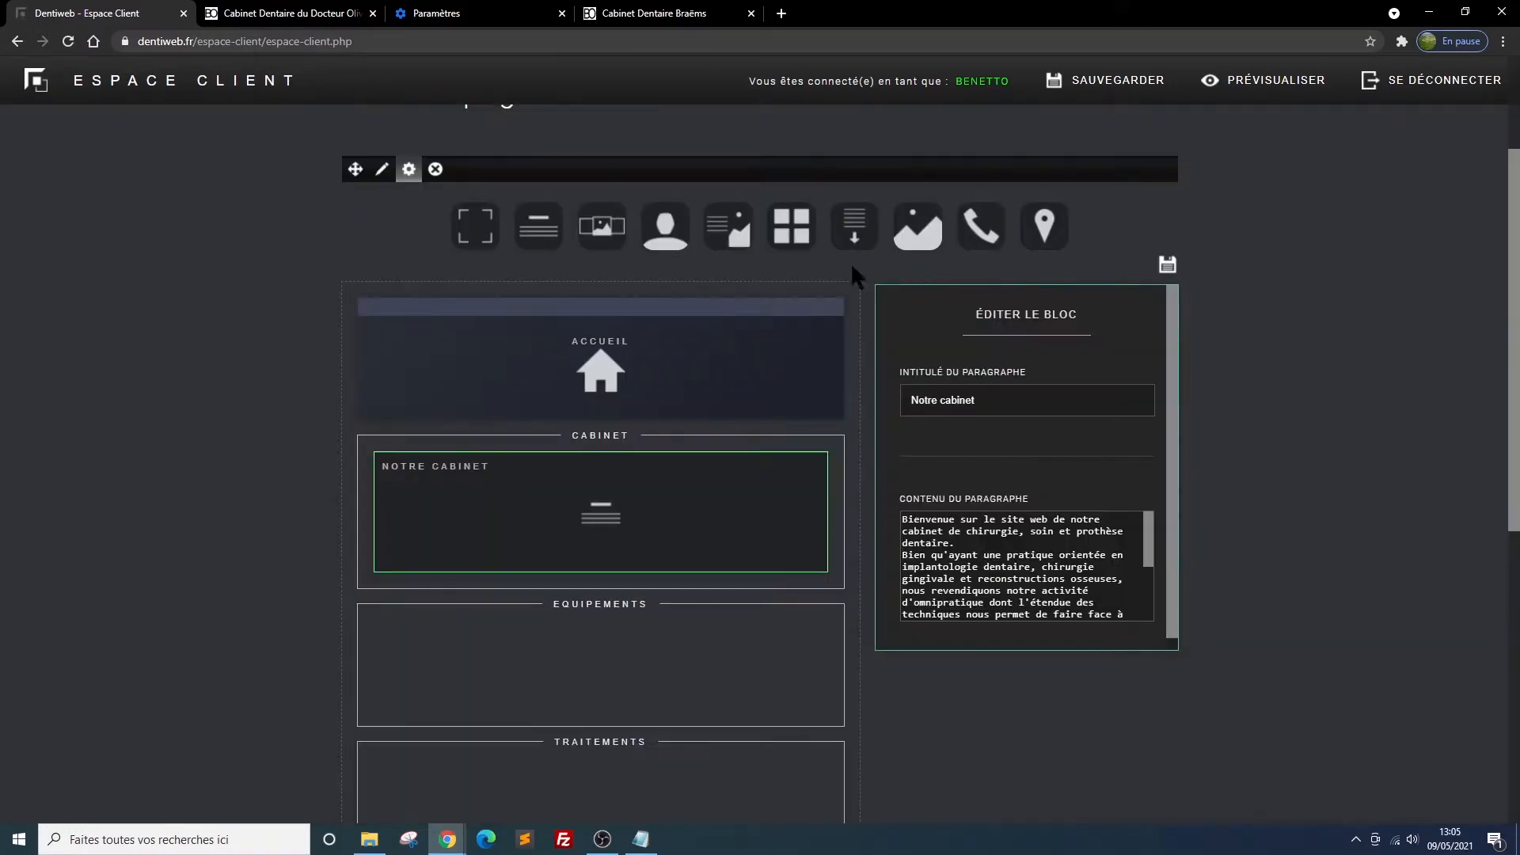
Reload the site preview and examine how the Notre cabinet paragraph is laid out in the Cabinet section
left_click(243, 17)
left_click(68, 41)
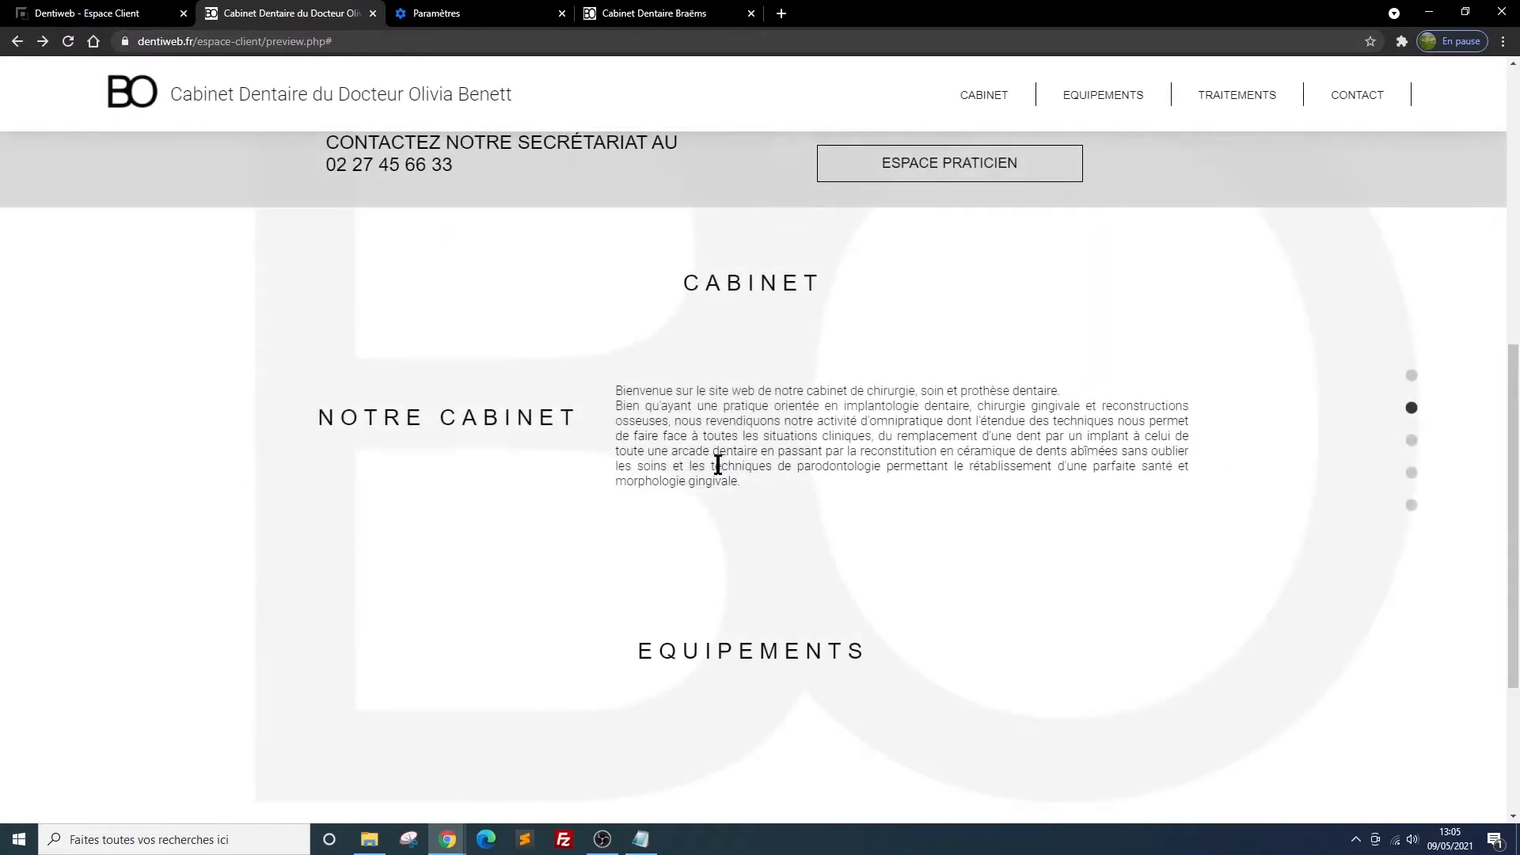
scroll(766, 316, "up", 2)
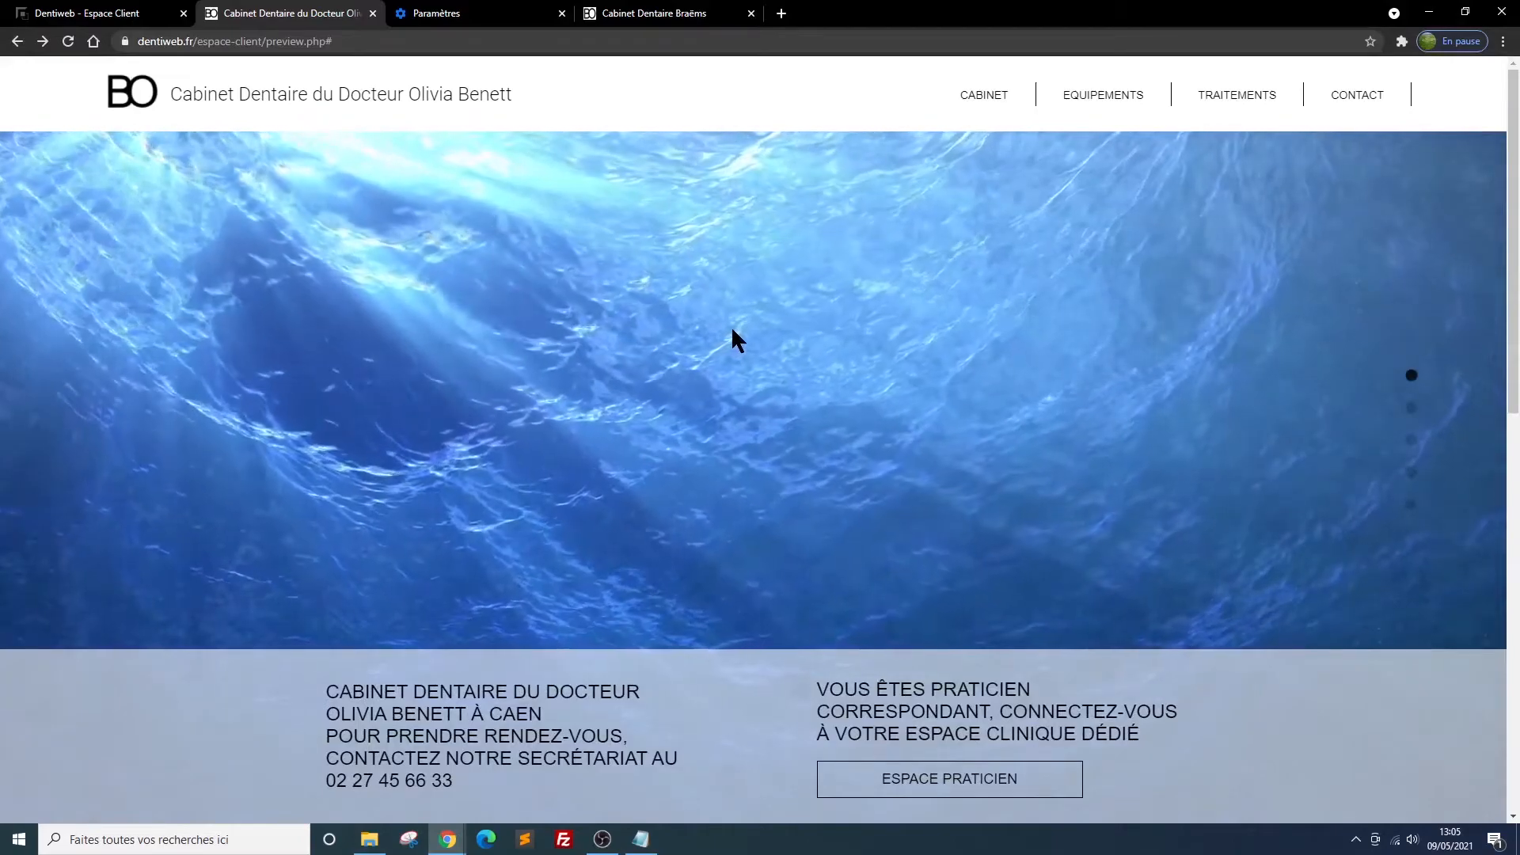
scroll(733, 330, "down", 3)
scroll(733, 329, "down", 6)
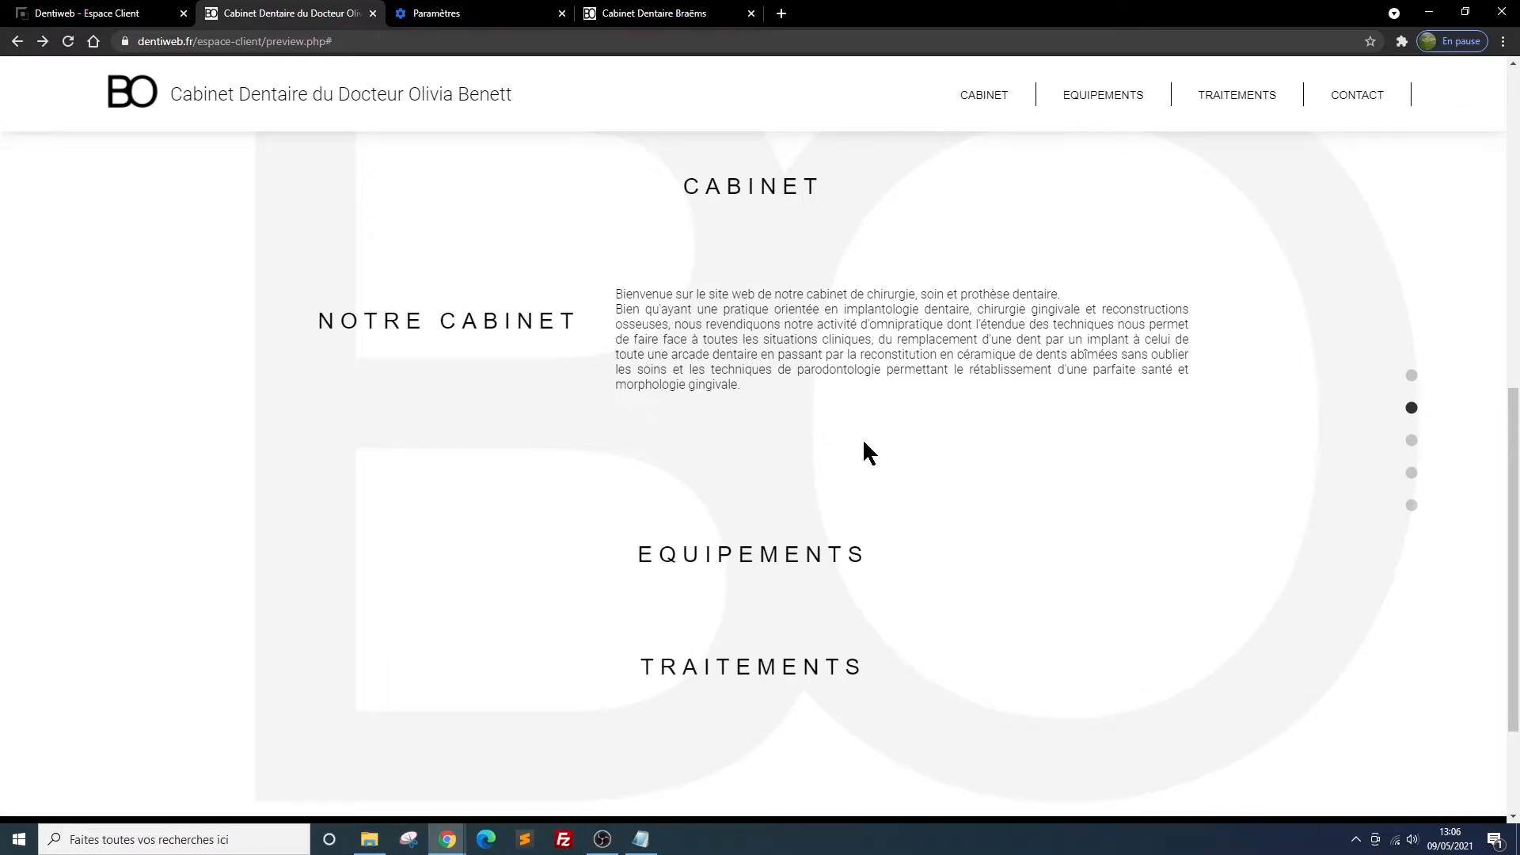
scroll(870, 452, "up", 1)
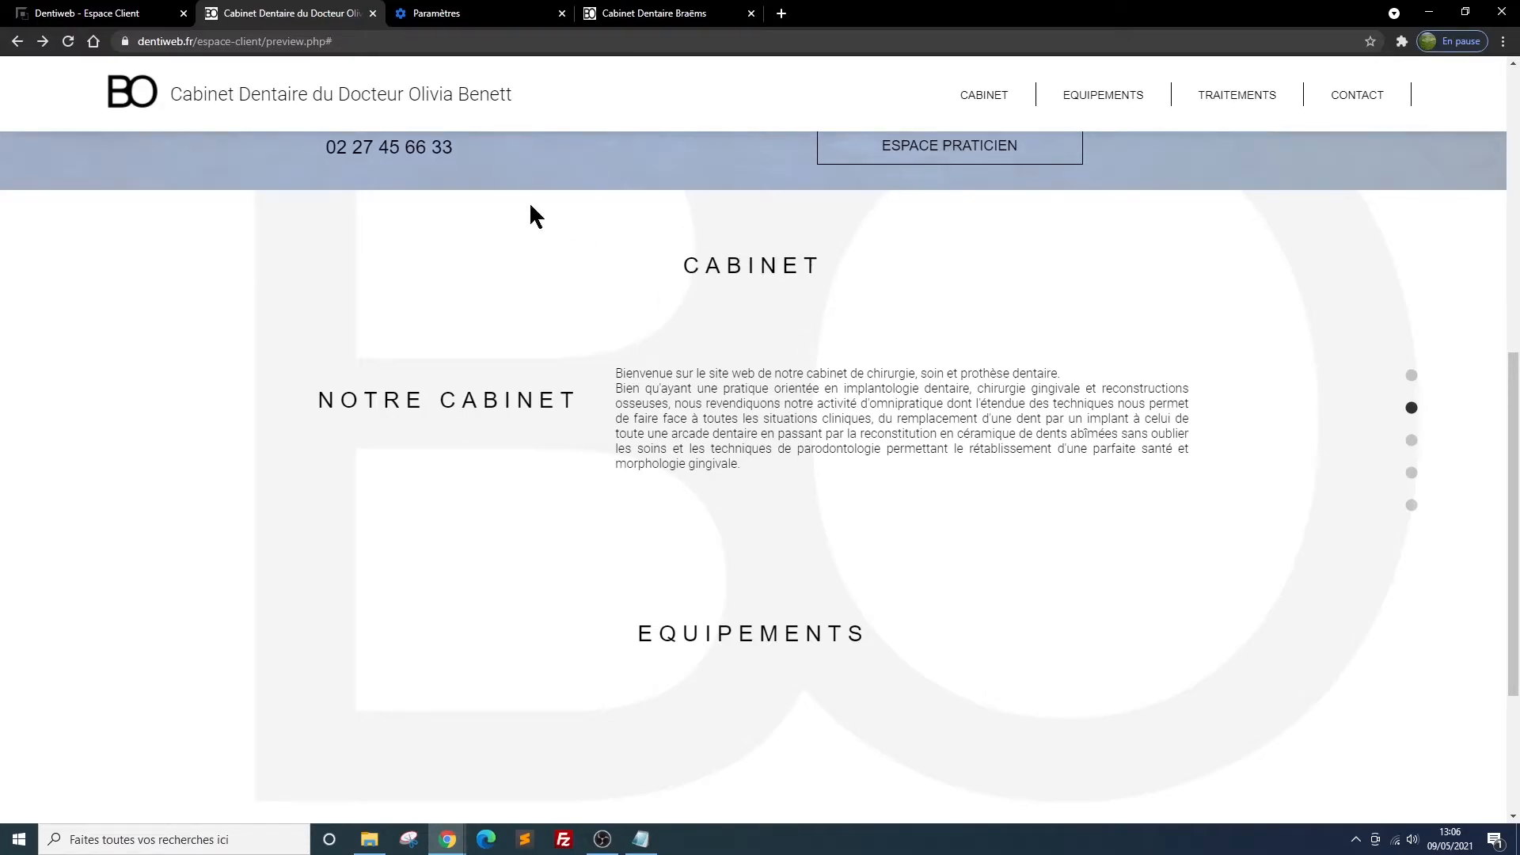
Hide the Cabinet section's title on the site and save the section's settings
left_click(99, 14)
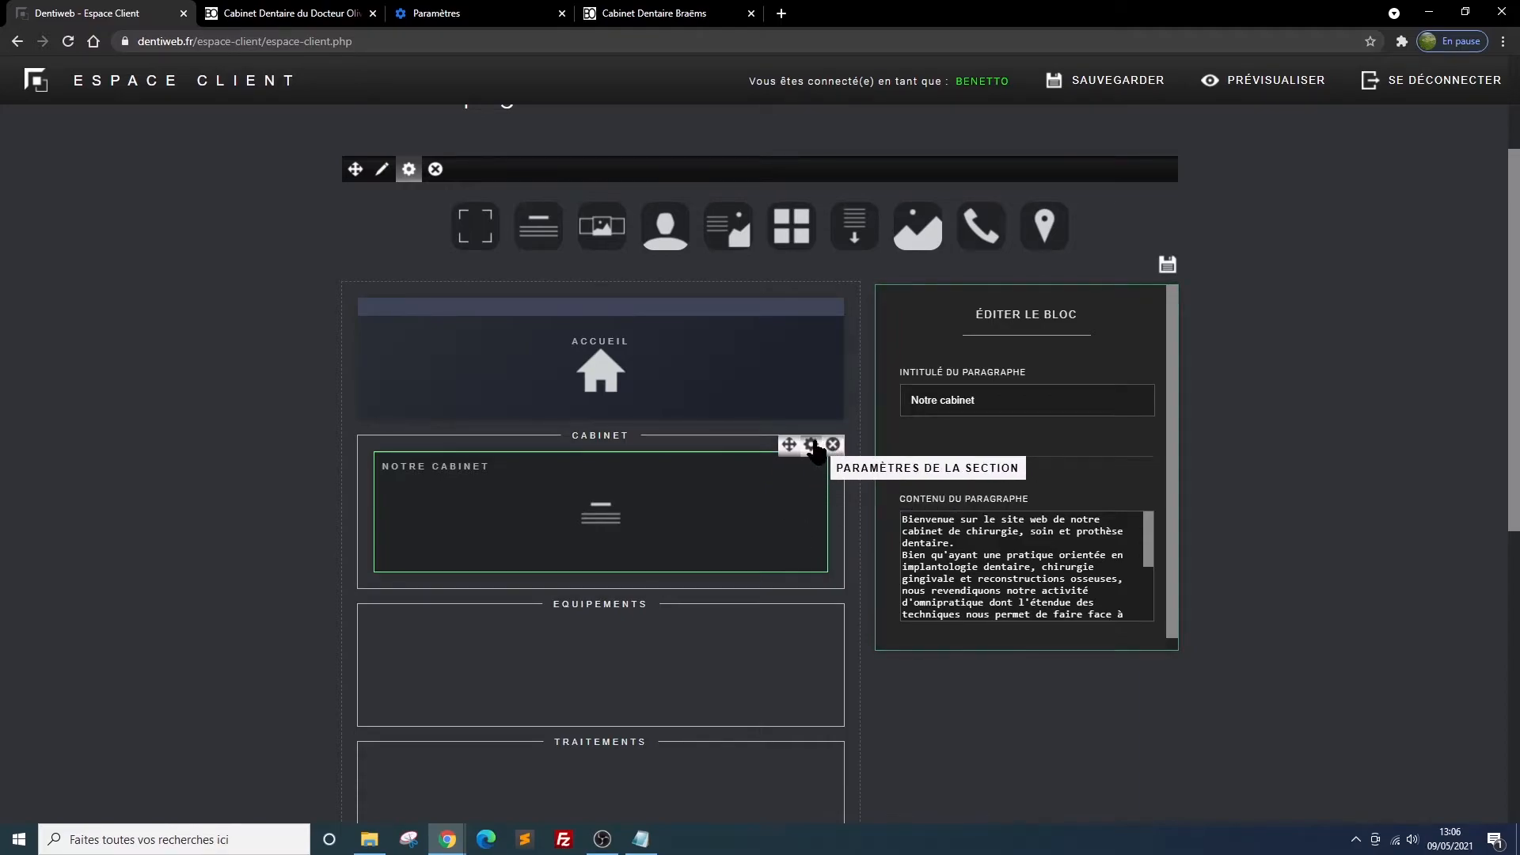
left_click(811, 445)
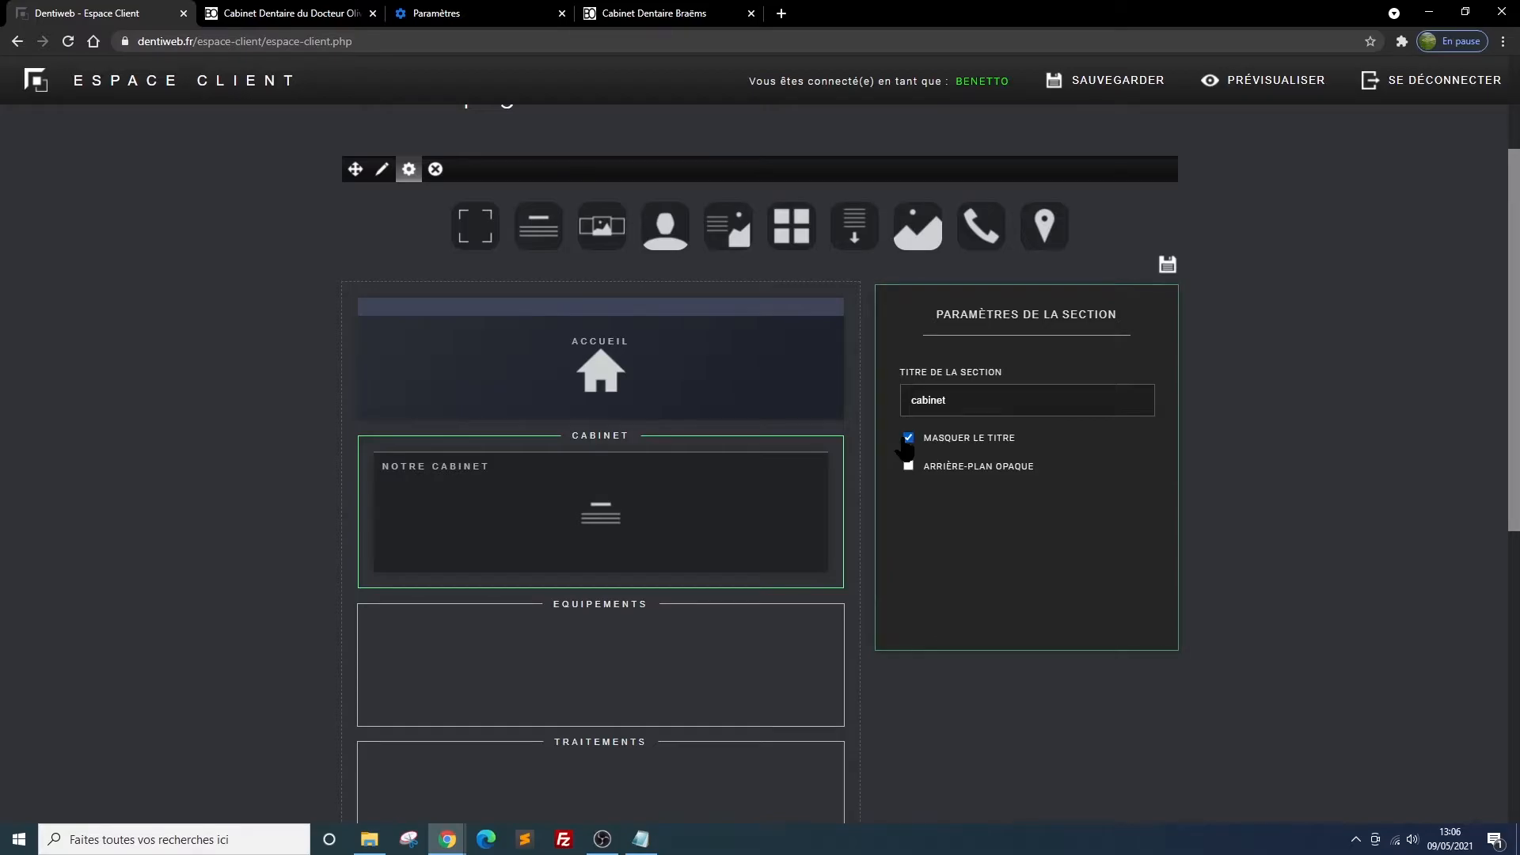
left_click(1167, 264)
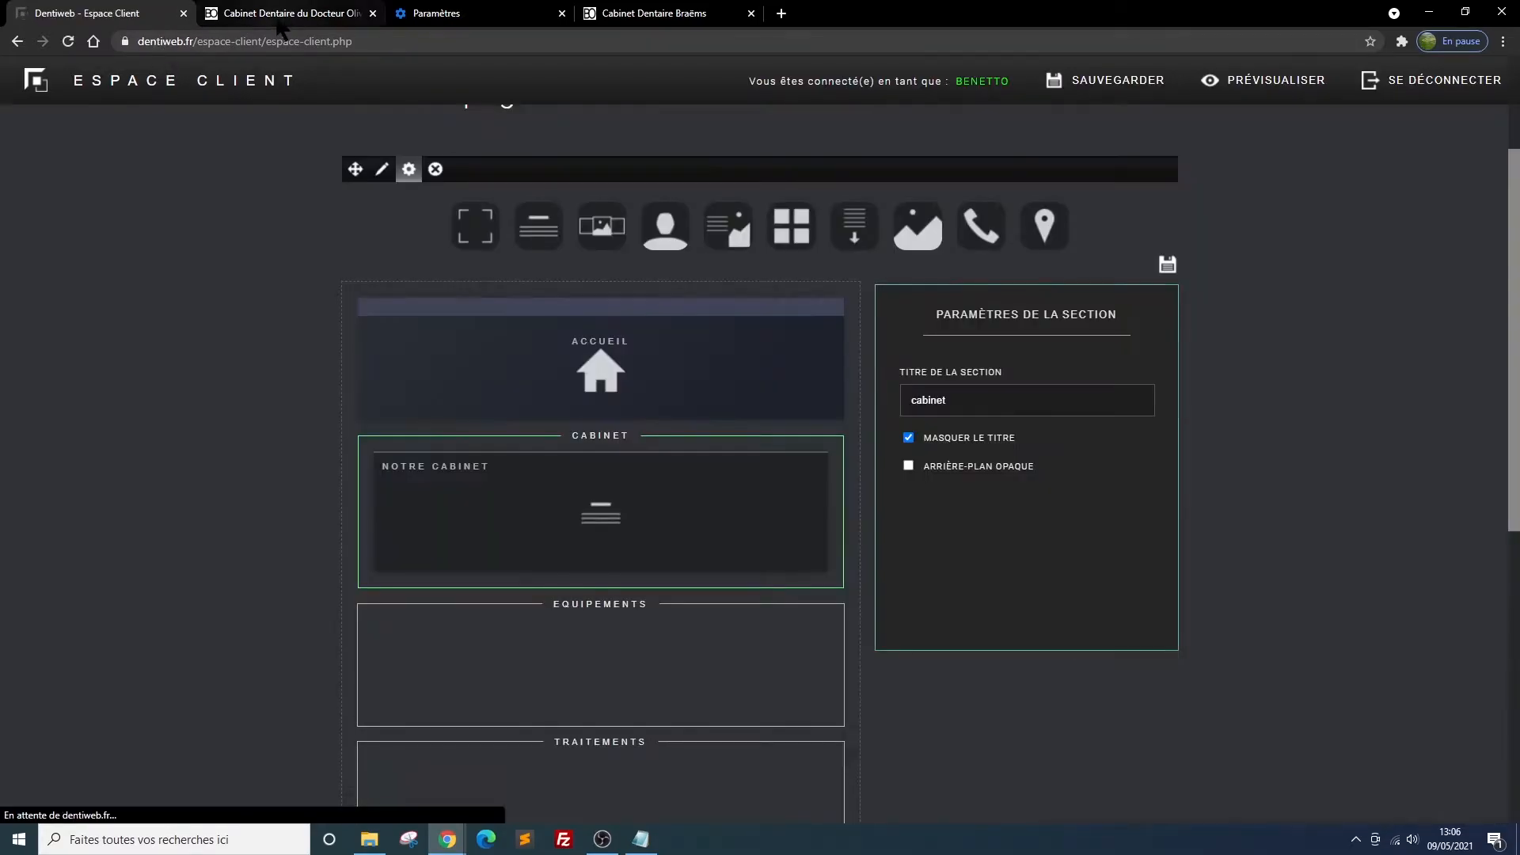
Reload the site preview to check the Cabinet section without its title, and return to the client area
left_click(285, 16)
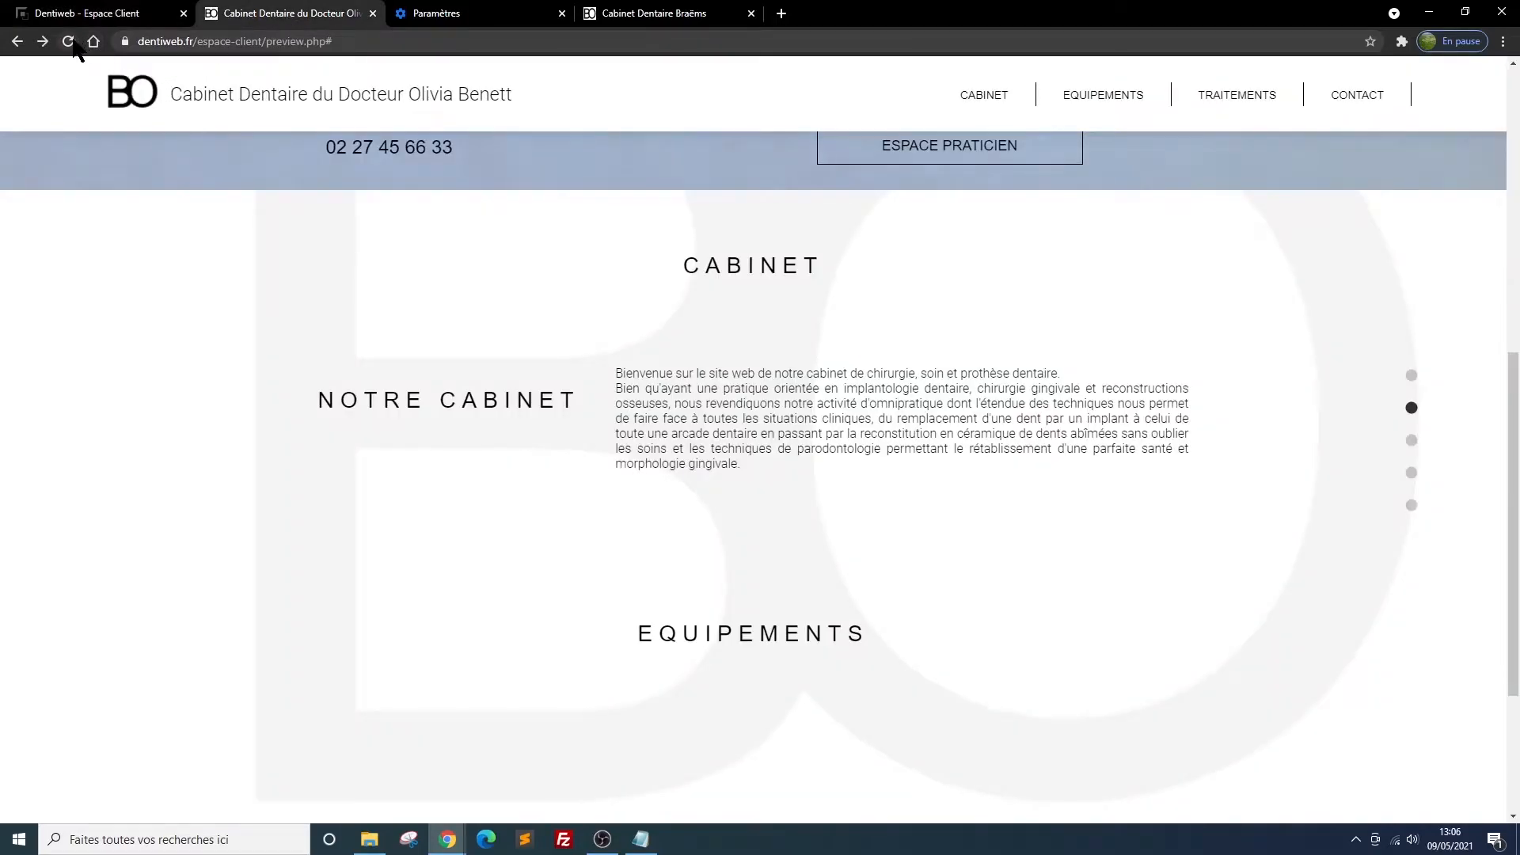
left_click(69, 41)
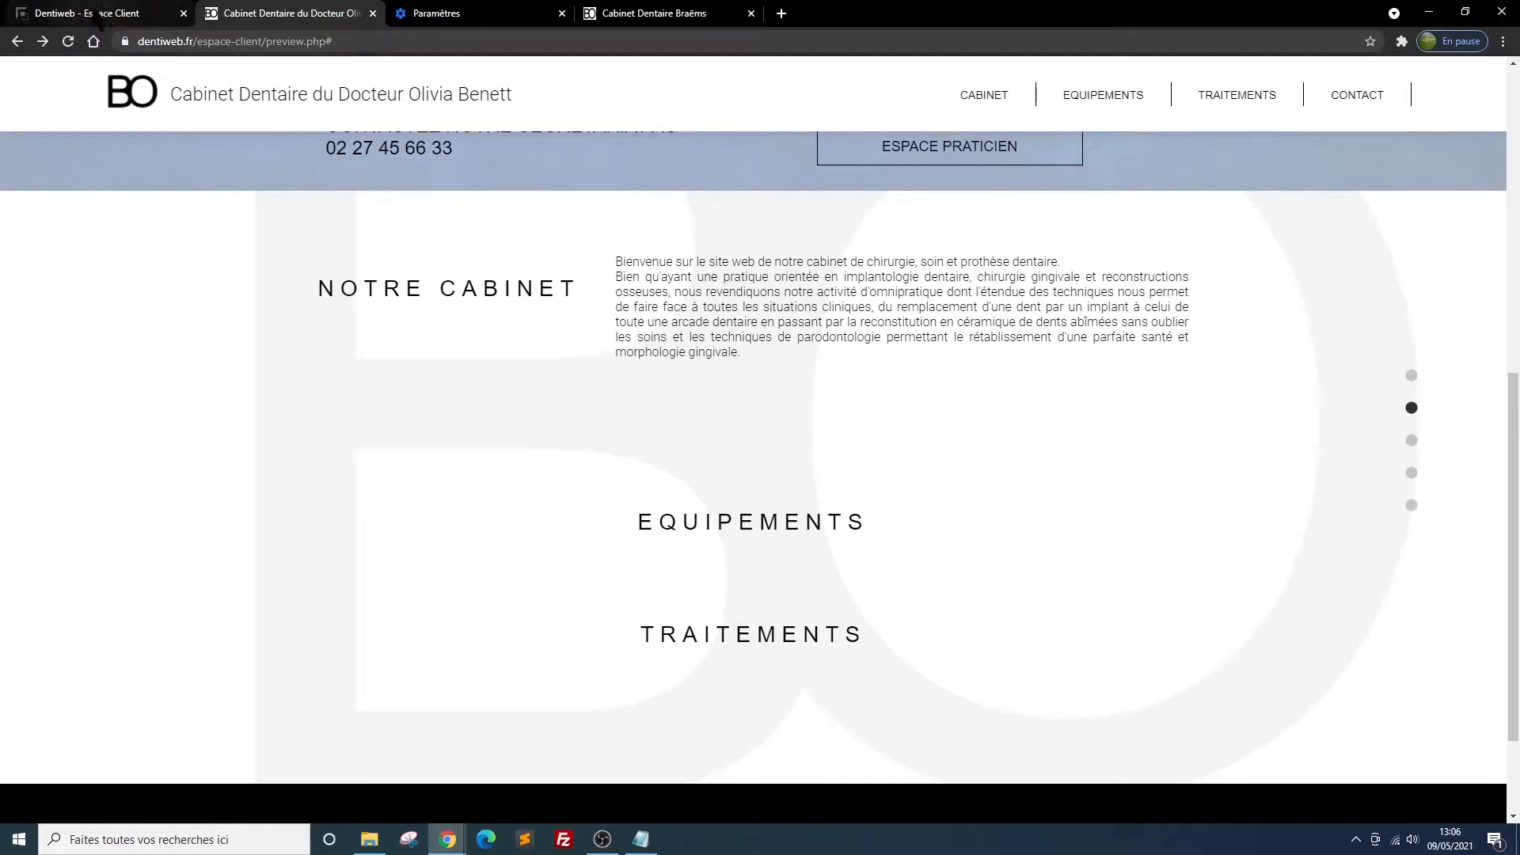
left_click(100, 13)
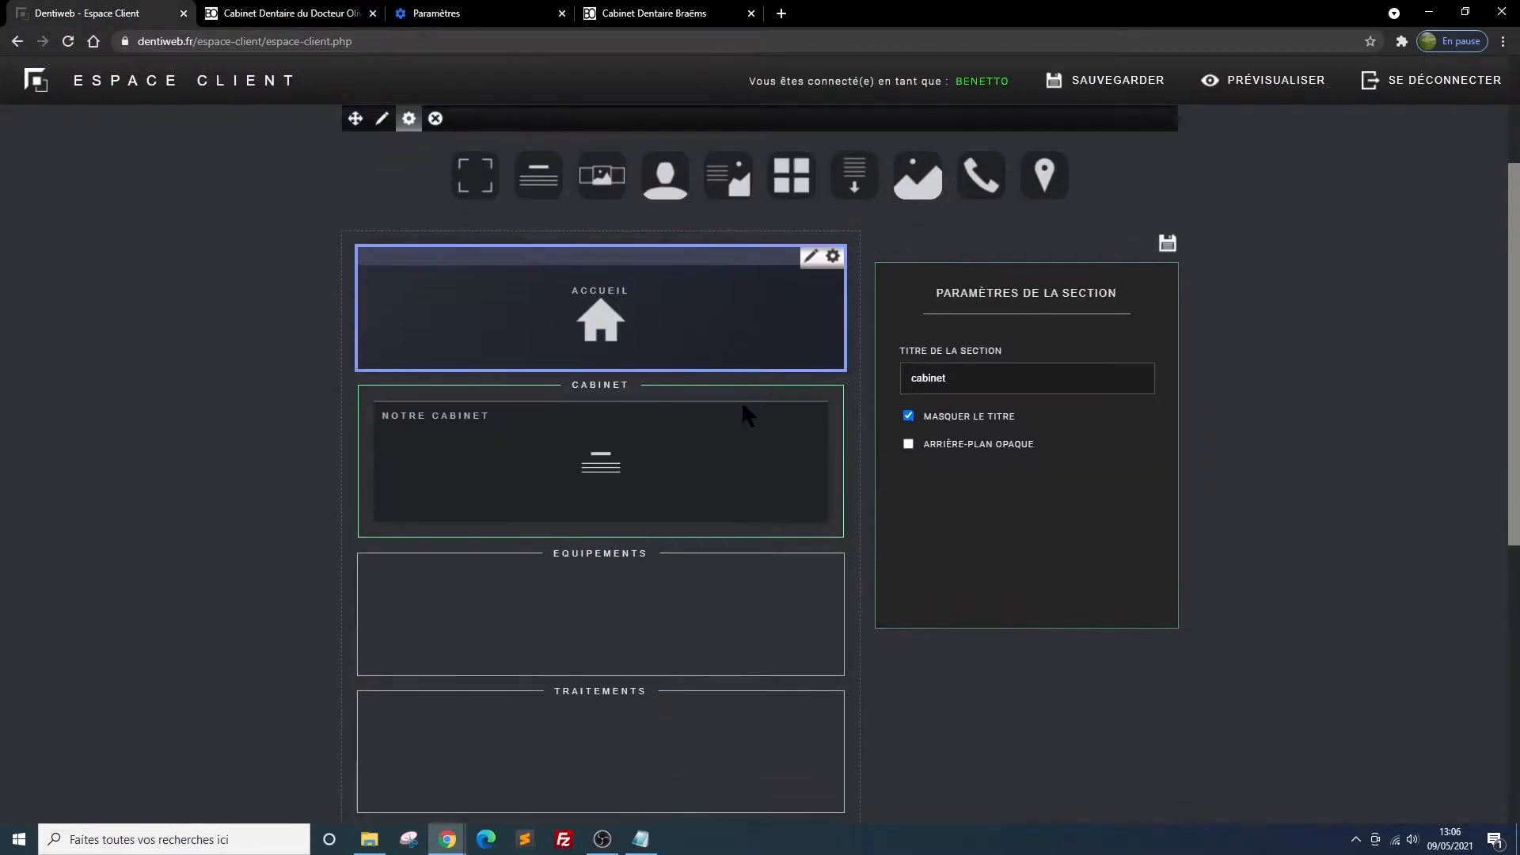
Hide the titles of the Equipements and Traitements sections on the site
scroll(728, 443, "down", 1)
left_click(810, 534)
left_click(909, 437)
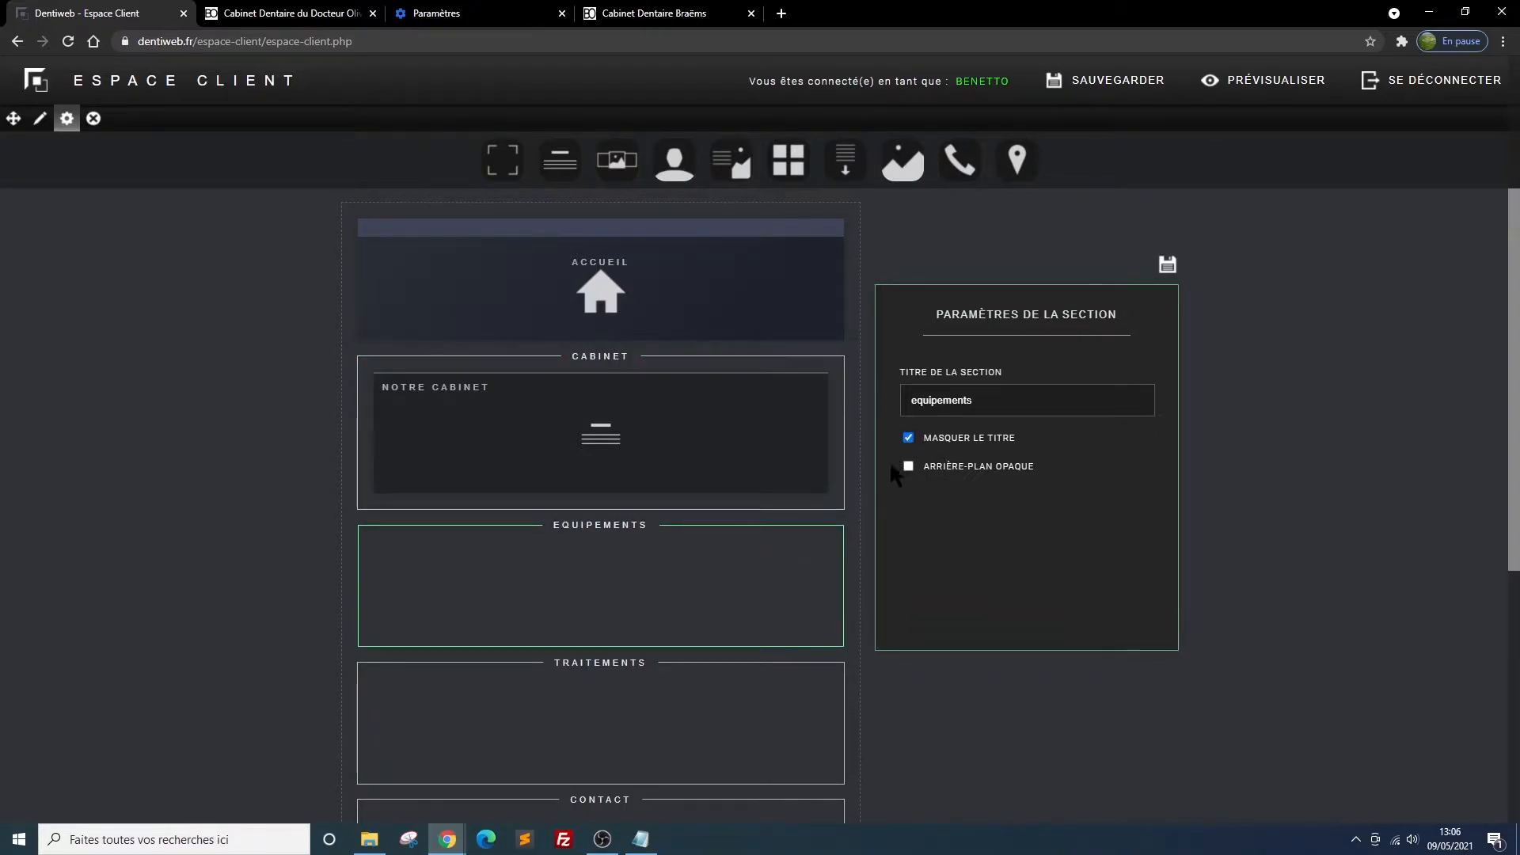
scroll(673, 625, "down", 2)
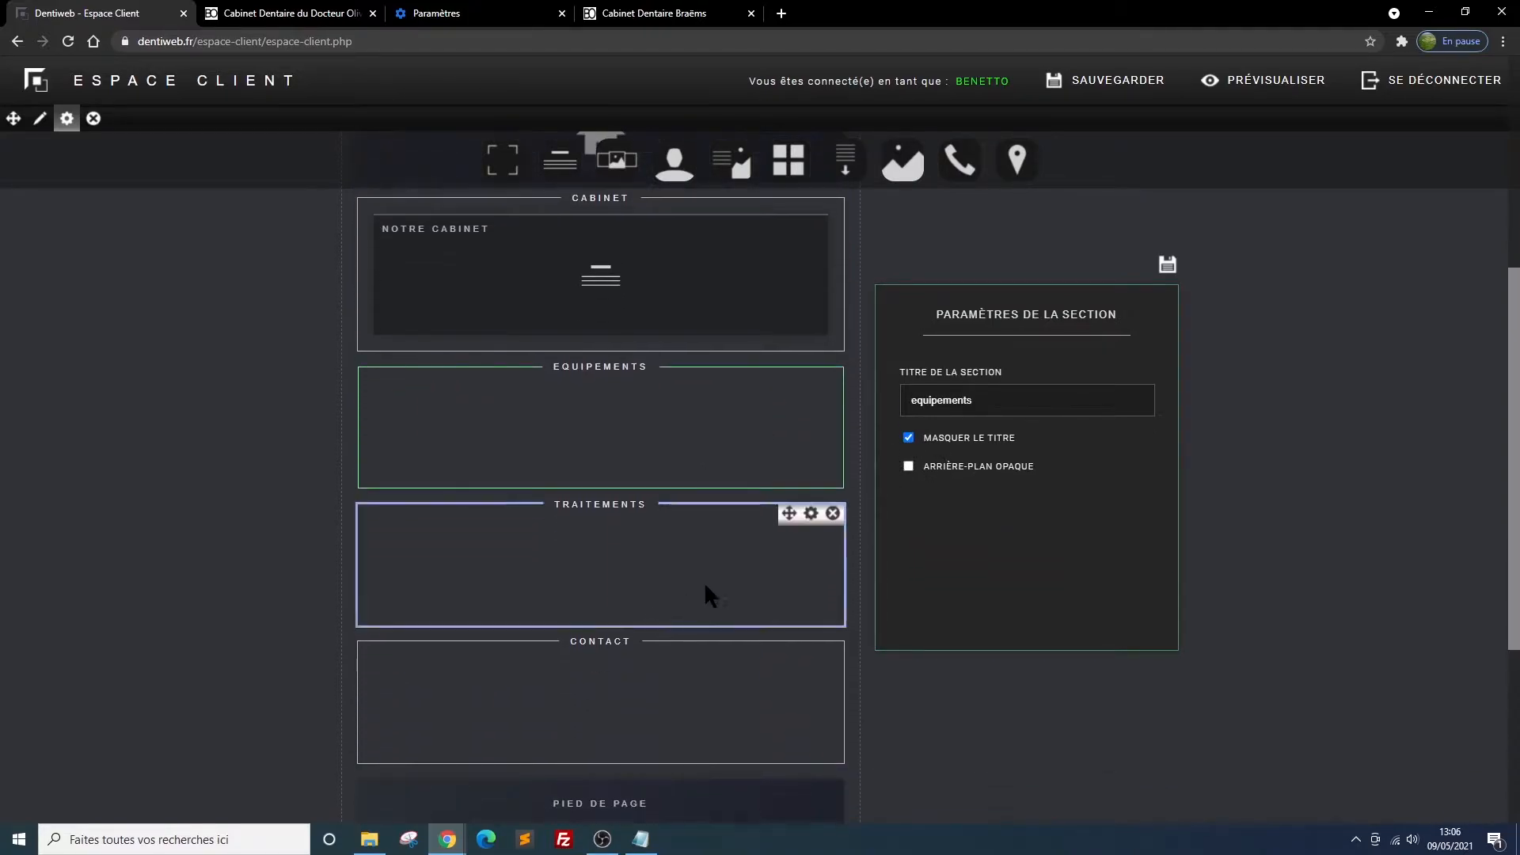
left_click(813, 514)
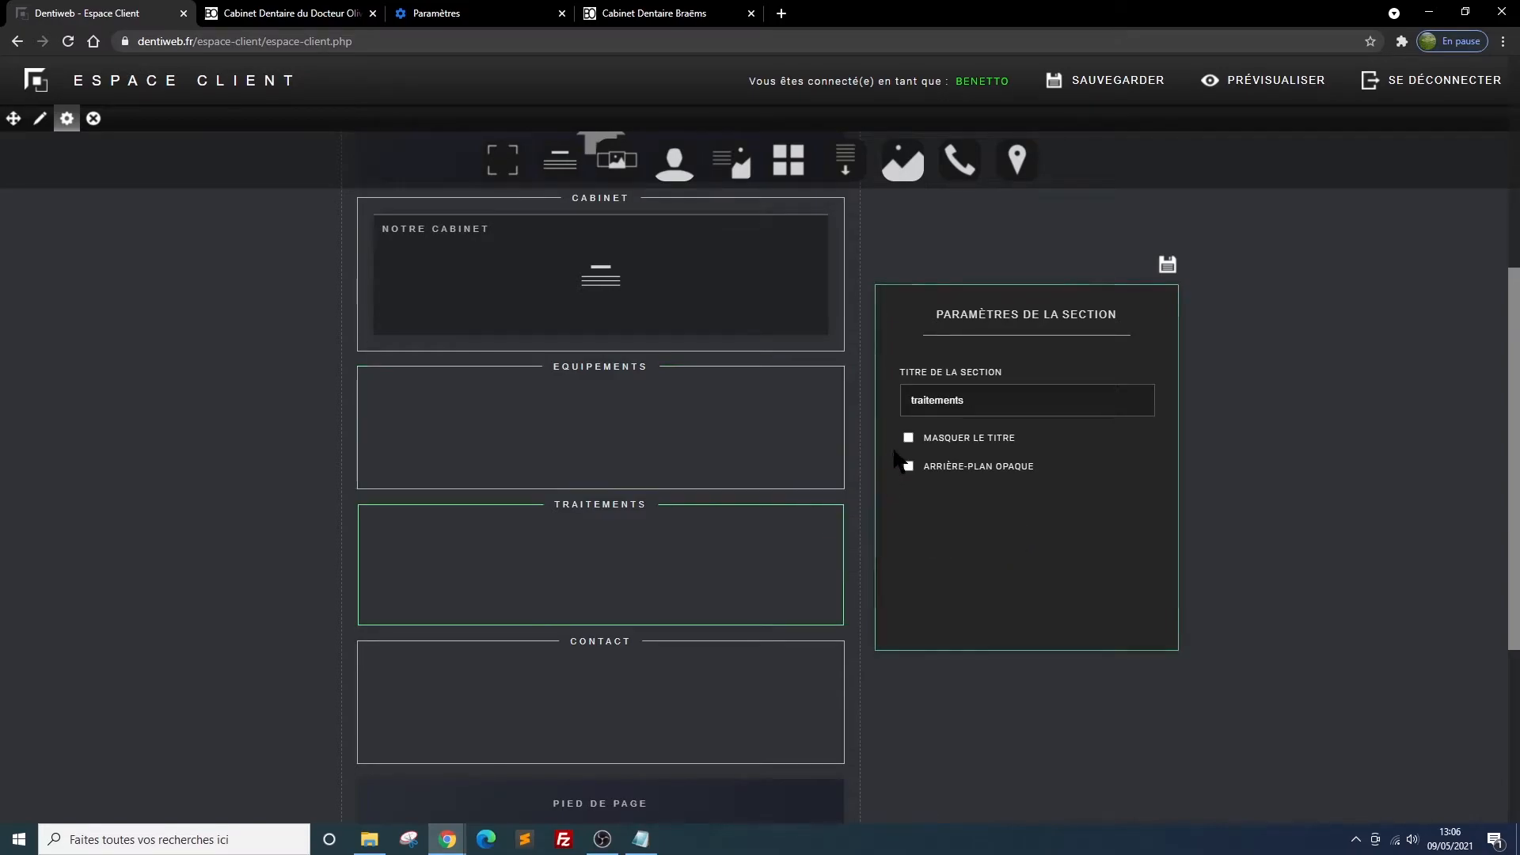
left_click(909, 439)
Hide the Contact section's title on the site and save the page layout
scroll(727, 529, "down", 2)
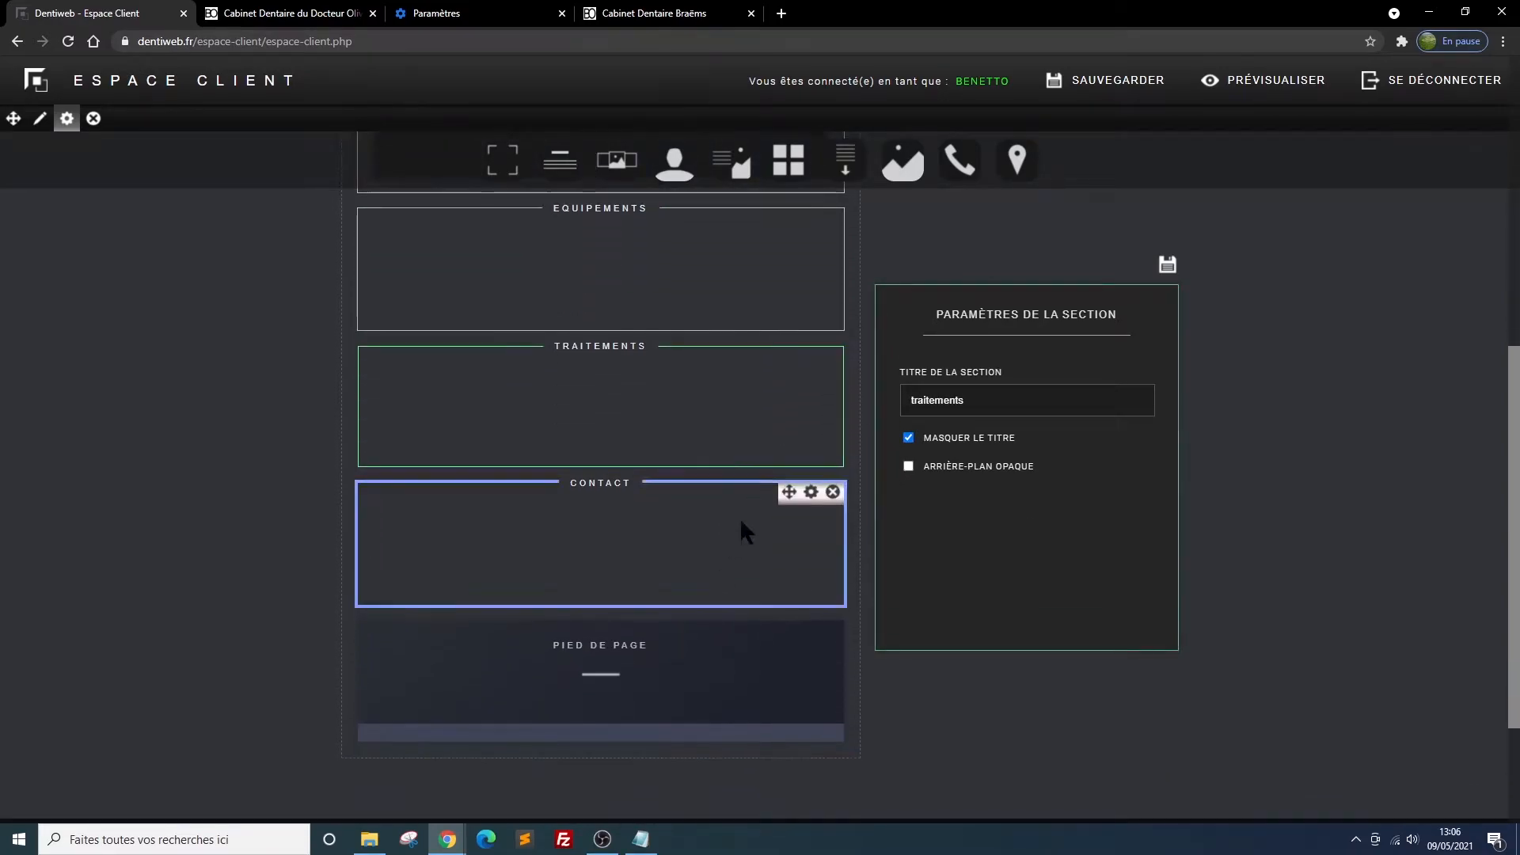
left_click(812, 494)
left_click(908, 437)
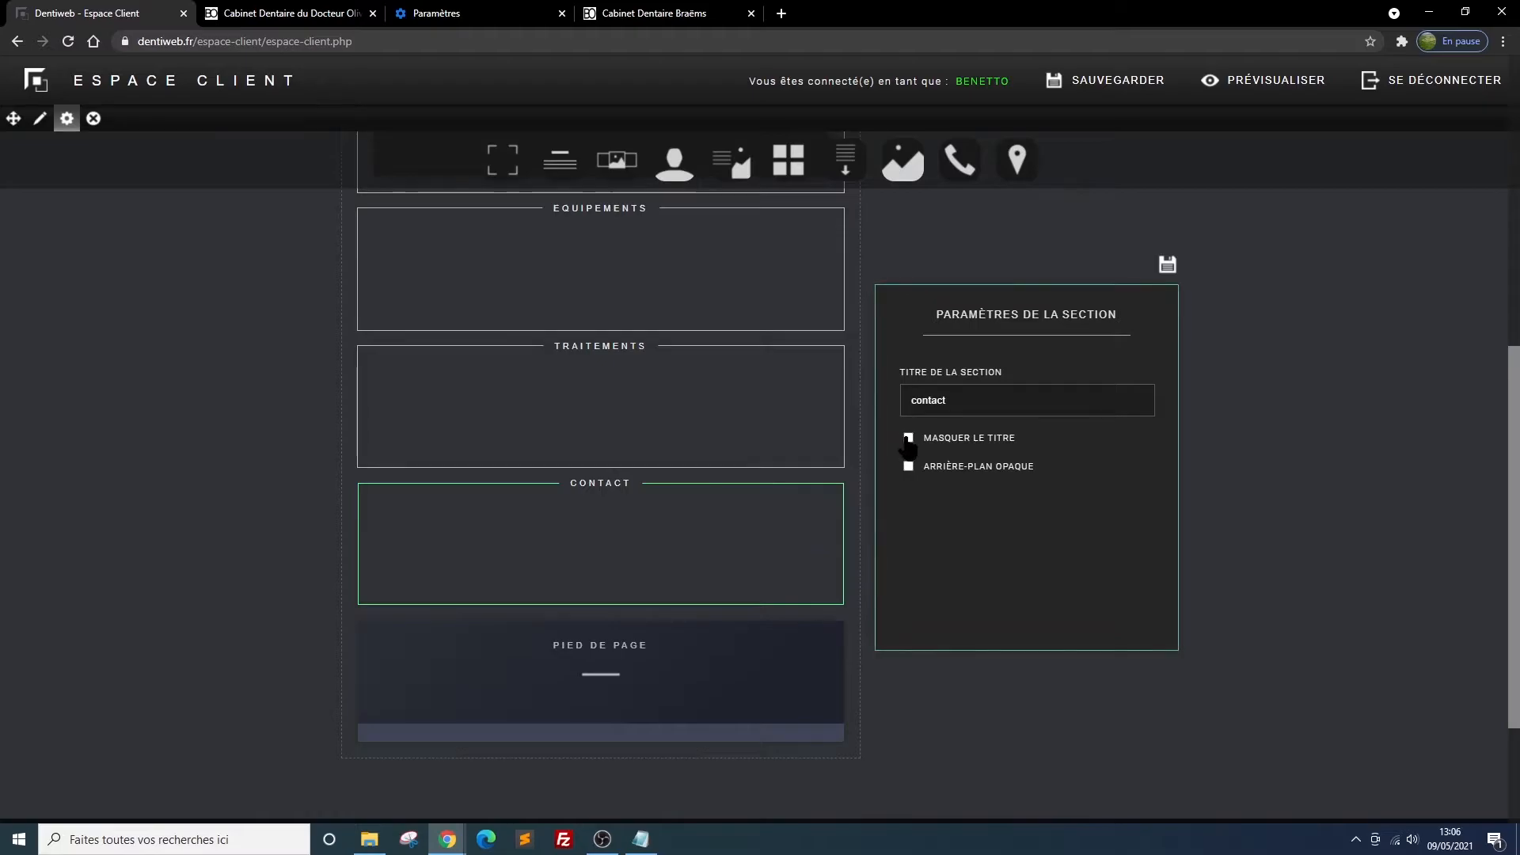
left_click(1168, 266)
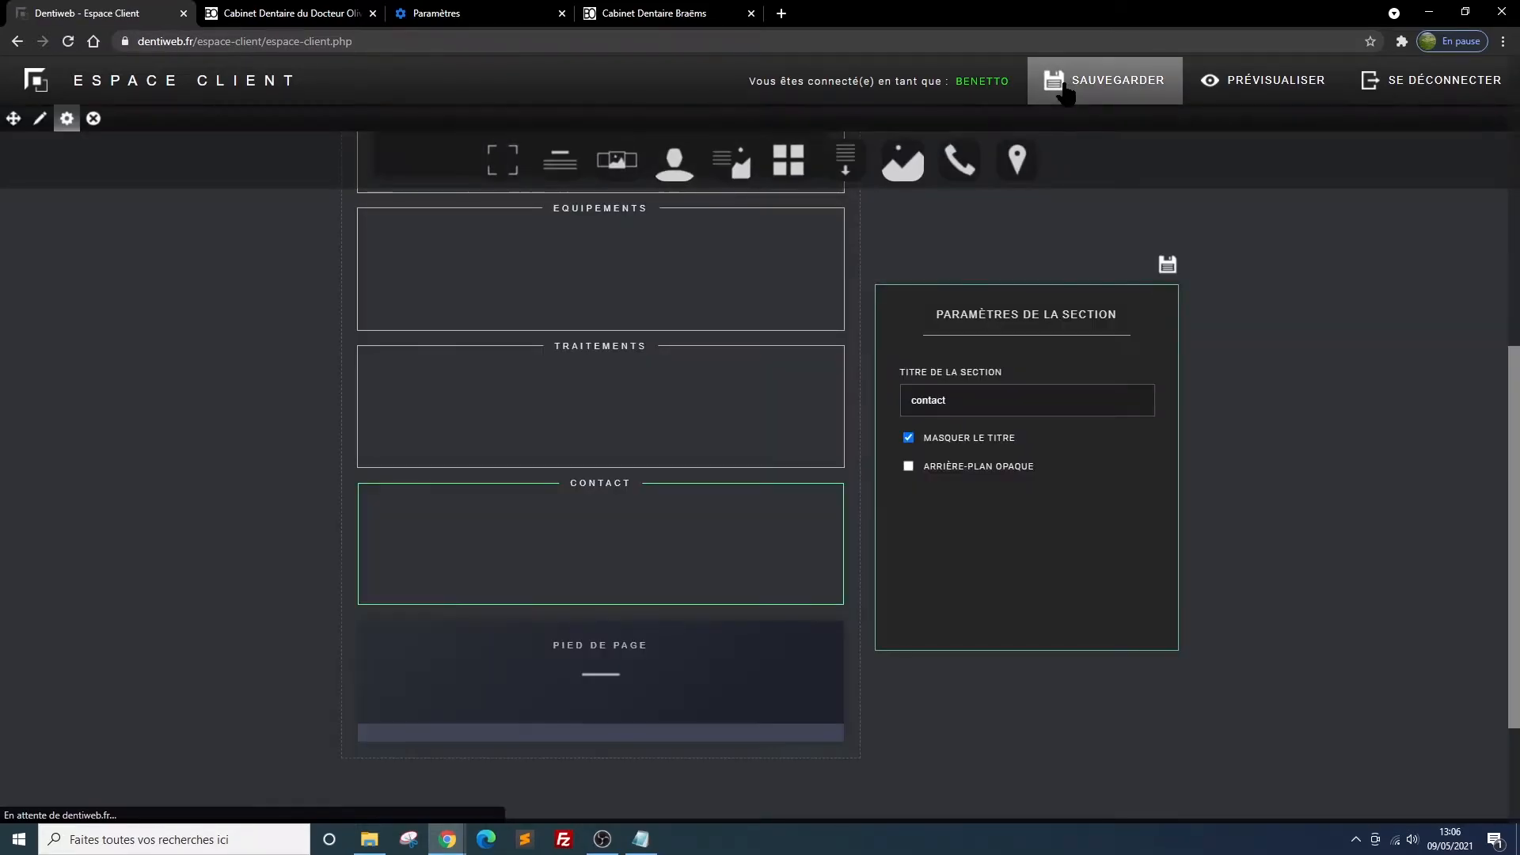
left_click(1066, 88)
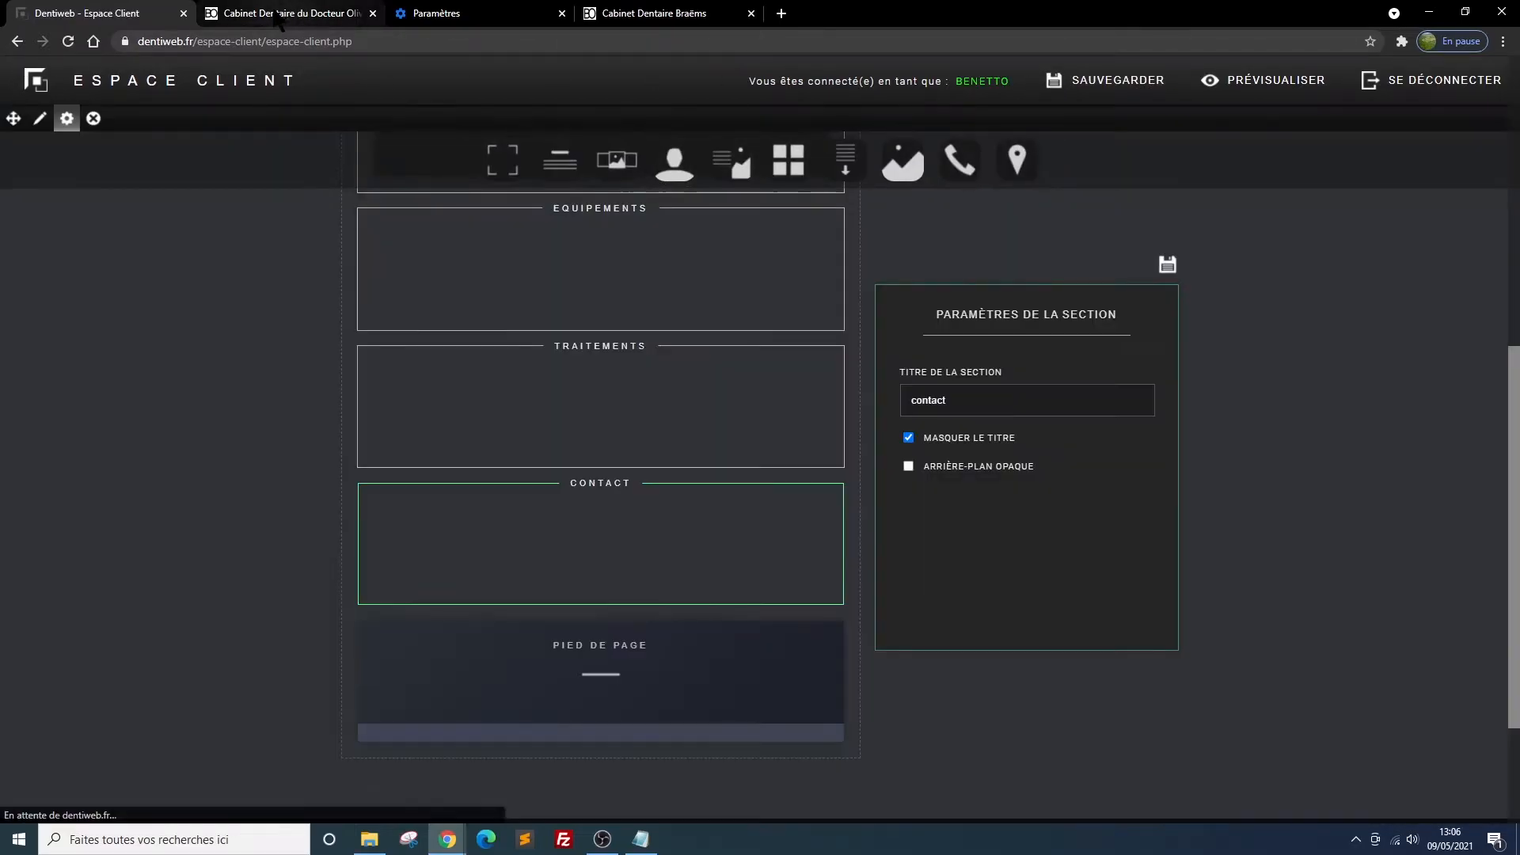
Reload the site preview to check the page with the section titles hidden
left_click(278, 17)
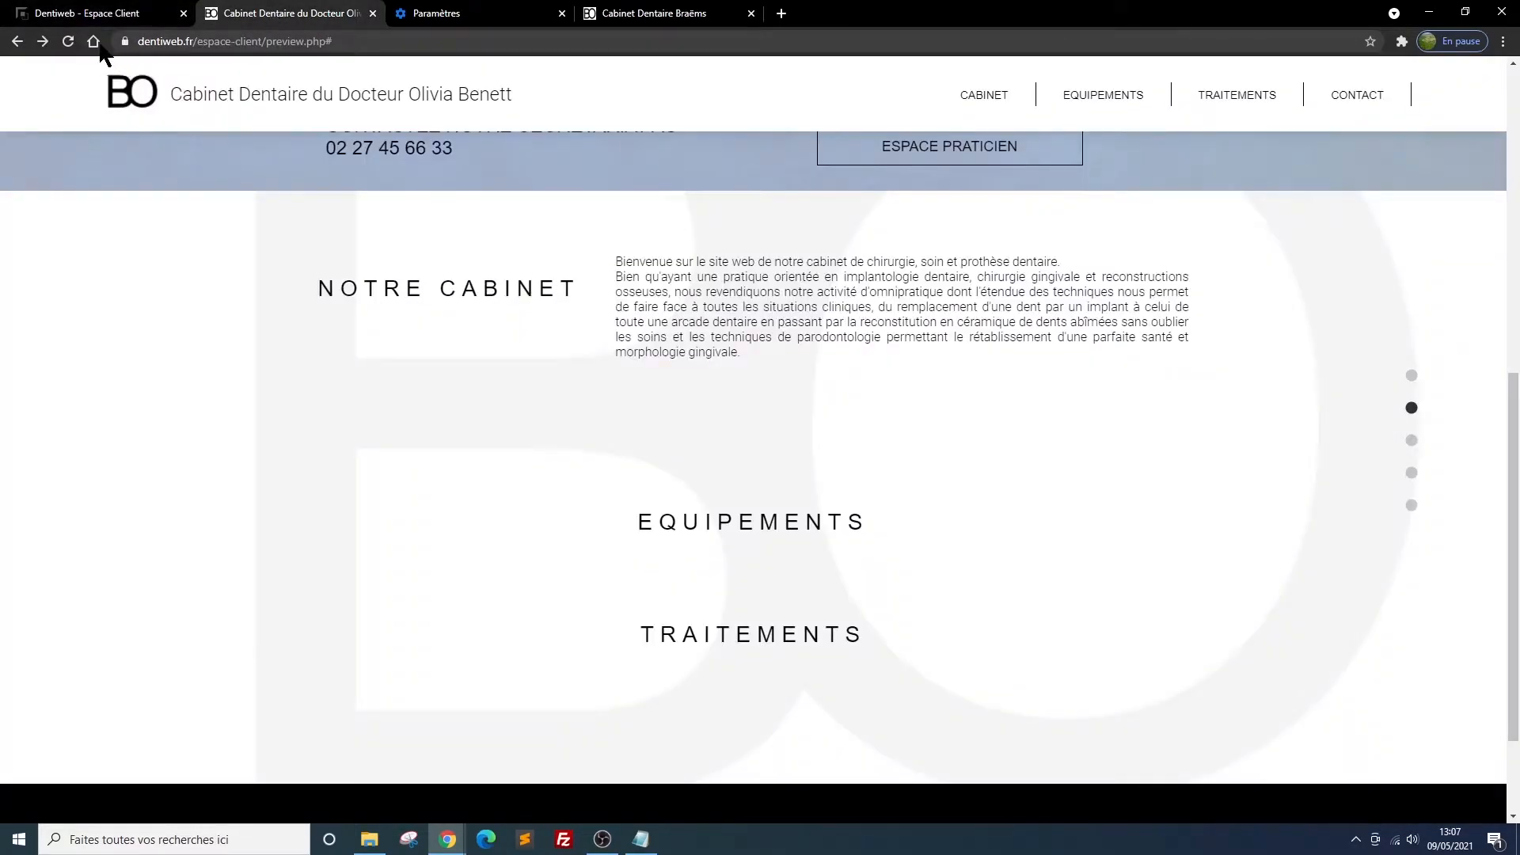
left_click(68, 42)
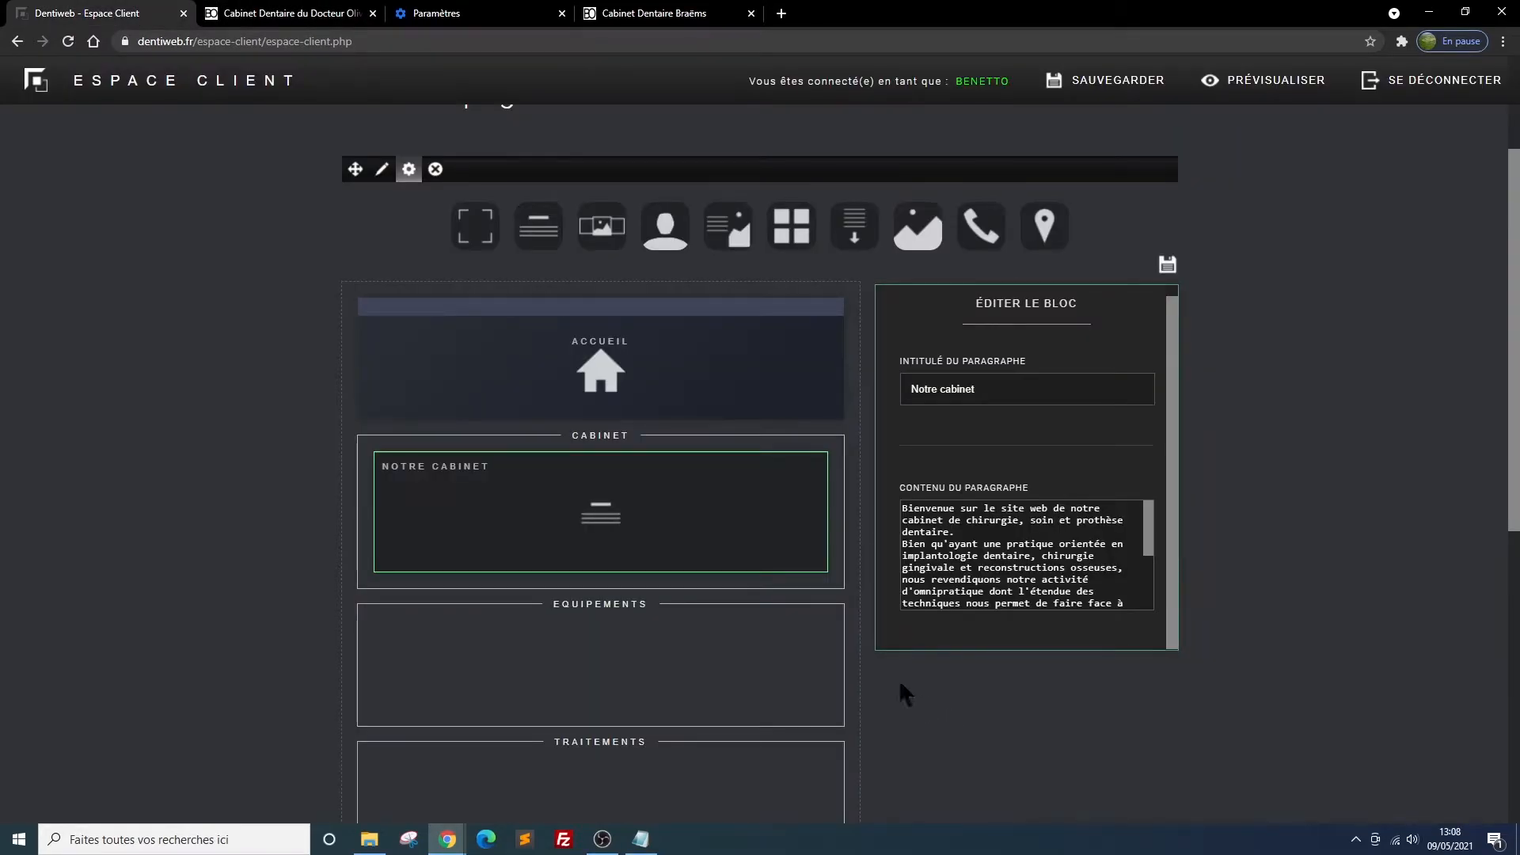
Add a second paragraph block to the Cabinet section, below the Notre cabinet block
mouse_move(578, 516)
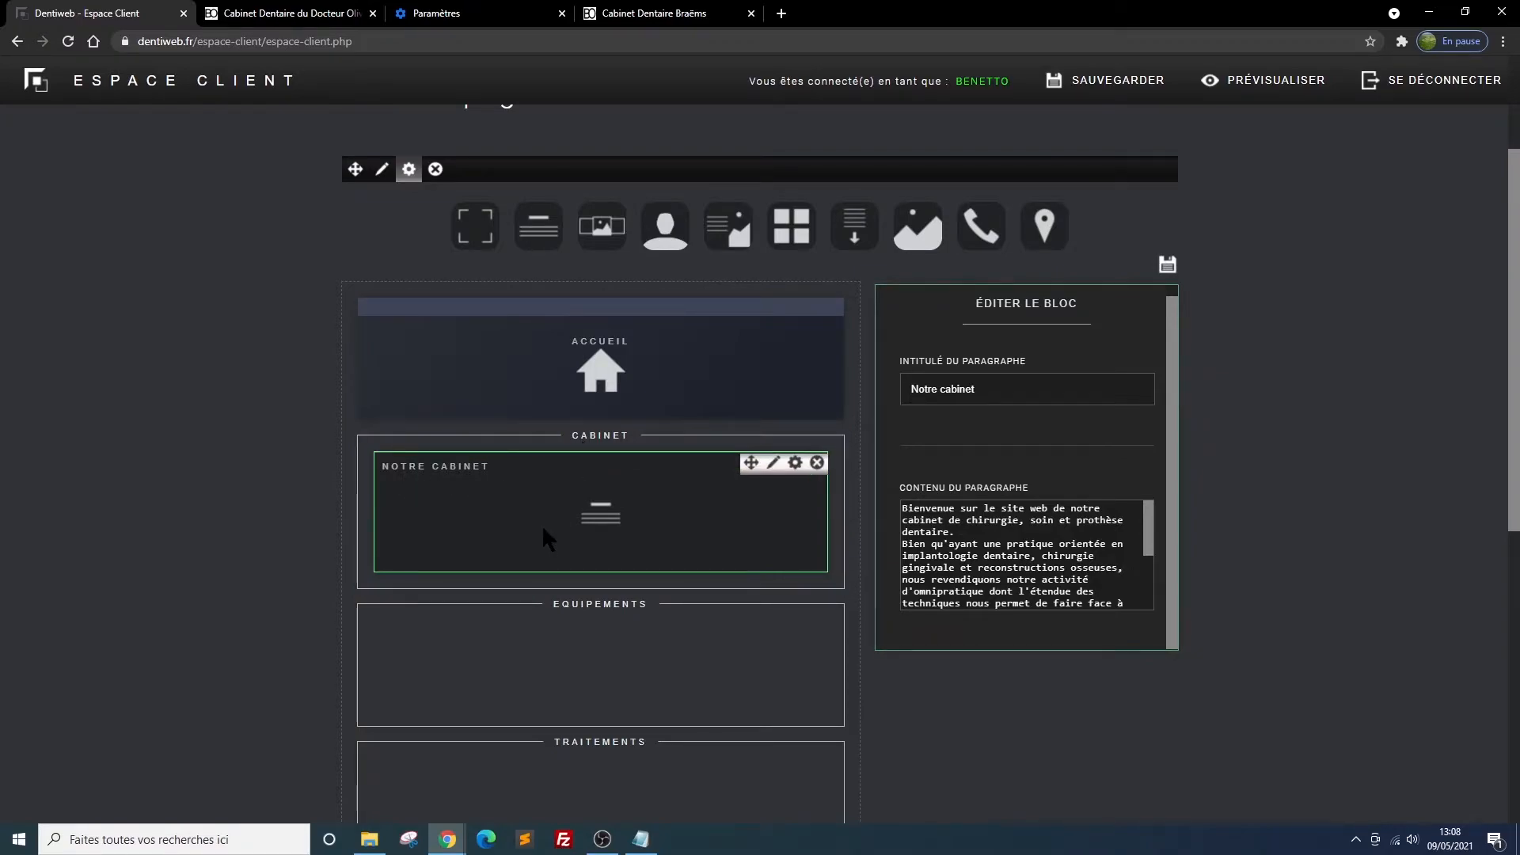
mouse_move(539, 228)
left_click_drag(540, 228, 600, 638)
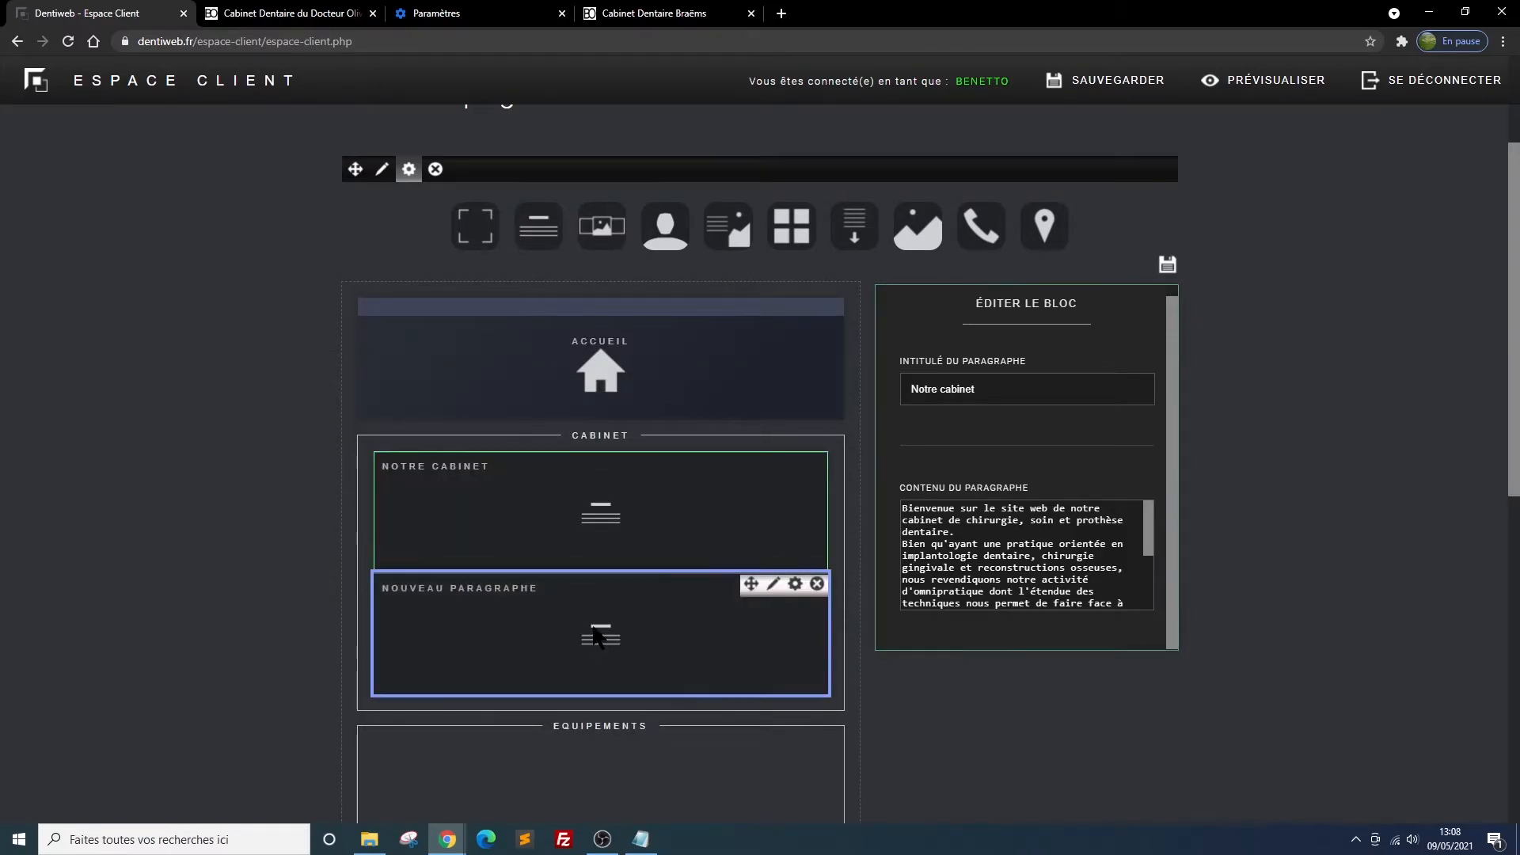
Title the new paragraph block "notre philosophie", place its title on the right side, and save the block's settings
left_click(795, 586)
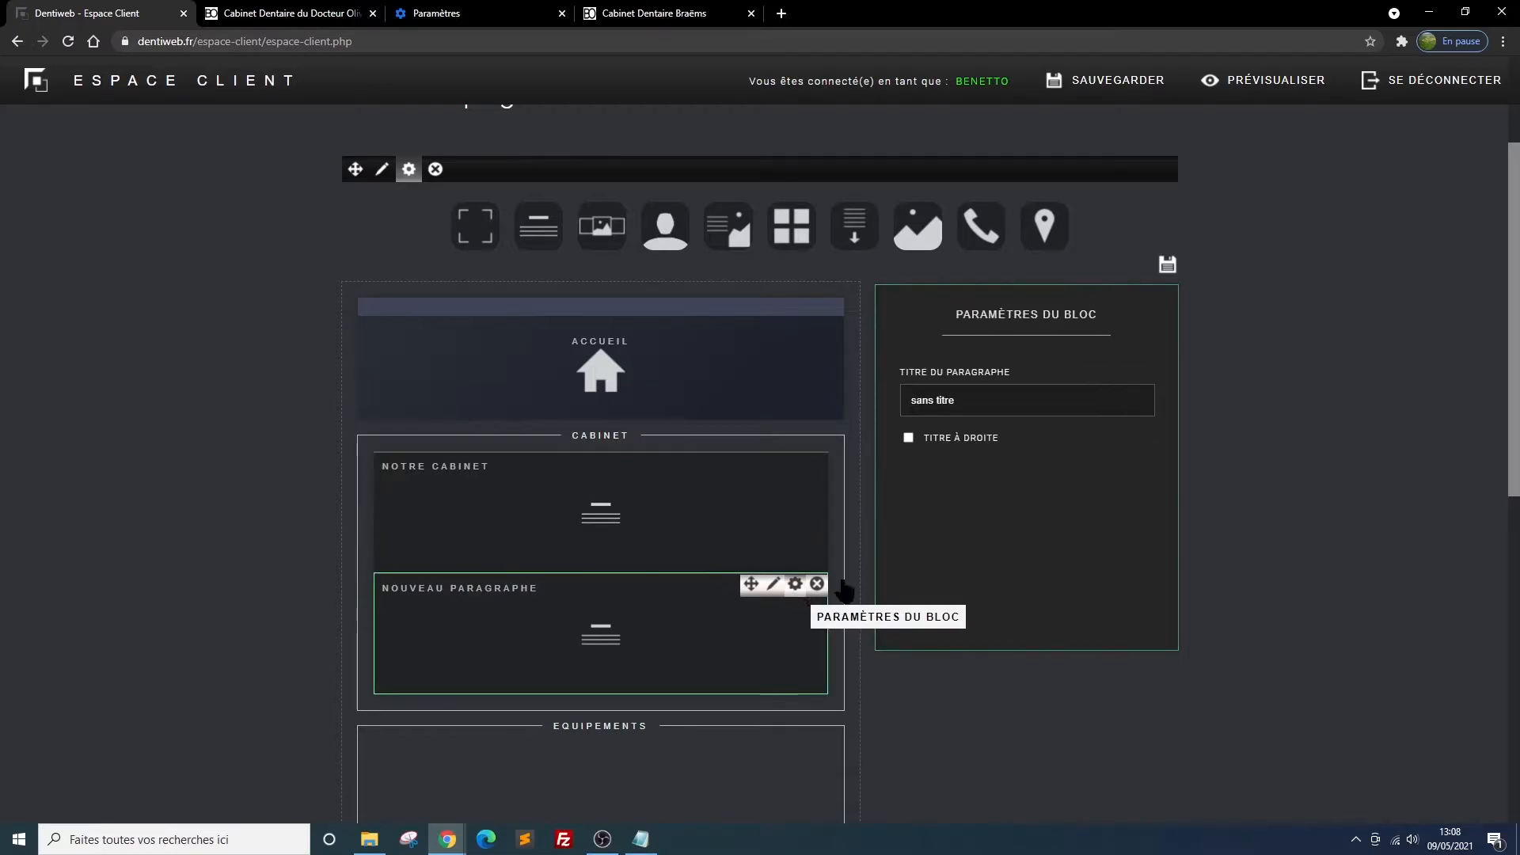
left_click_drag(958, 402, 866, 398)
type("notre p")
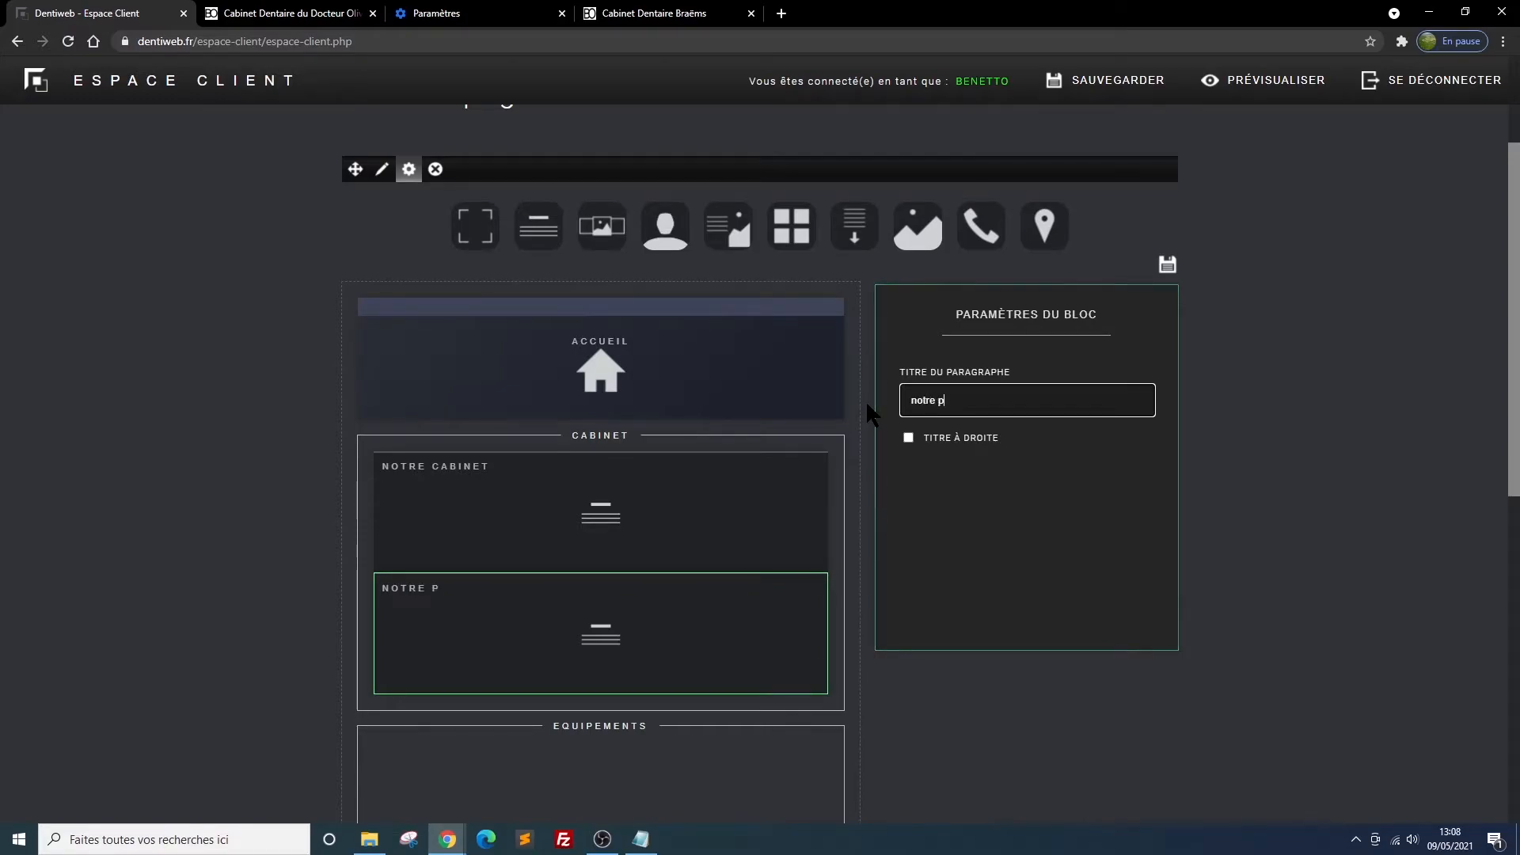
type("hilosophie")
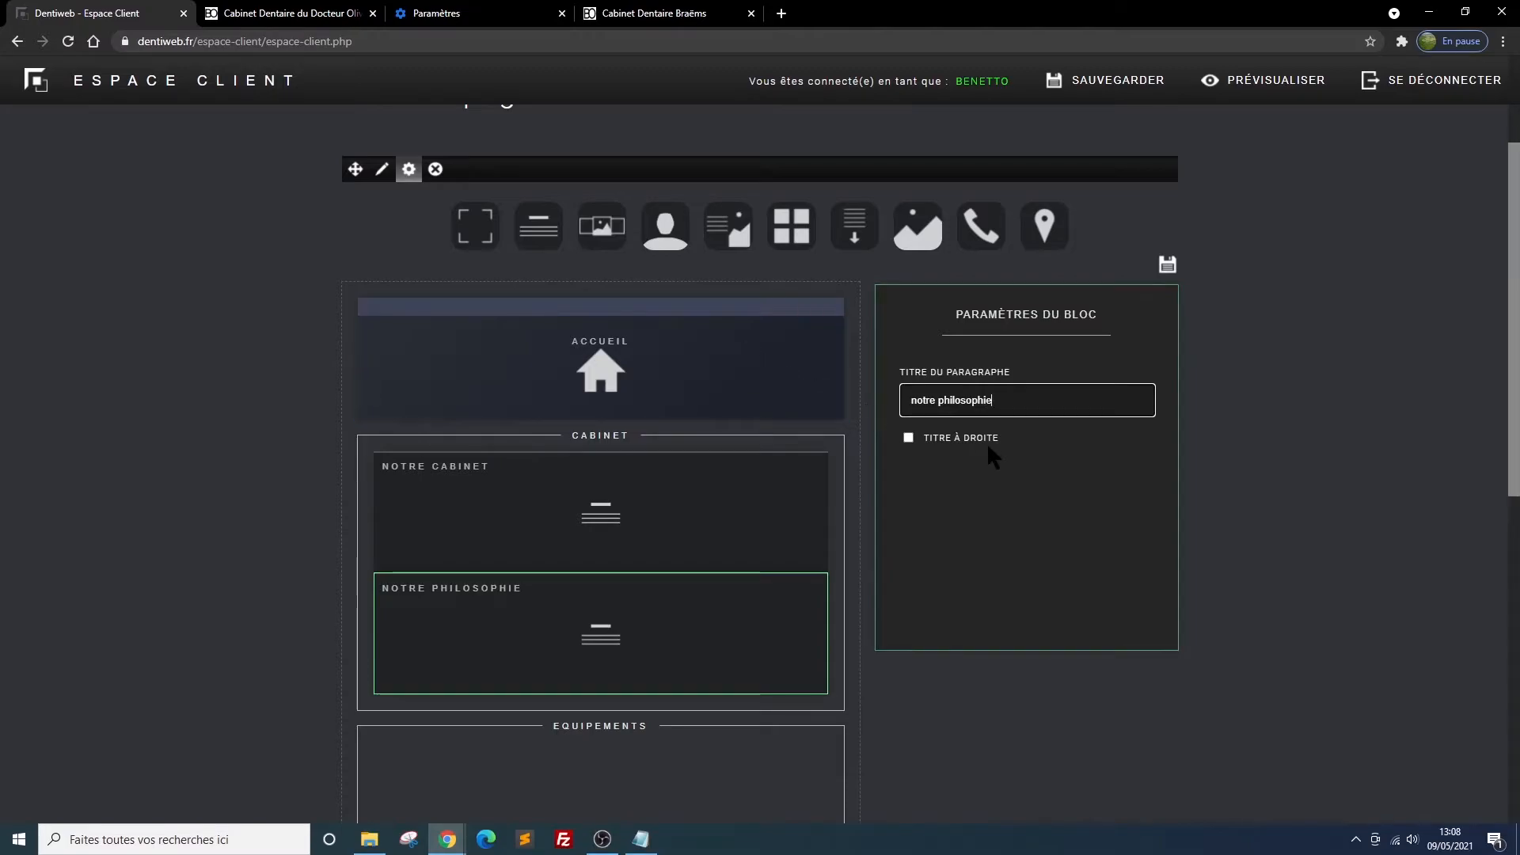
left_click(908, 438)
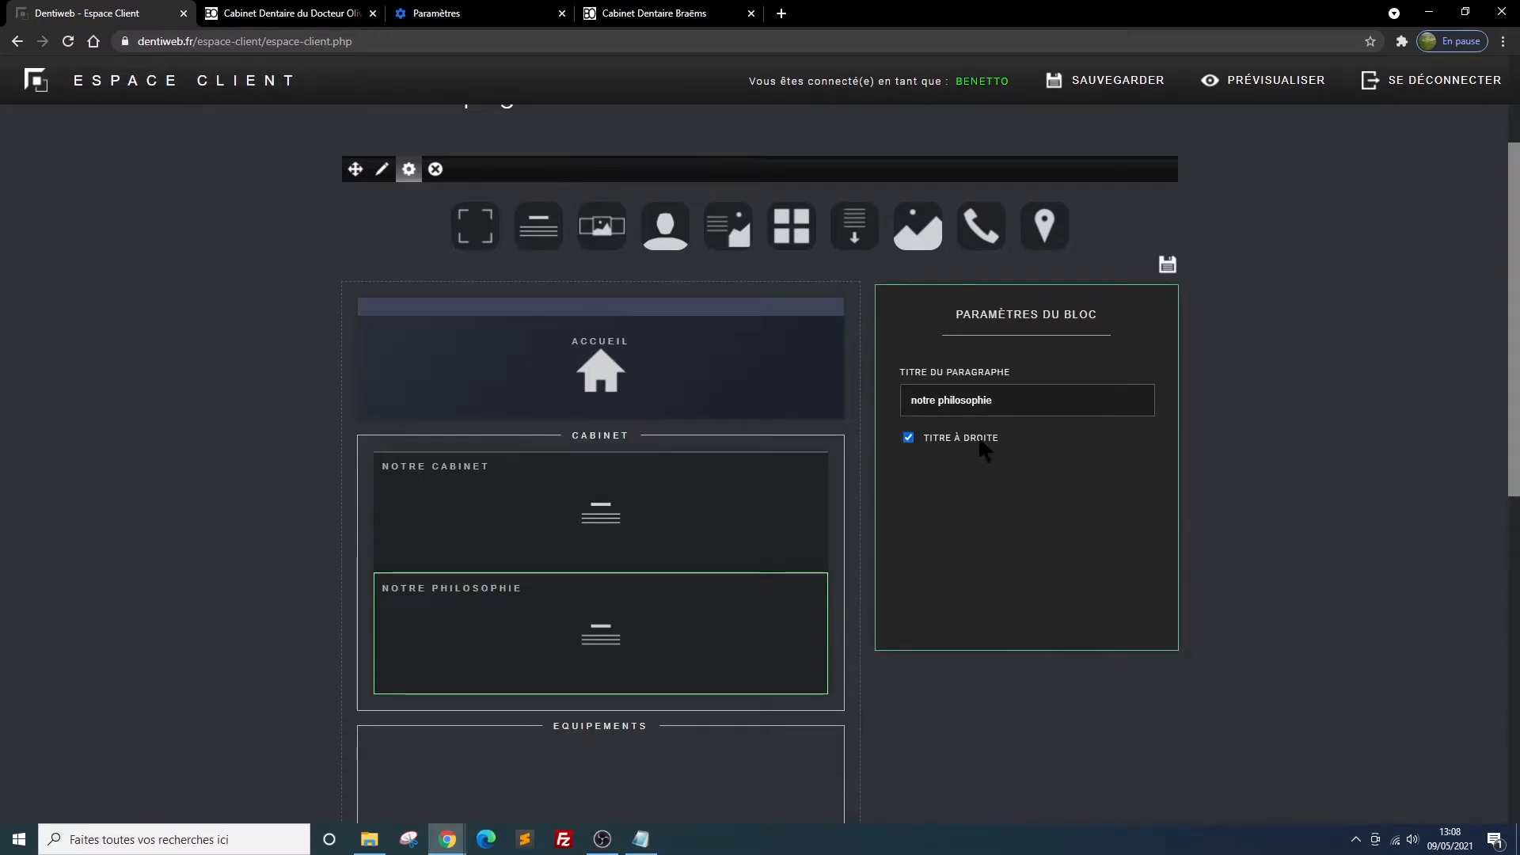
left_click(1167, 263)
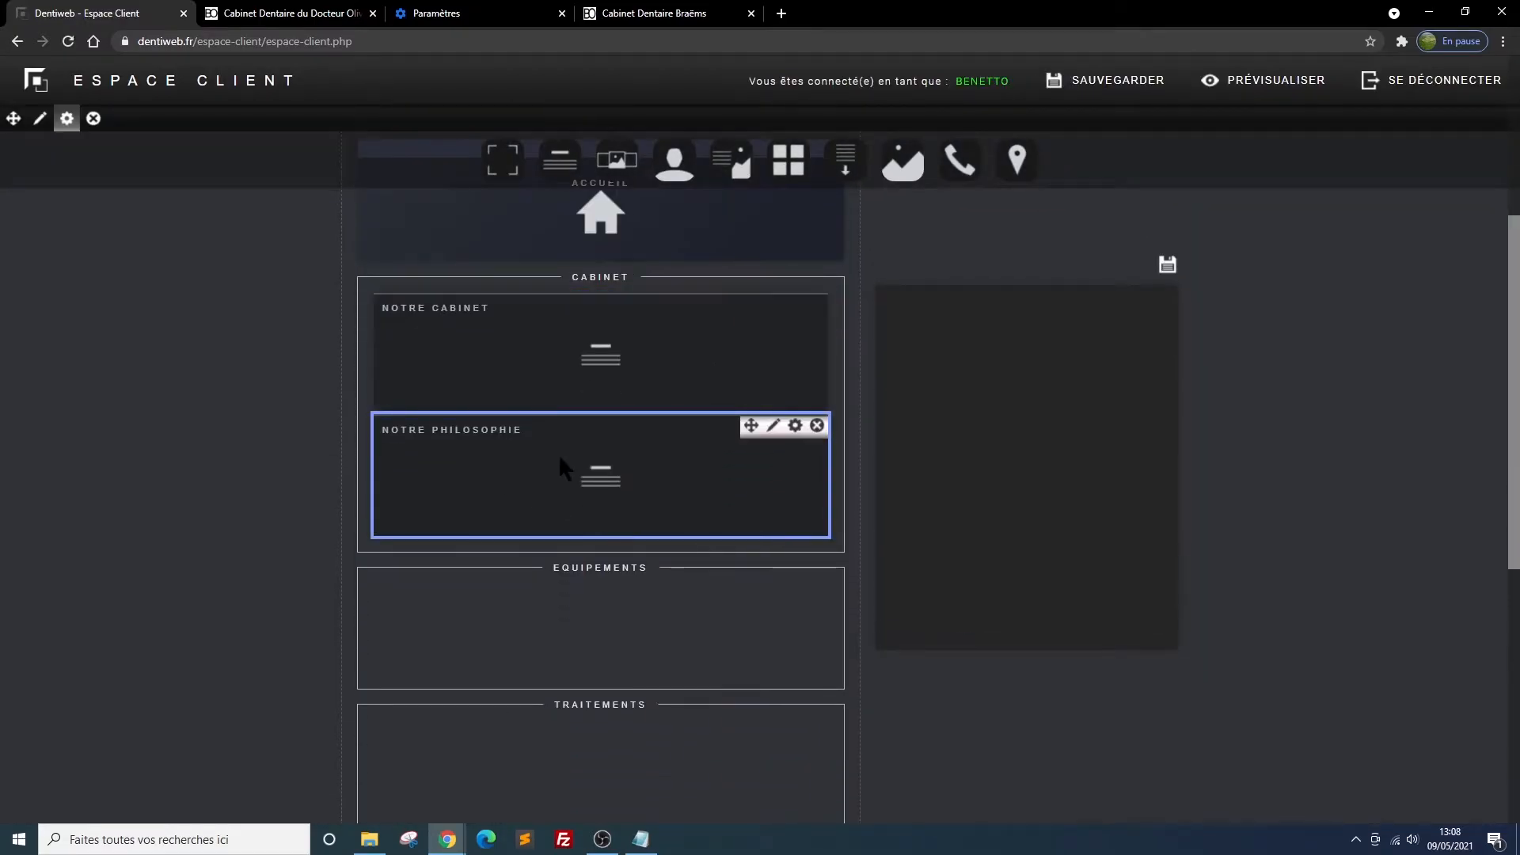
Give the block the heading "Notre philosophie", paste the text starting "Hormis les traitements d'orthodontie" as its content, and save
left_click(774, 427)
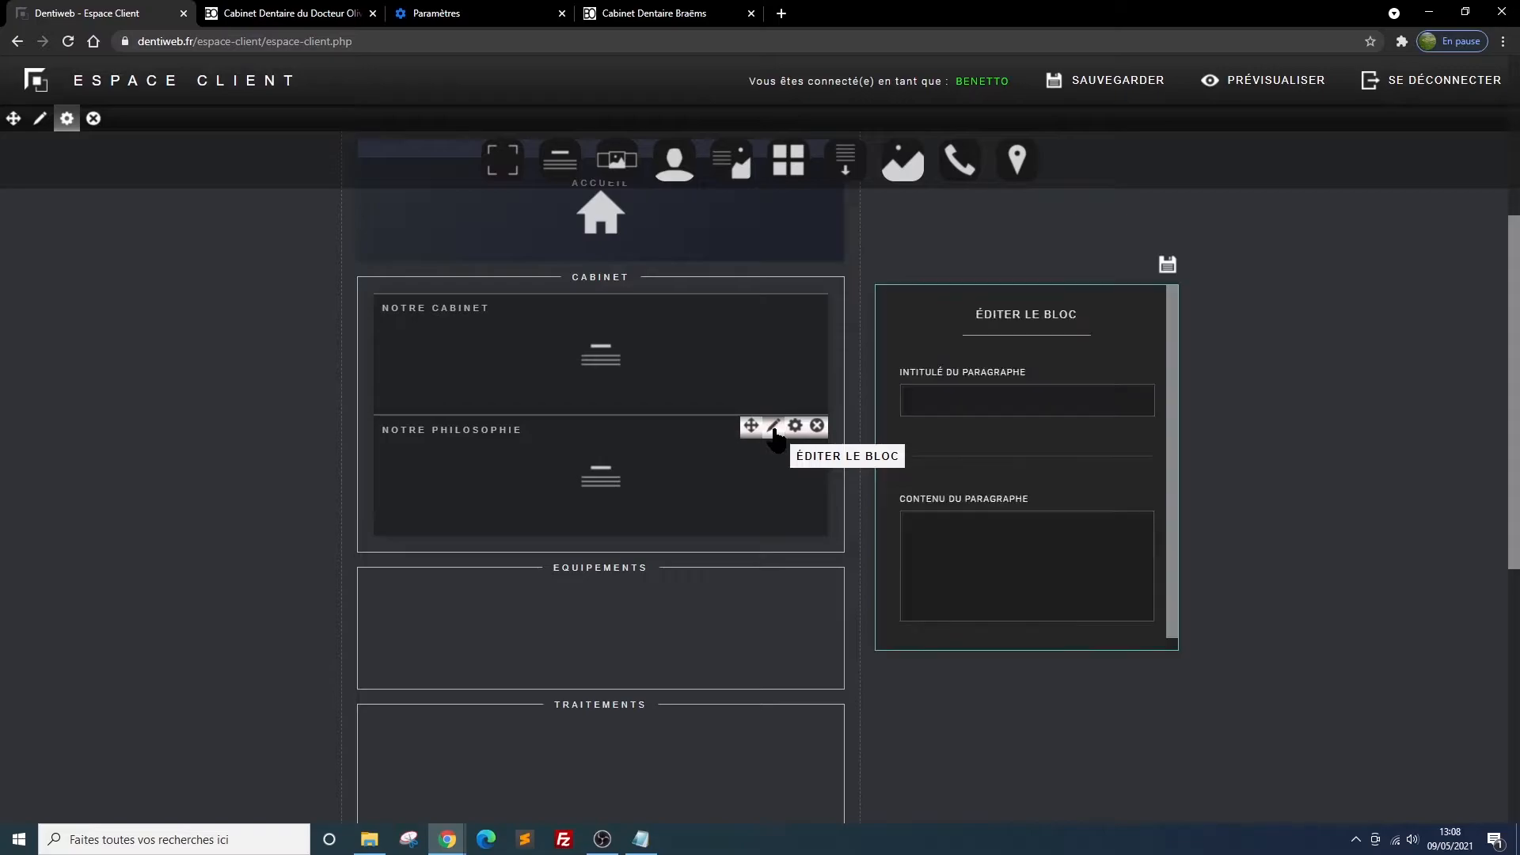
left_click(1011, 403)
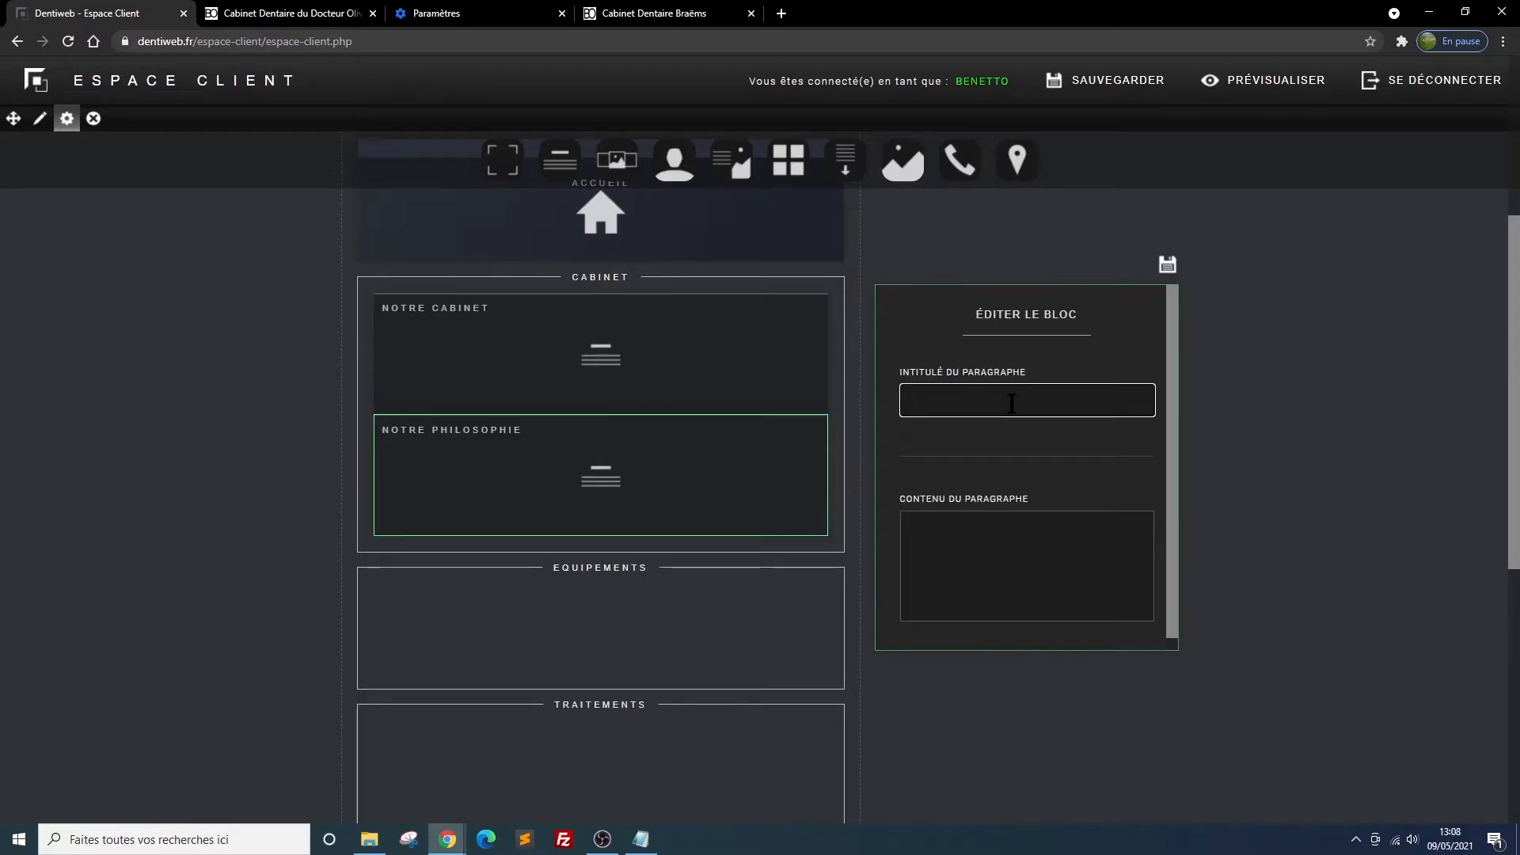
type("Notre philo")
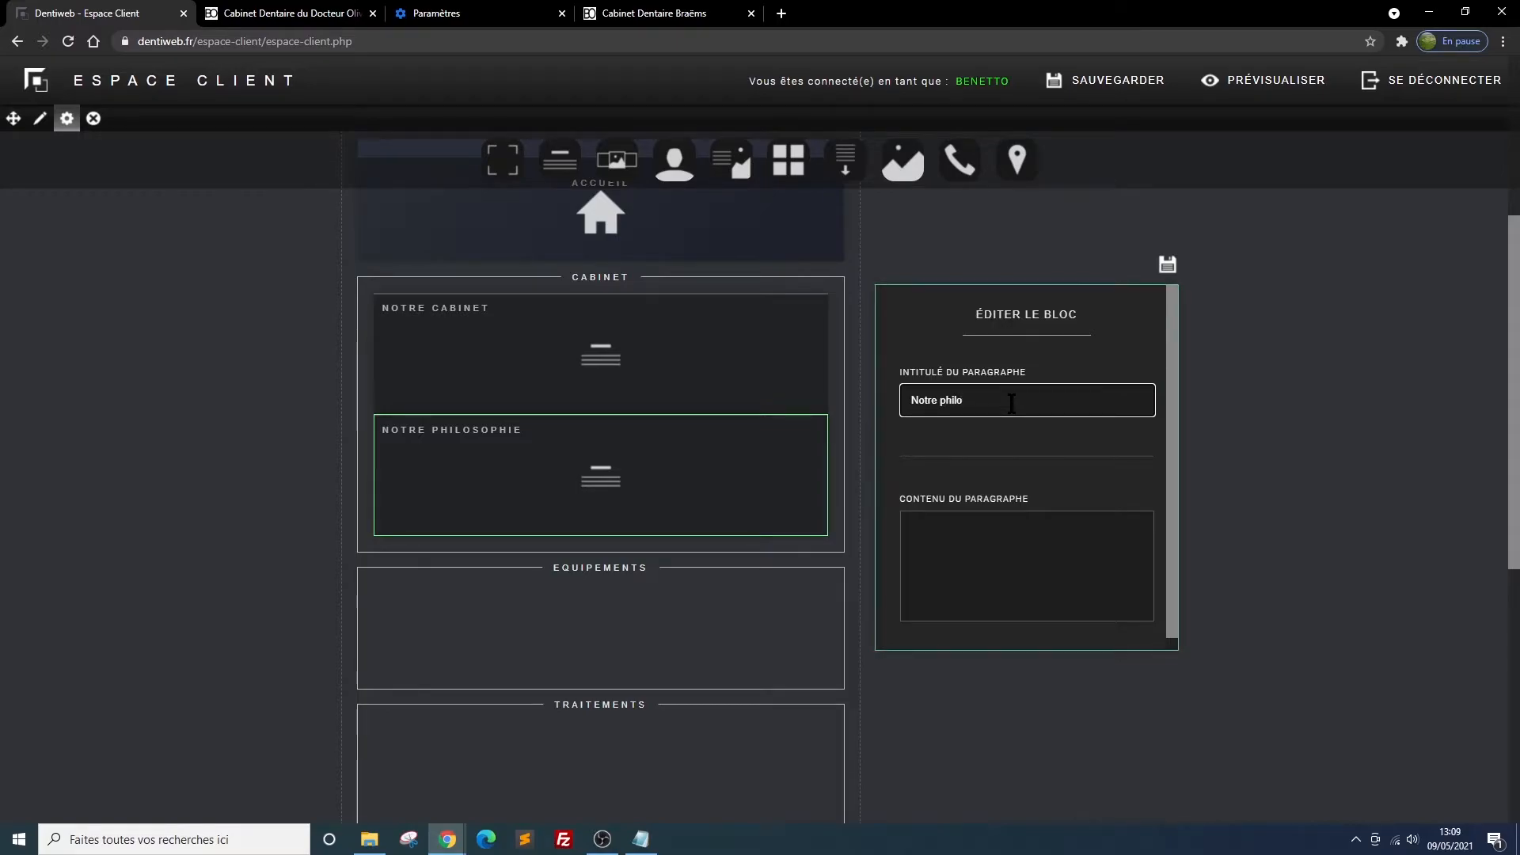
type("sophie")
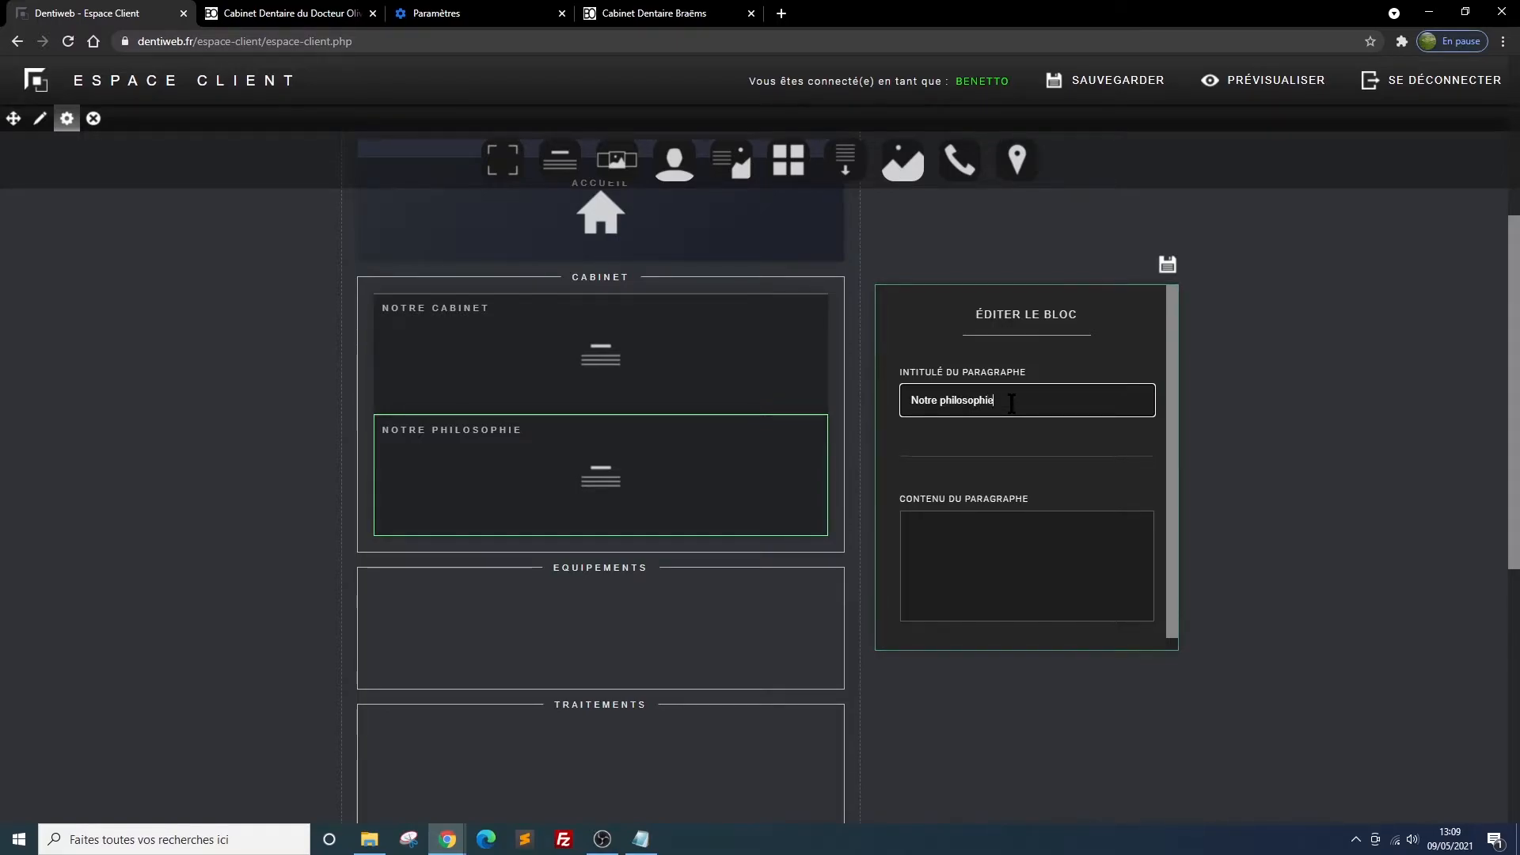
left_click(1043, 531)
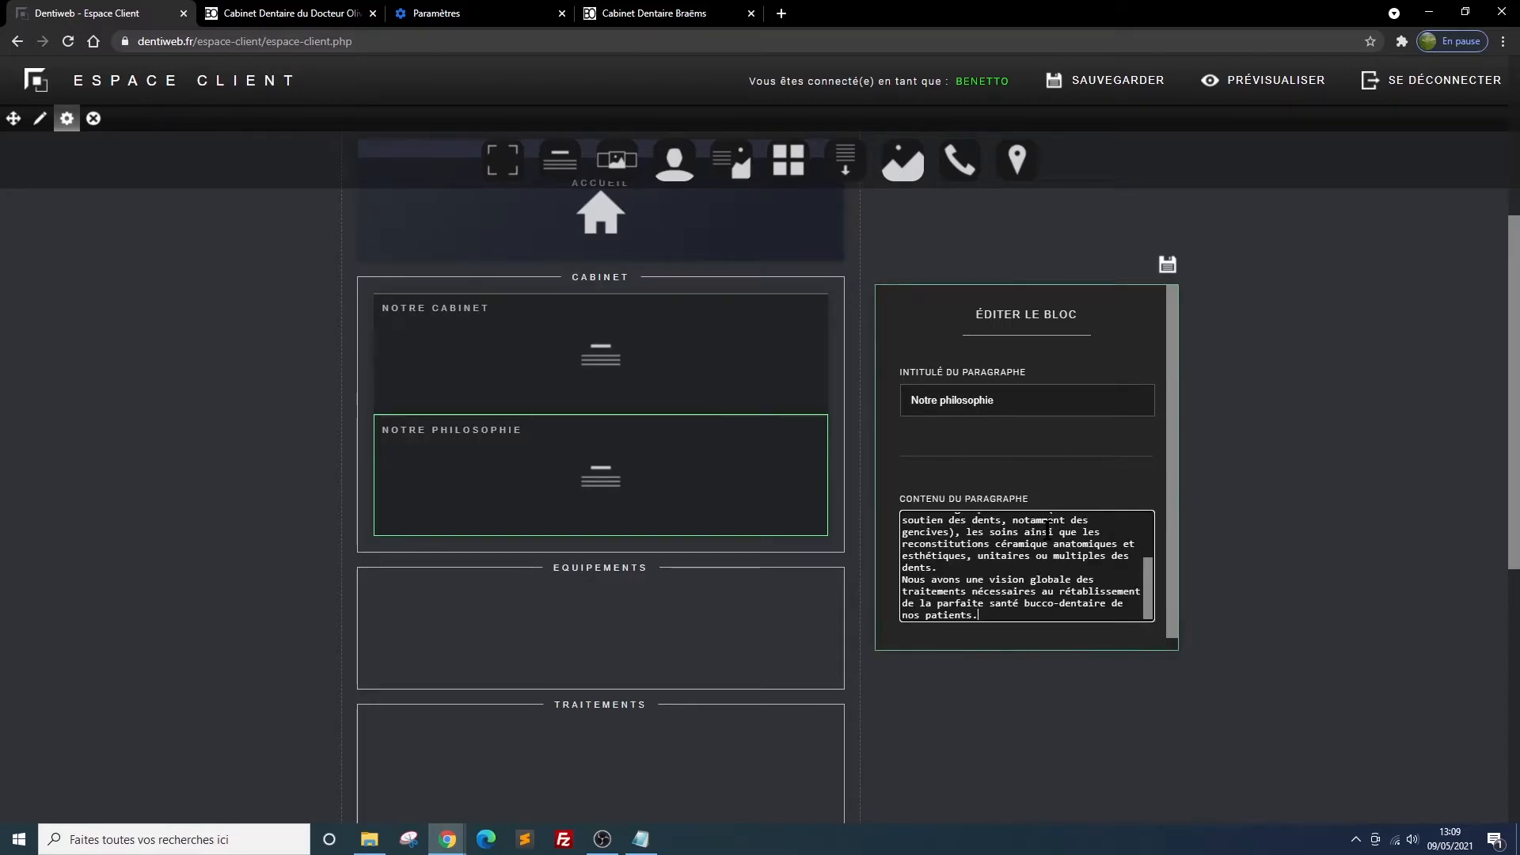
left_click(1167, 265)
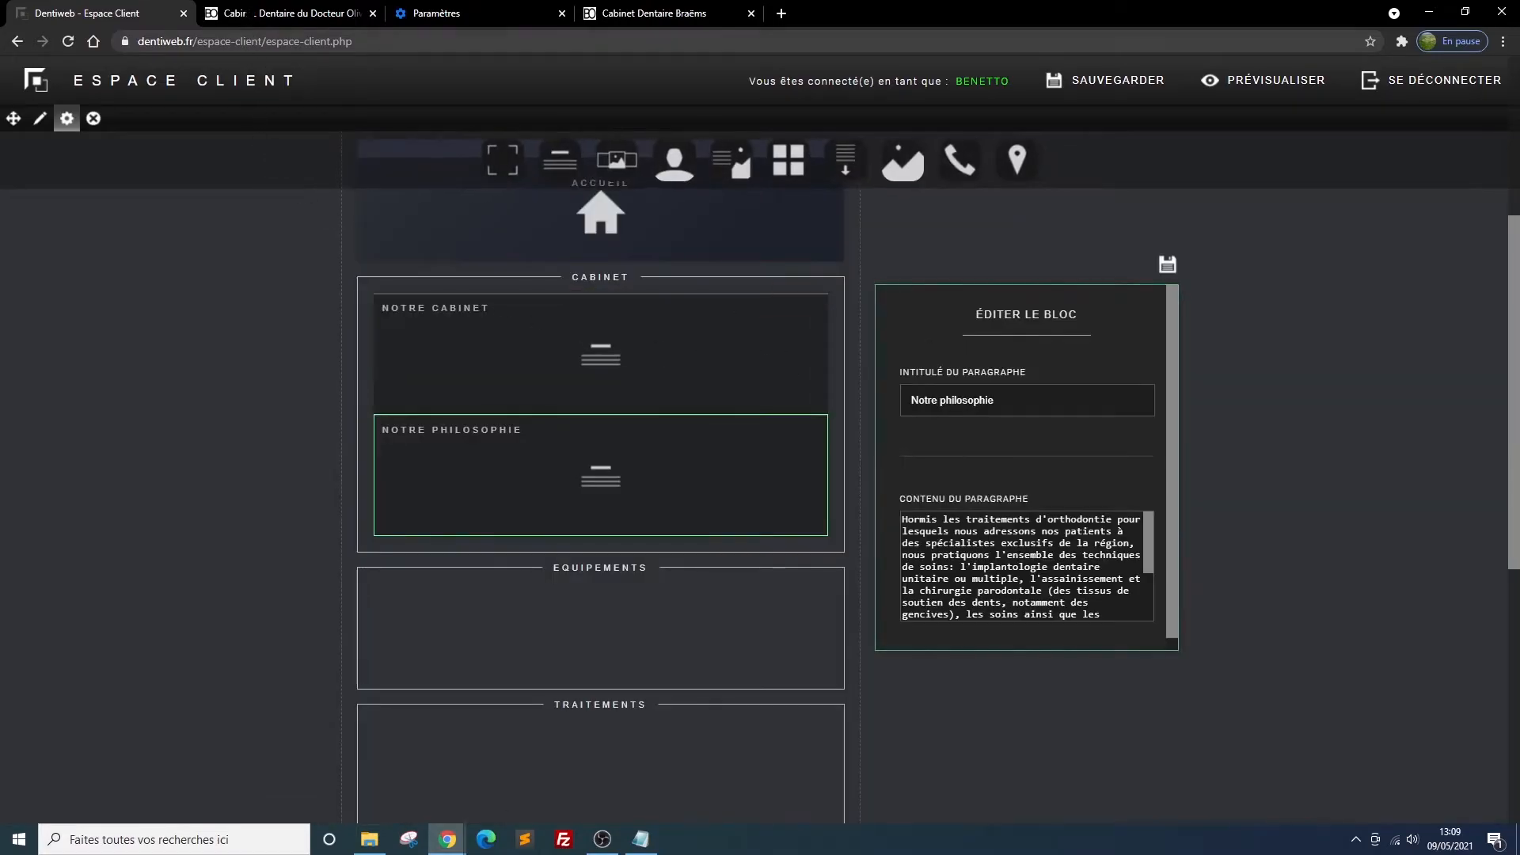
Reload the site preview and examine how the Notre philosophie paragraph is laid out below Notre cabinet
left_click(244, 22)
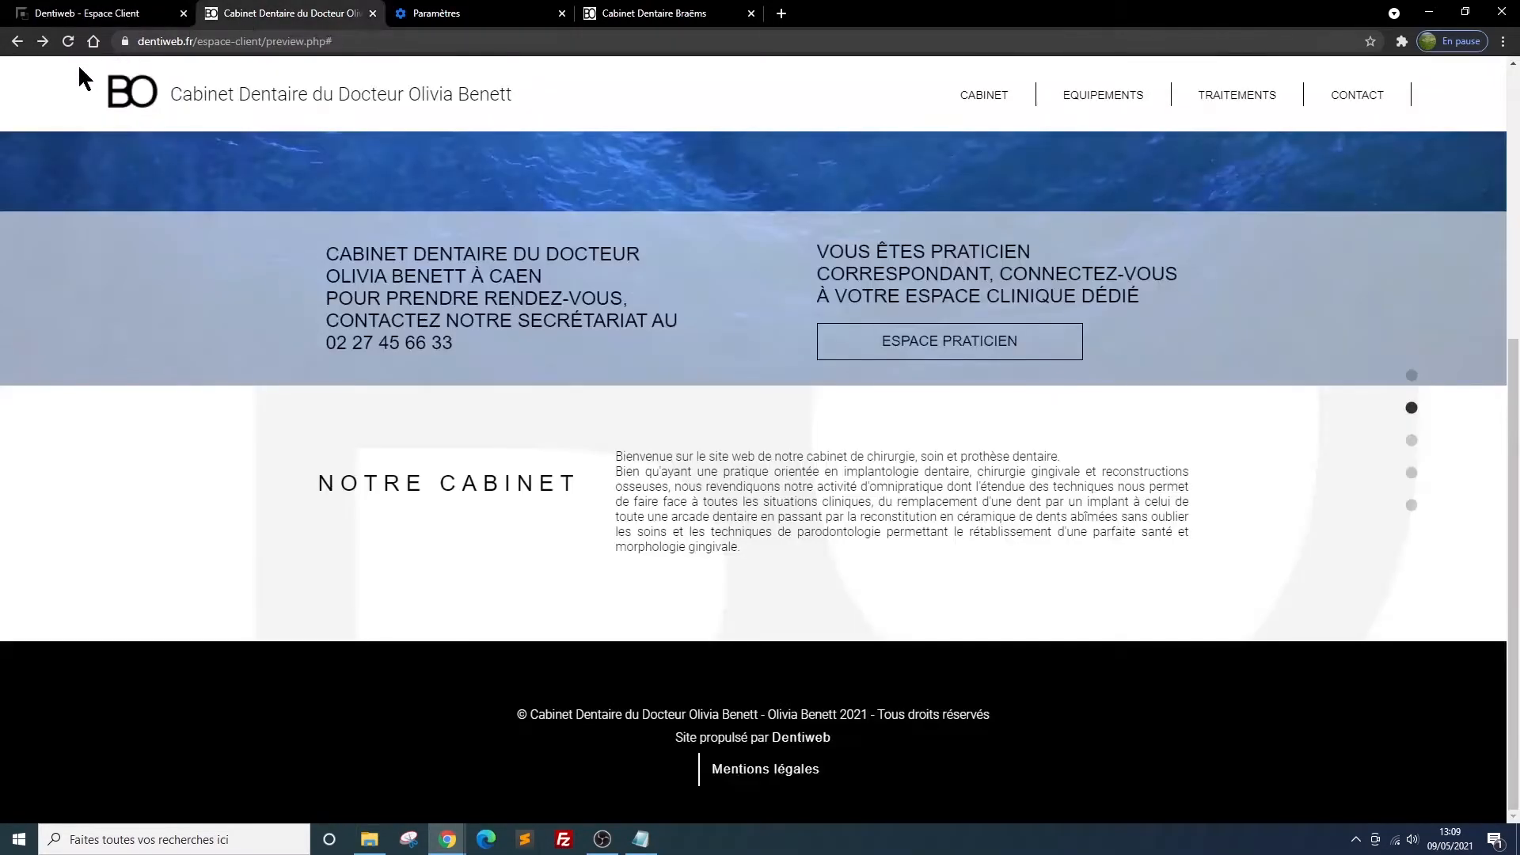
left_click(68, 43)
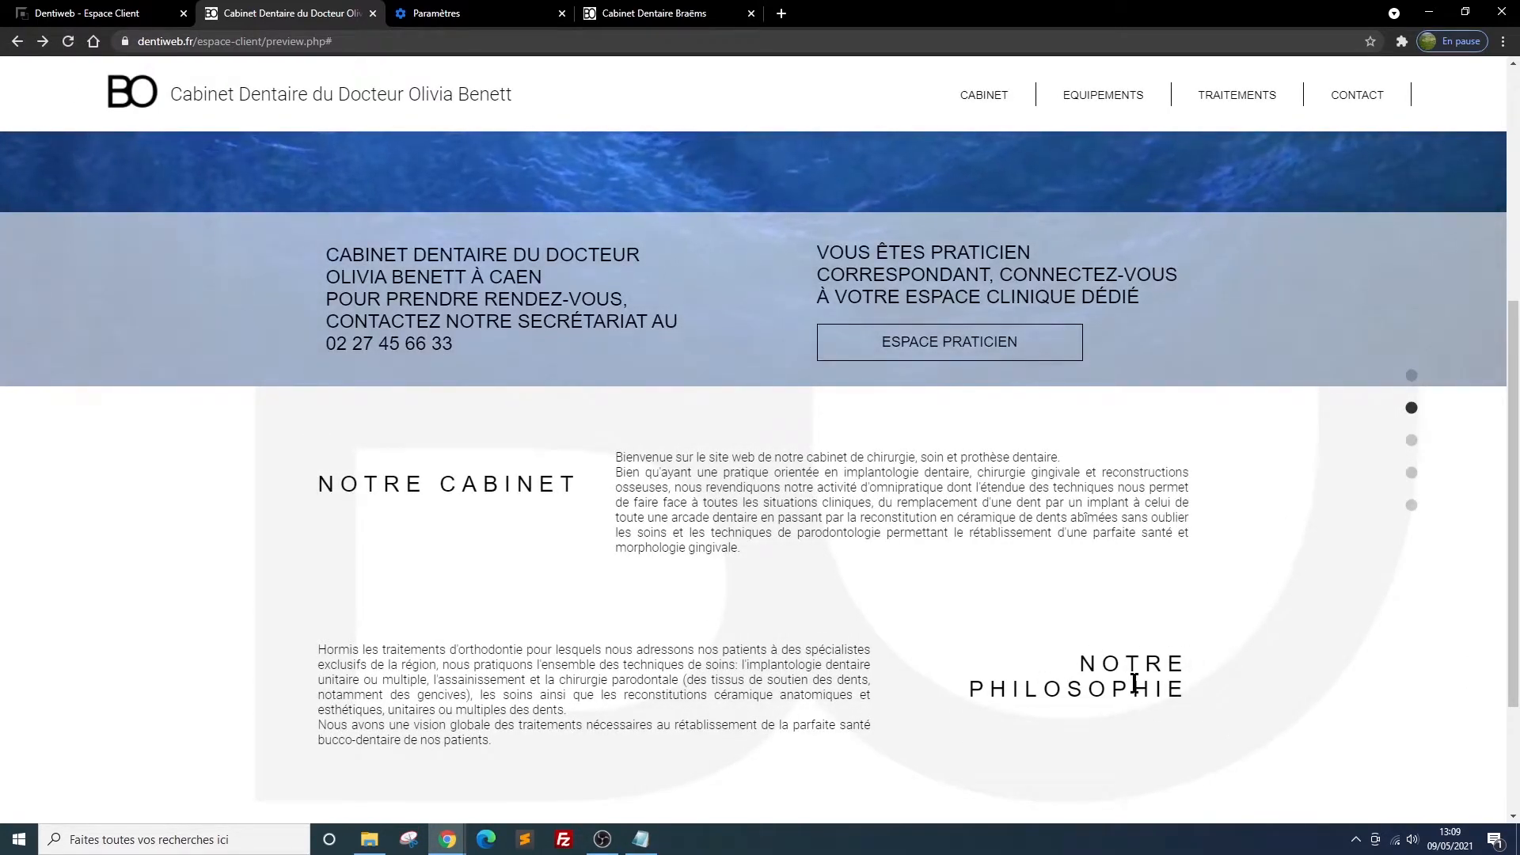
scroll(1130, 655, "down", 3)
scroll(1129, 654, "up", 2)
scroll(1130, 602, "up", 4)
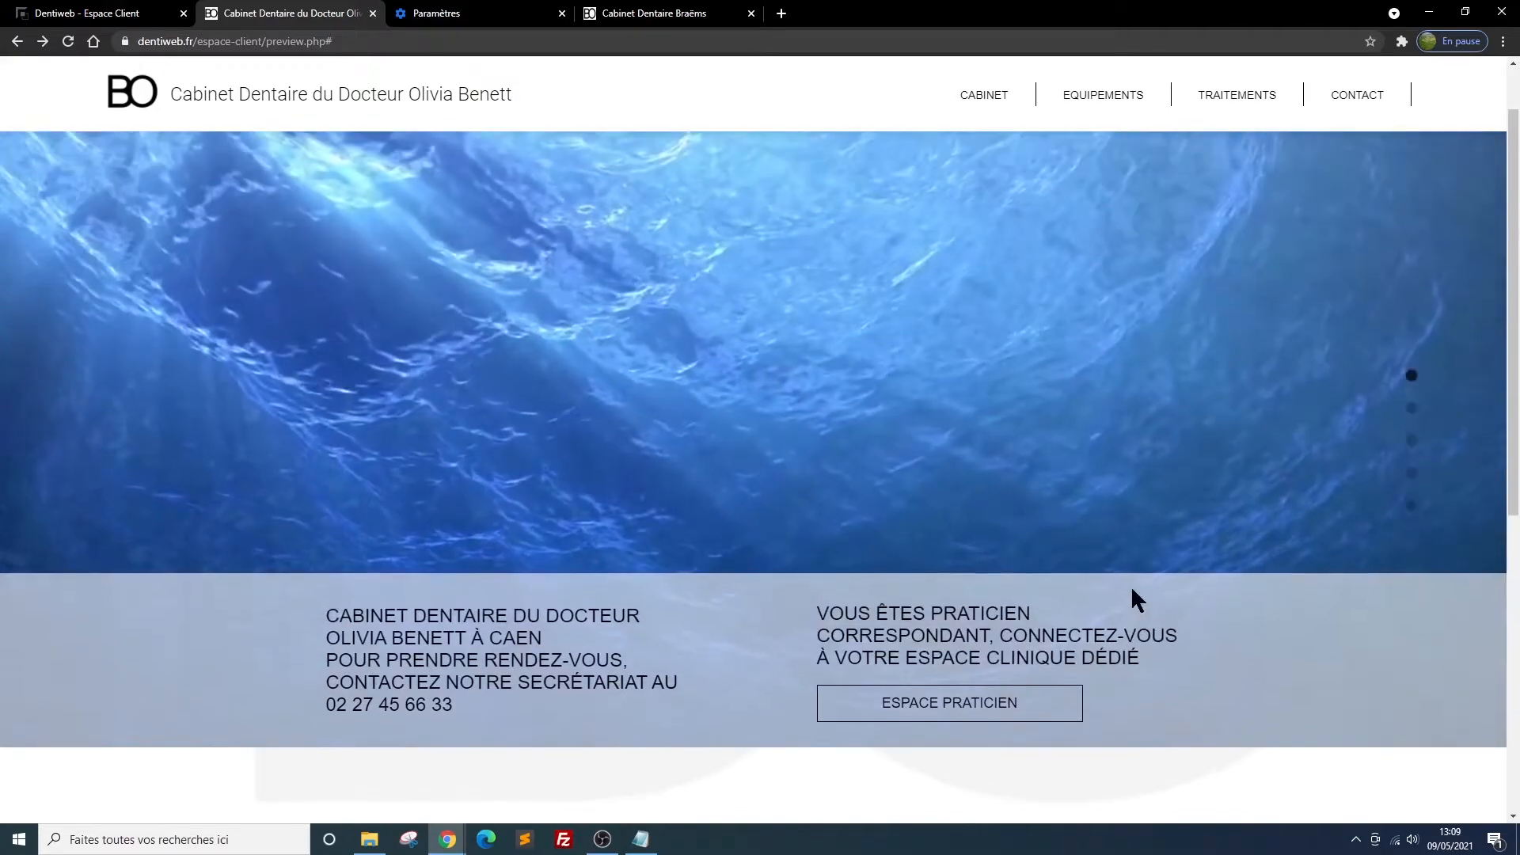
scroll(1131, 586, "down", 5)
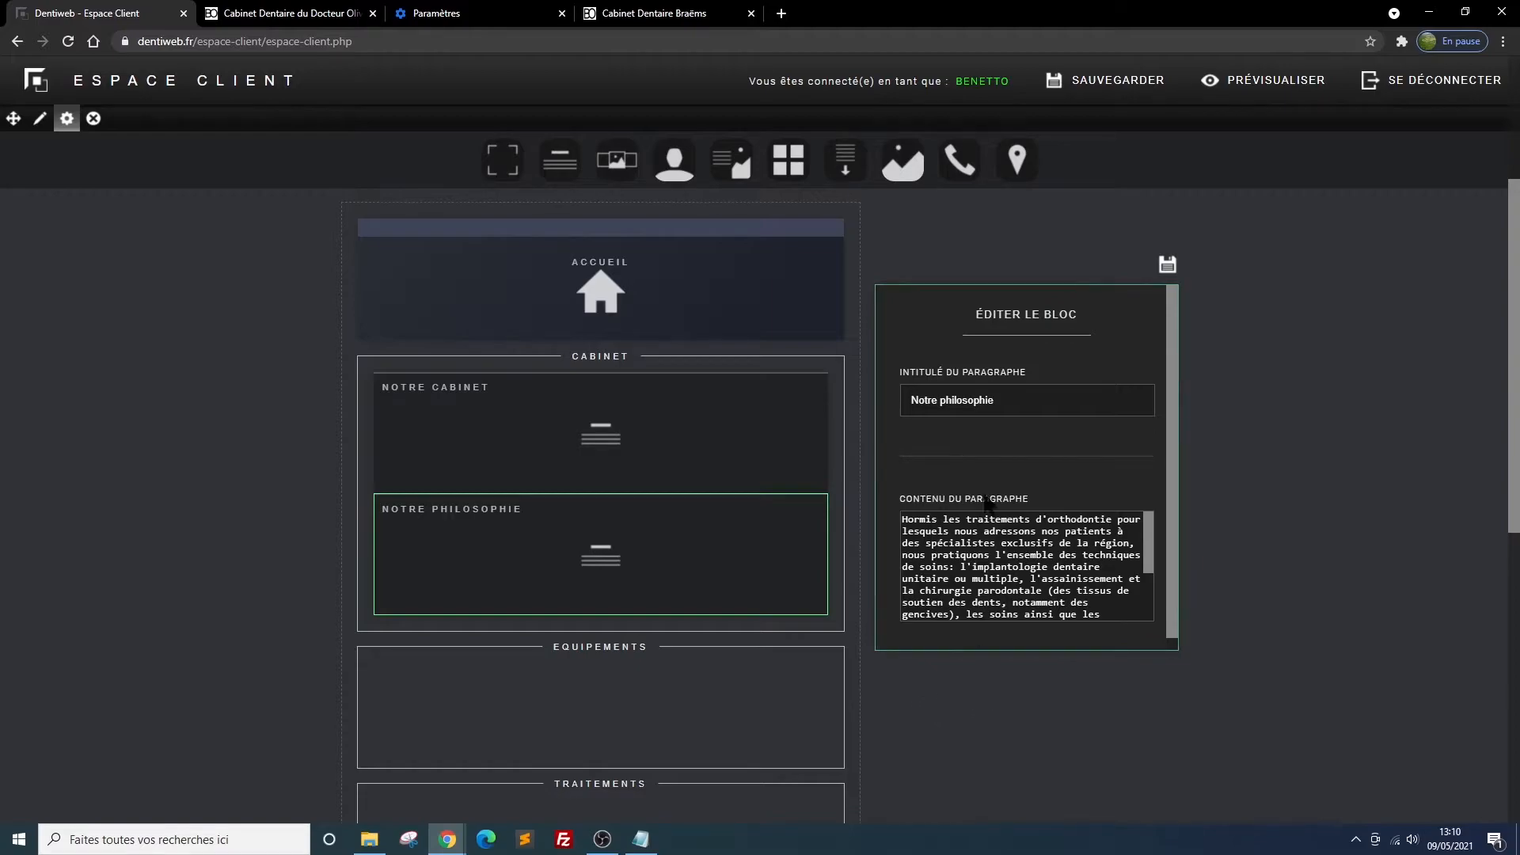
Change the heading of the Notre philosophie block to "Notre vision" and save the block
left_click_drag(999, 398, 940, 402)
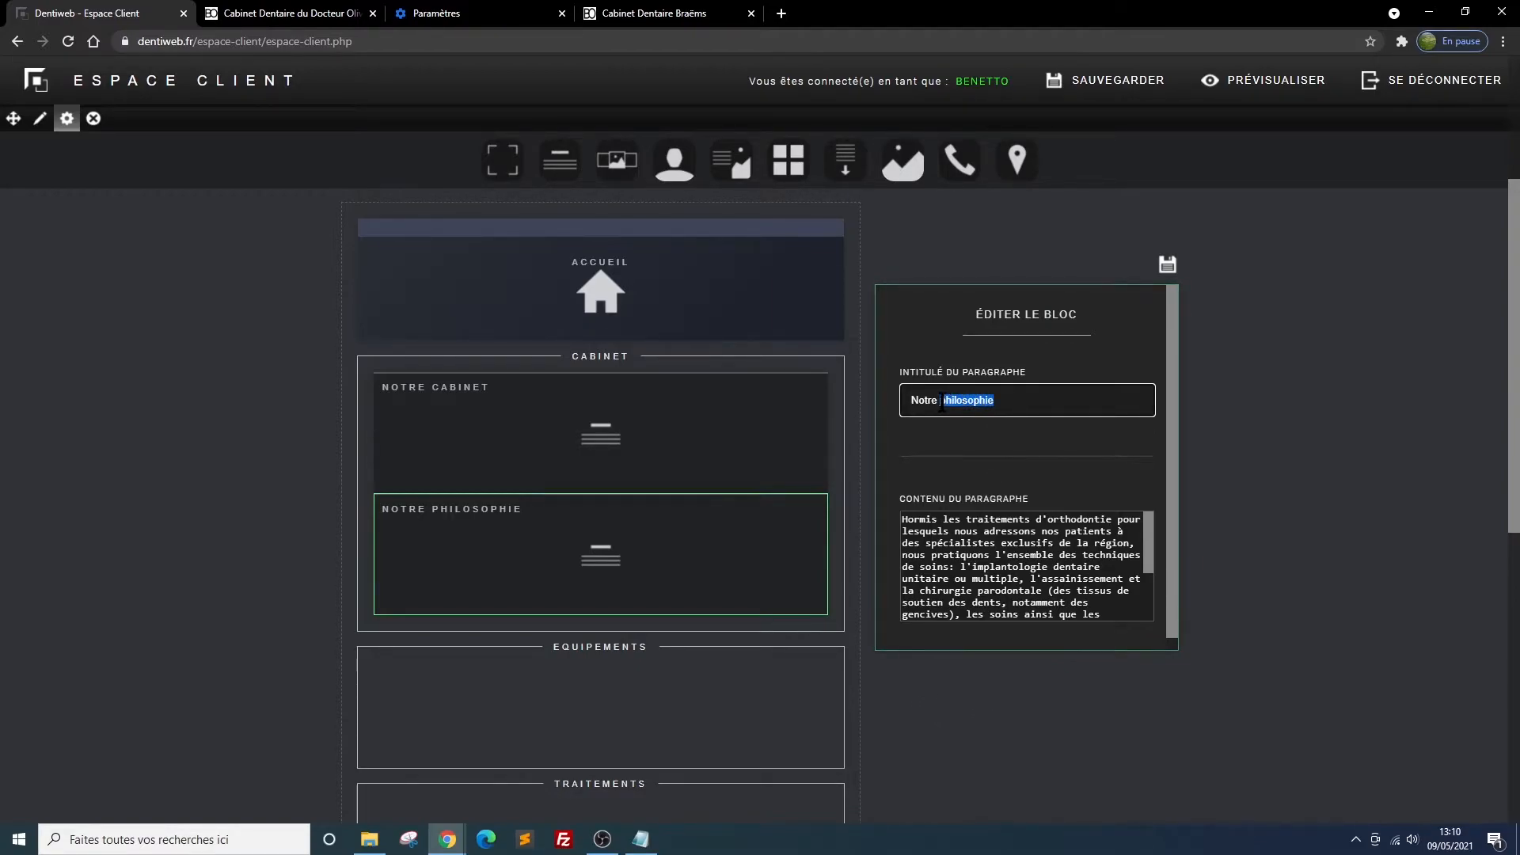
type("vision")
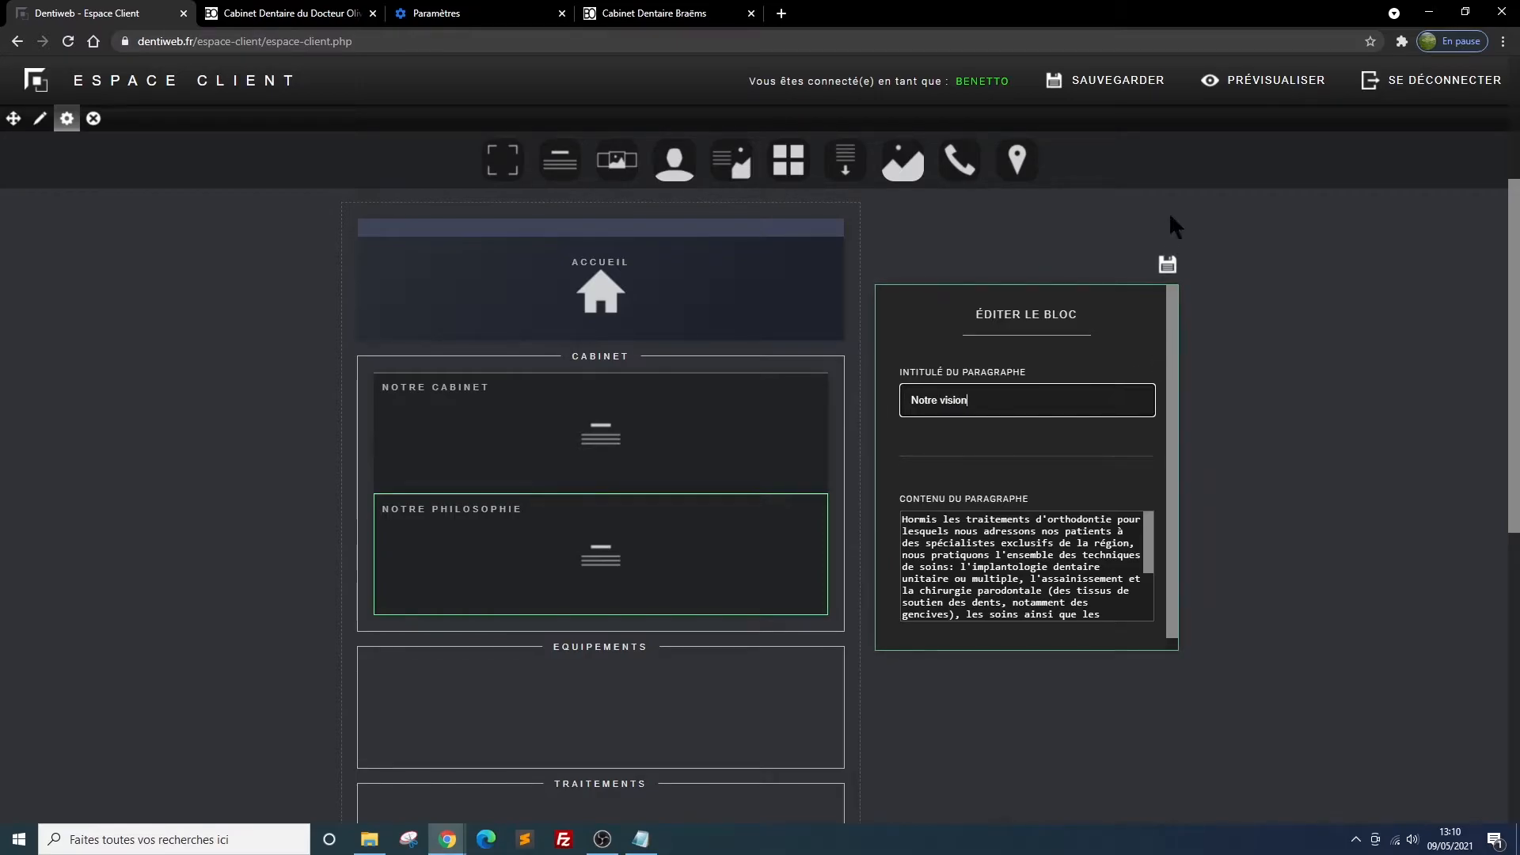
left_click(1169, 268)
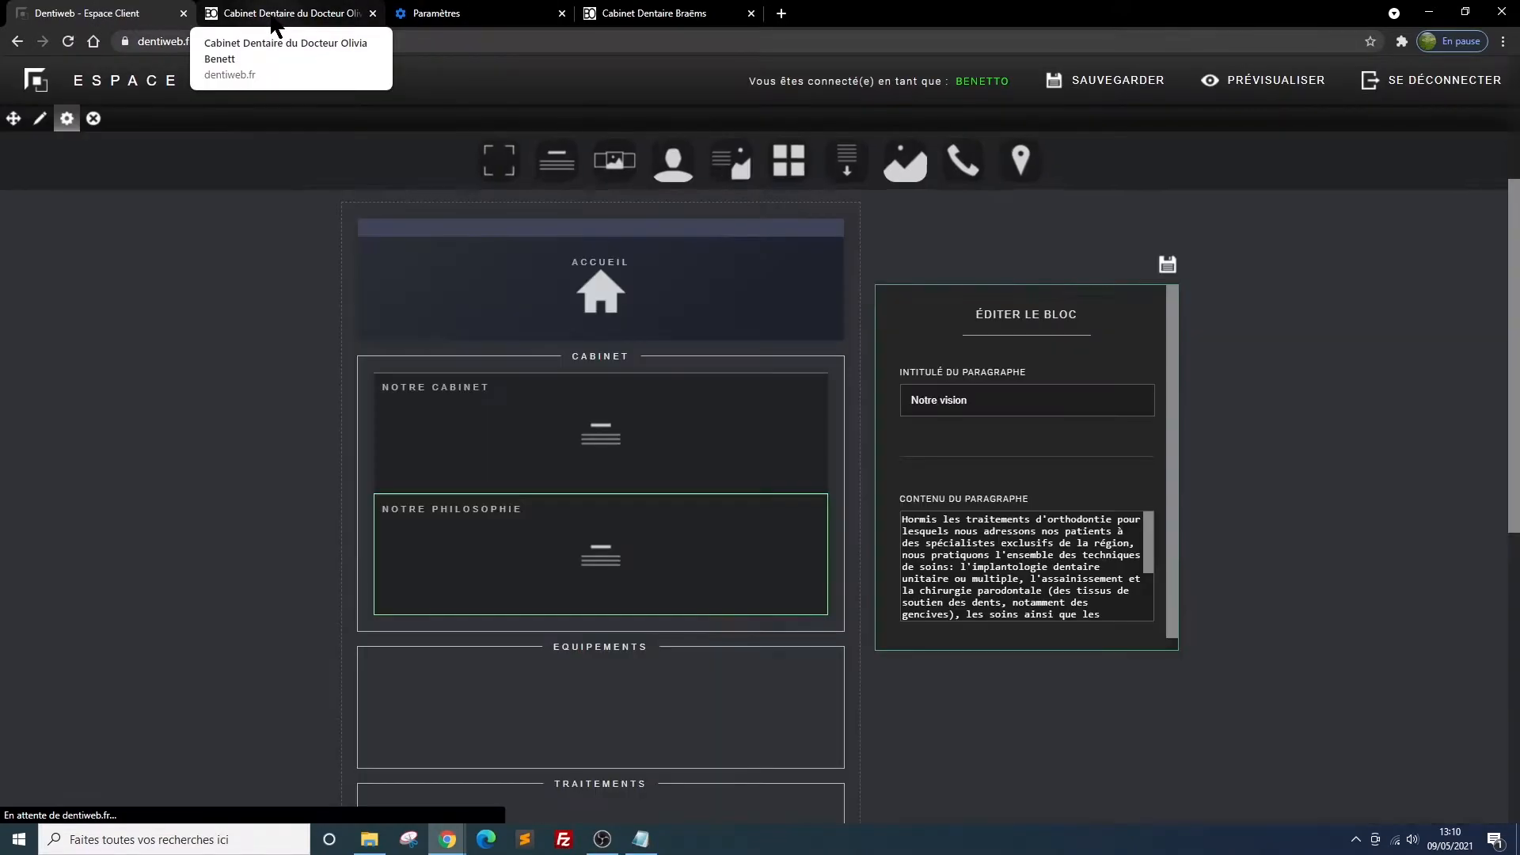
Reload the site preview to check the second paragraph's new heading
left_click(275, 15)
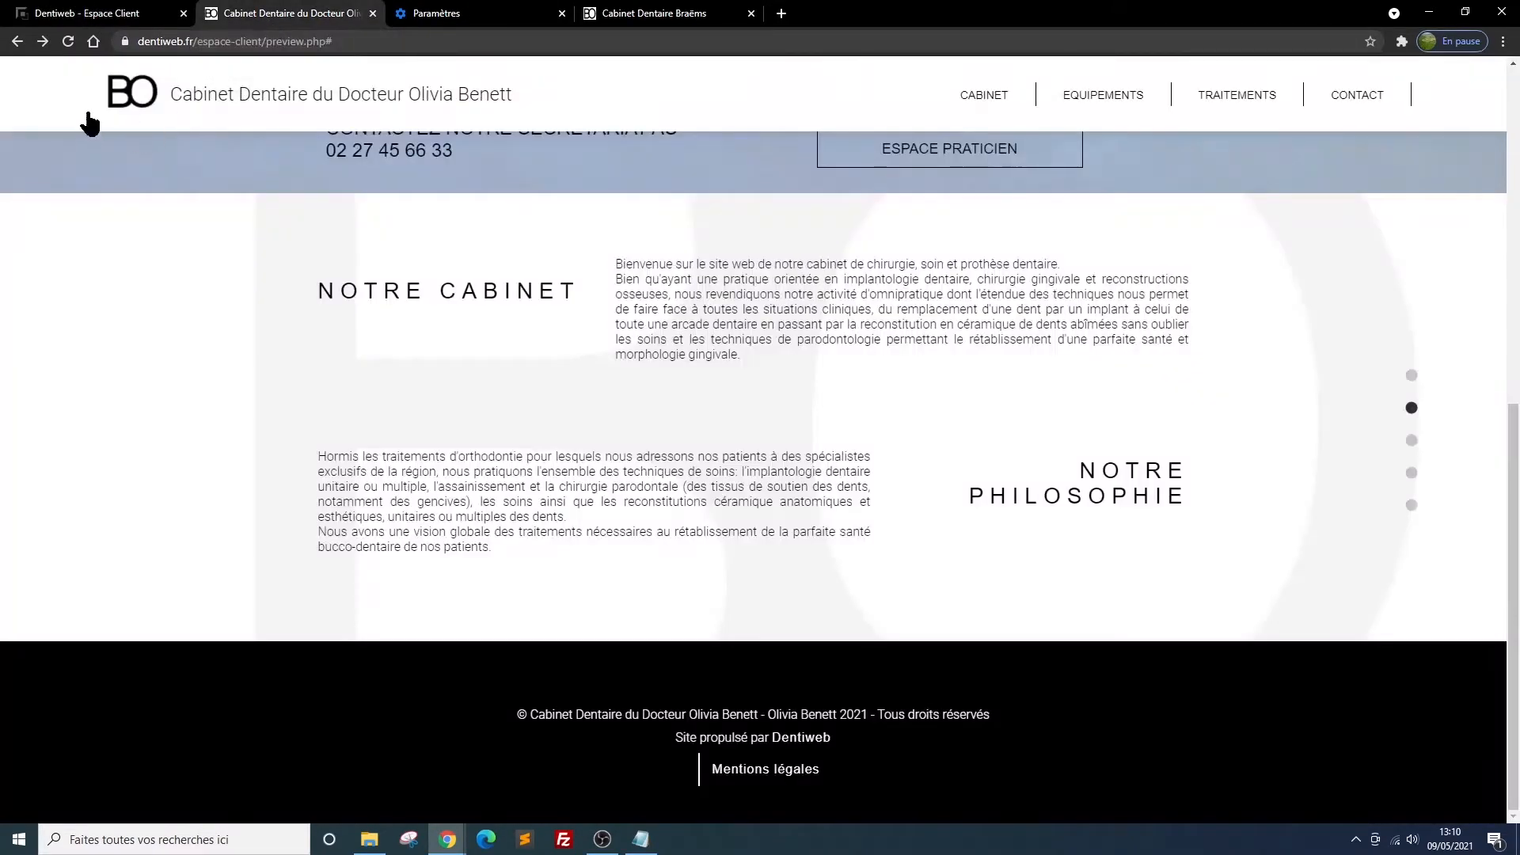
left_click(70, 43)
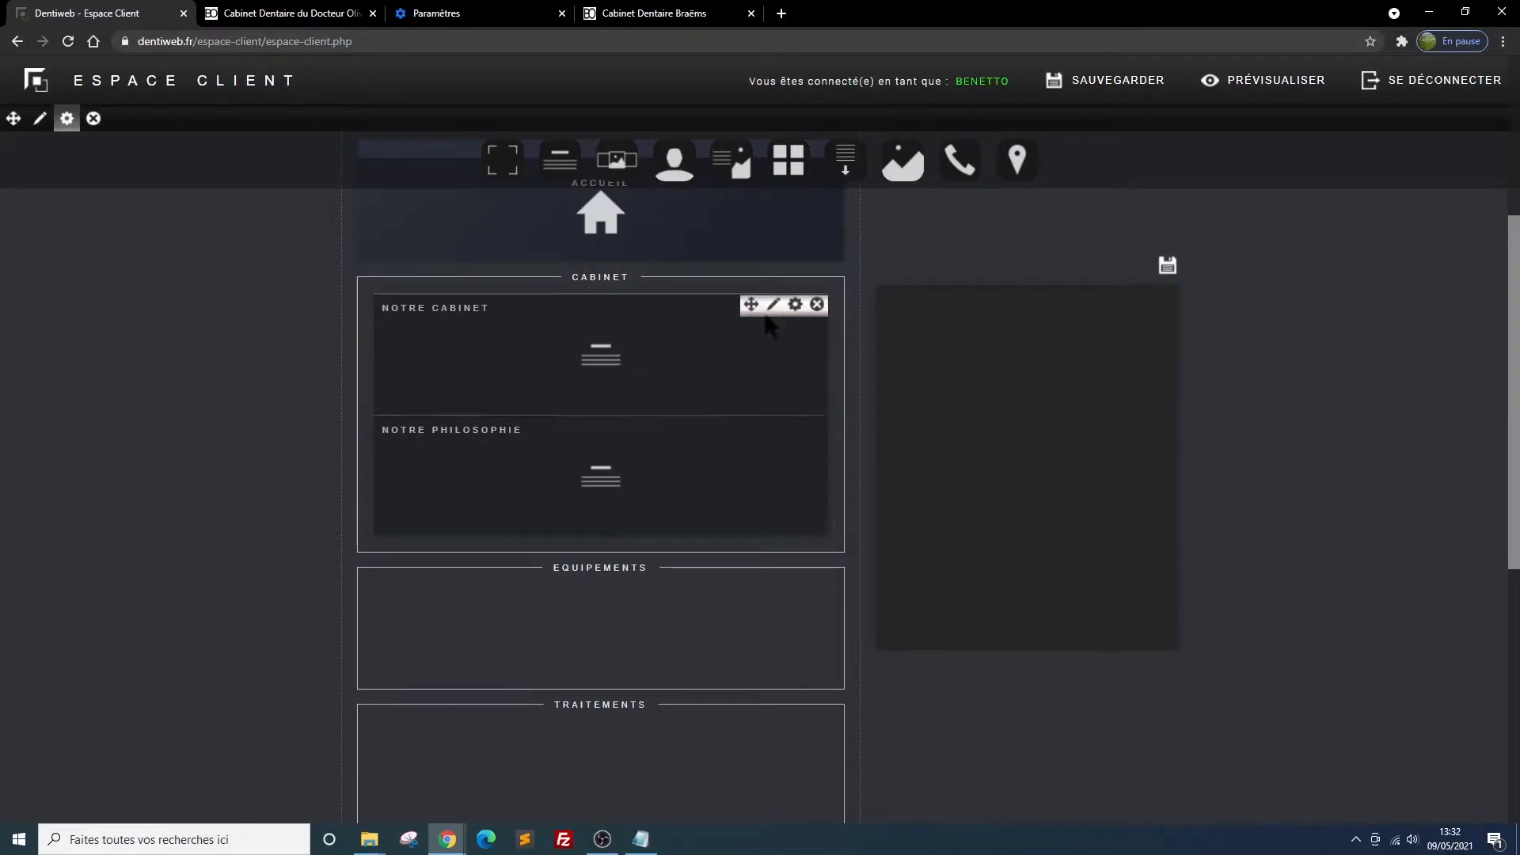
Insert a paragraph-with-image block in the Cabinet section, between the Notre cabinet and Notre philosophie blocks
mouse_move(685, 163)
mouse_move(737, 164)
left_click_drag(737, 164, 610, 479)
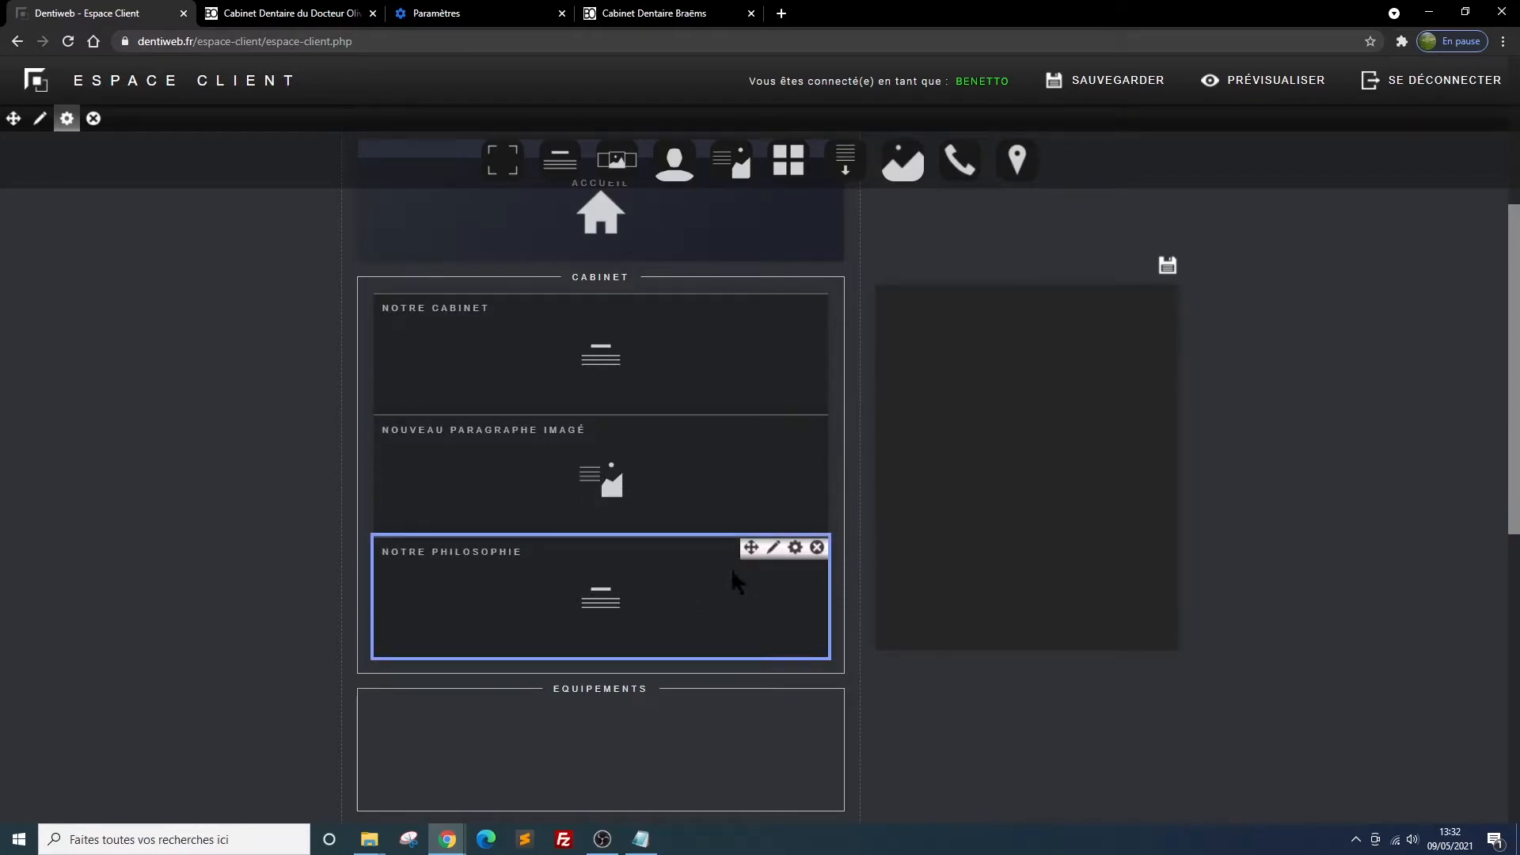
Move the new paragraph-with-image block below Notre philosophie and save it with the title "Normes d'hygiène" and a dark background
left_click_drag(752, 547, 749, 437)
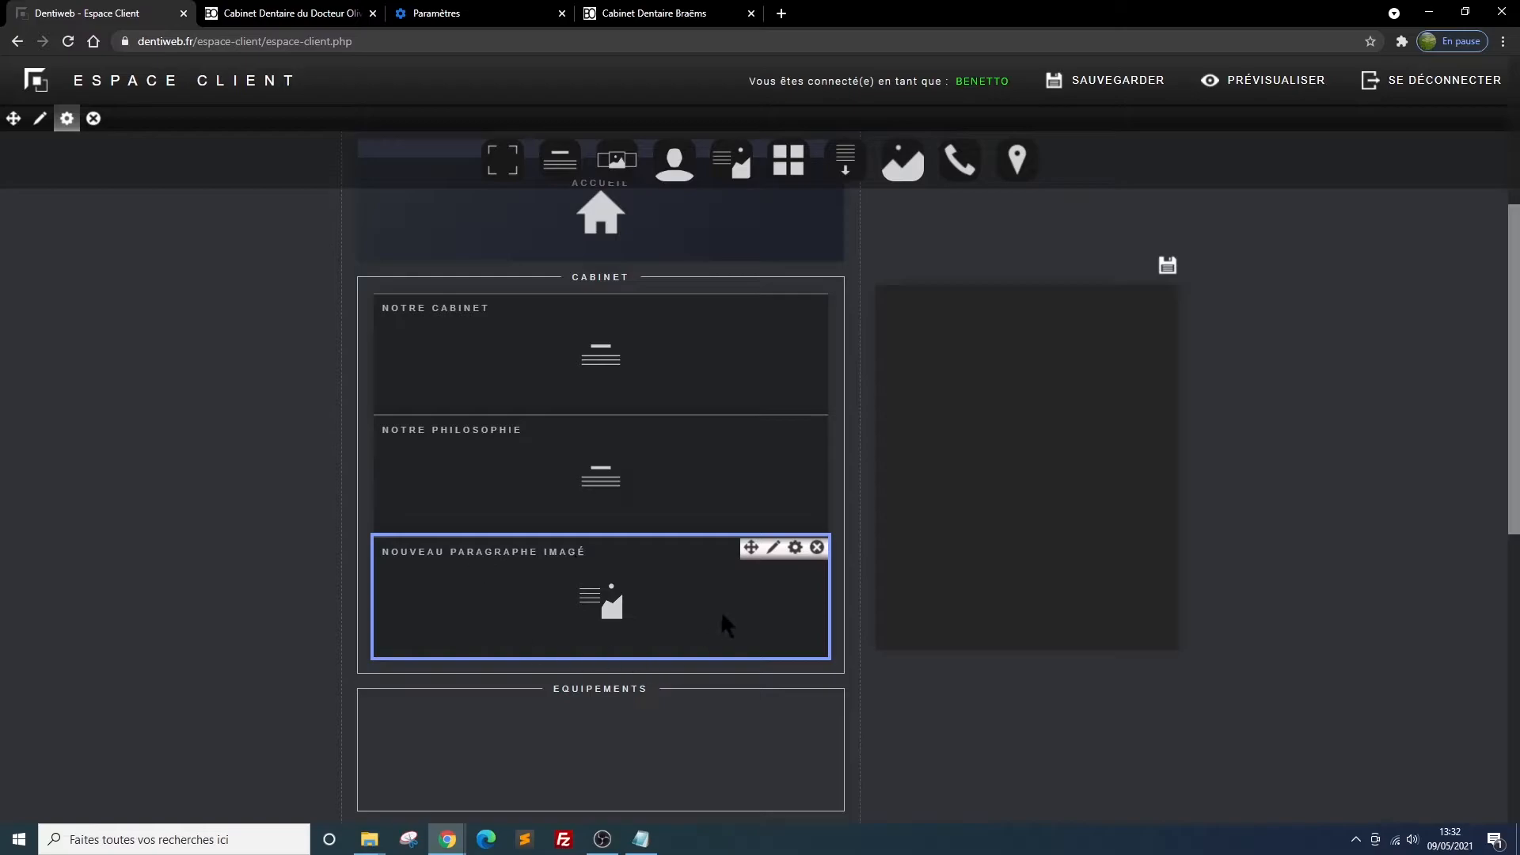
left_click(795, 551)
left_click(980, 392)
key("ctrl+a")
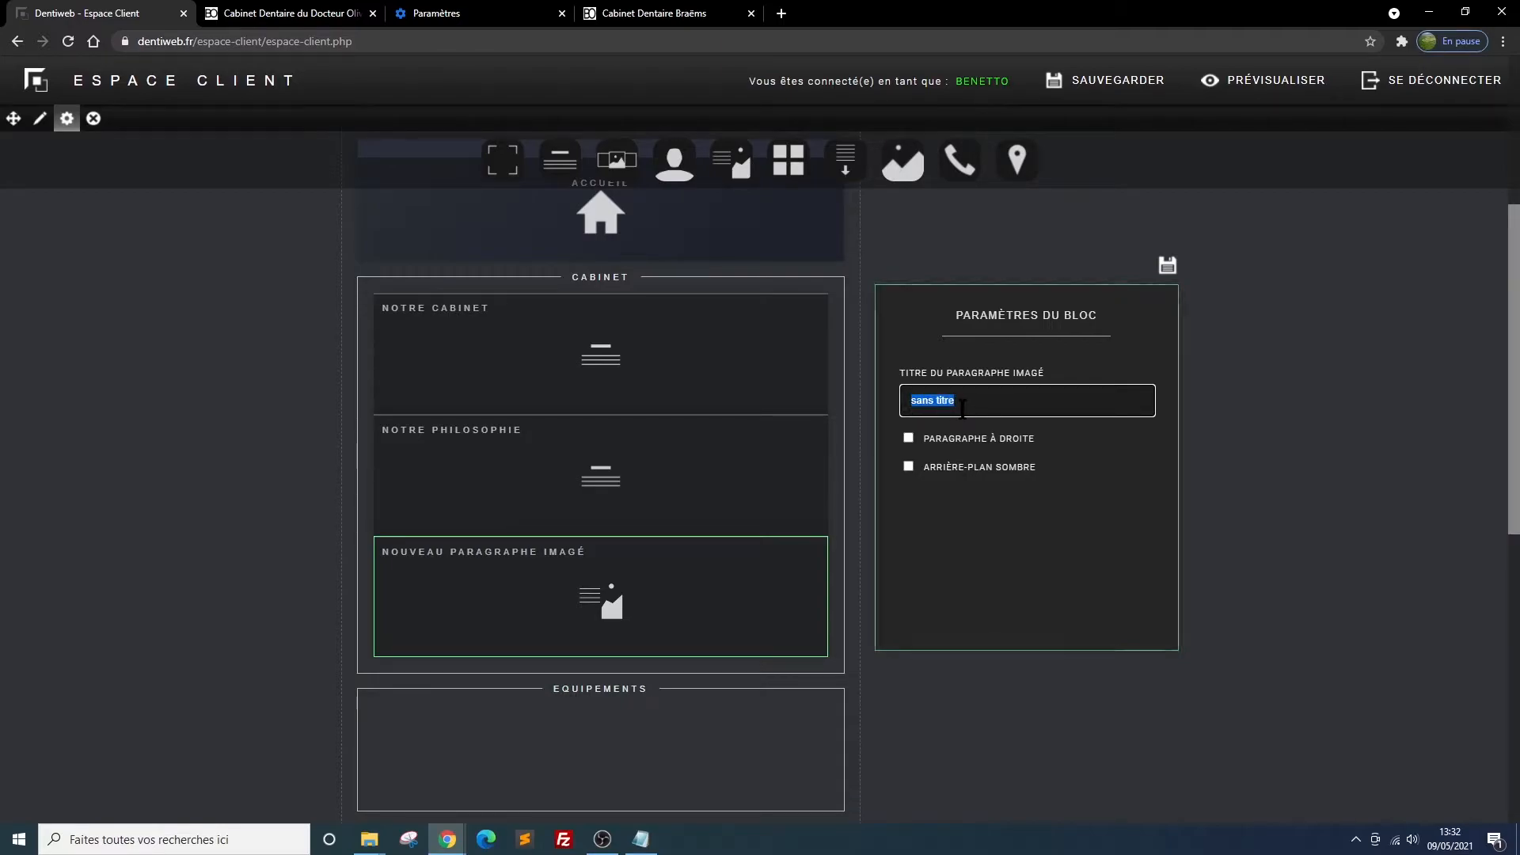
type("N")
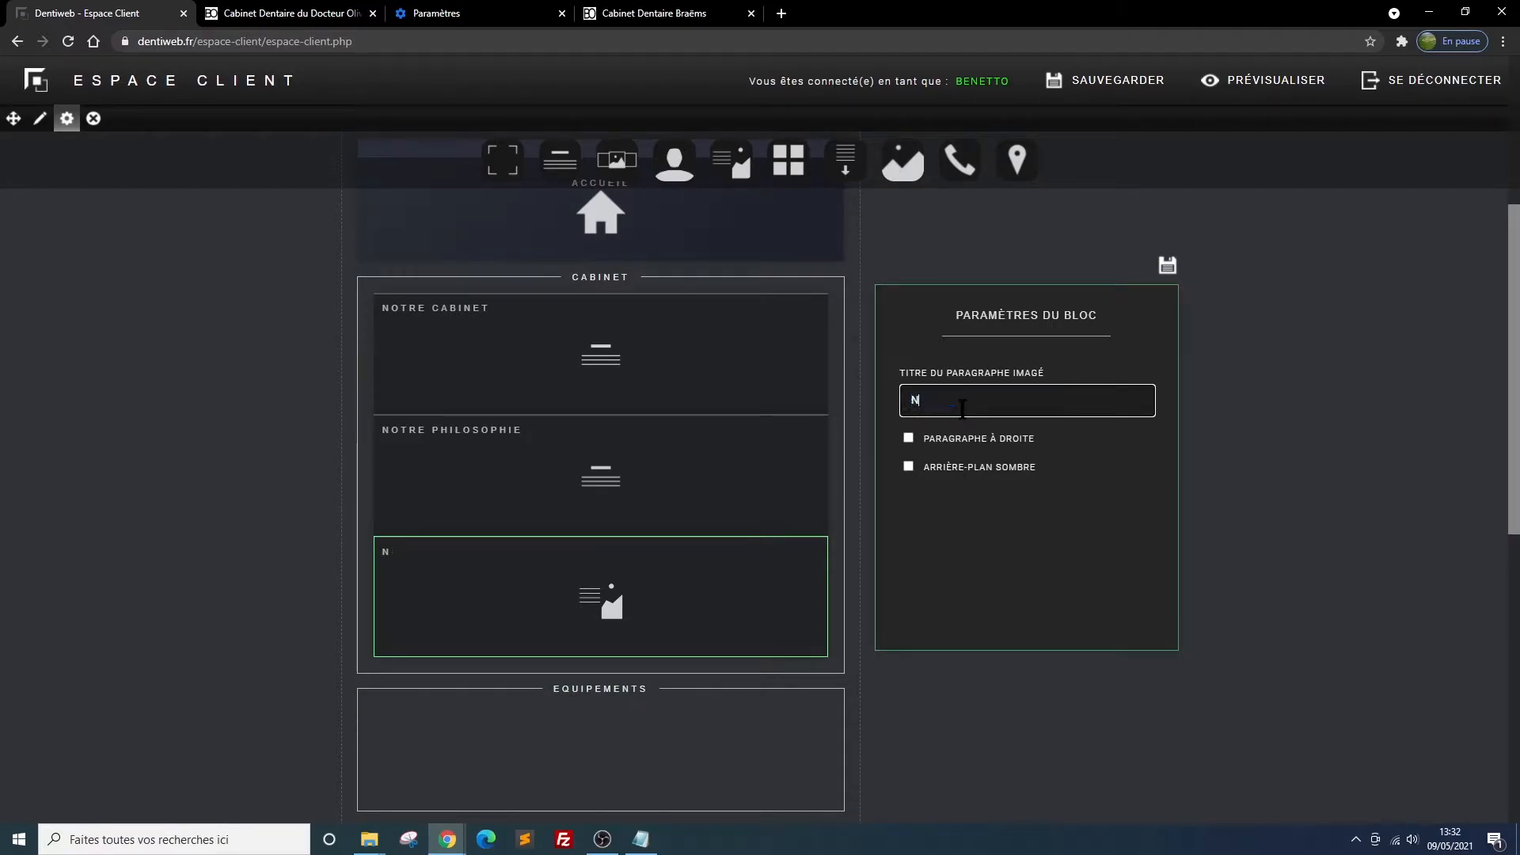
type("orme d'hygiène")
left_click(942, 402)
type("s")
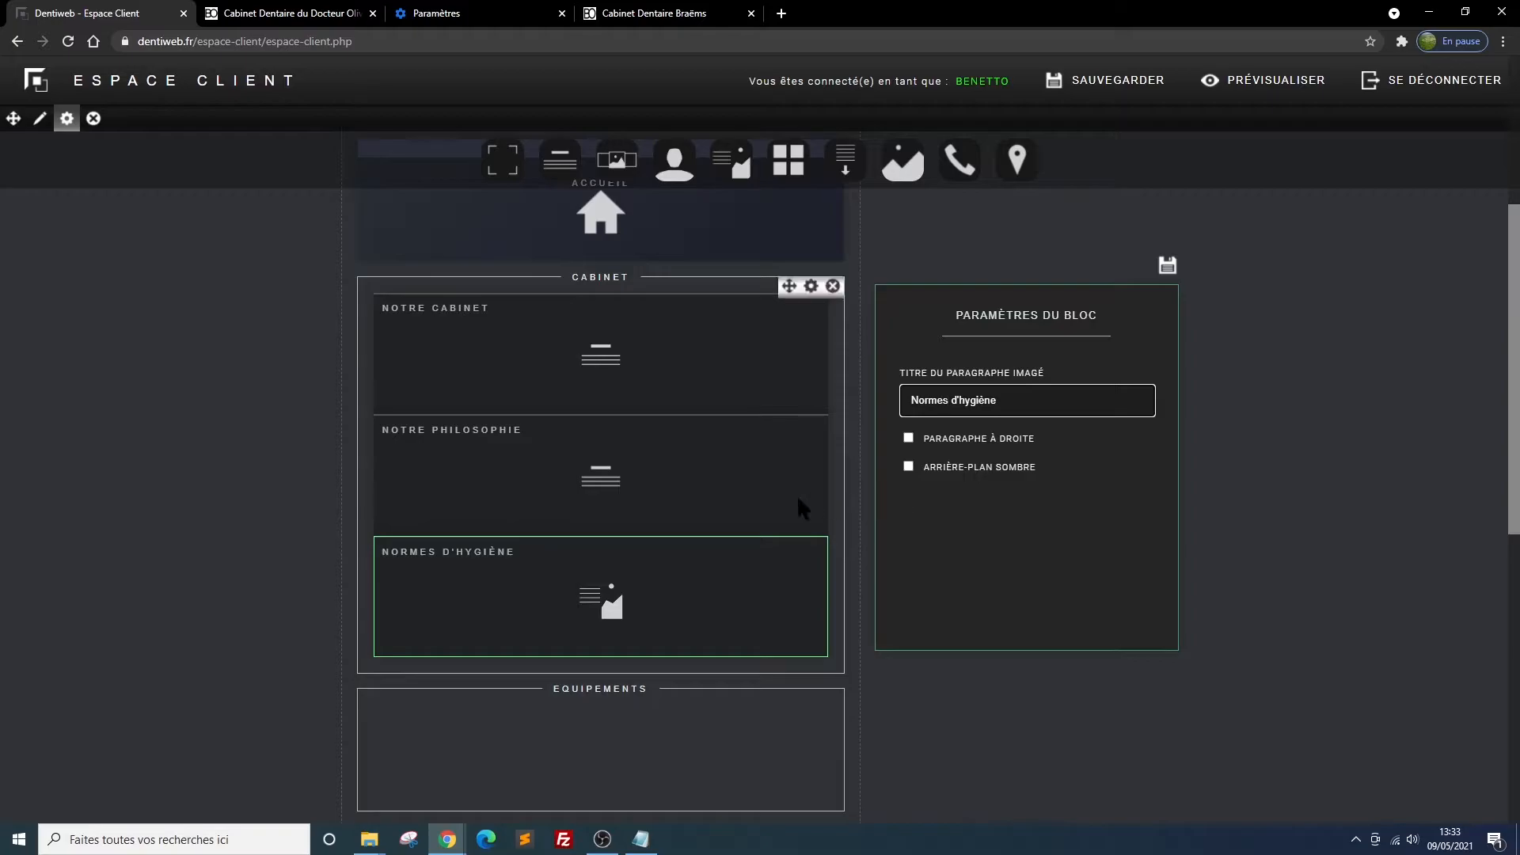
left_click(908, 466)
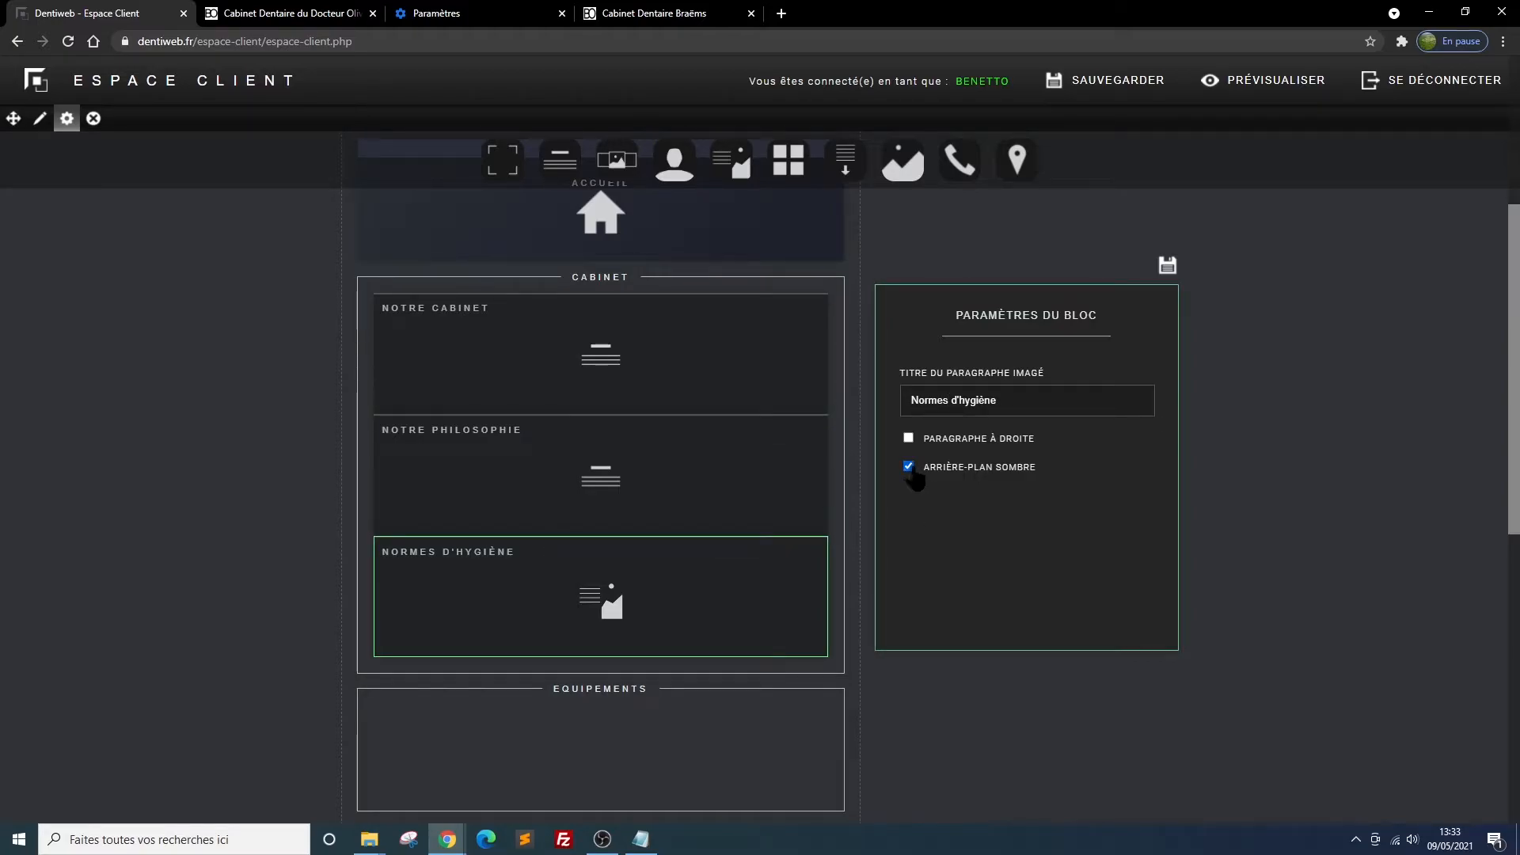
left_click(1167, 265)
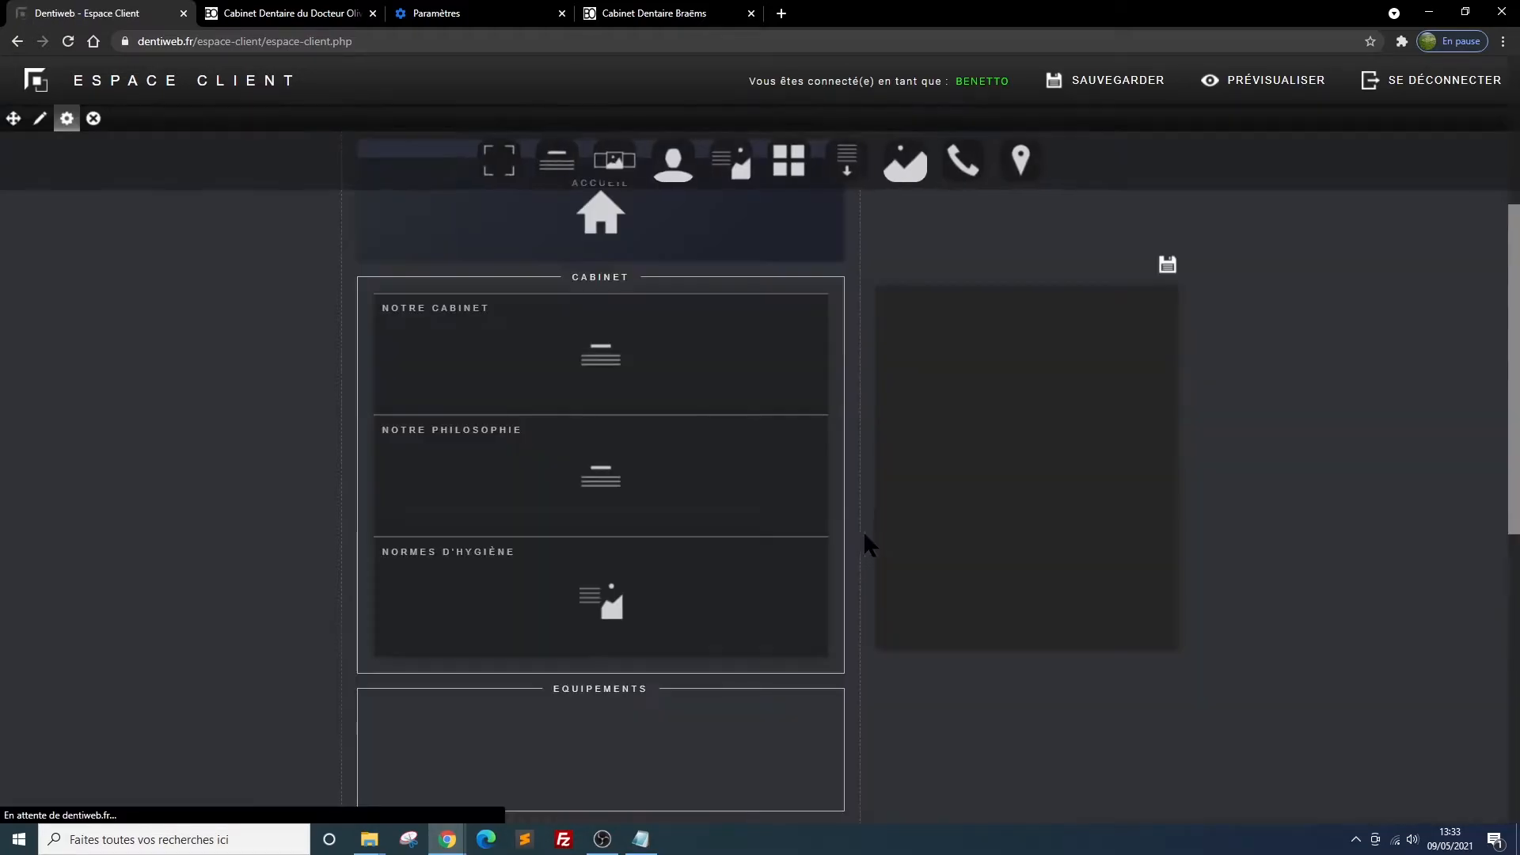
Give the Normes d'hygiène block the paragraph heading "Normes d'hygiène" and paste the patient-safety and sterilisation text as its content
mouse_move(485, 563)
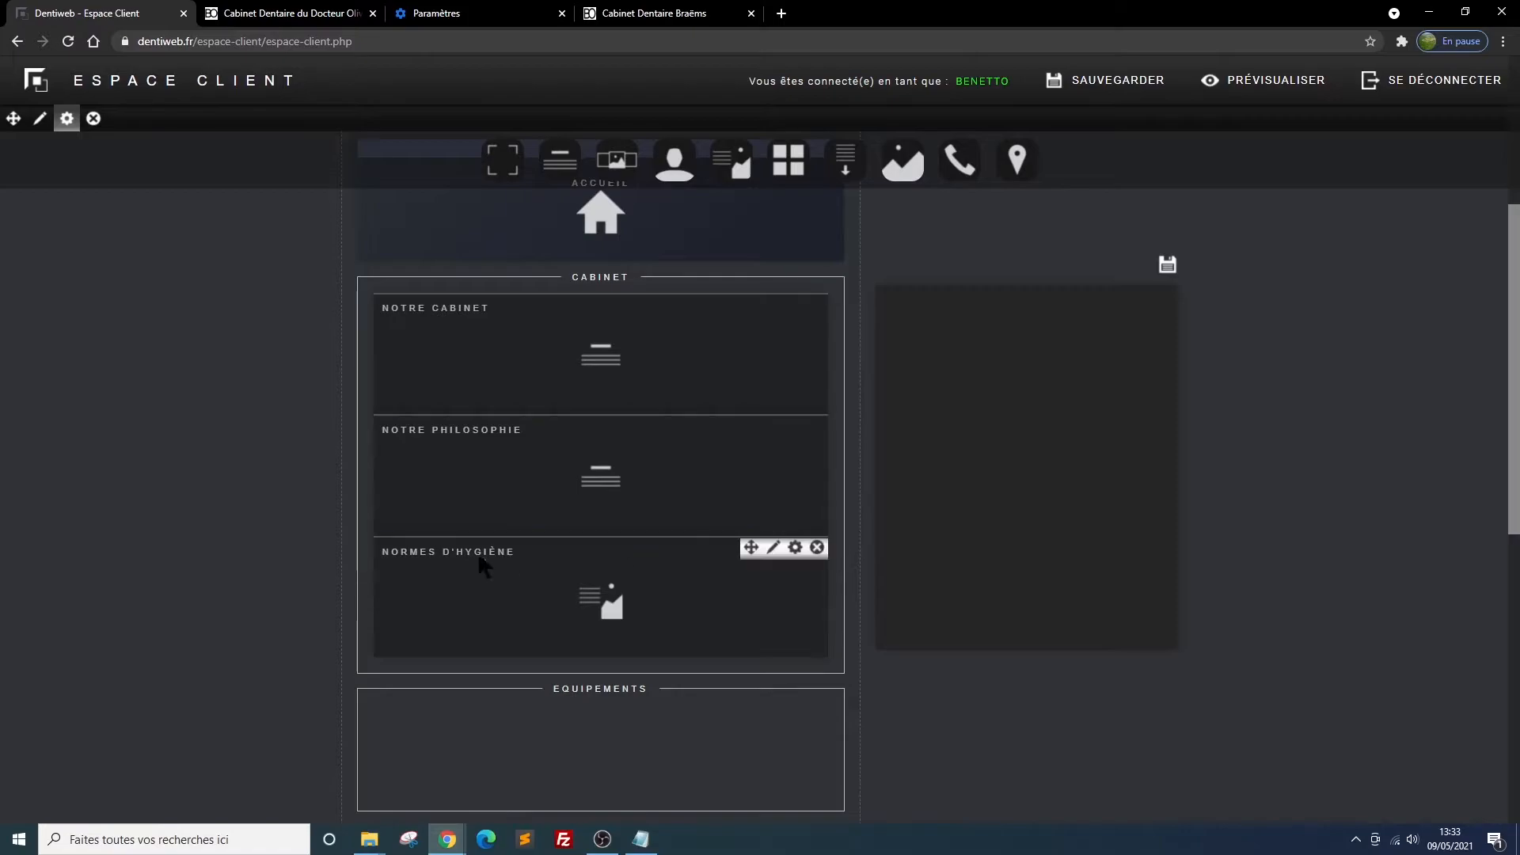
left_click(775, 556)
left_click(956, 399)
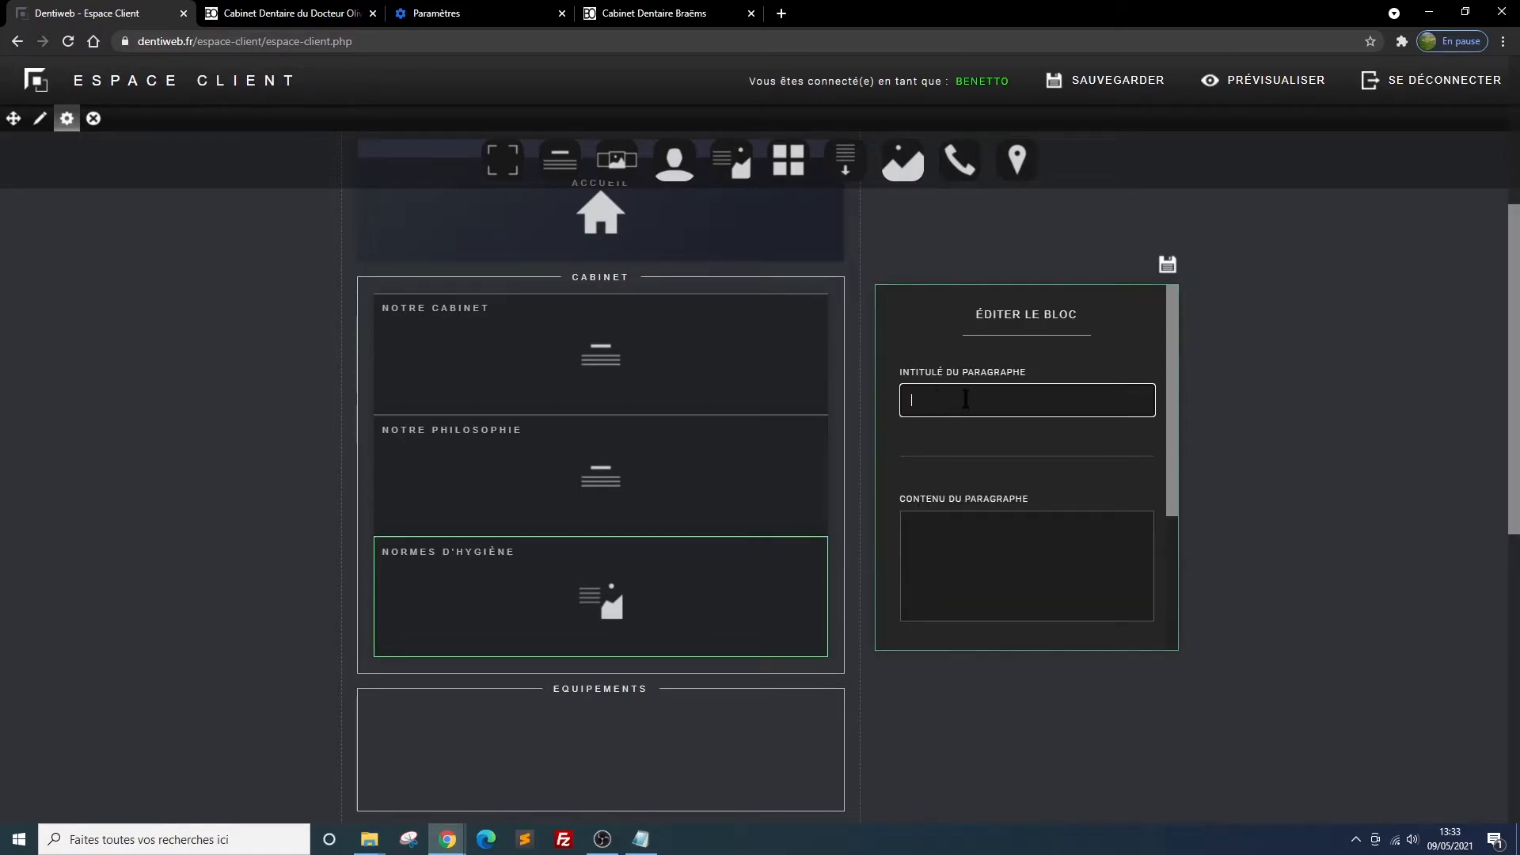
type("Normes d'hygiène")
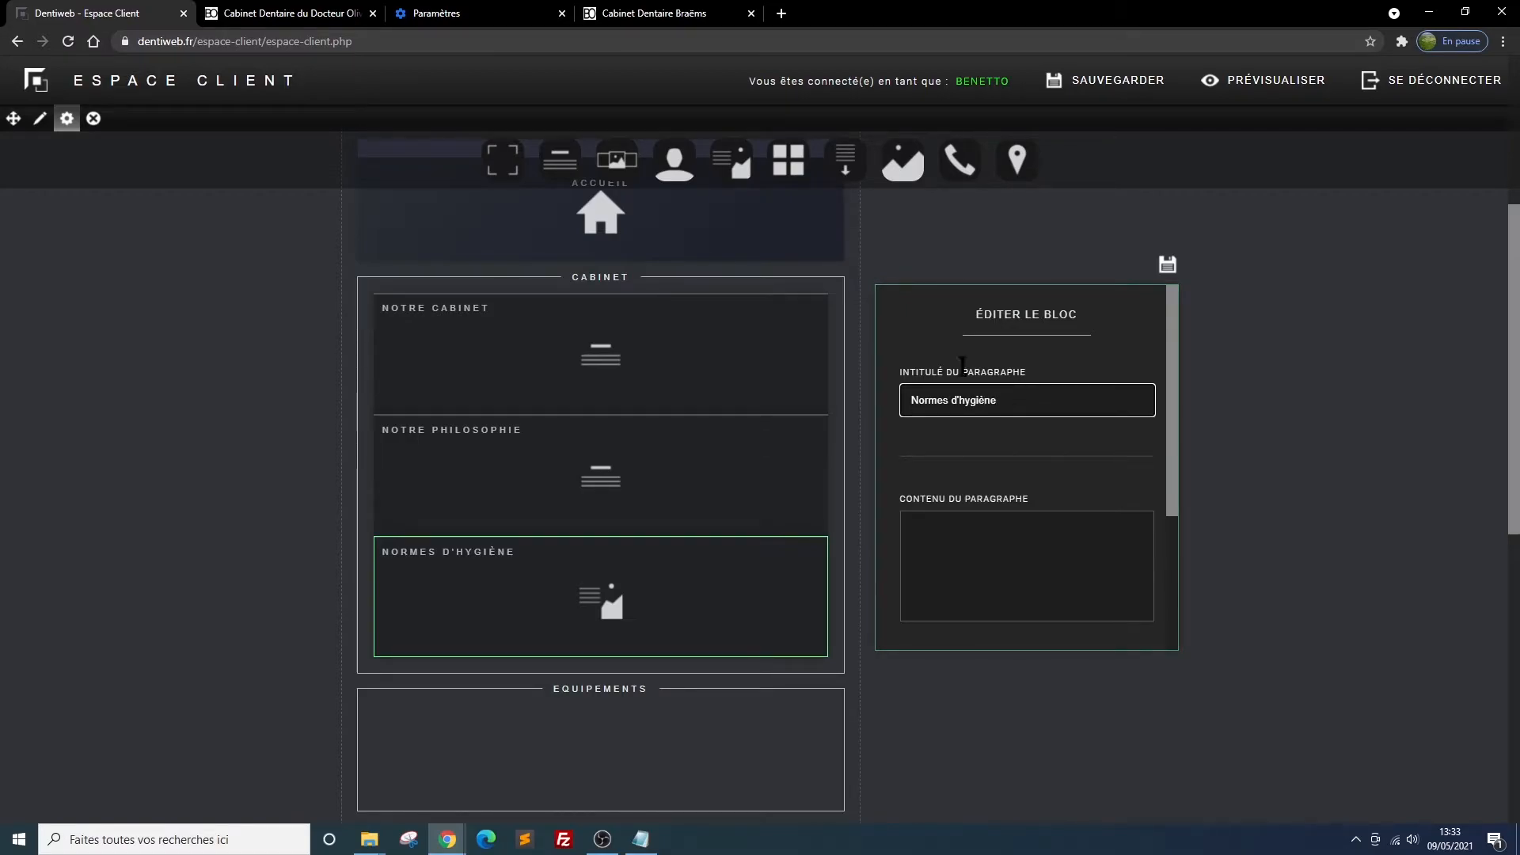
left_click(943, 515)
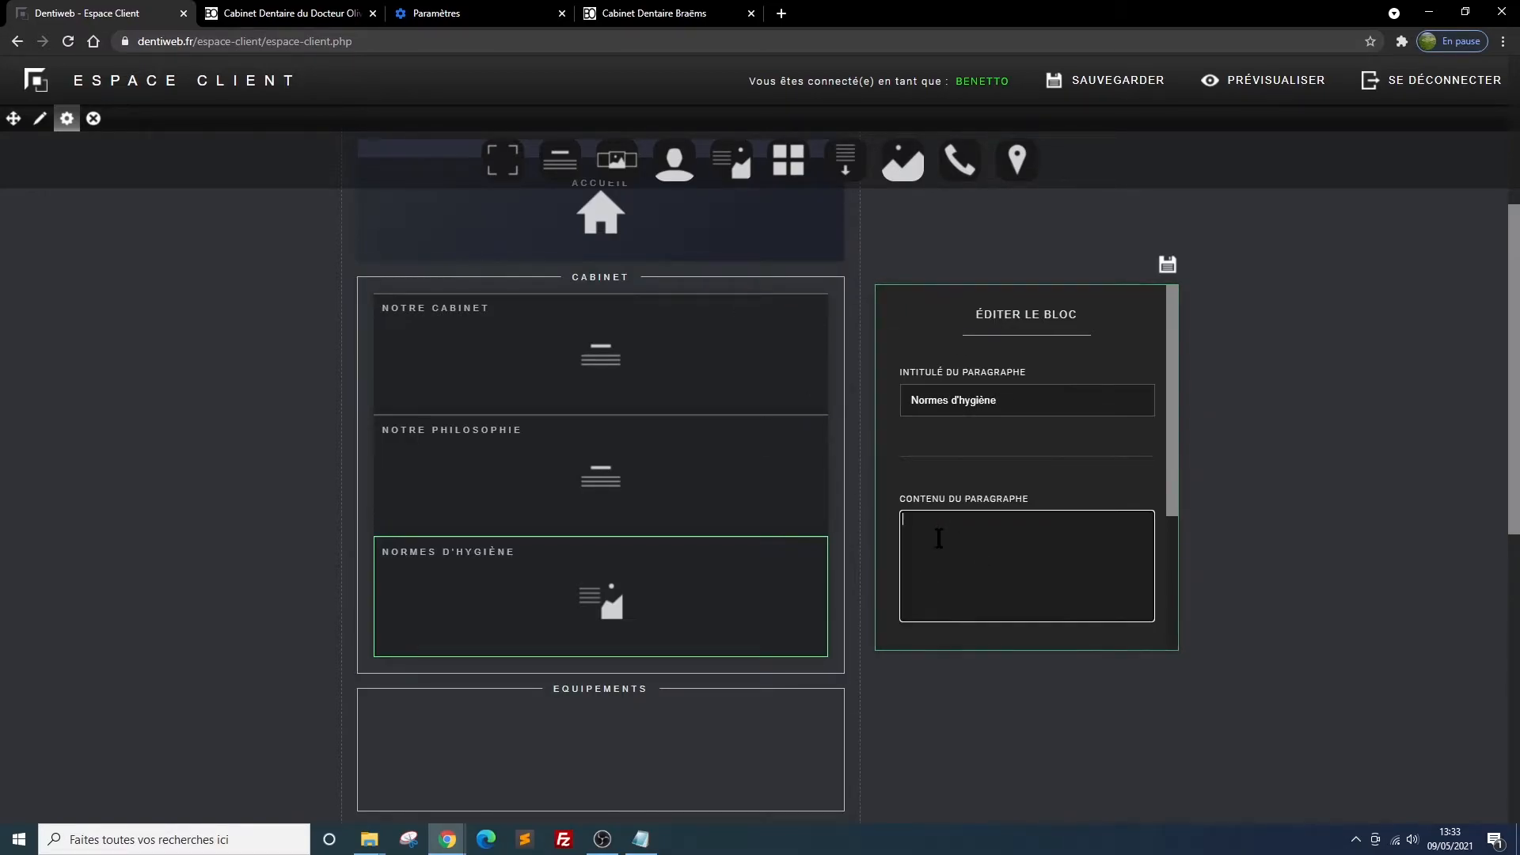
key("ctrl+v")
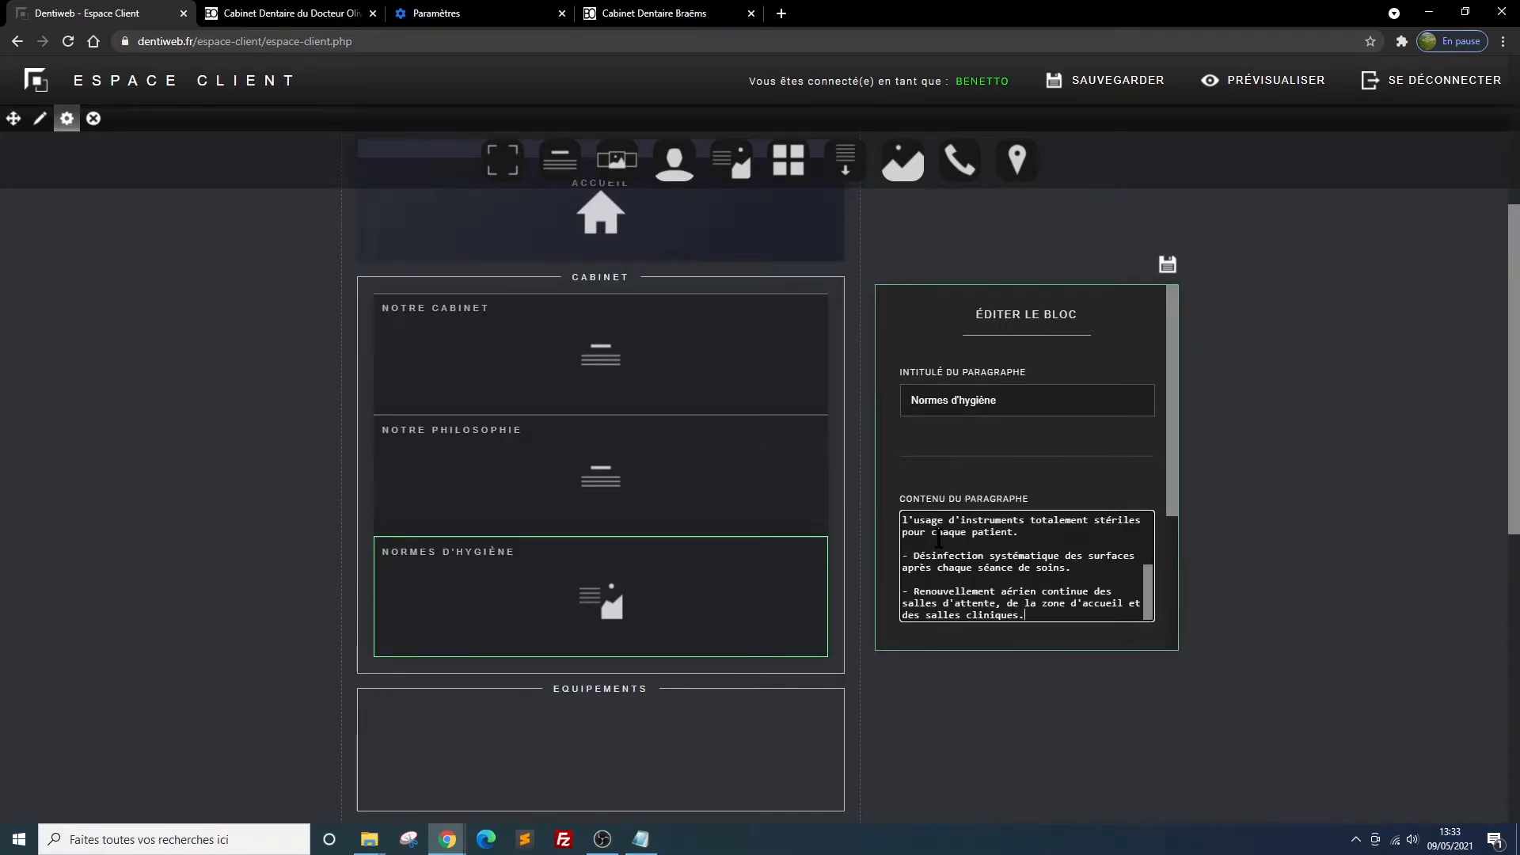
Choose pexels-cedric...-4270960.jpg as the image of the Normes d'hygiène block and save the block
scroll(1158, 441, "down", 3)
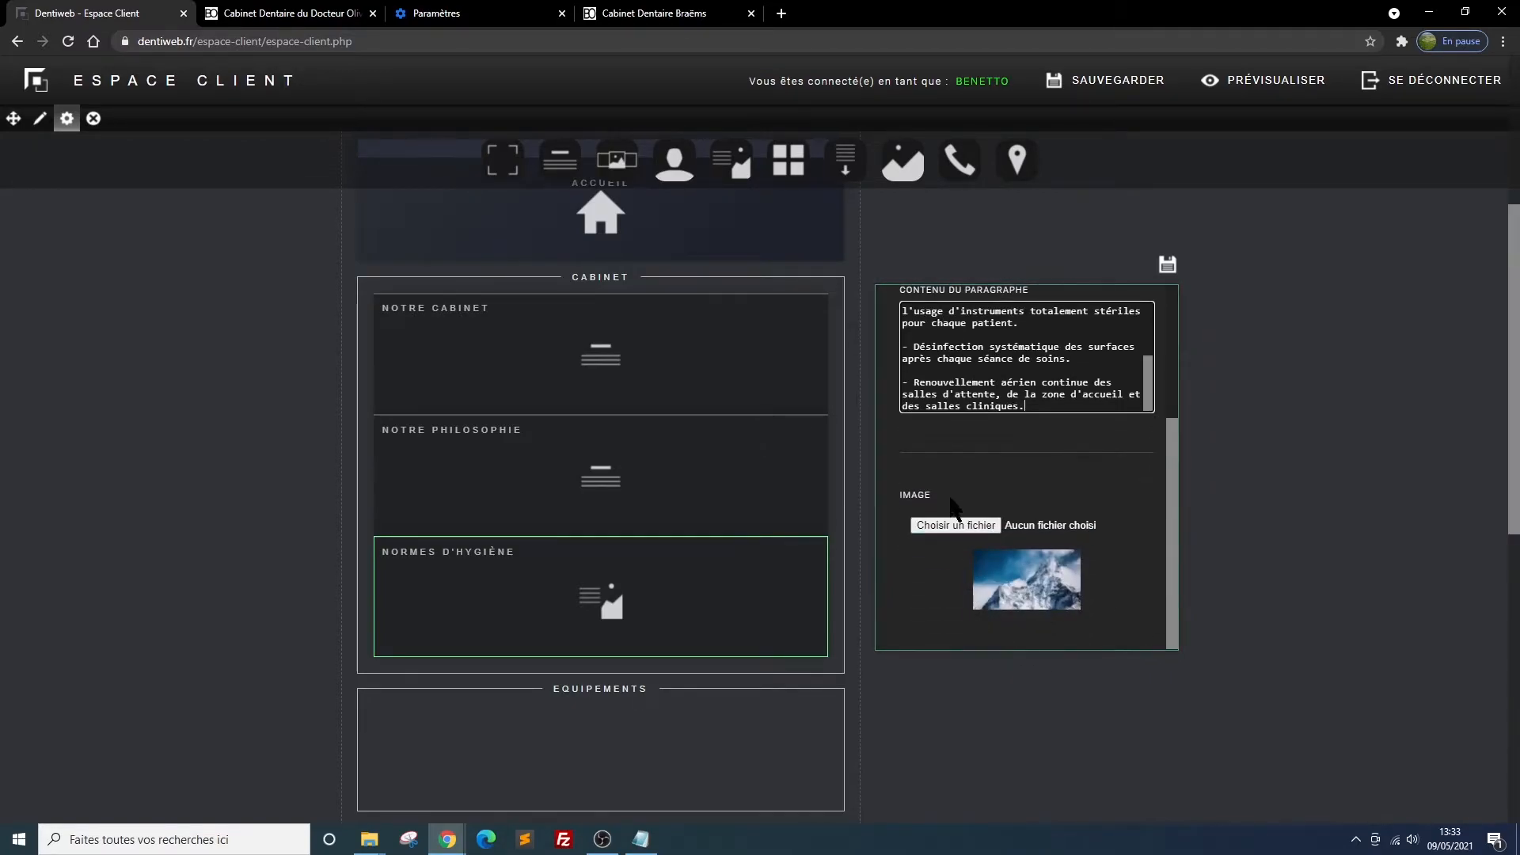
left_click(954, 523)
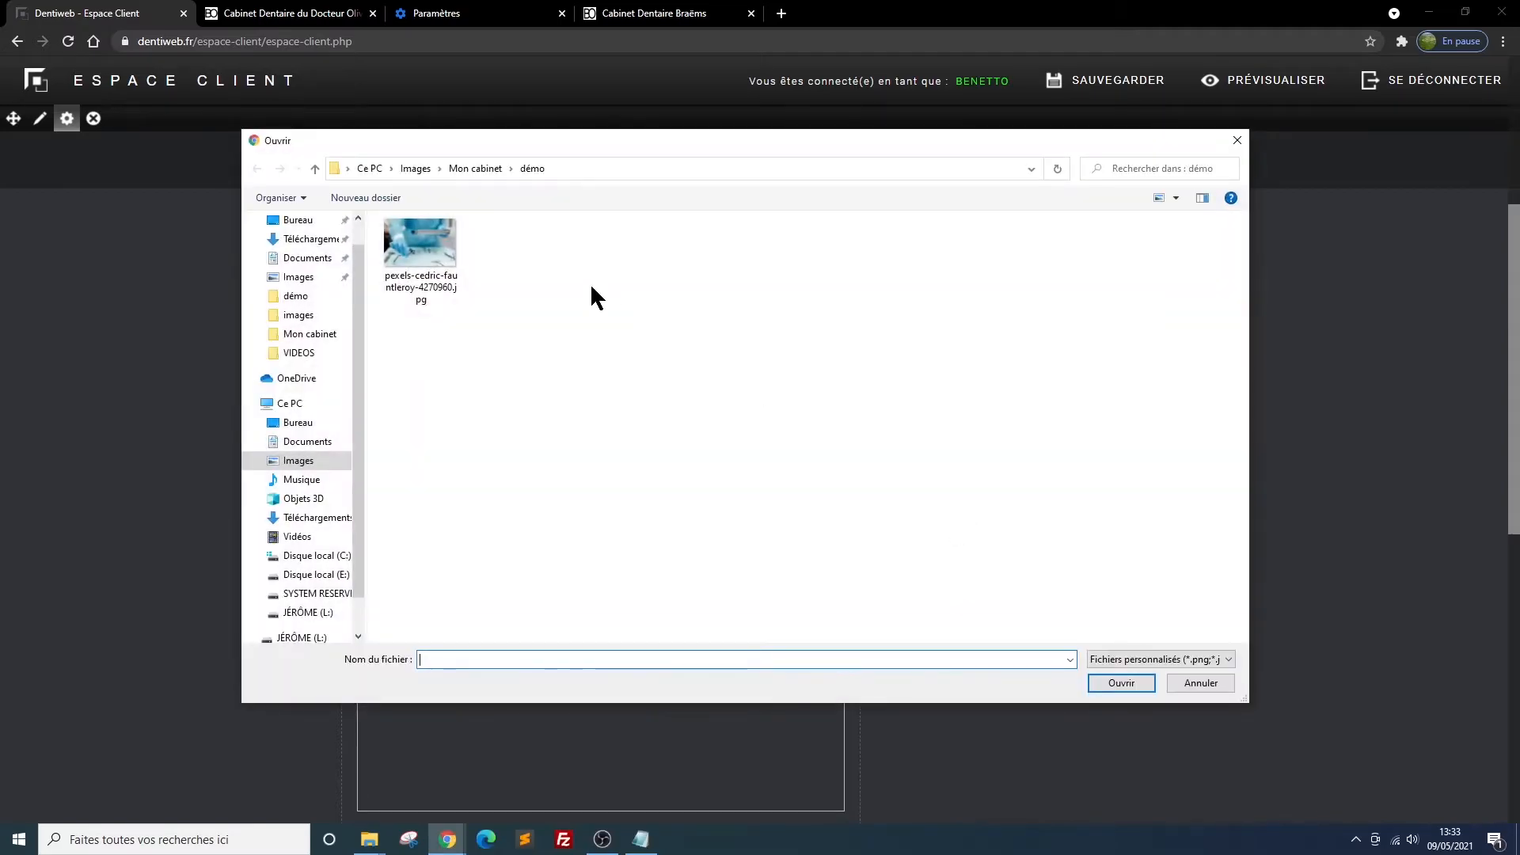
double_click(420, 247)
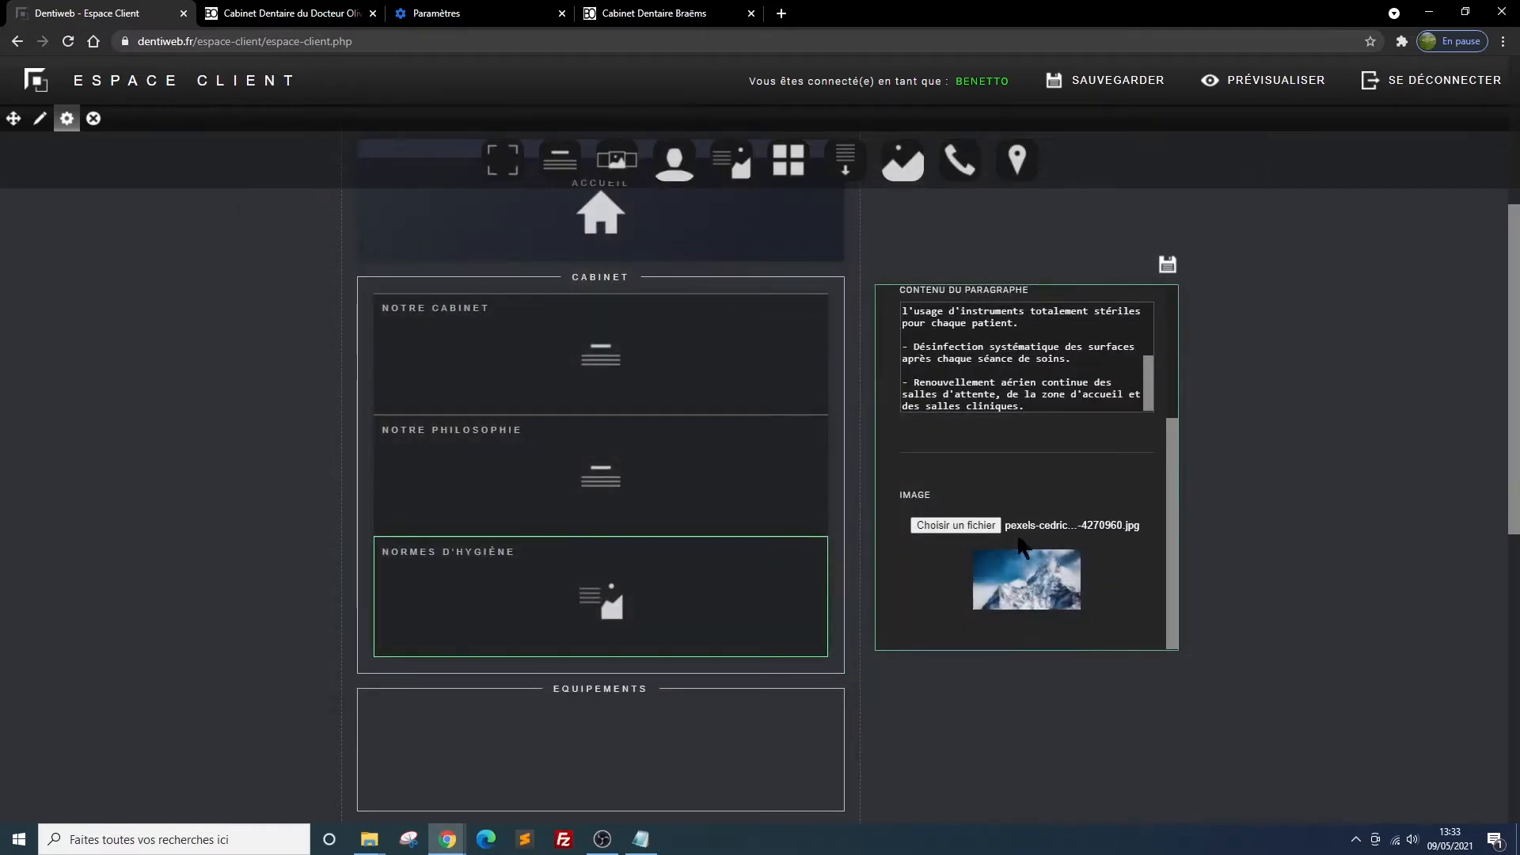
left_click(1167, 264)
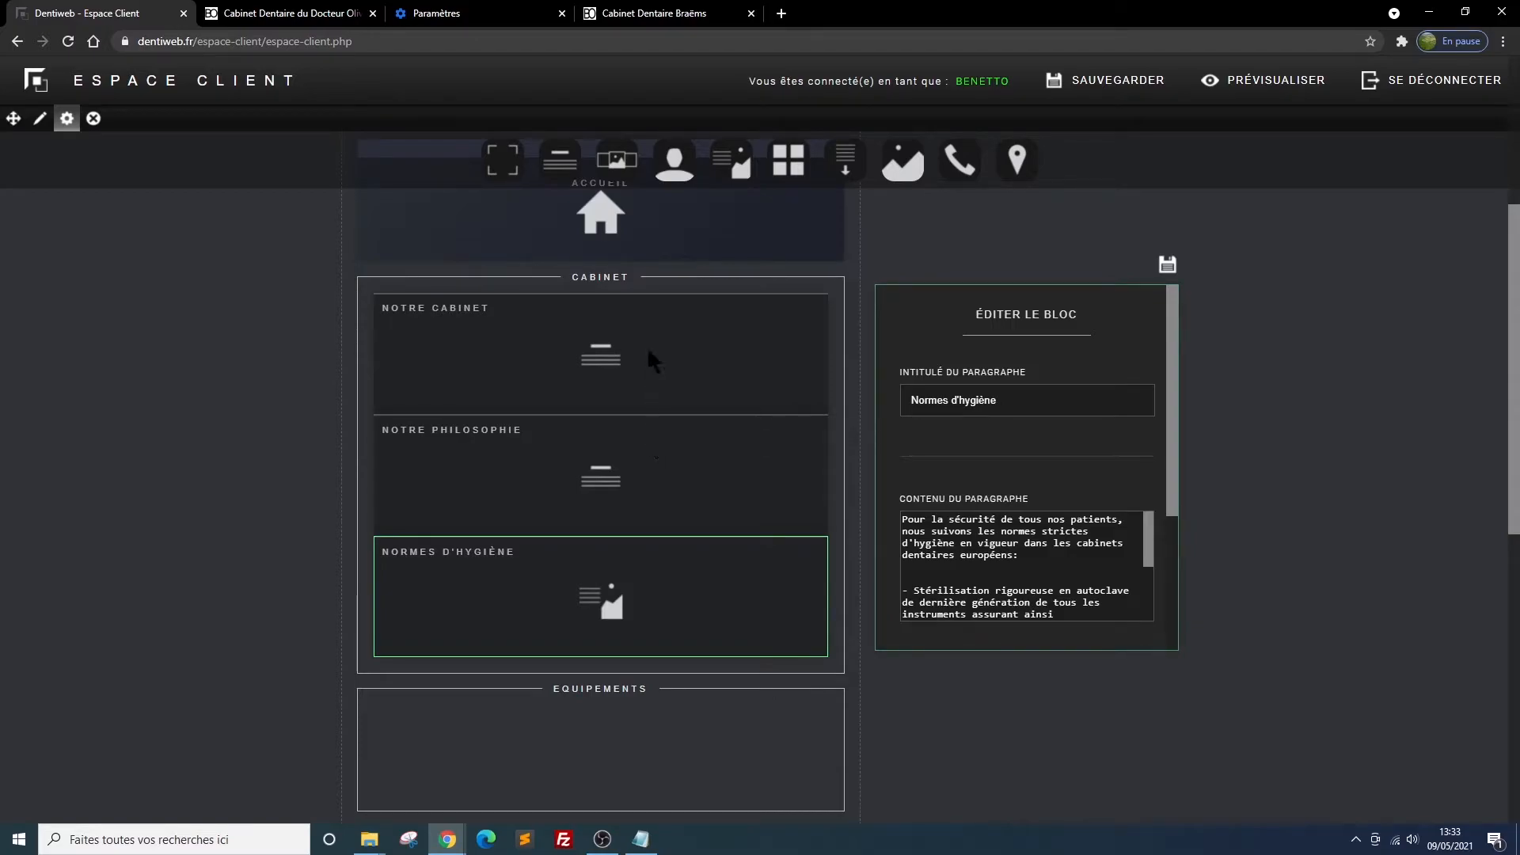
Reload the site preview and examine how the Normes d'hygiène text and image are laid out below Notre vision
mouse_move(697, 428)
mouse_move(681, 611)
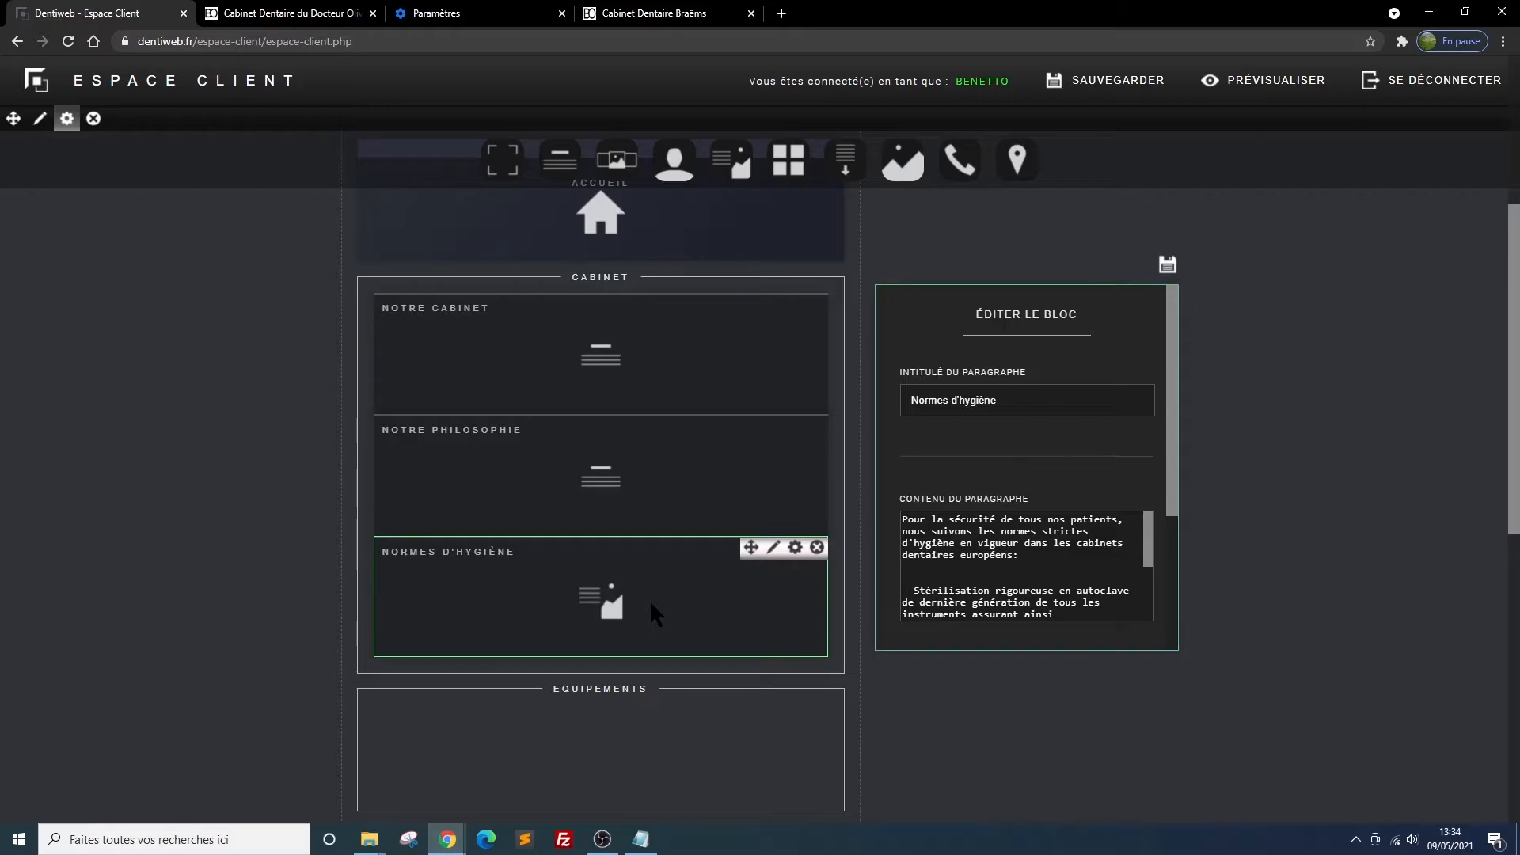
left_click(231, 14)
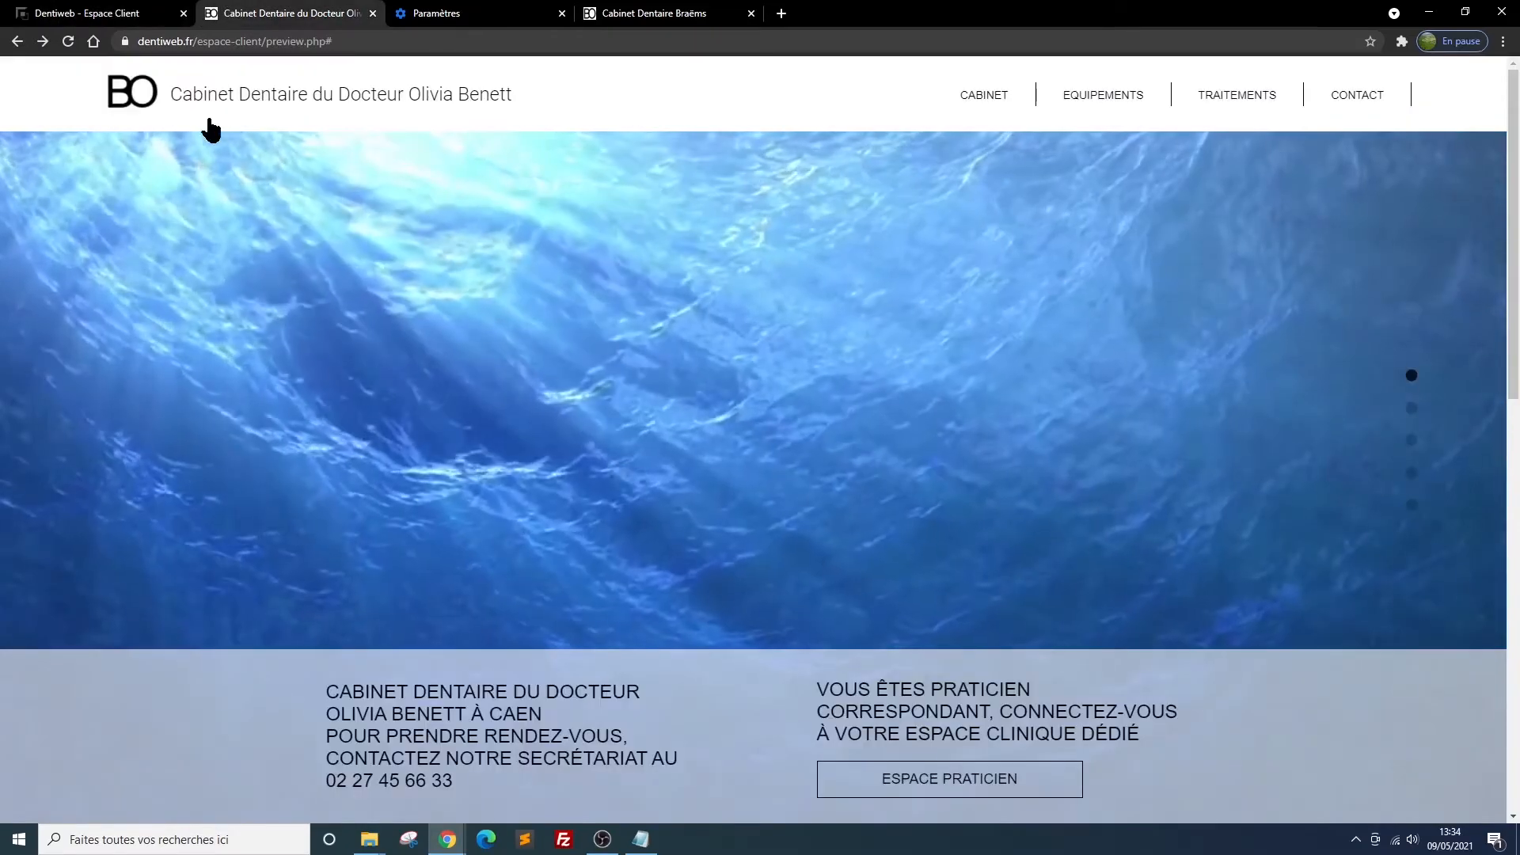
left_click(68, 41)
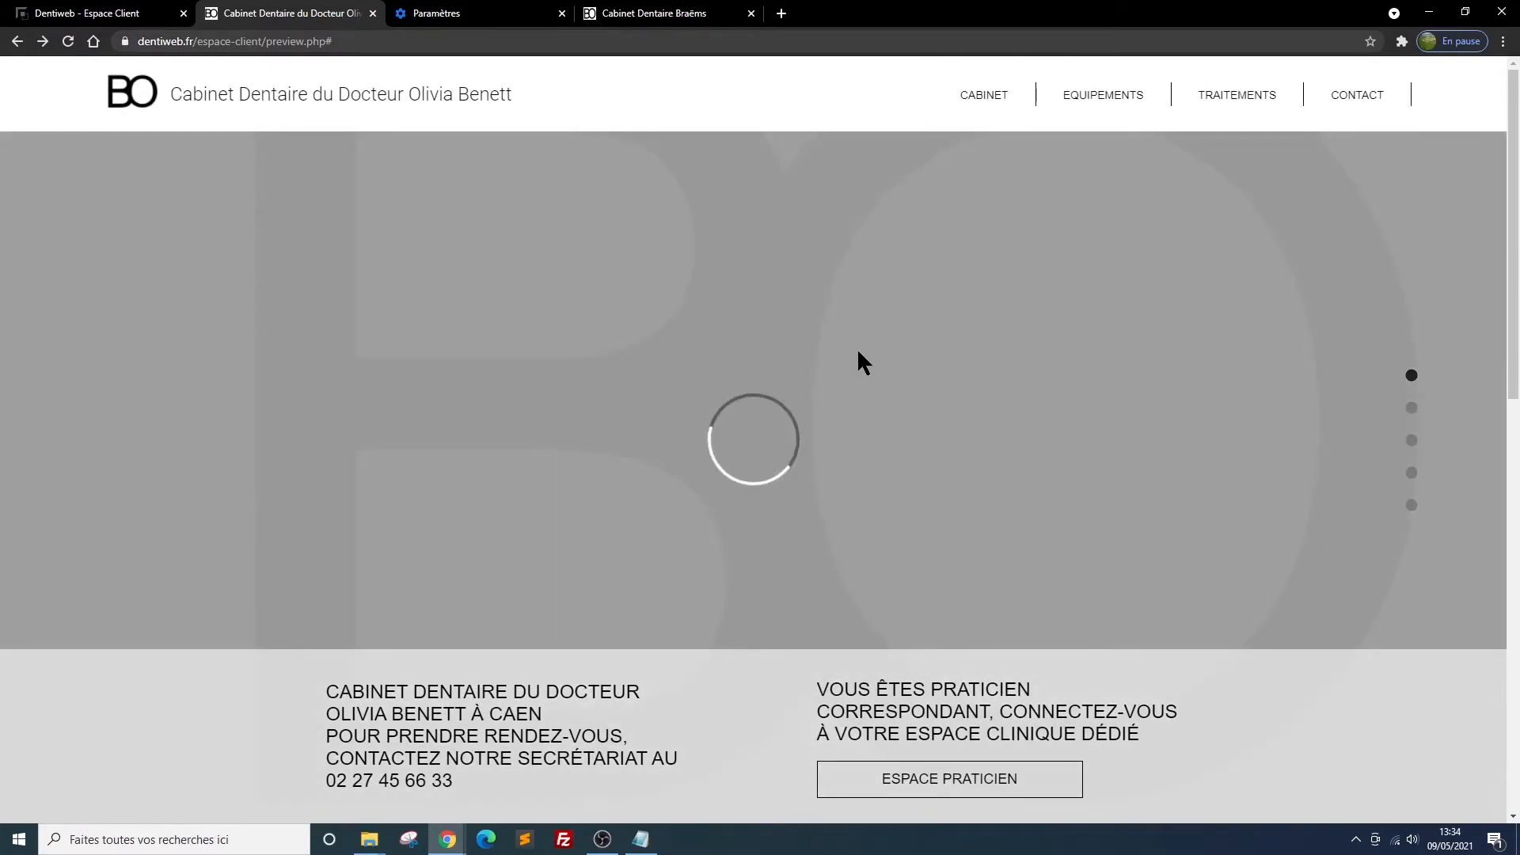
scroll(863, 361, "down", 5)
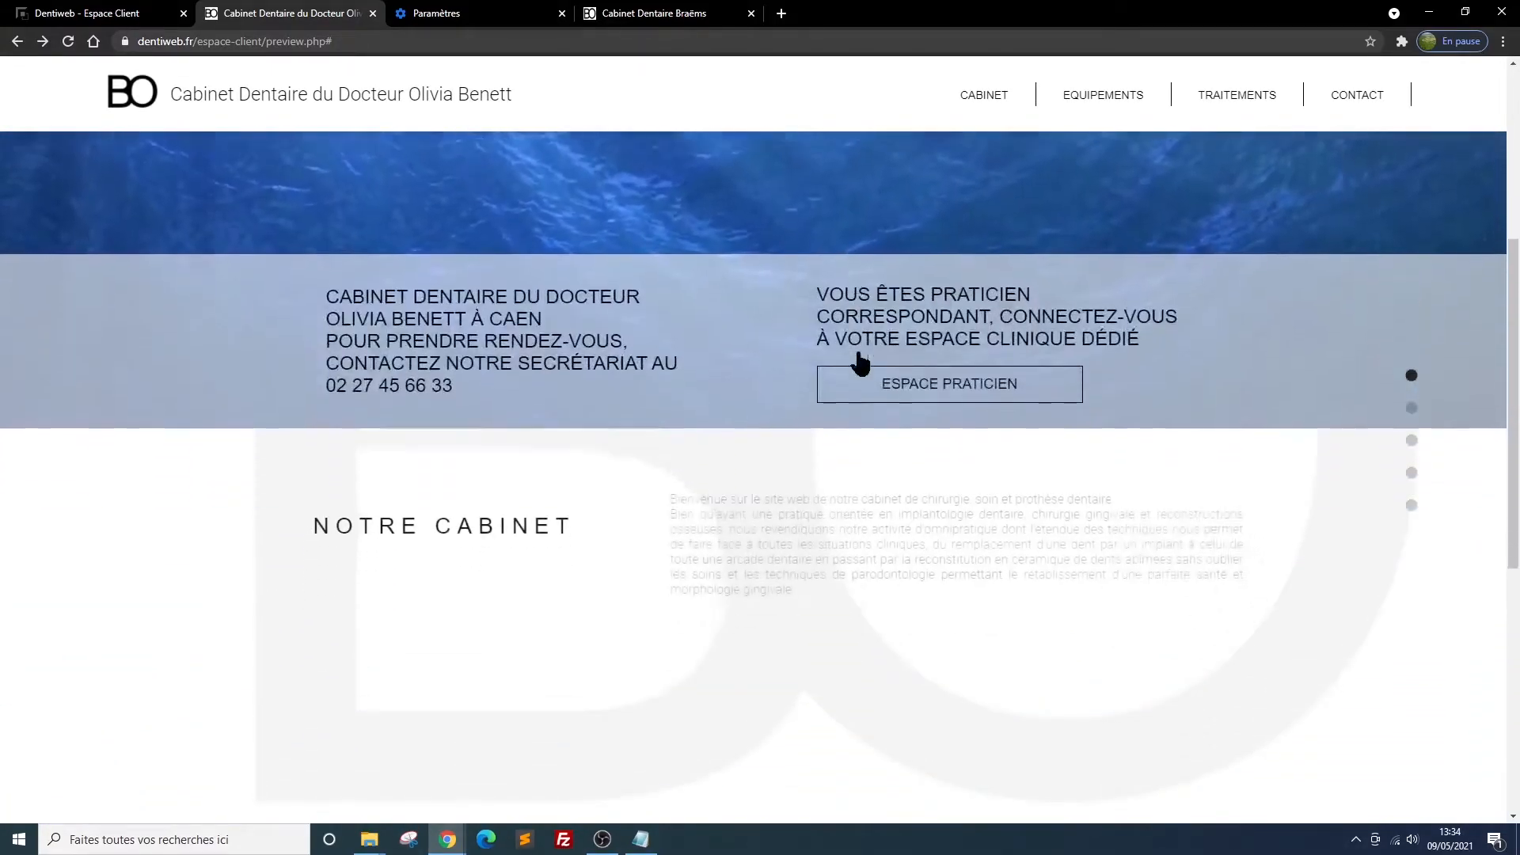
scroll(858, 360, "down", 3)
scroll(859, 360, "down", 4)
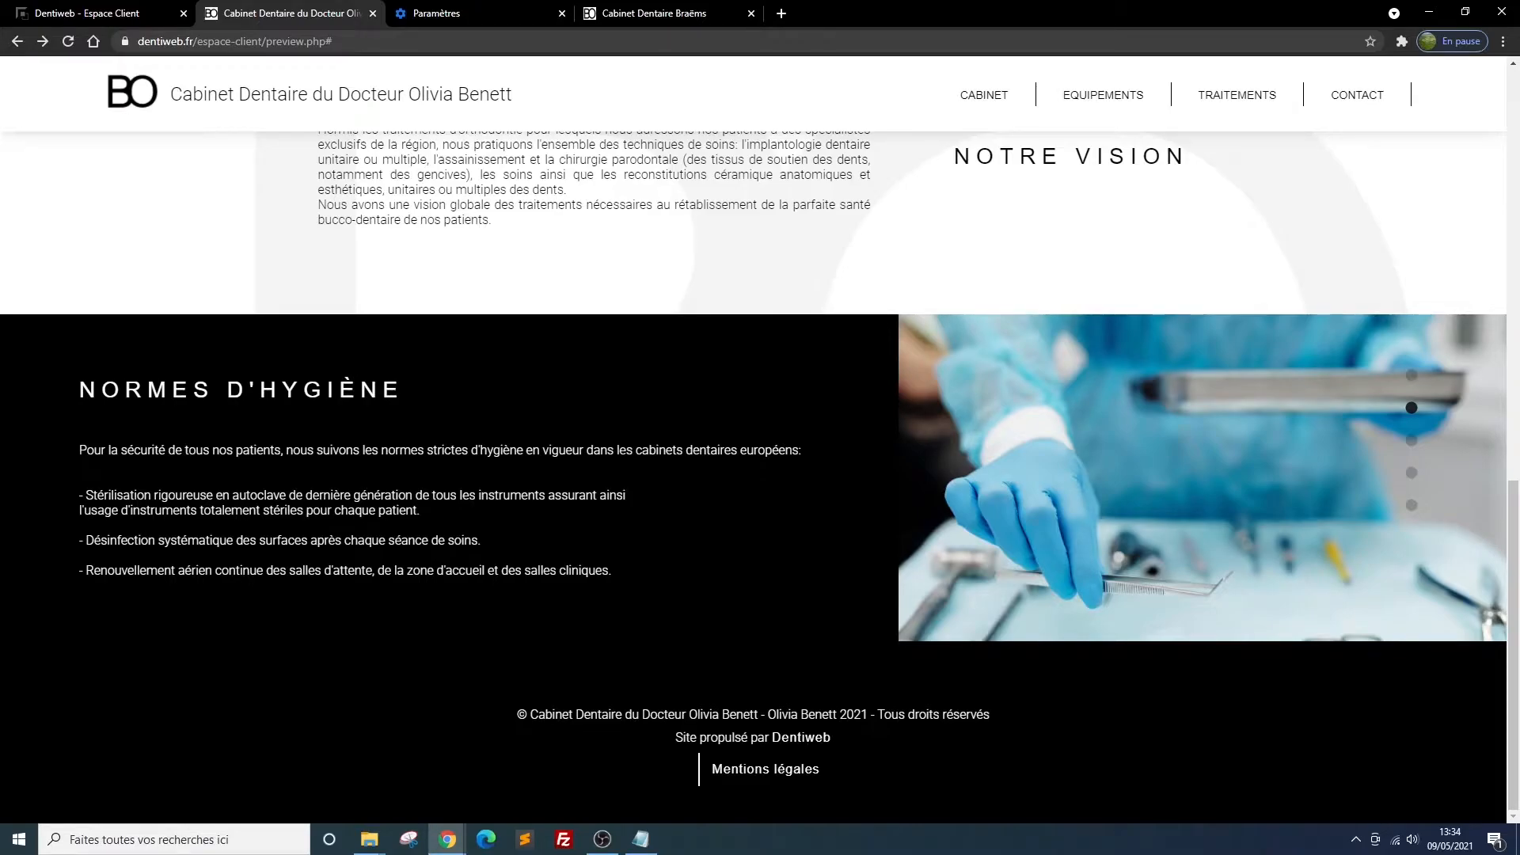
scroll(1224, 447, "up", 2)
scroll(1223, 447, "down", 2)
scroll(1067, 503, "up", 4)
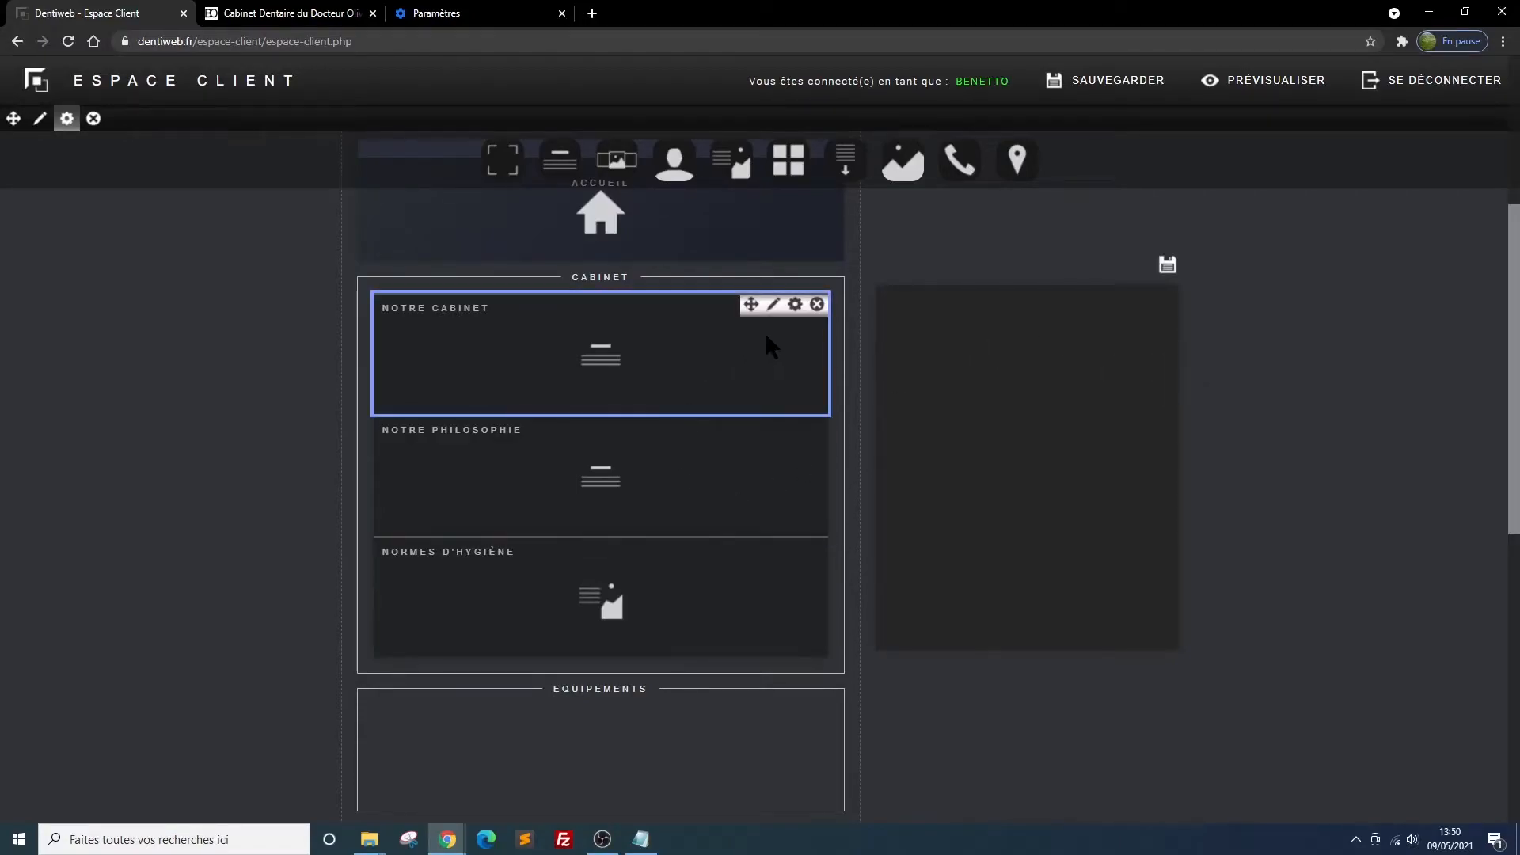
Insert a square presentation block (présentation carrée) in the Cabinet section, below Normes d'hygiène
left_click(647, 446)
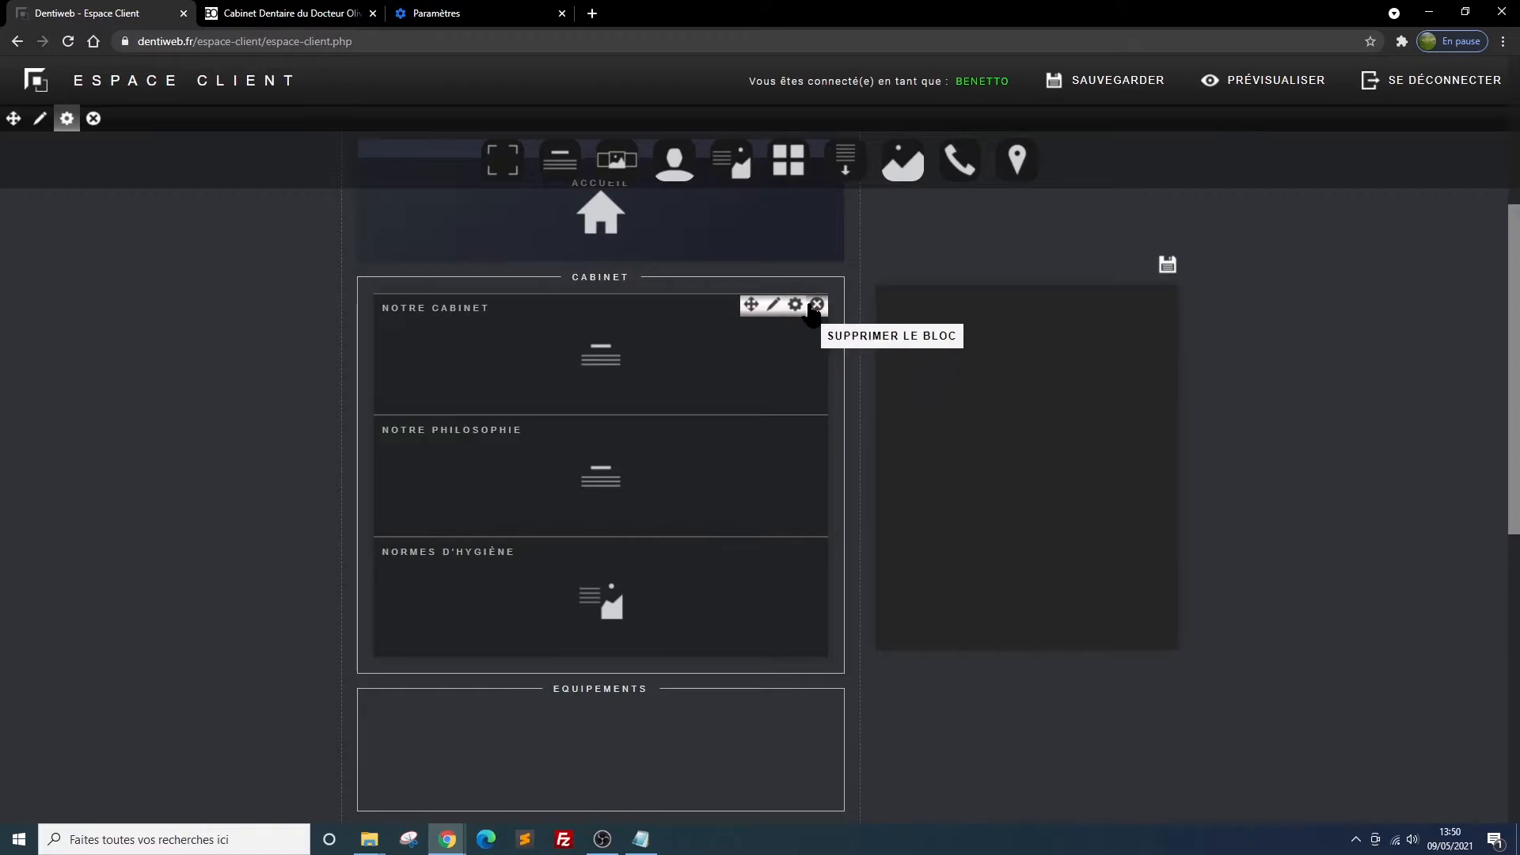
mouse_move(781, 160)
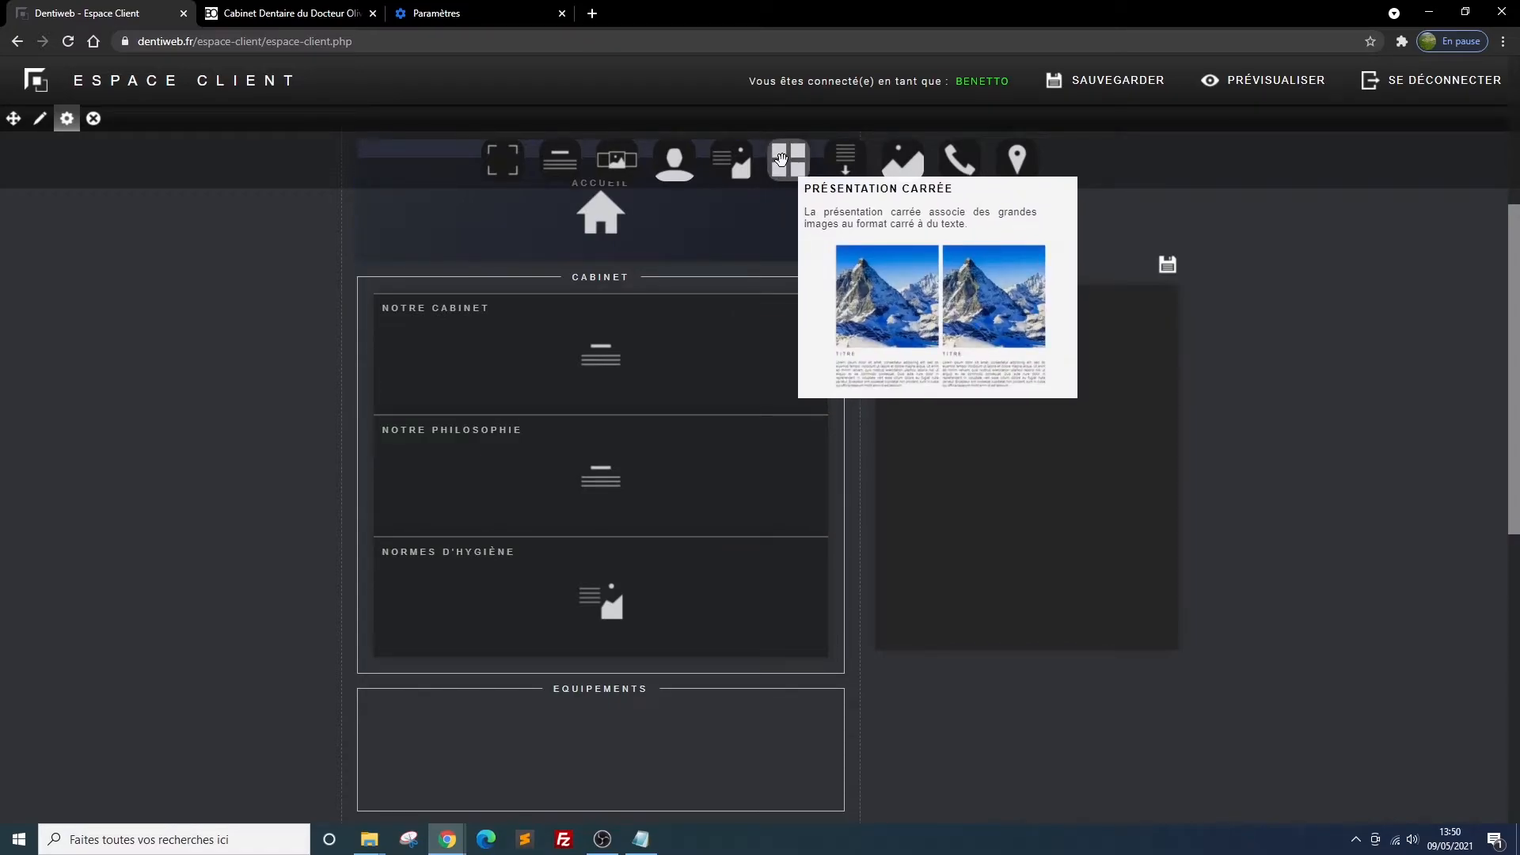
left_click_drag(781, 160, 602, 563)
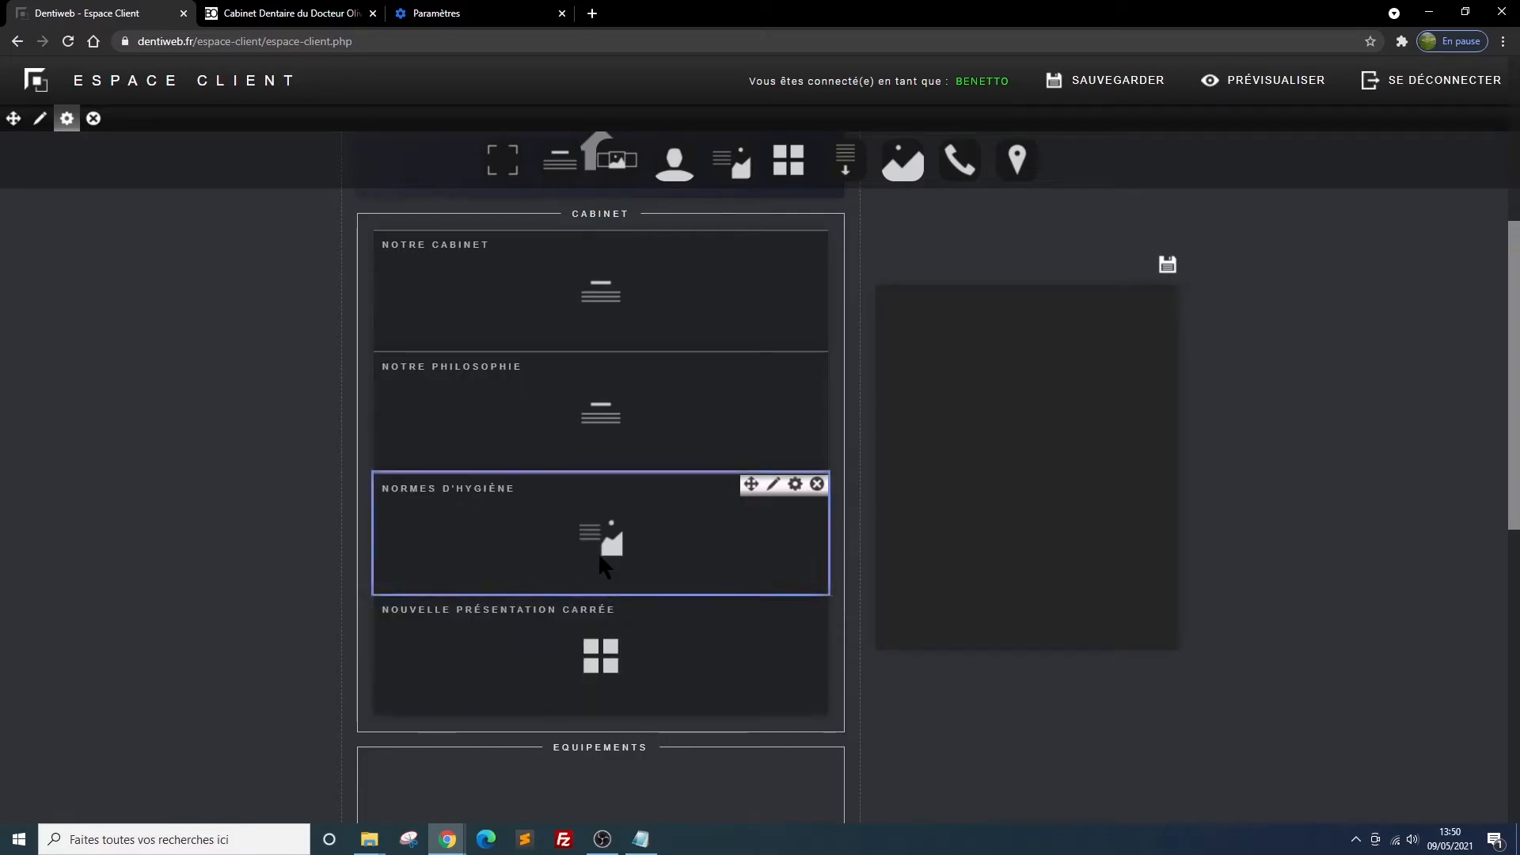
Title the square presentation "hygiene2" with its title hidden, 2 squares and landscape-format images, and save the block settings
scroll(694, 599, "down", 1)
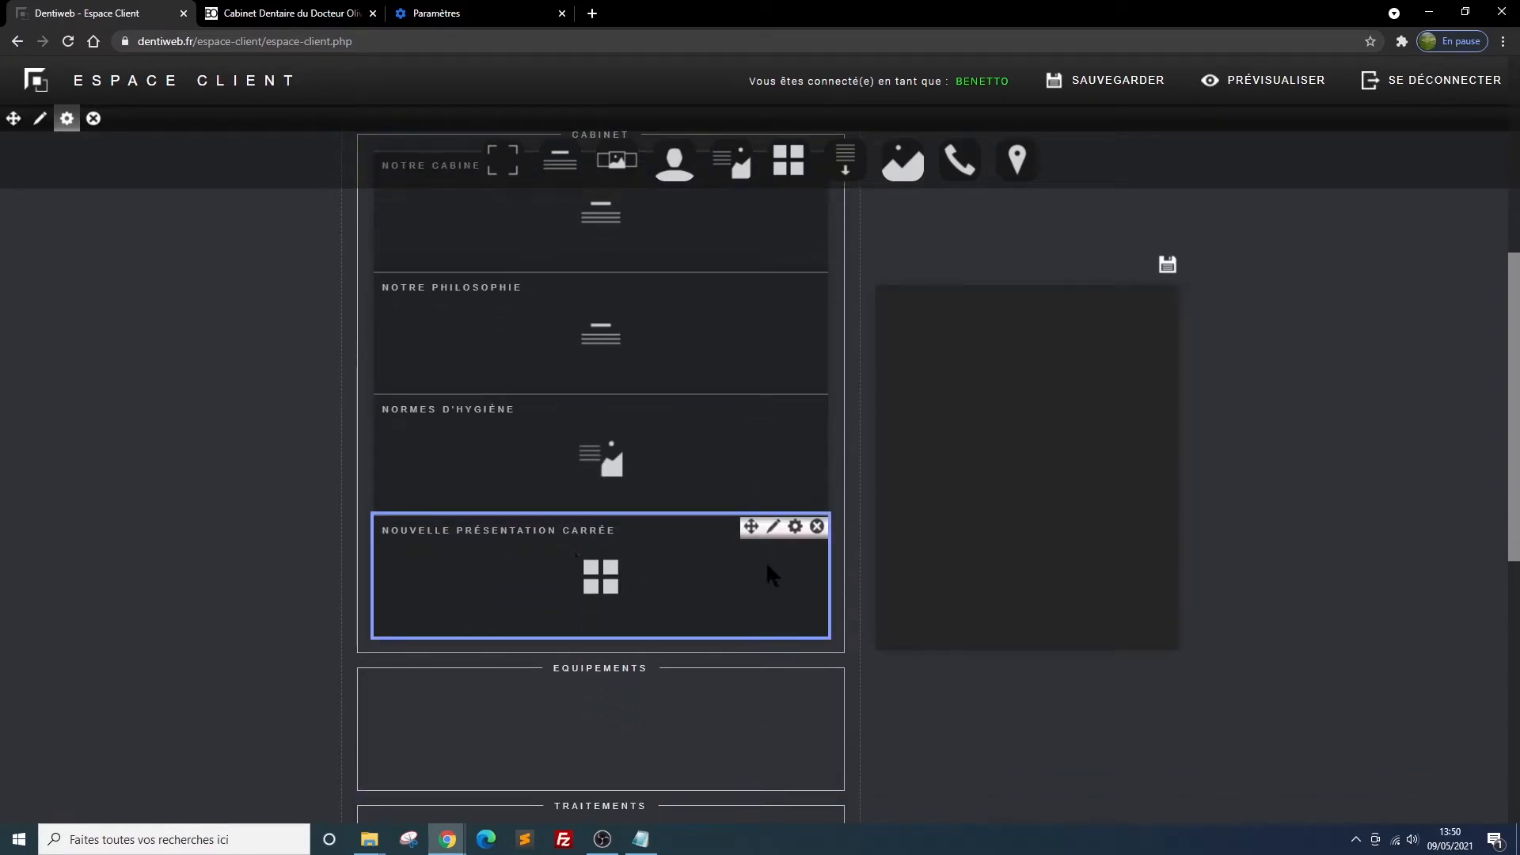
left_click(795, 527)
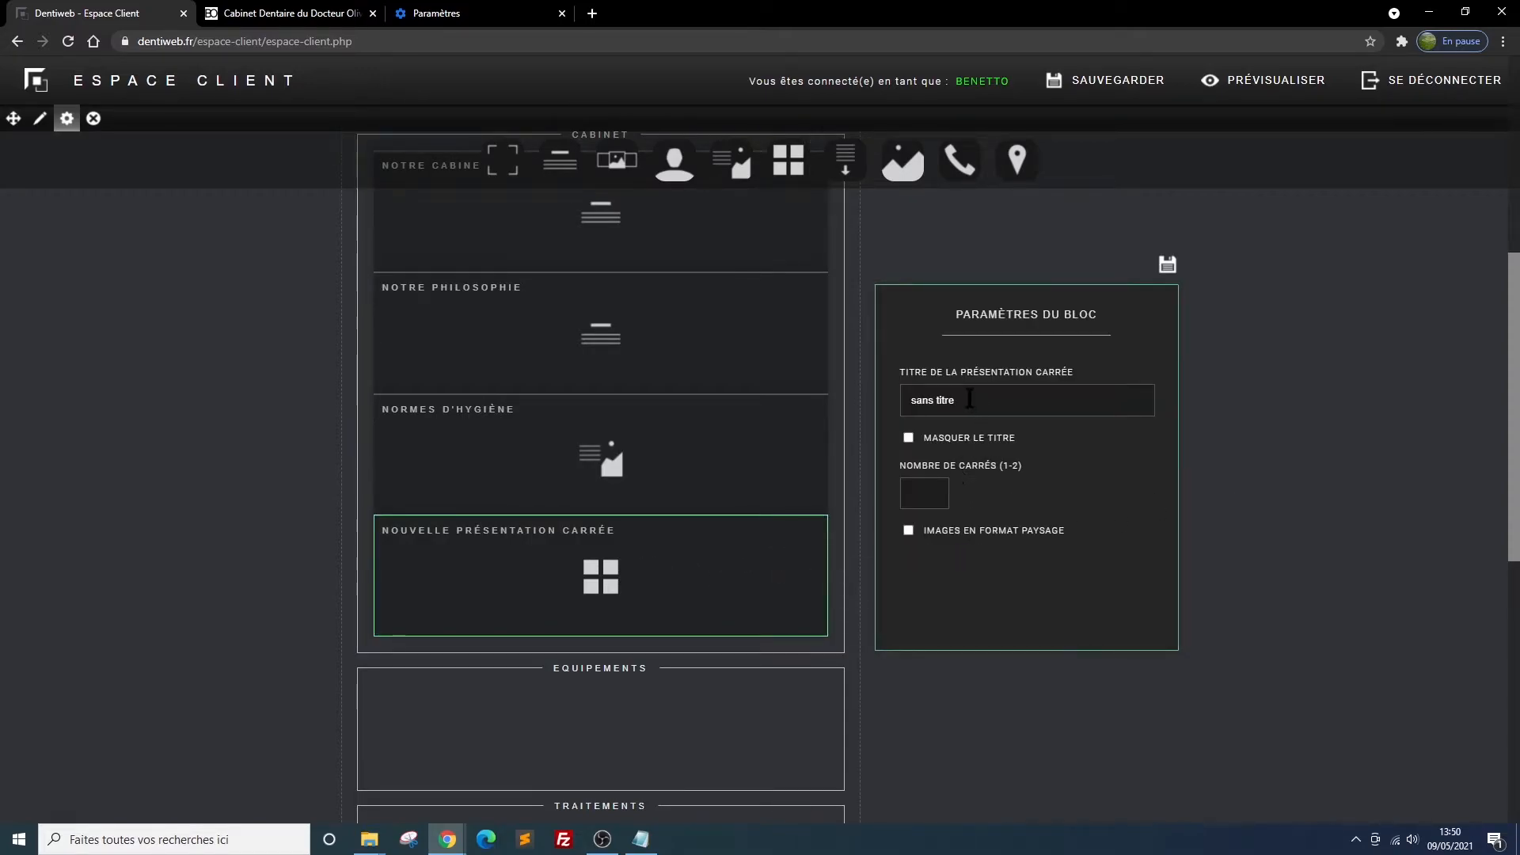
type("higiene2")
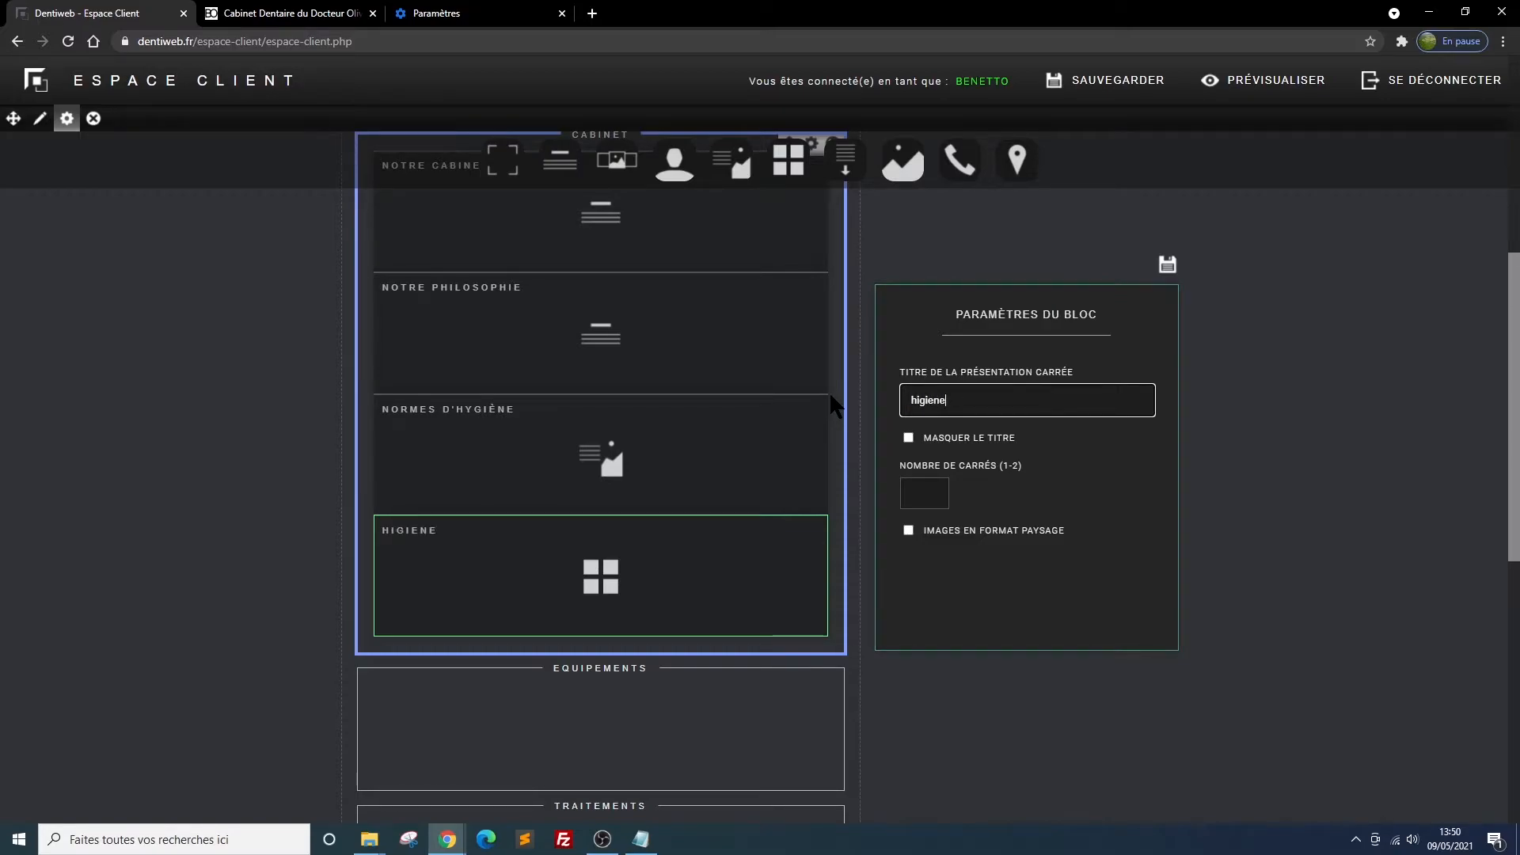
left_click(922, 404)
type("y")
left_click(910, 440)
left_click(930, 495)
left_click(909, 532)
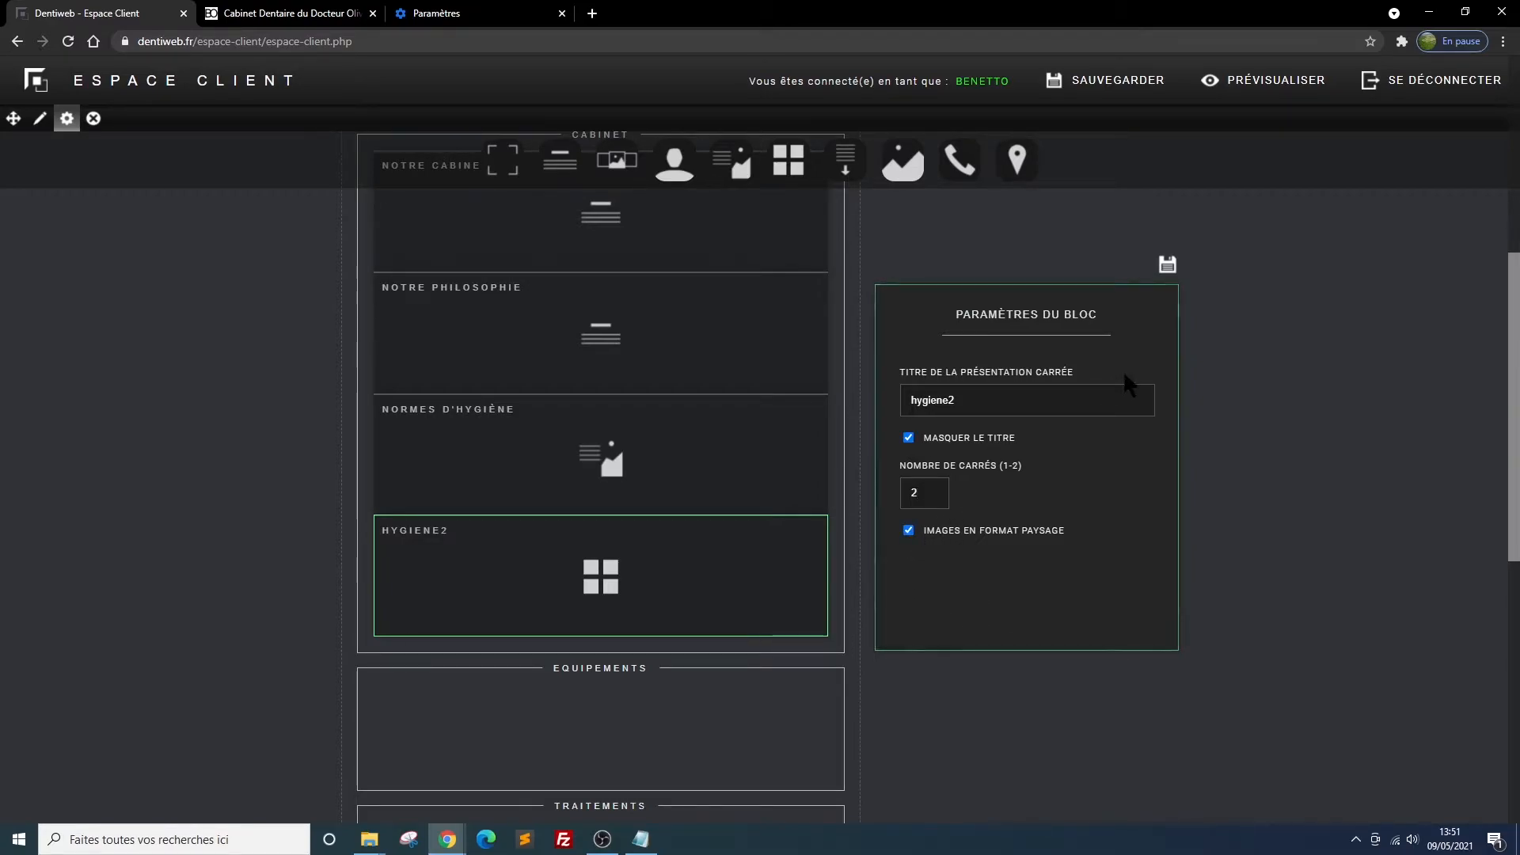
left_click(1167, 265)
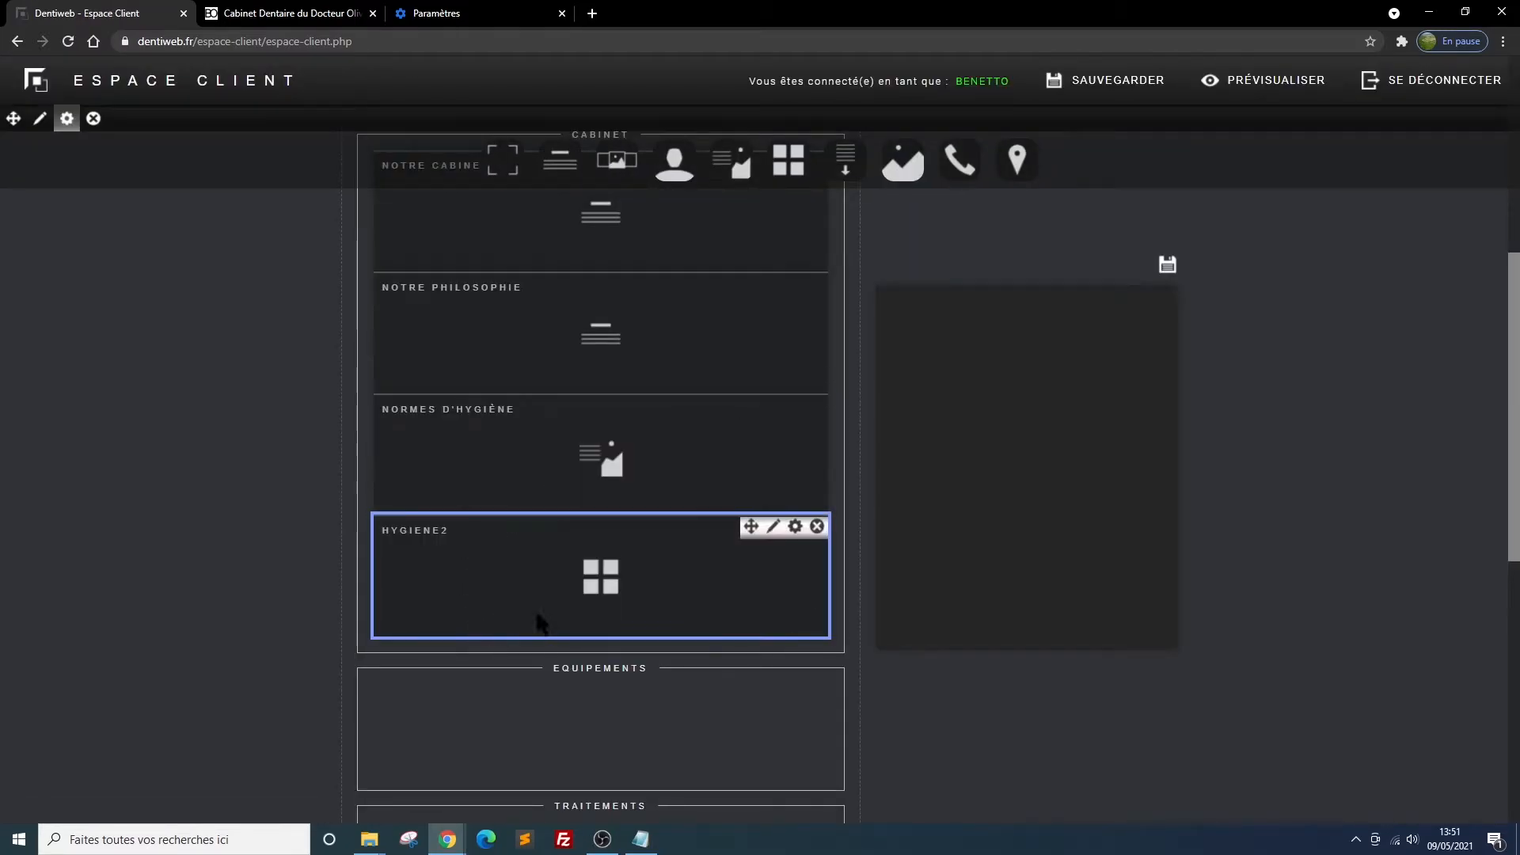
Fill square 1 of the hygiene2 block with the image dentiste-medium.jpg and the description about sterile instruments for each patient
left_click(769, 529)
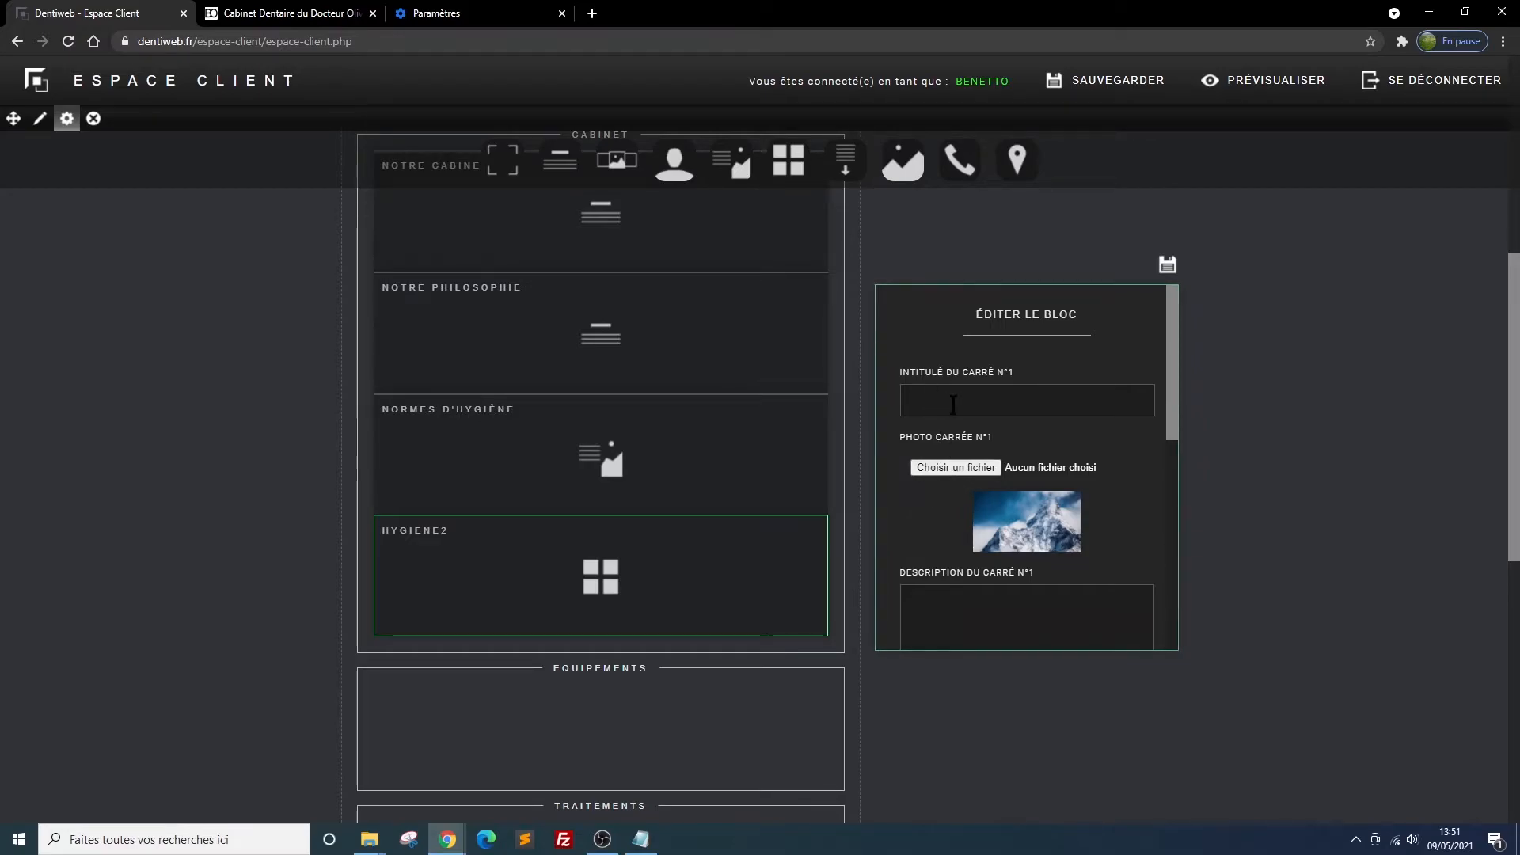
left_click(957, 469)
double_click(418, 270)
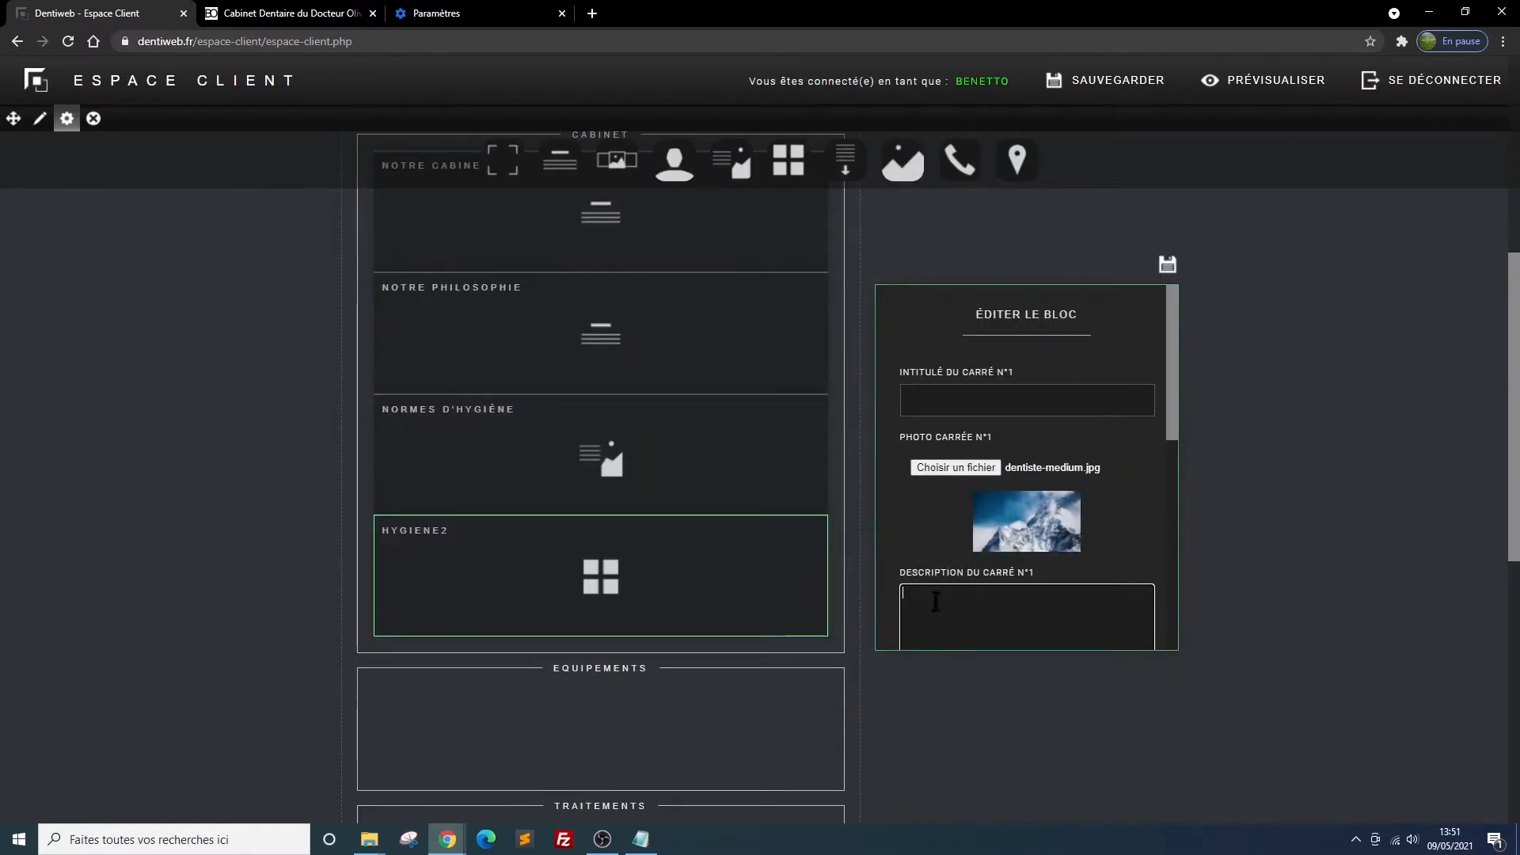
type("Des instruments stériles pour chaque patient. En respectant les normes d'hygiène actuelles, aucune concession n'est possible en ce qui concerne la sécurité sanitaire de nos patients.")
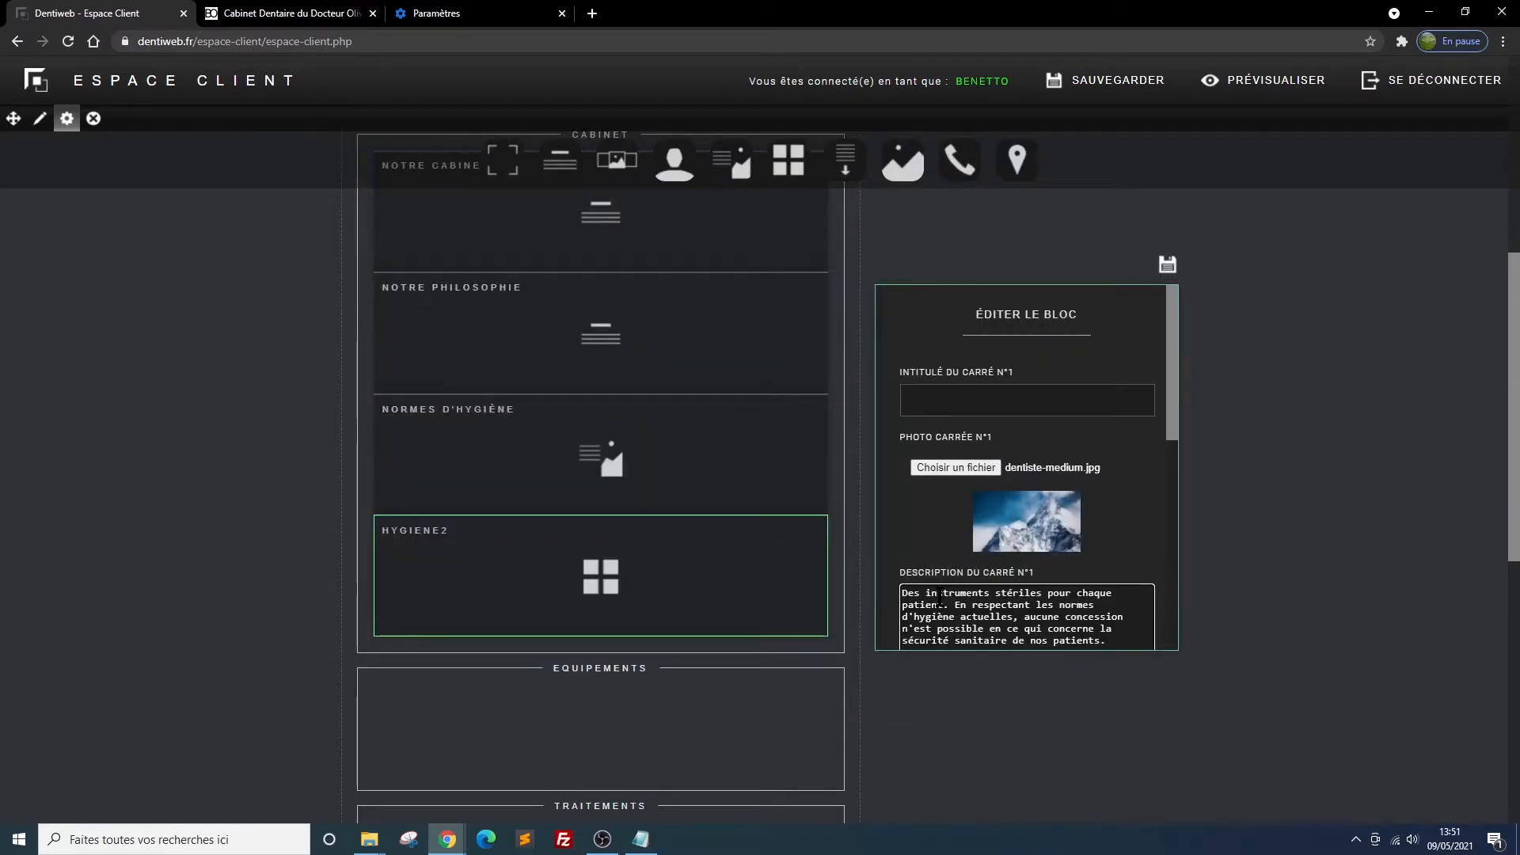
Fill square 2 of the hygiene2 block with the image pexels-anna-...-4586994.jpg and the description about single-use equipment
scroll(942, 602, "down", 4)
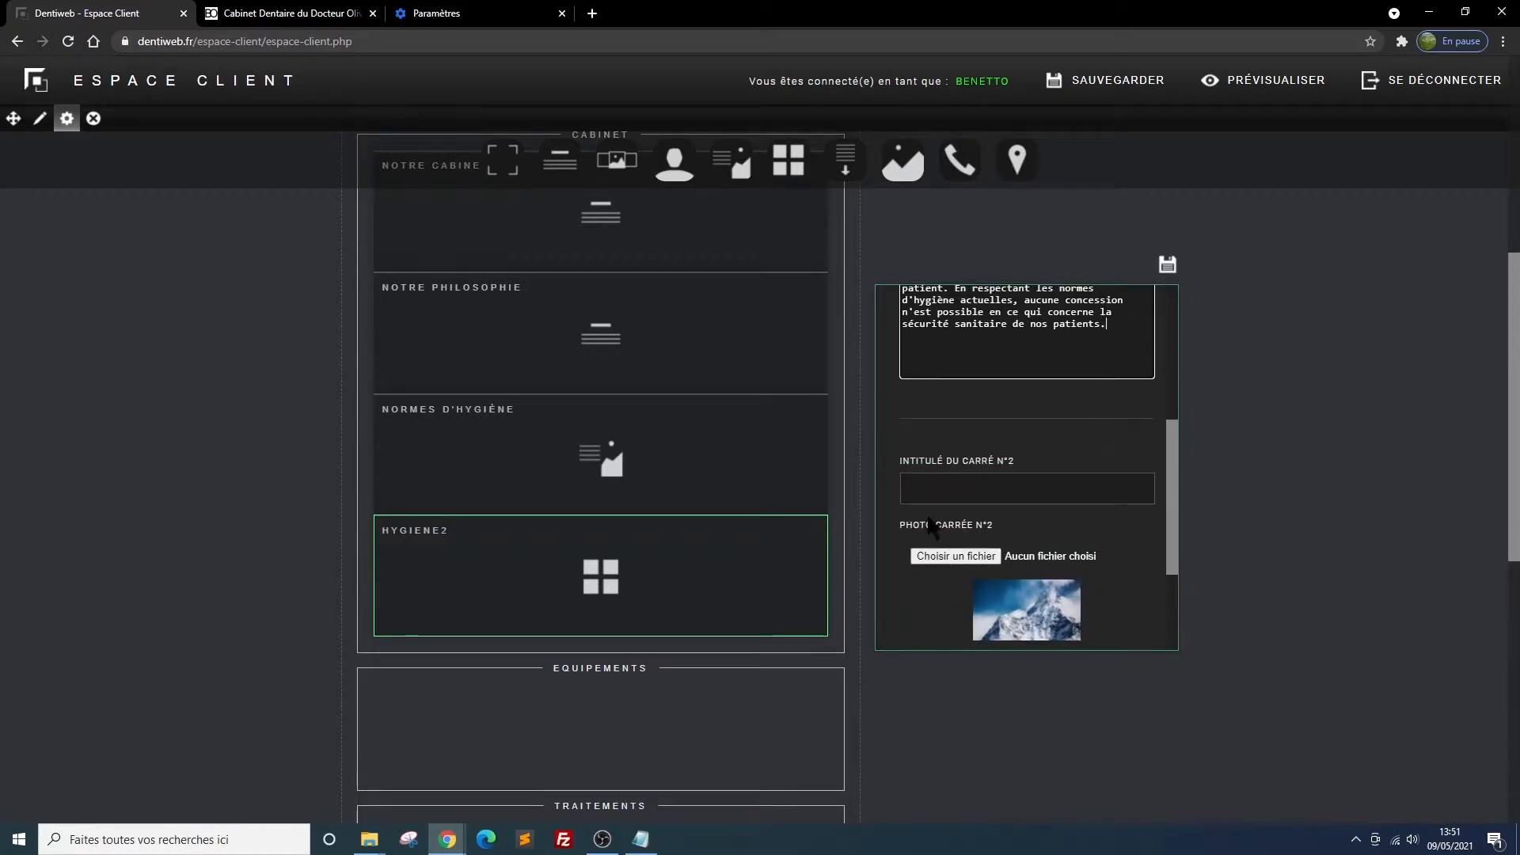
left_click(972, 556)
double_click(507, 245)
scroll(1124, 554, "down", 2)
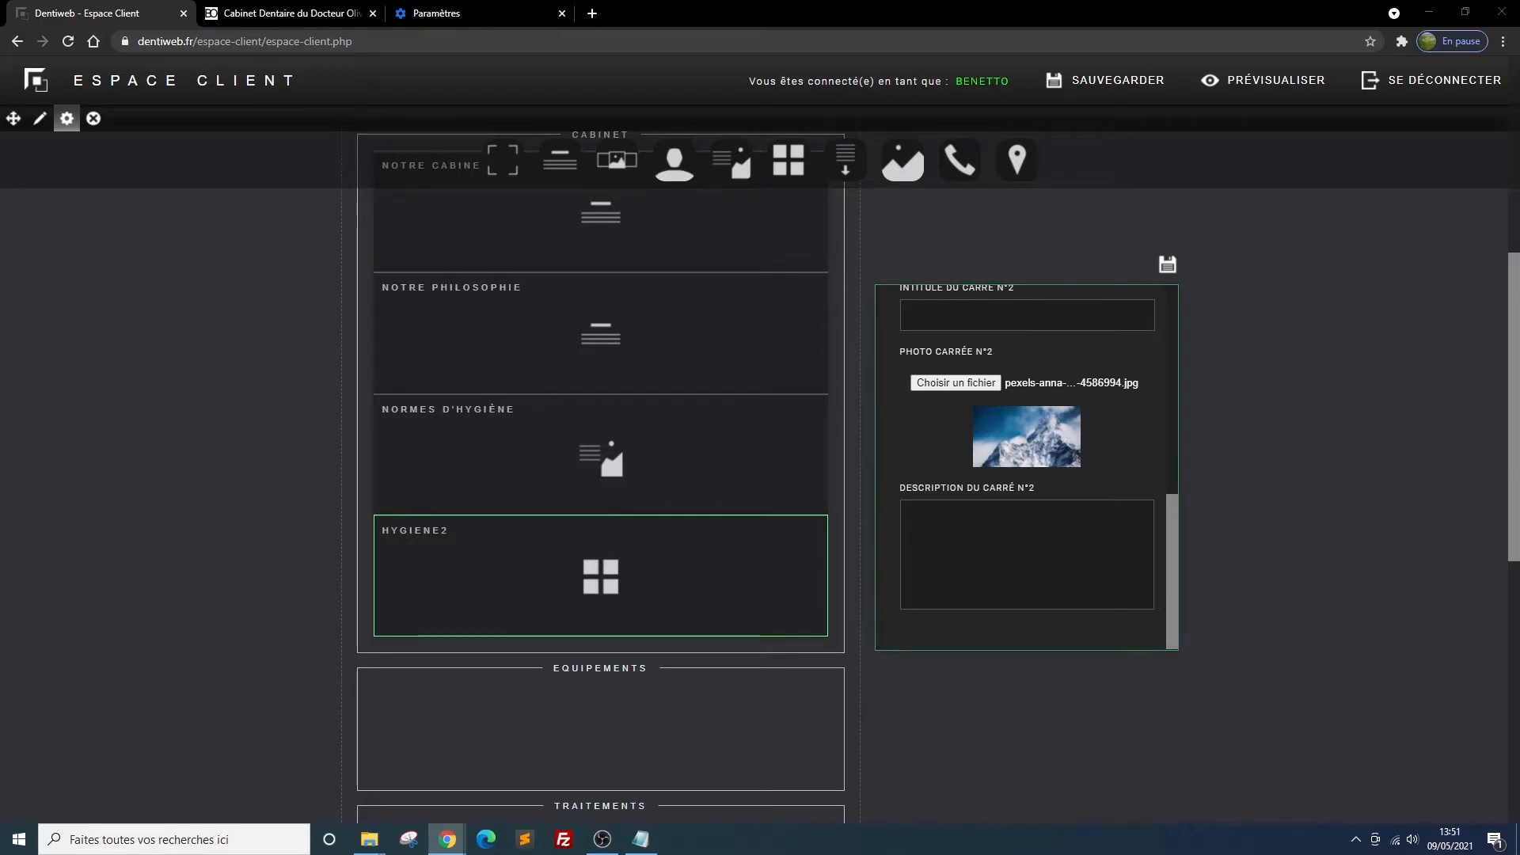
left_click(967, 505)
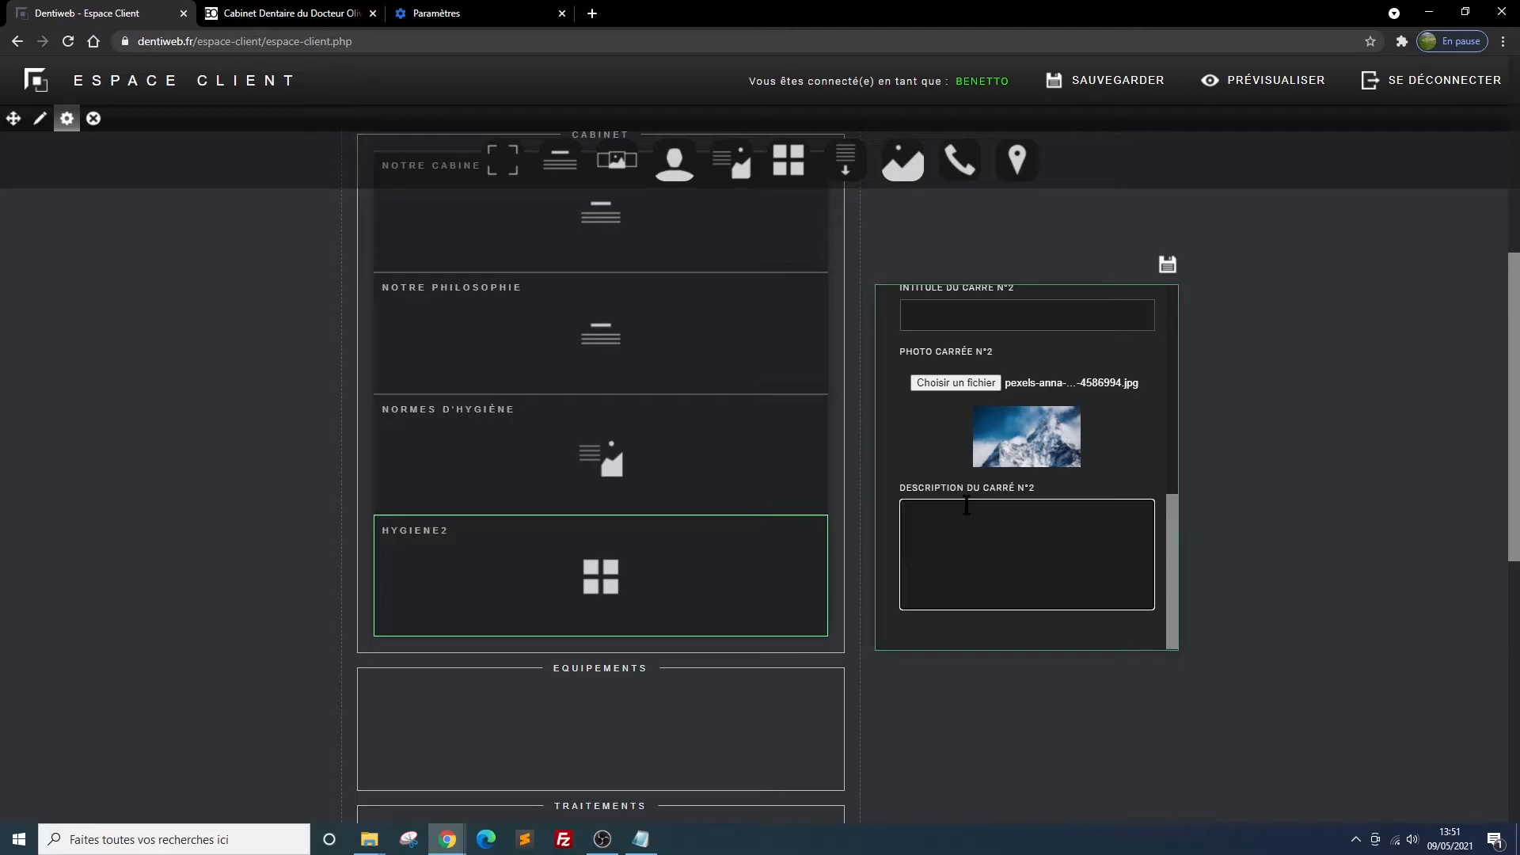
type("Parallèlement aux instruments stériles, nous utilisons toute une gamme de matériel à usage unique.")
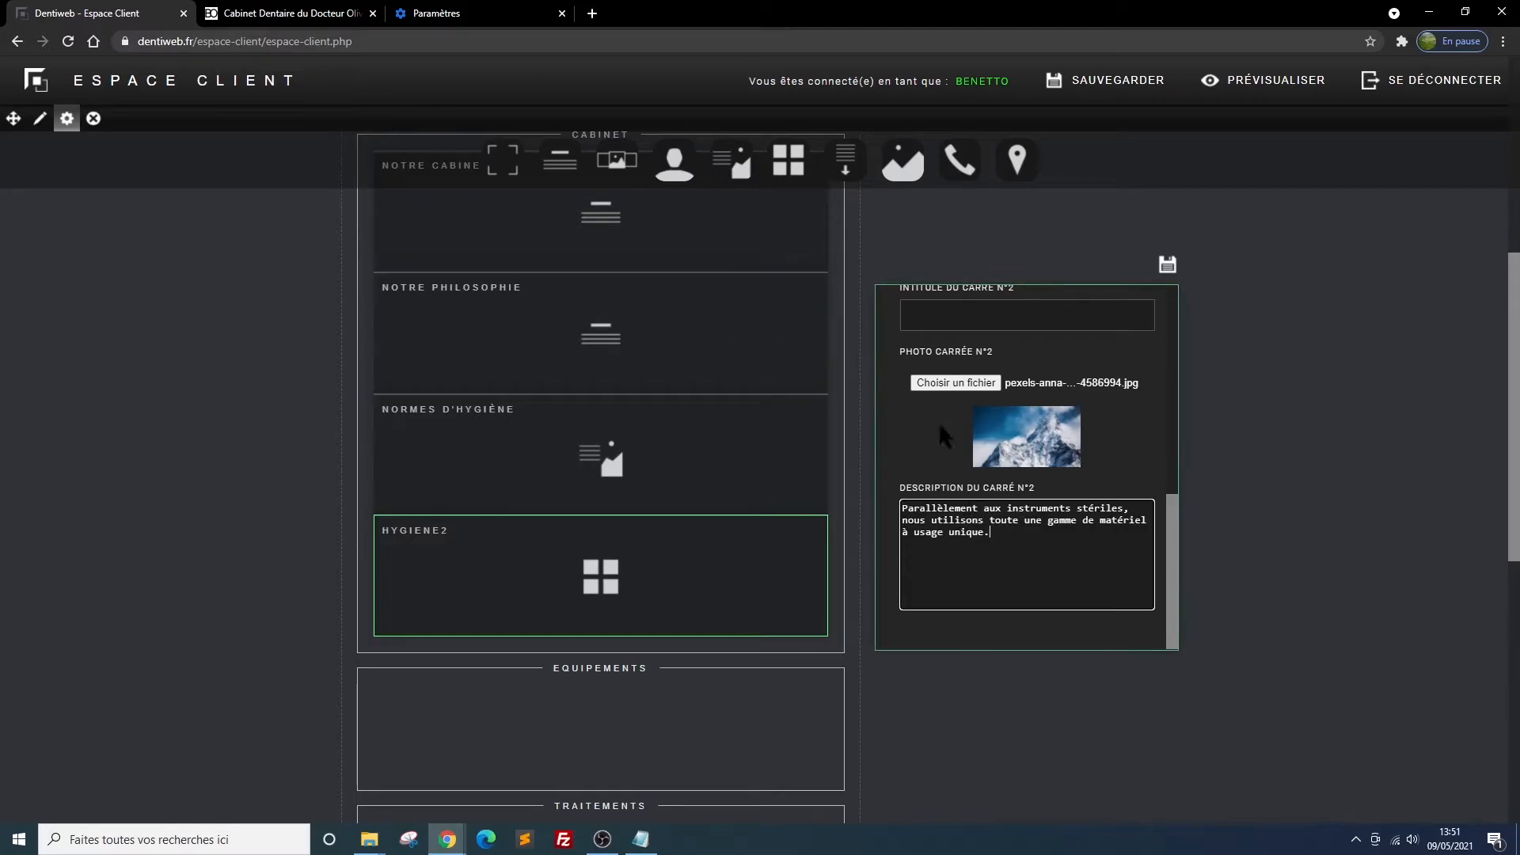
Save the hygiene2 block and review the Cabinet section in the reloaded site preview
left_click(1167, 264)
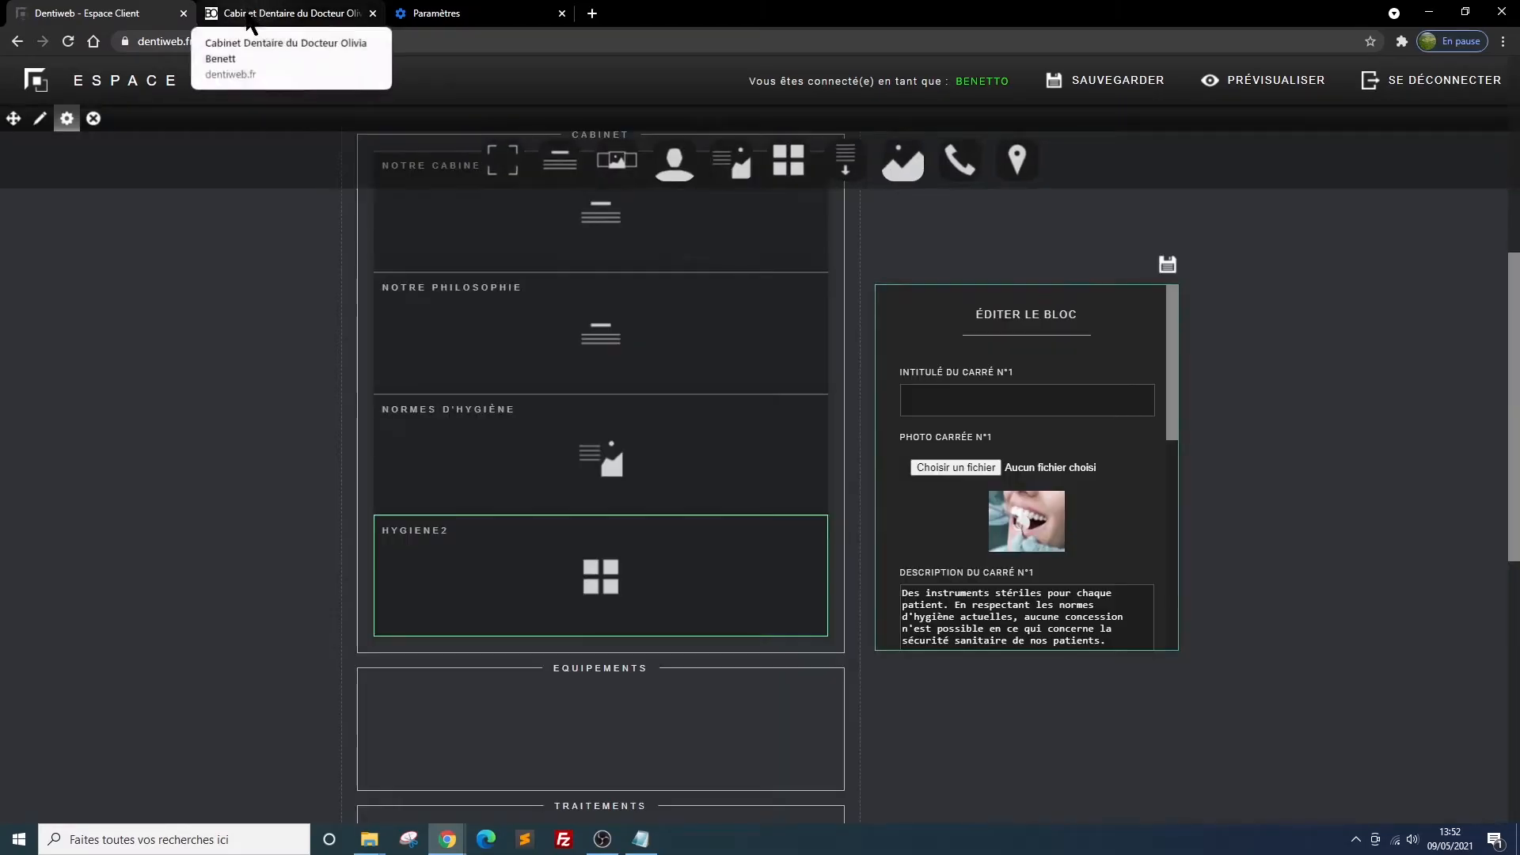
left_click(251, 14)
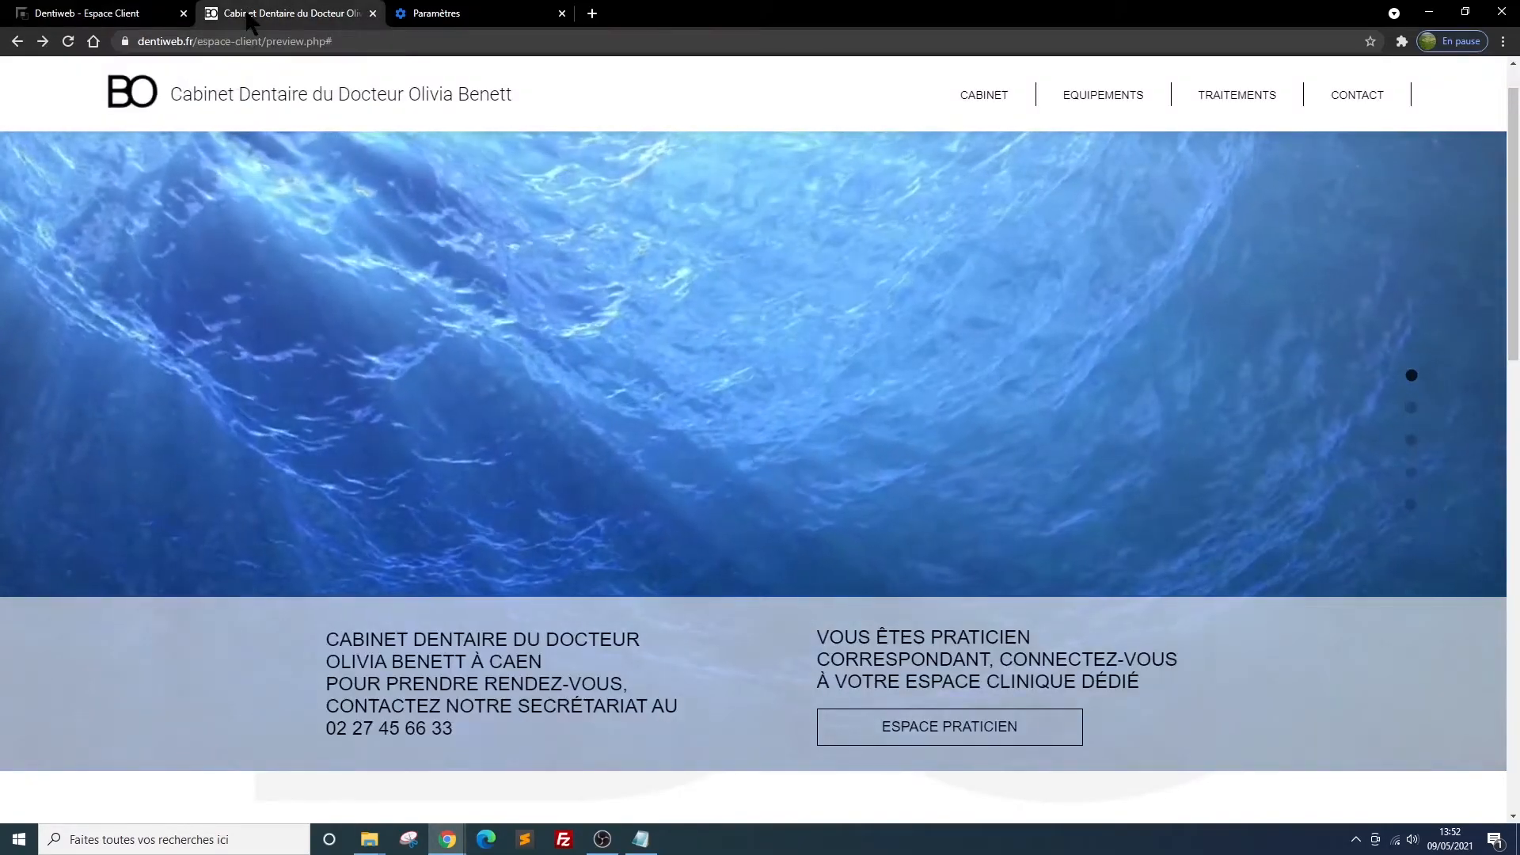
left_click(67, 42)
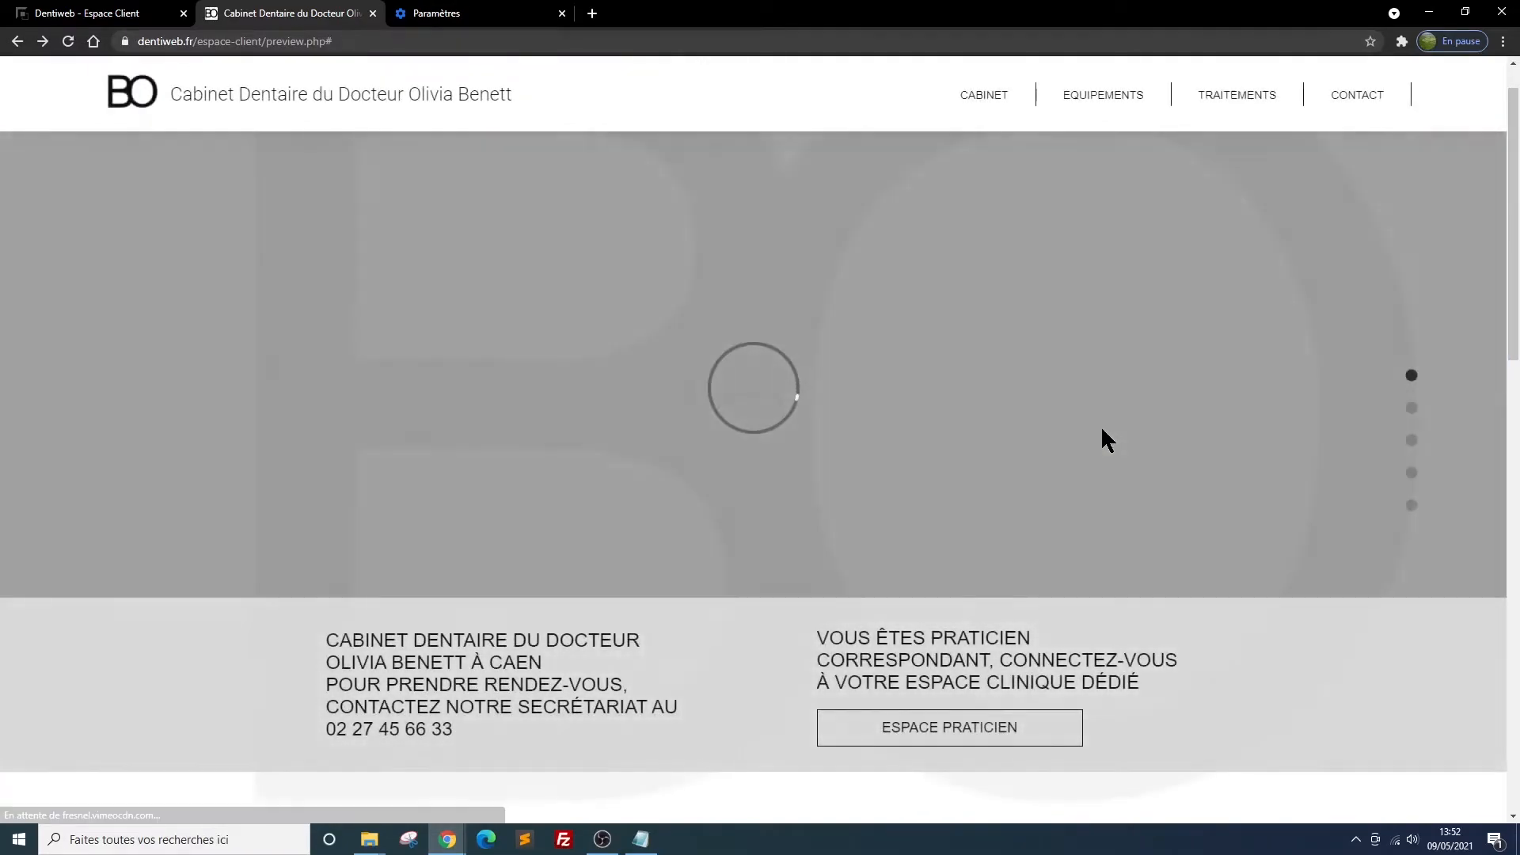
scroll(1100, 426, "down", 4)
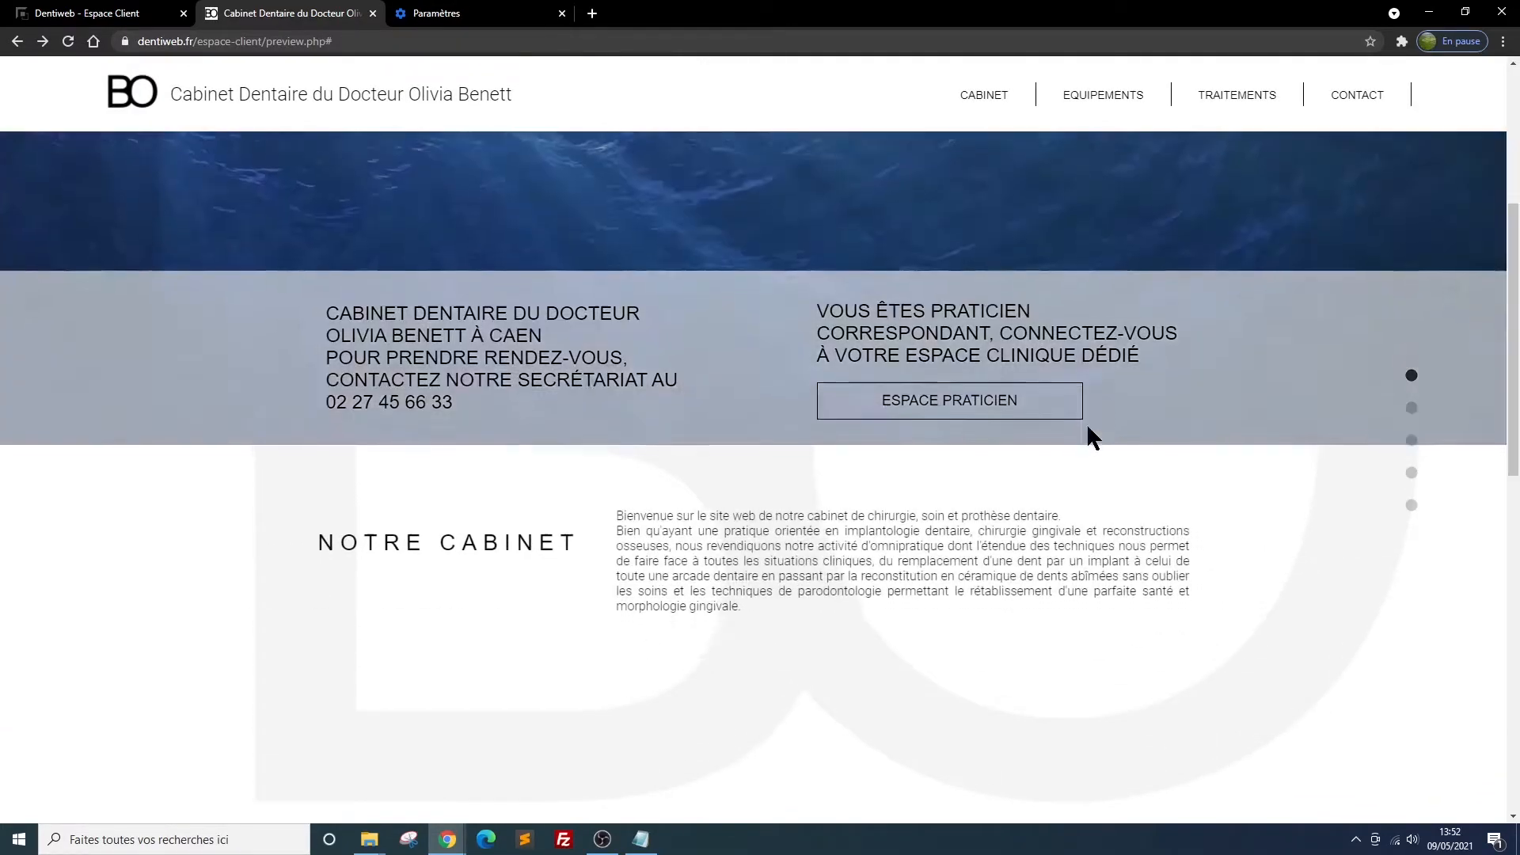
scroll(1086, 424, "down", 3)
scroll(1086, 423, "down", 6)
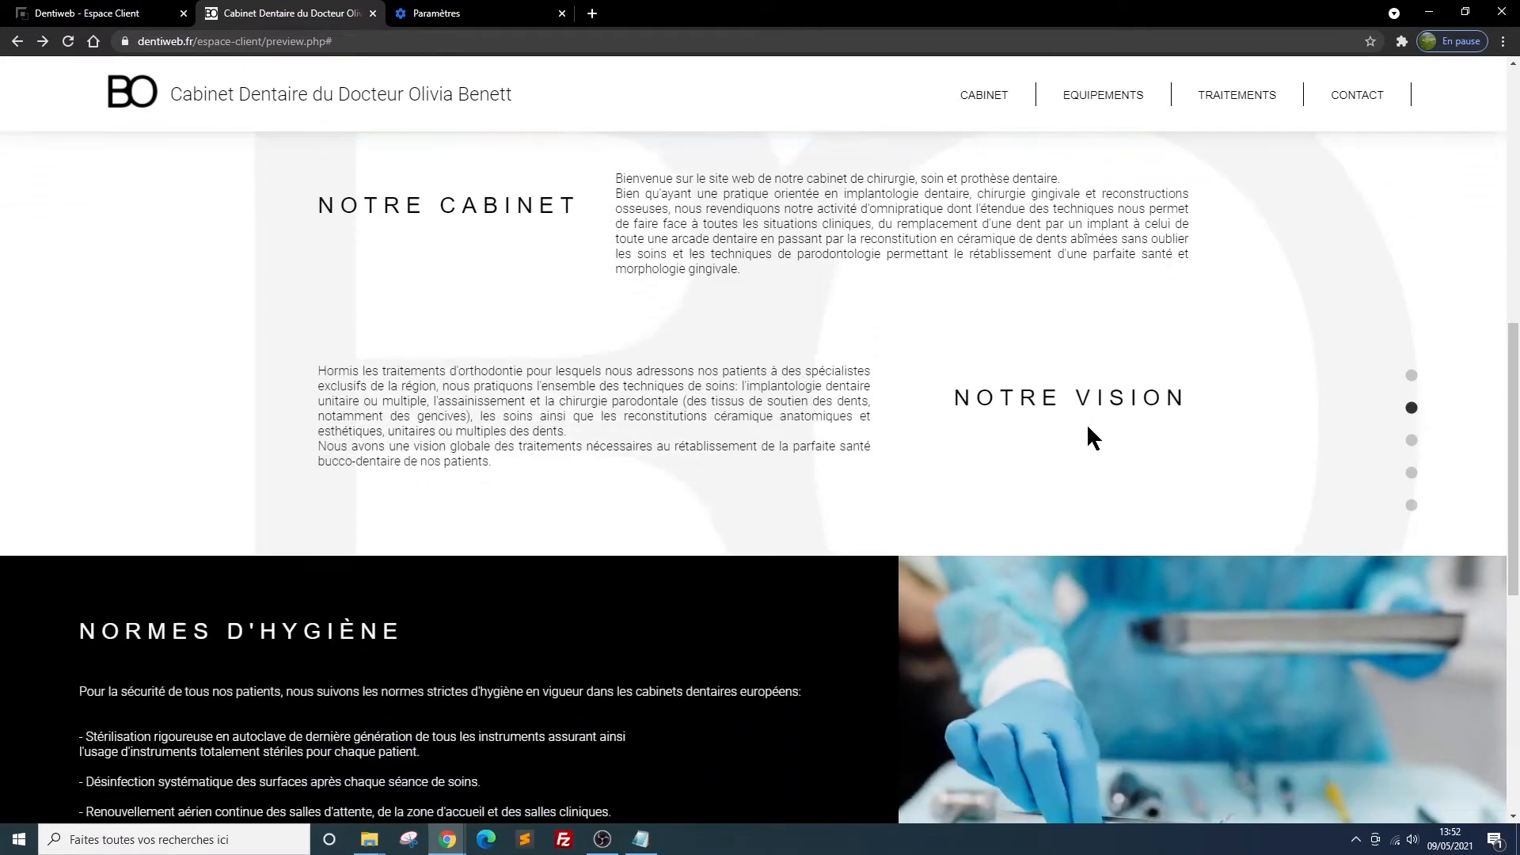
scroll(1086, 434, "down", 3)
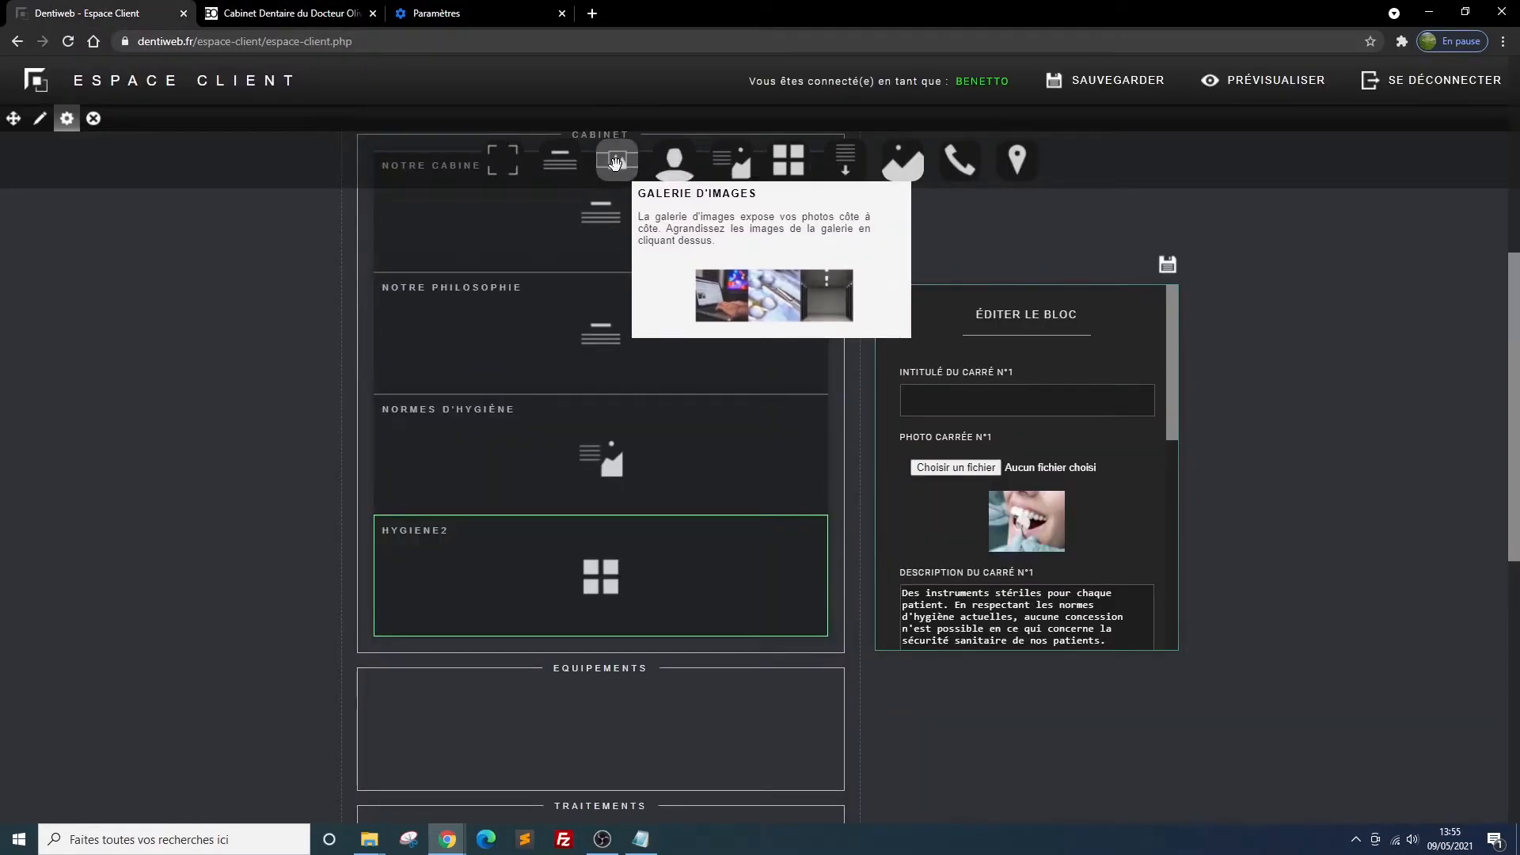
Insert an image gallery block (galerie d'images) in the Cabinet section, placed below the hygiene2 block
left_click_drag(615, 163, 604, 516)
left_click_drag(753, 582, 750, 459)
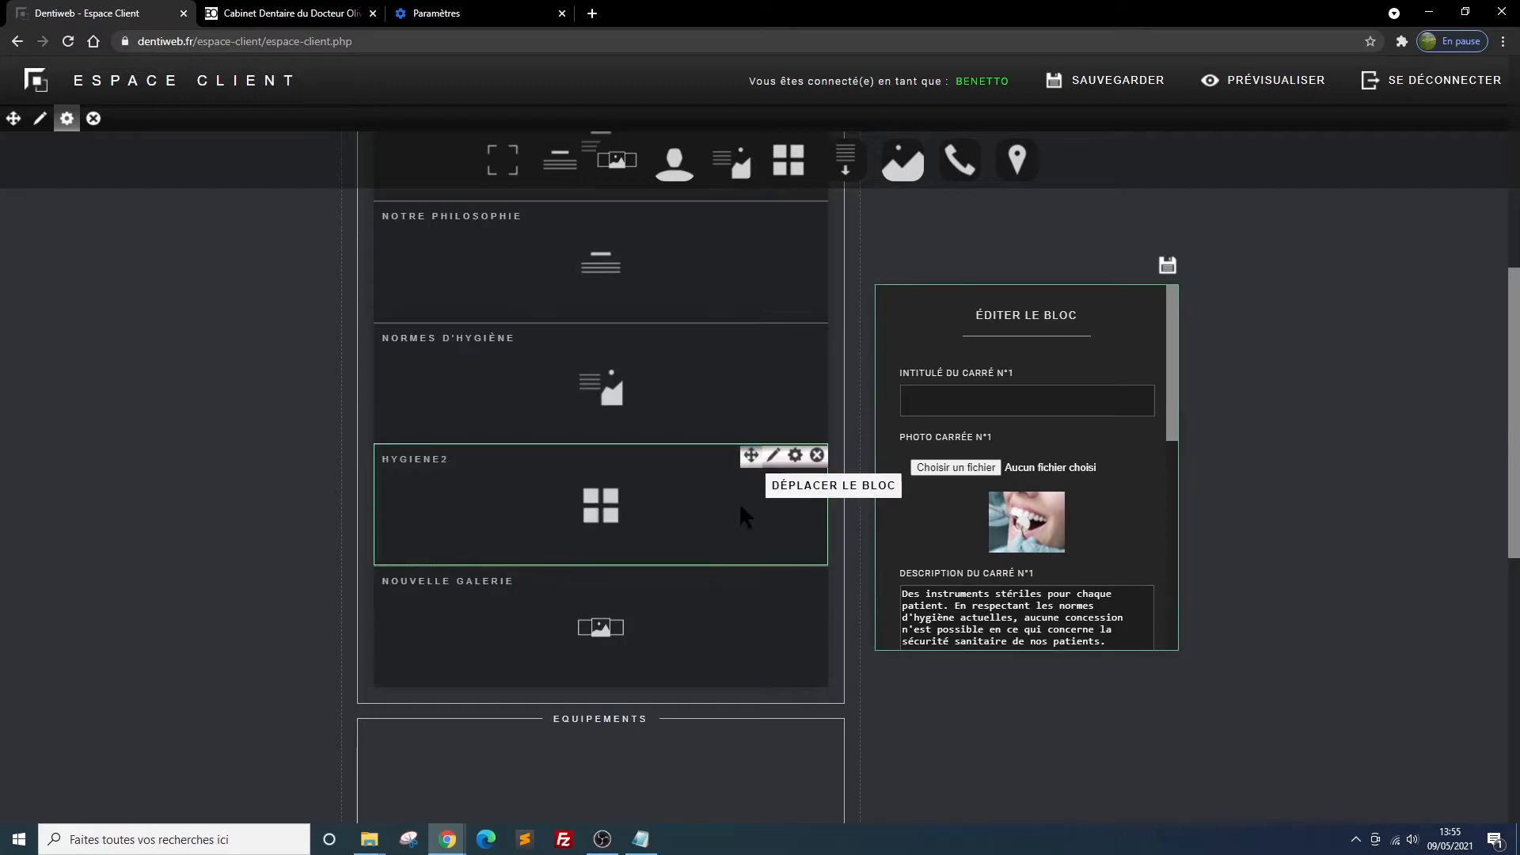
Title the gallery "quelques vues du cabient", set its number of images to 14, and save the block settings
left_click(795, 576)
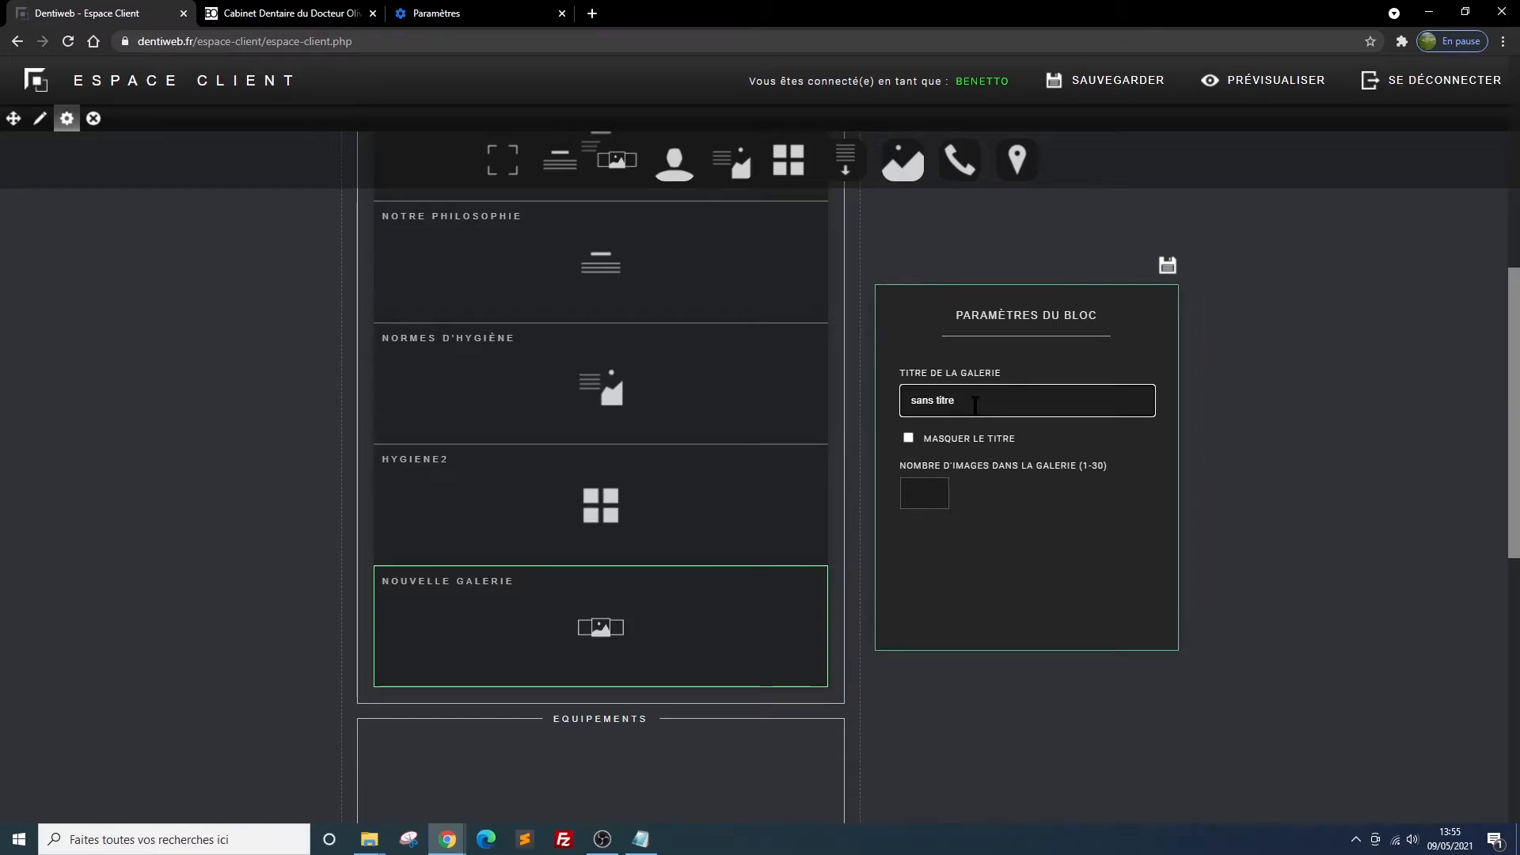
triple_click(938, 400)
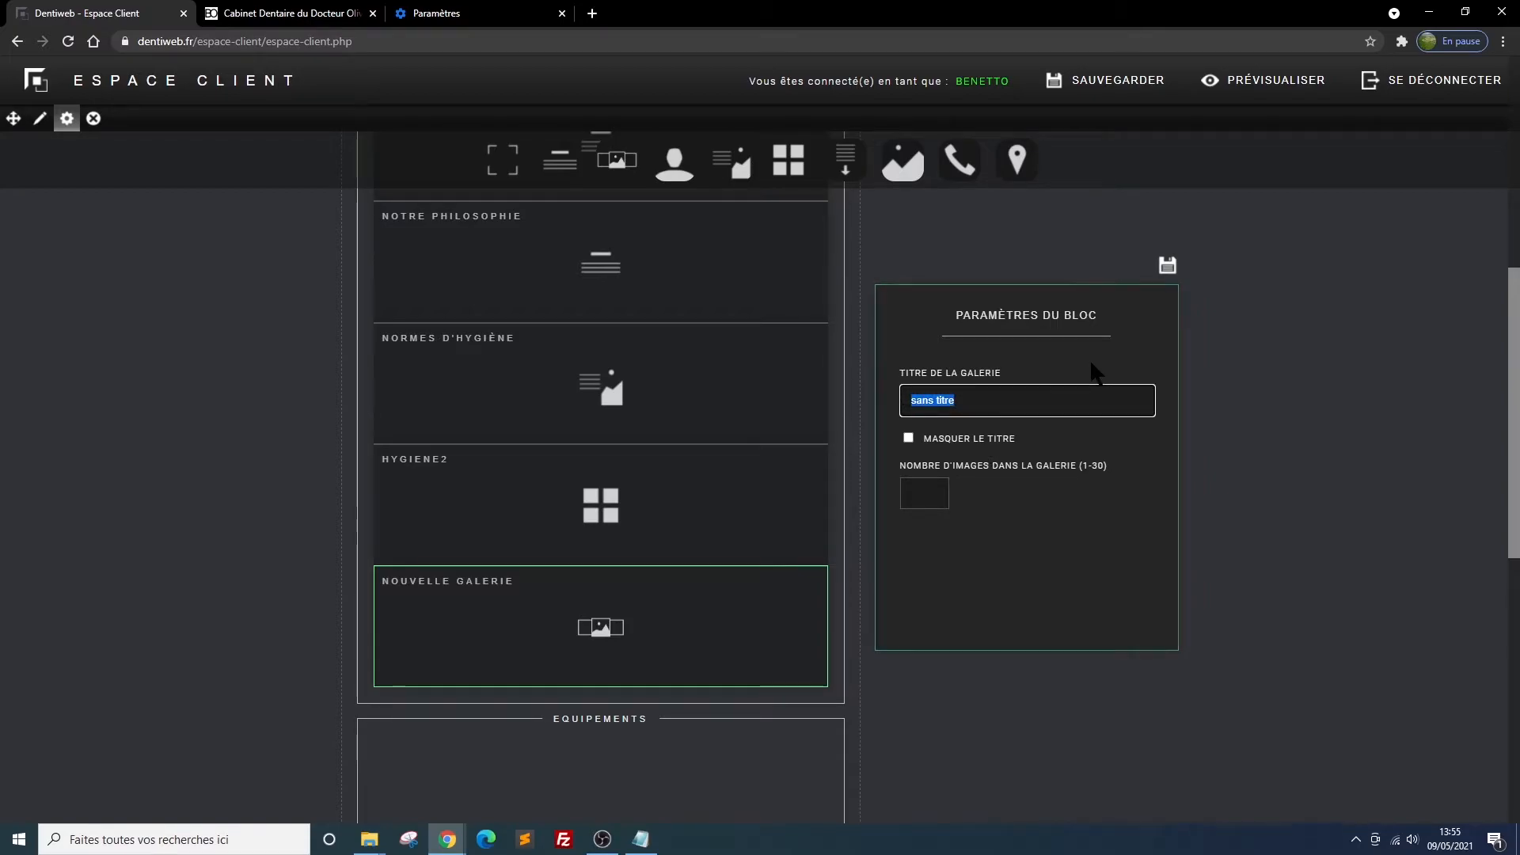
type("quelqu")
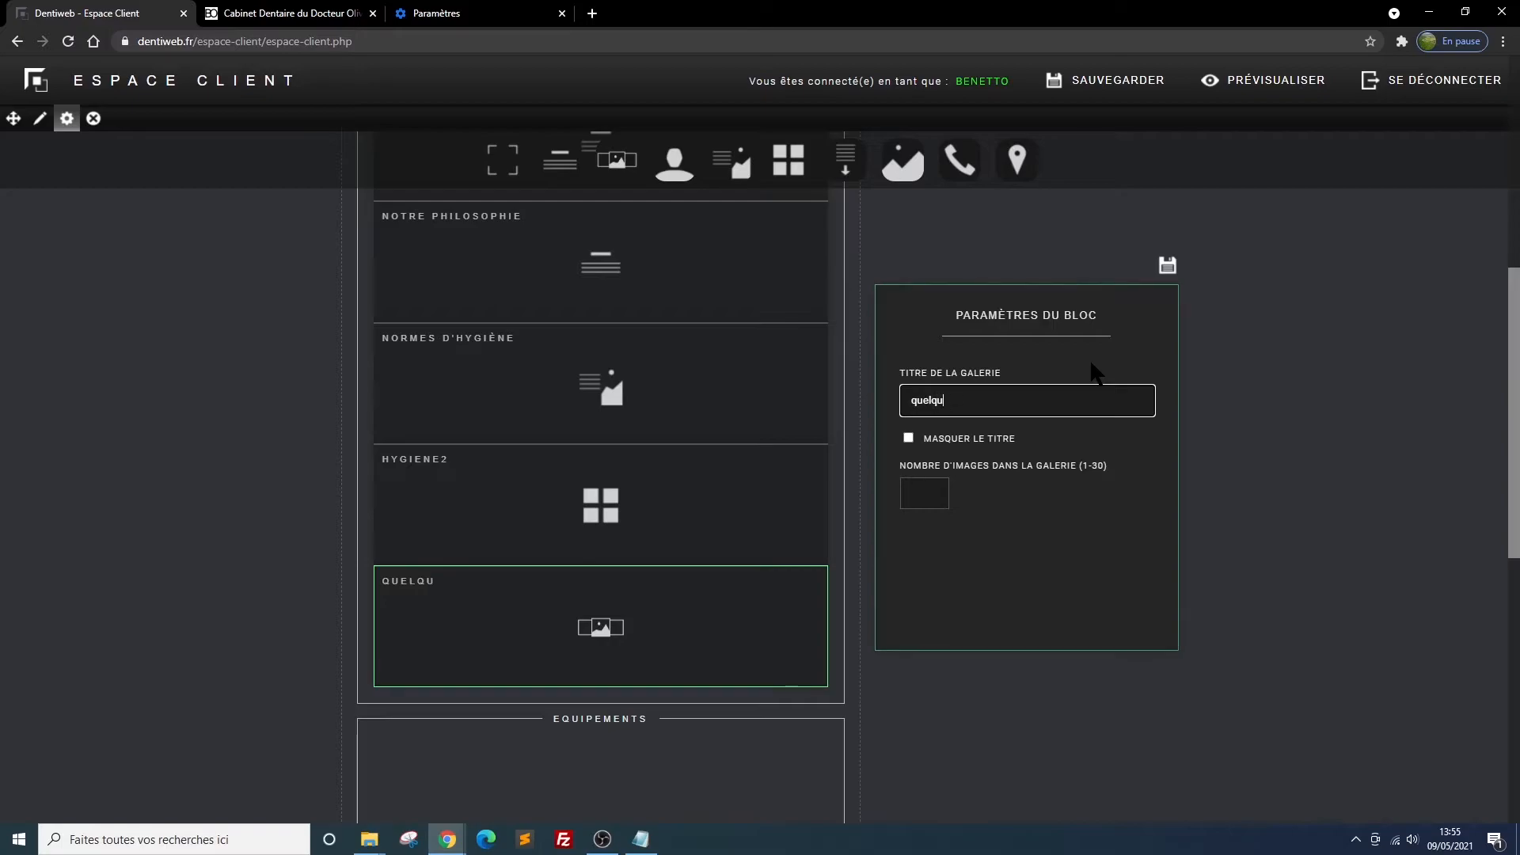
type("es vues du")
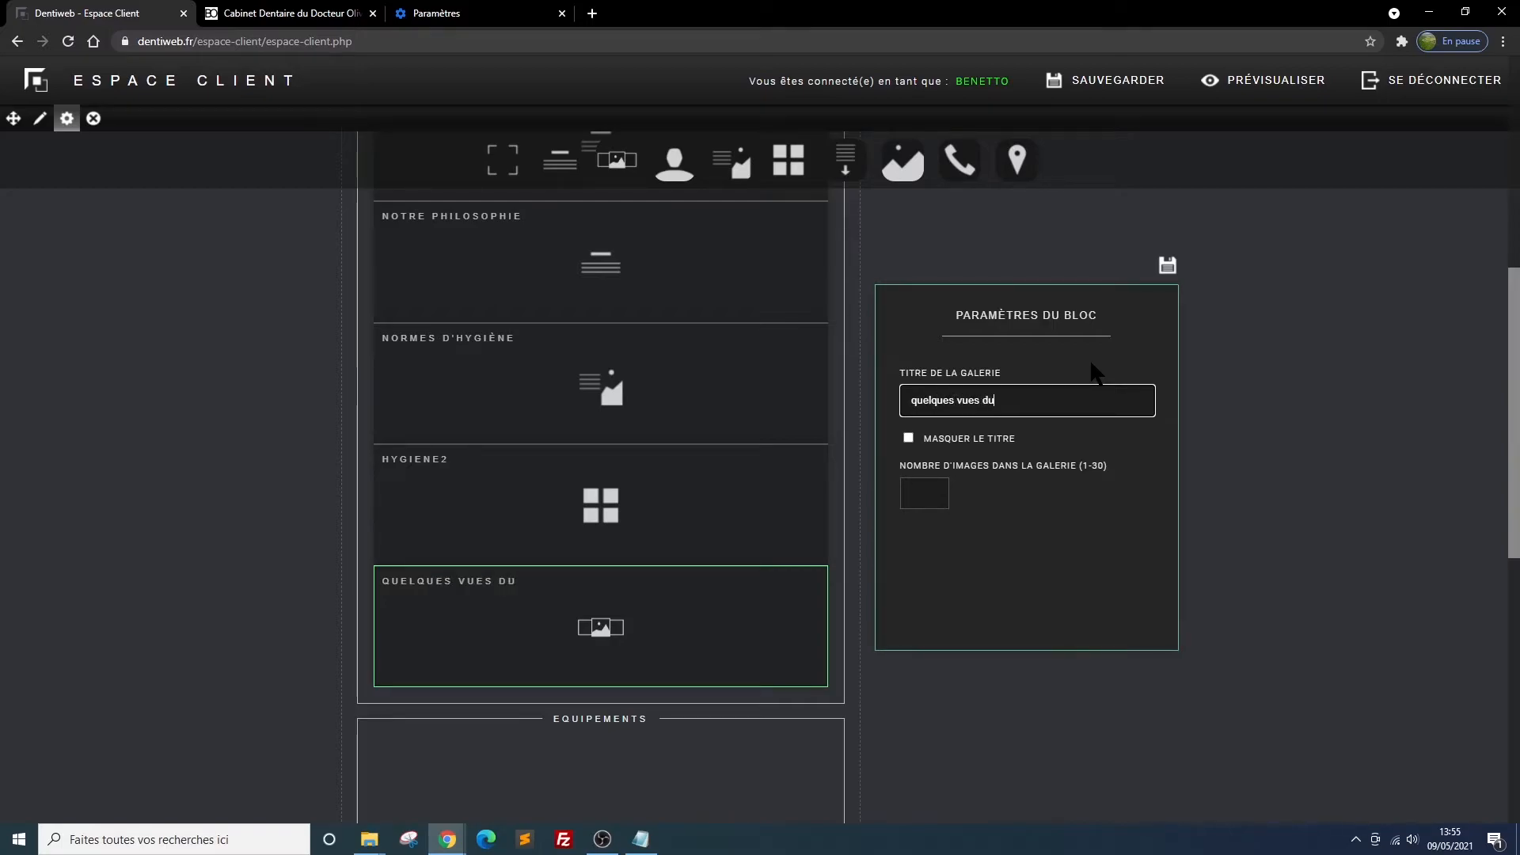
type(" cabient")
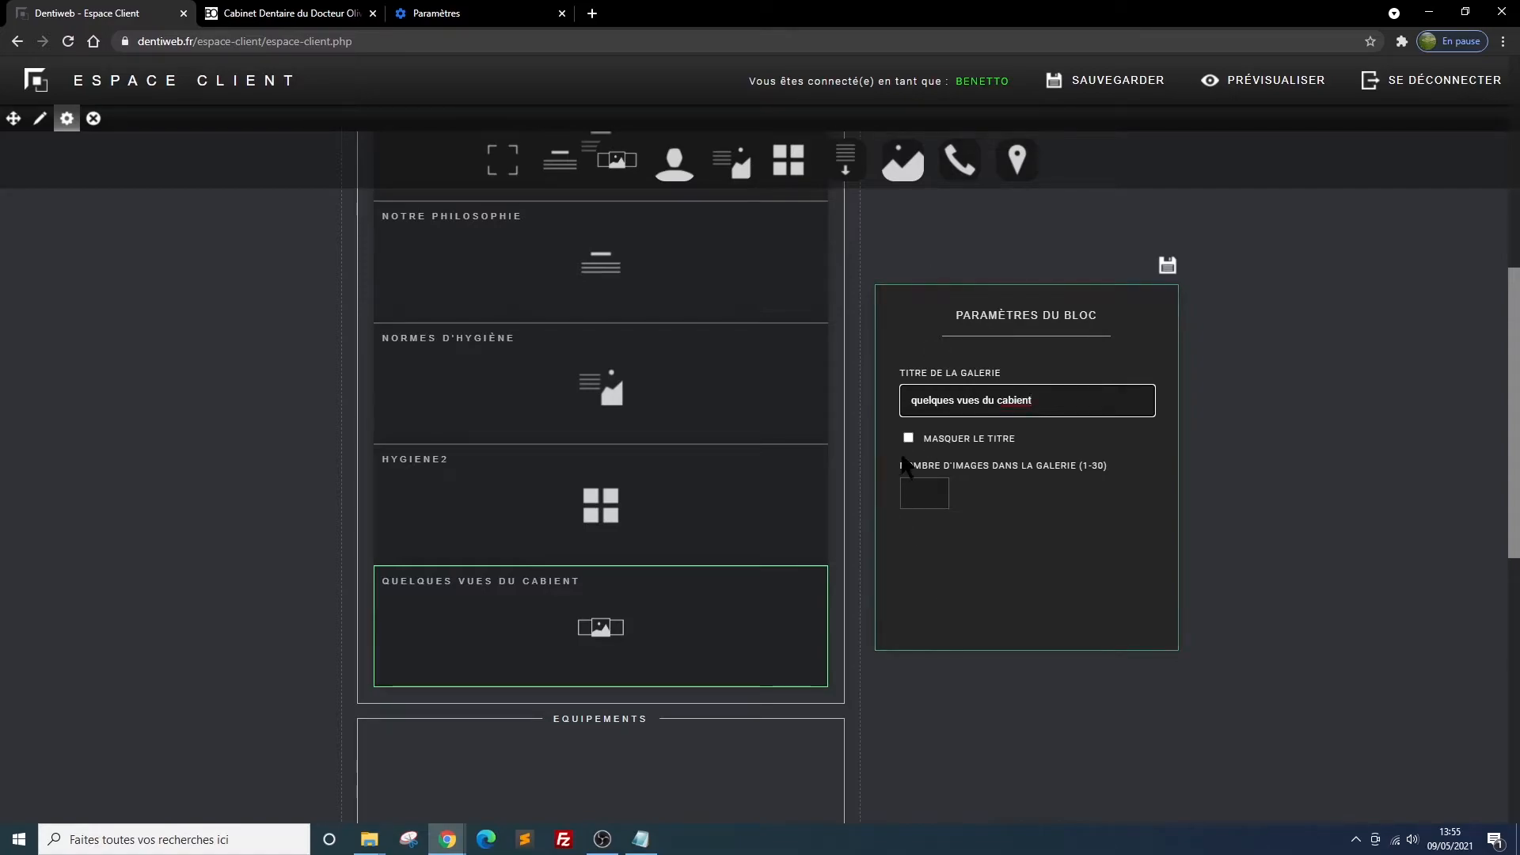
left_click(932, 497)
type("3")
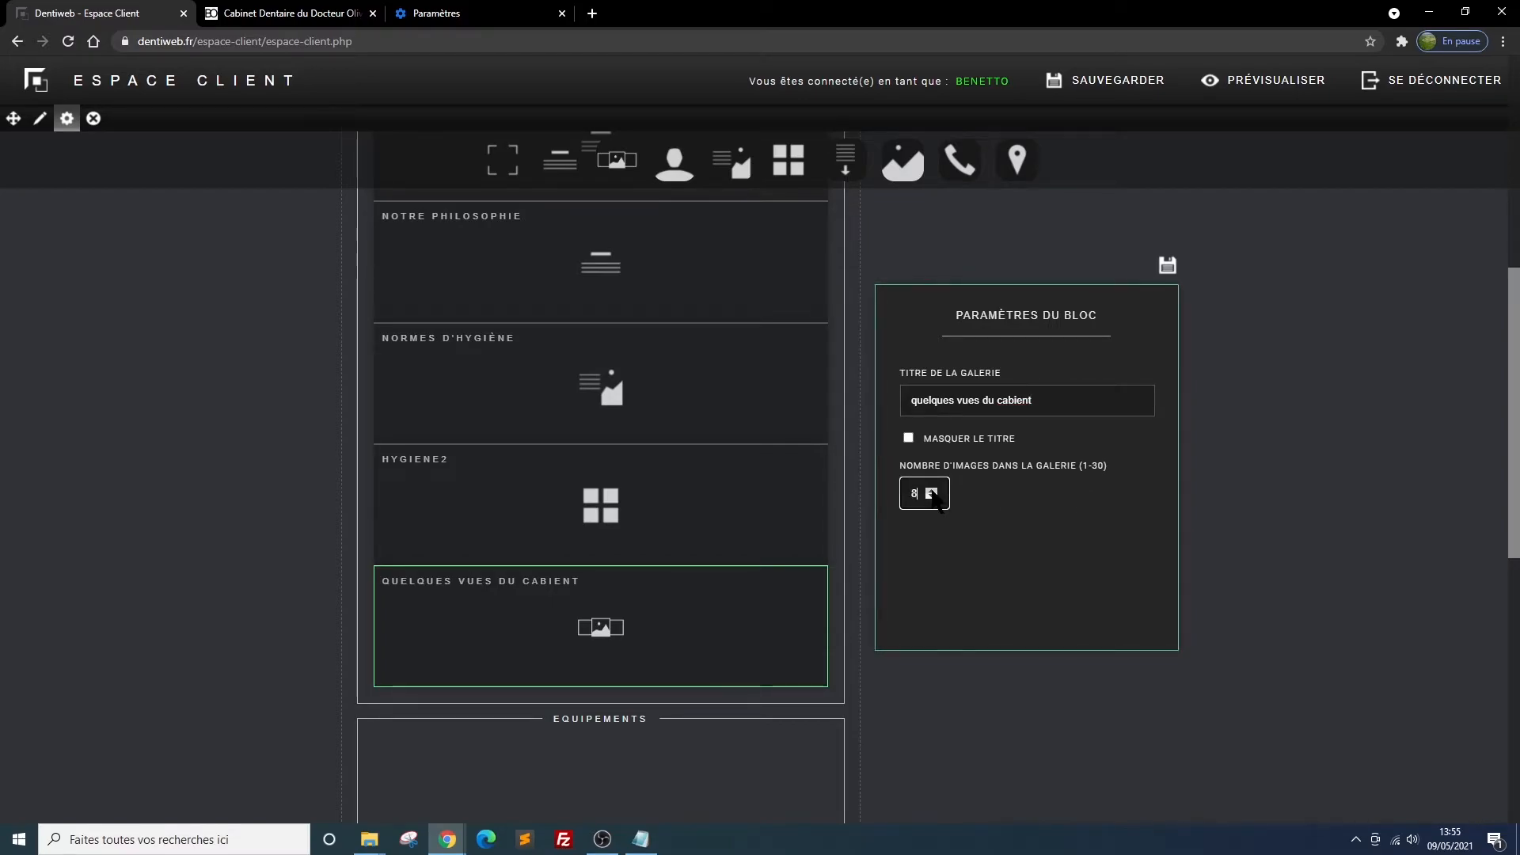
left_click(933, 491)
left_click(932, 490)
left_click(933, 490)
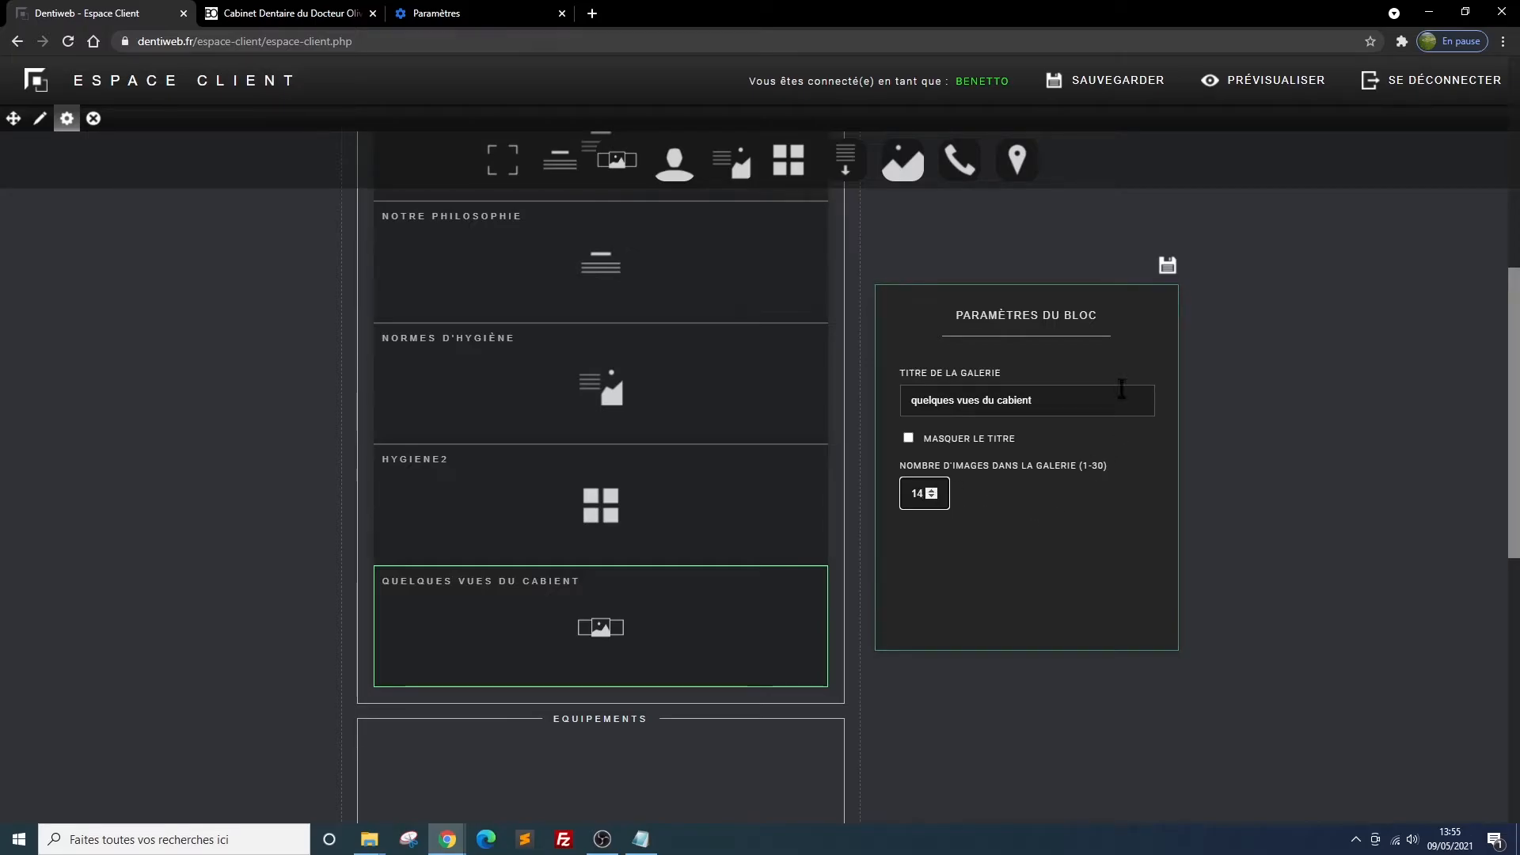
left_click(1167, 265)
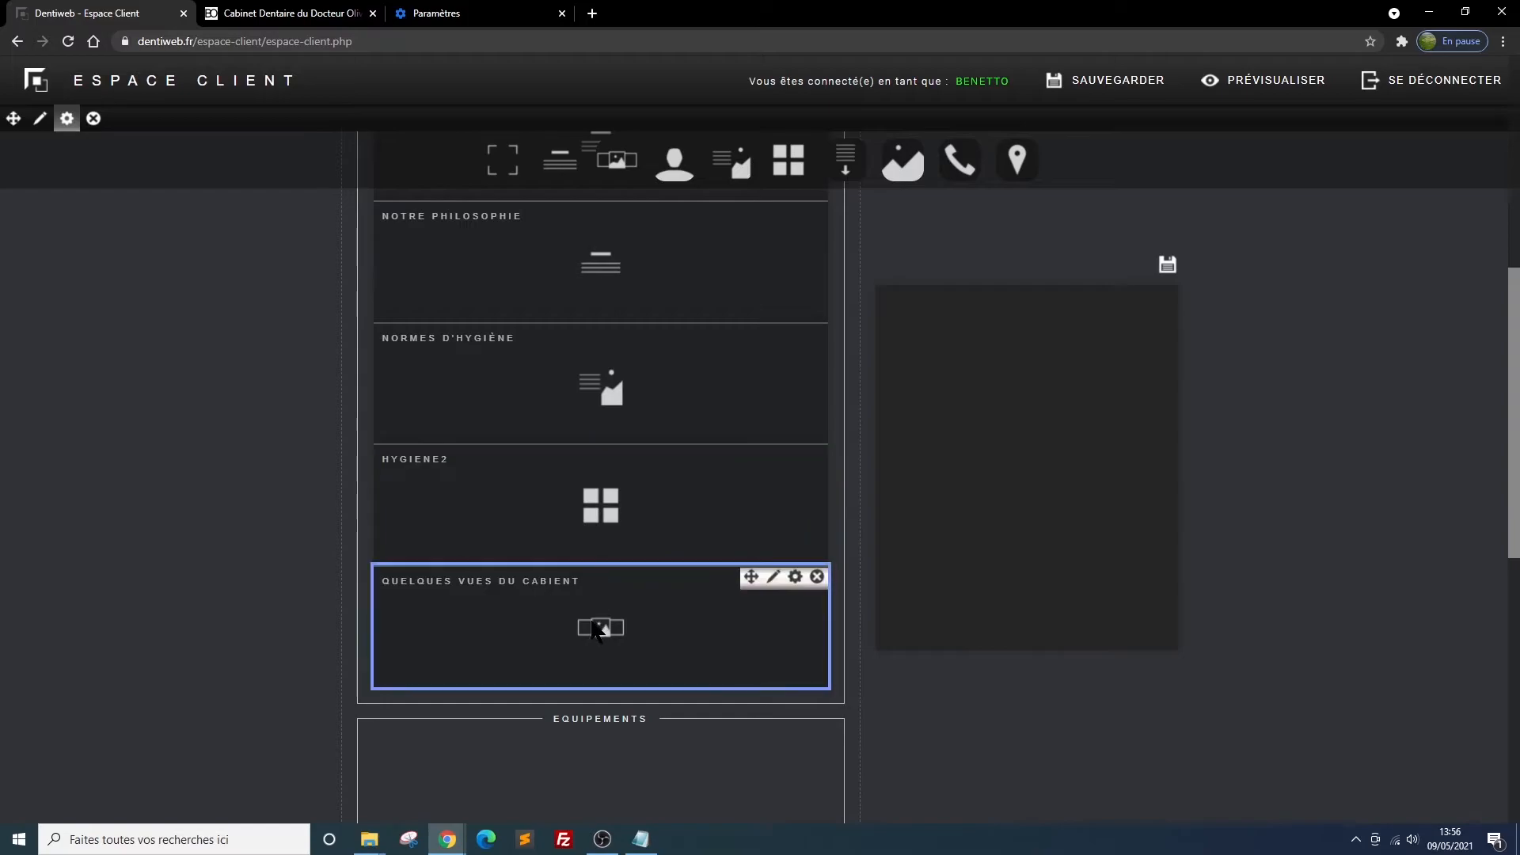
Open the gallery block for editing and look through its numbered image fields
left_click(772, 582)
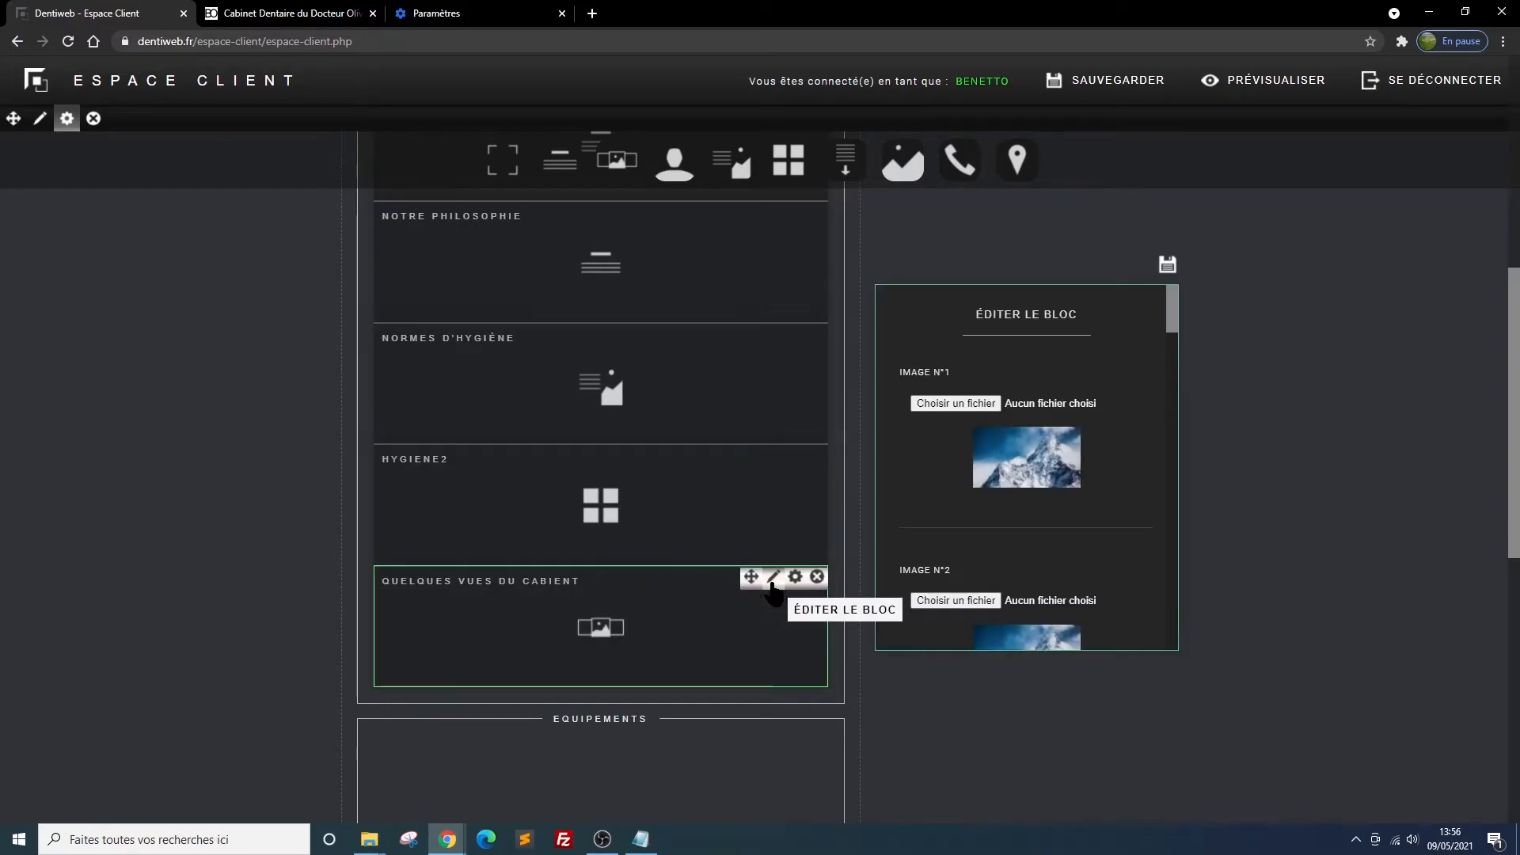
scroll(1014, 435, "down", 10)
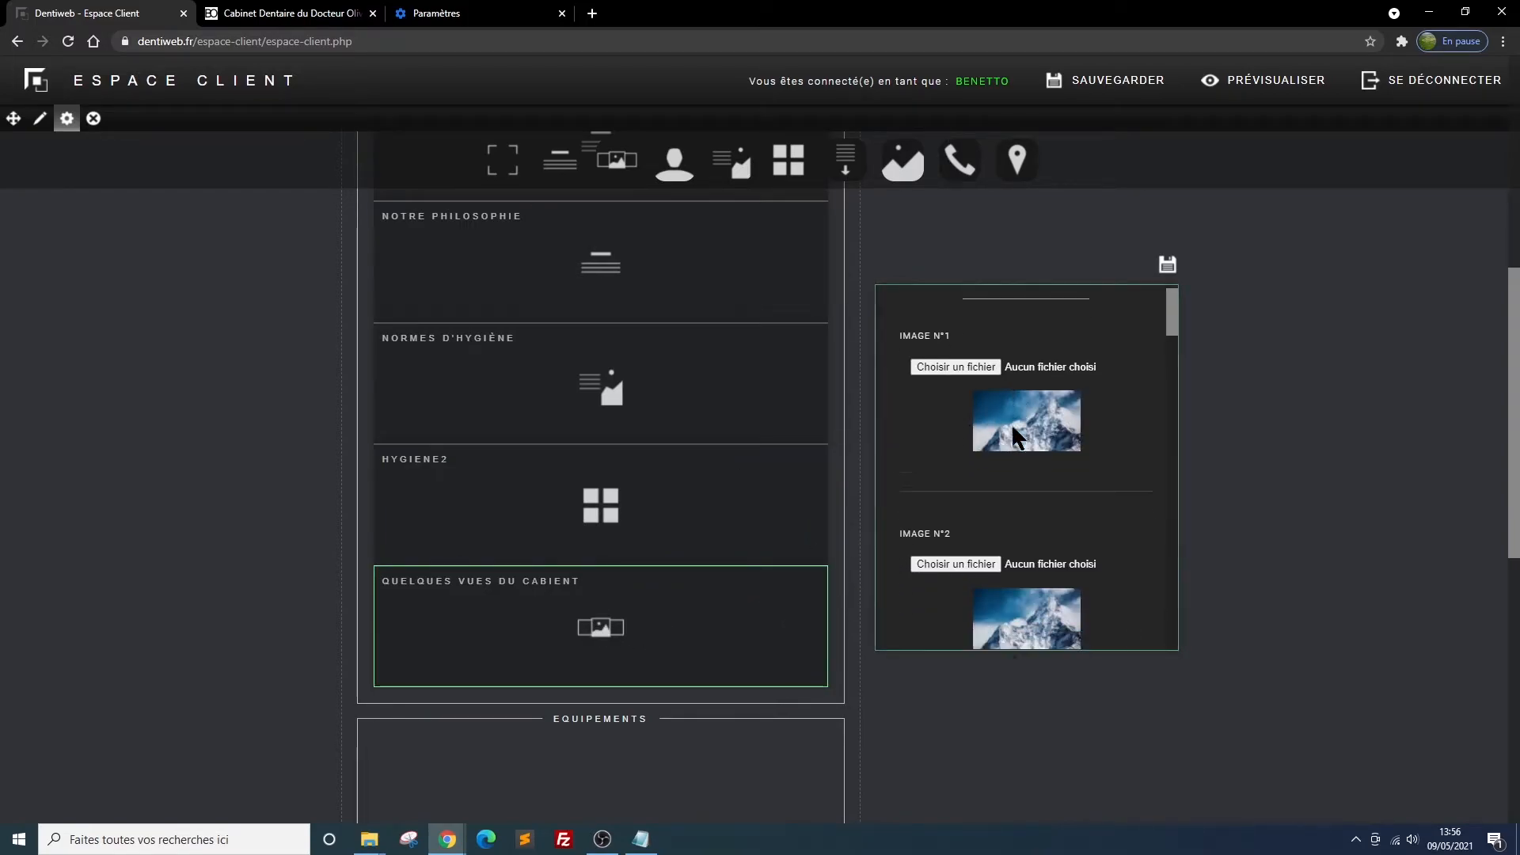
scroll(1016, 445, "down", 15)
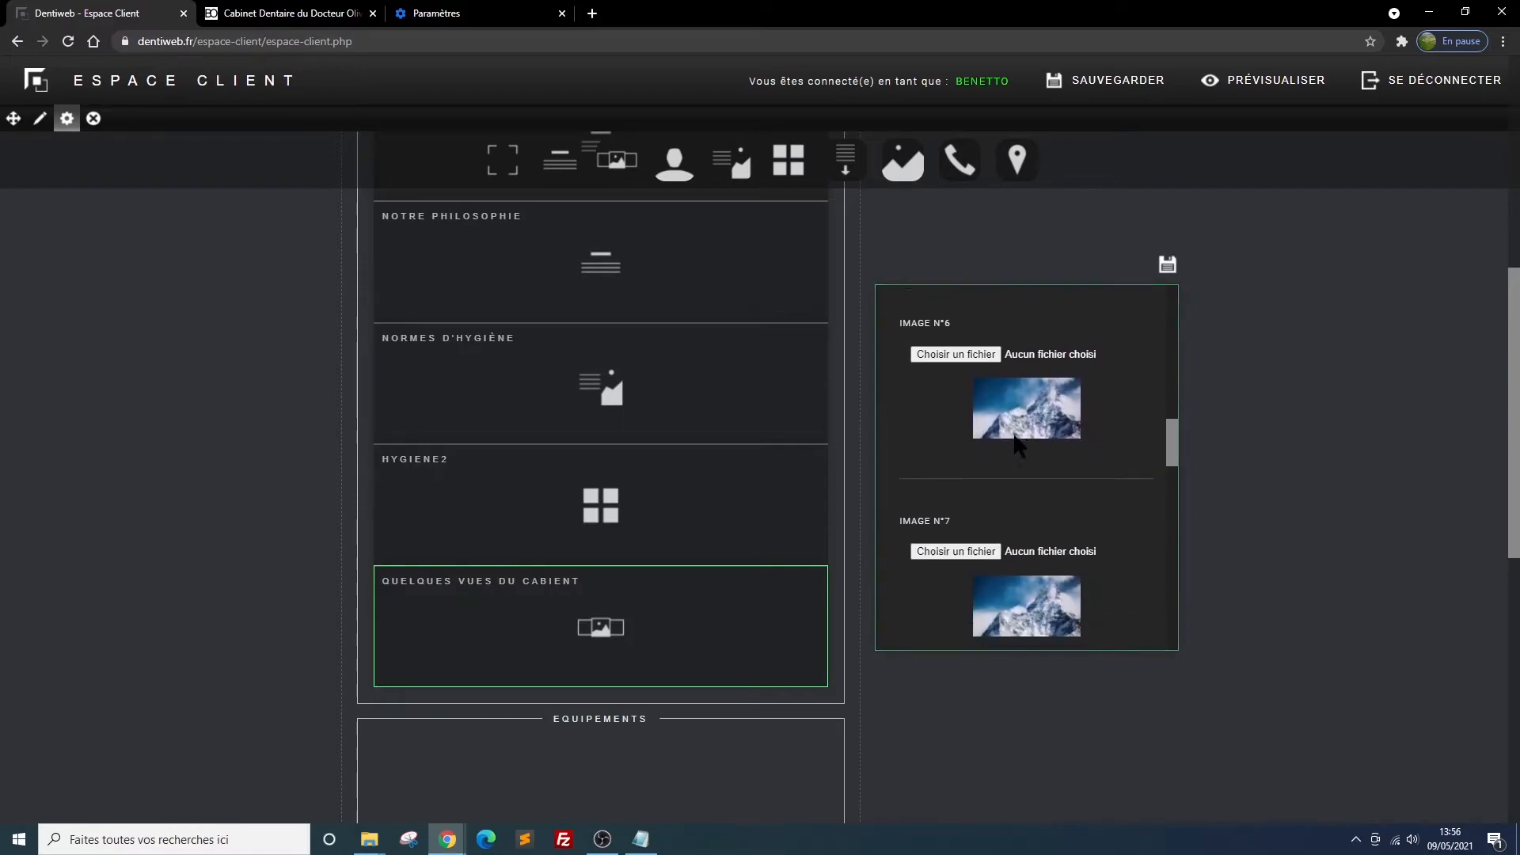
scroll(1014, 438, "down", 3)
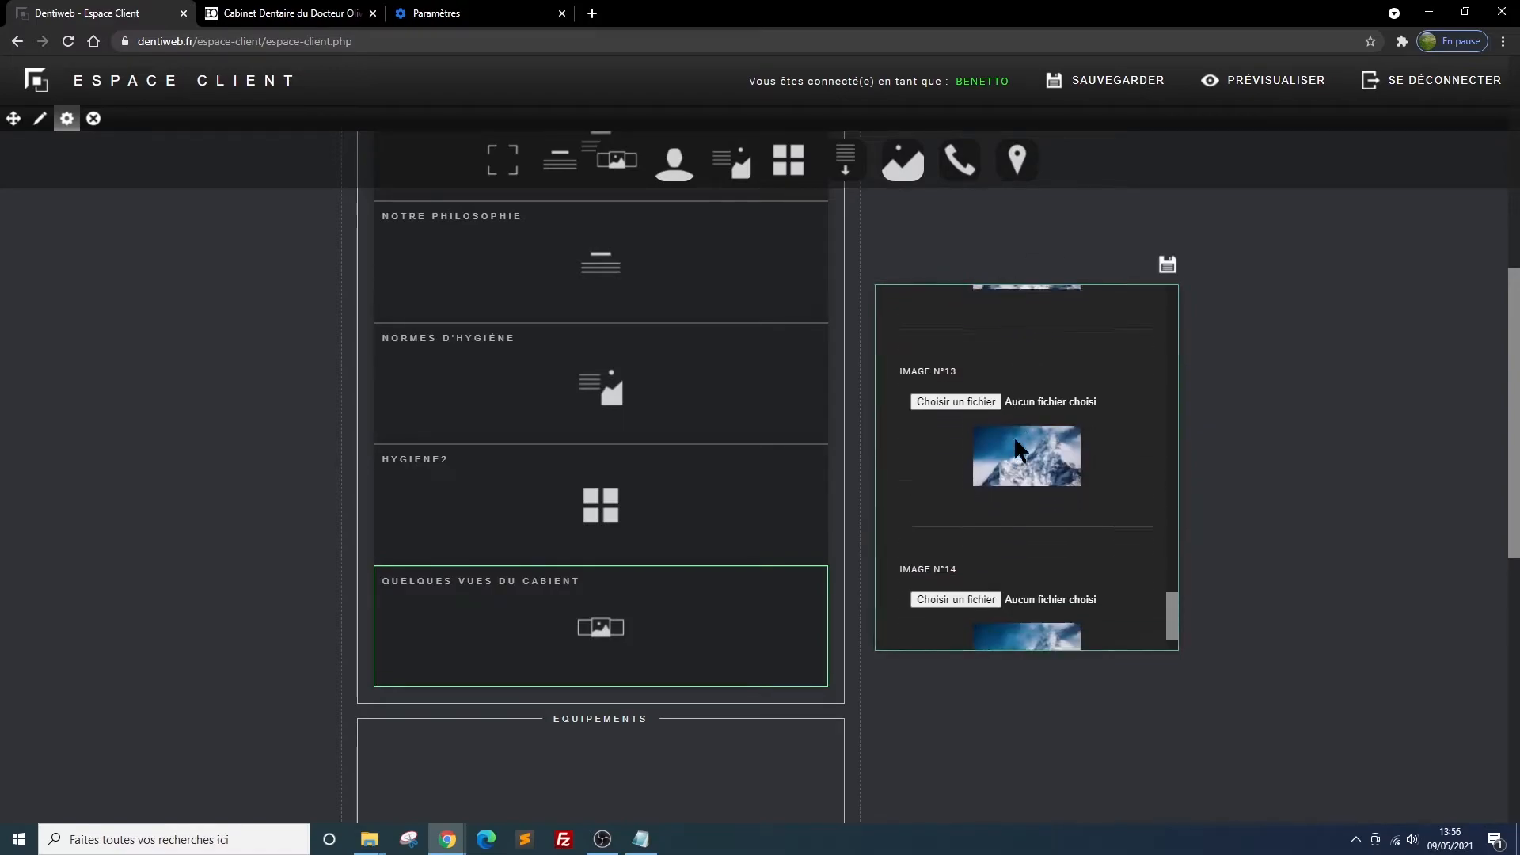
scroll(1013, 435, "up", 8)
scroll(1016, 444, "up", 6)
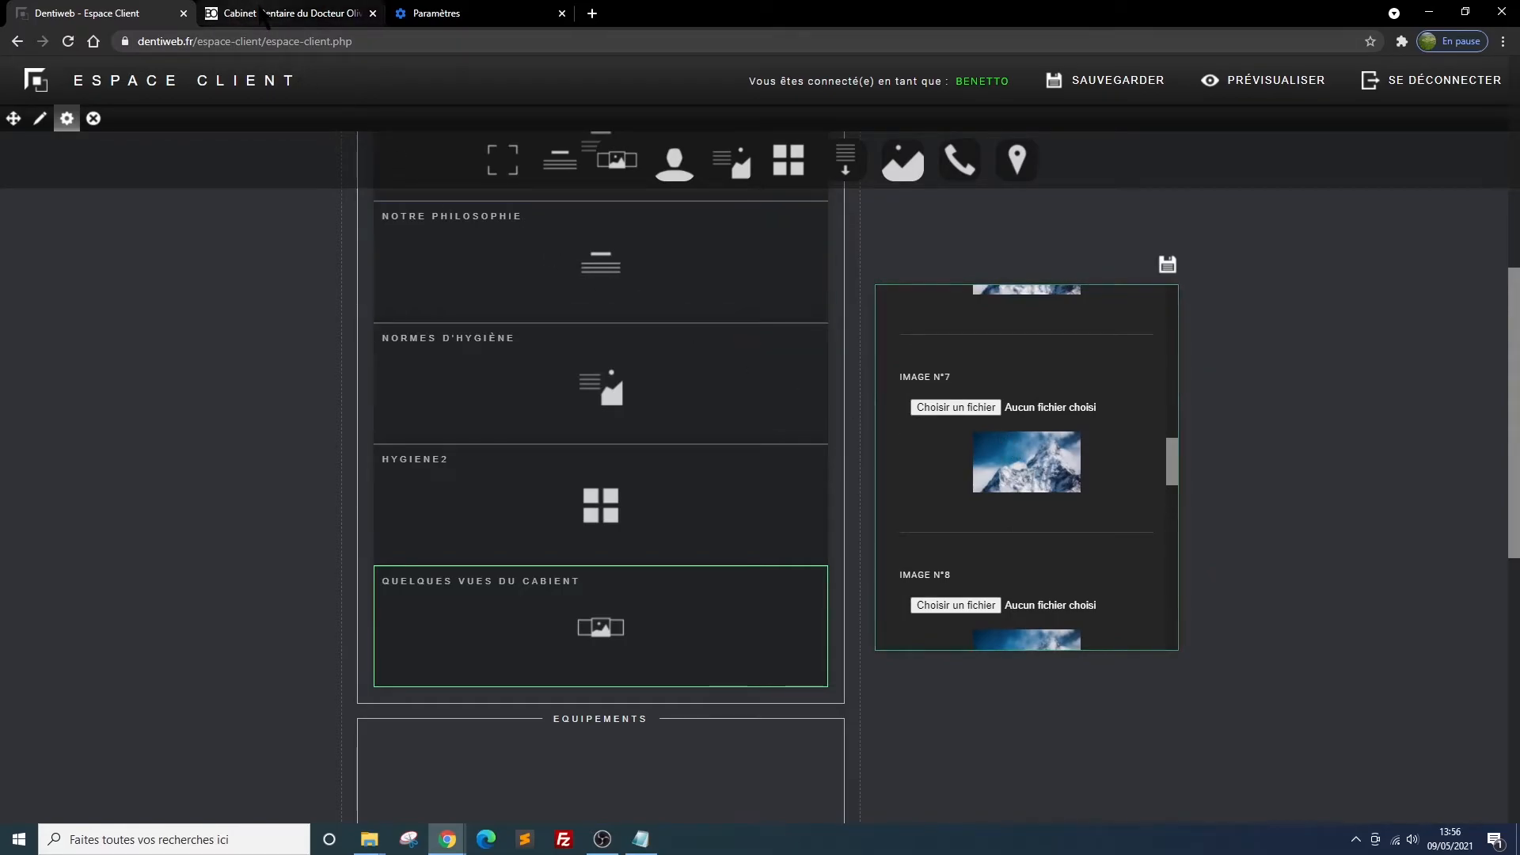
Reload the site preview and examine the gallery's image grid below the hygiene squares
left_click(262, 13)
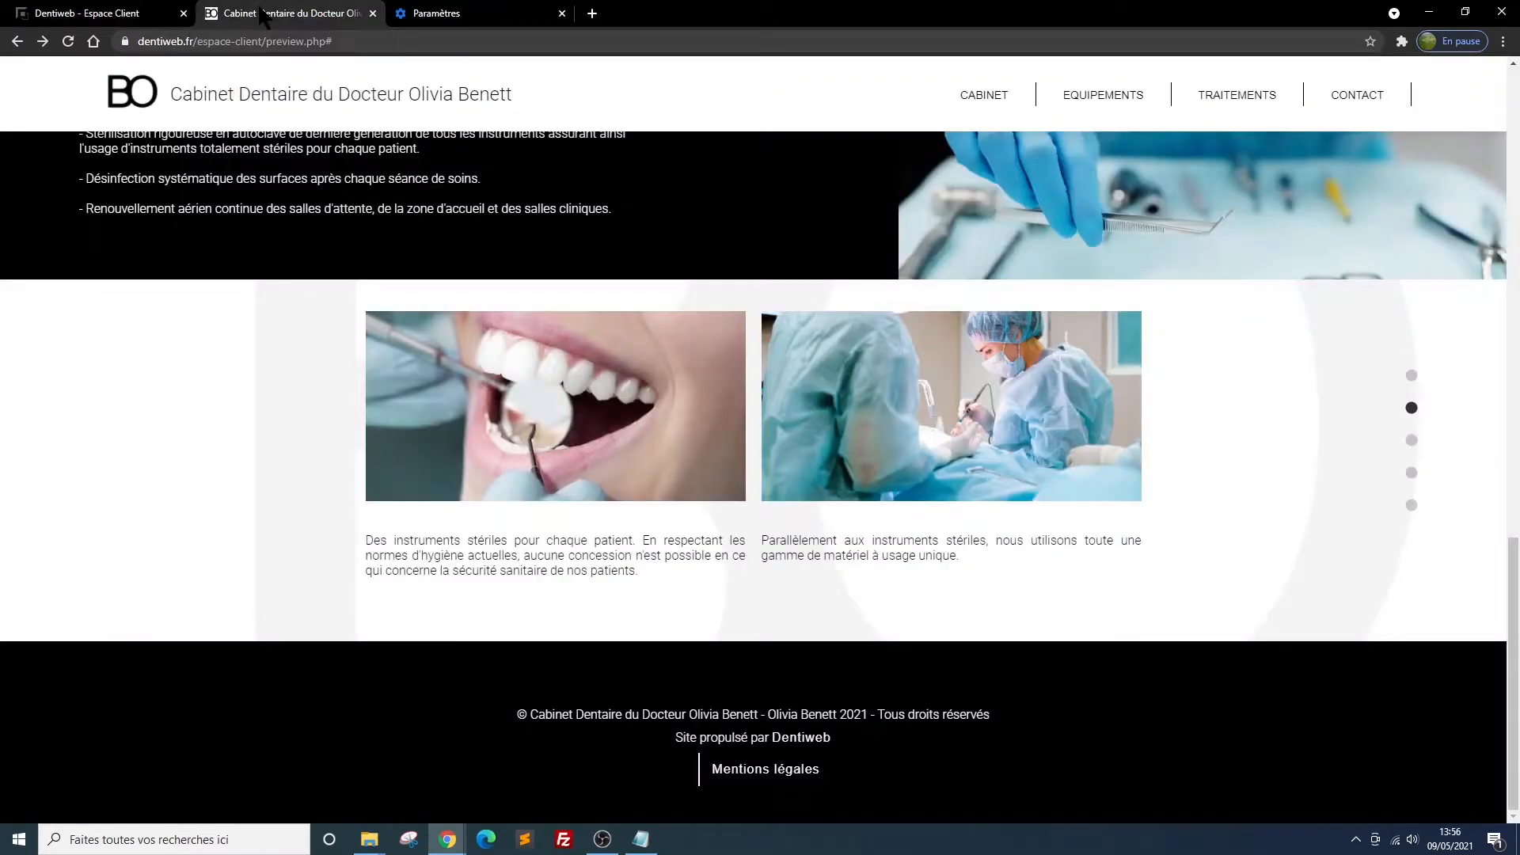
left_click(68, 41)
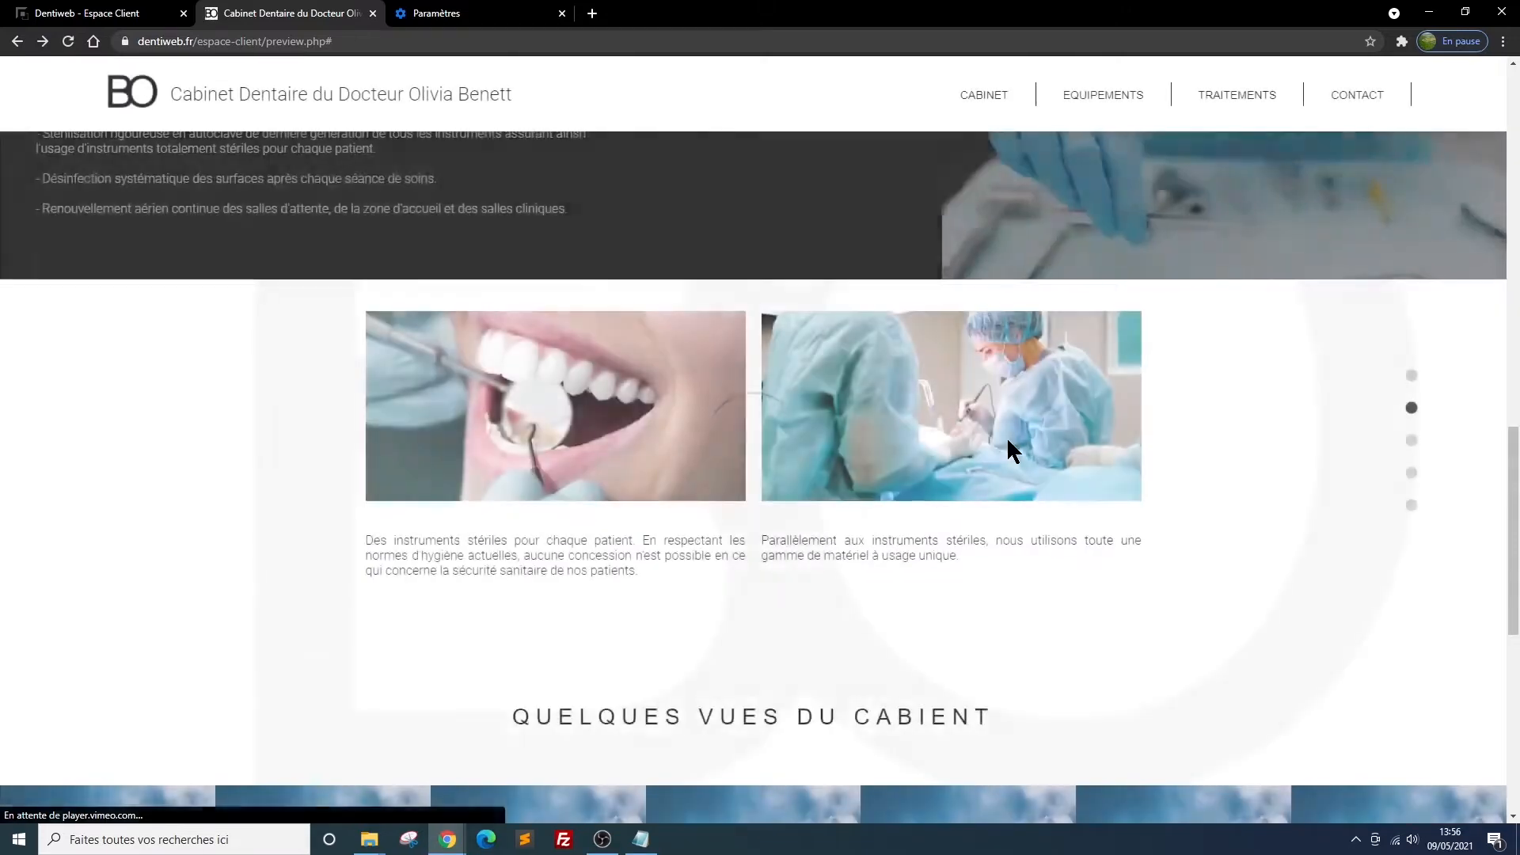
scroll(963, 437, "down", 5)
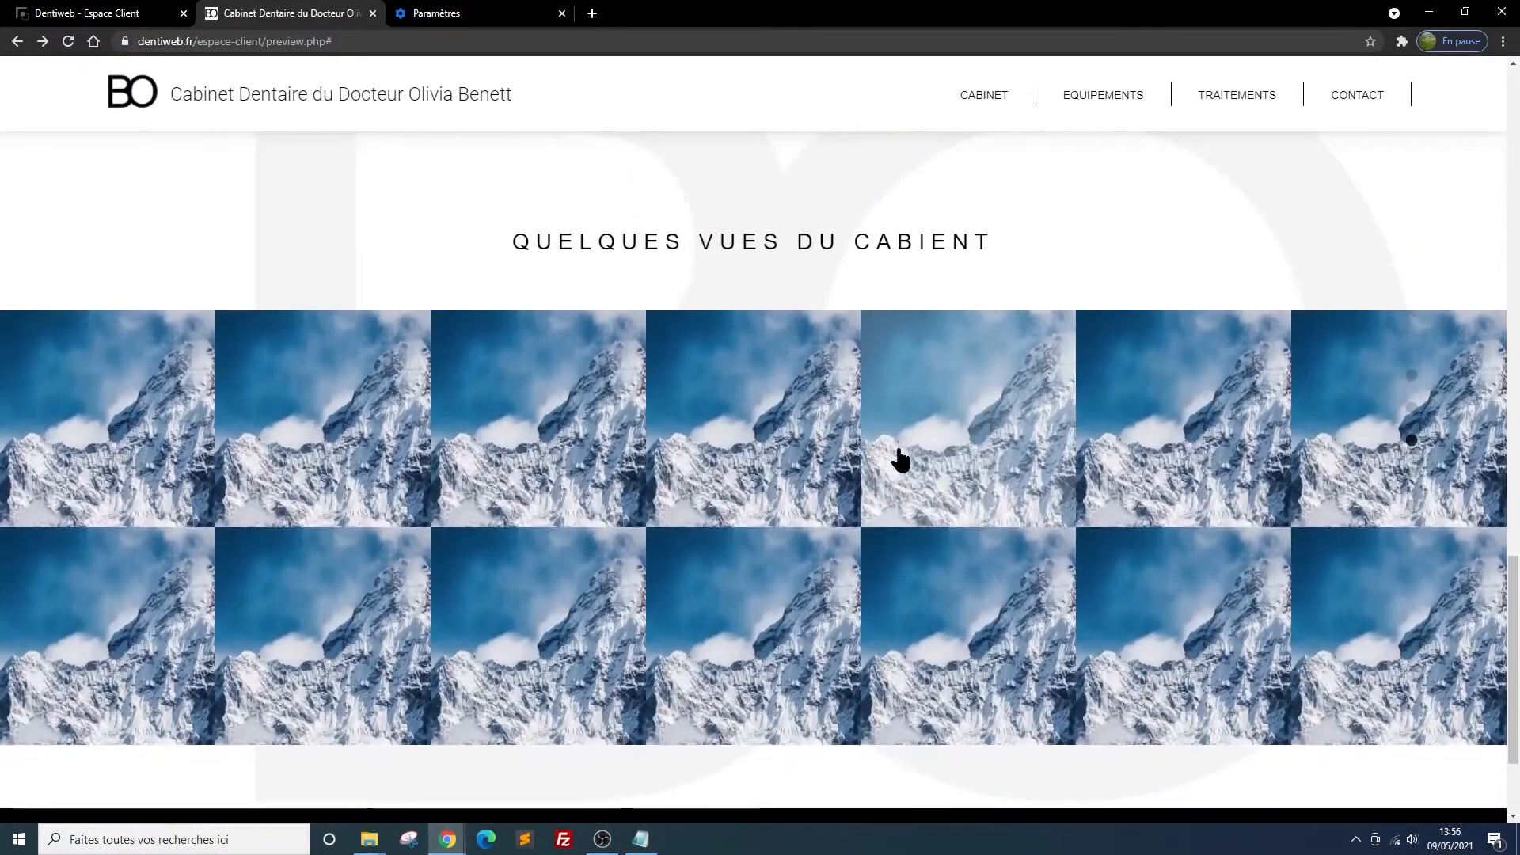
left_click(755, 416)
left_click(527, 461)
left_click(293, 418)
left_click(293, 418)
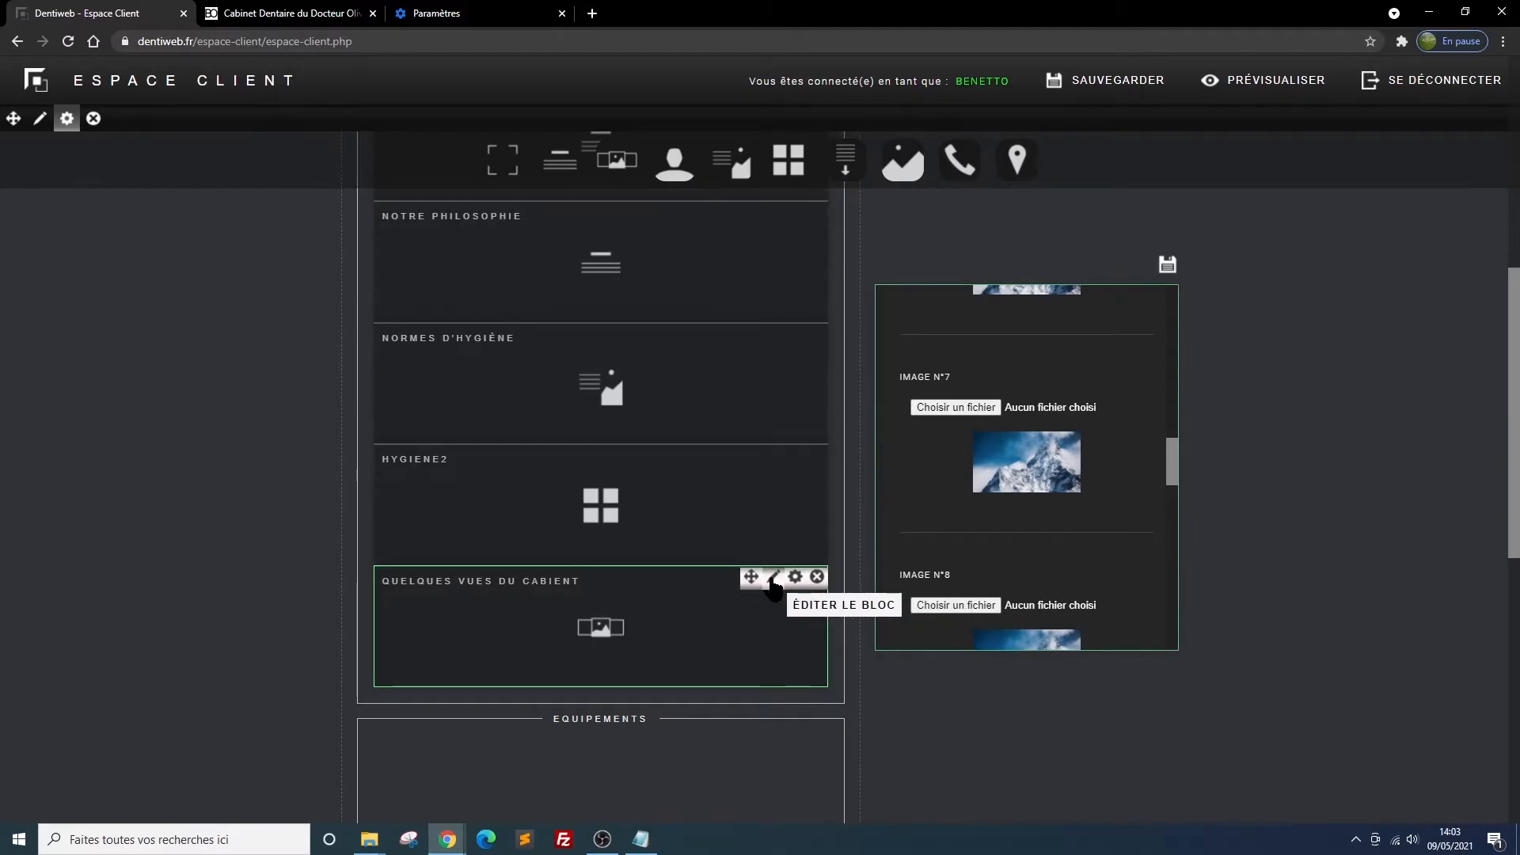
Choose hall ok.JPG for gallery image 7 and fil dentaire 158x158.jpg for image 8
left_click(954, 407)
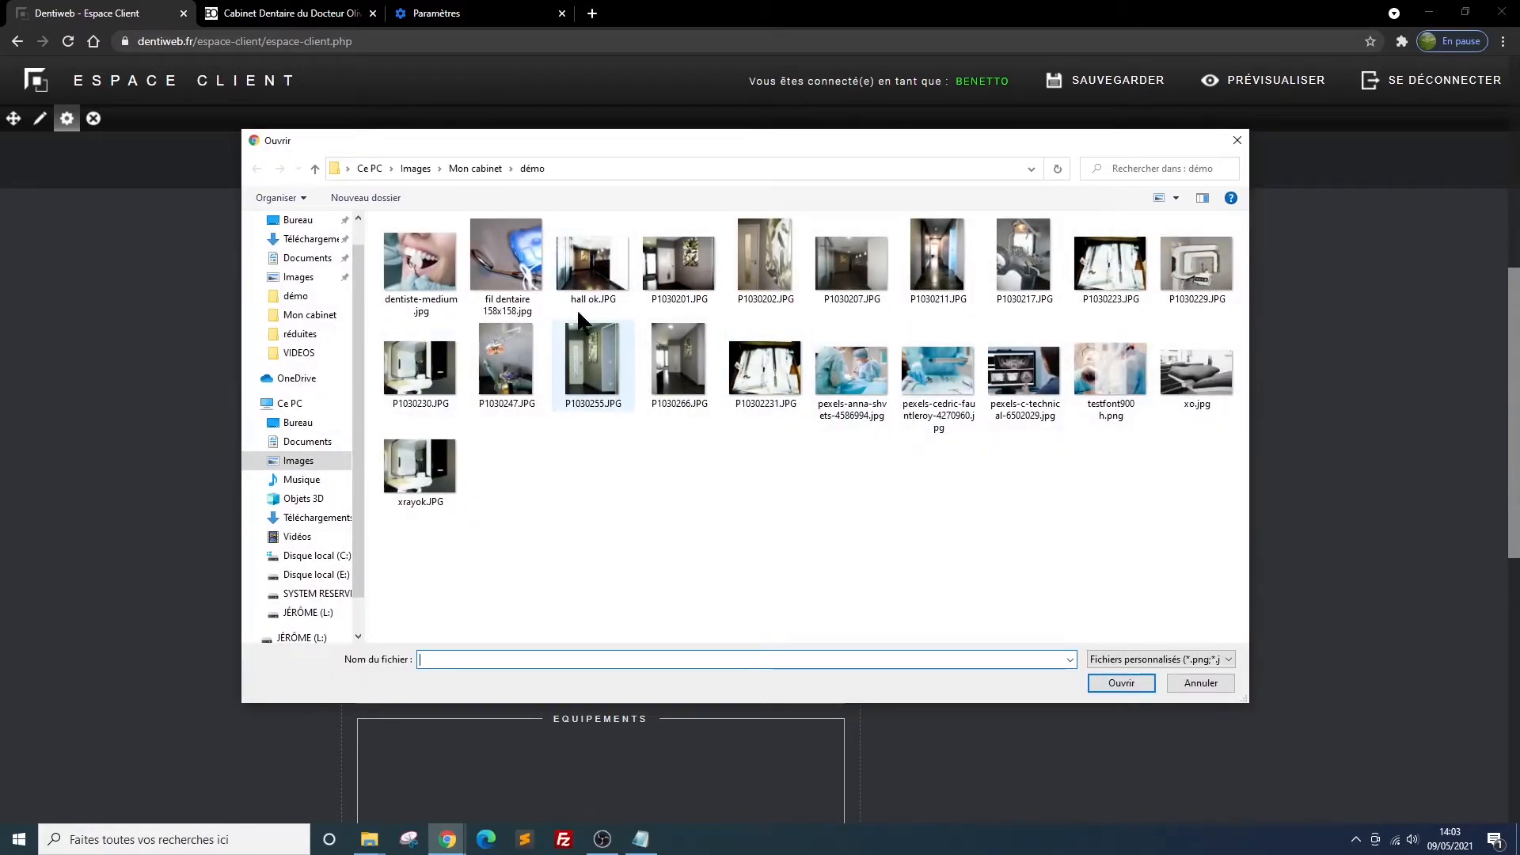
left_click(592, 266)
left_click(1109, 689)
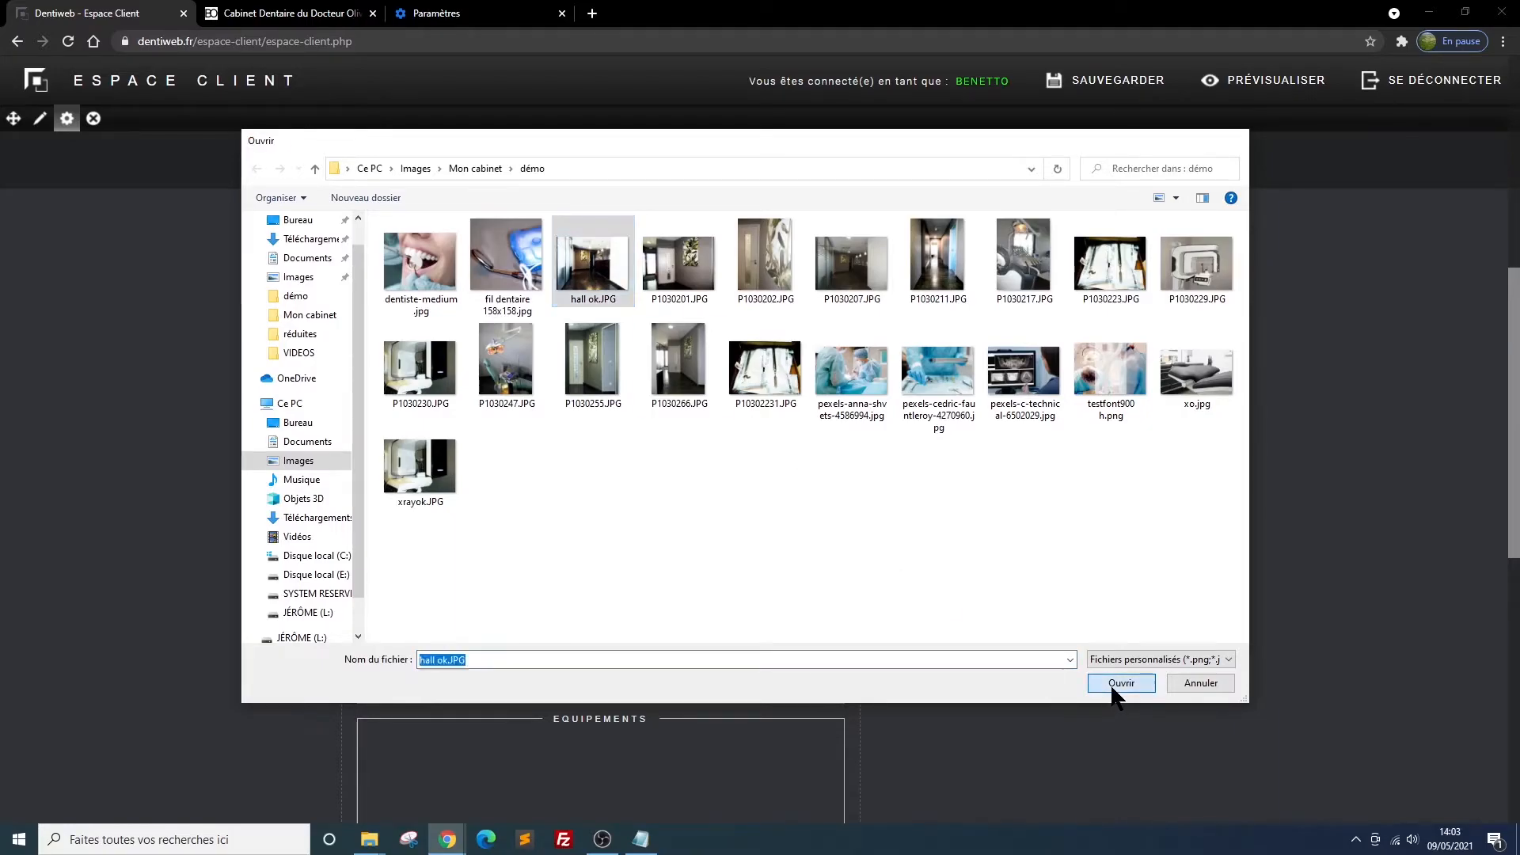
scroll(1101, 502, "down", 1)
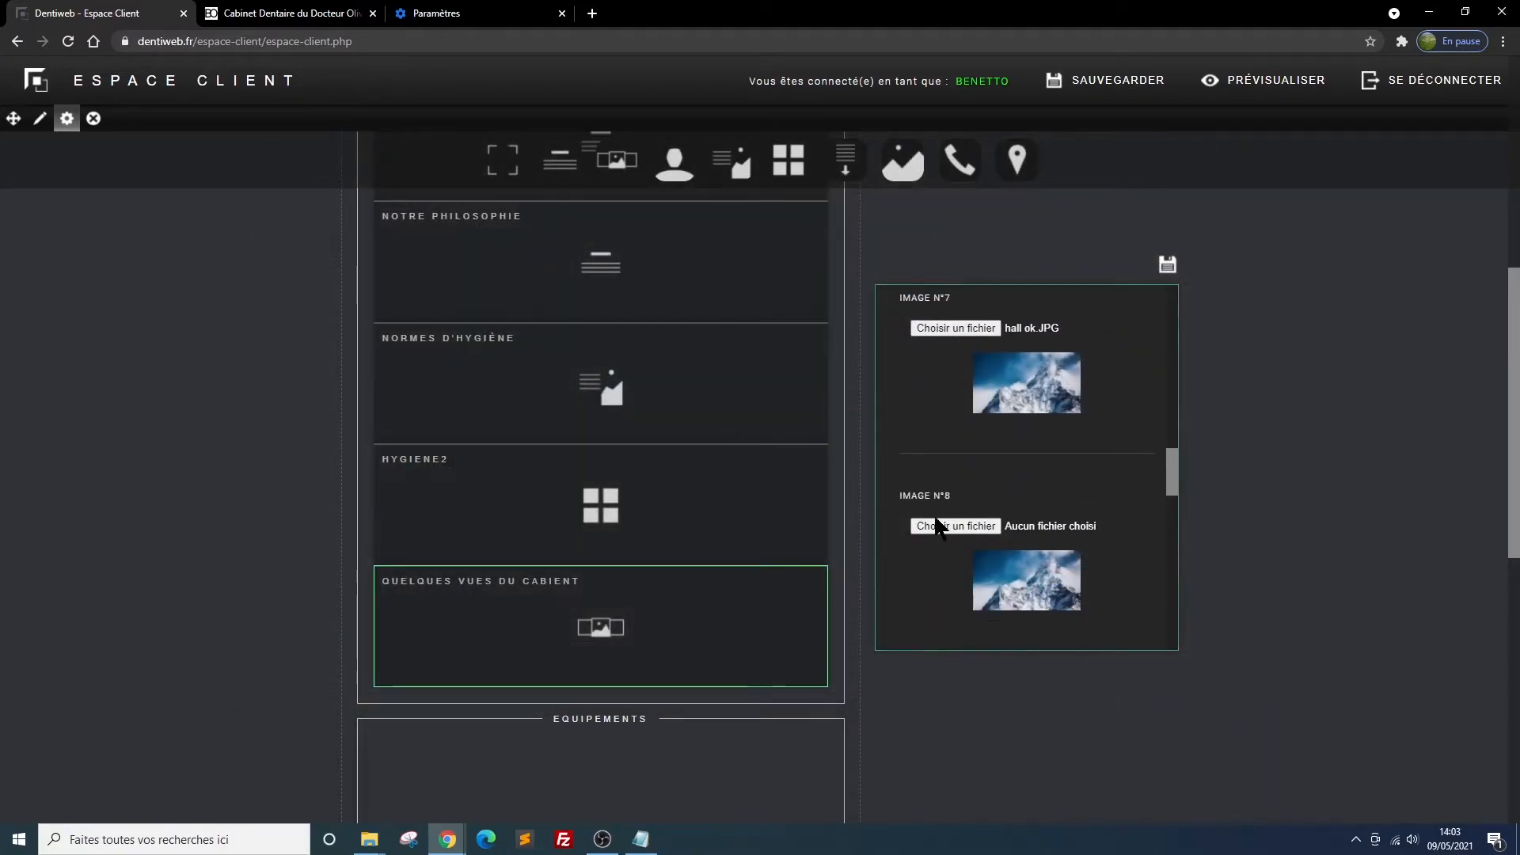
left_click(913, 526)
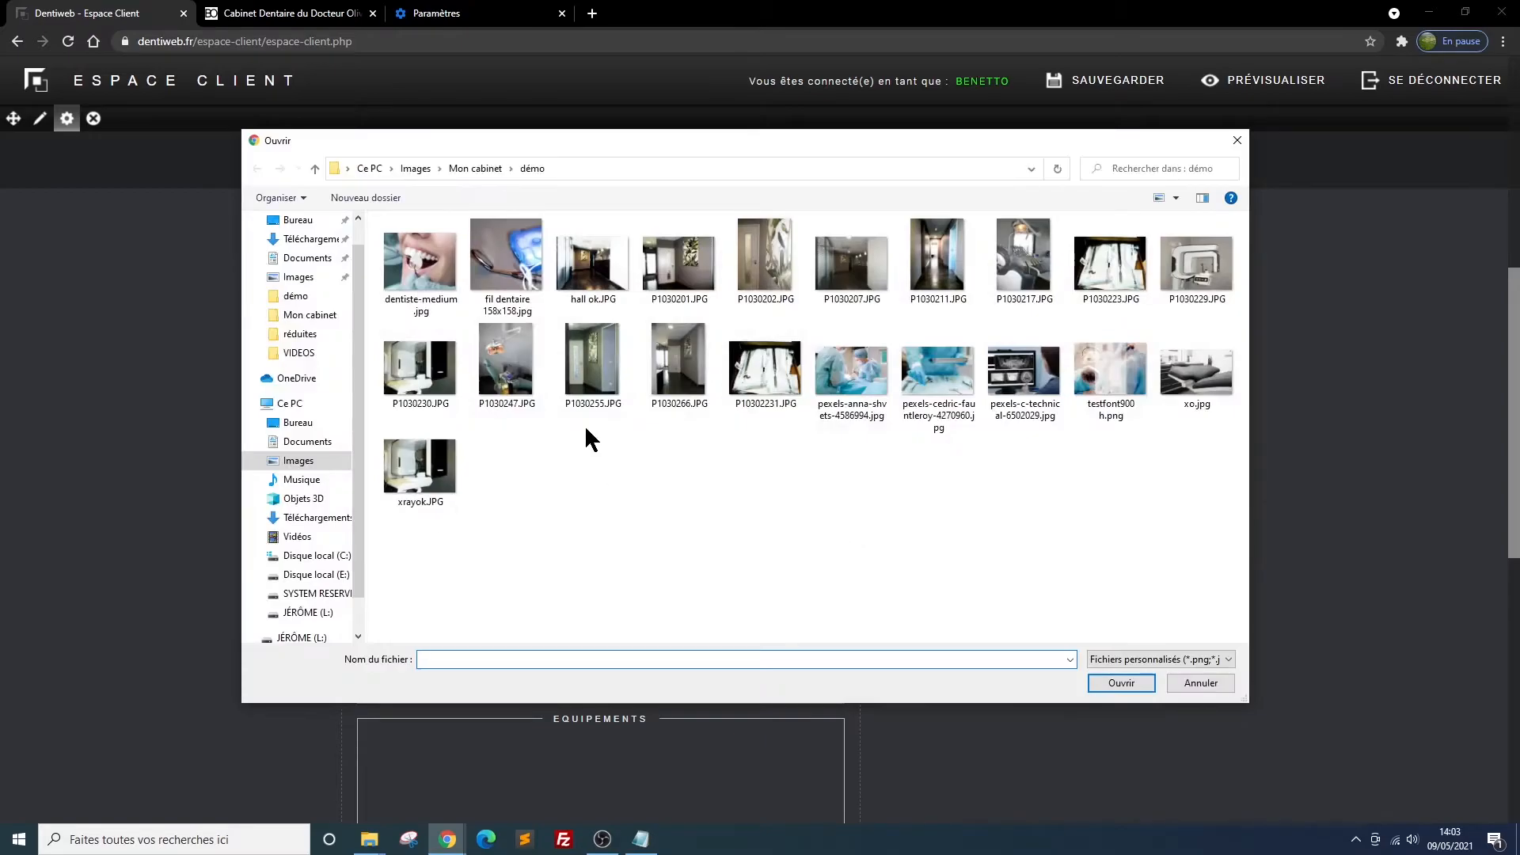
left_click(497, 254)
left_click(1113, 682)
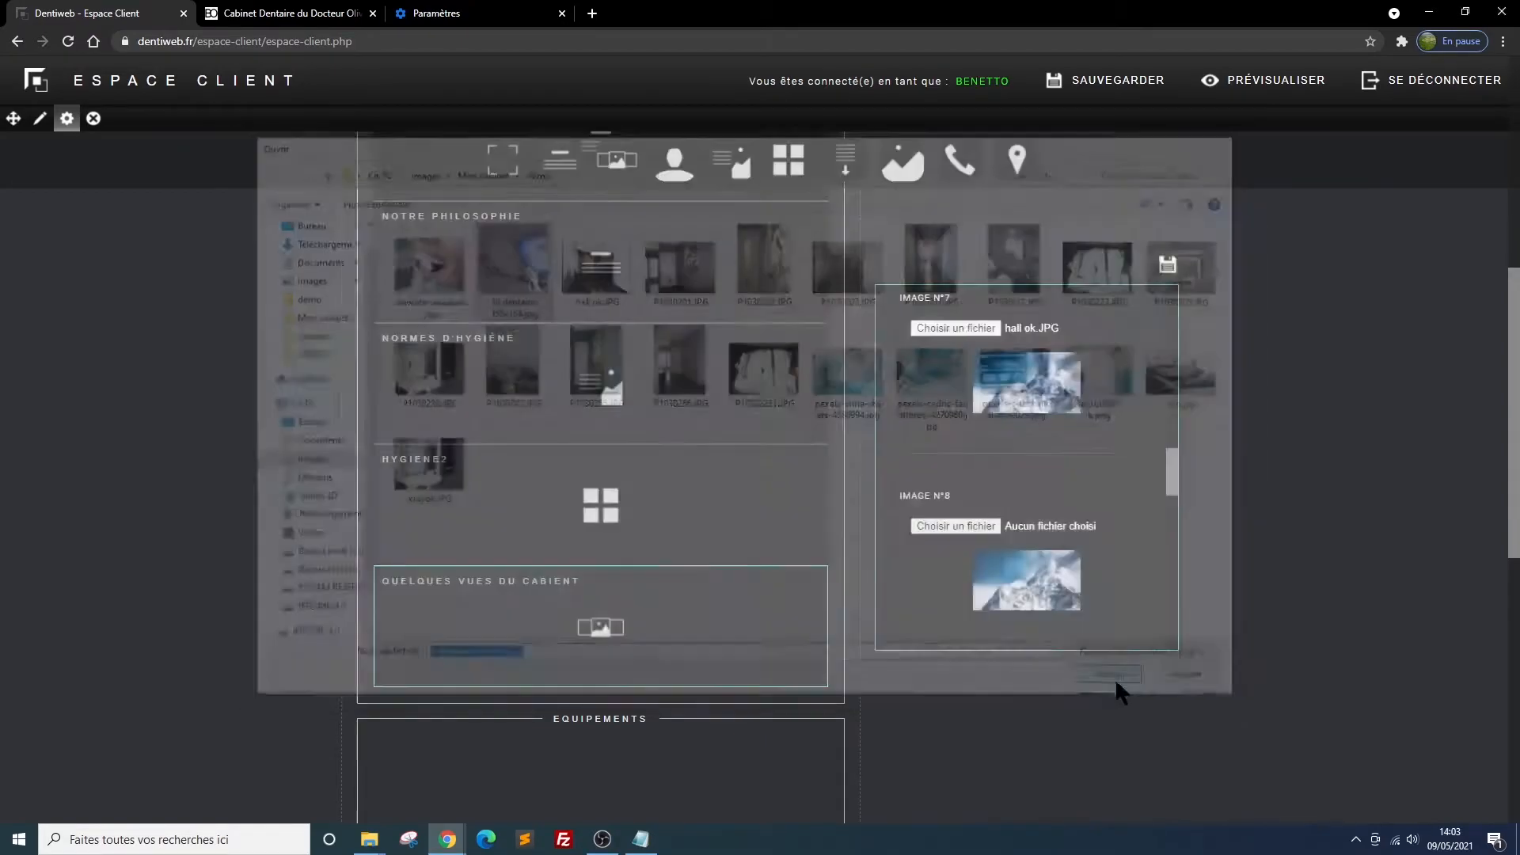
Choose P1030201.JPG for gallery image 9 and P1030211.JPG for image 10
scroll(1088, 554, "down", 1)
left_click(955, 563)
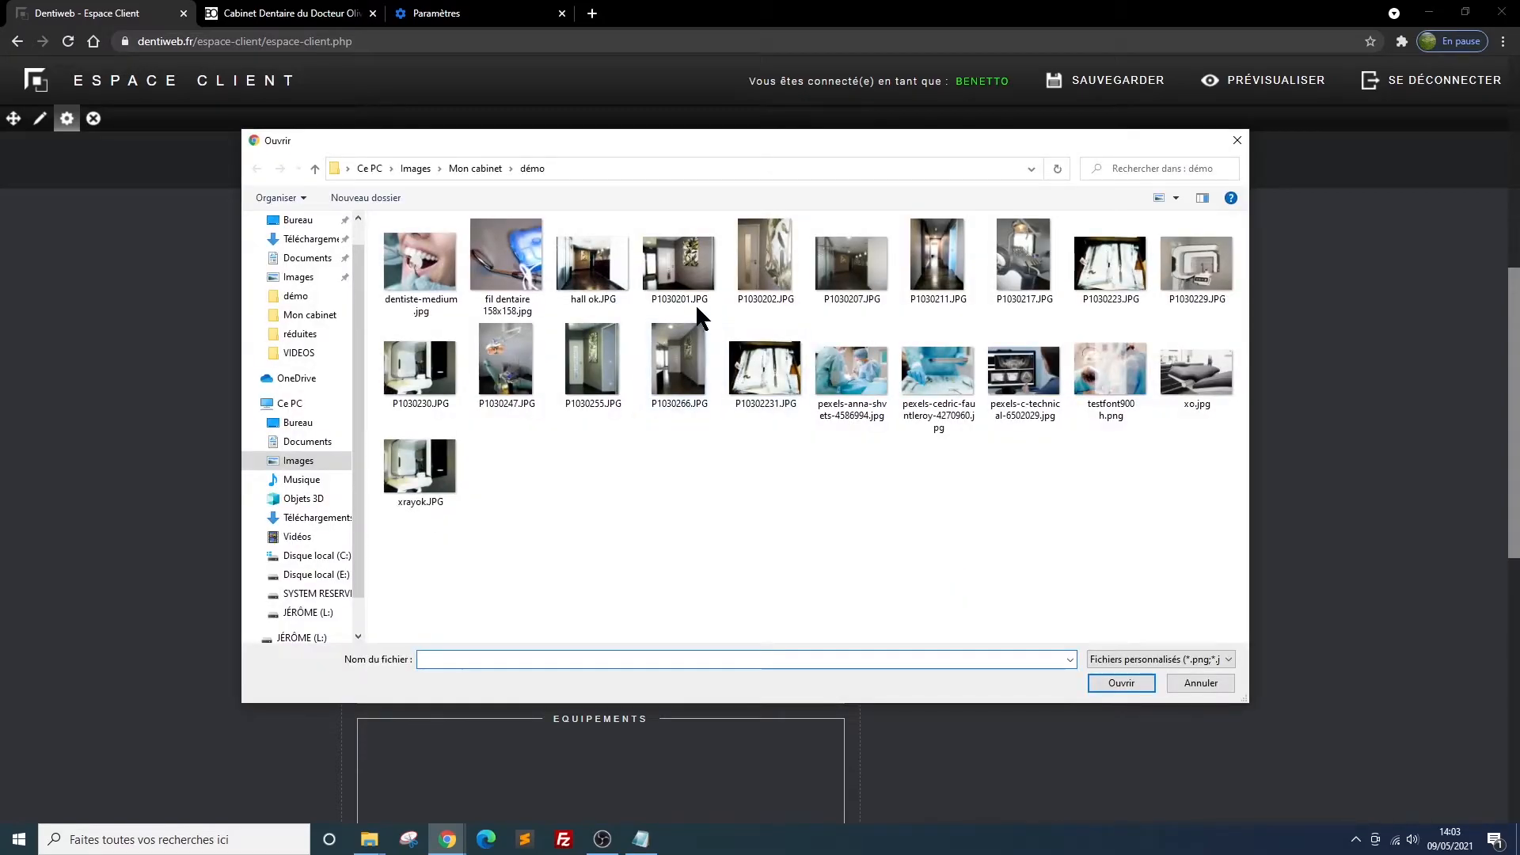
left_click(685, 272)
double_click(686, 268)
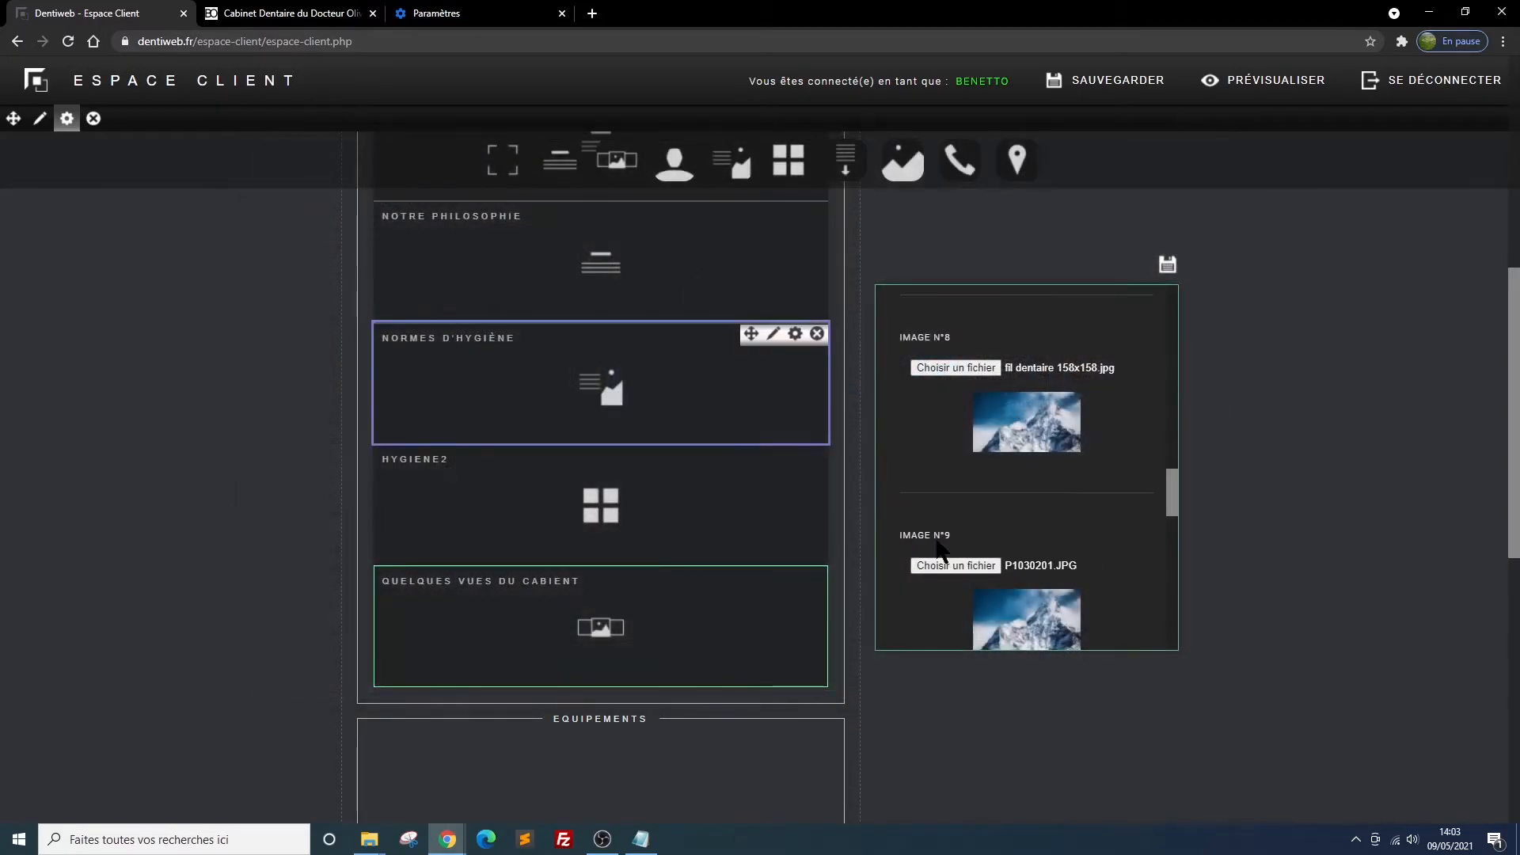
scroll(1103, 606, "down", 1)
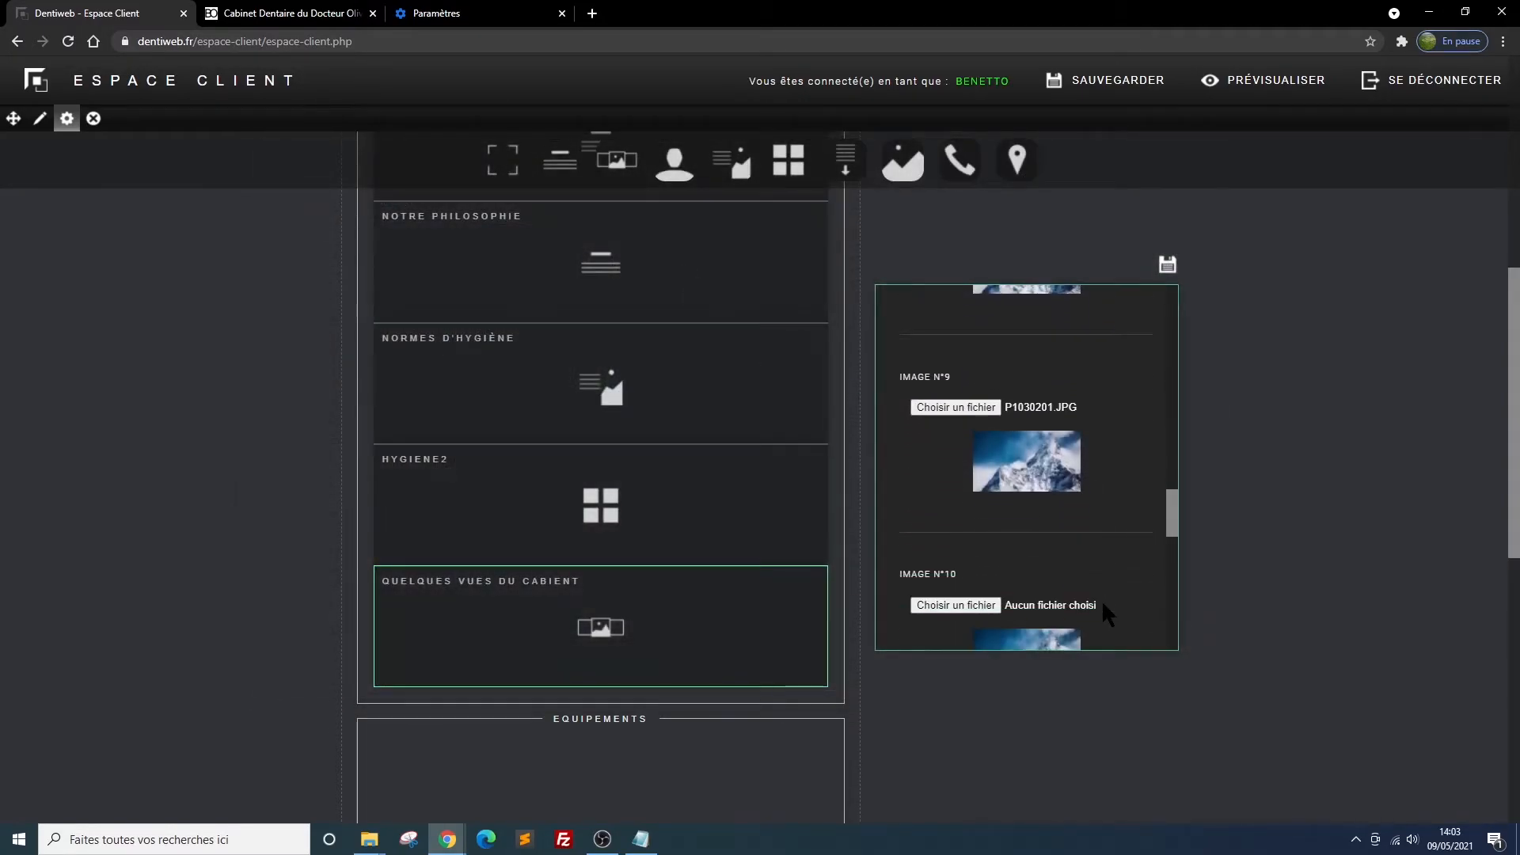
left_click(950, 605)
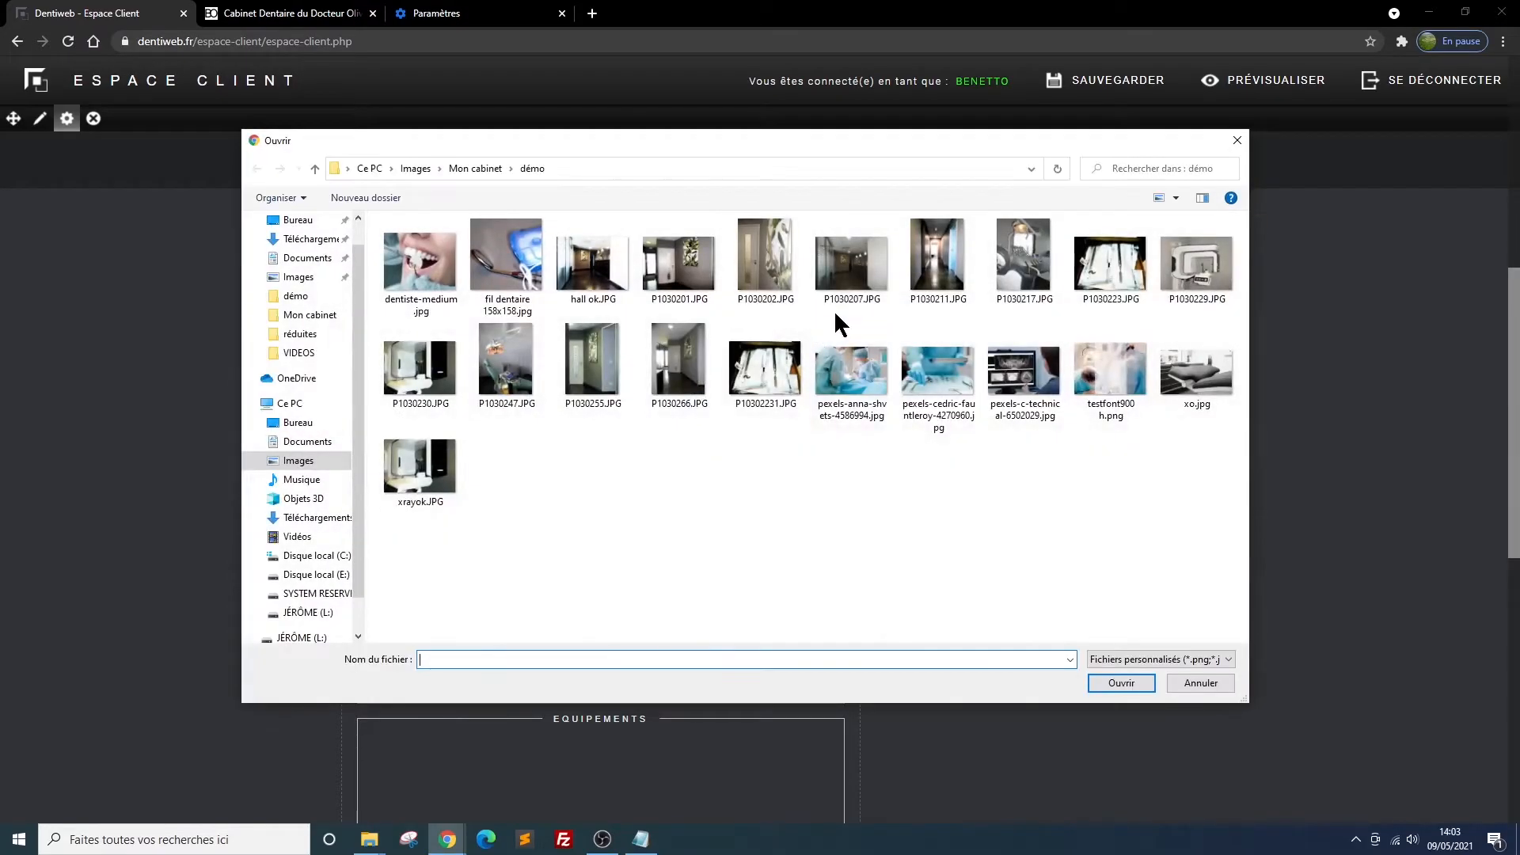
left_click(939, 261)
double_click(939, 269)
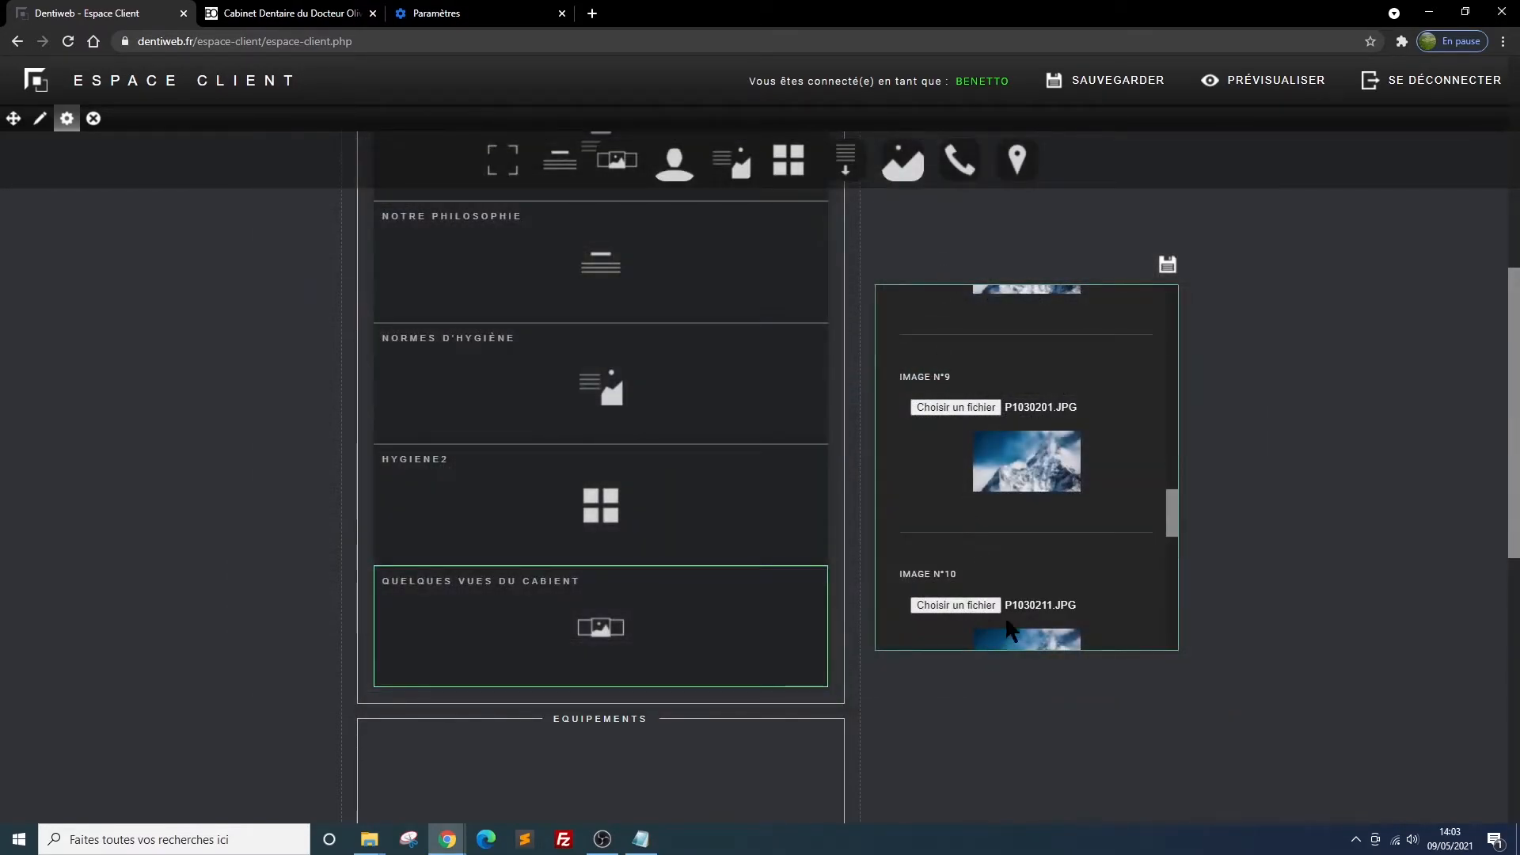
scroll(1001, 606, "down", 2)
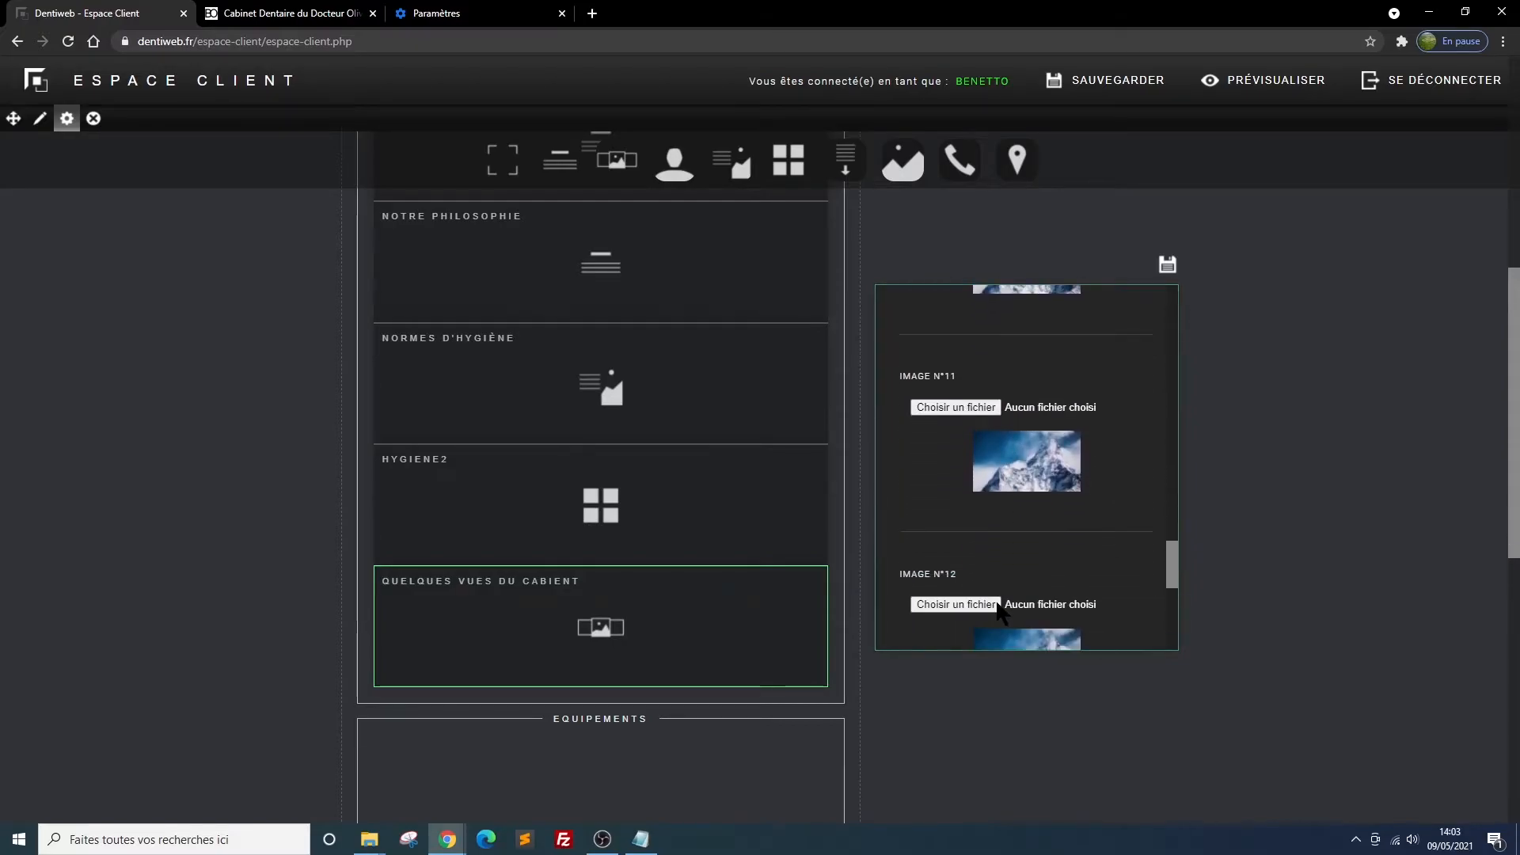
Choose P1030223.JPG for gallery image 12 and save the block's images
left_click(944, 605)
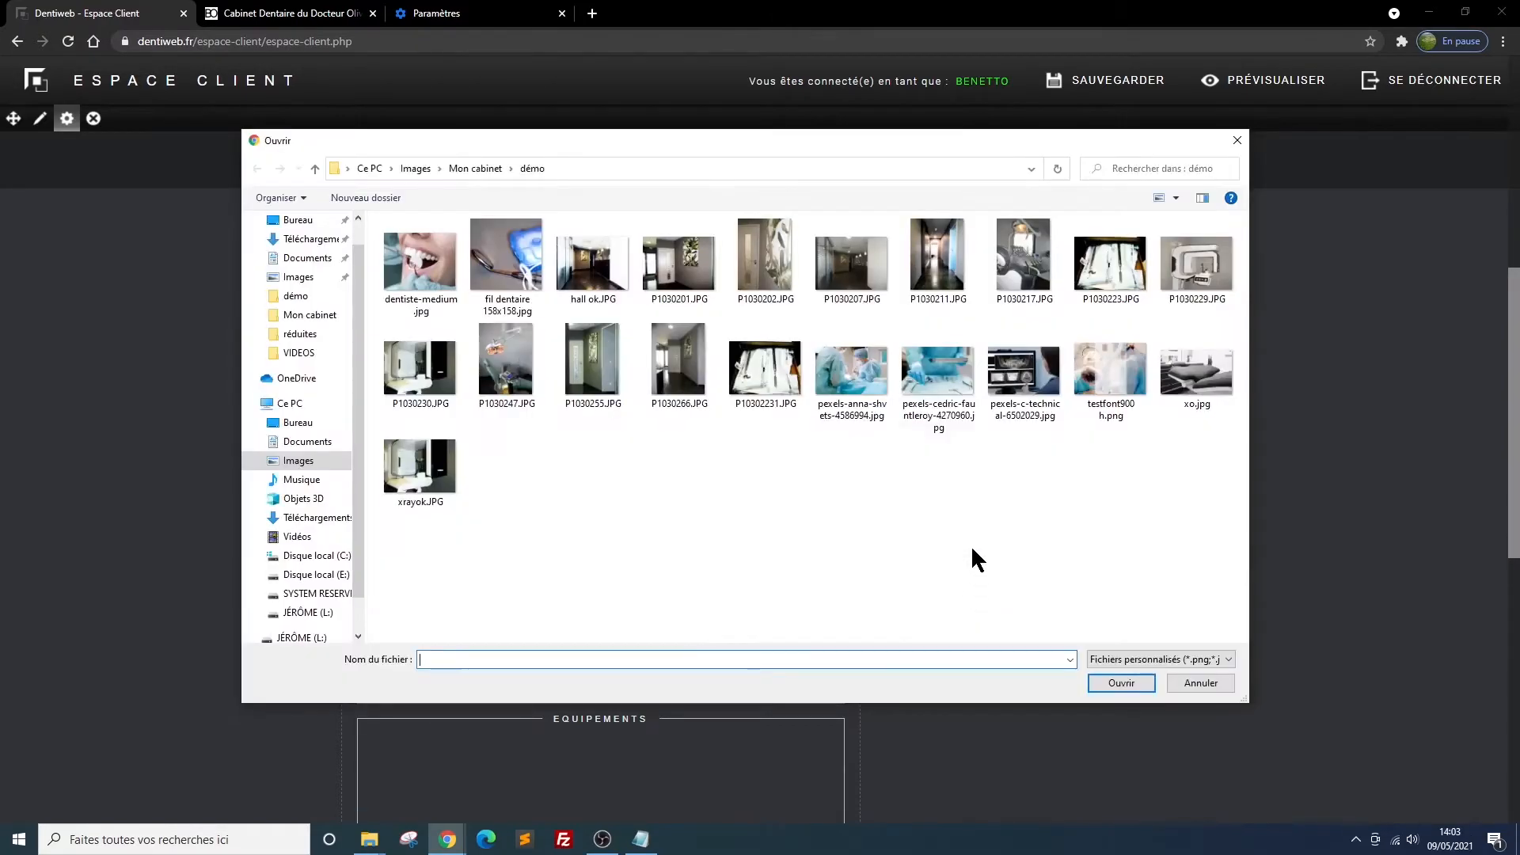
double_click(1102, 269)
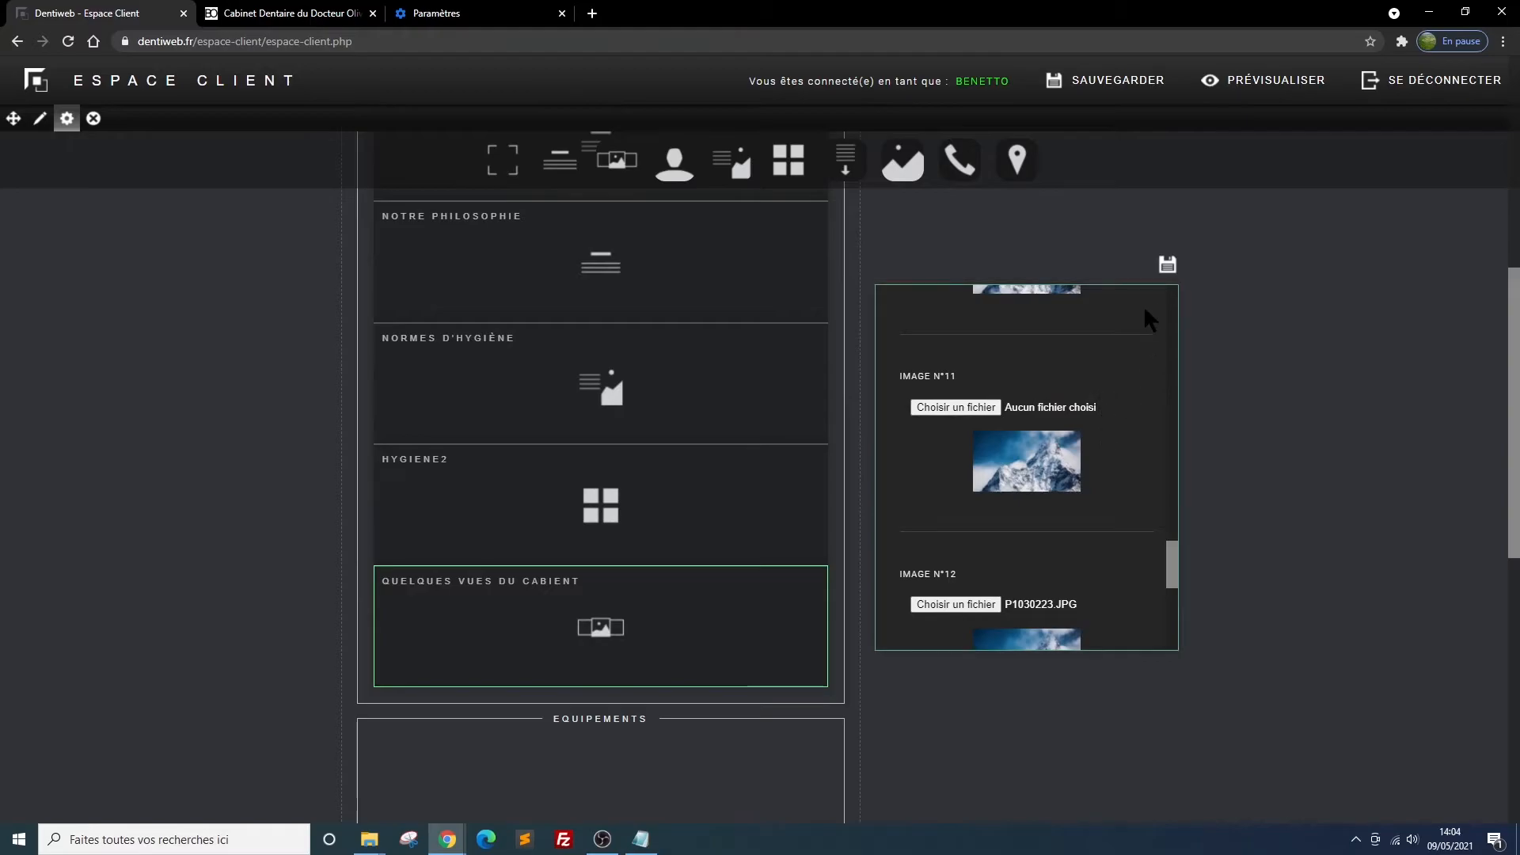
left_click(1168, 265)
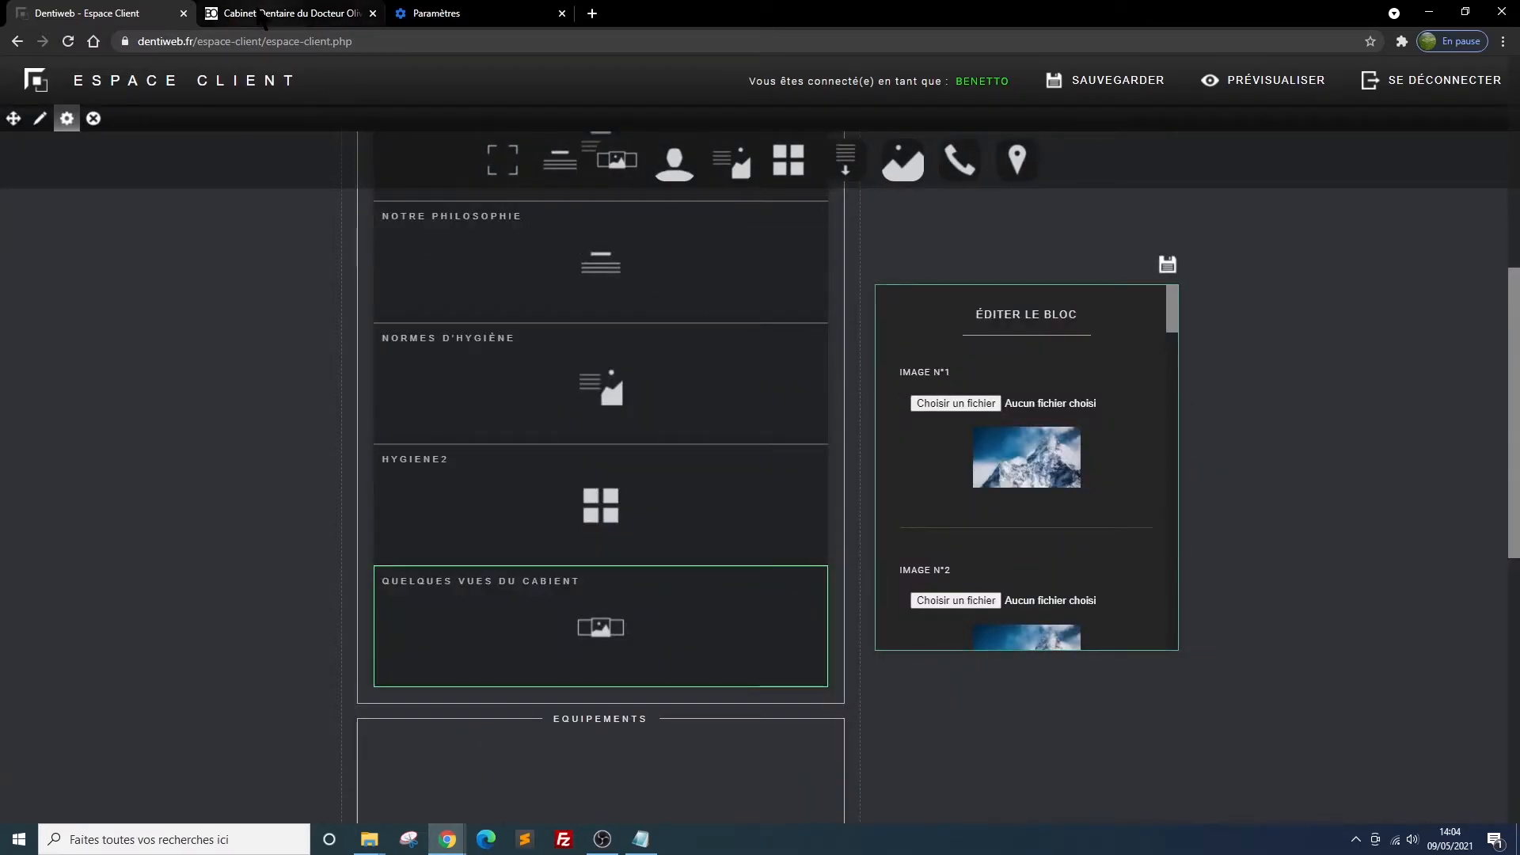
Reload the site preview and examine the gallery grid under Quelques vues du cabient
left_click(285, 13)
left_click(68, 42)
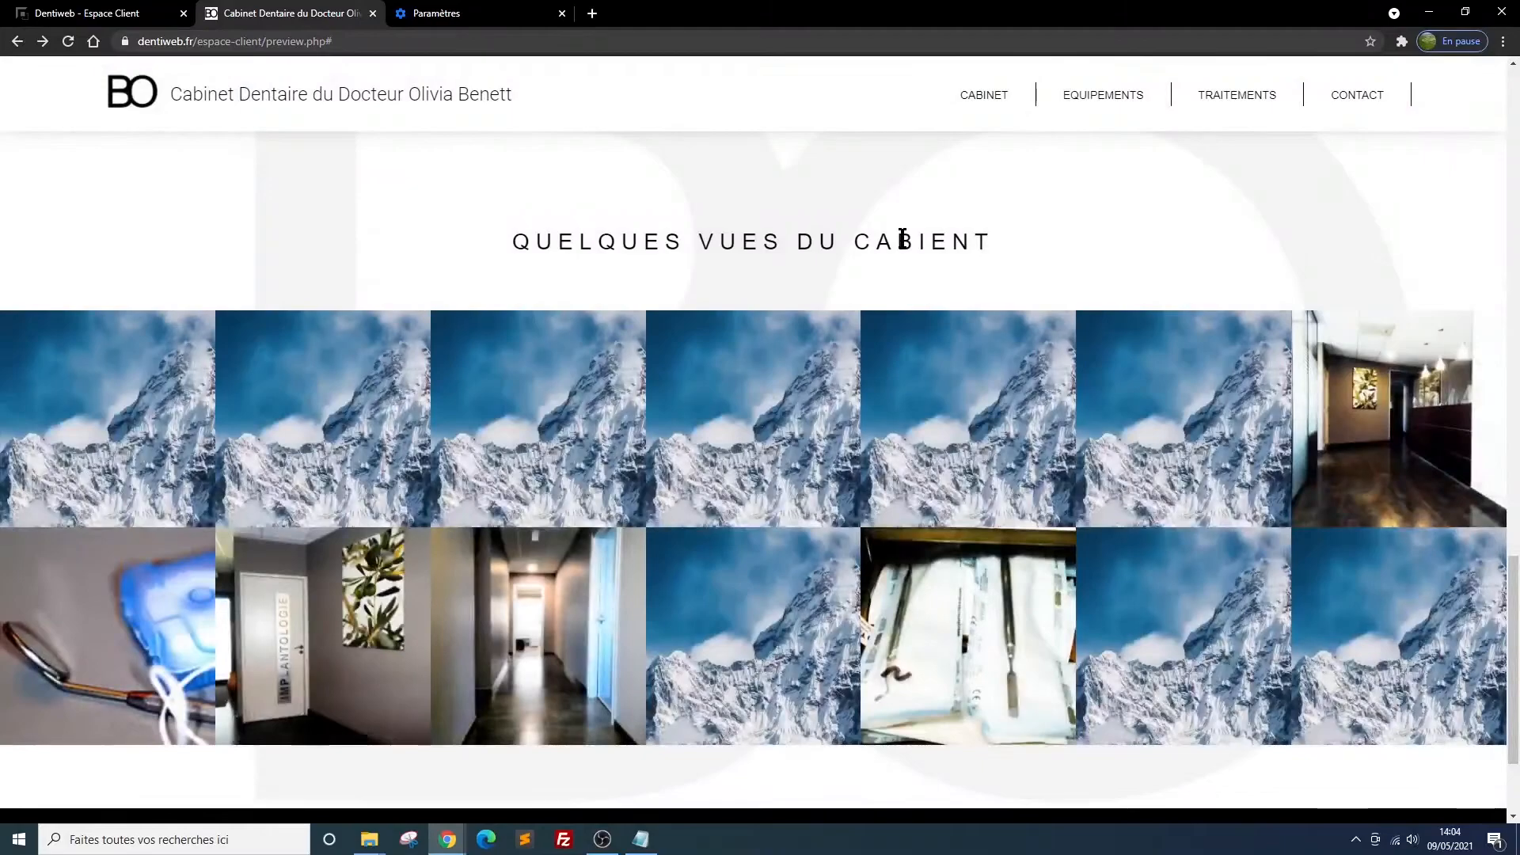
scroll(909, 236, "down", 1)
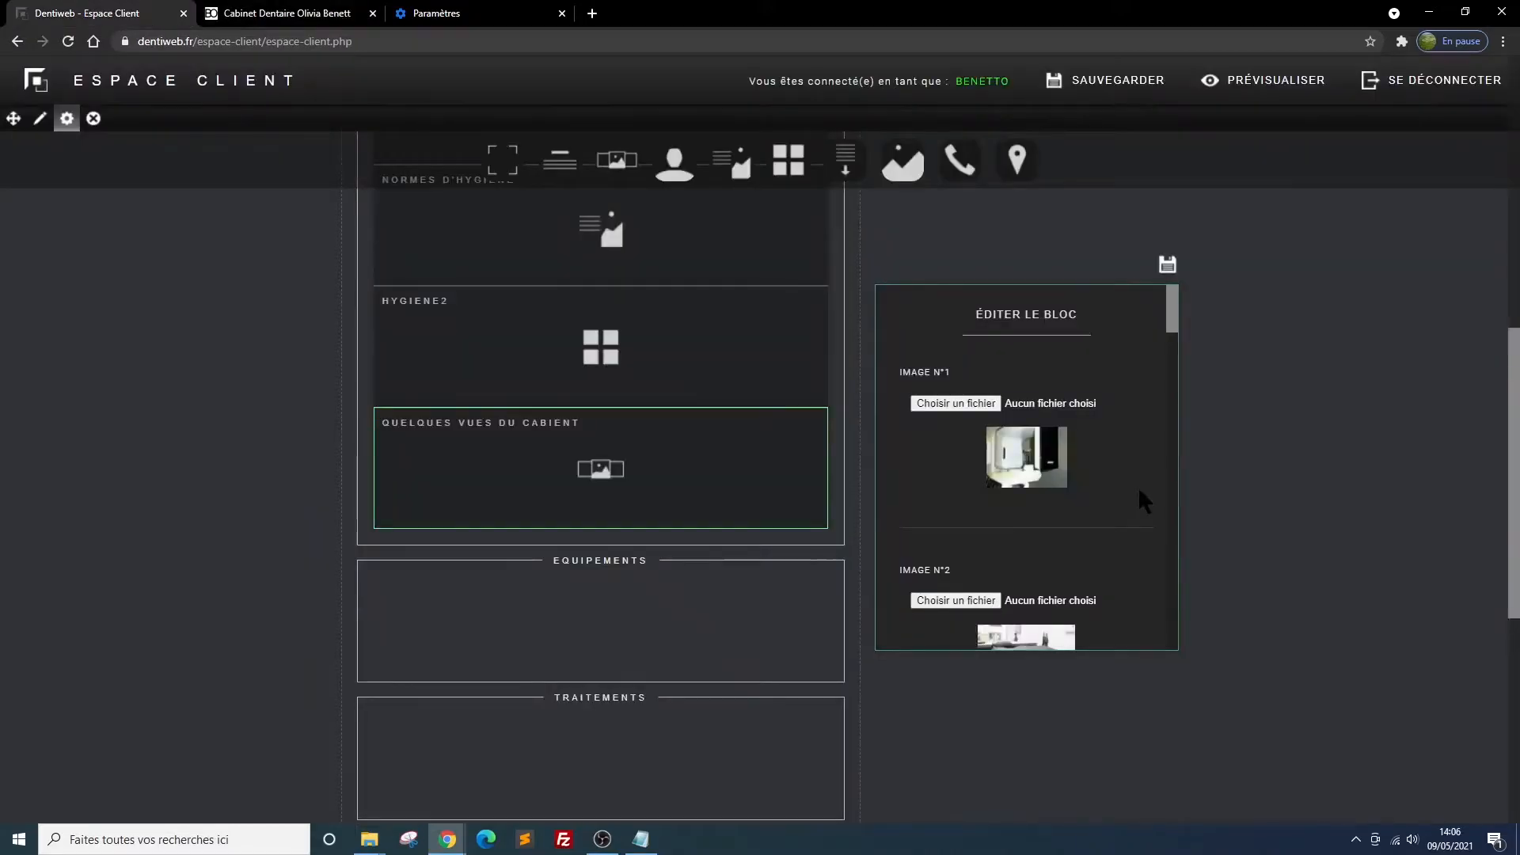
Choose the pexels-anna-shvets-4586994.jpg file for gallery image 4
scroll(1082, 469, "down", 5)
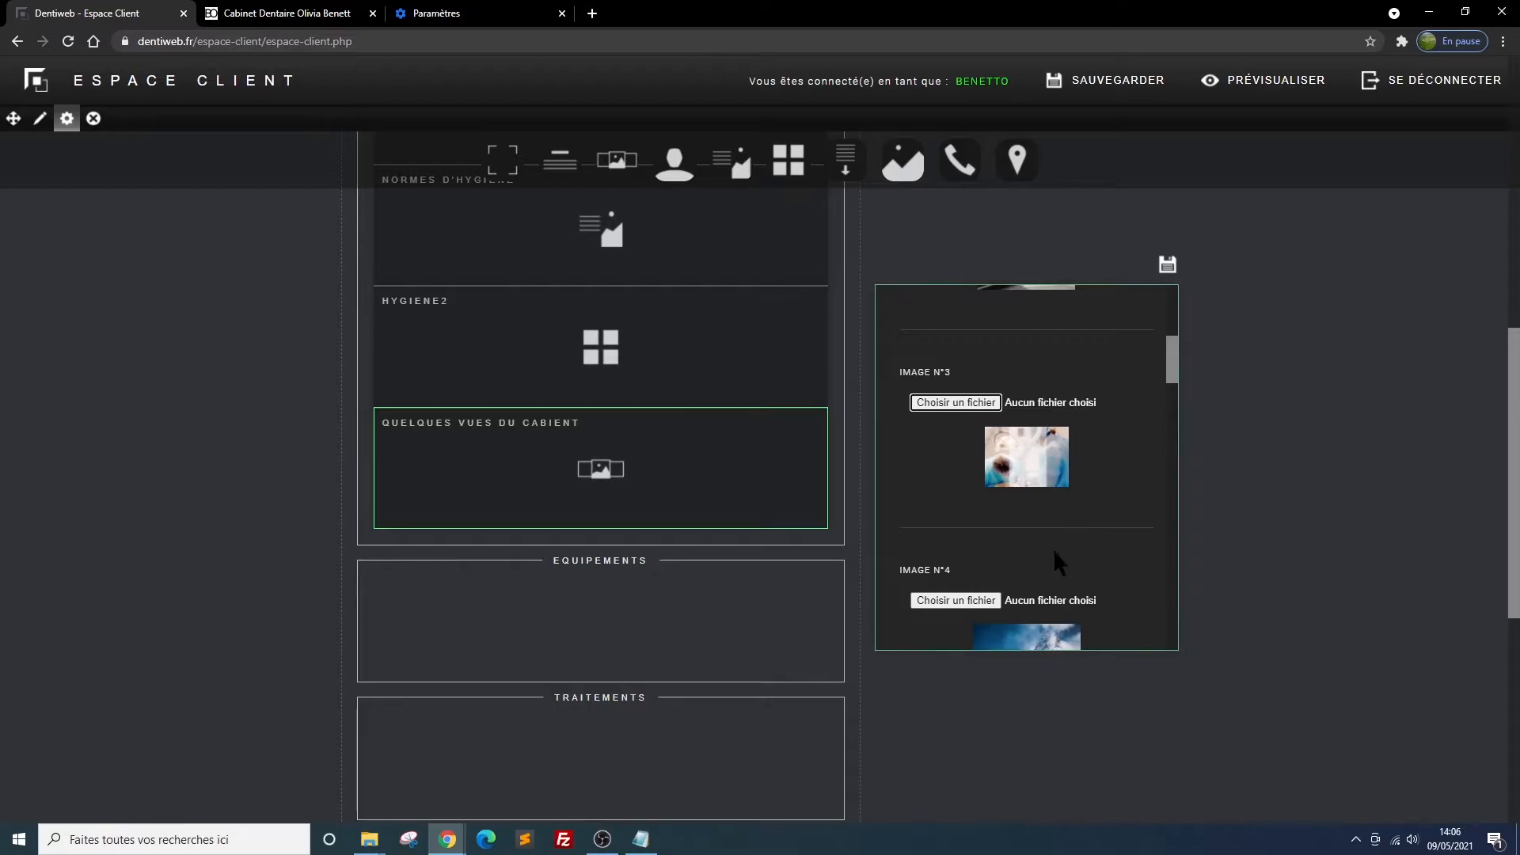
scroll(1029, 468, "down", 1)
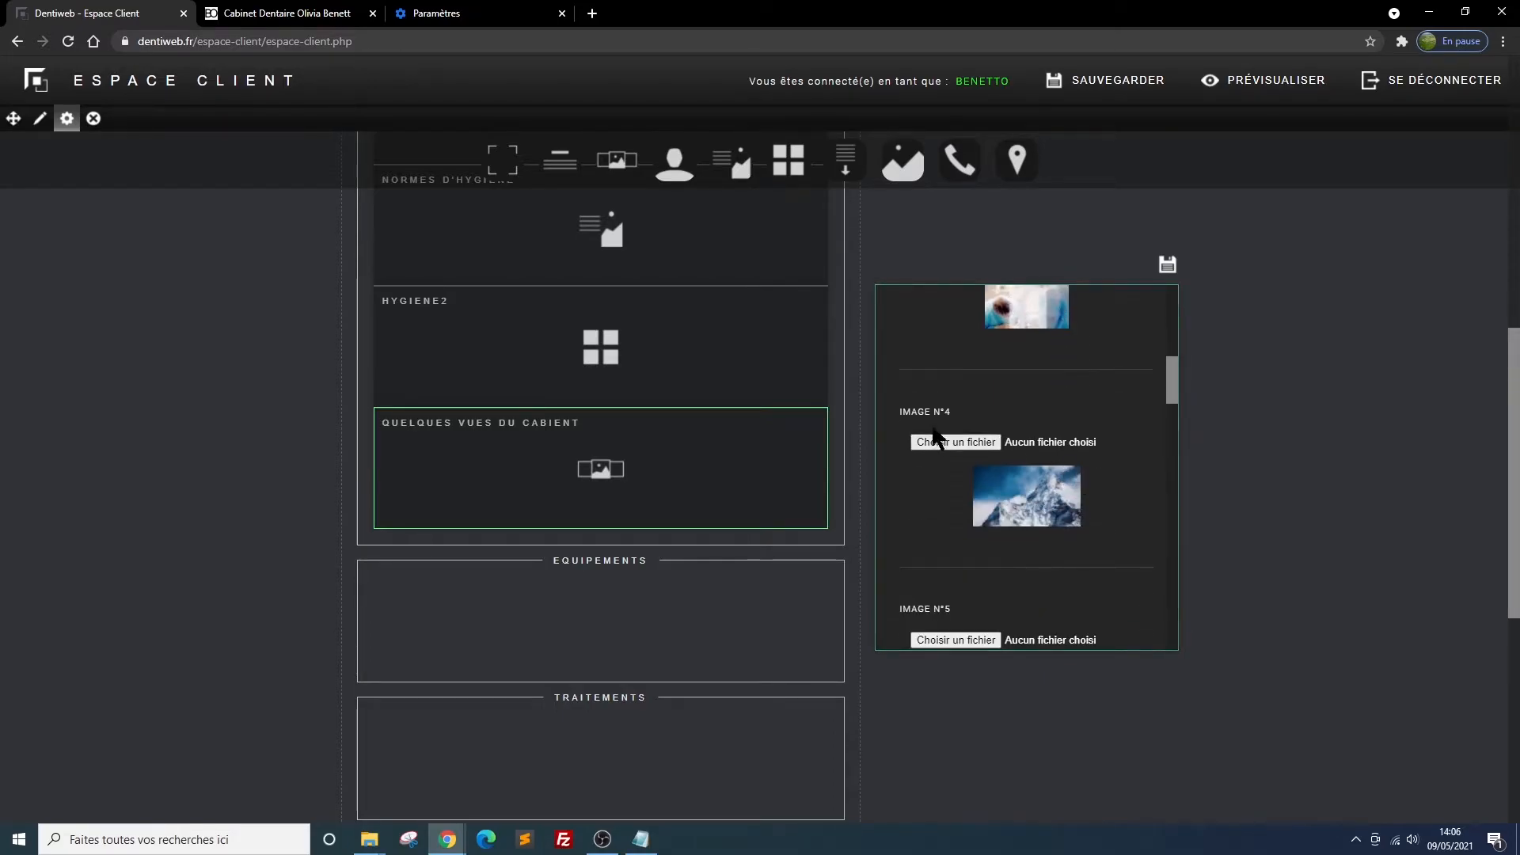
left_click(958, 443)
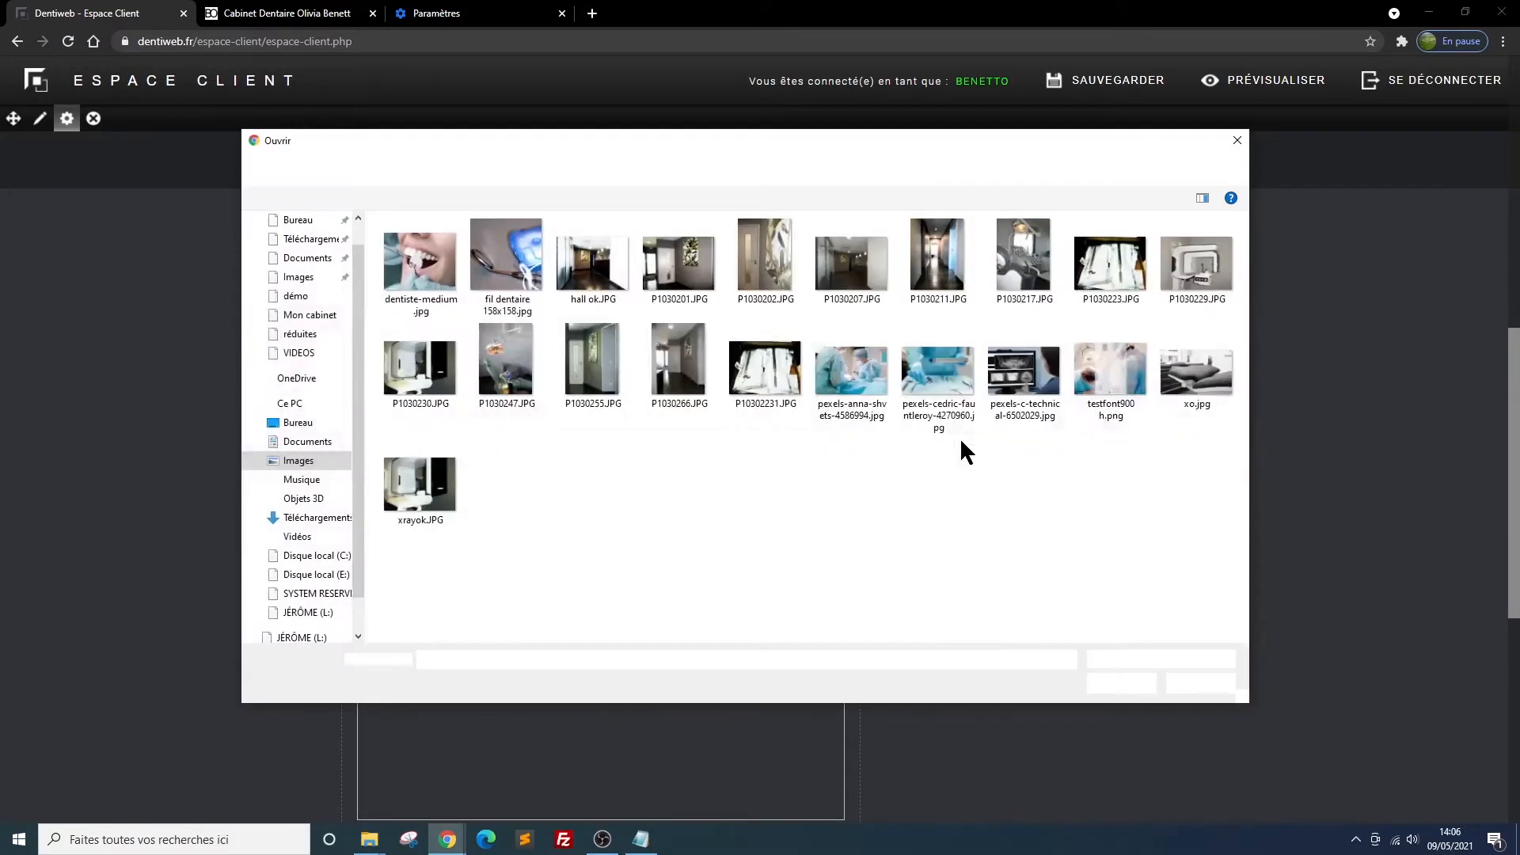
double_click(1107, 367)
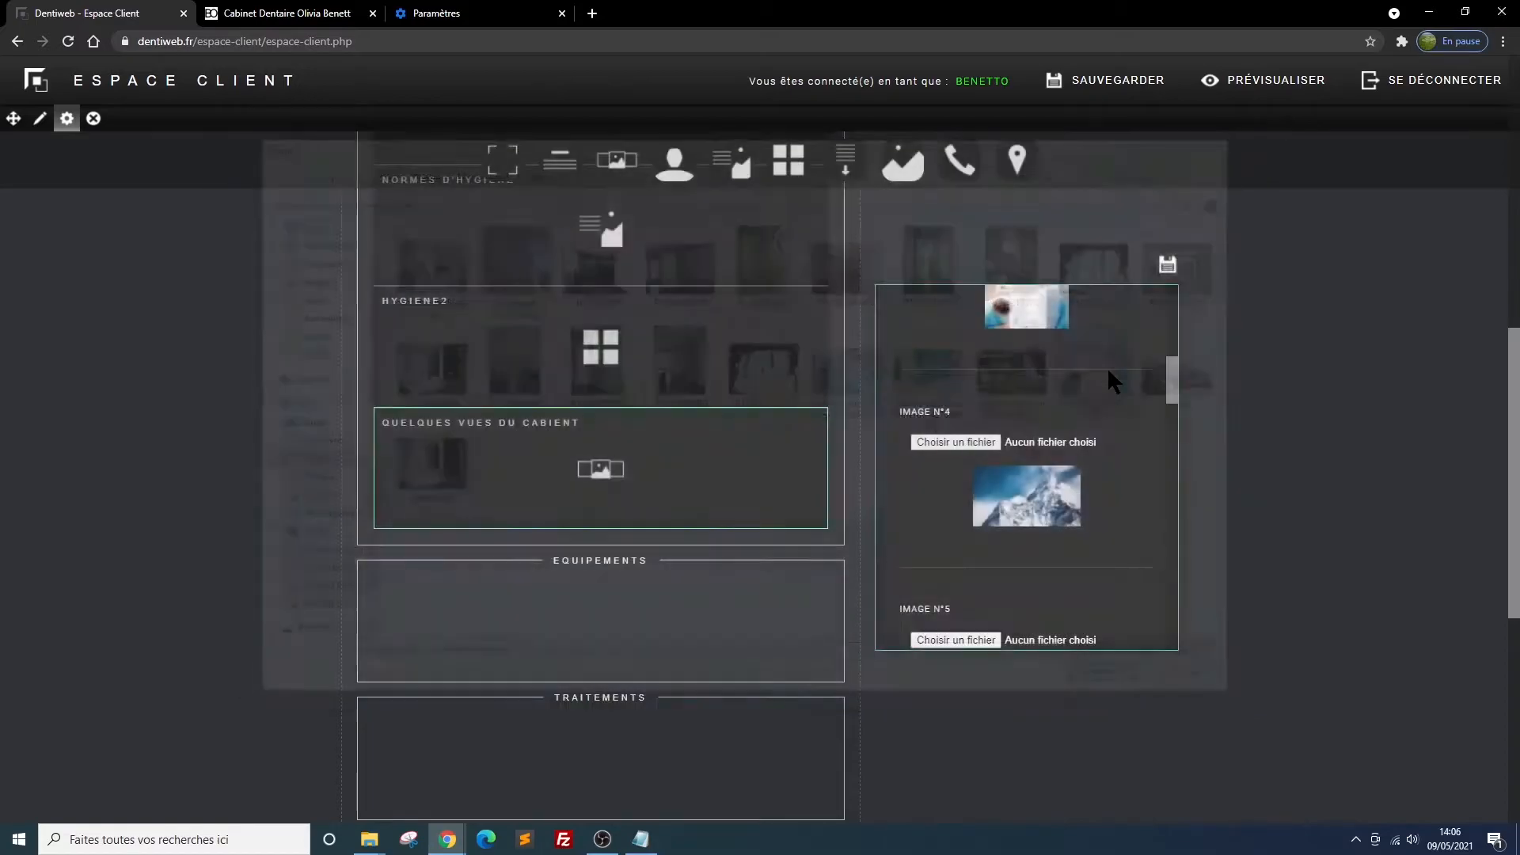
scroll(1052, 483, "down", 1)
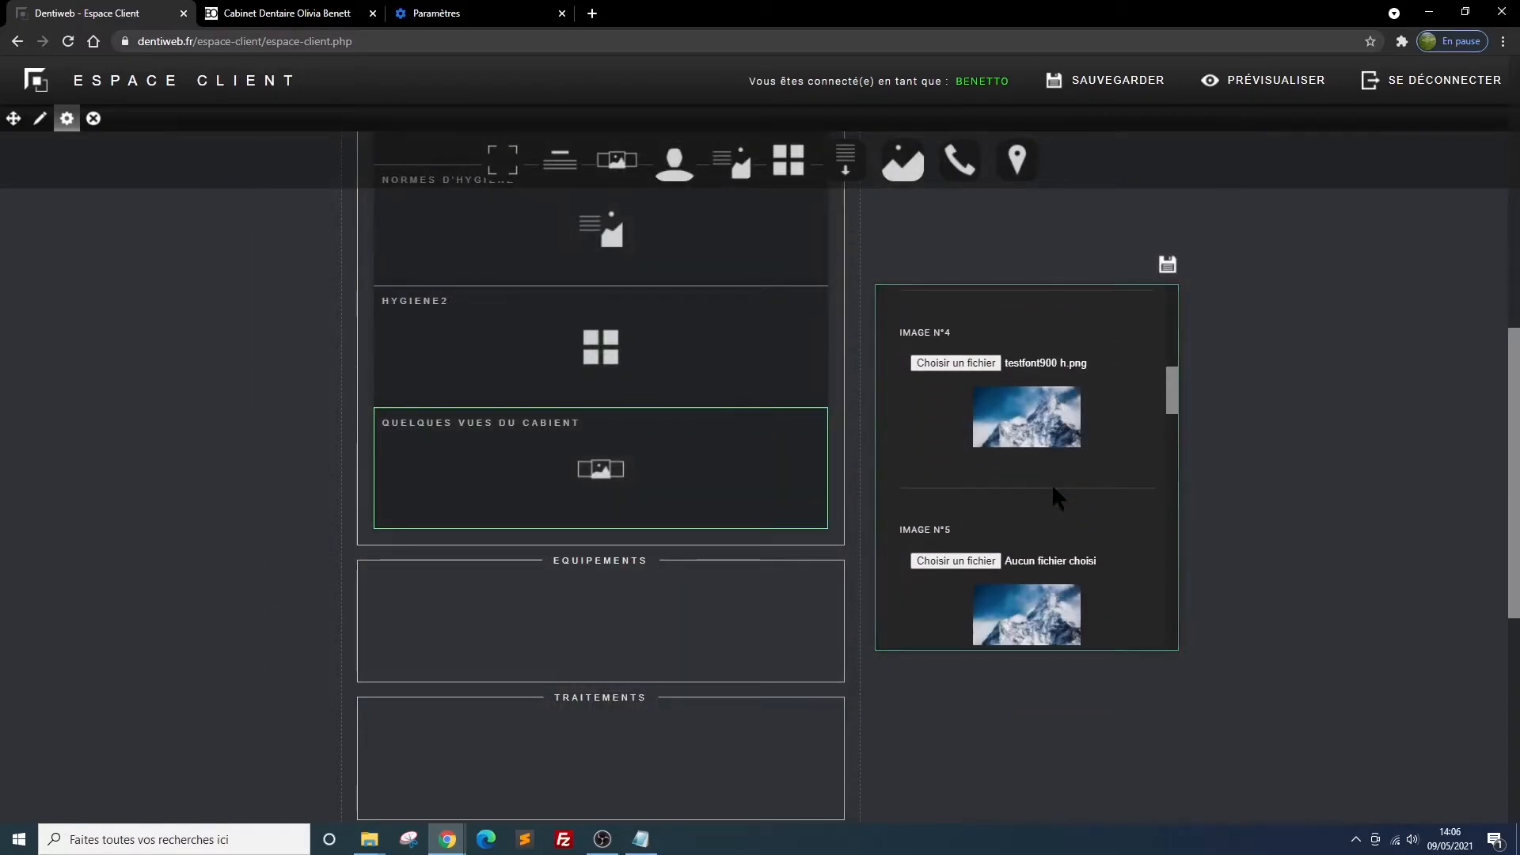
left_click(958, 362)
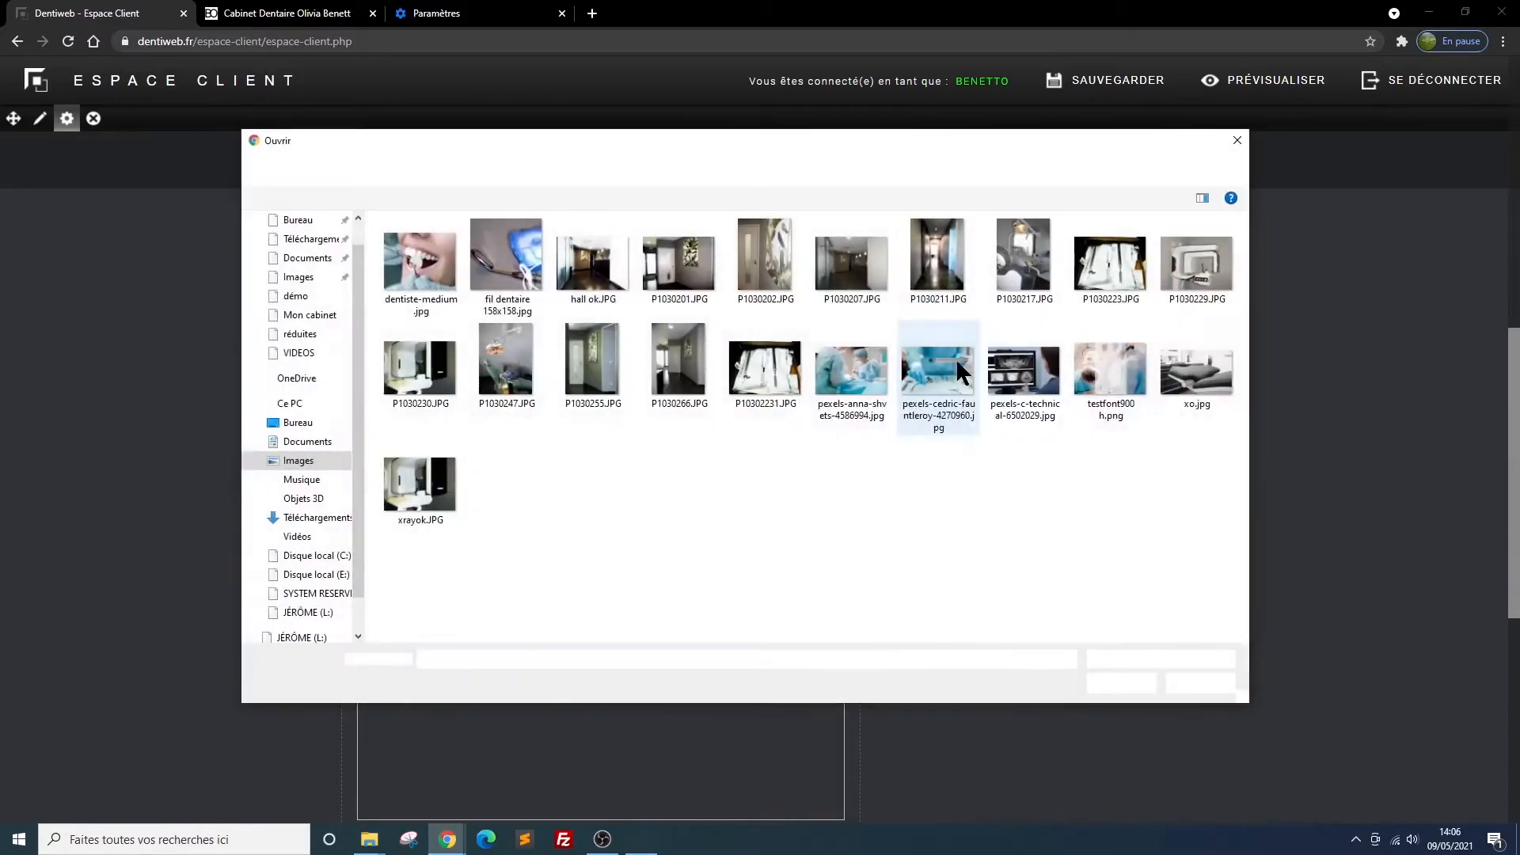
double_click(855, 369)
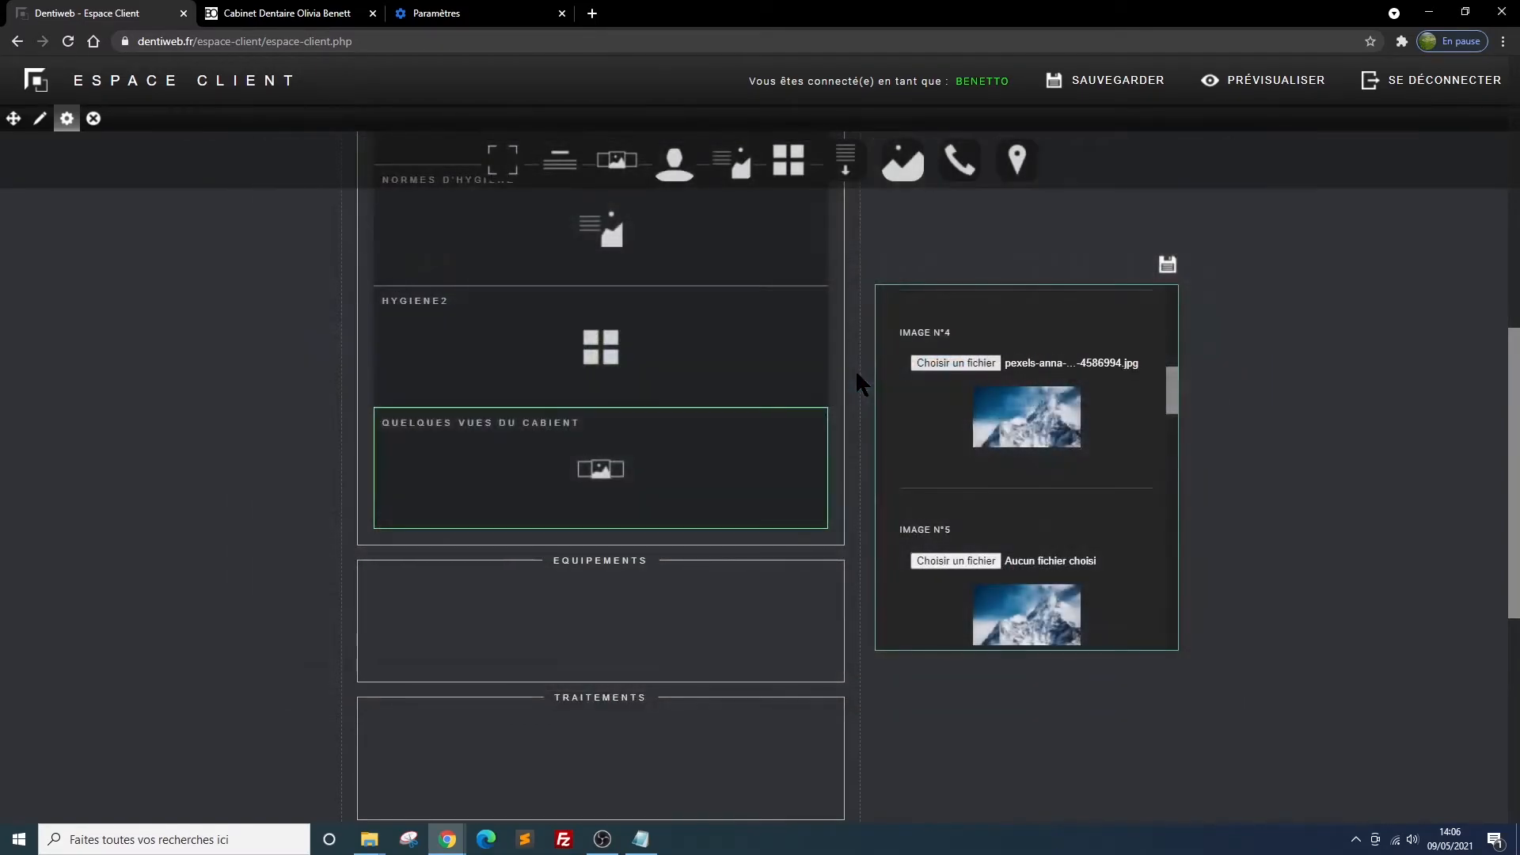
Choose P1030229.JPG for gallery image 5 and P1030247.JPG for image 6, saving the block
scroll(1086, 505, "down", 2)
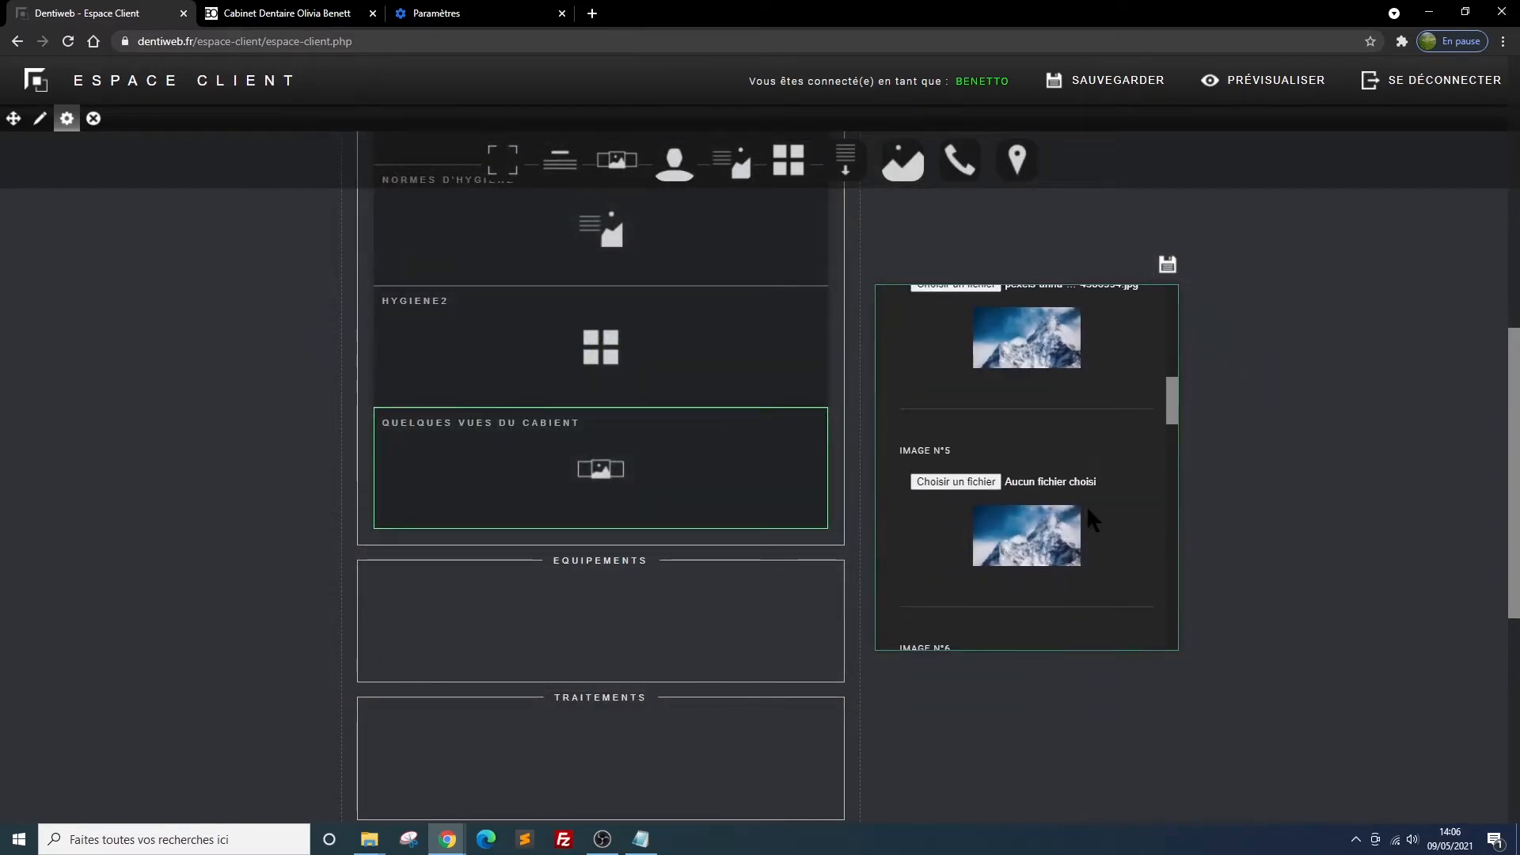
left_click(969, 405)
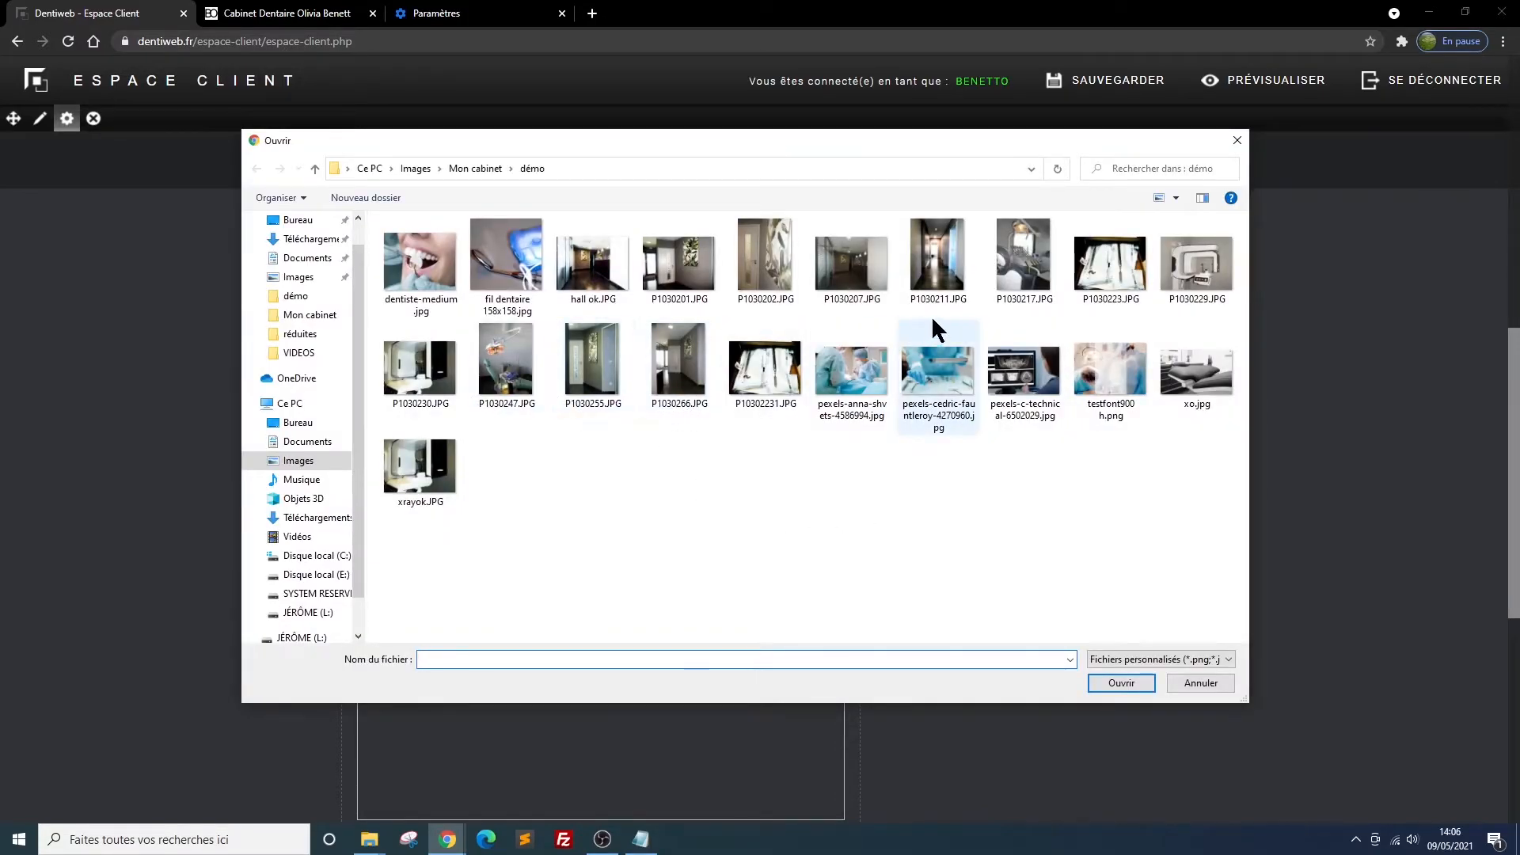
double_click(1190, 260)
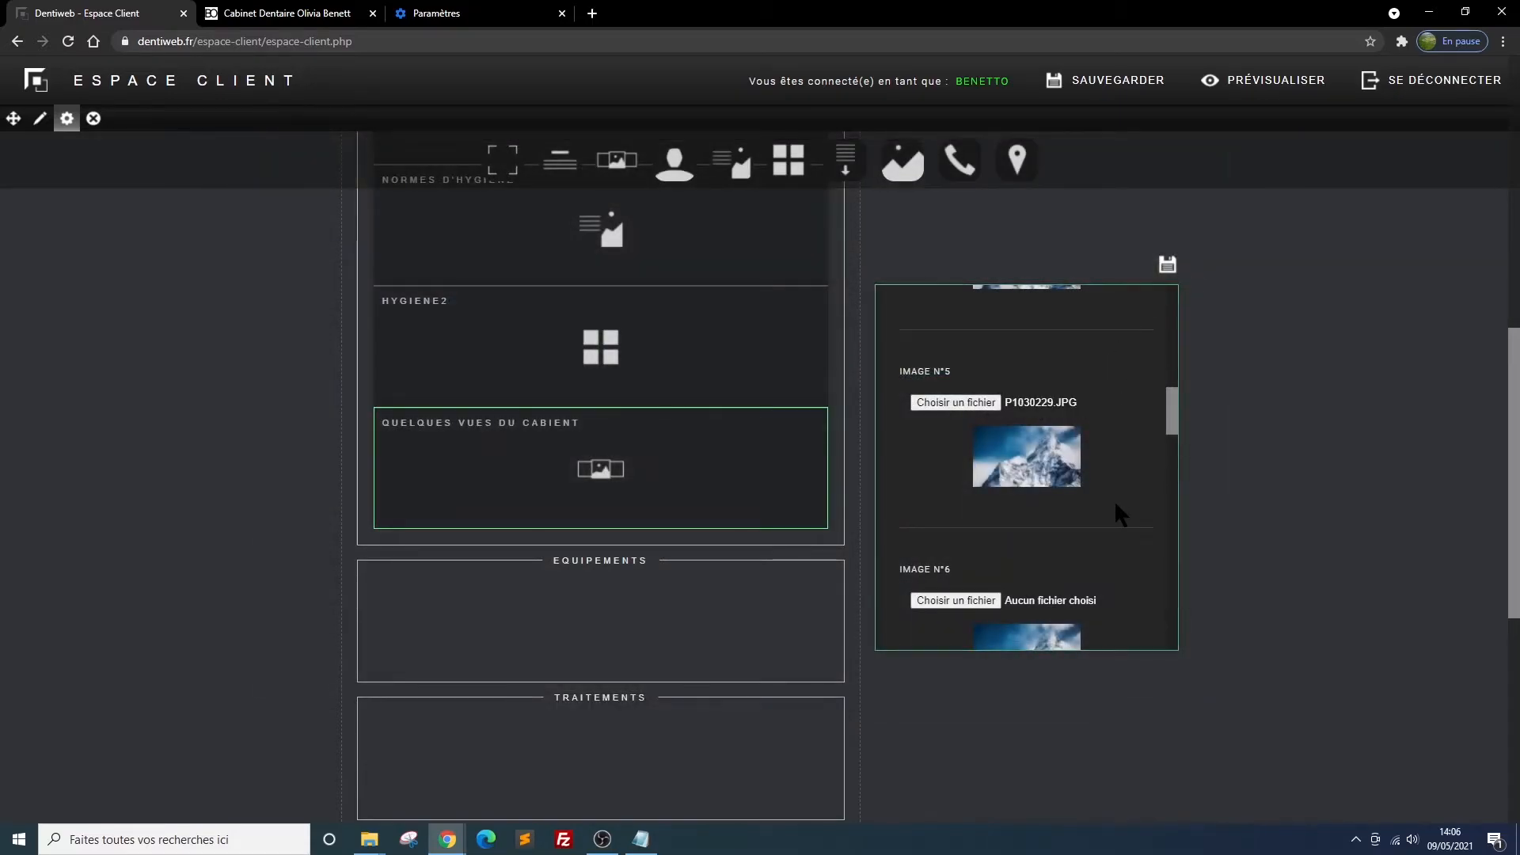
scroll(1114, 500, "down", 1)
left_click(926, 522)
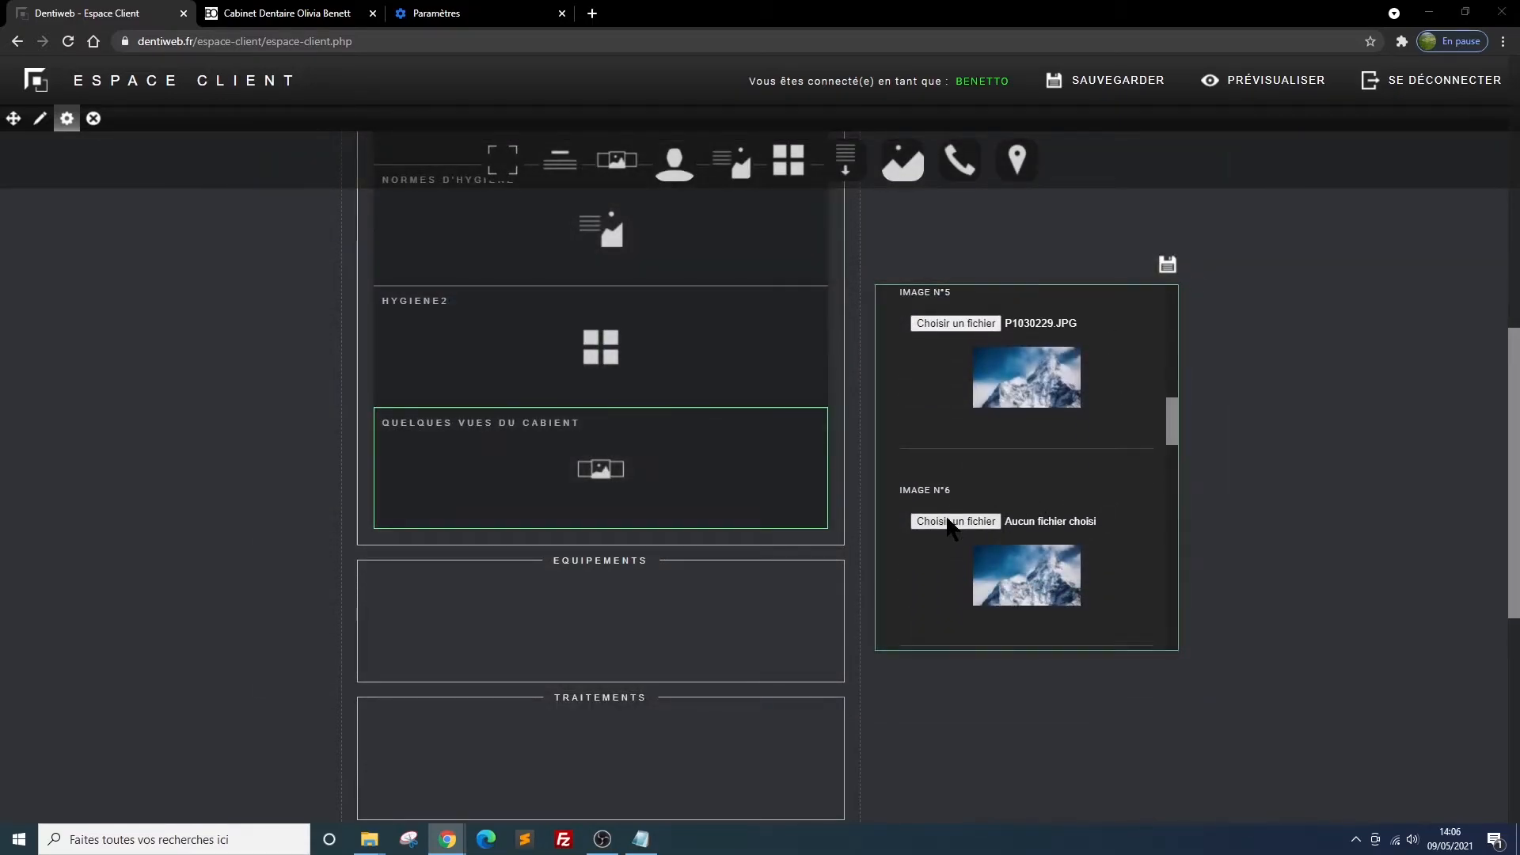
double_click(511, 388)
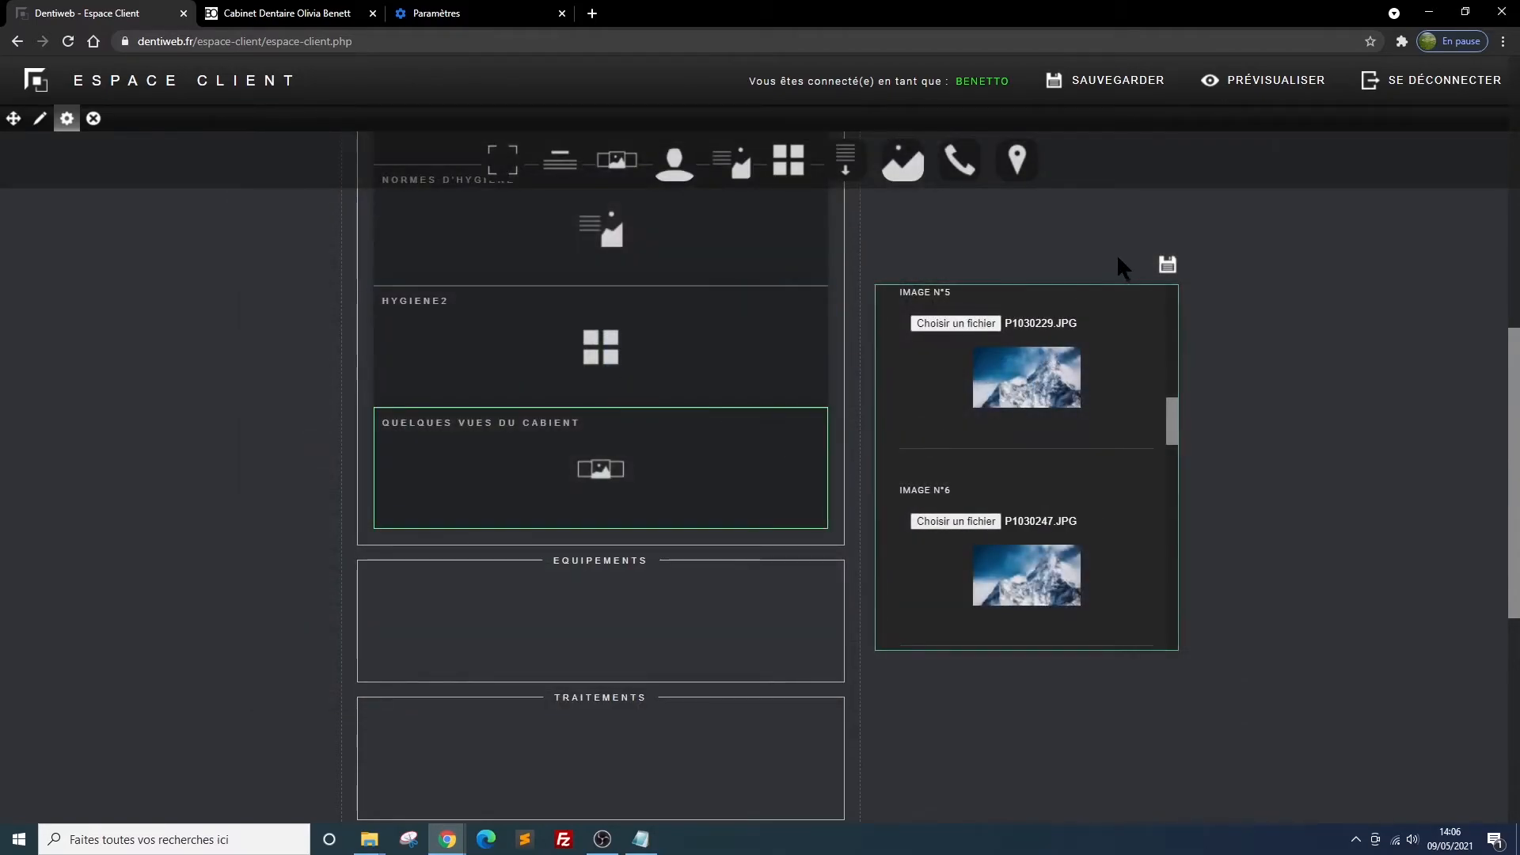
left_click(1168, 265)
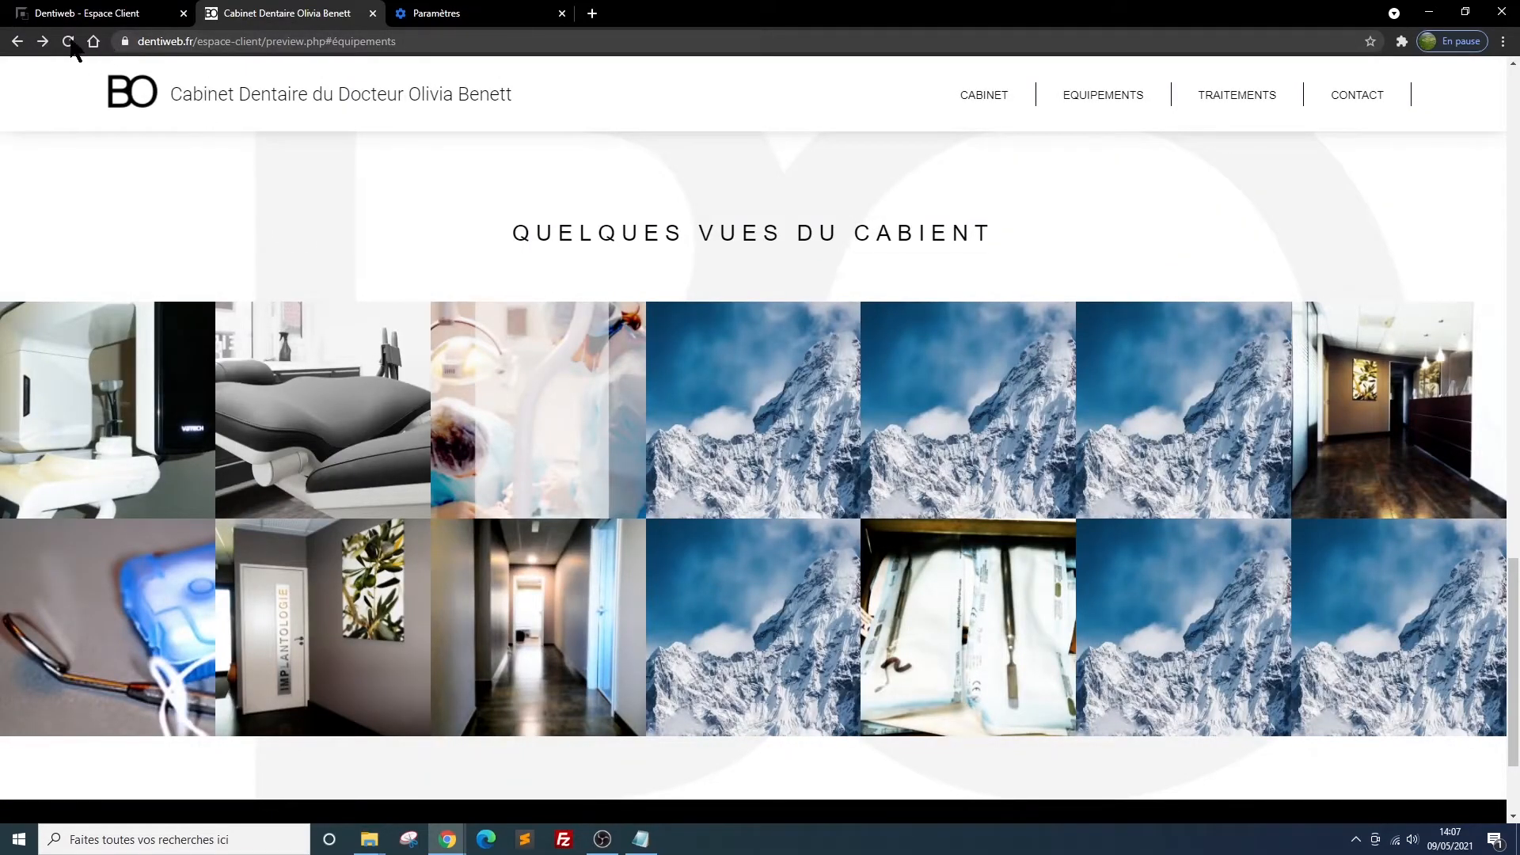
Reload the site preview and enlarge several photos of the gallery one by one to check them
left_click(69, 42)
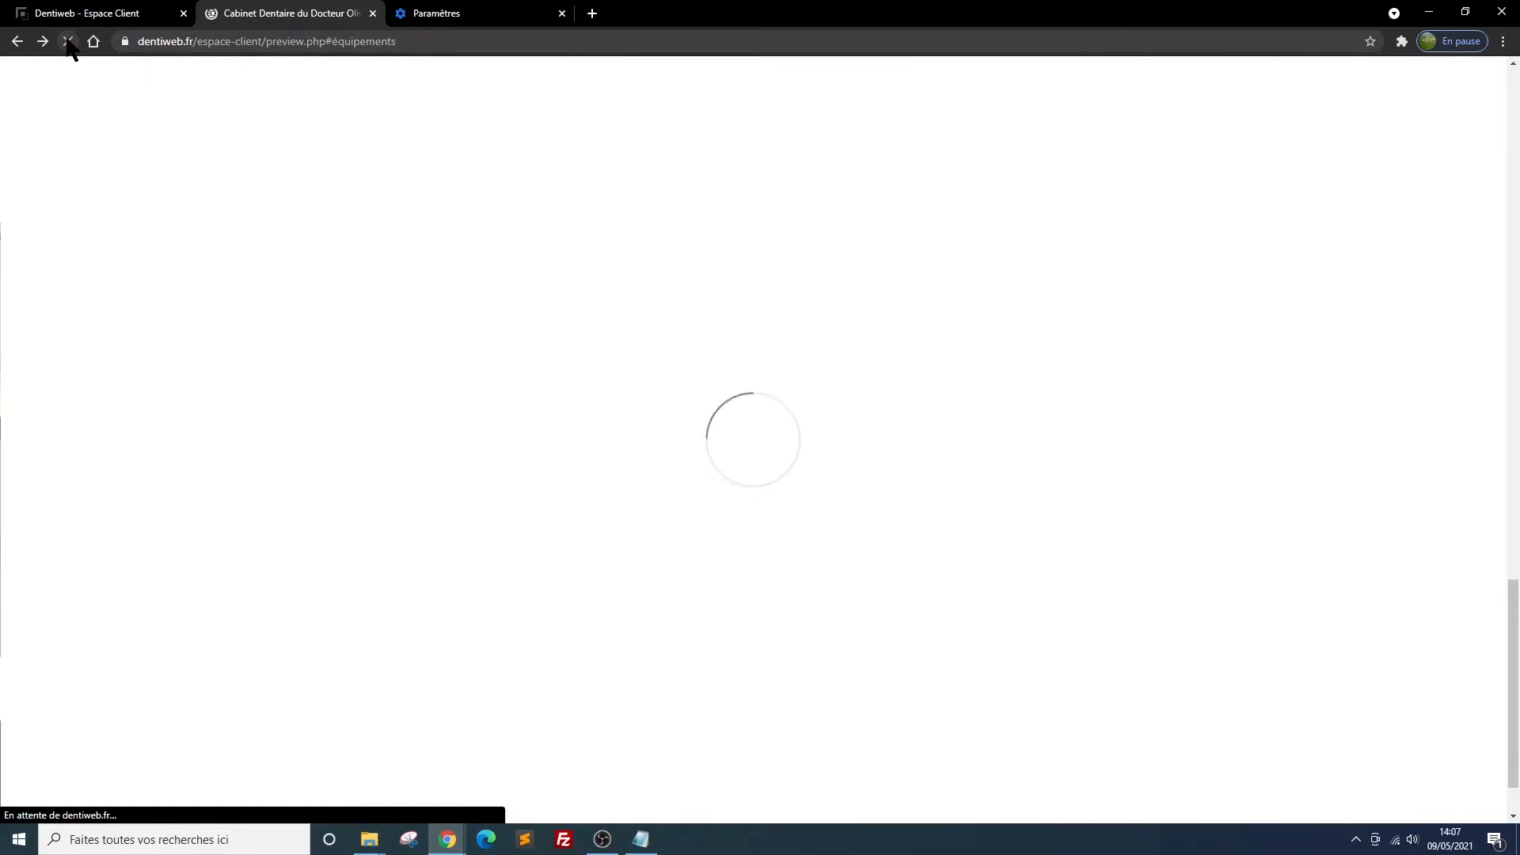
scroll(953, 180, "down", 2)
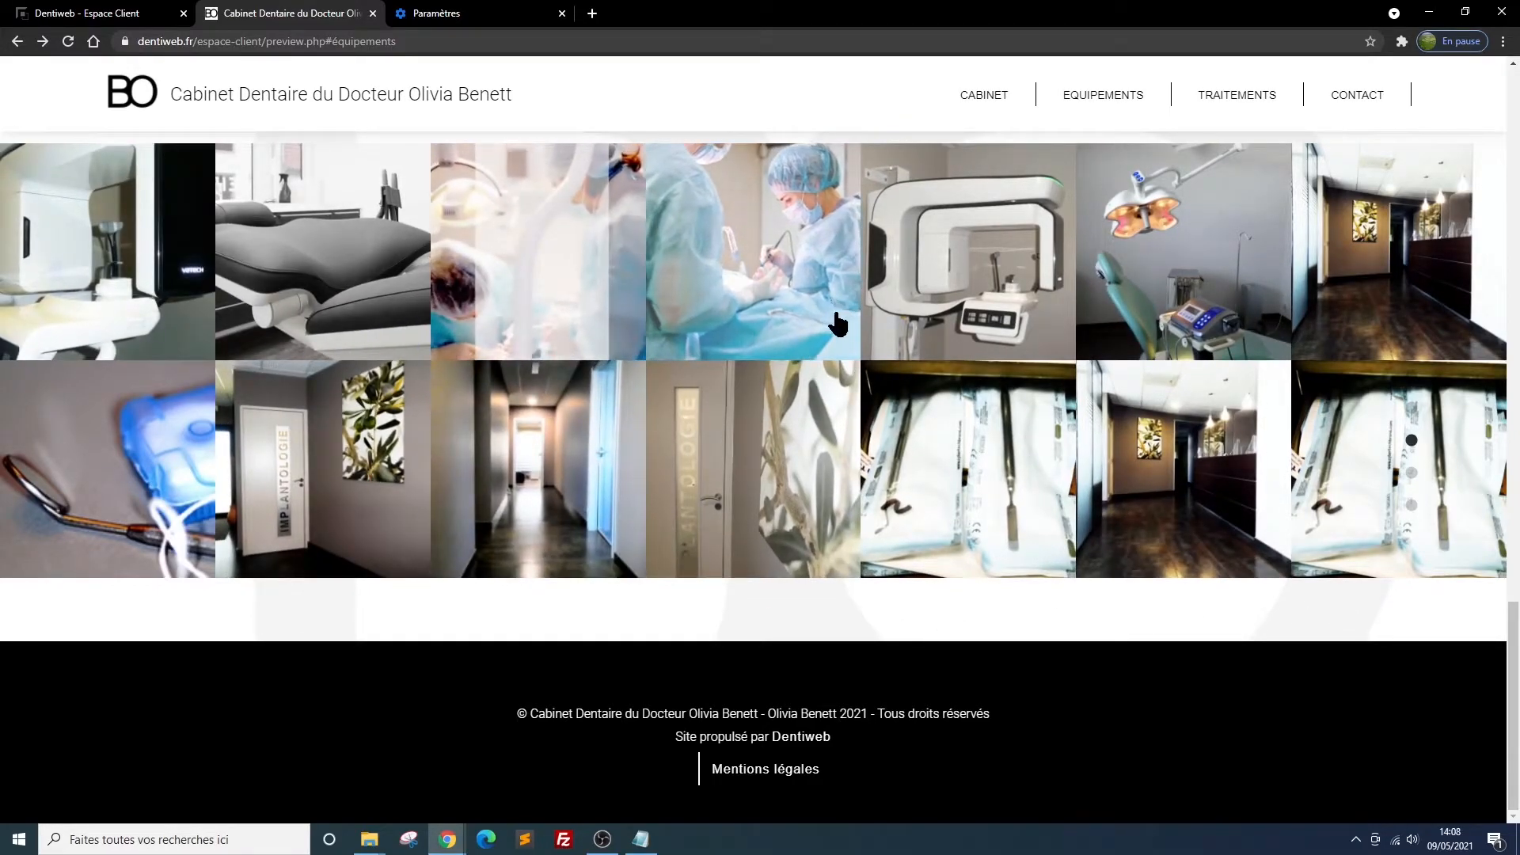
left_click(748, 444)
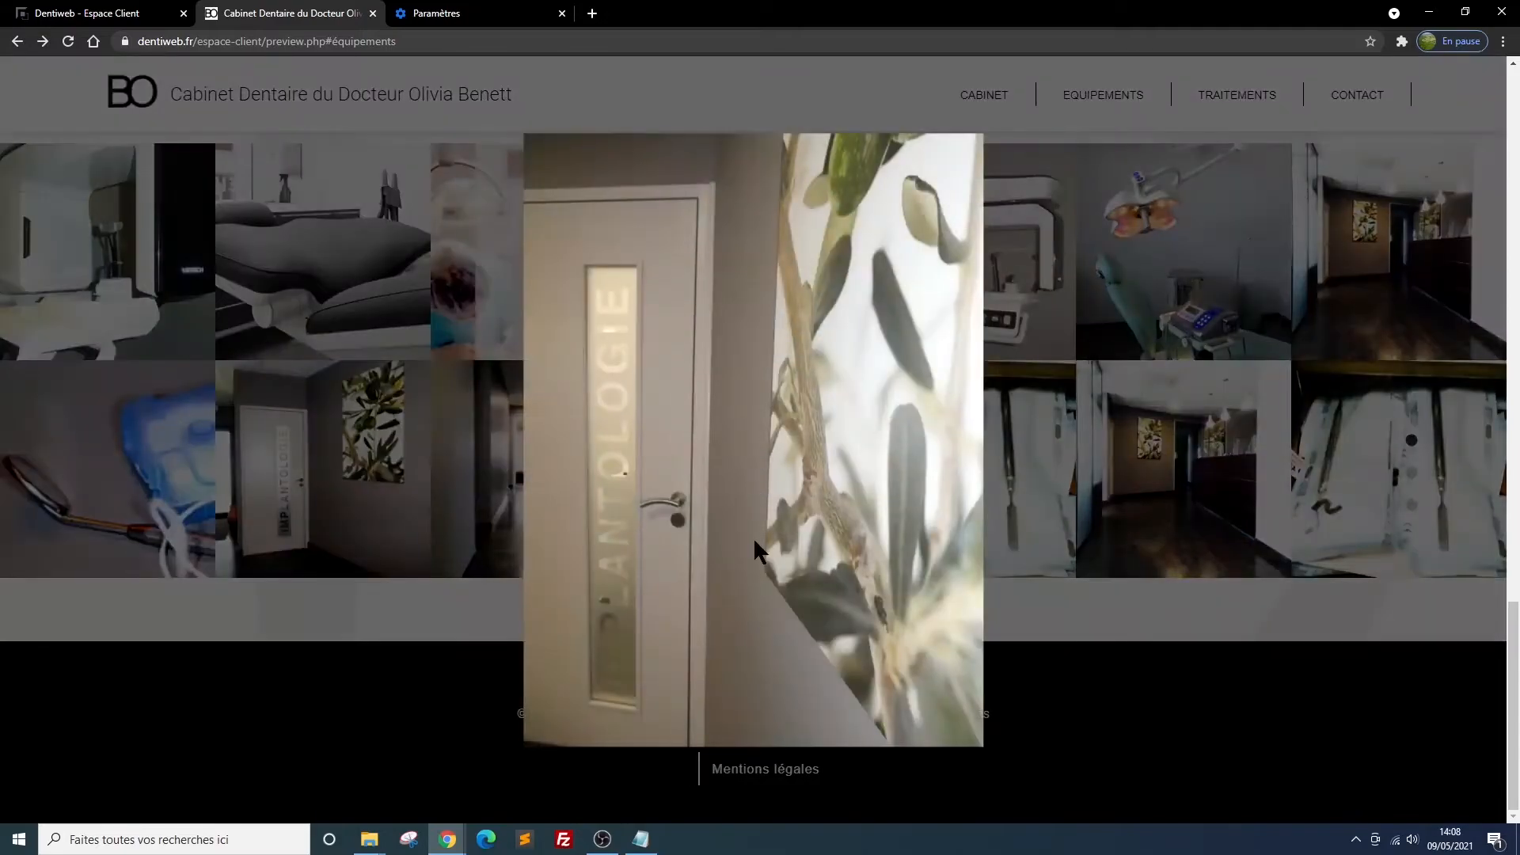
left_click(711, 410)
left_click(528, 255)
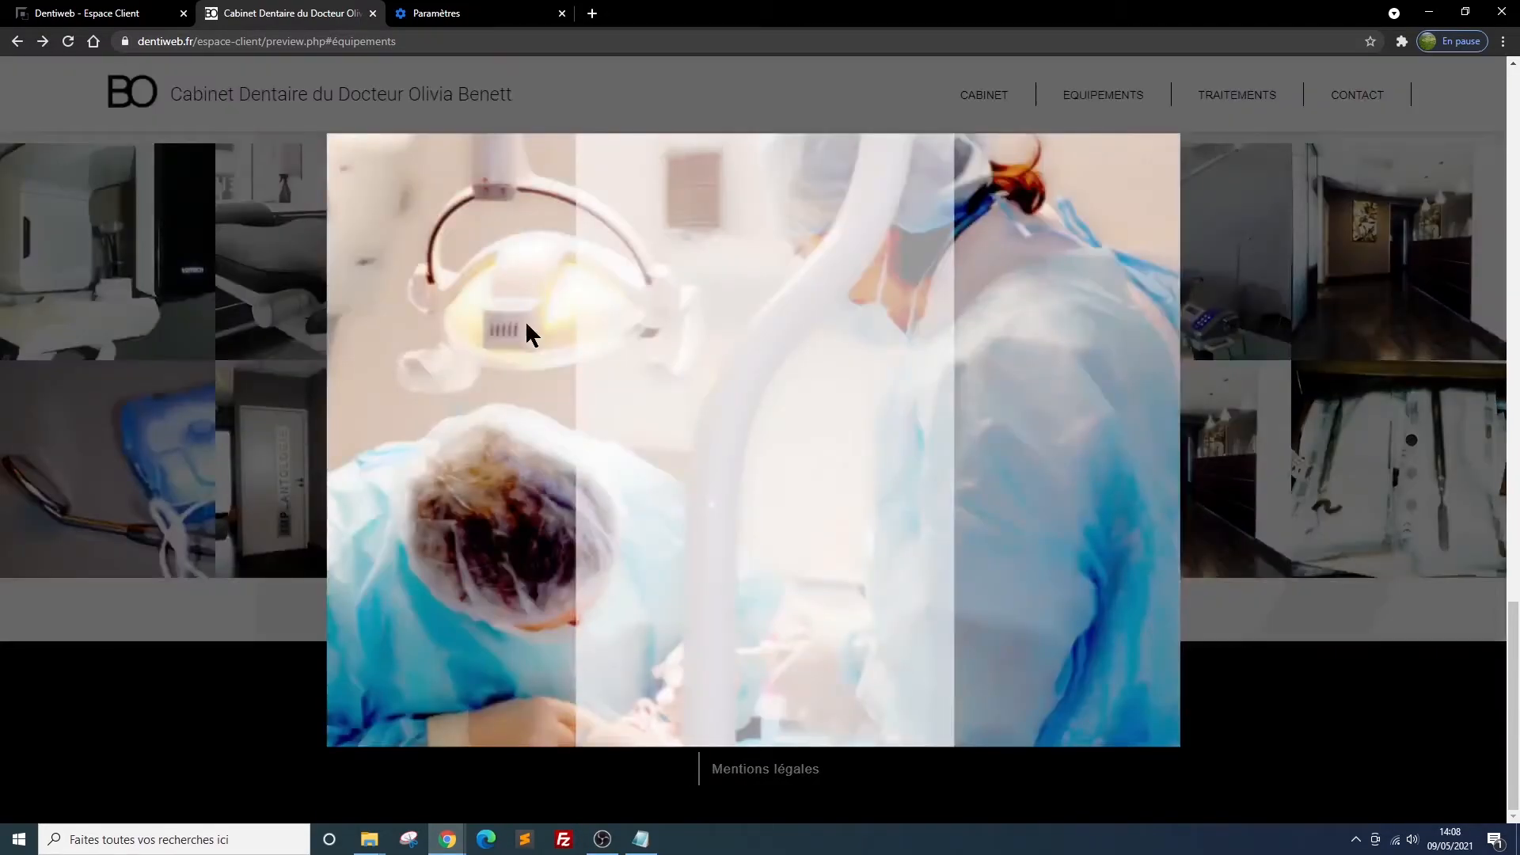
left_click(401, 449)
left_click(304, 241)
left_click(815, 418)
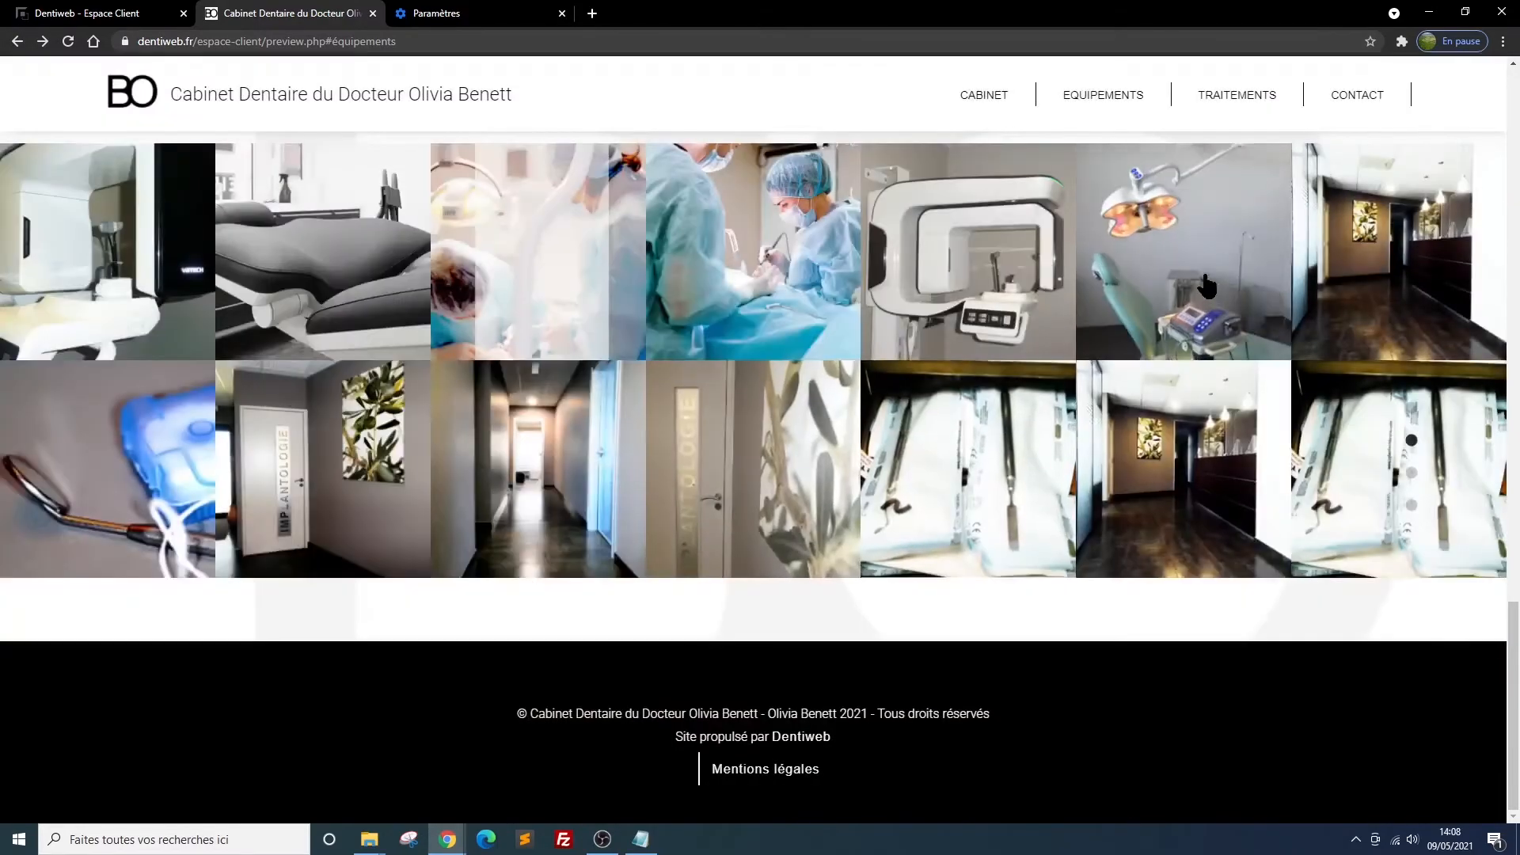
left_click(1208, 244)
left_click(1208, 244)
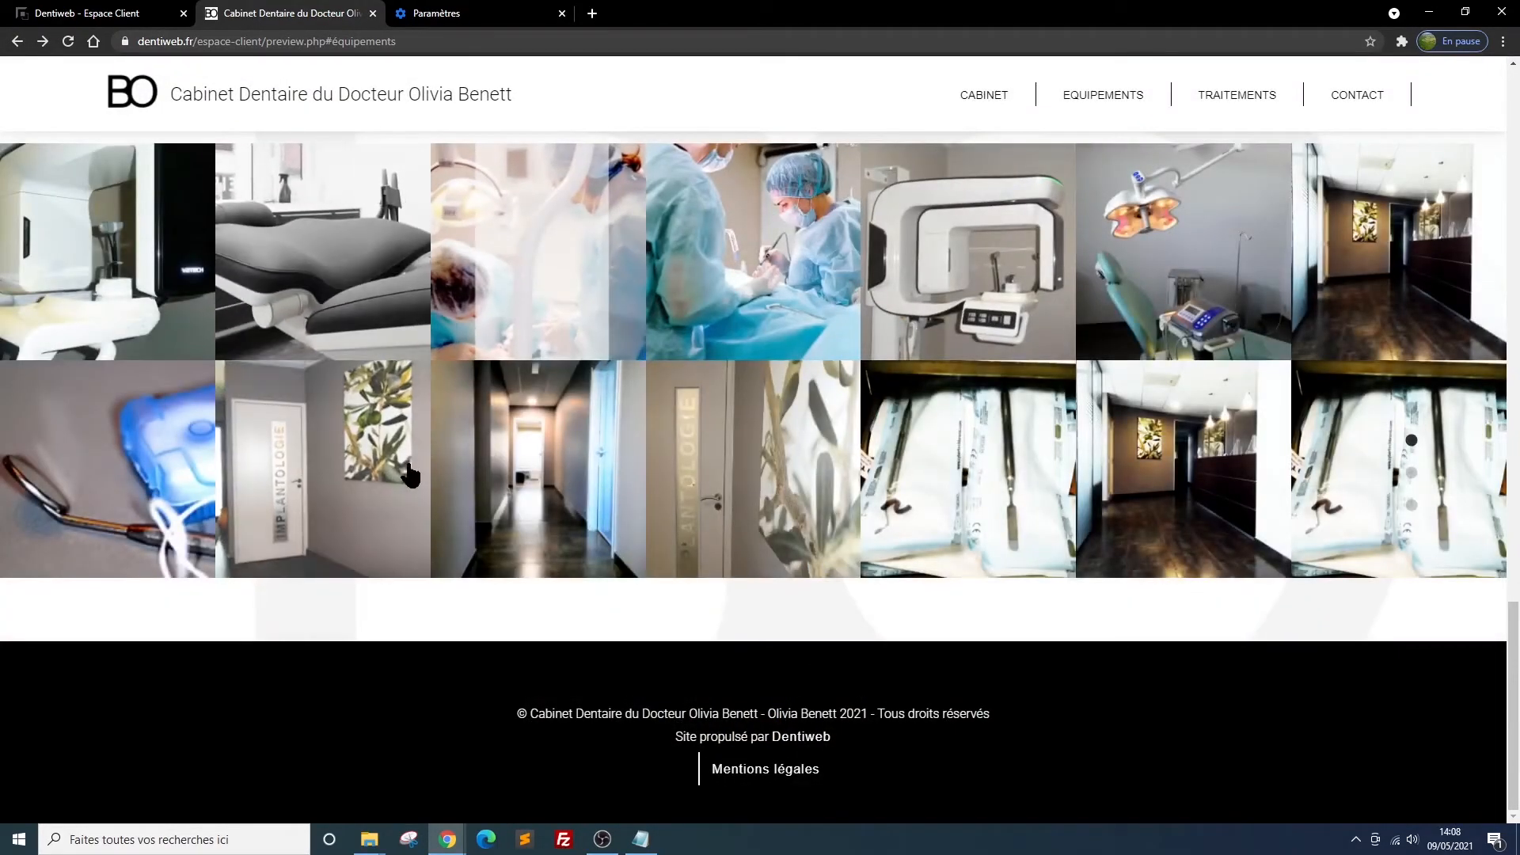
left_click(407, 467)
left_click(1038, 460)
left_click(1169, 475)
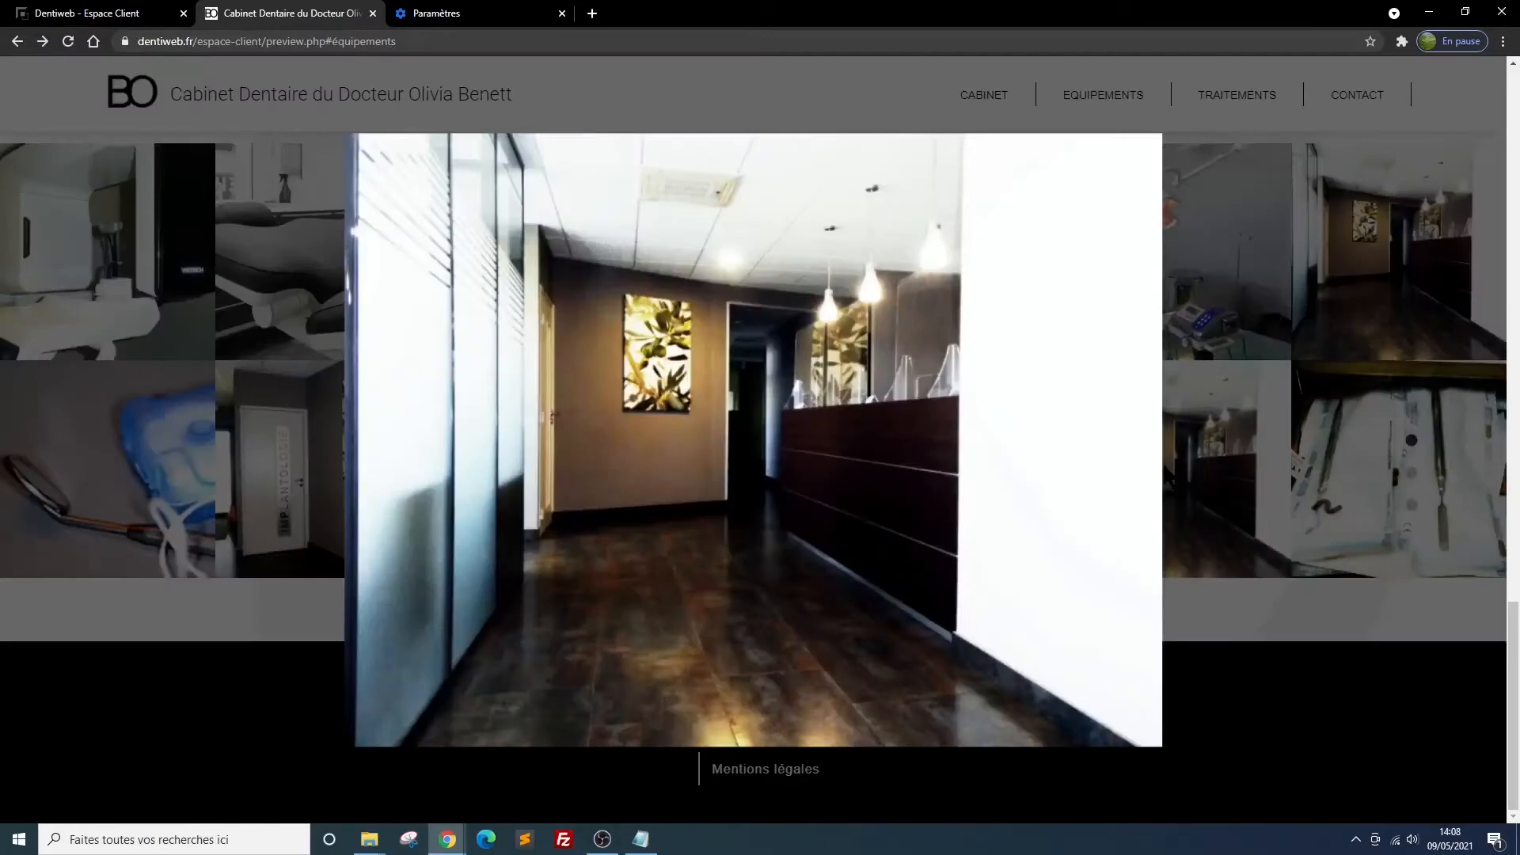
left_click(444, 302)
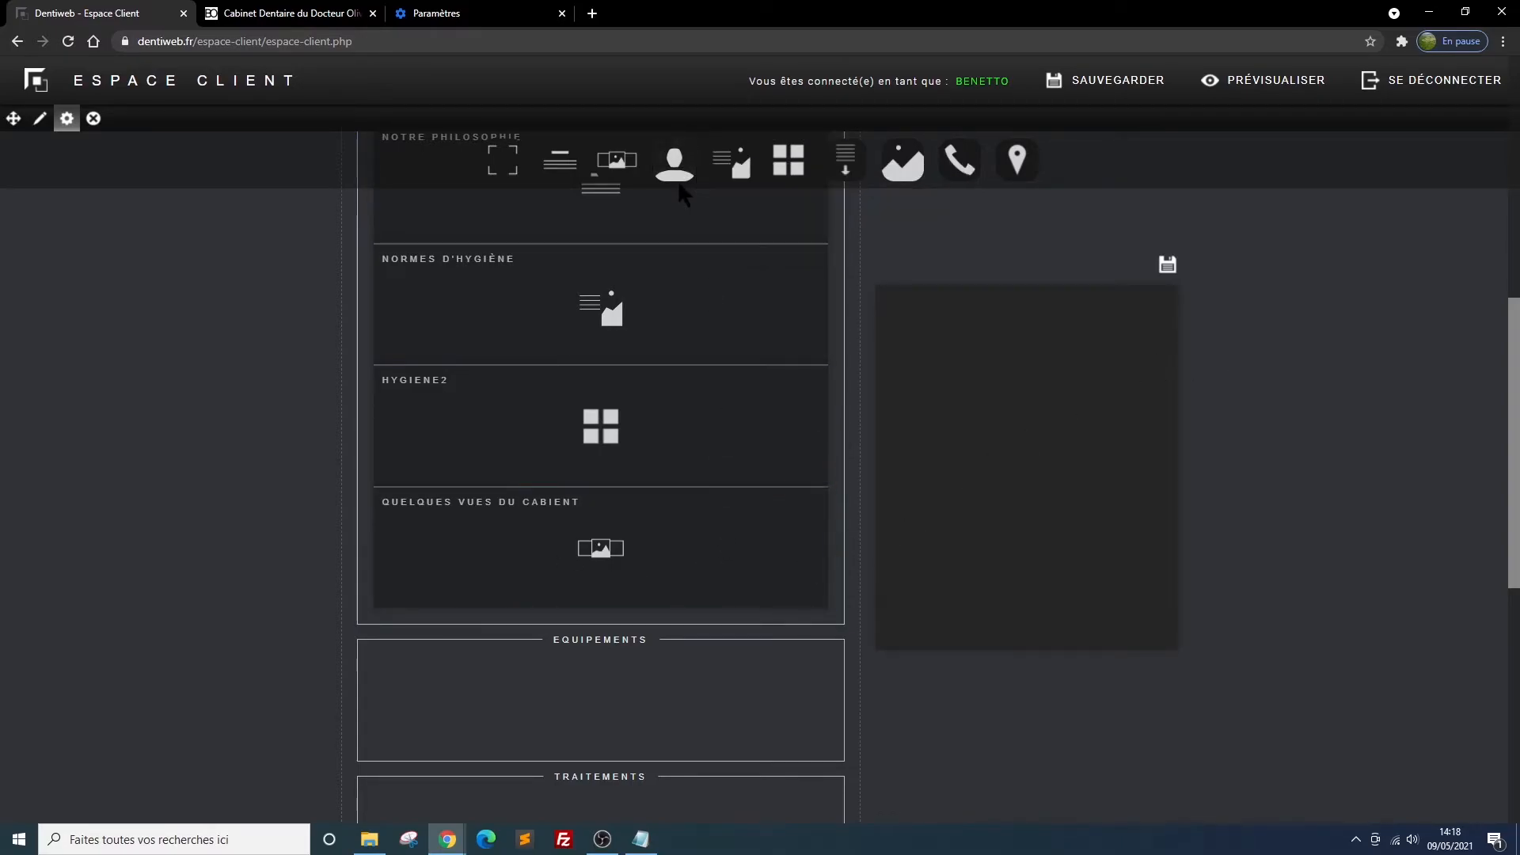
Add a Trombinoscope block to the Cabinet section and place it below the image gallery block
mouse_move(675, 168)
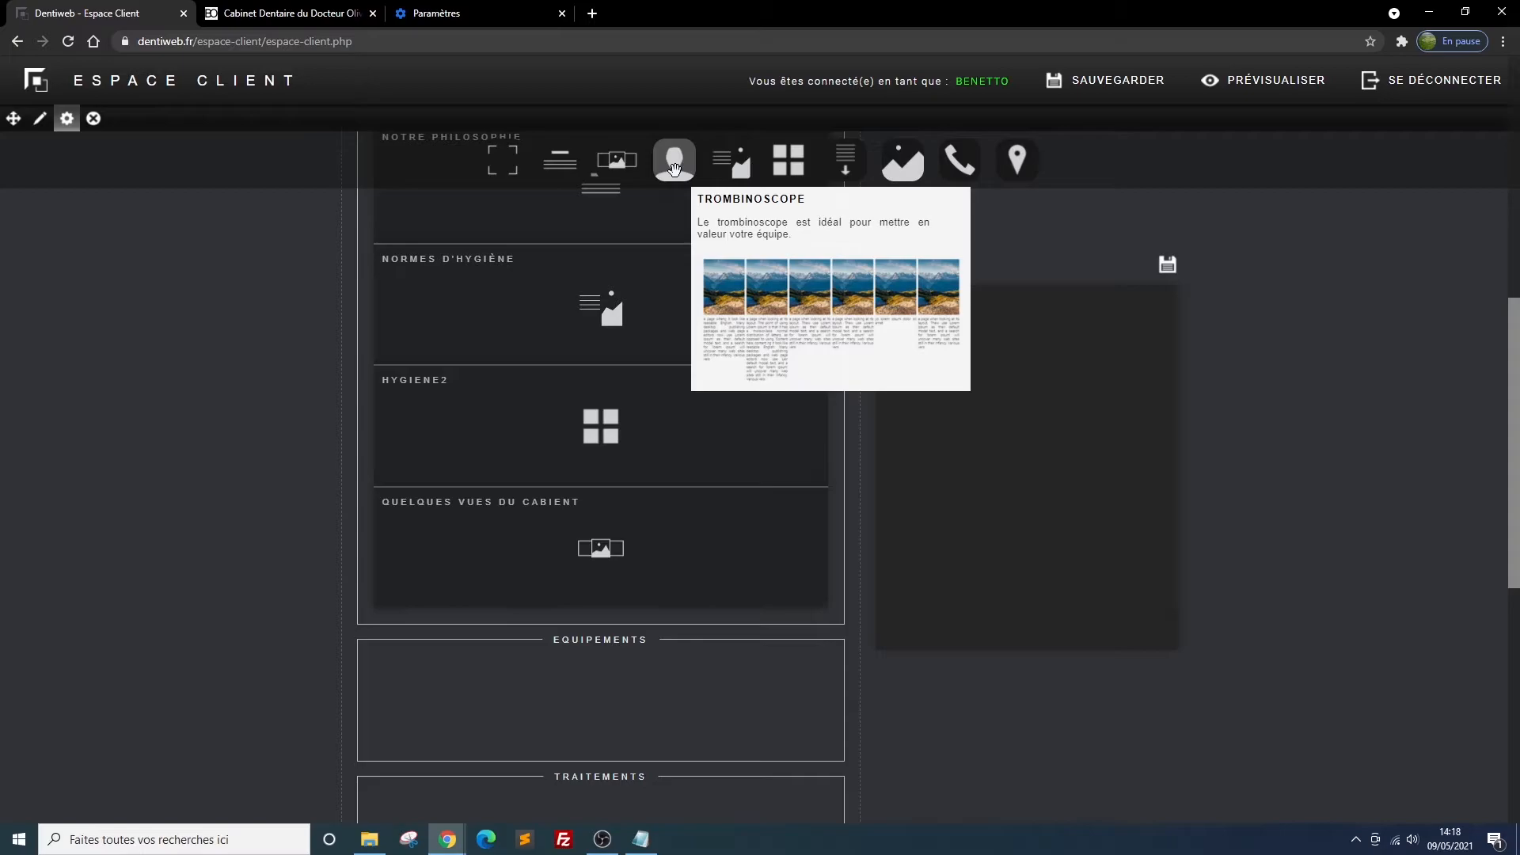
left_click_drag(675, 168, 615, 451)
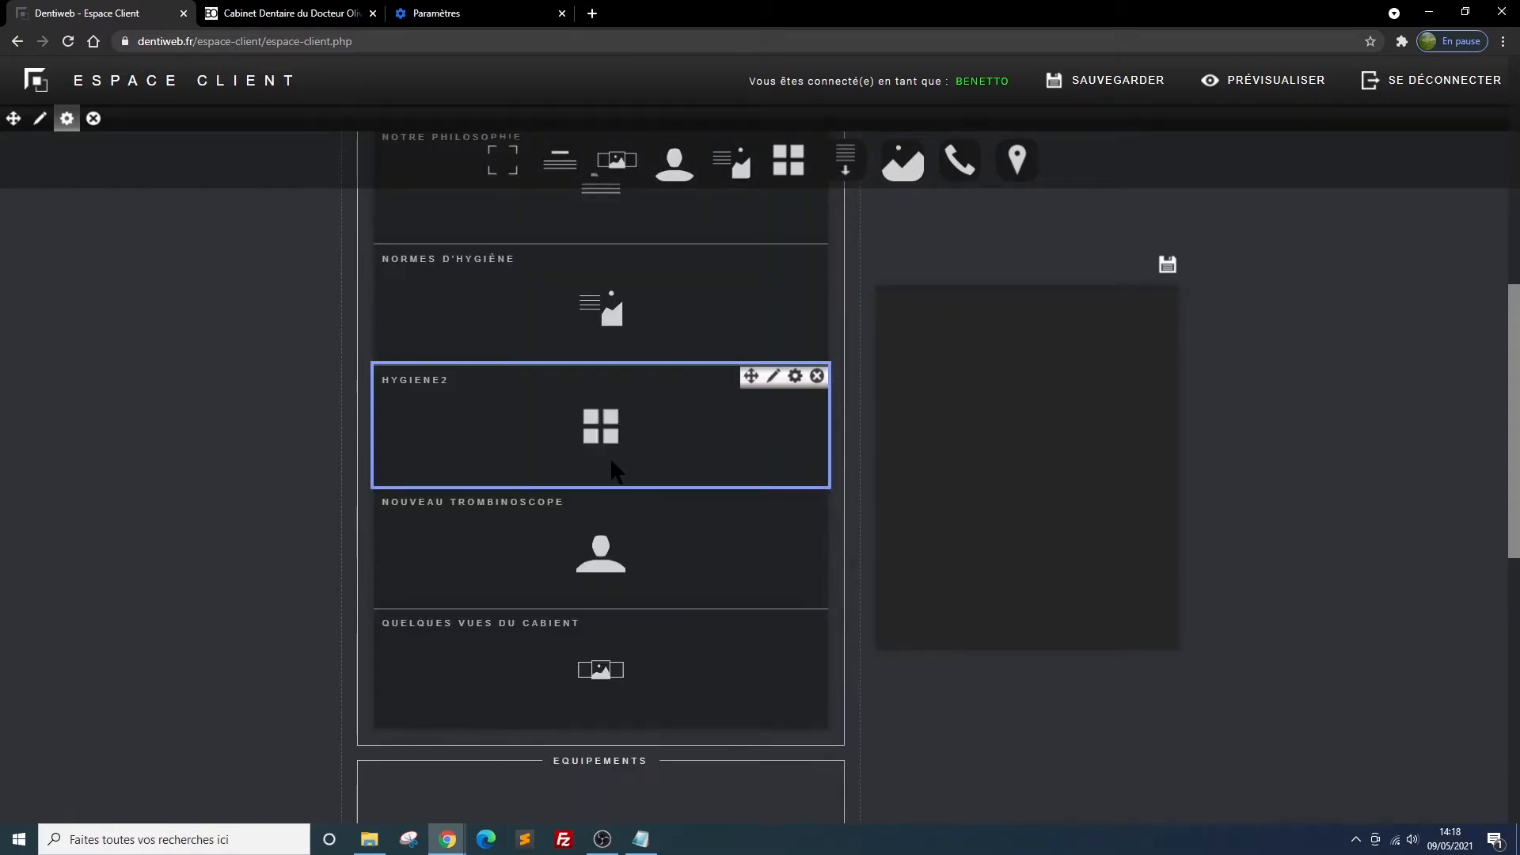
left_click_drag(751, 619, 752, 499)
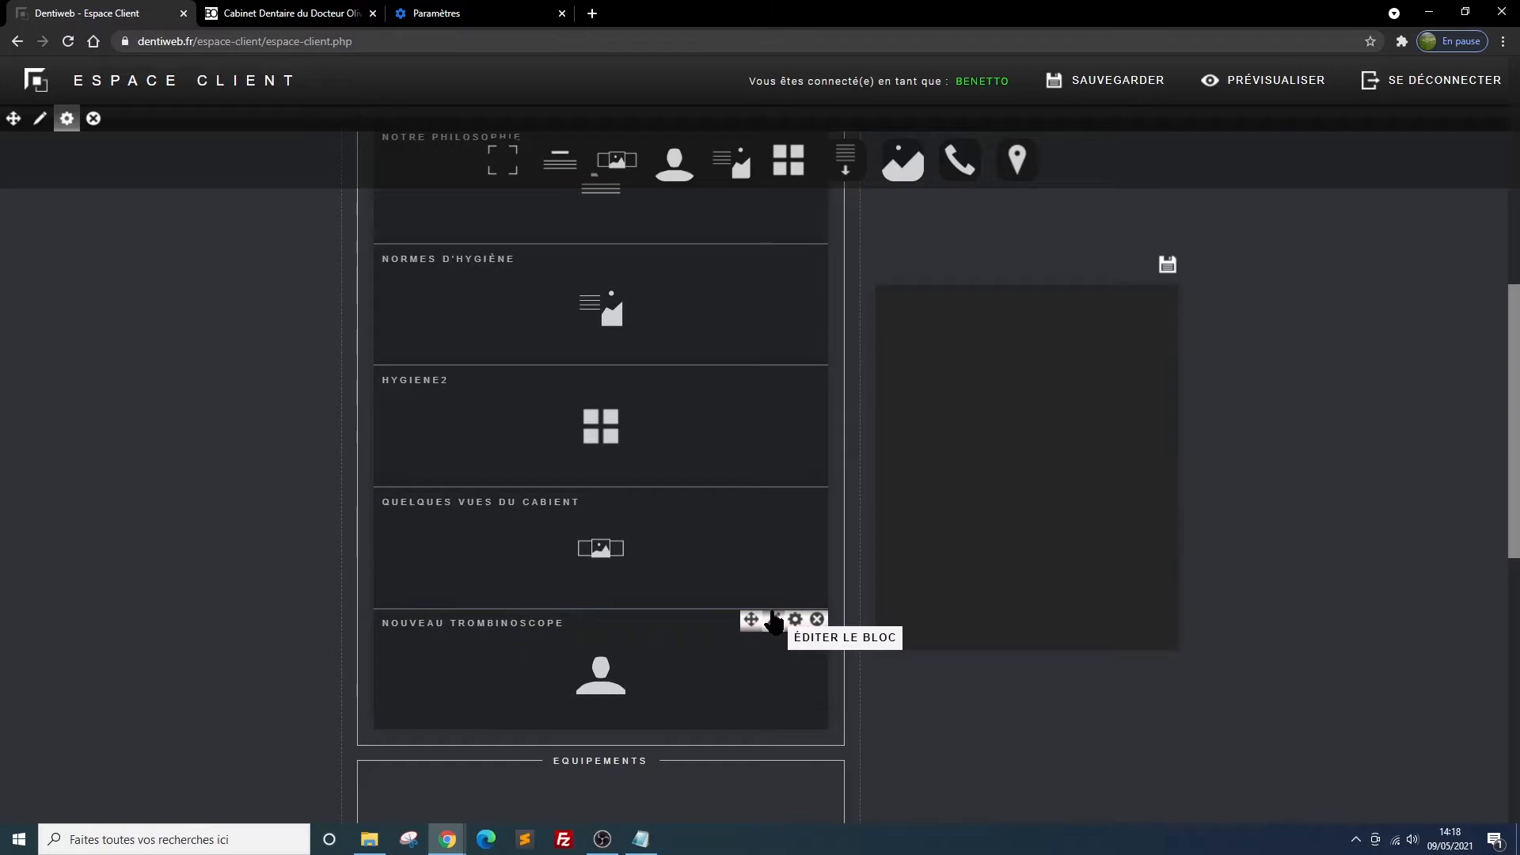
Set the new trombinoscope's title to "notre équipe" with 3 portraits and save its settings
left_click(795, 620)
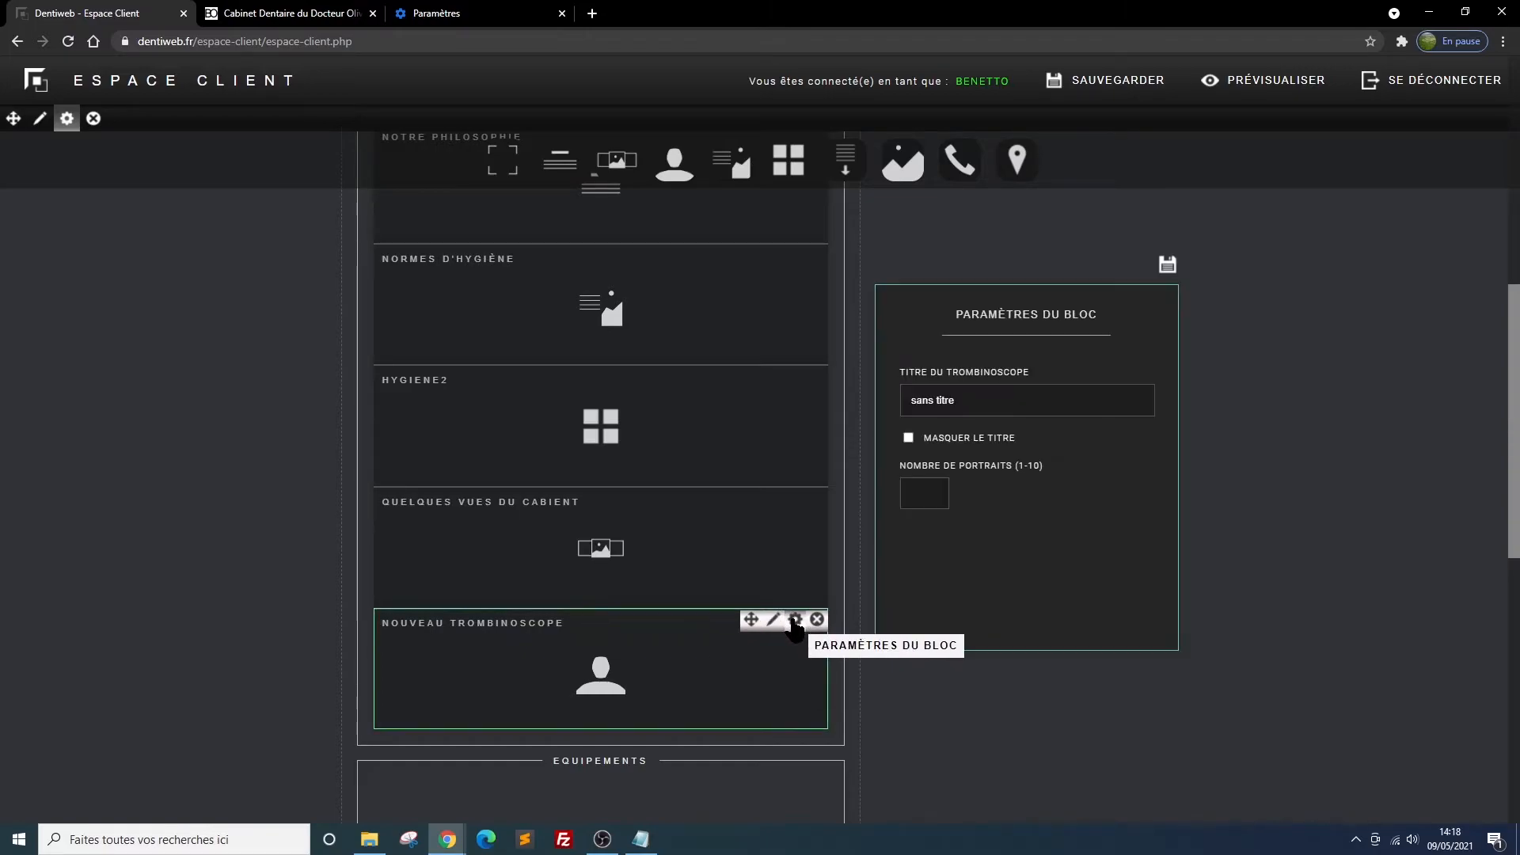
triple_click(974, 400)
type("notre équipe")
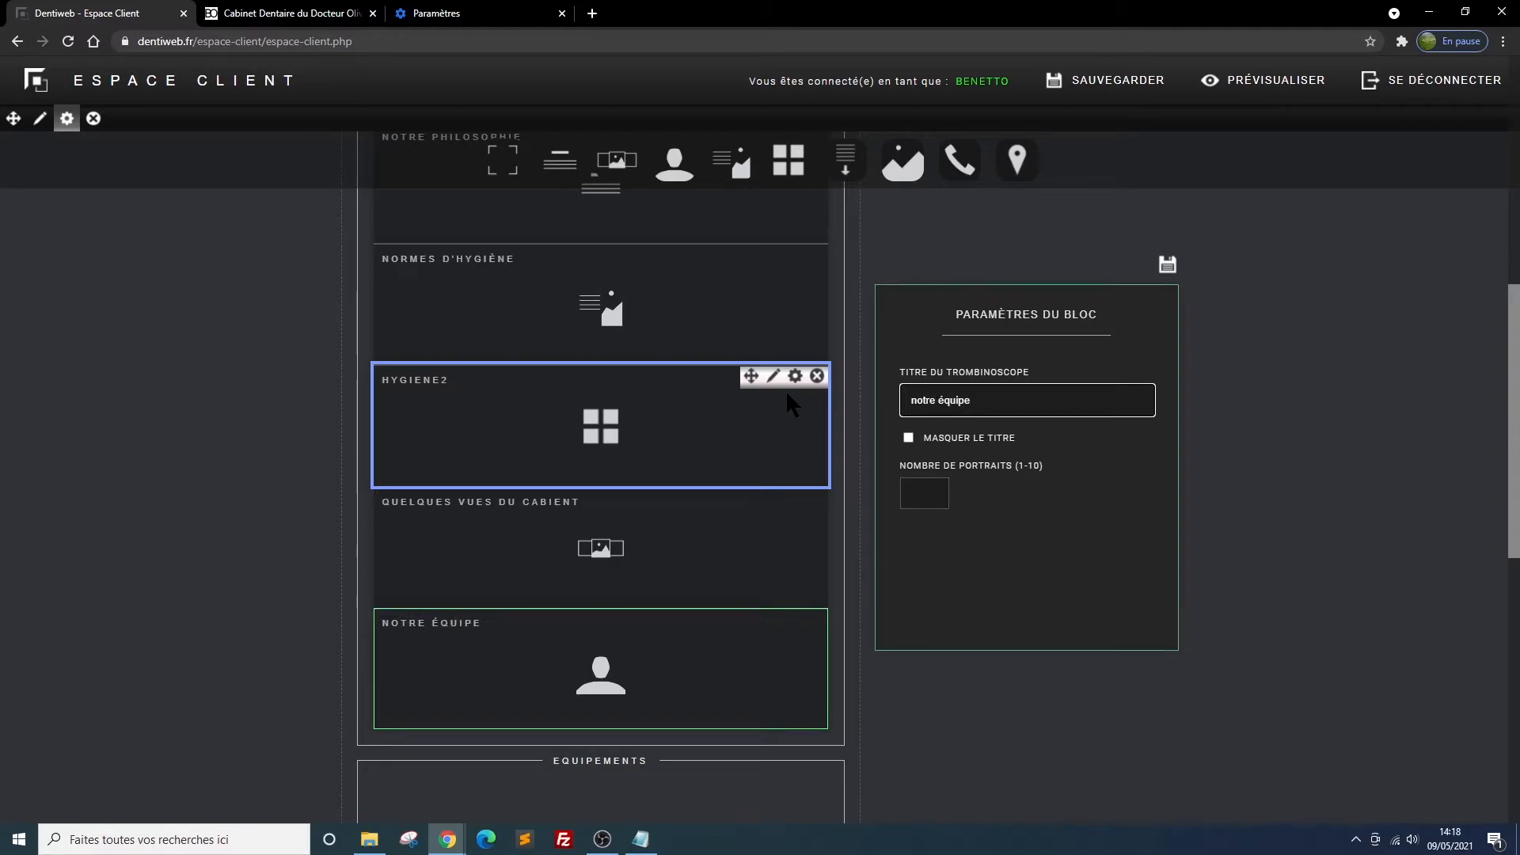
left_click(931, 493)
type("3")
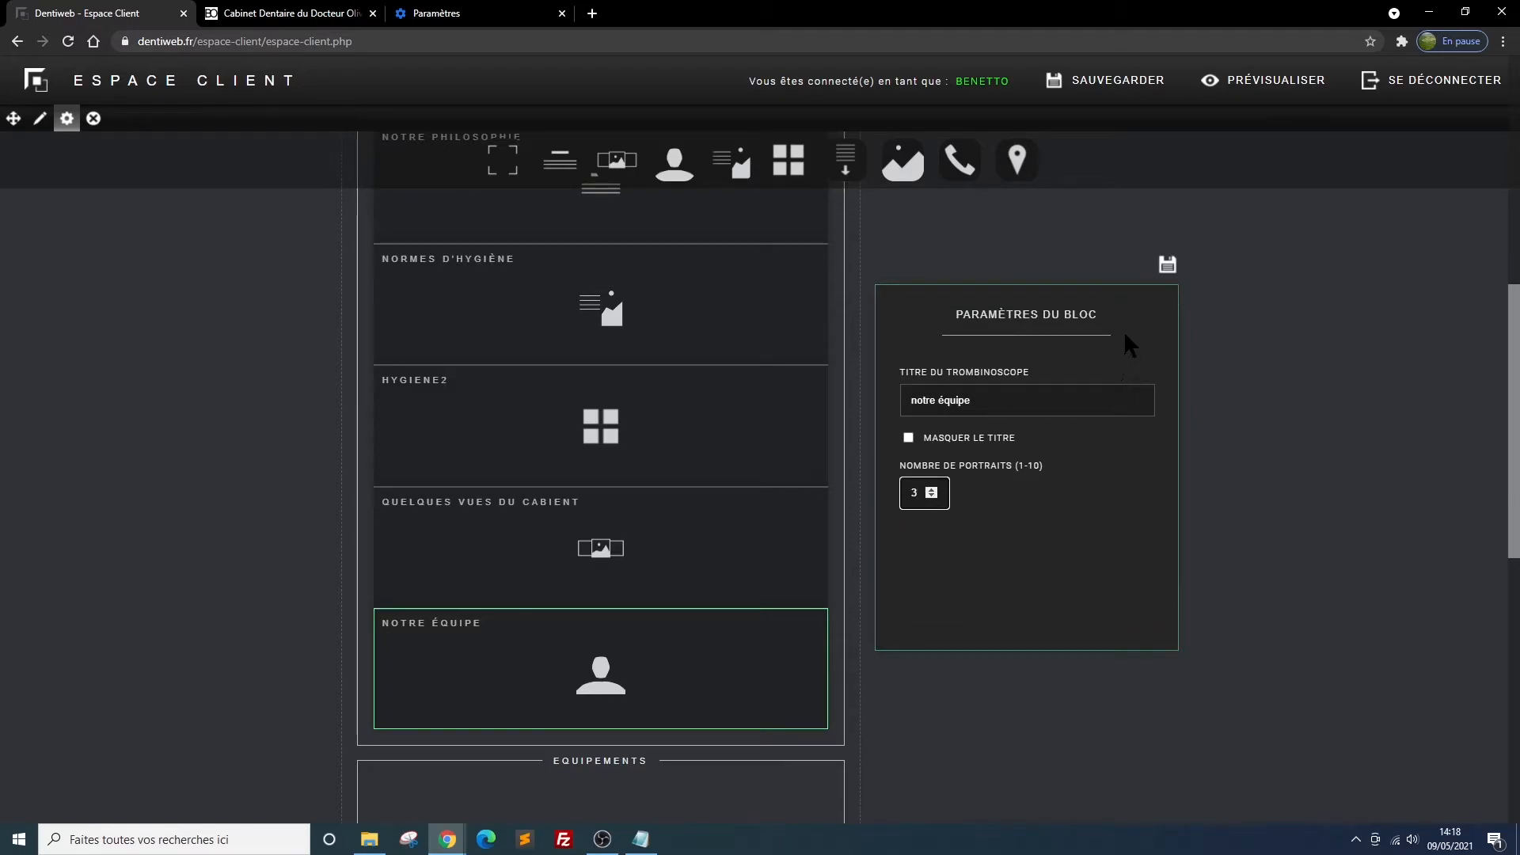
left_click(1167, 264)
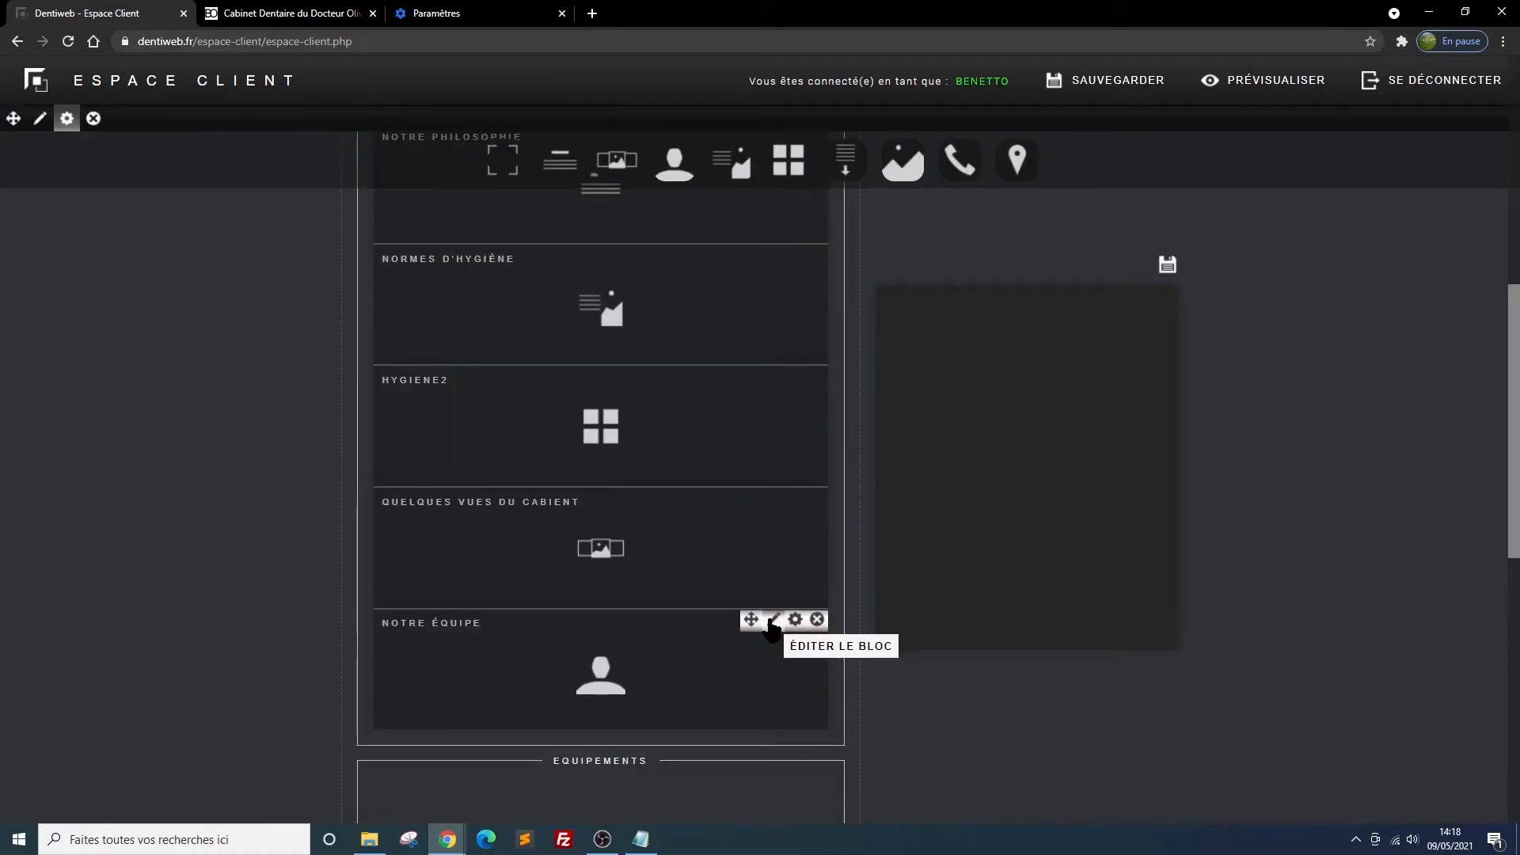
Open the Notre équipe block's content for editing and enter the dentist's title and full name for portrait 1
left_click(773, 619)
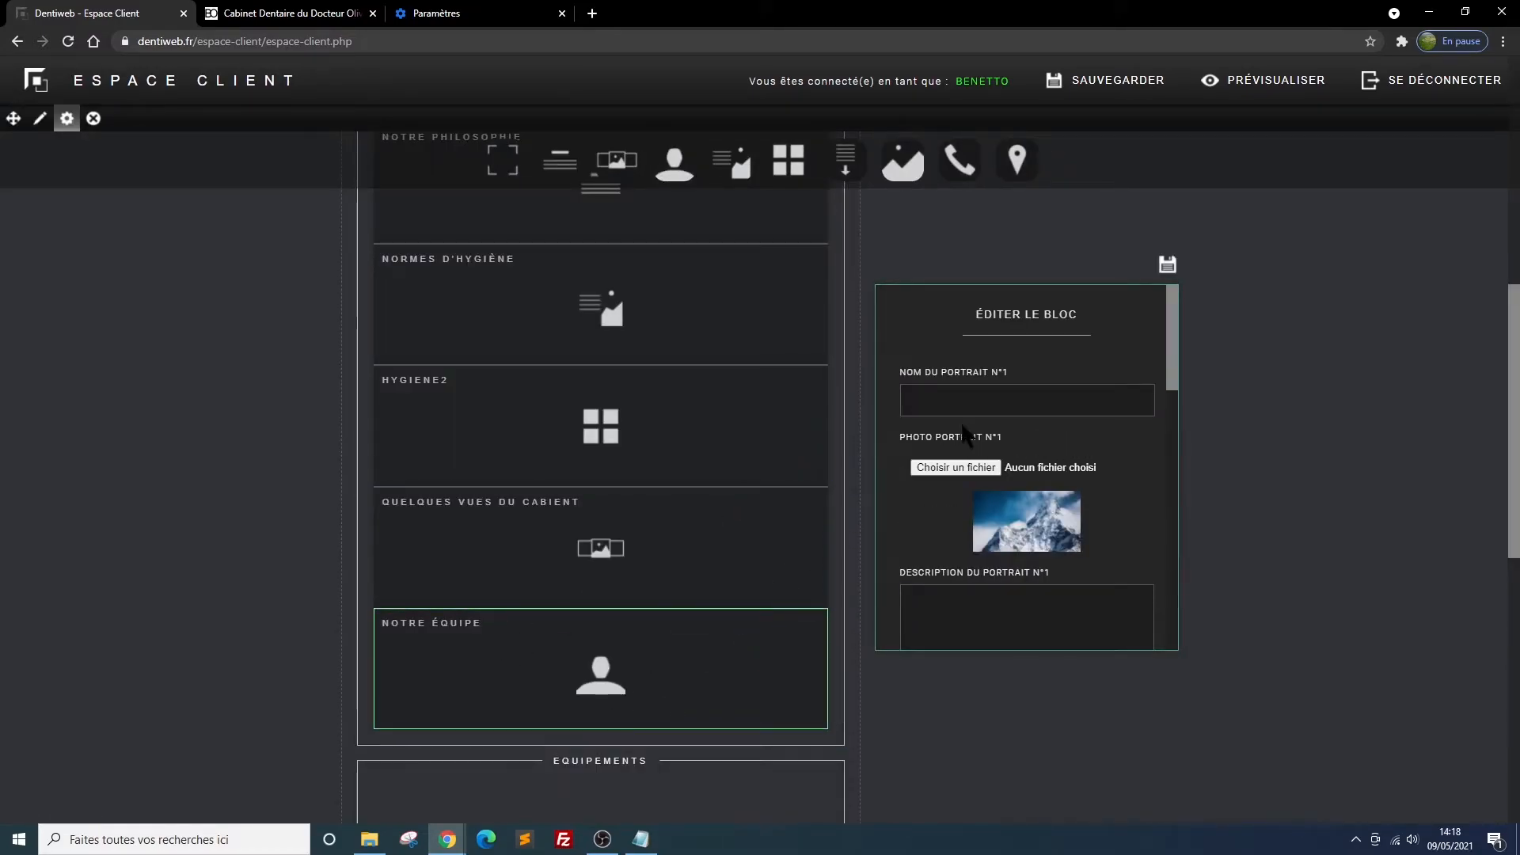
left_click(957, 400)
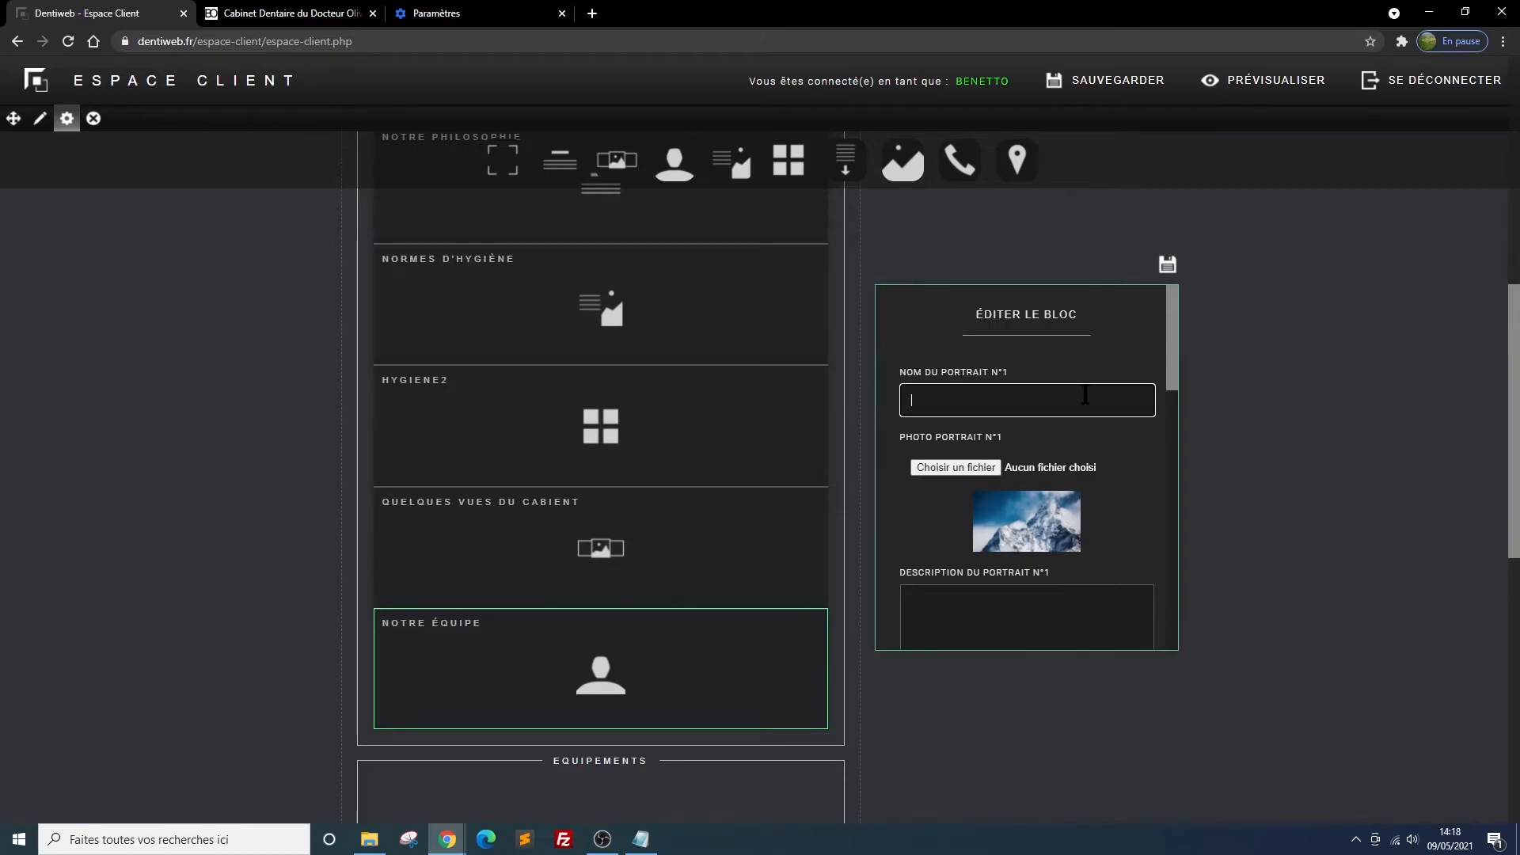
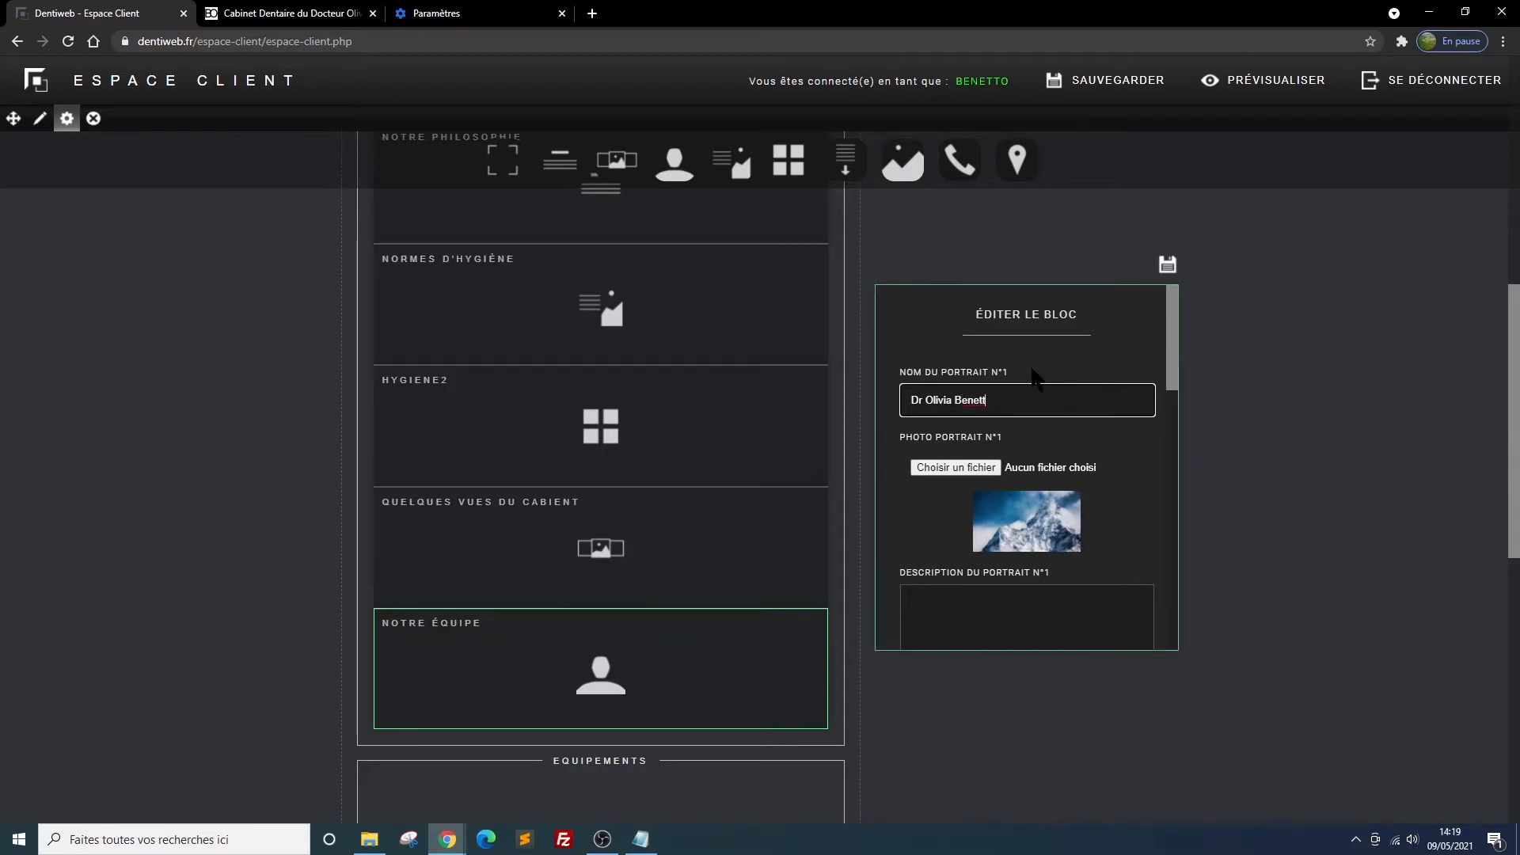
Open the file selection for the photo of portrait 1
left_click(989, 462)
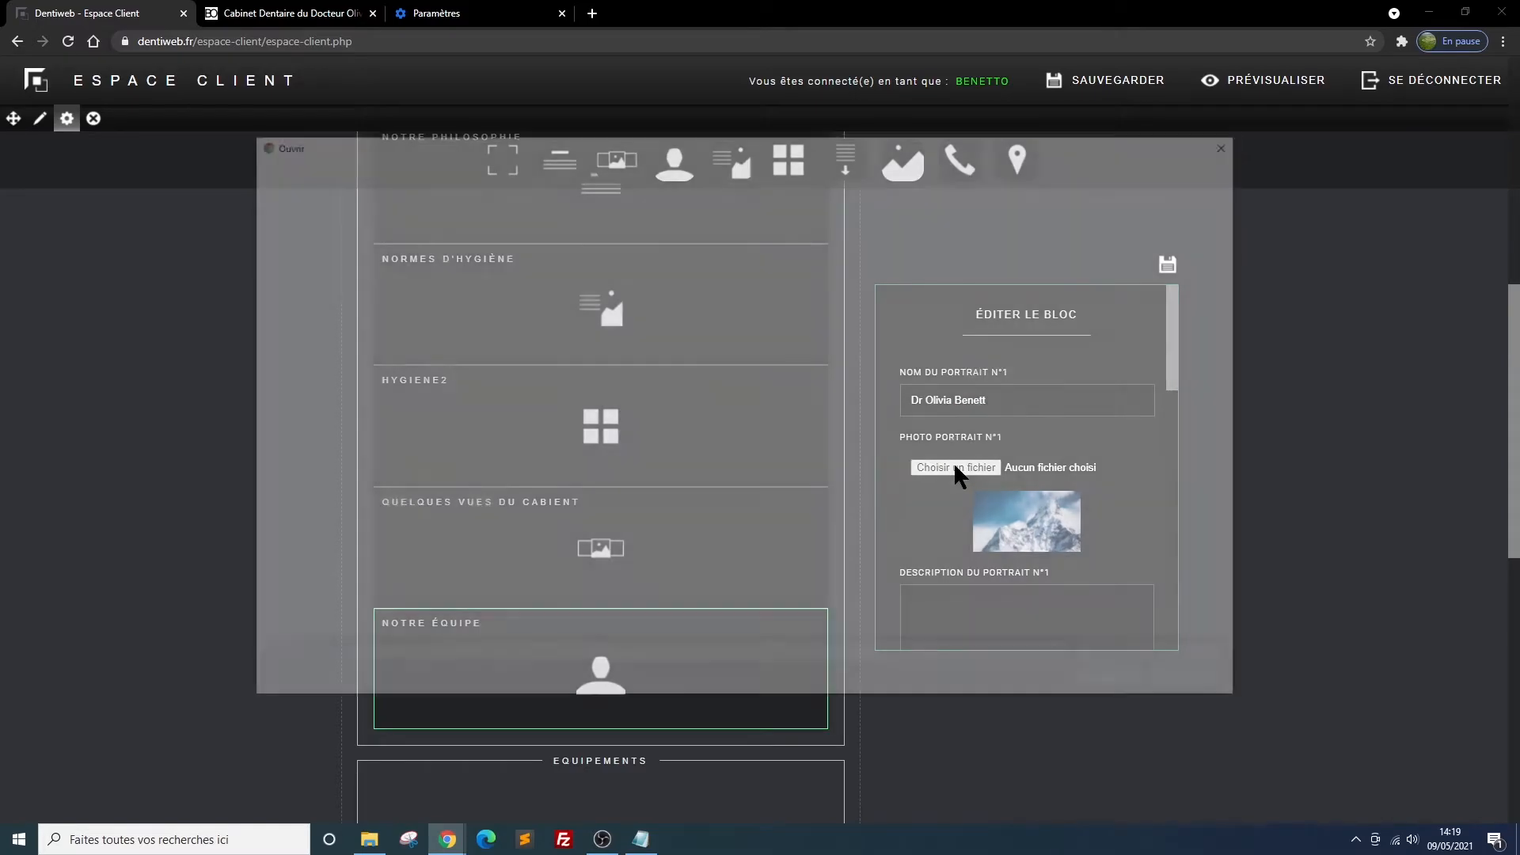
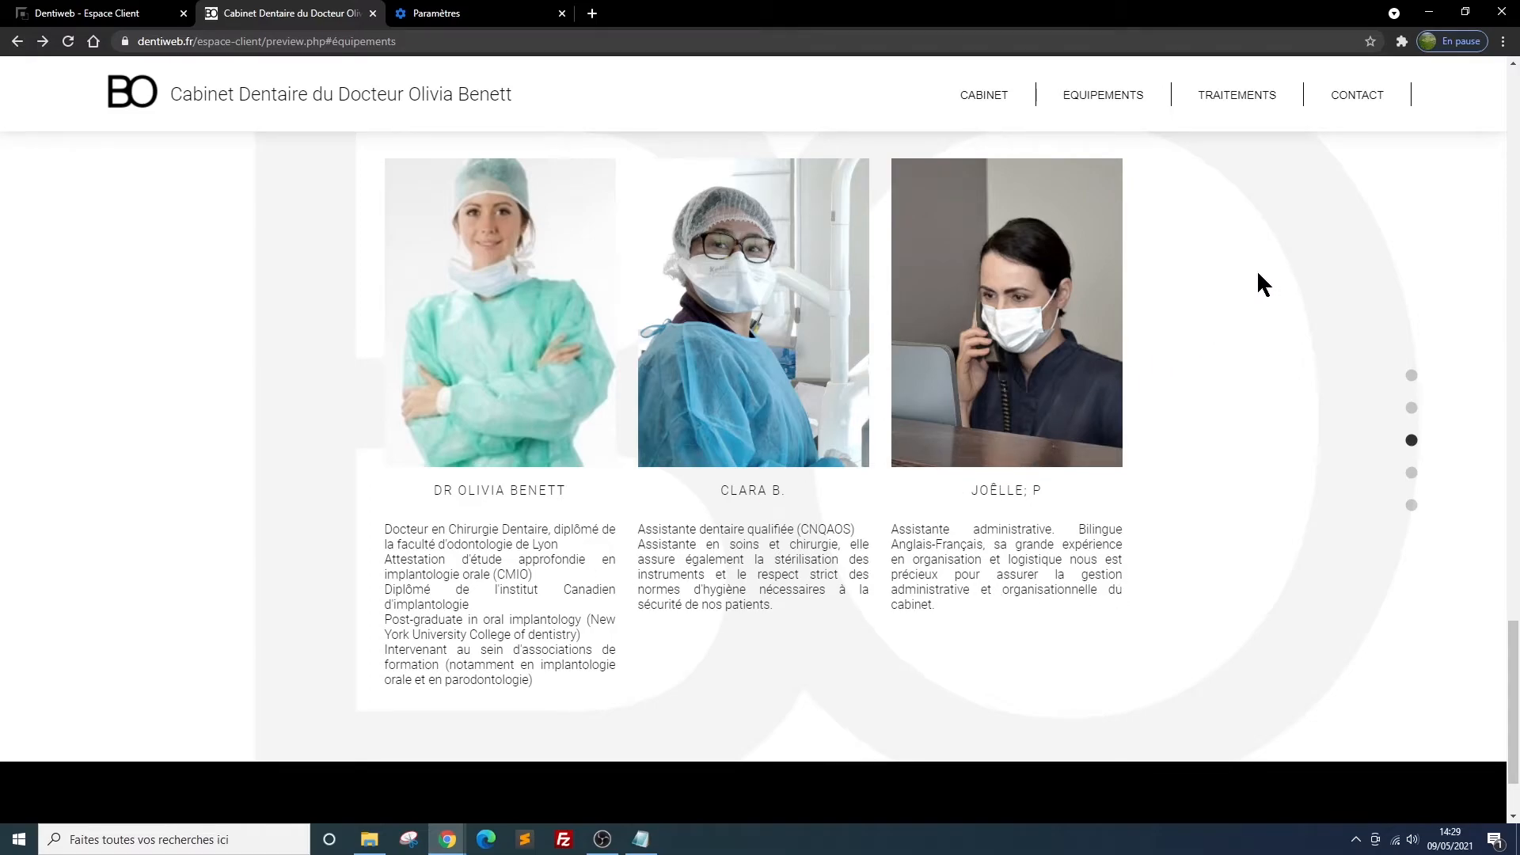
Review the Cabinet content in the site preview, from the home banner through hygiene and gallery to the team portraits
scroll(1164, 271, "up", 10)
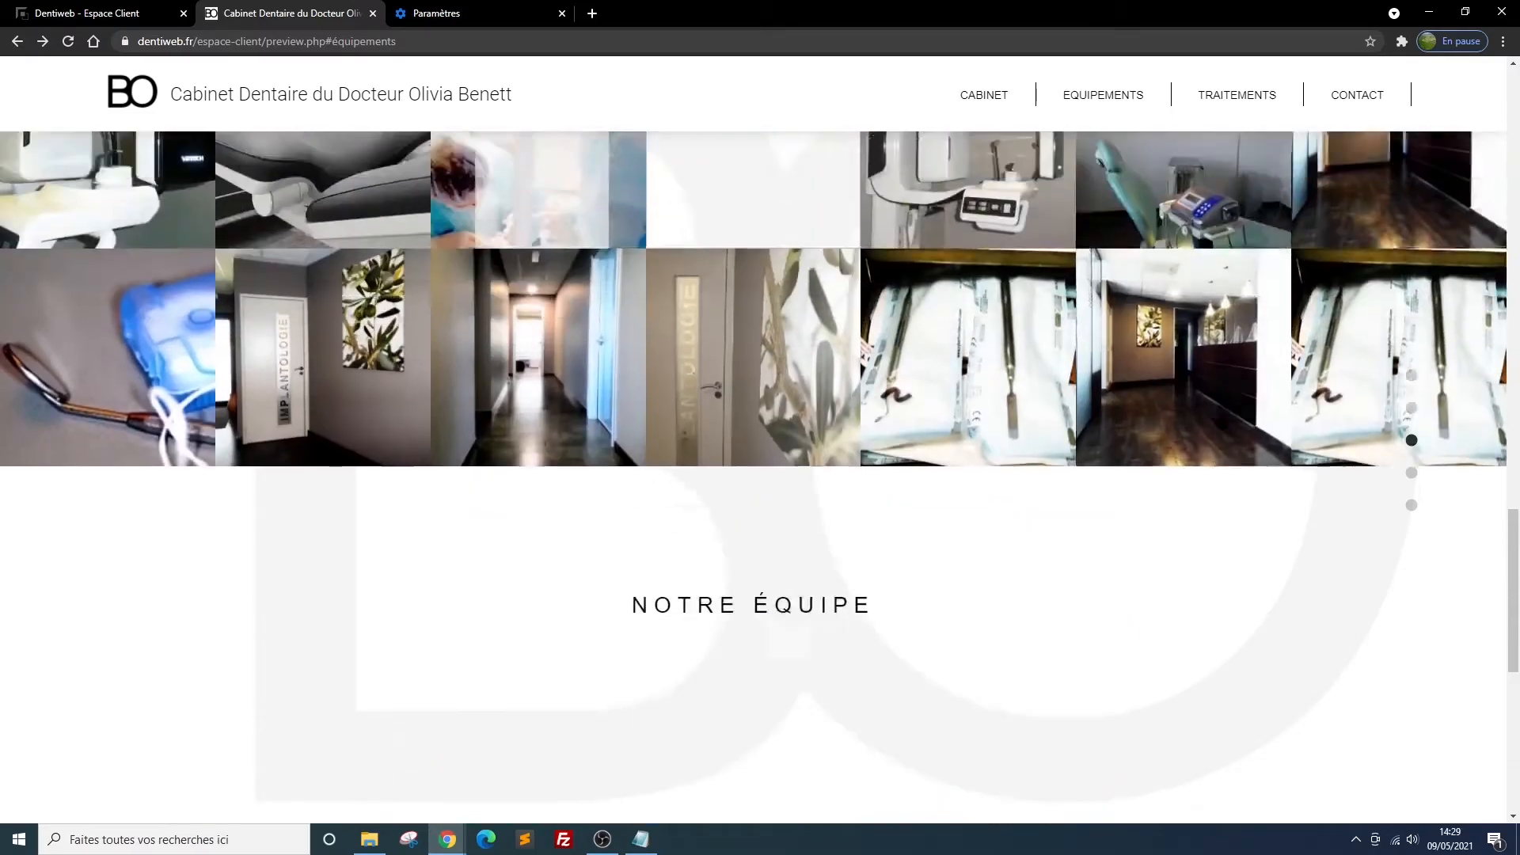
scroll(1217, 380, "up", 5)
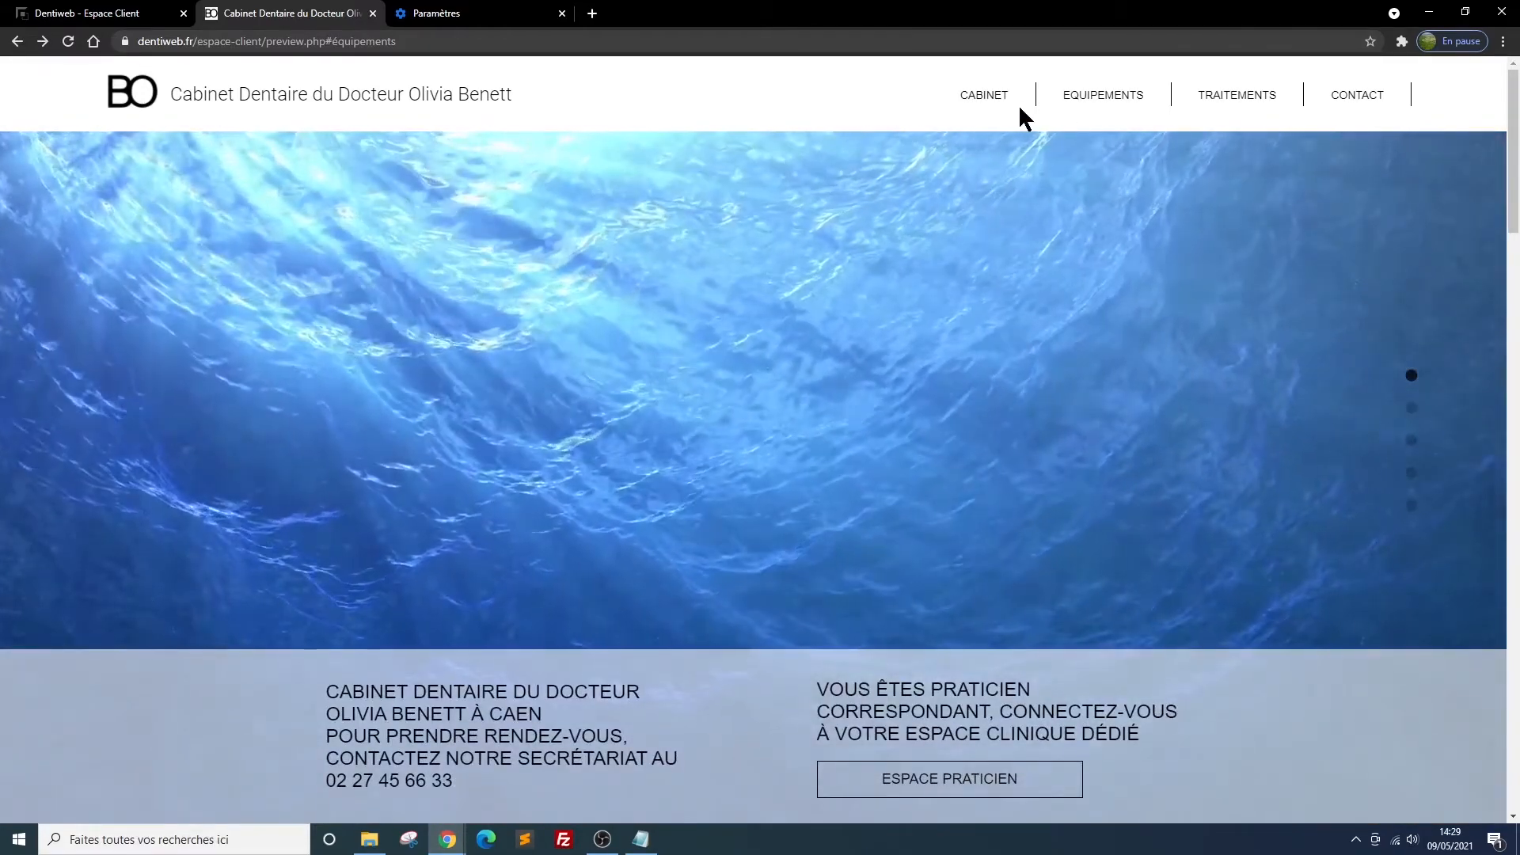
scroll(934, 404, "down", 3)
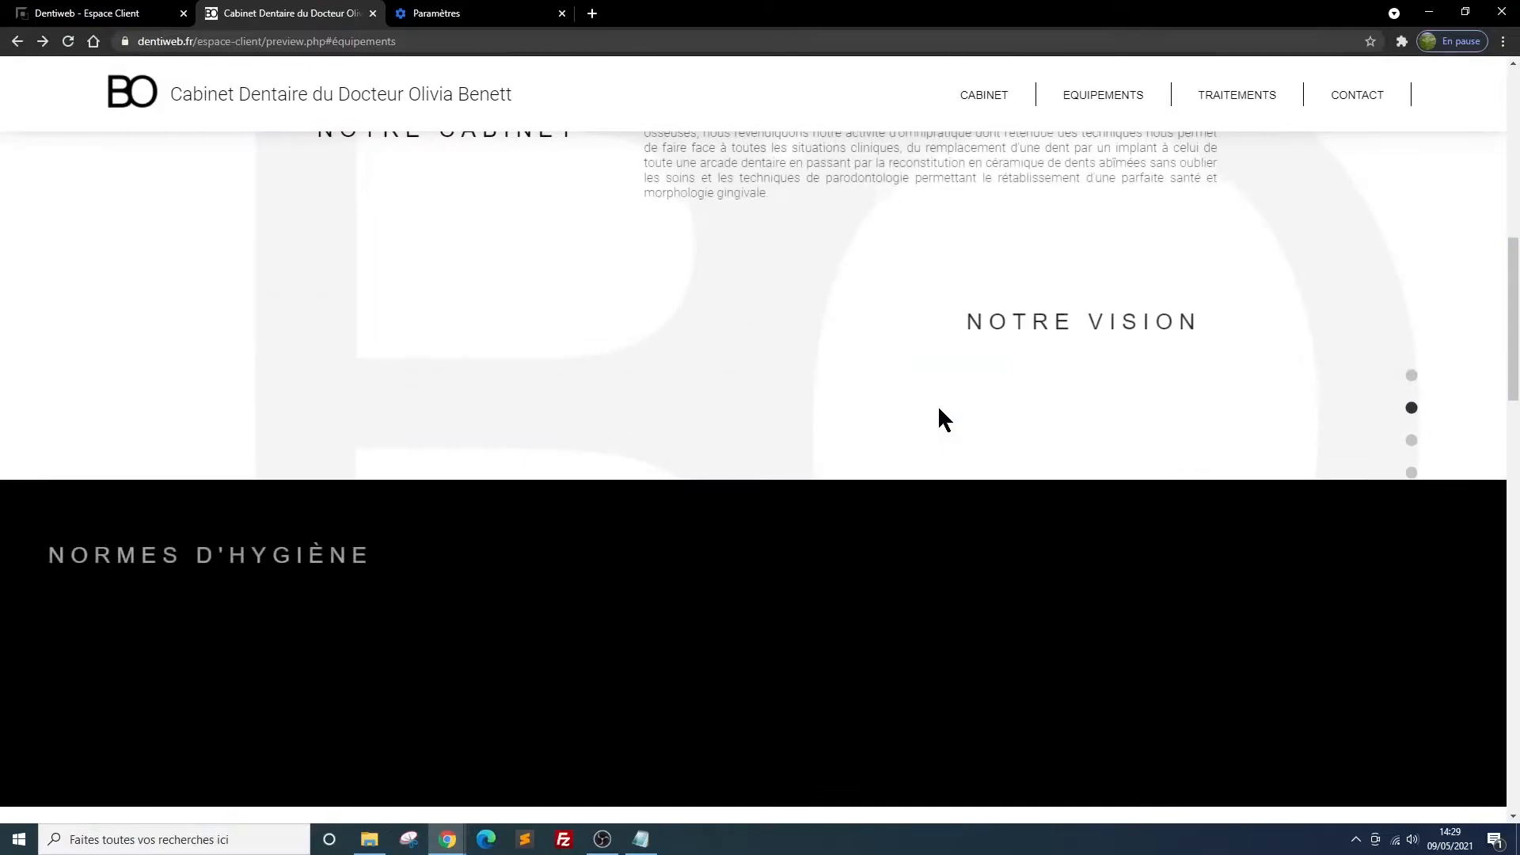
scroll(939, 408, "down", 8)
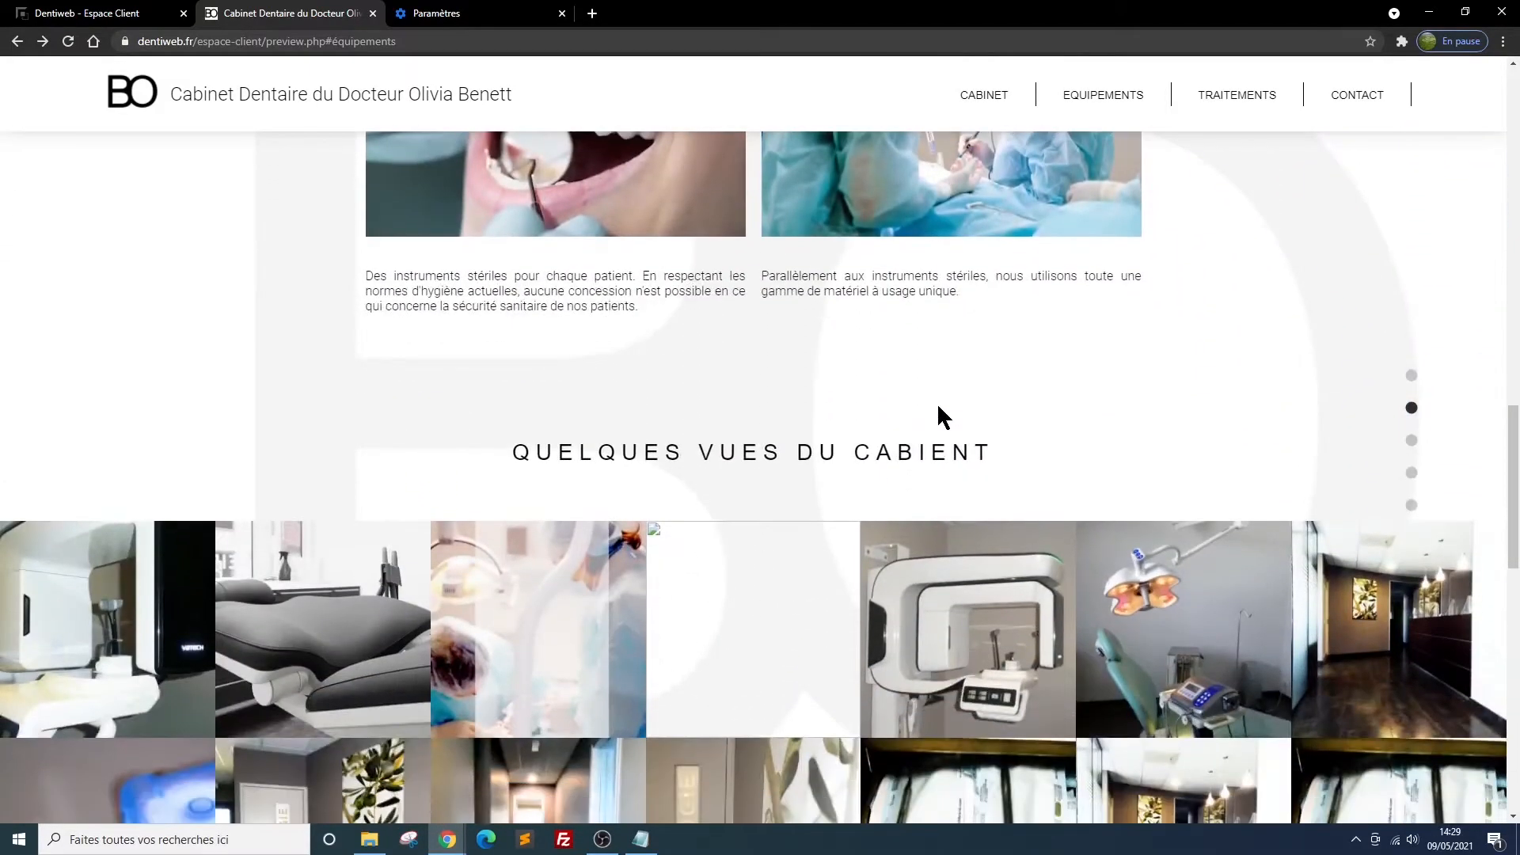
scroll(938, 407, "down", 10)
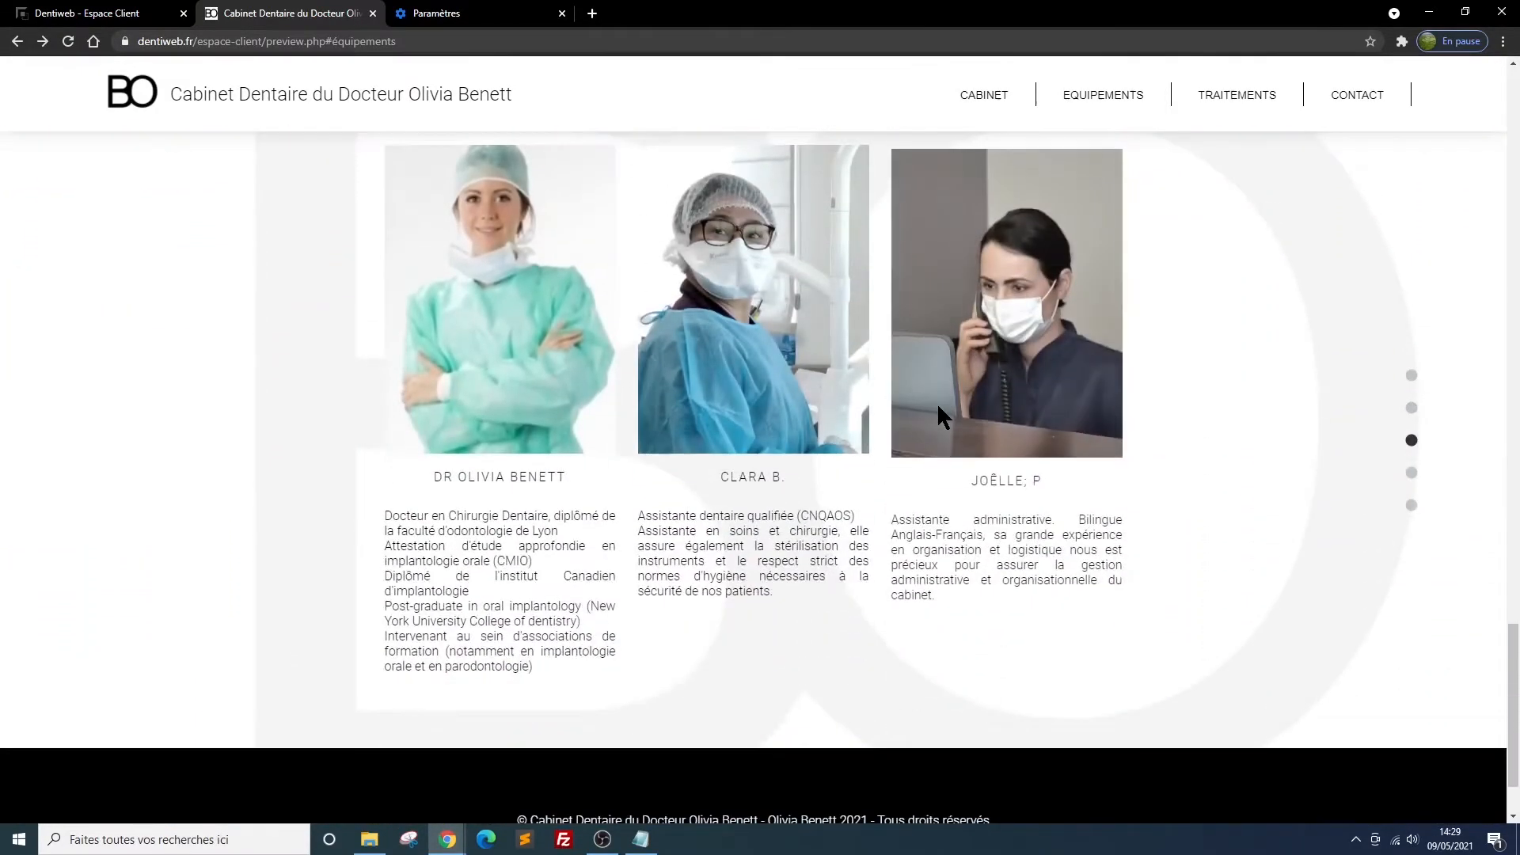
scroll(936, 404, "up", 10)
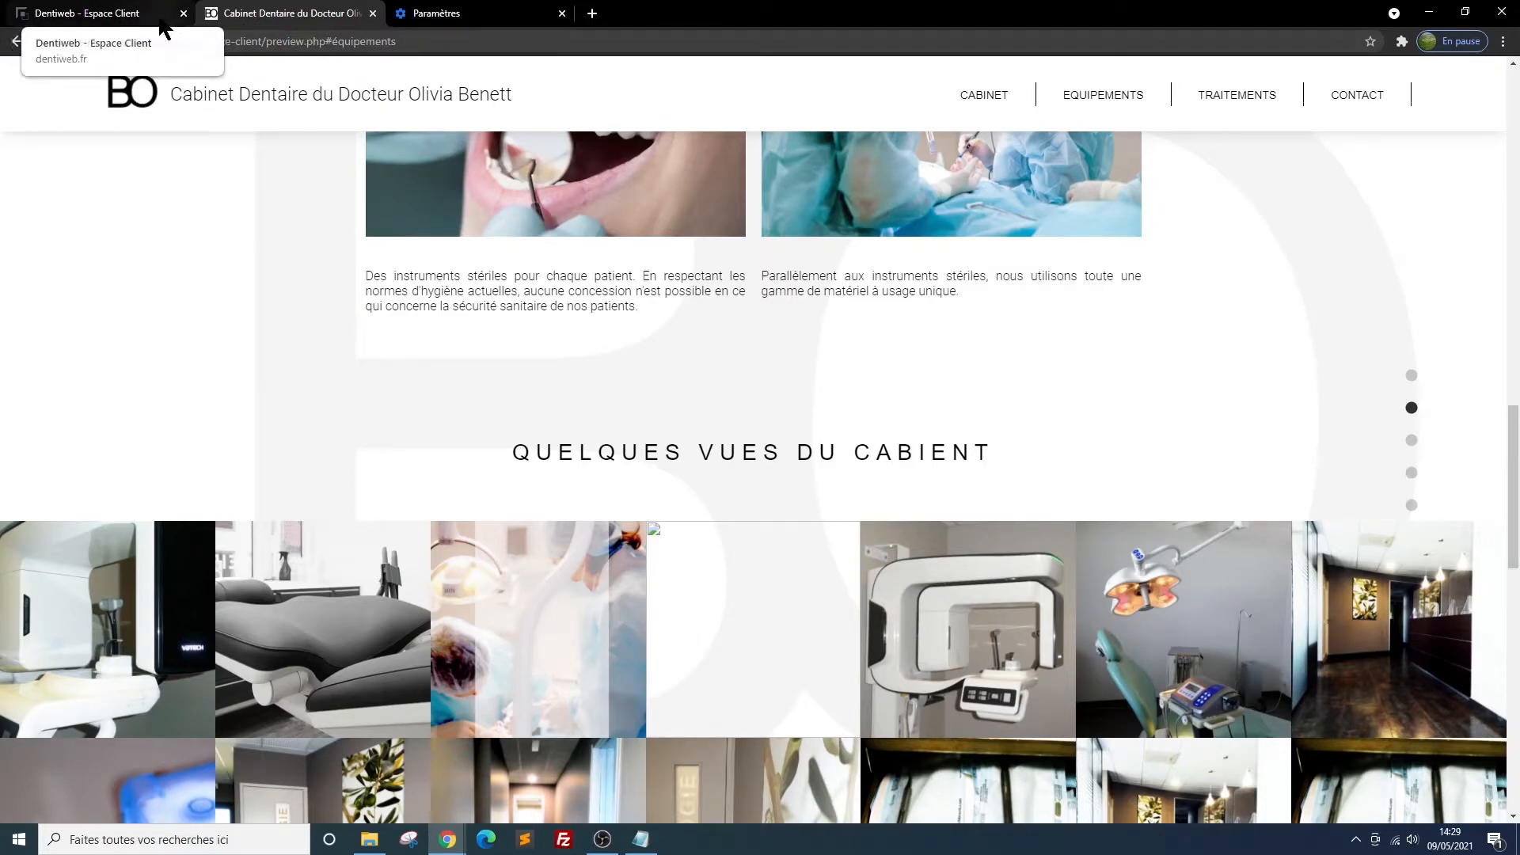
Return to the client area's page layout and add a Texte déroulant block to the empty Equipements section
left_click(111, 14)
scroll(748, 394, "up", 1)
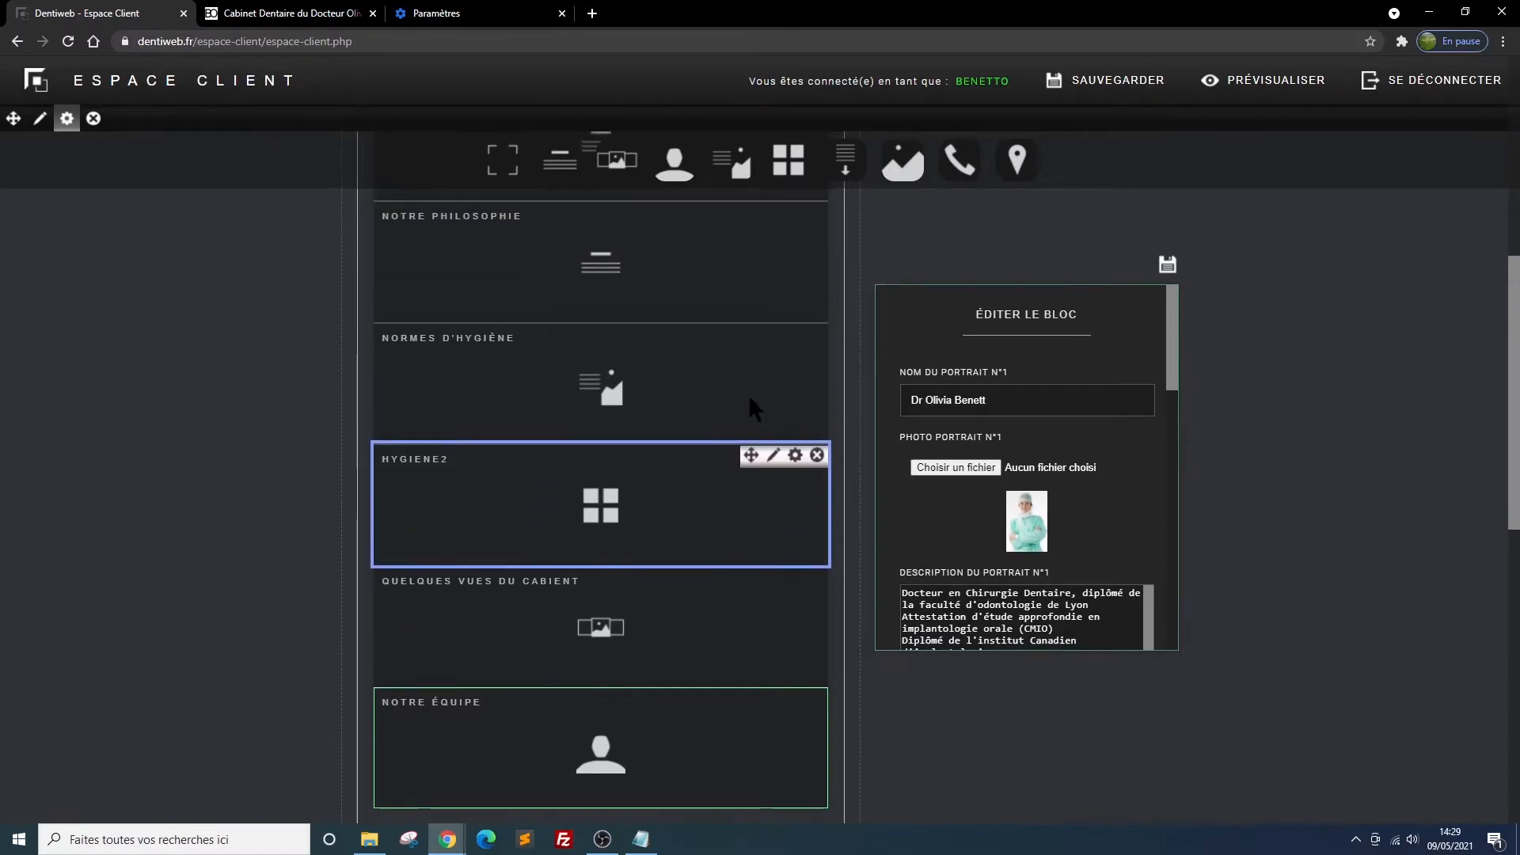
scroll(752, 400, "down", 6)
left_click(593, 427)
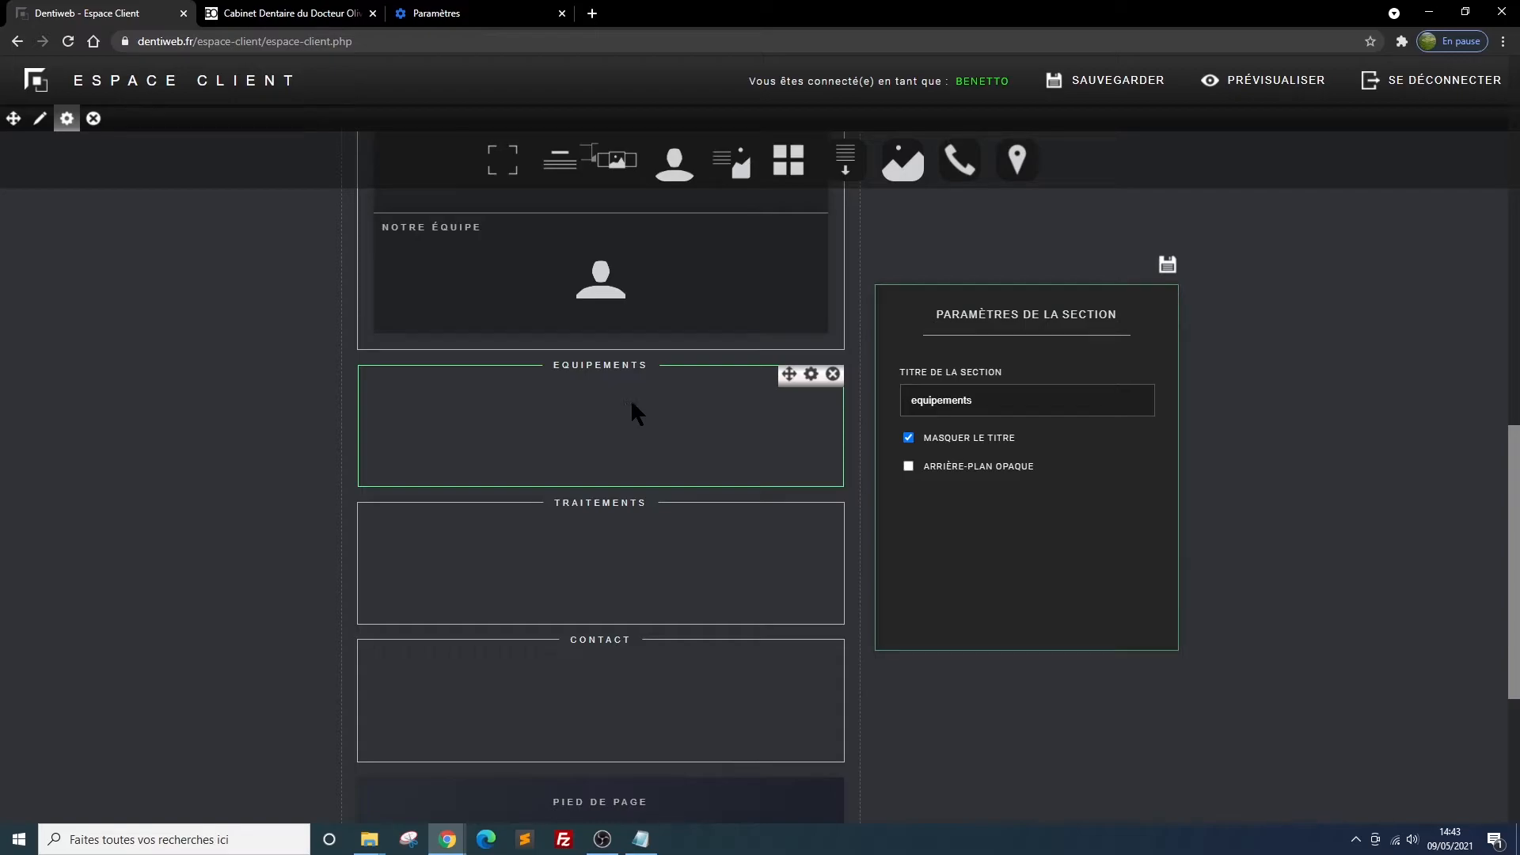
left_click(812, 377)
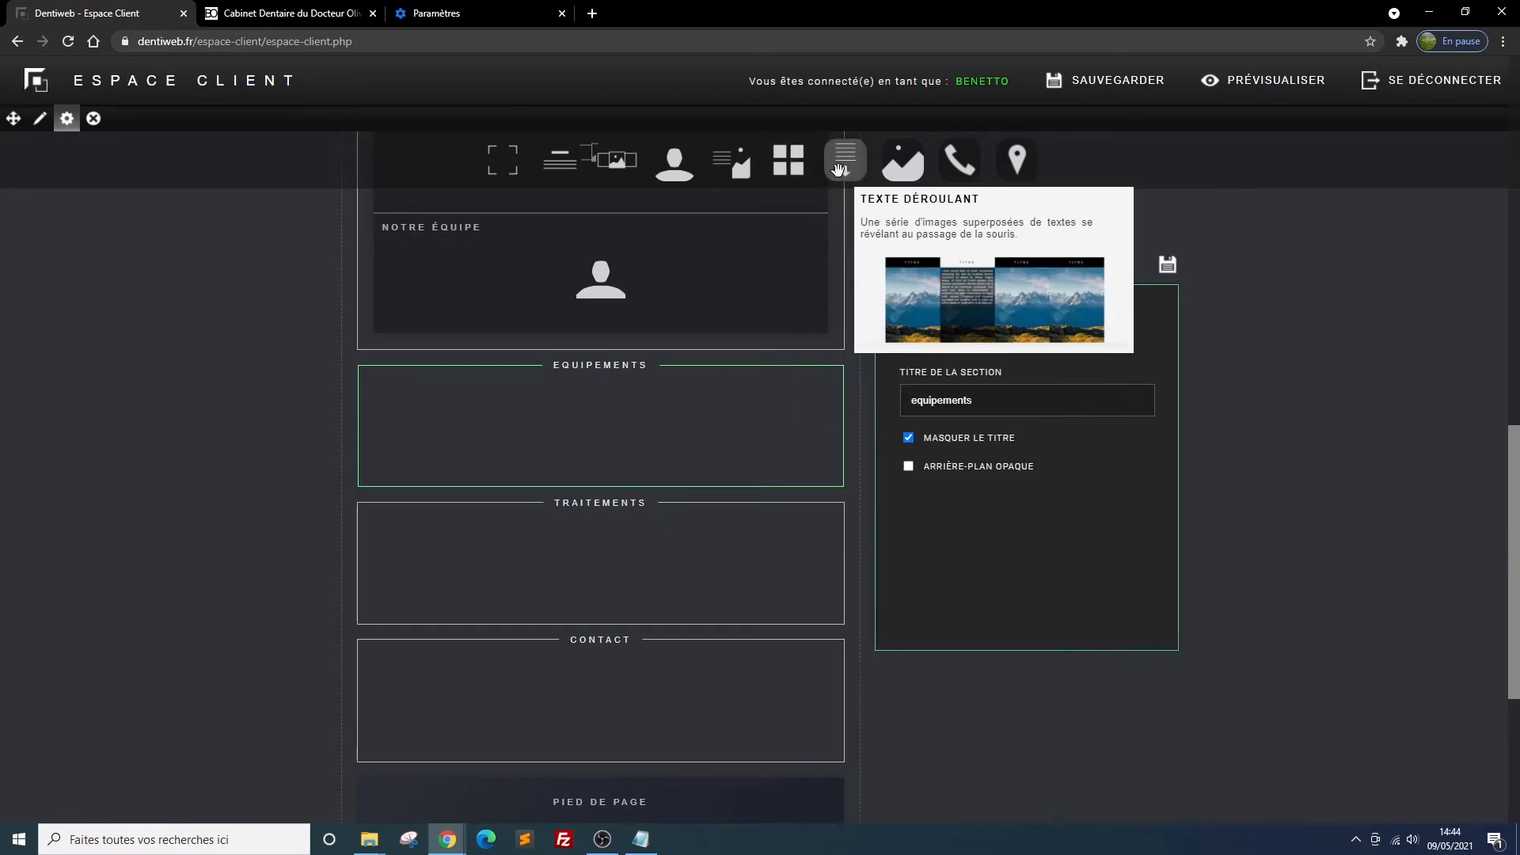
left_click_drag(846, 162, 620, 423)
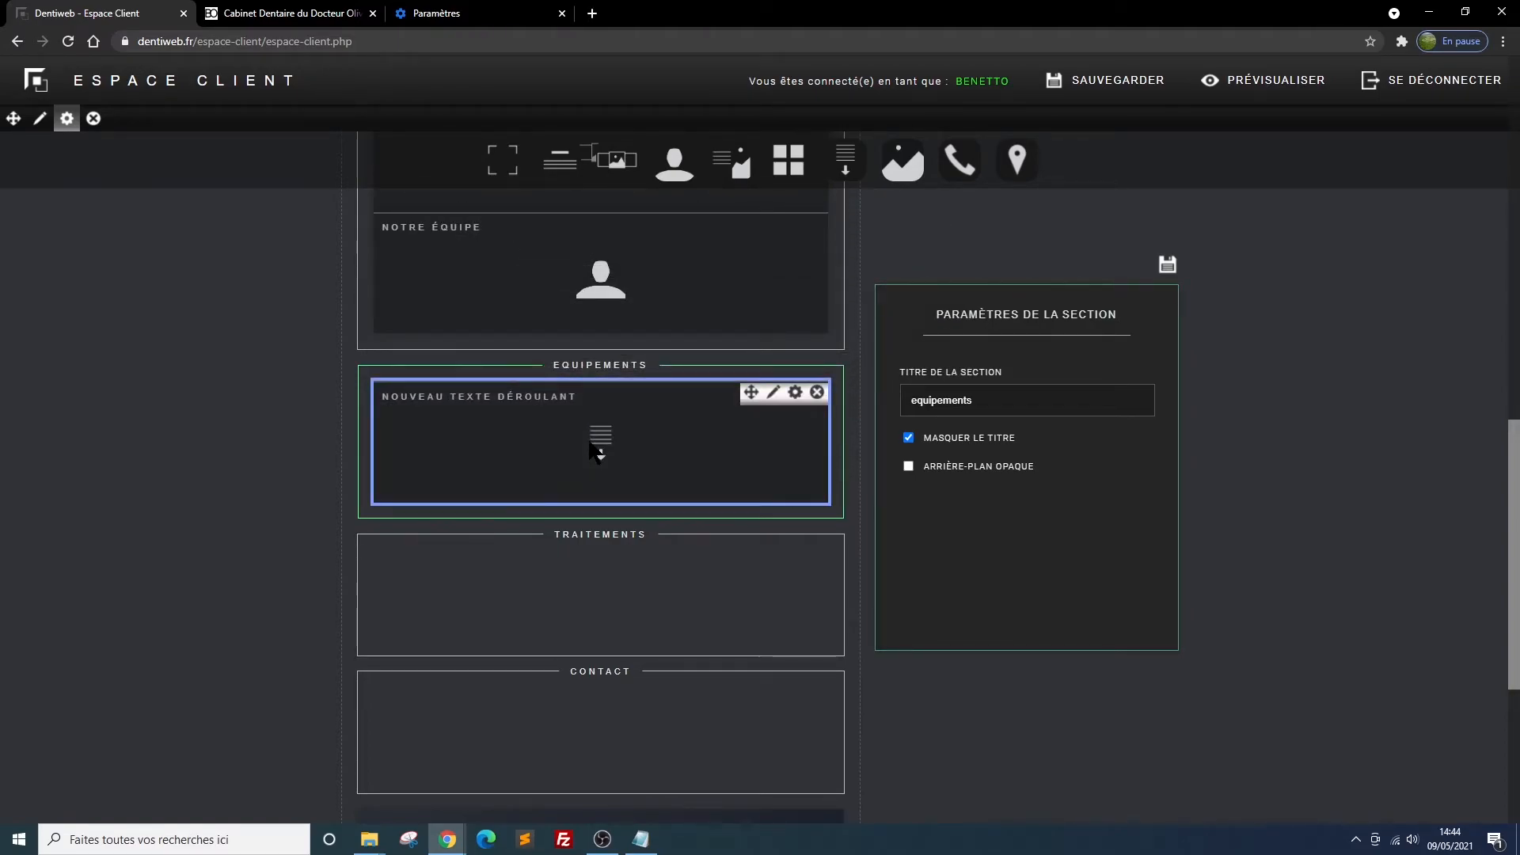
Title the new texte déroulant block "nos équipements", set the number of textes déroulants to 4, and save its settings
left_click(796, 394)
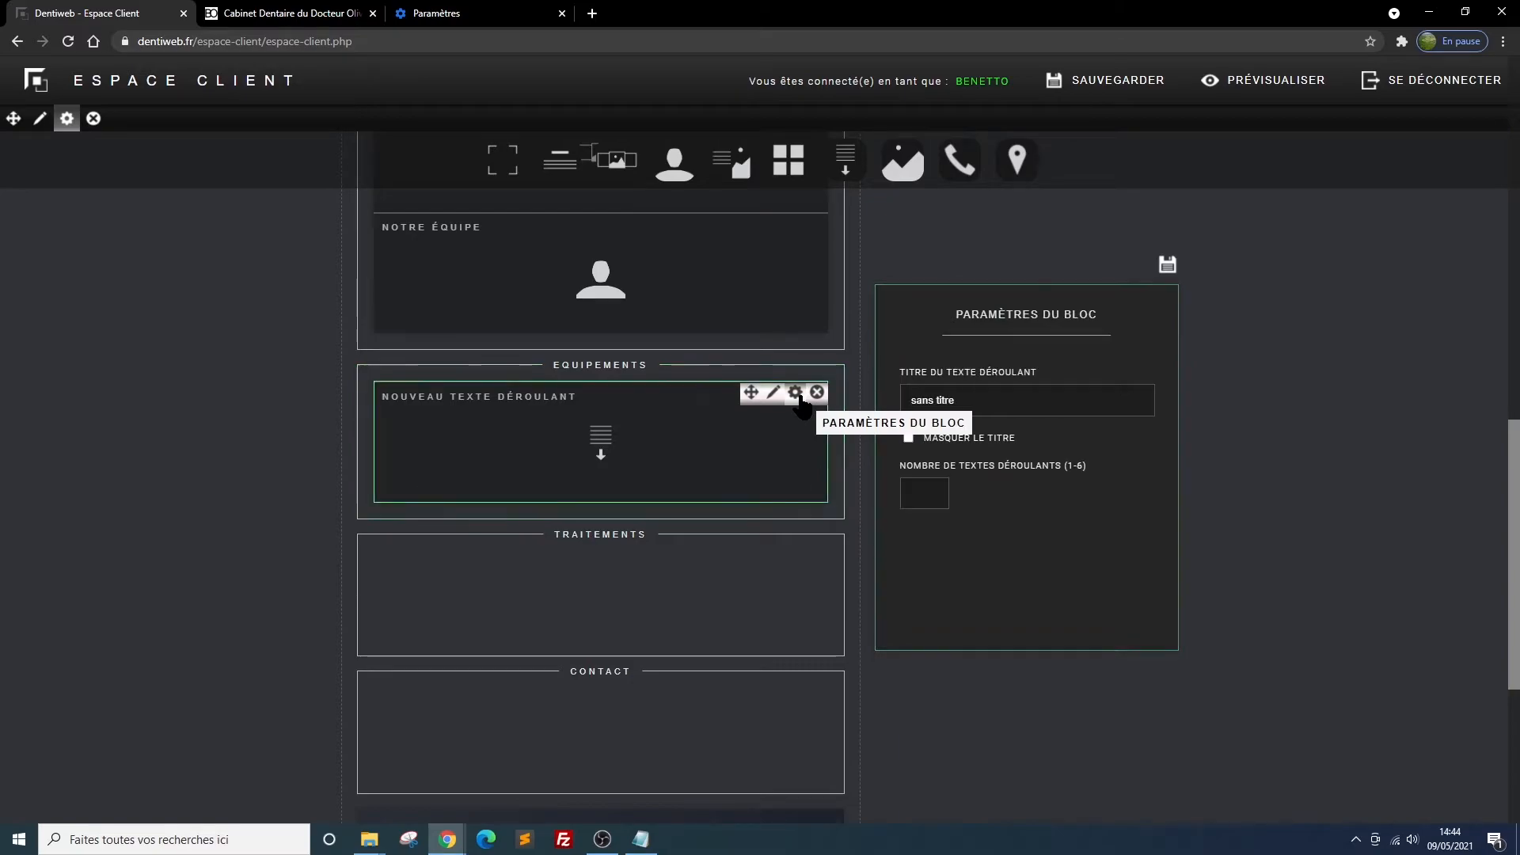
left_click(972, 402)
left_click_drag(972, 402, 890, 412)
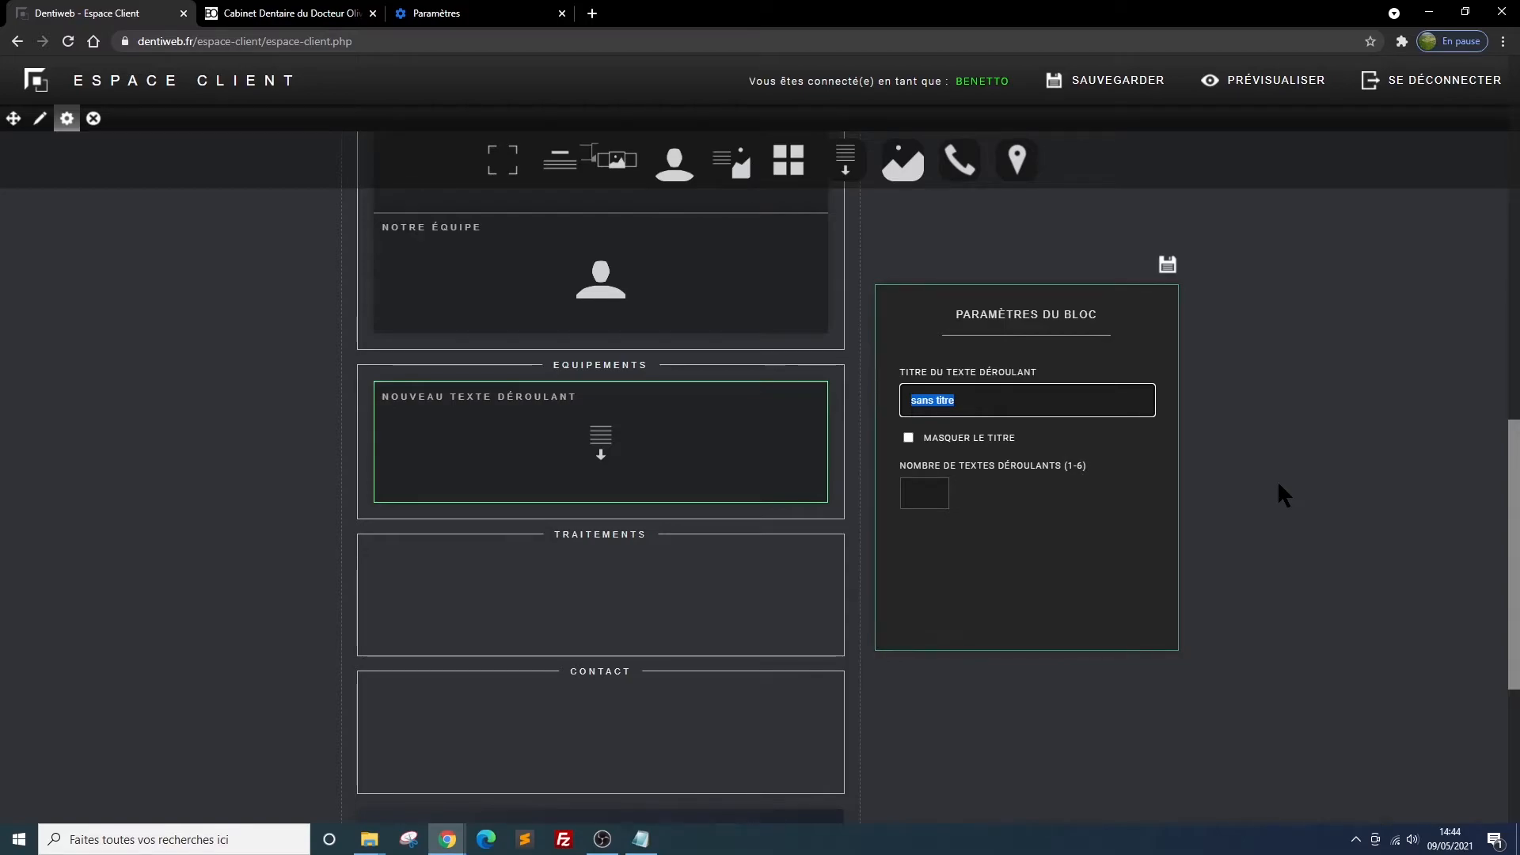
type("nos ")
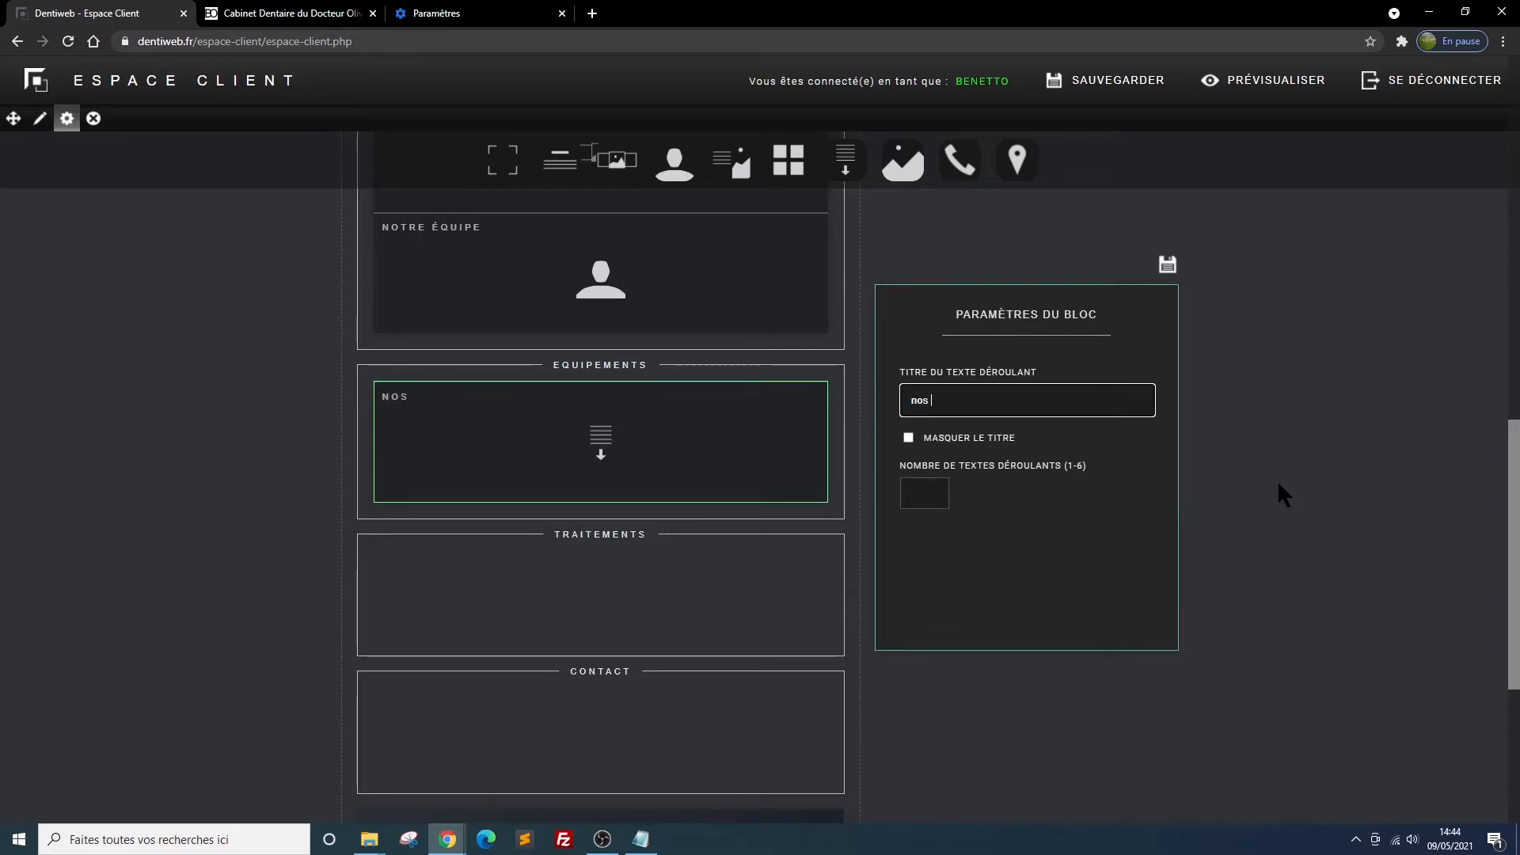
type("équi")
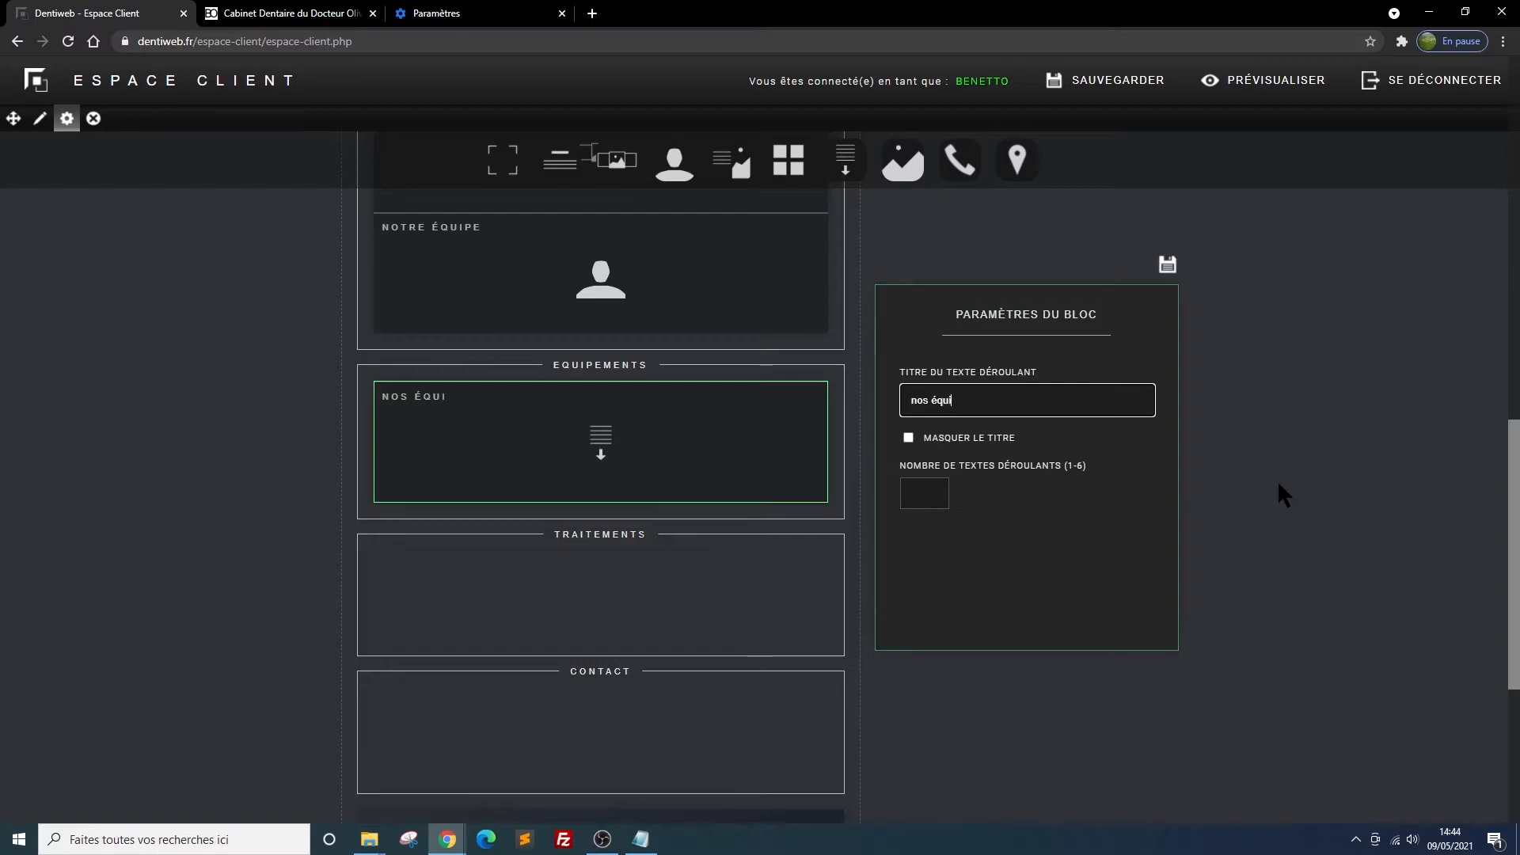
type("pements")
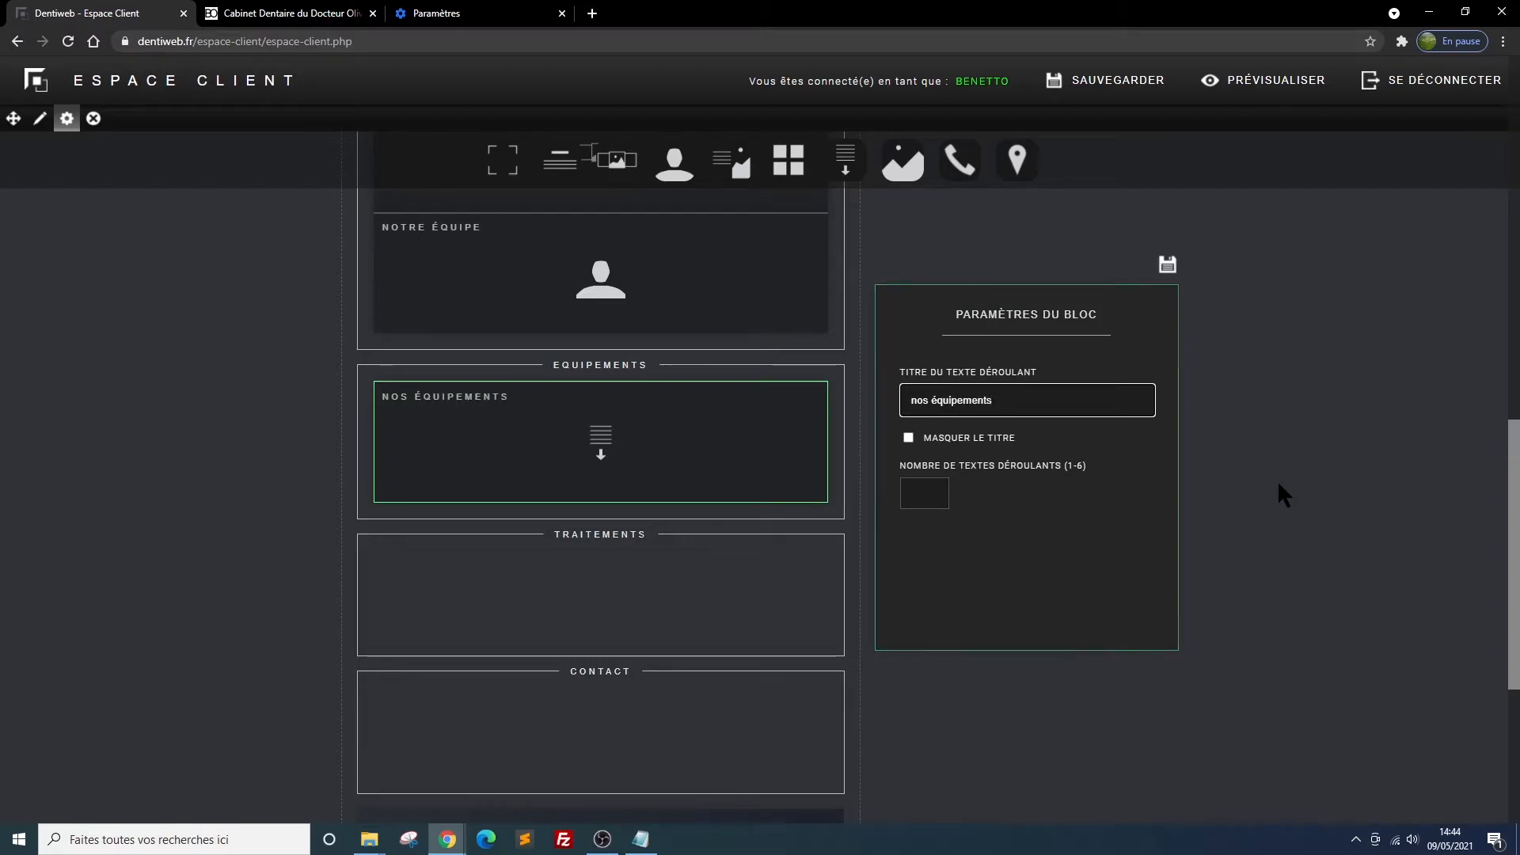
left_click(932, 490)
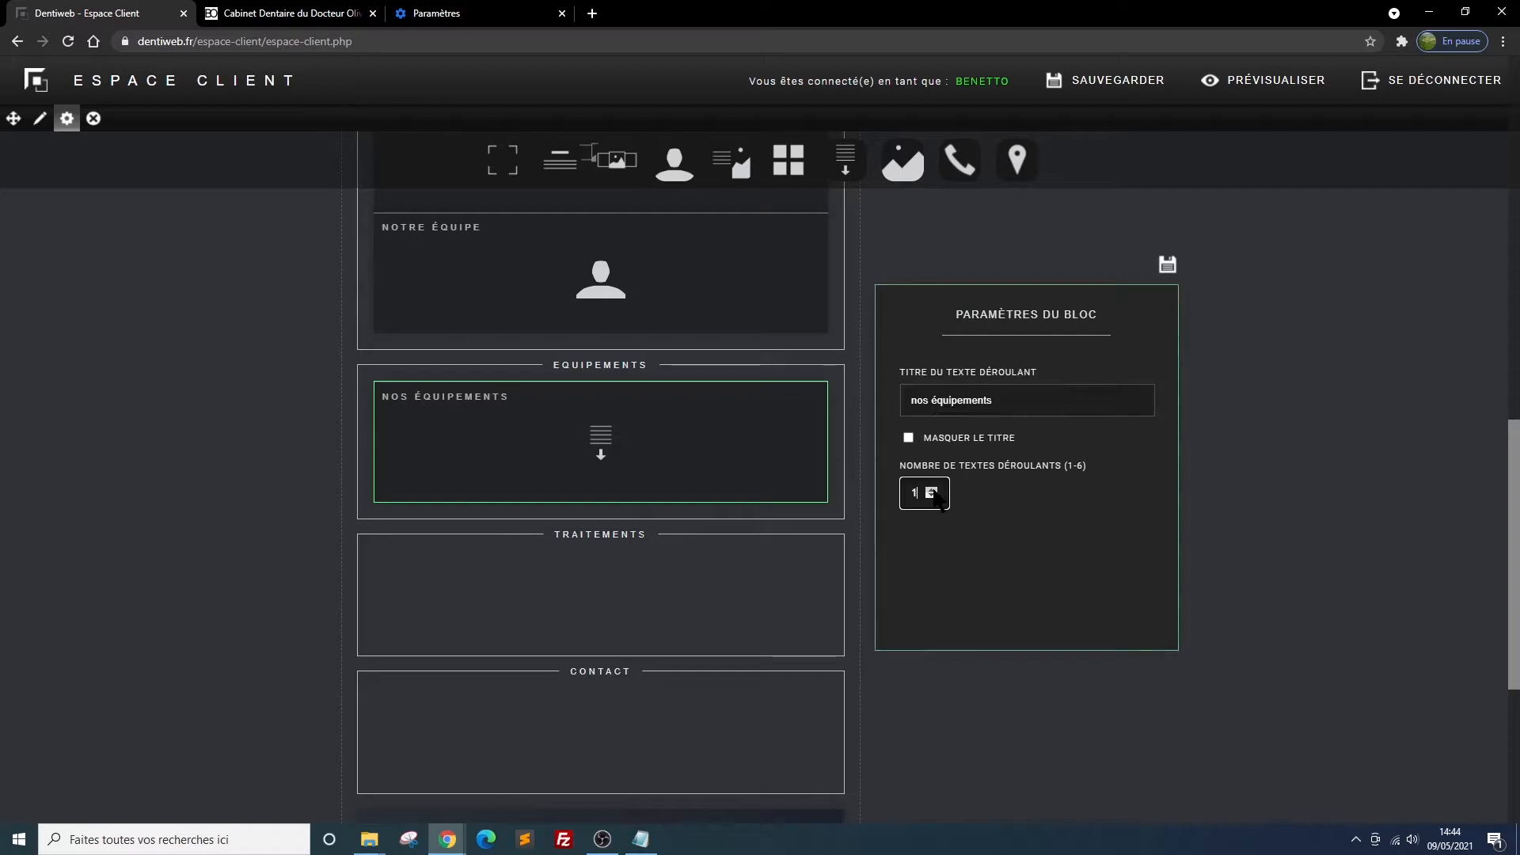
left_click(932, 491)
left_click(933, 490)
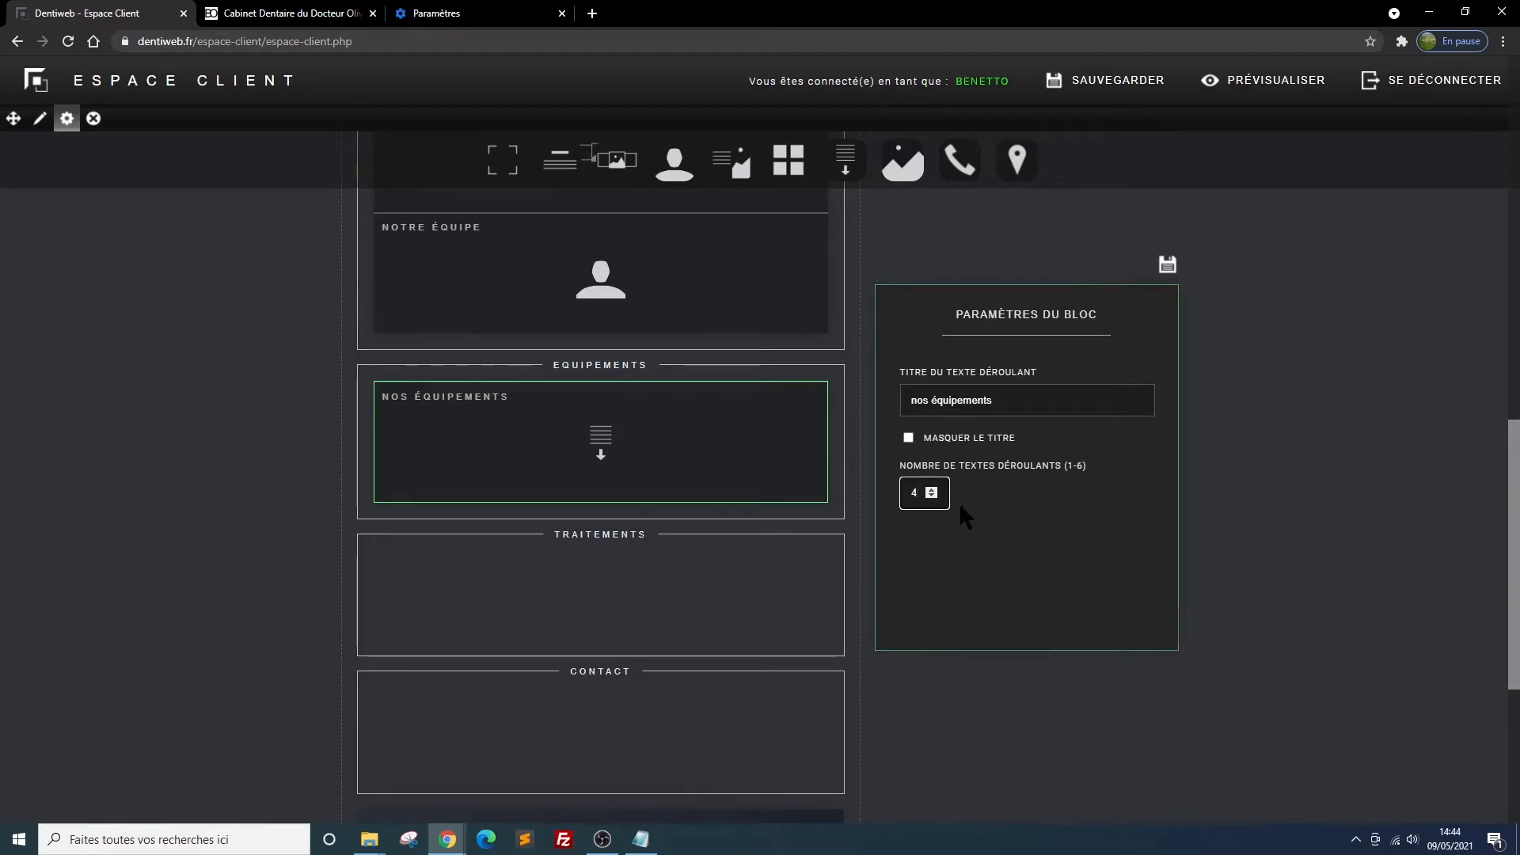
mouse_move(780, 441)
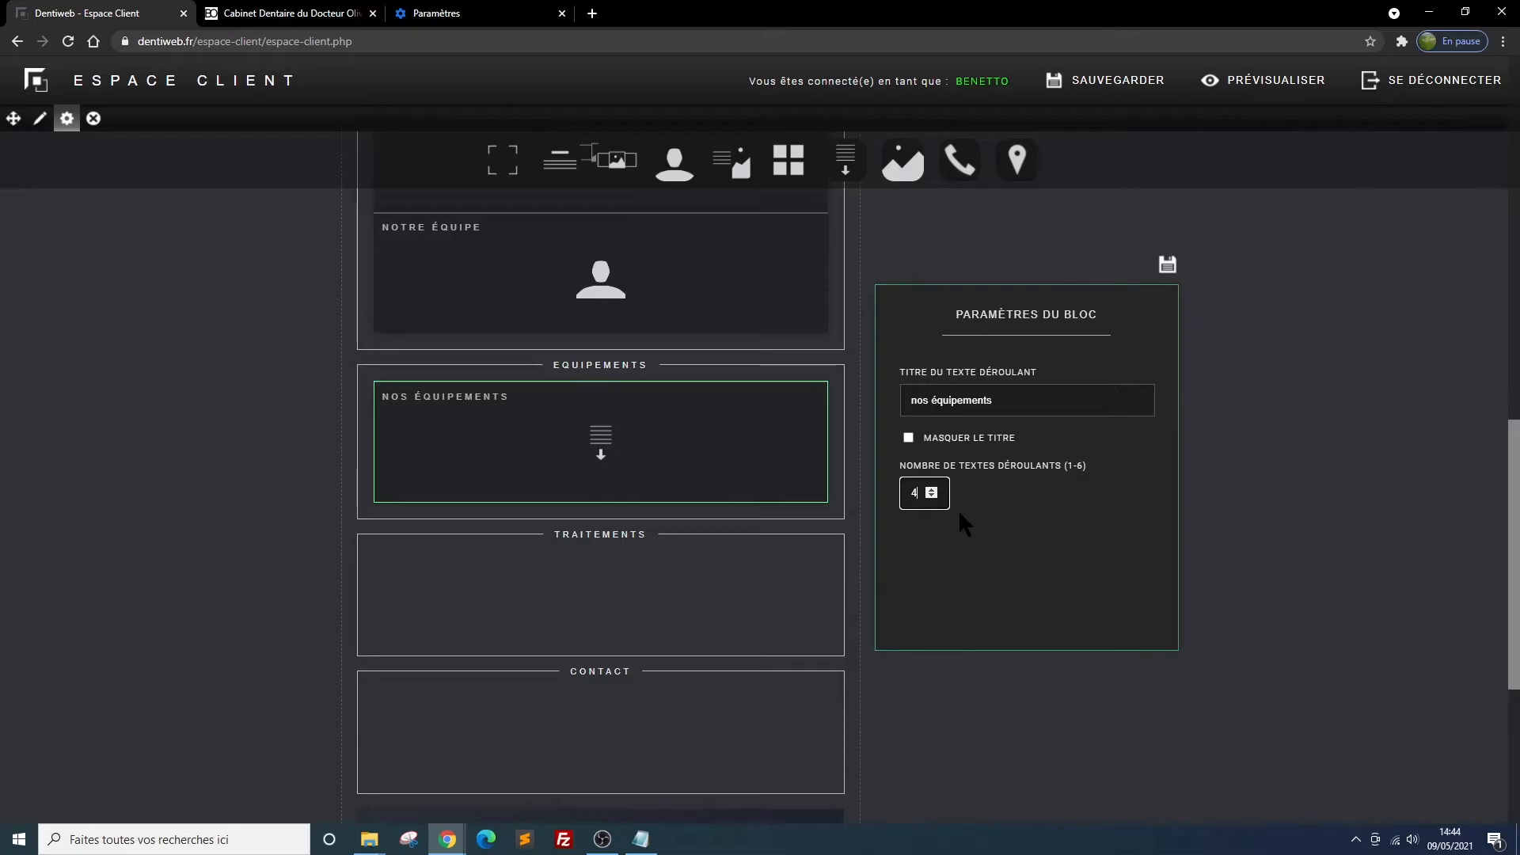
left_click(1166, 267)
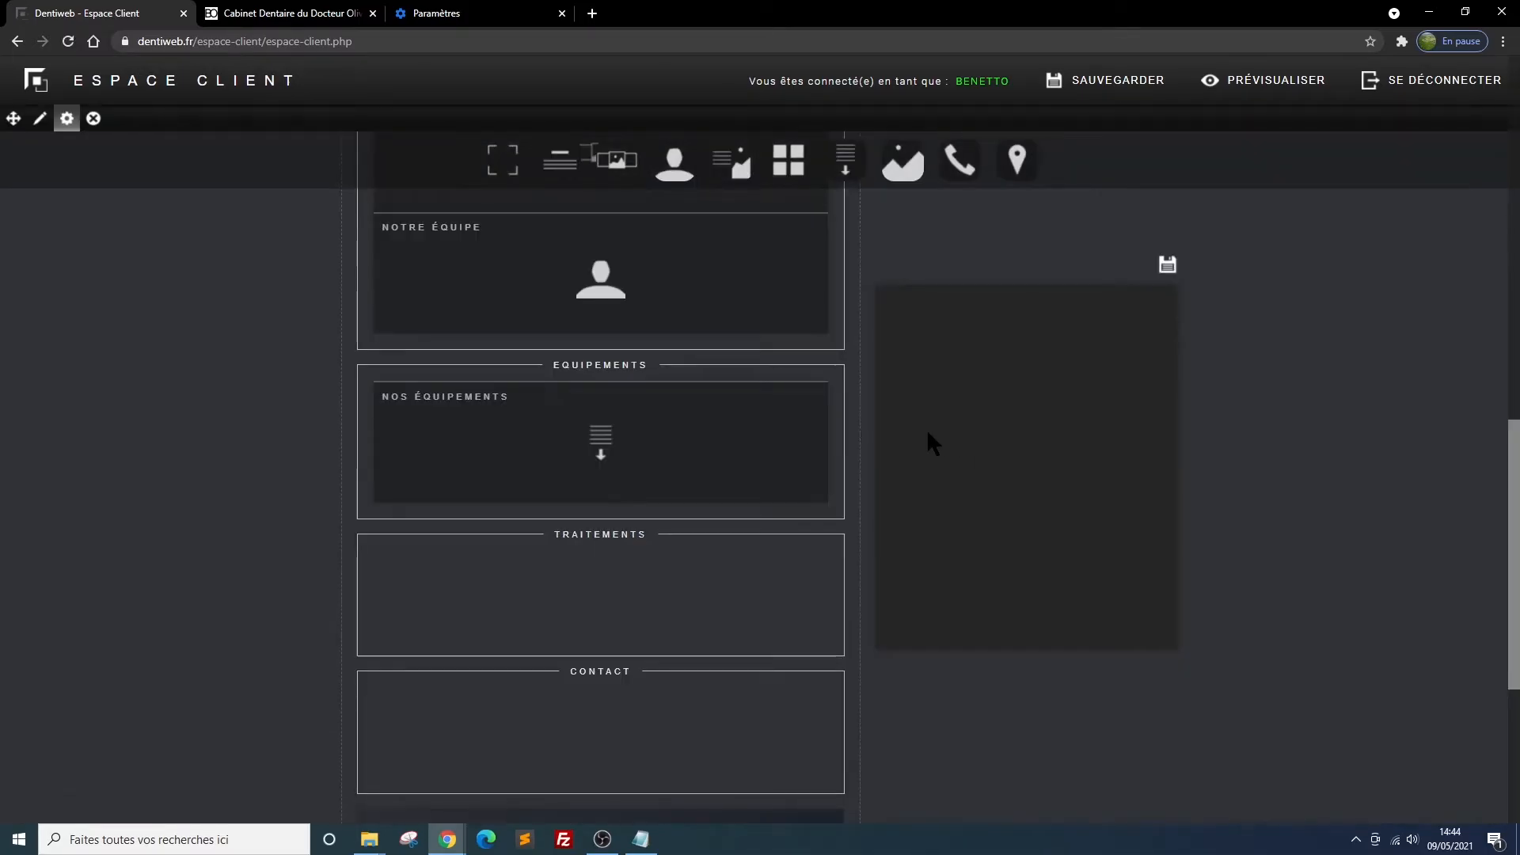
Refresh the site preview and go to its Equipements section to check the new block
mouse_move(587, 433)
left_click(250, 14)
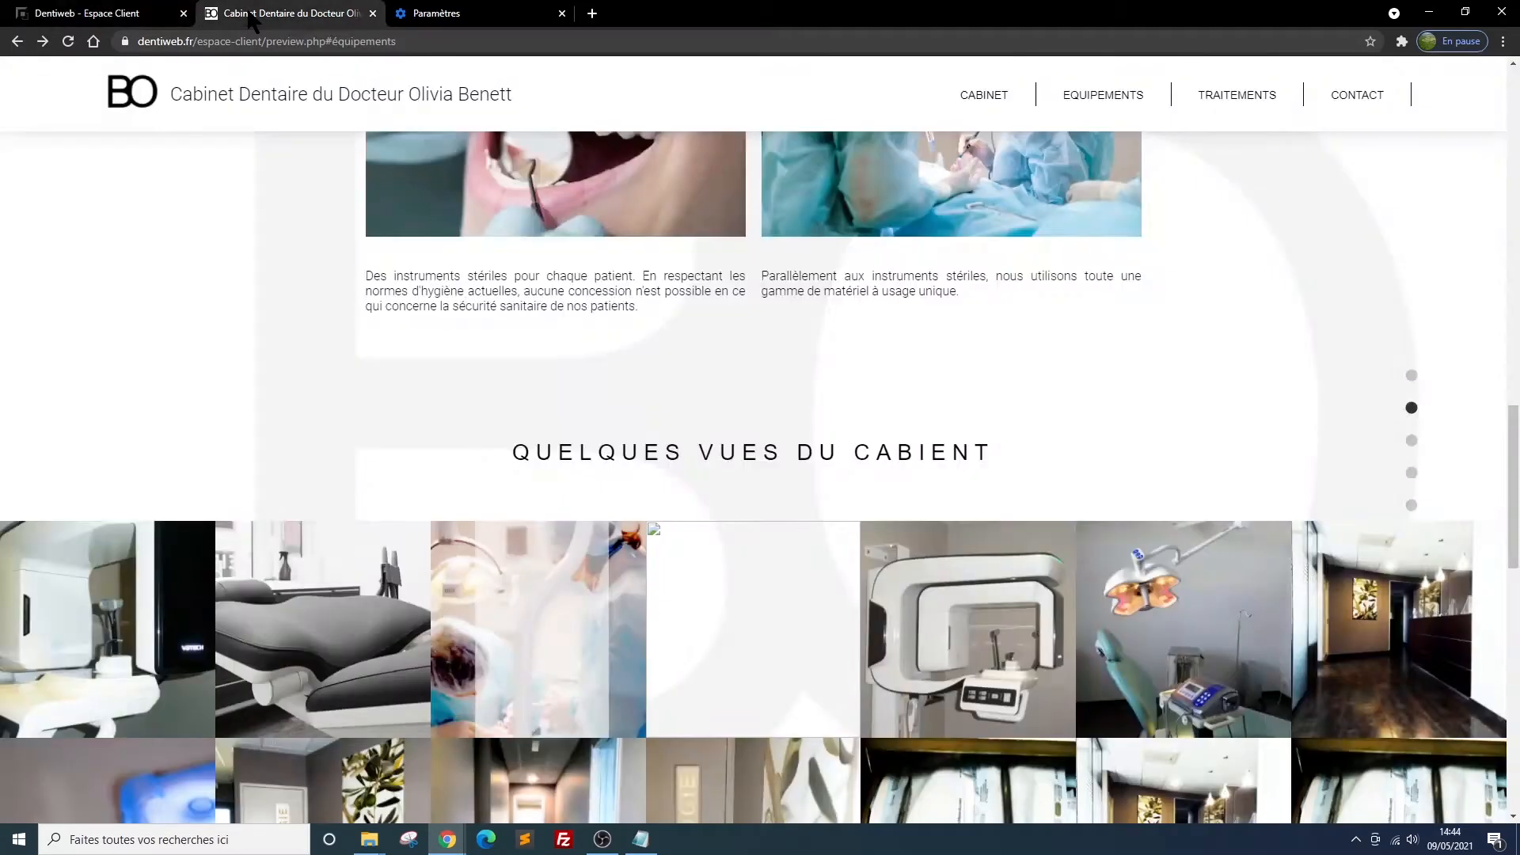
left_click(67, 41)
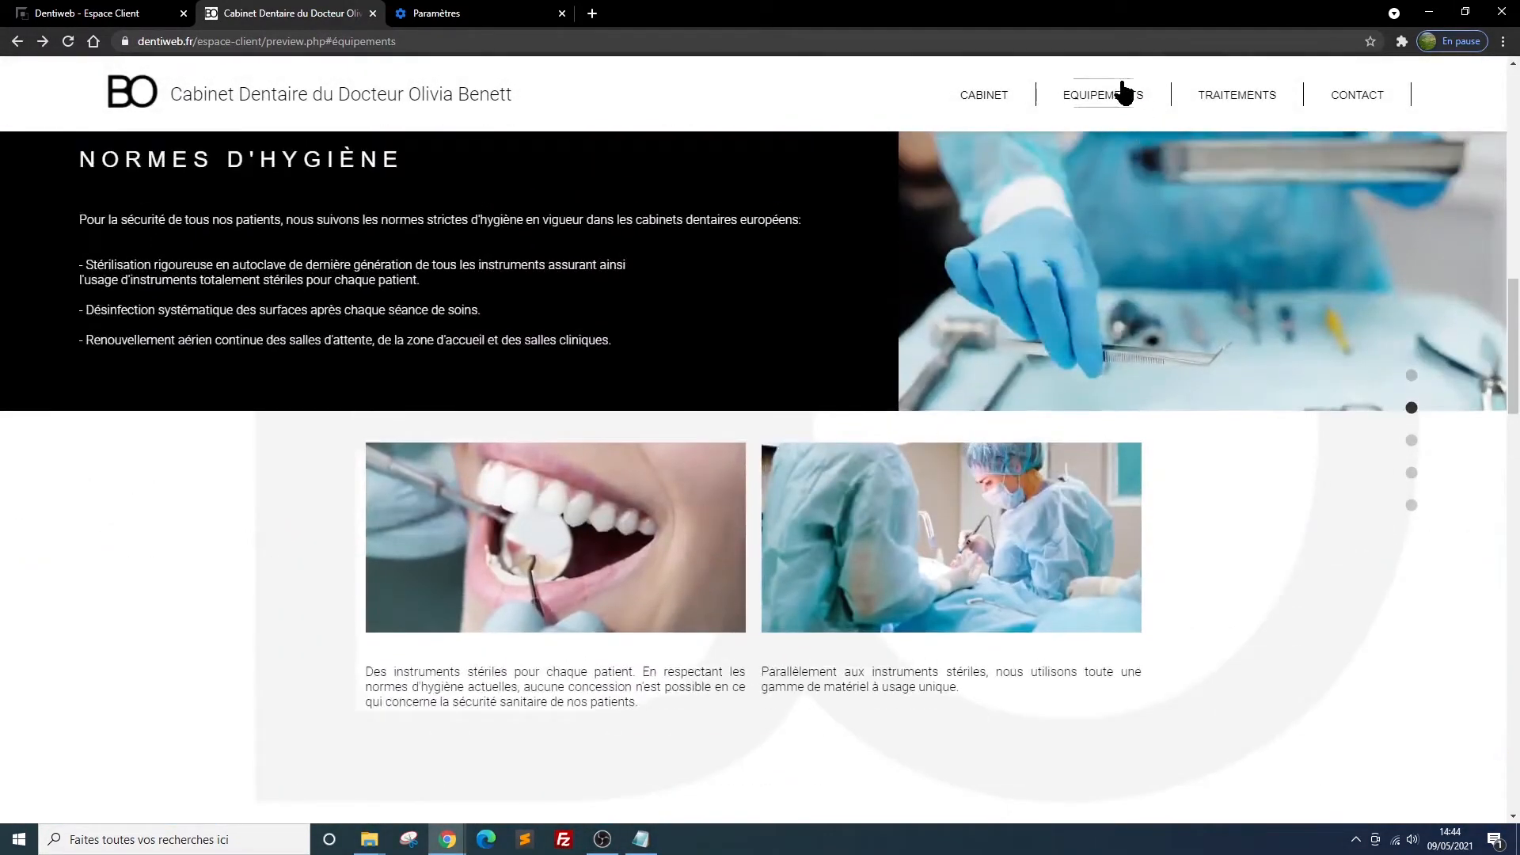
left_click(1100, 97)
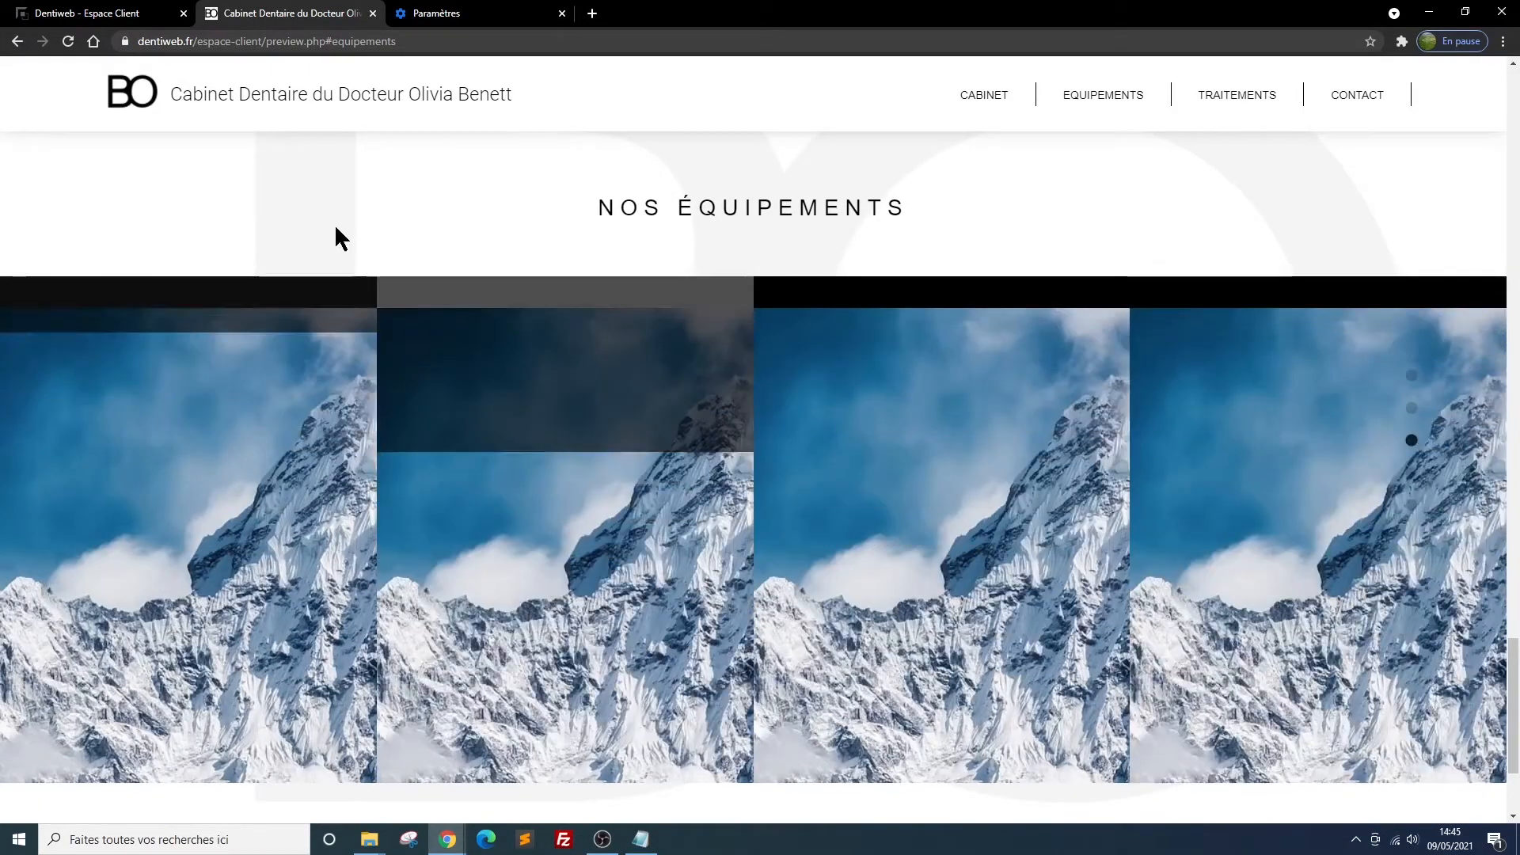
Back in the client area, edit the Nos équipements block's content and title texte déroulant 1 "Radiologie 3D"
key("ctrl+shift+Tab")
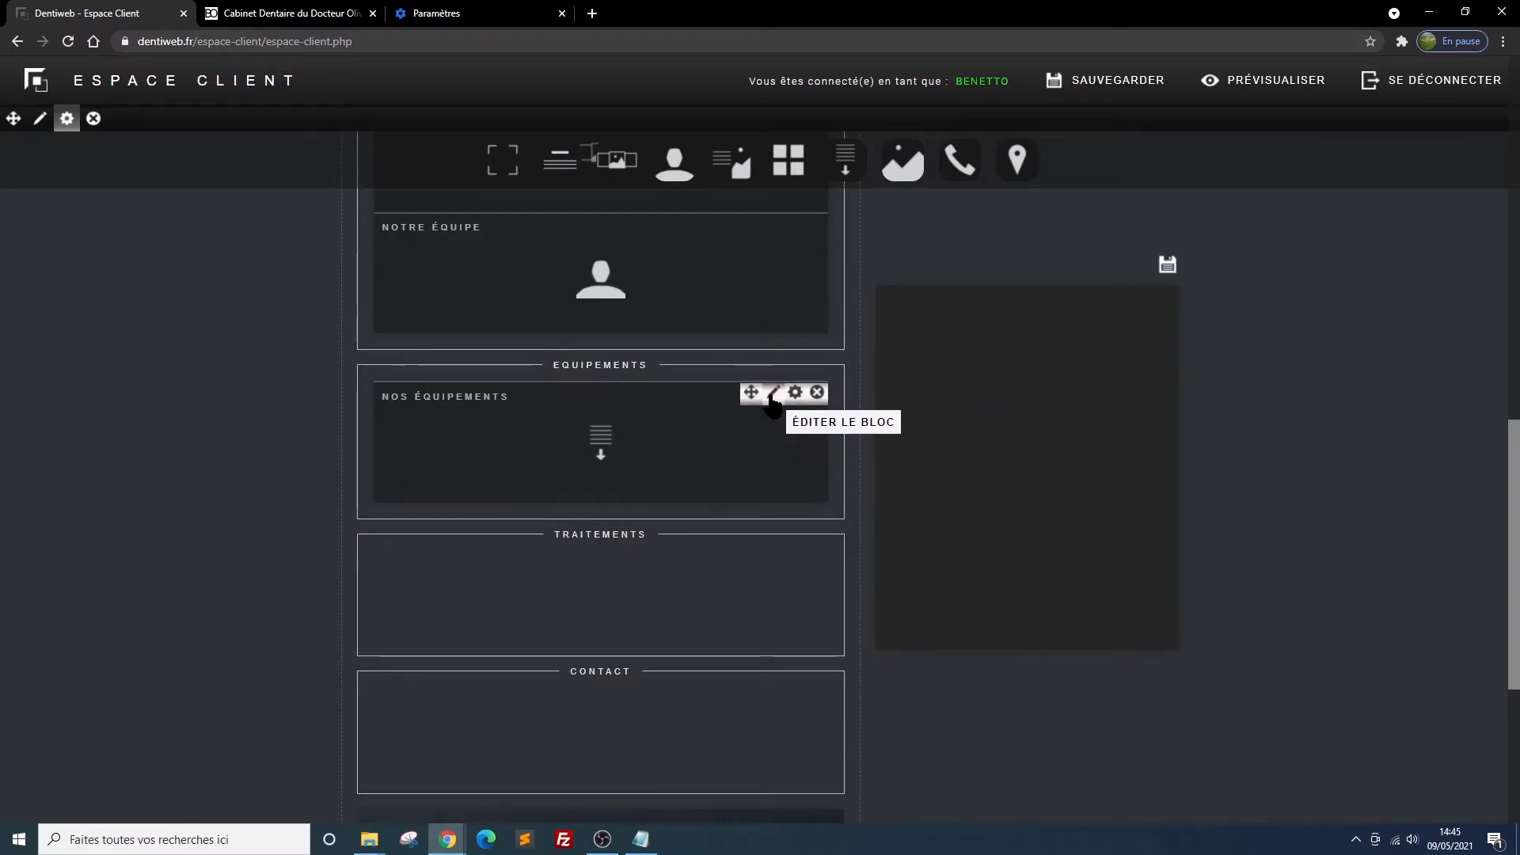
left_click(773, 392)
left_click(1065, 401)
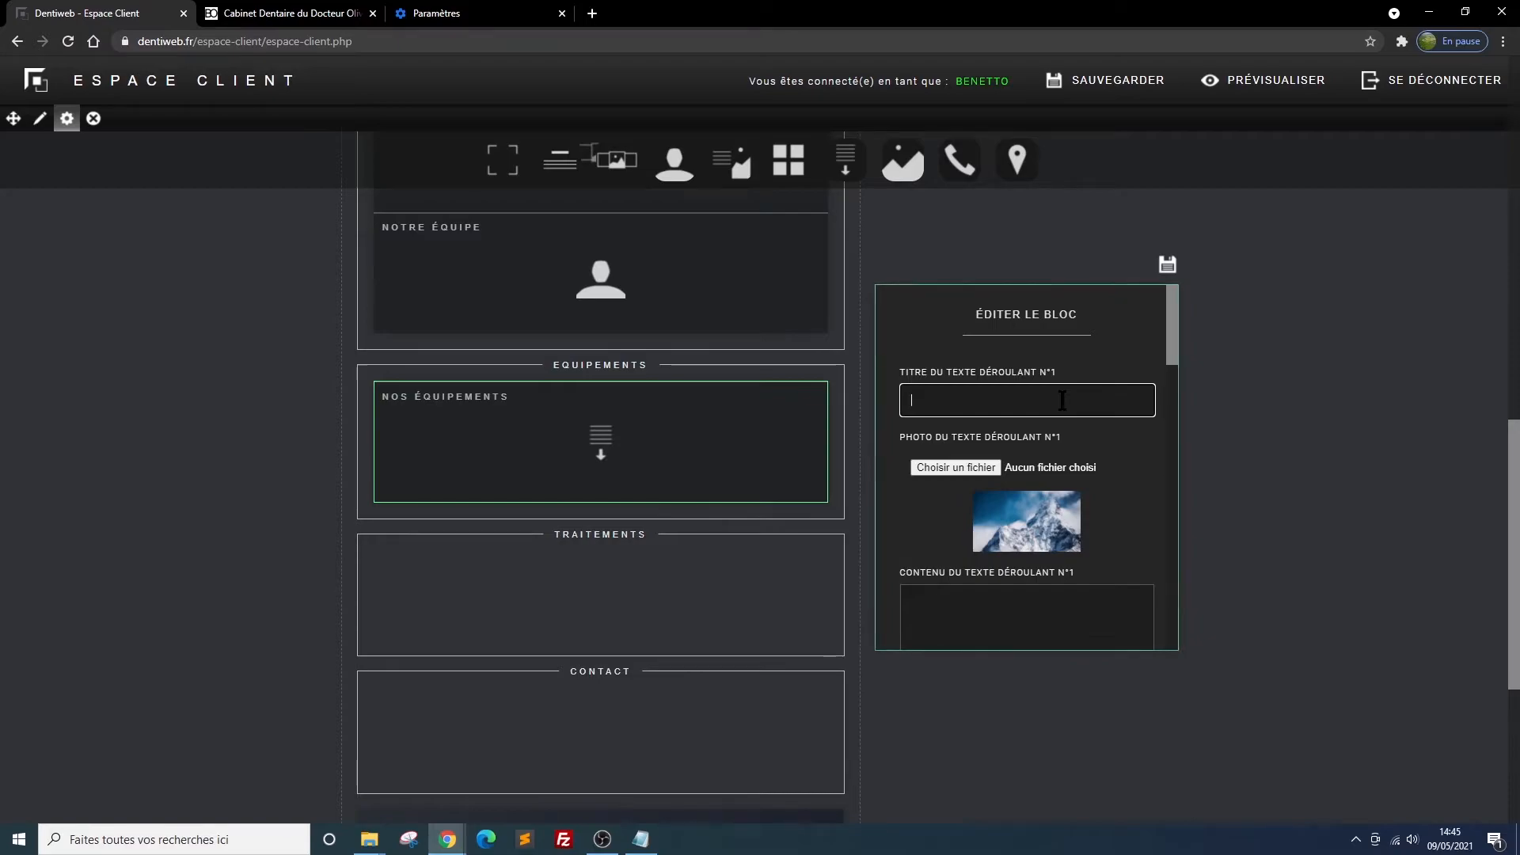
type("Radiologie 3D")
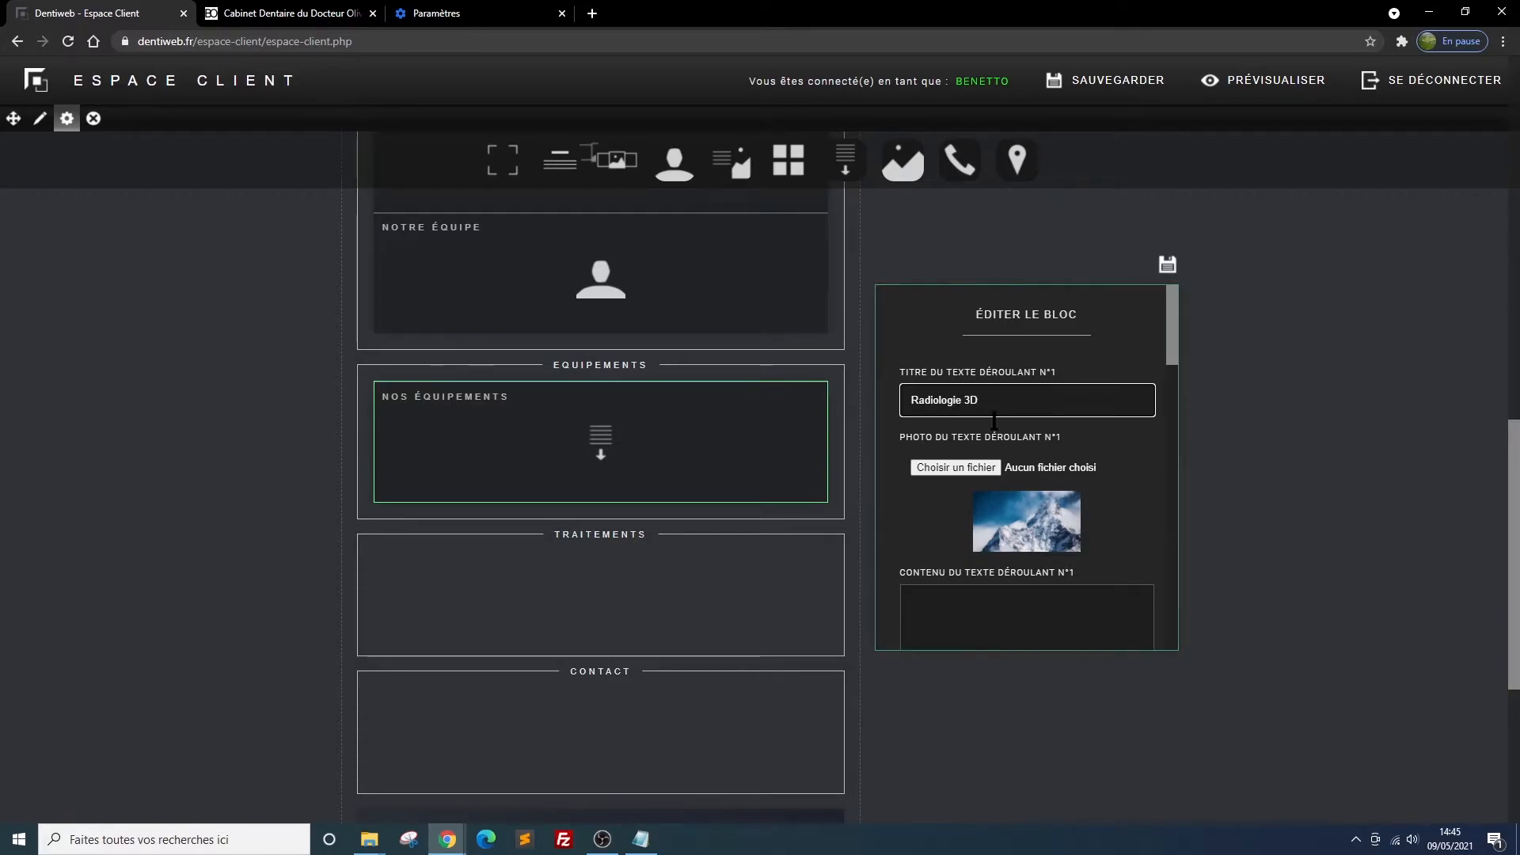
Choose pano NB.png from the equipements folder as the photo of texte déroulant 1
left_click(955, 467)
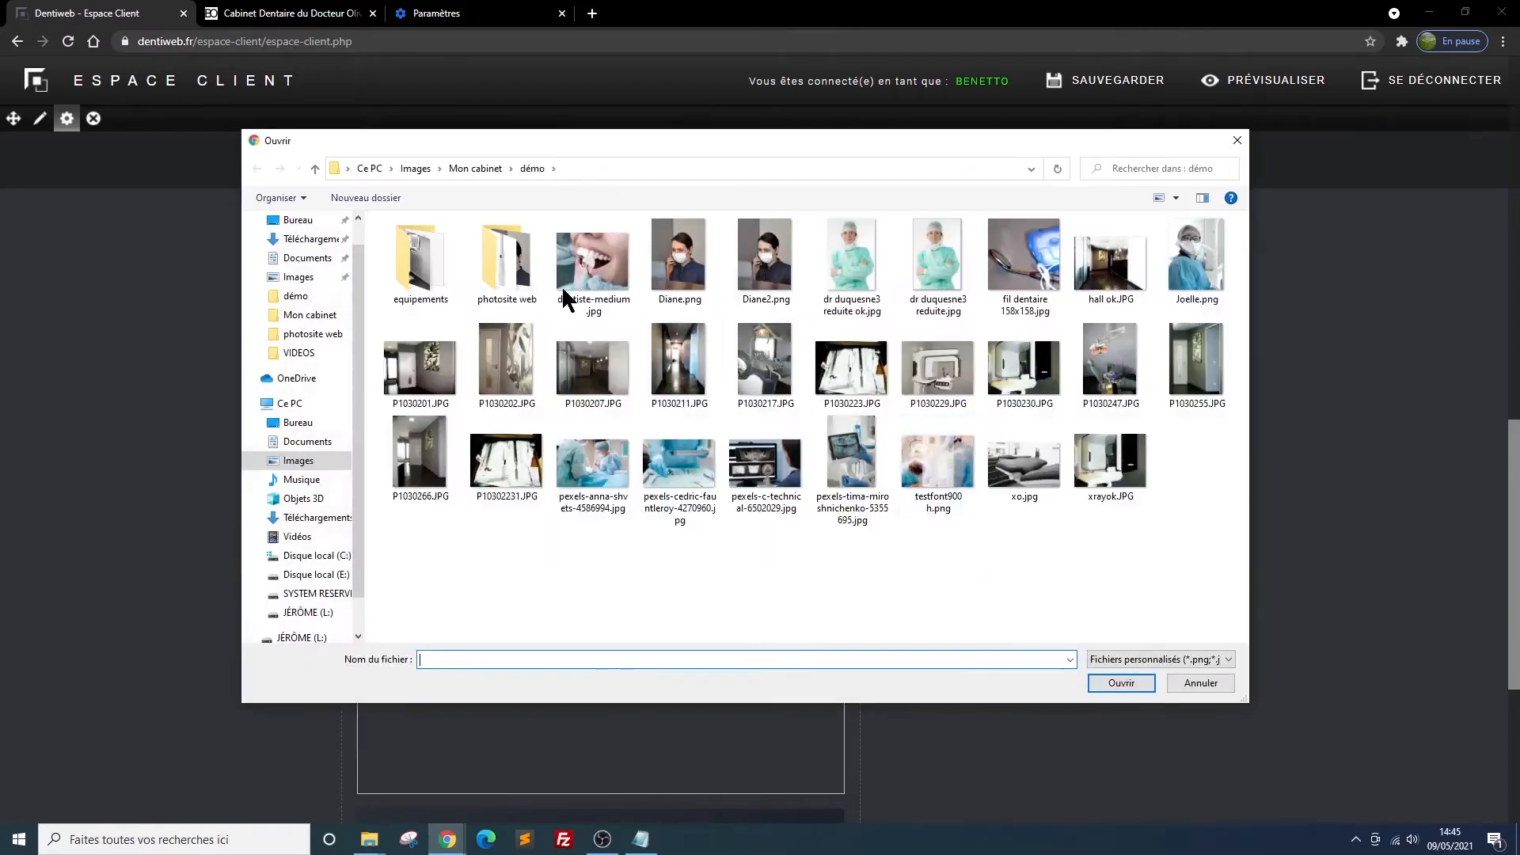
double_click(405, 249)
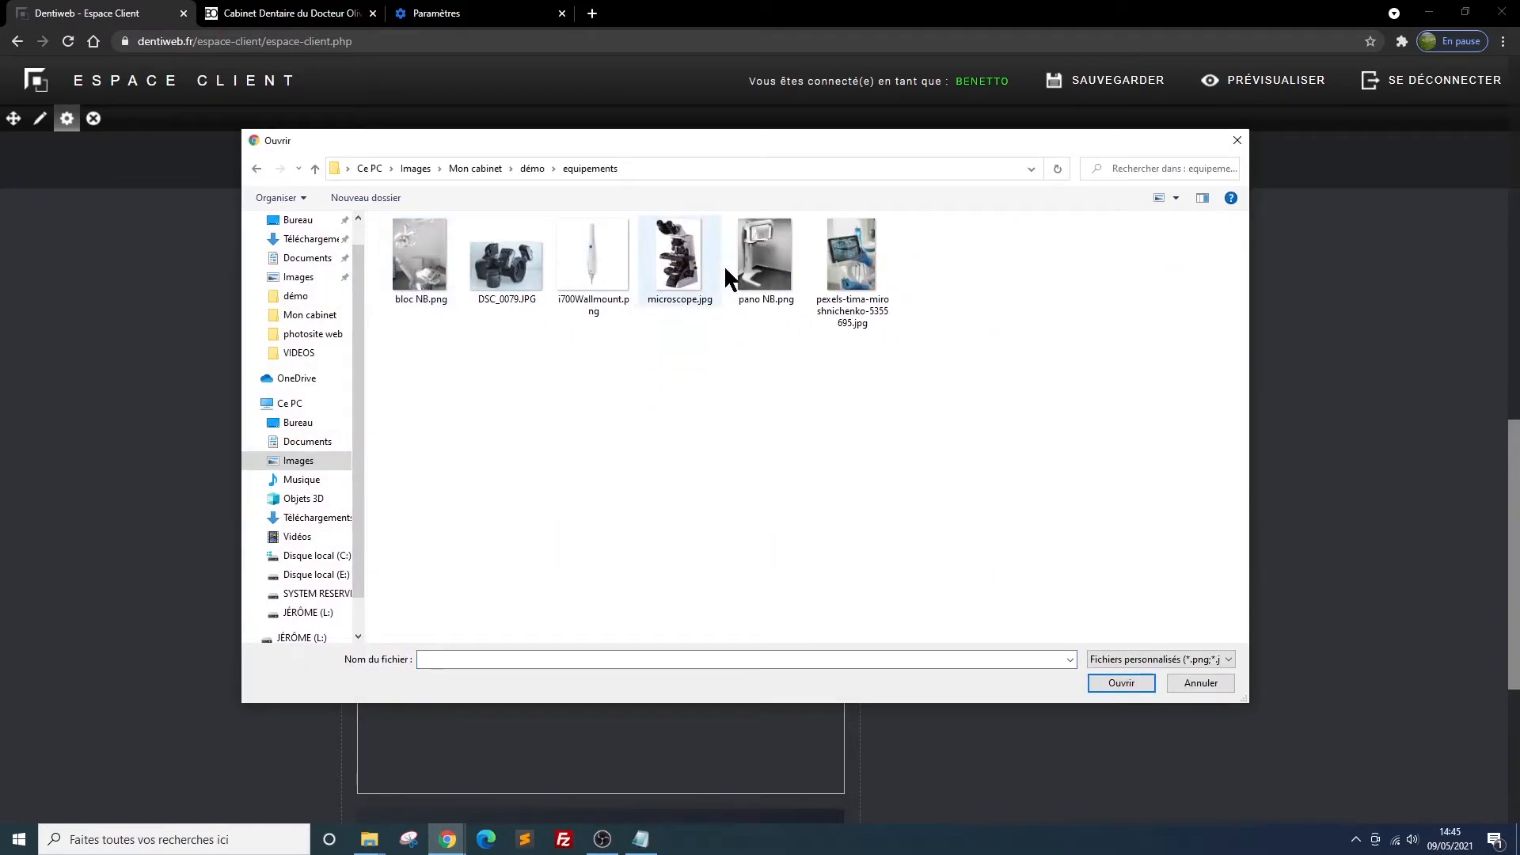
left_click(747, 262)
left_click(1115, 679)
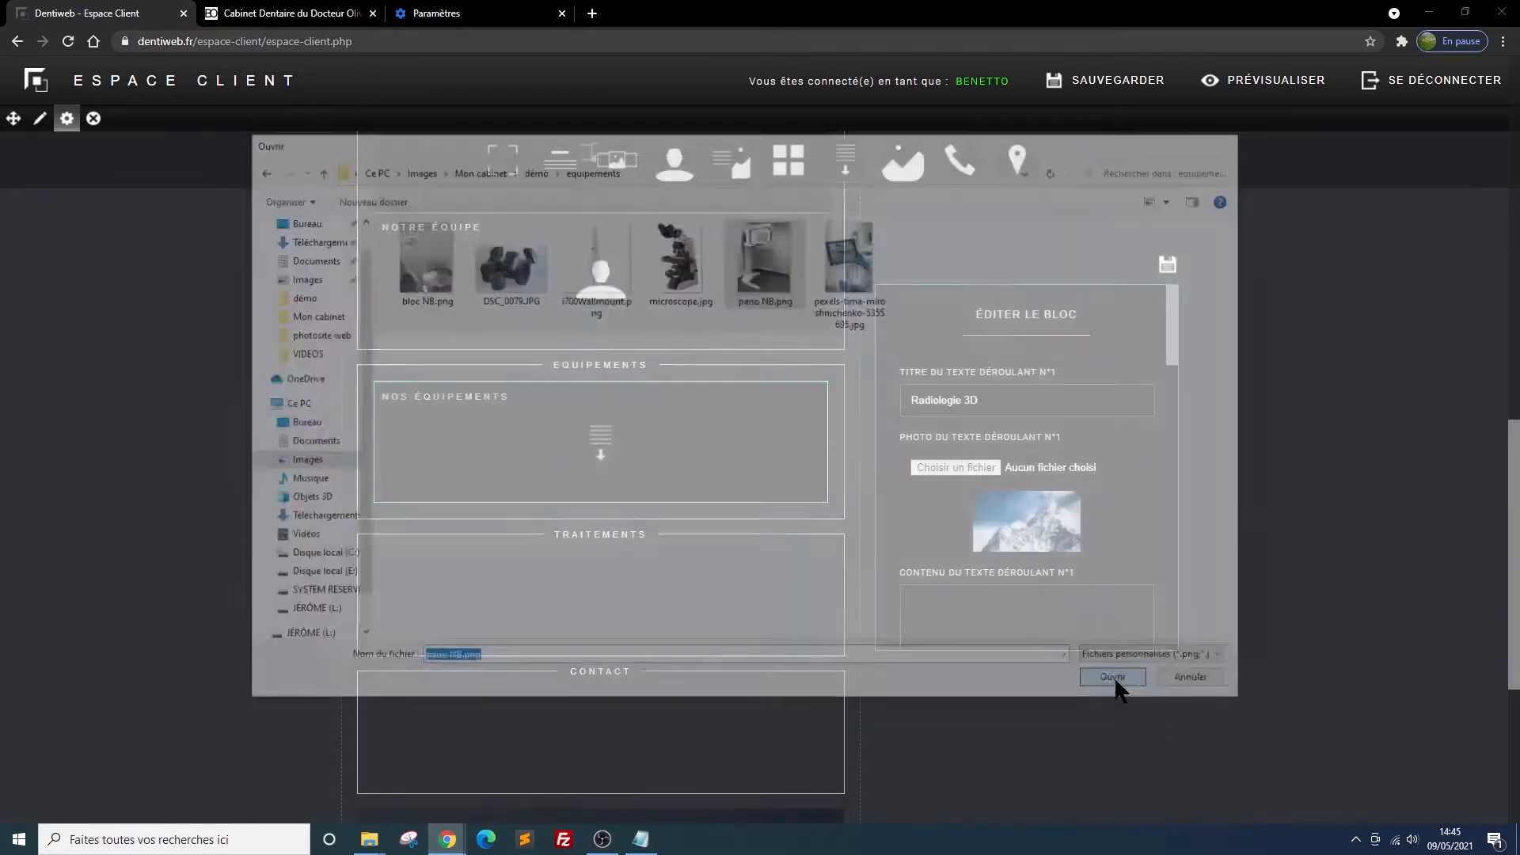
Paste the description starting "Appareil de radiologie numérique 3D de dernière génération" as the content of texte déroulant 1 and save the block
scroll(1042, 596, "down", 1)
left_click(933, 542)
type("Appareil de radiologie numérique 3D de dernière génération. Il permet l'exploration et la mesure précise des volumes osseux disponibles pour la pose des implants dentaires, l'observation de l'anatomie des racines dentaires et des sinus ainsi que la détection de trajets nerveux et la présence de lésions inflammatoires.")
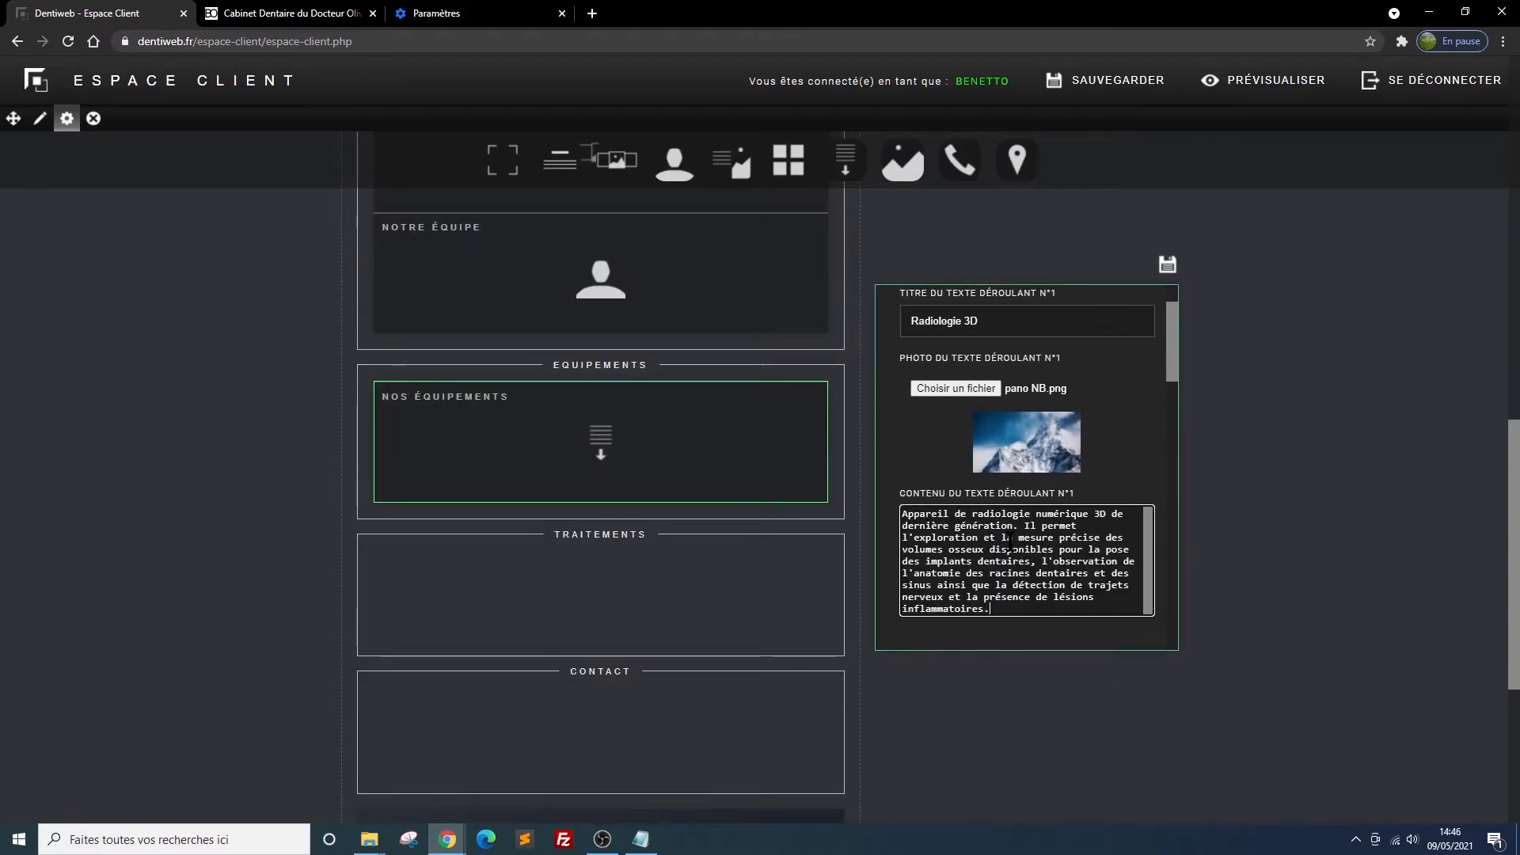
left_click(1168, 266)
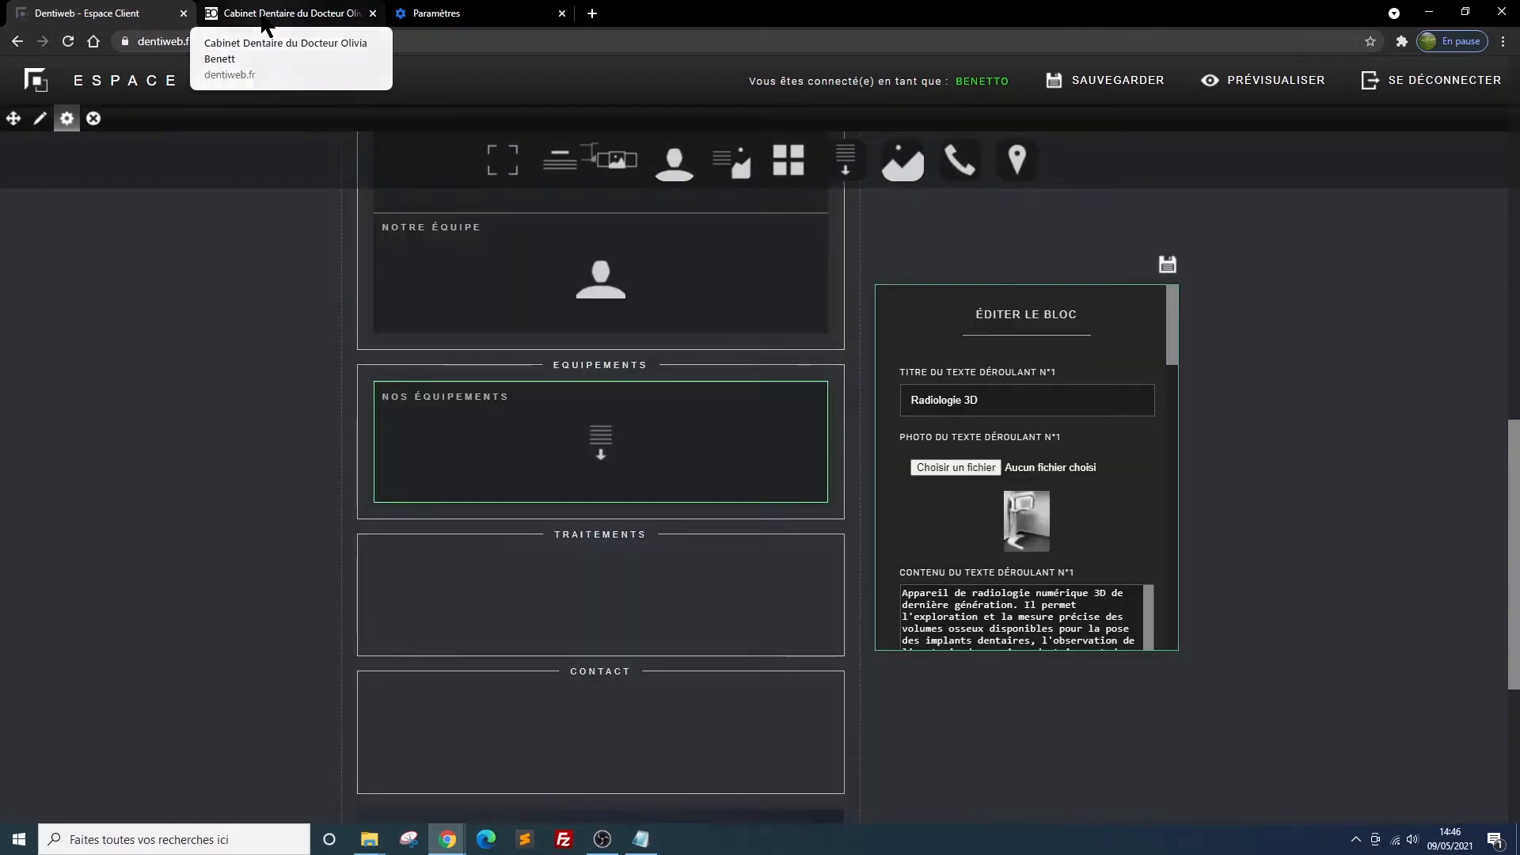
Reload the site preview and check the Radiologie 3D panel under Nos équipements
left_click(265, 16)
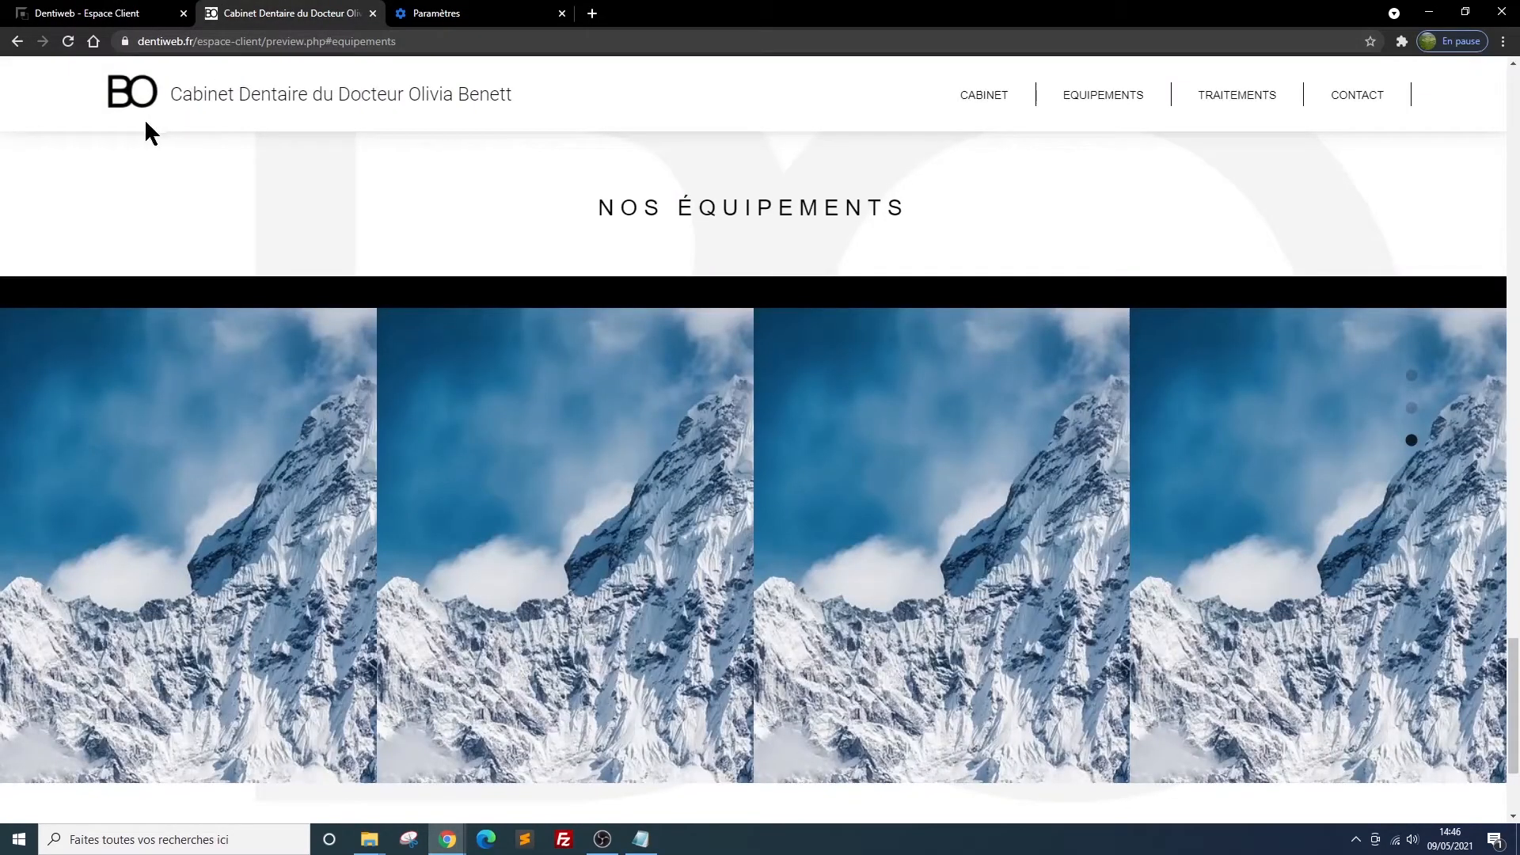
left_click(69, 42)
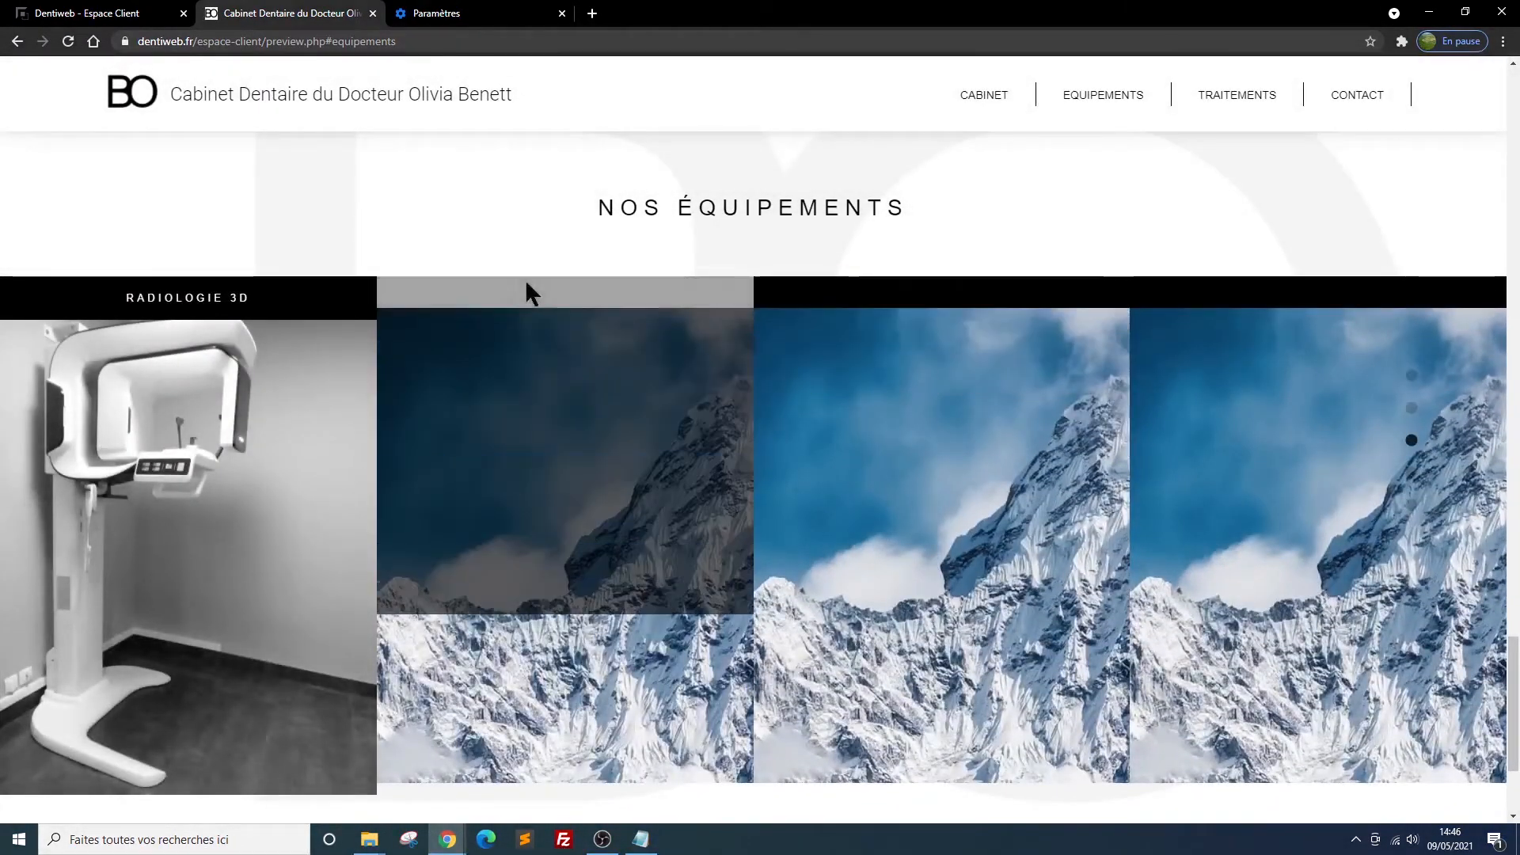
mouse_move(180, 280)
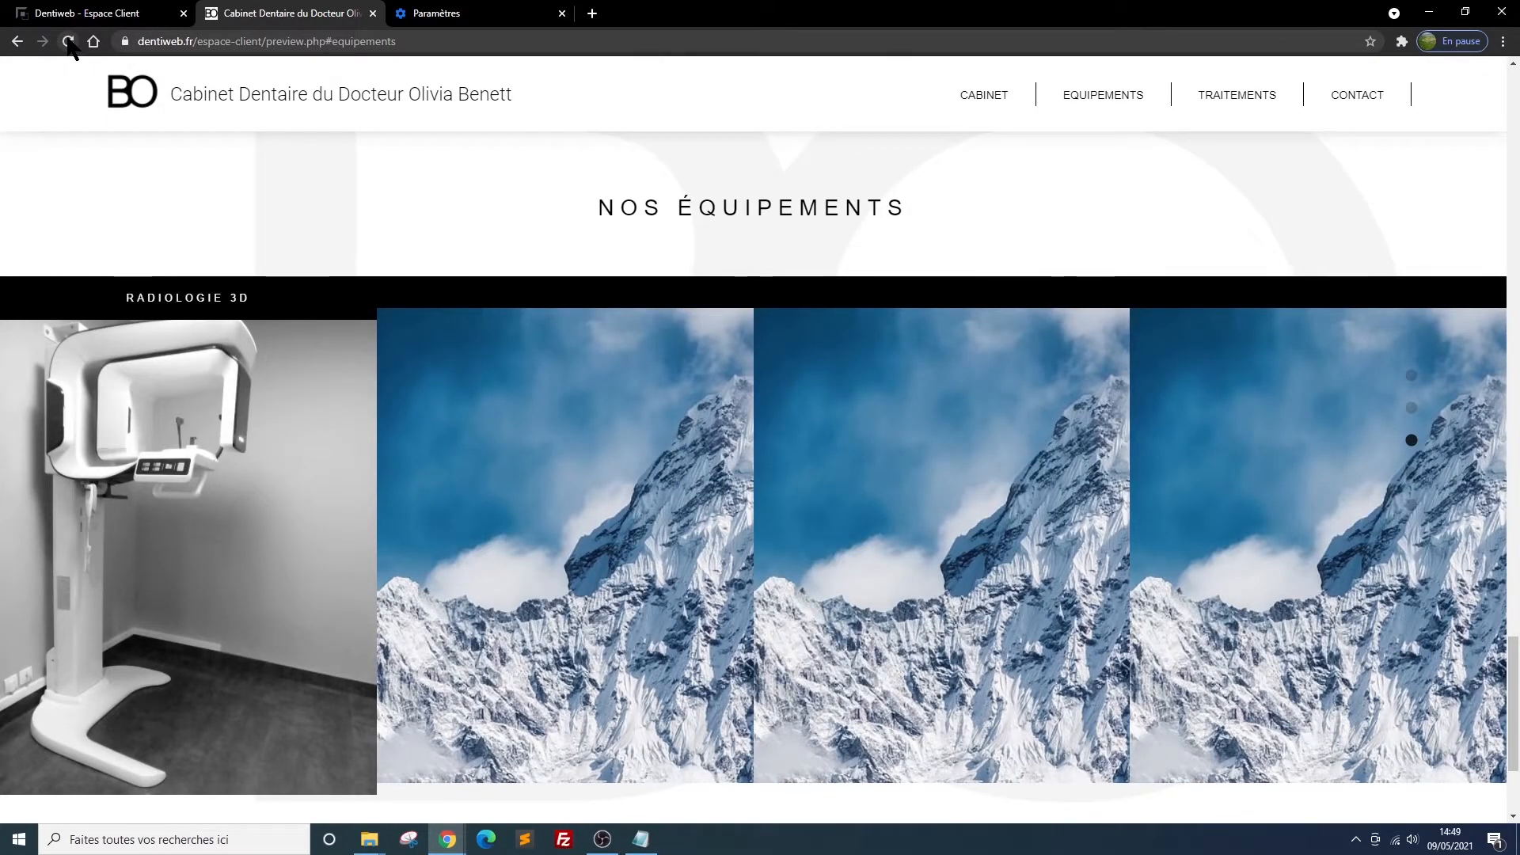
Reload the preview again and examine all four equipment panels in the Nos équipements block
left_click(68, 41)
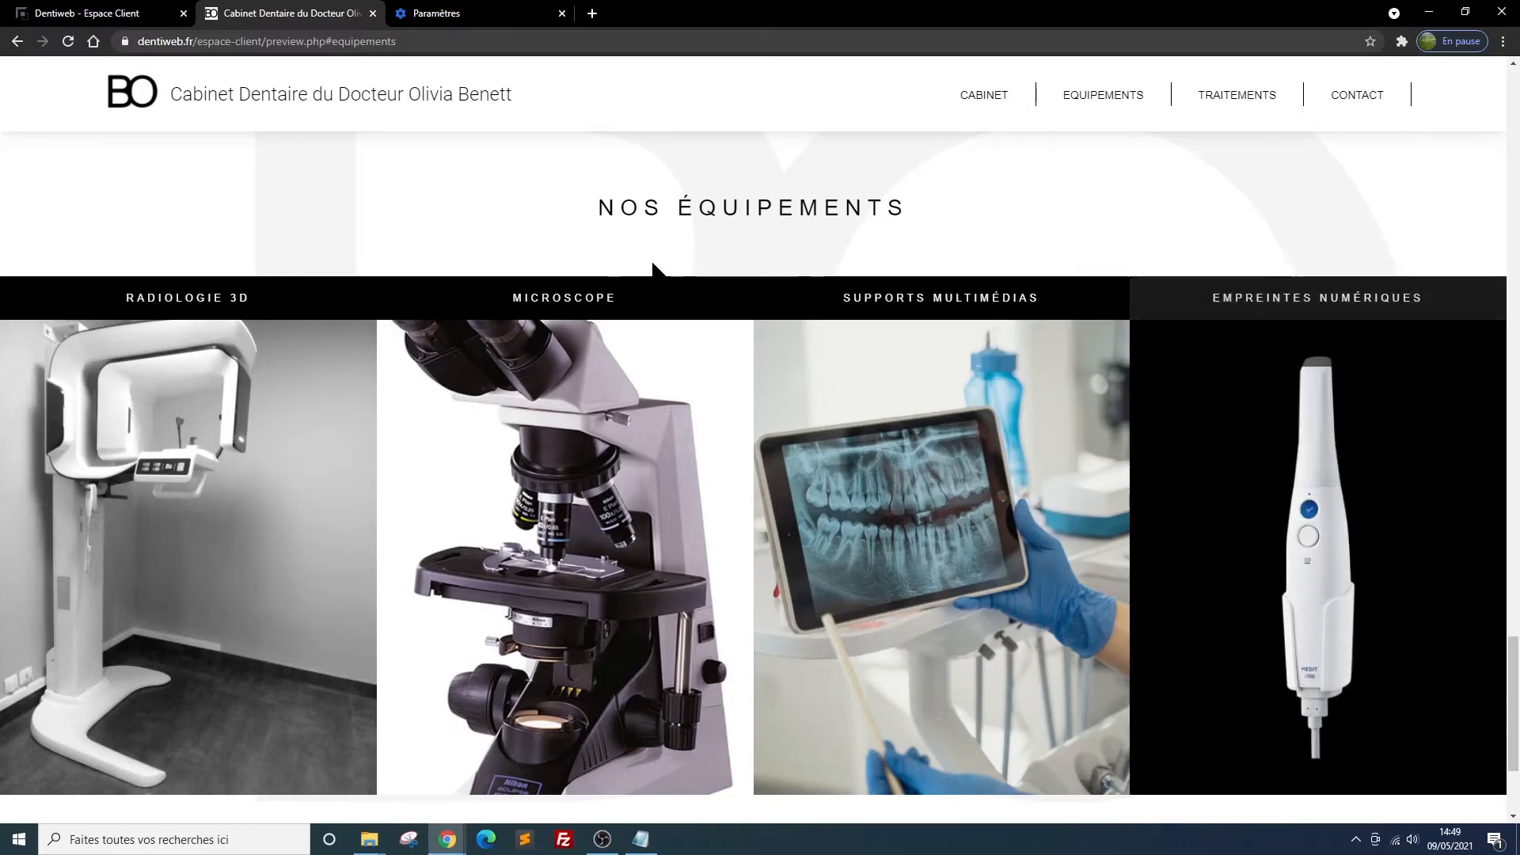
scroll(363, 158, "down", 1)
scroll(362, 156, "up", 2)
scroll(362, 156, "down", 2)
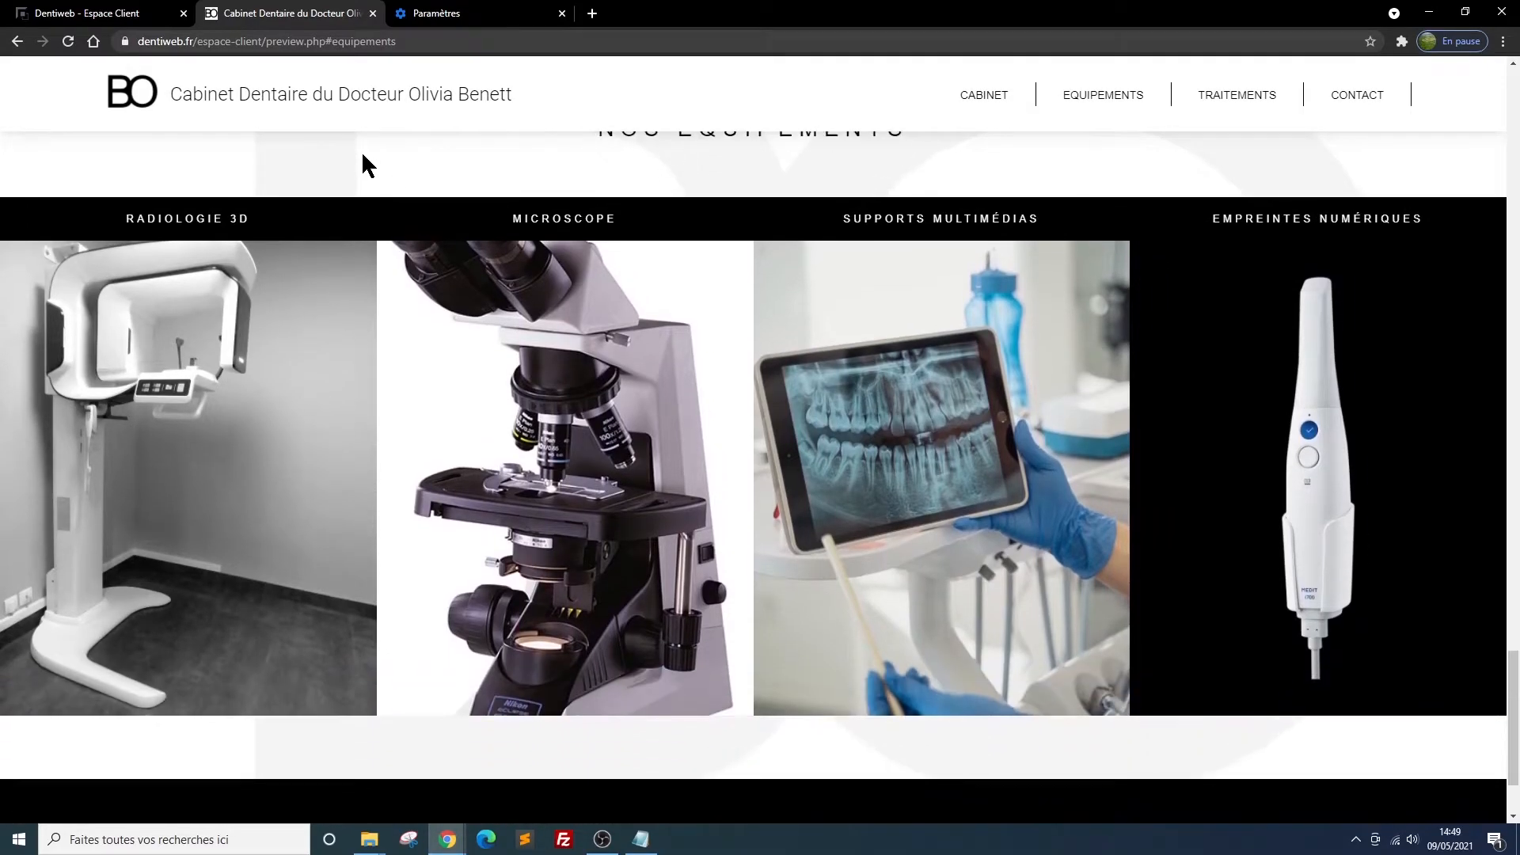
Add a présentation carrée block to the Traitements section and insert a paragraphe imagé block above it
left_click(1226, 100)
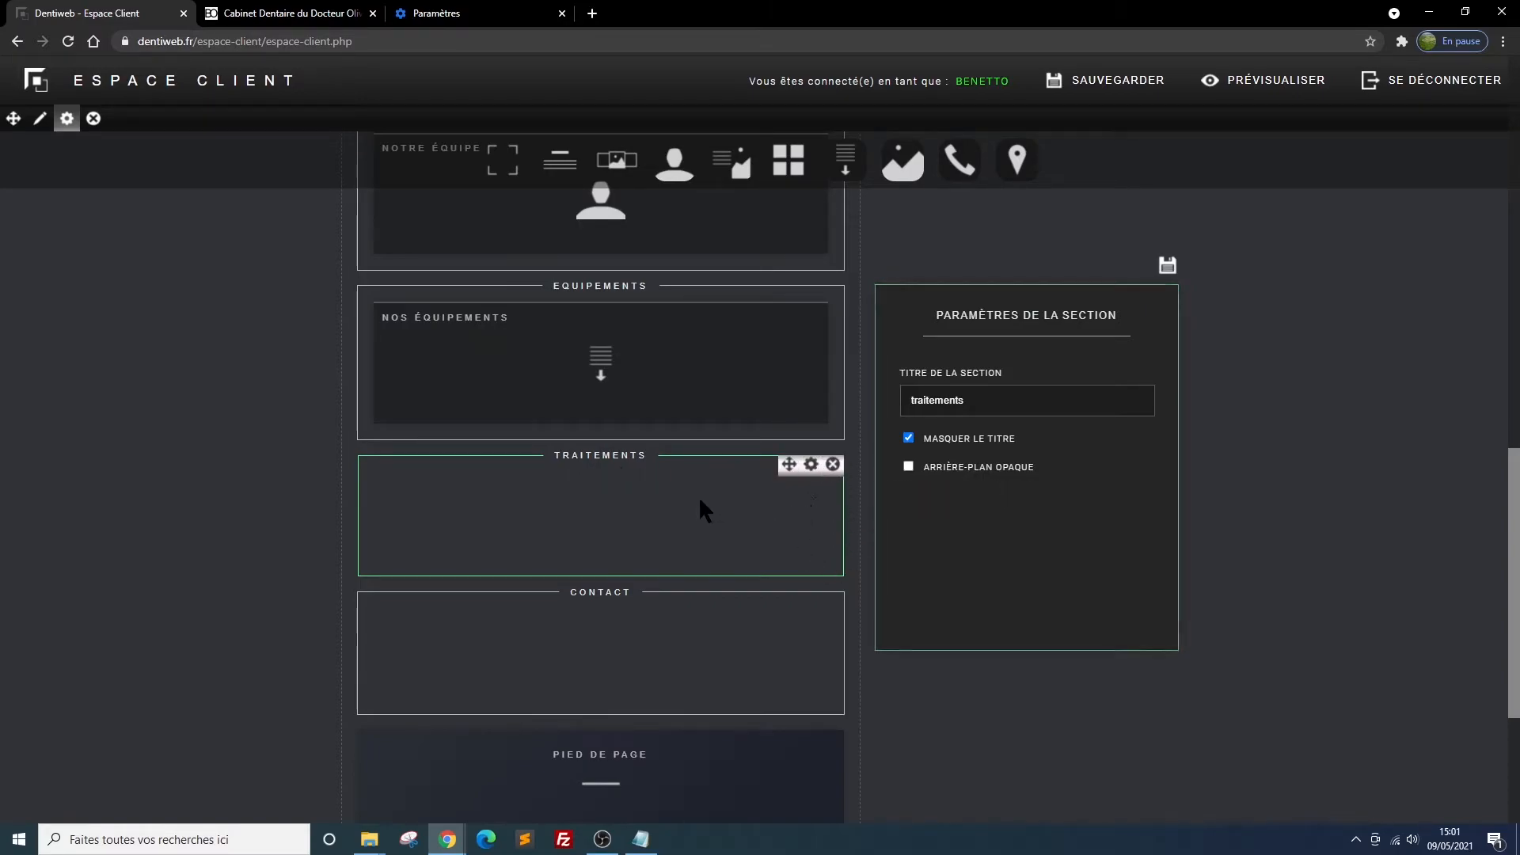
left_click_drag(788, 158, 610, 531)
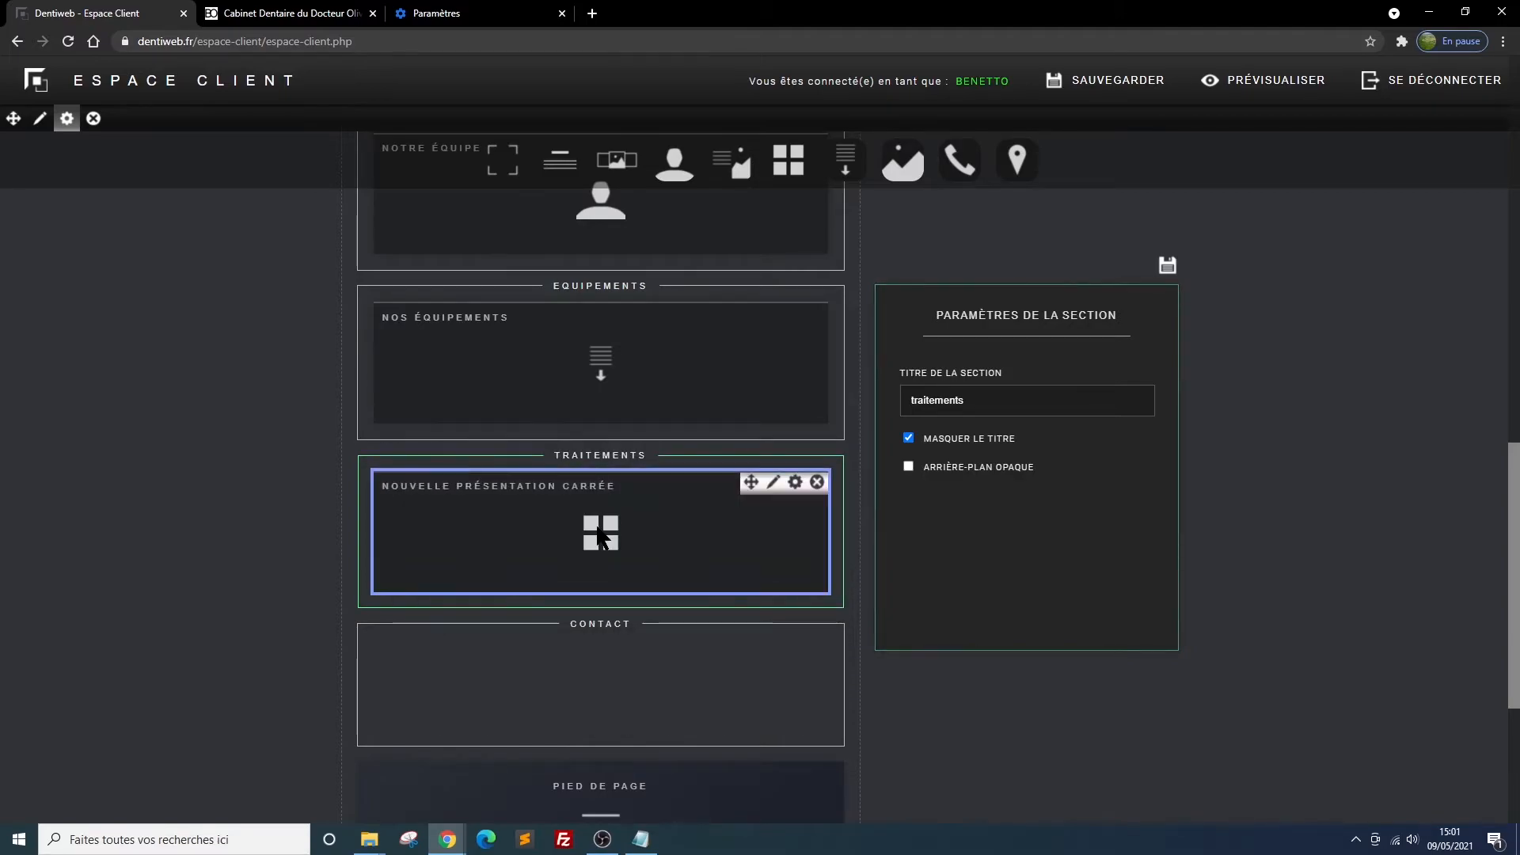
left_click(785, 518)
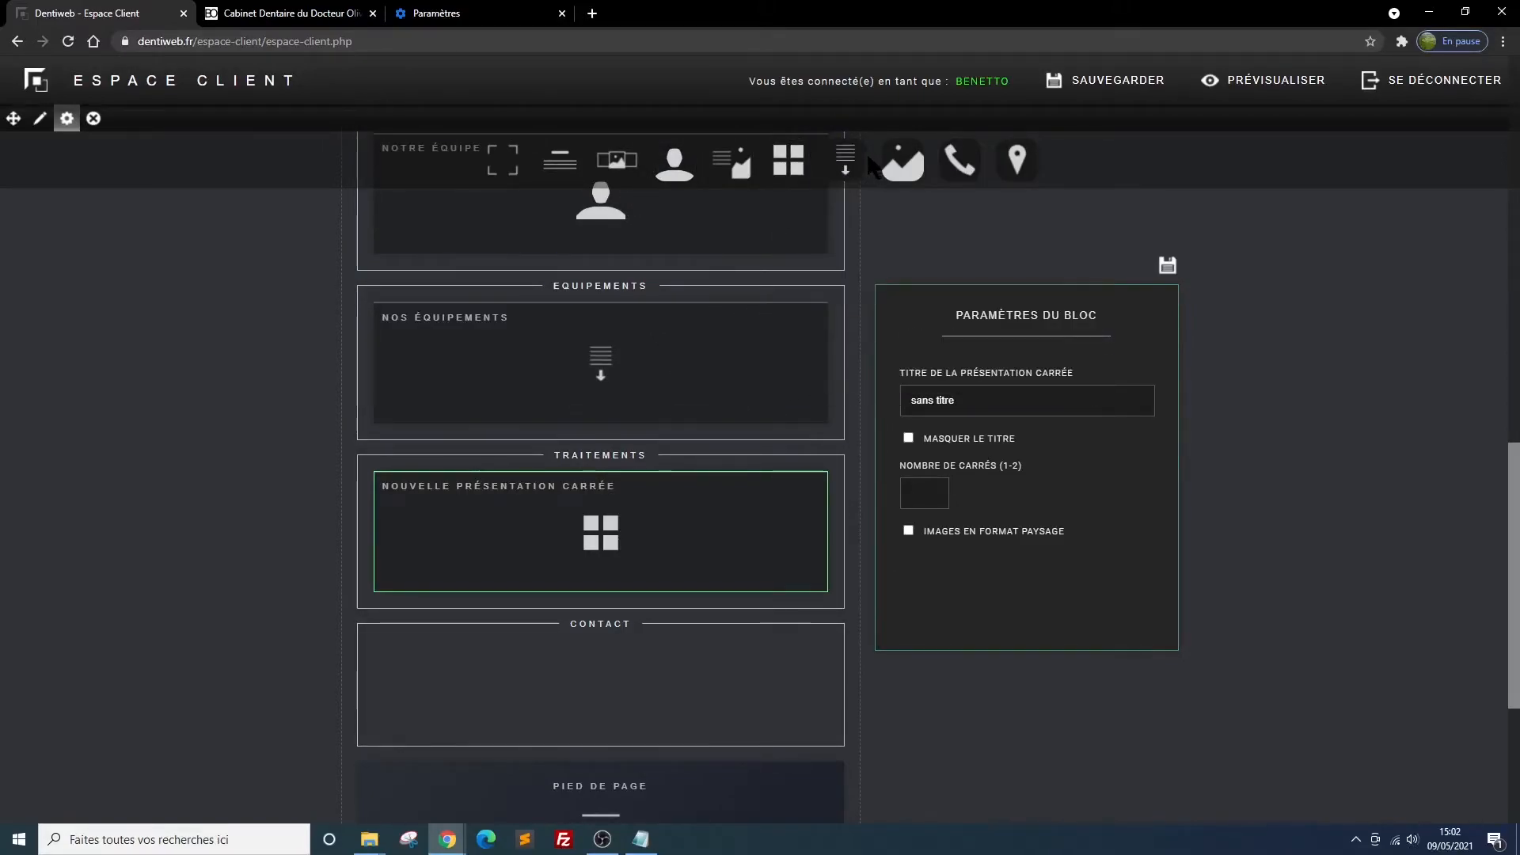
left_click_drag(728, 158, 610, 524)
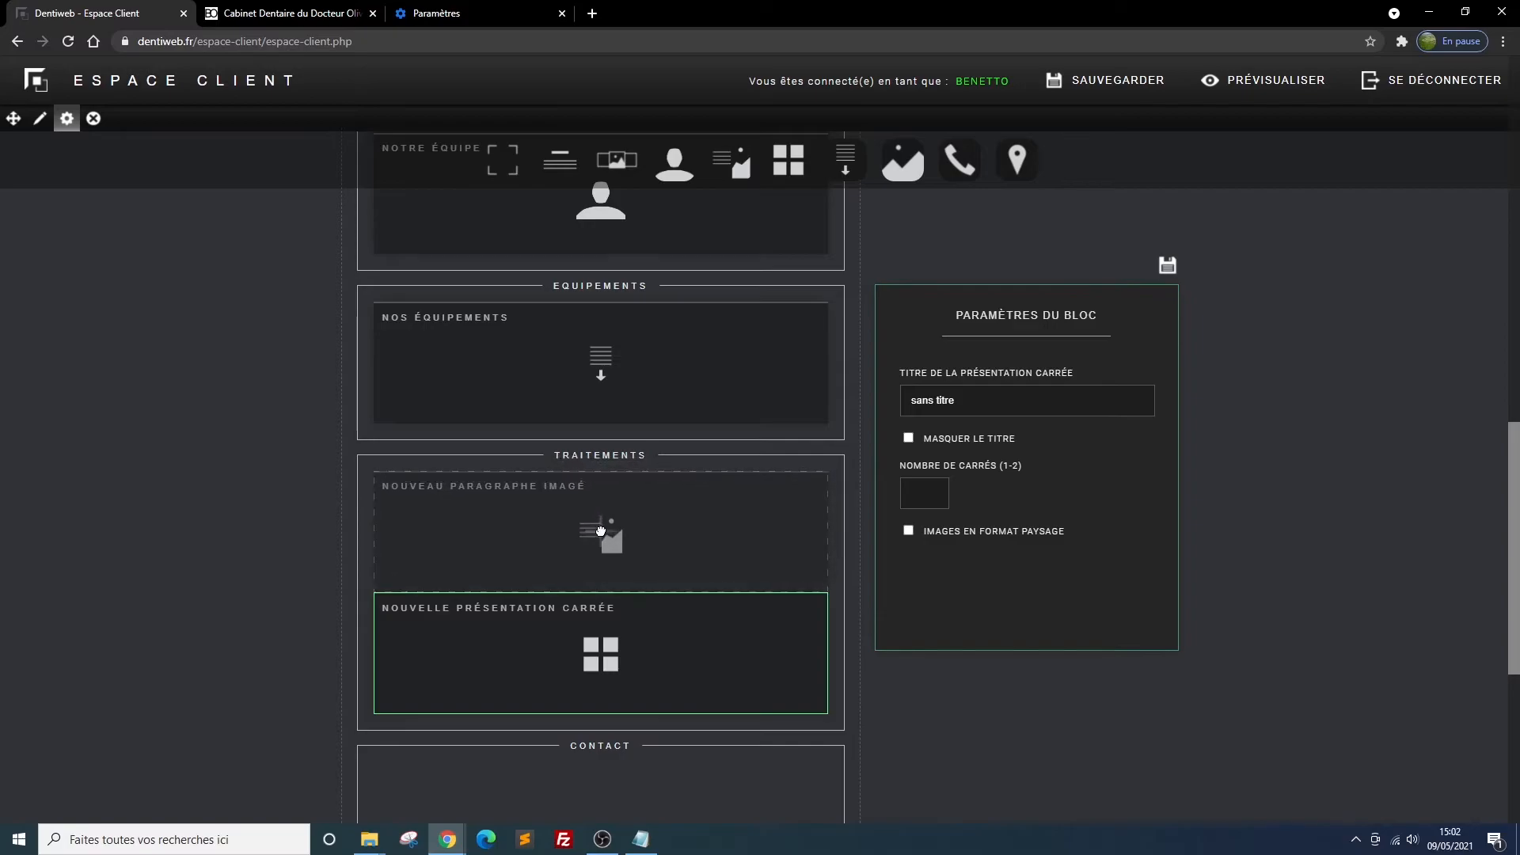
Title the new paragraphe imagé "des soins en toute sérénité", enable its dark background and save the block settings
left_click(795, 486)
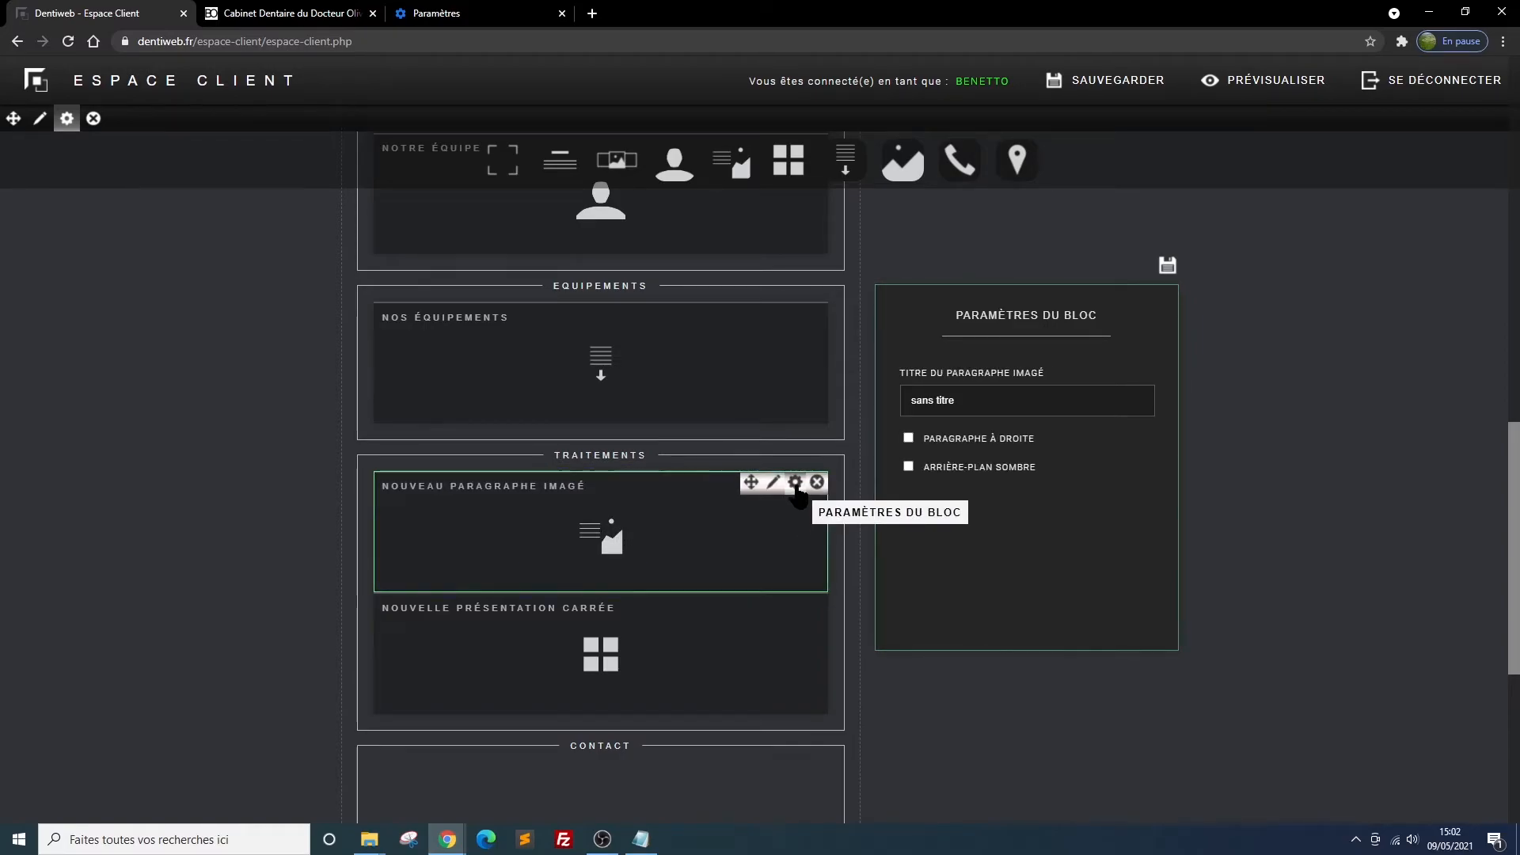
left_click(909, 466)
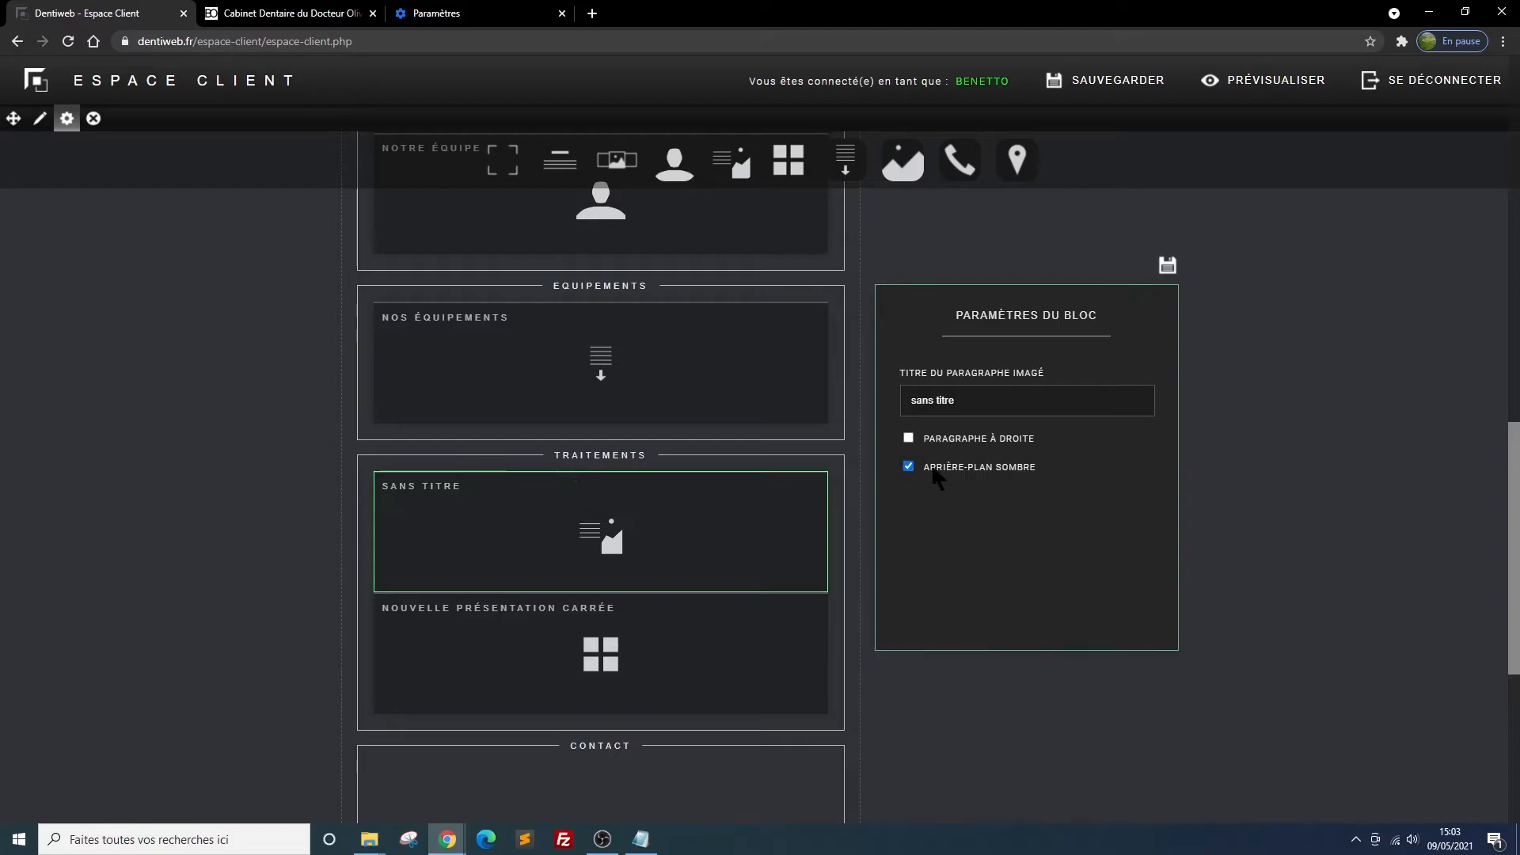
left_click(967, 402)
left_click_drag(967, 403, 870, 410)
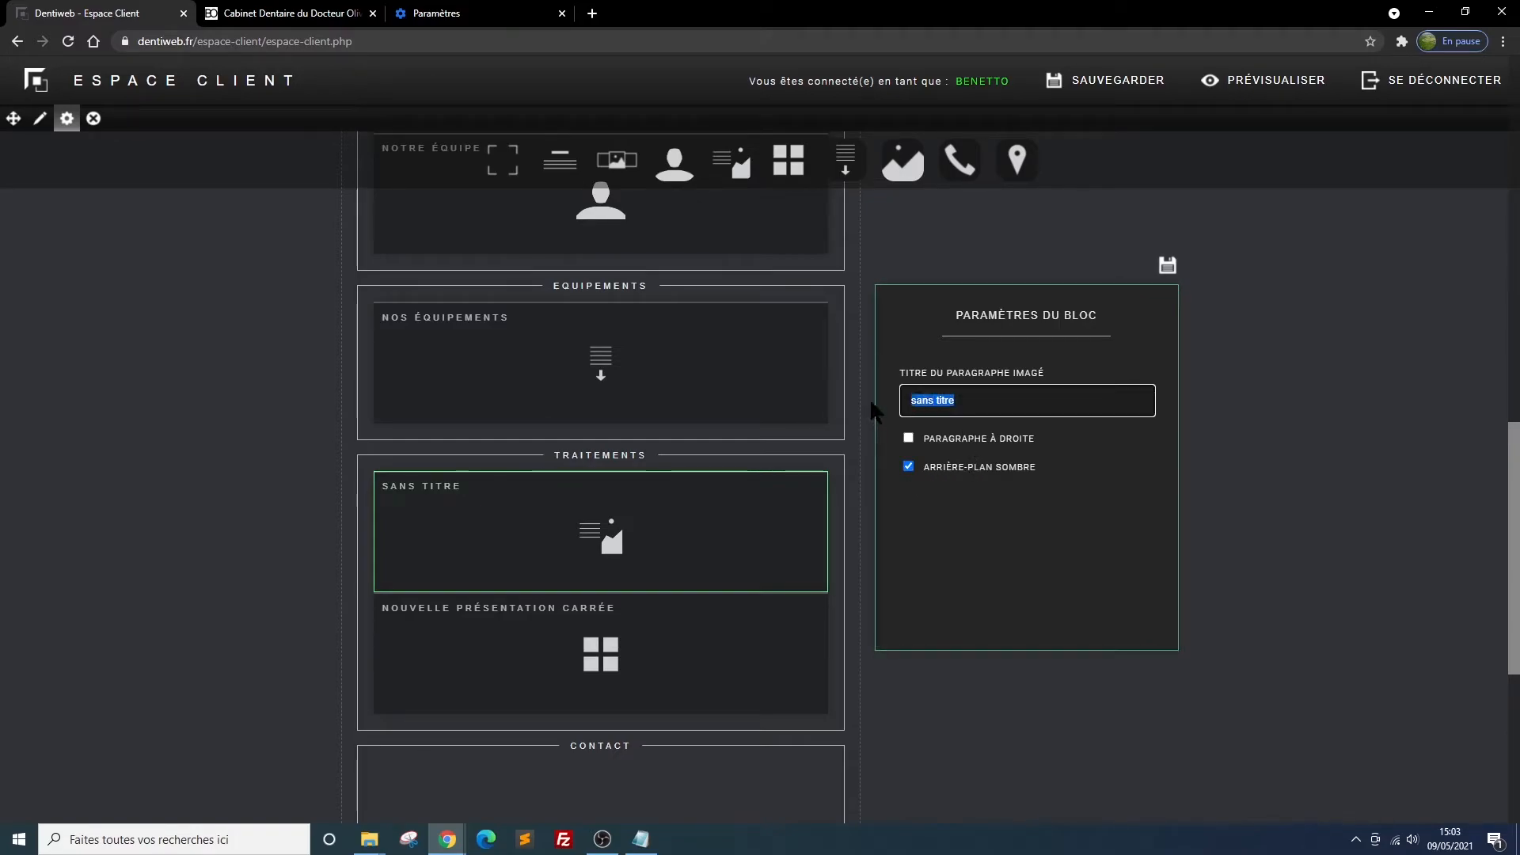
type("des soins en toute sérénité")
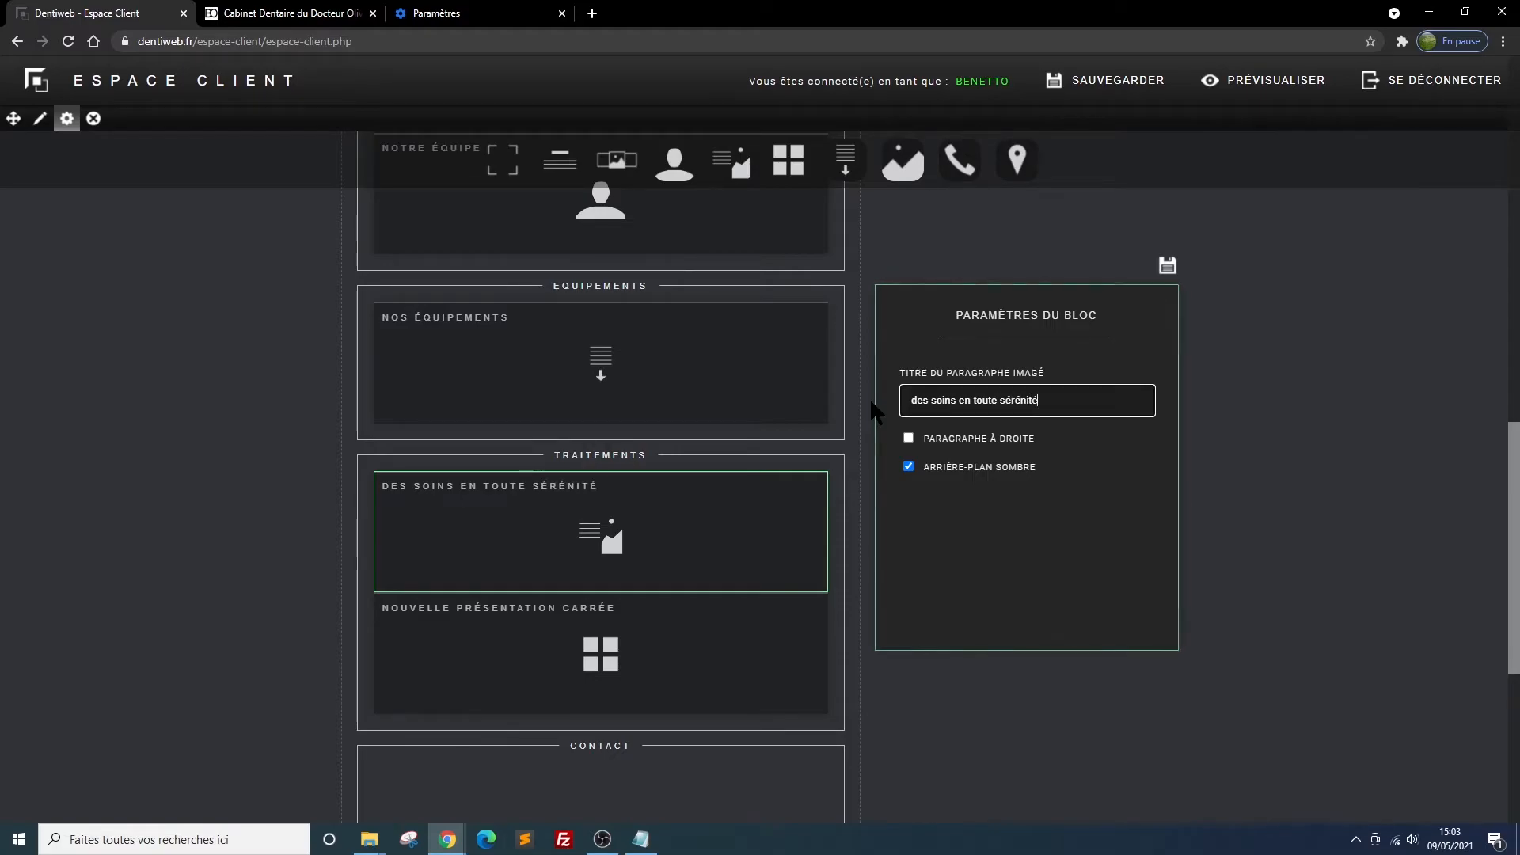
left_click(1169, 265)
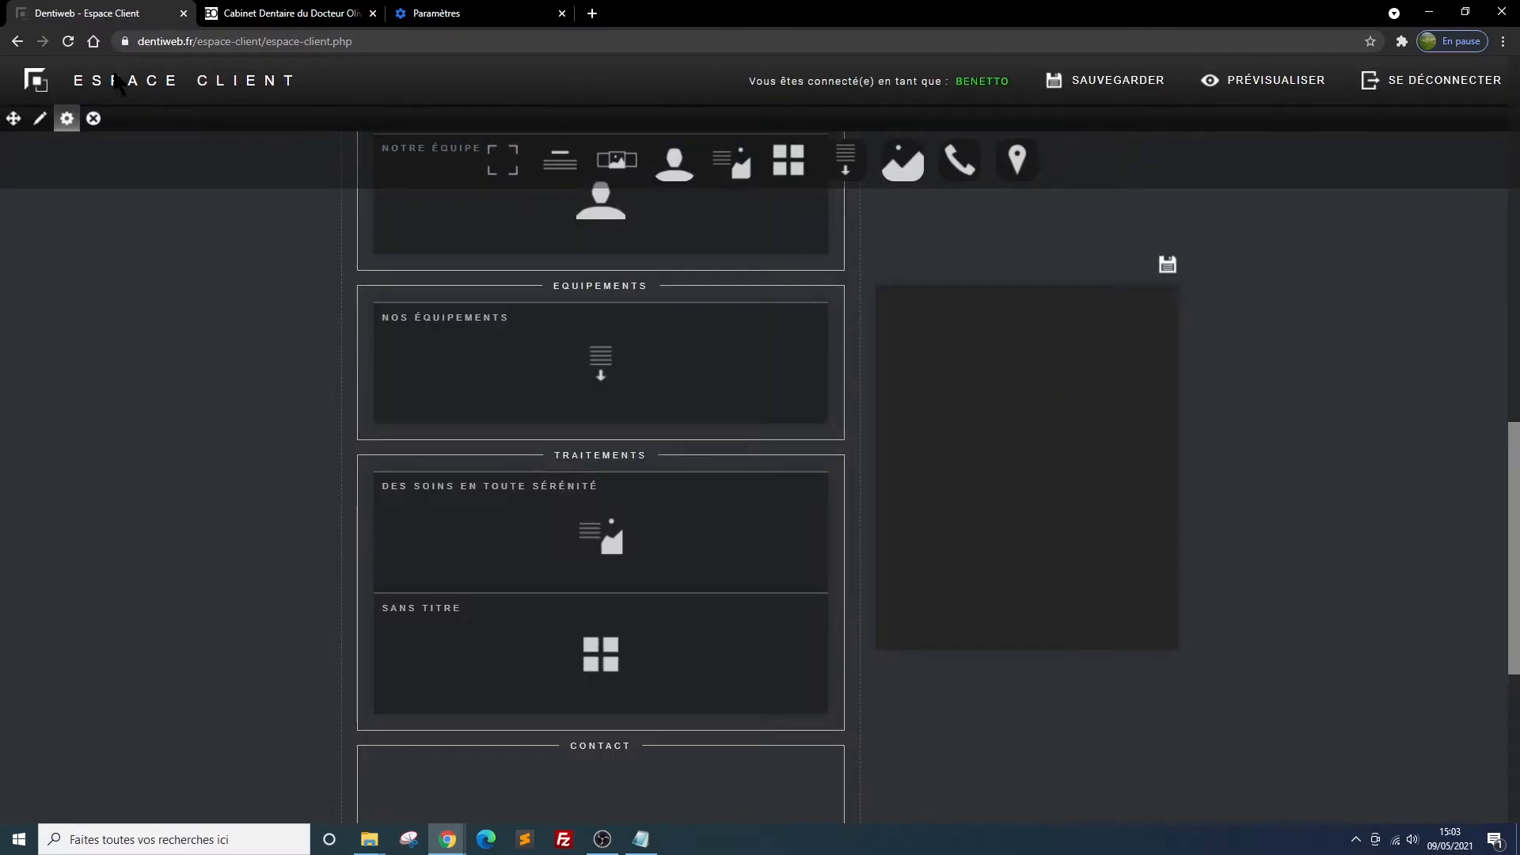
Reload the site preview and check the new paragraphe imagé block below the equipment panels
left_click(233, 19)
left_click(68, 41)
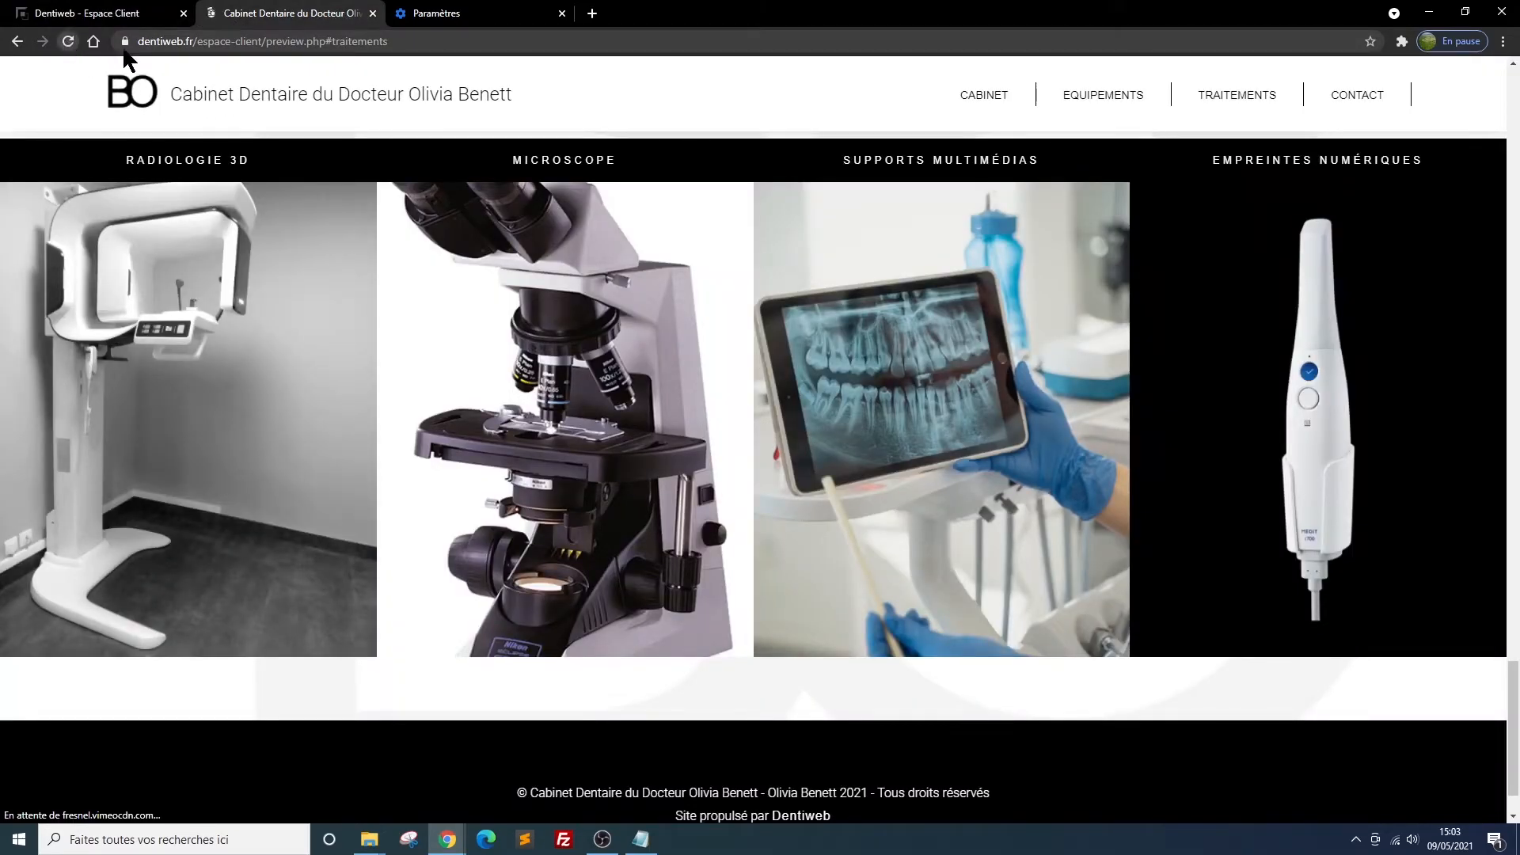
scroll(534, 387, "down", 5)
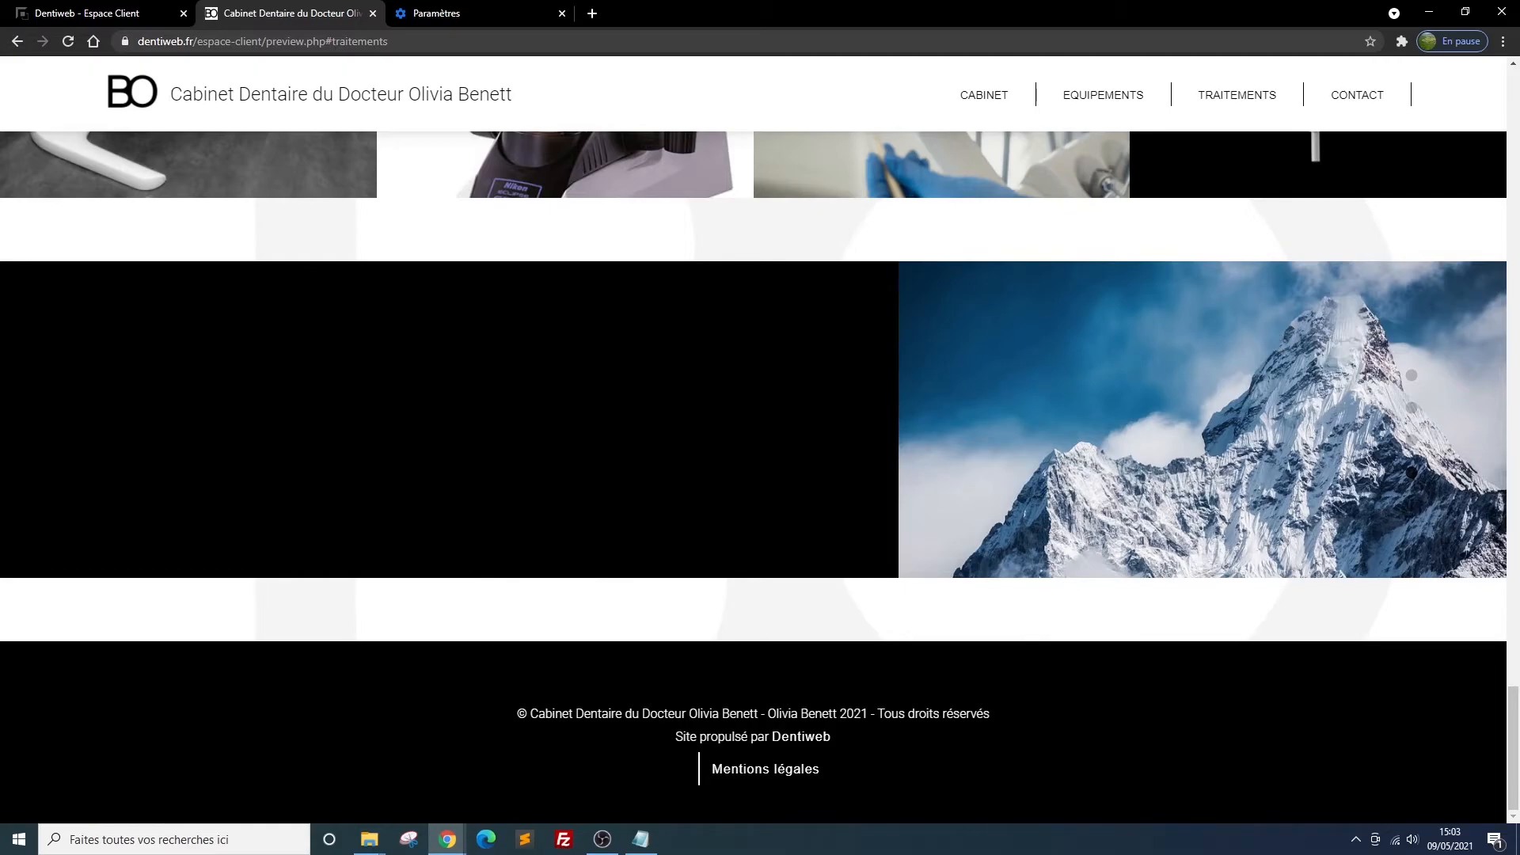
scroll(1142, 542, "up", 1)
scroll(1142, 542, "down", 1)
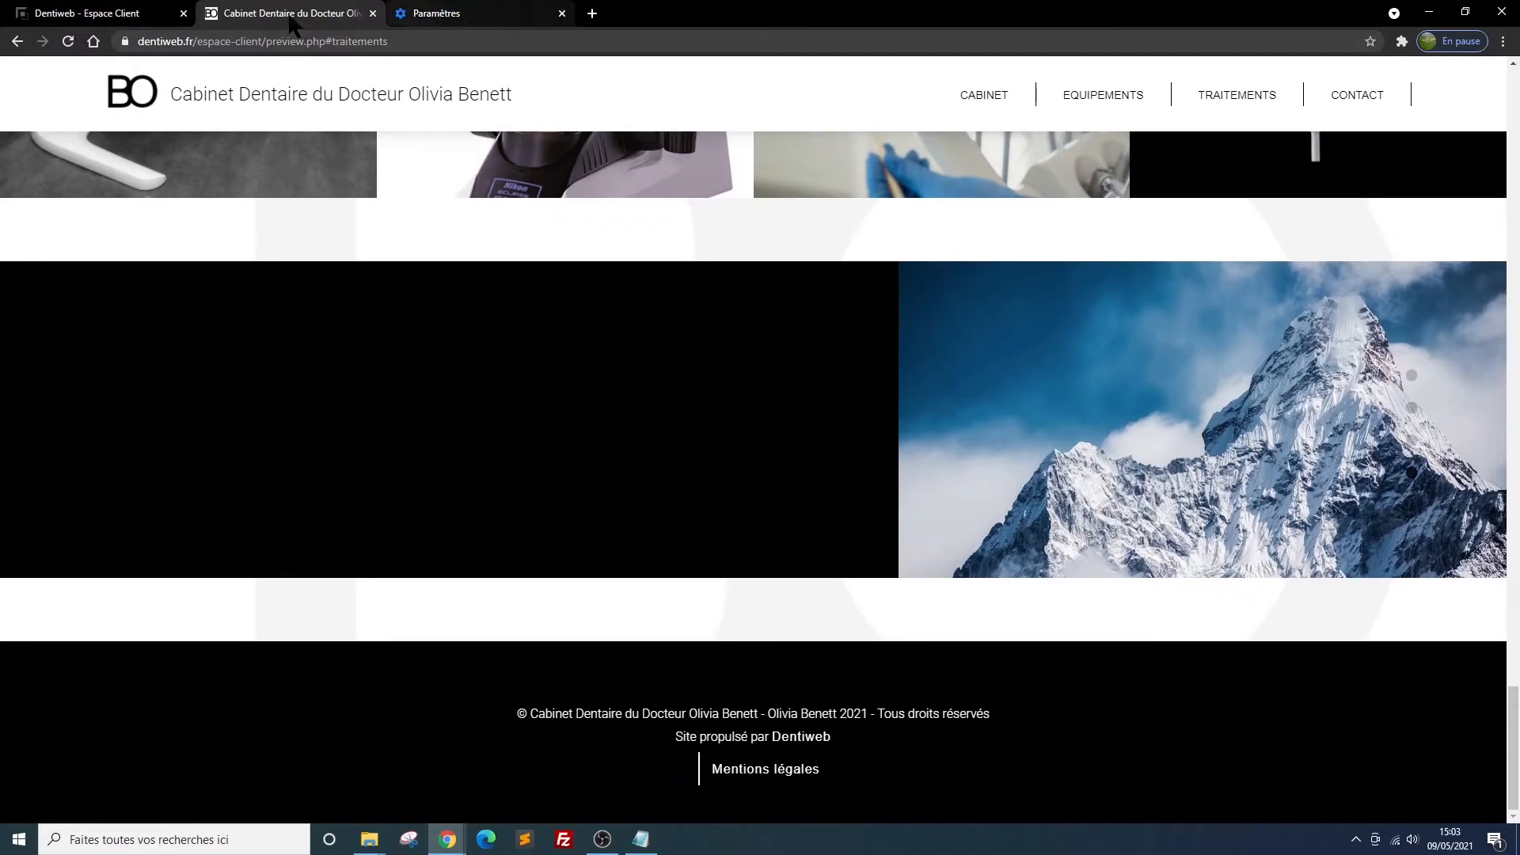
Set the paragraph heading to "des soins en toute sérénité" and paste the content starting "Tout est mis en oeuvre pour que nos traitements"
left_click(150, 16)
left_click(774, 486)
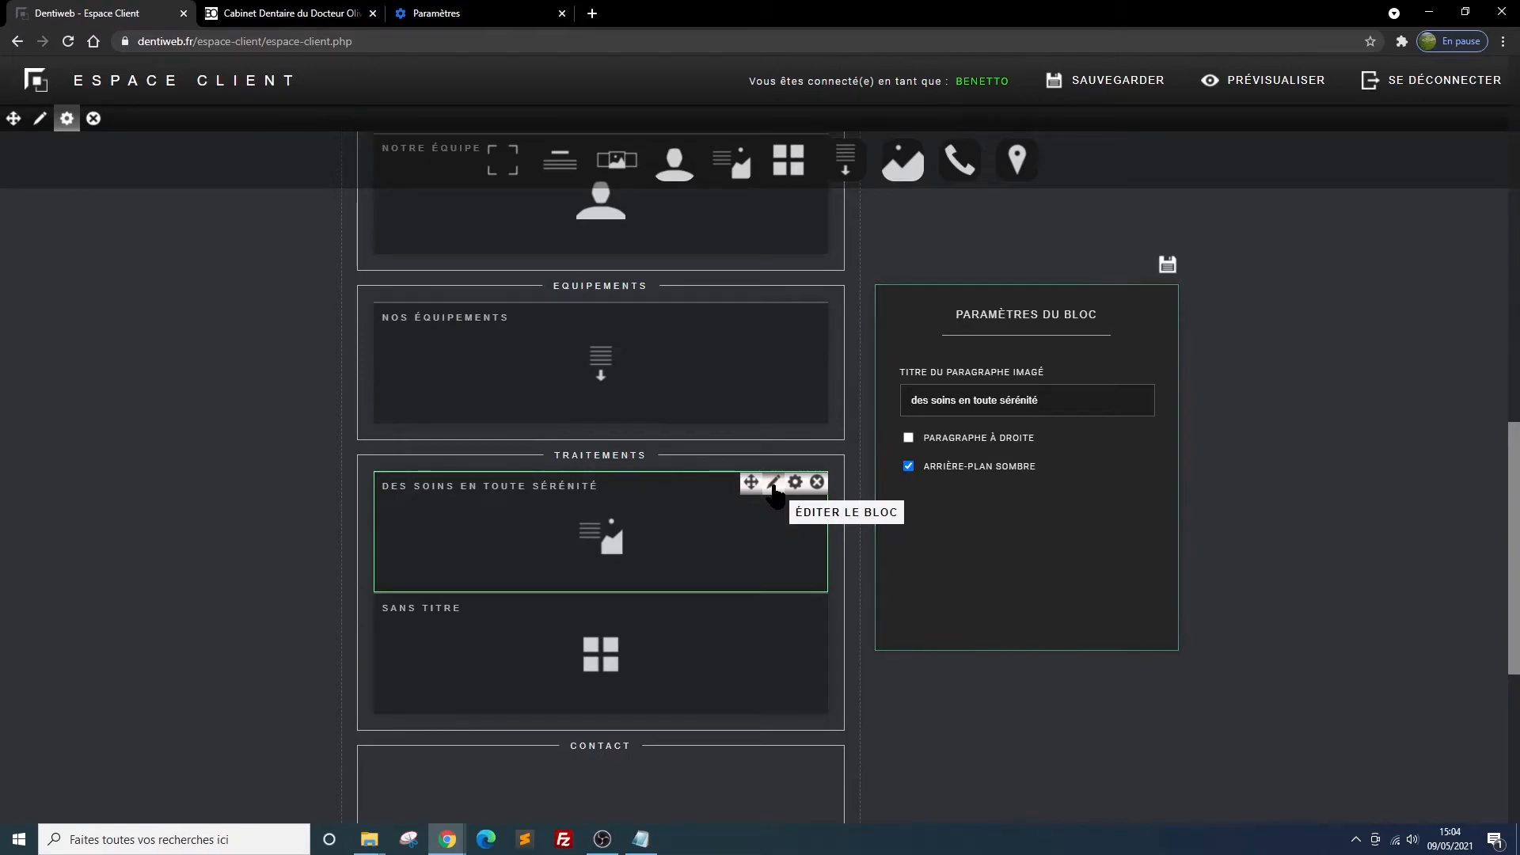
left_click(935, 396)
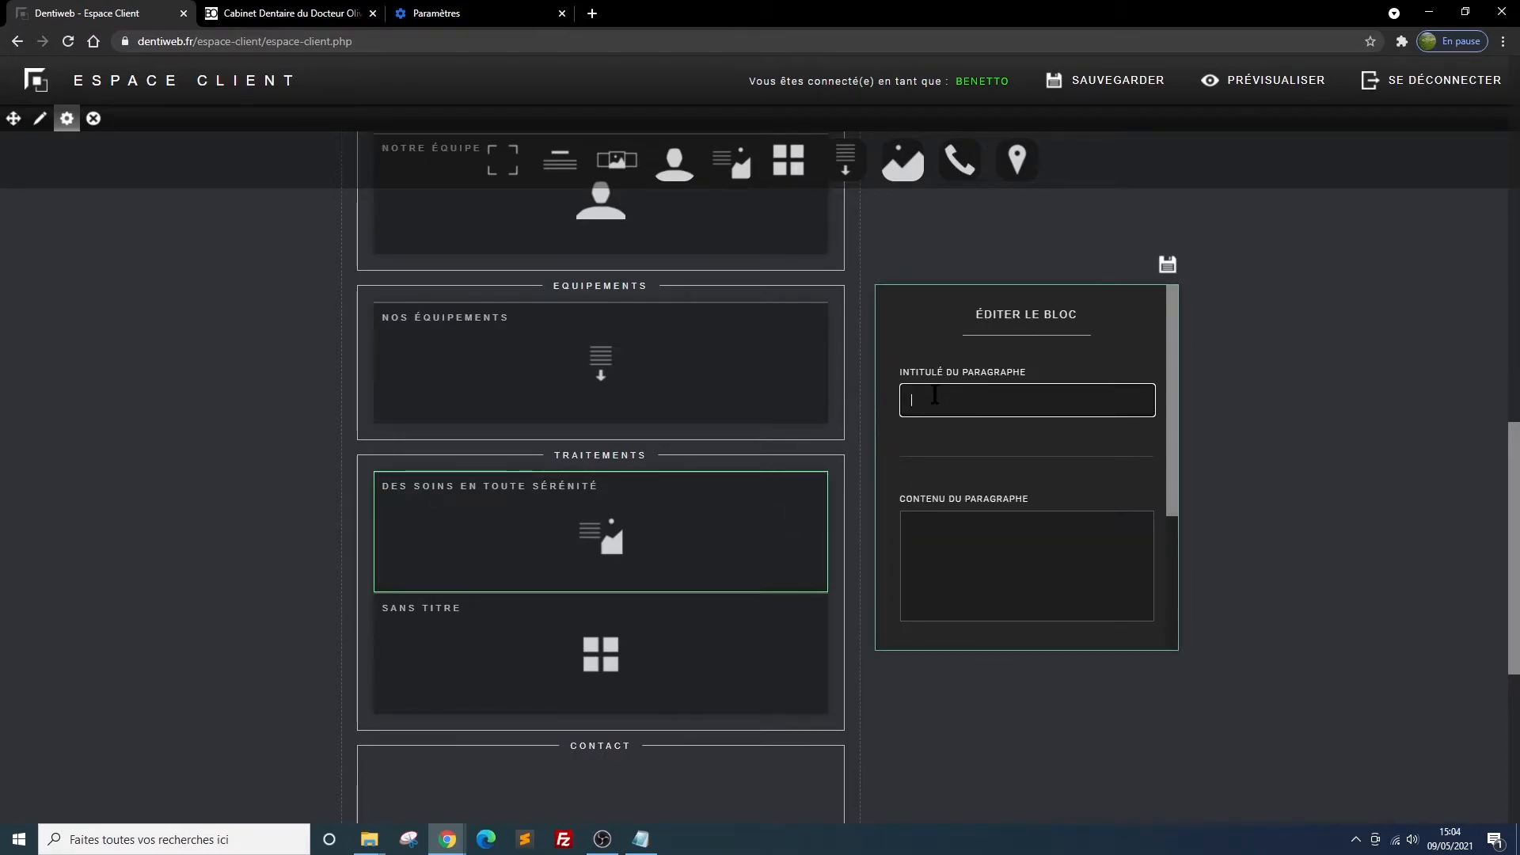
type("des soins en toute sérénité")
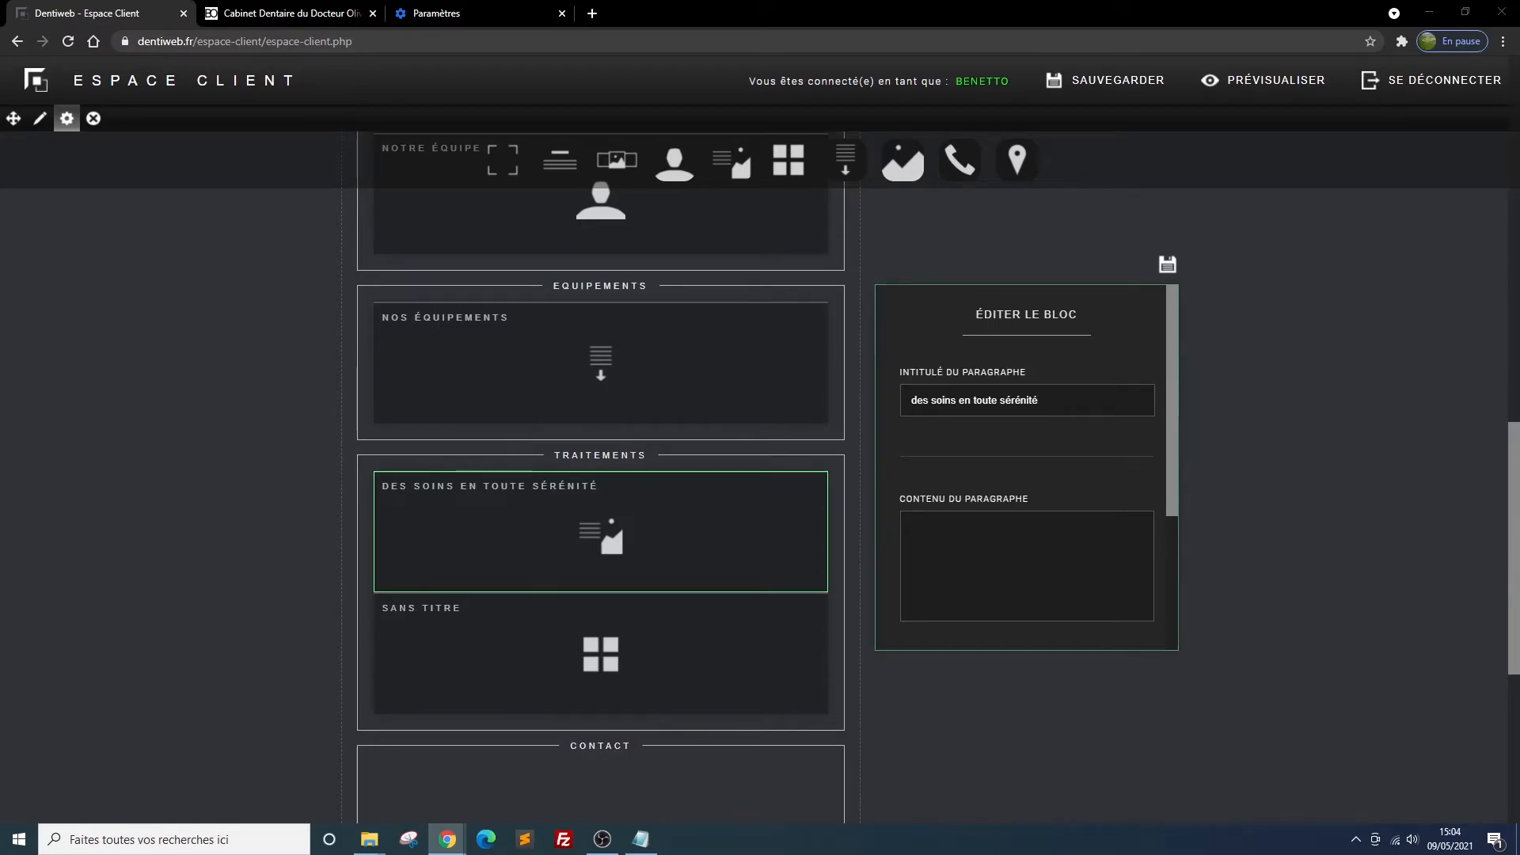
left_click(1001, 532)
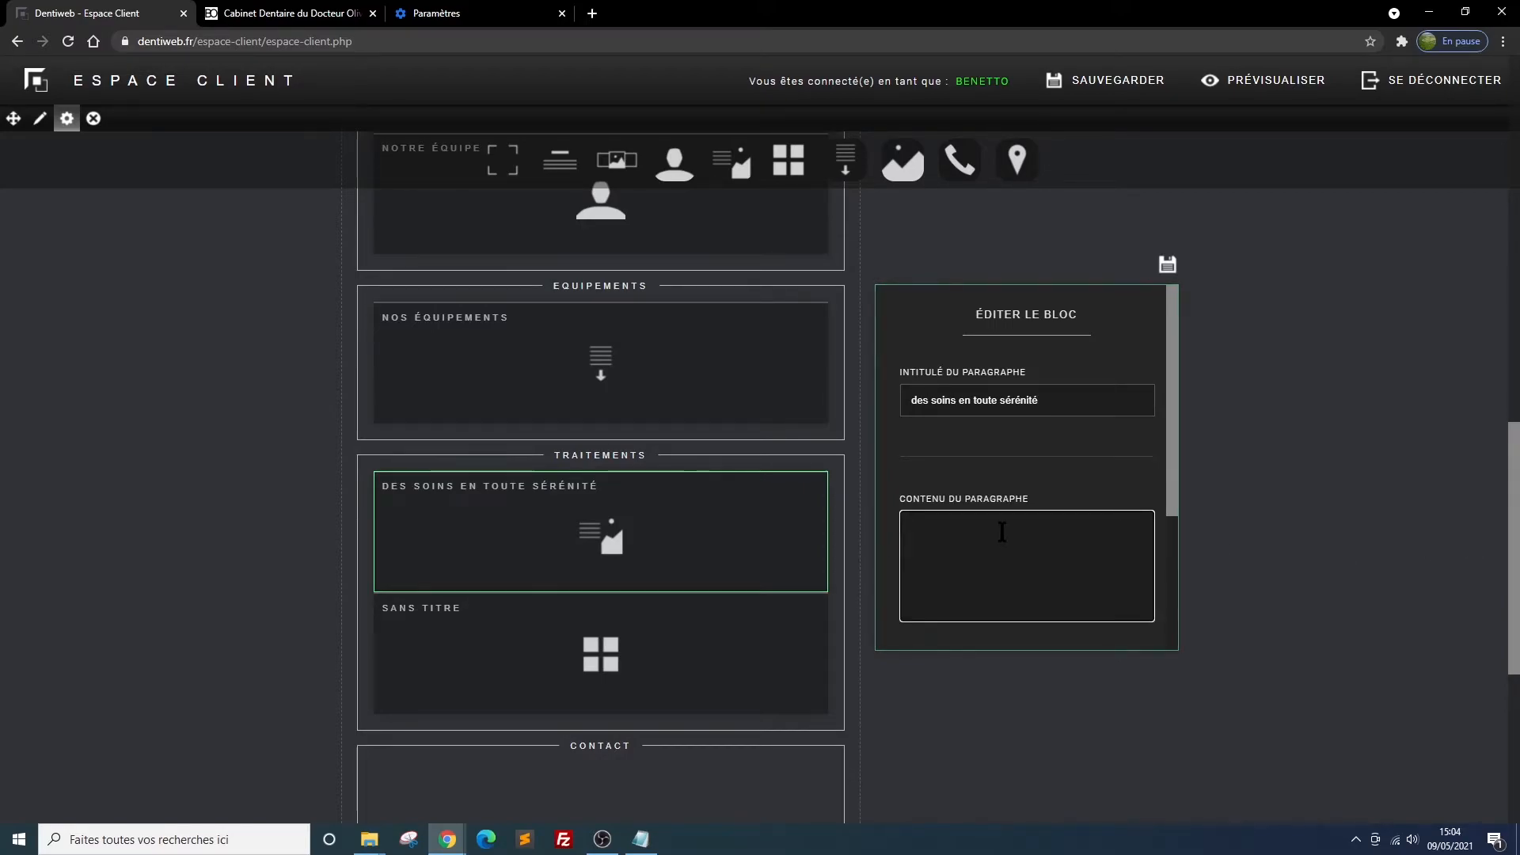
type("Tout est mis en oeuvre pour que nos traitements soient réalisés confortablement pour nos patients. Ainsi, une anesthésie est systématiquement réalisée lorsqu'un soin risque d'être désagréablement ressenti. Que nos patients restent détendus et sereins durant leurs séances de soins est pour nous un objectif majeur et constant.")
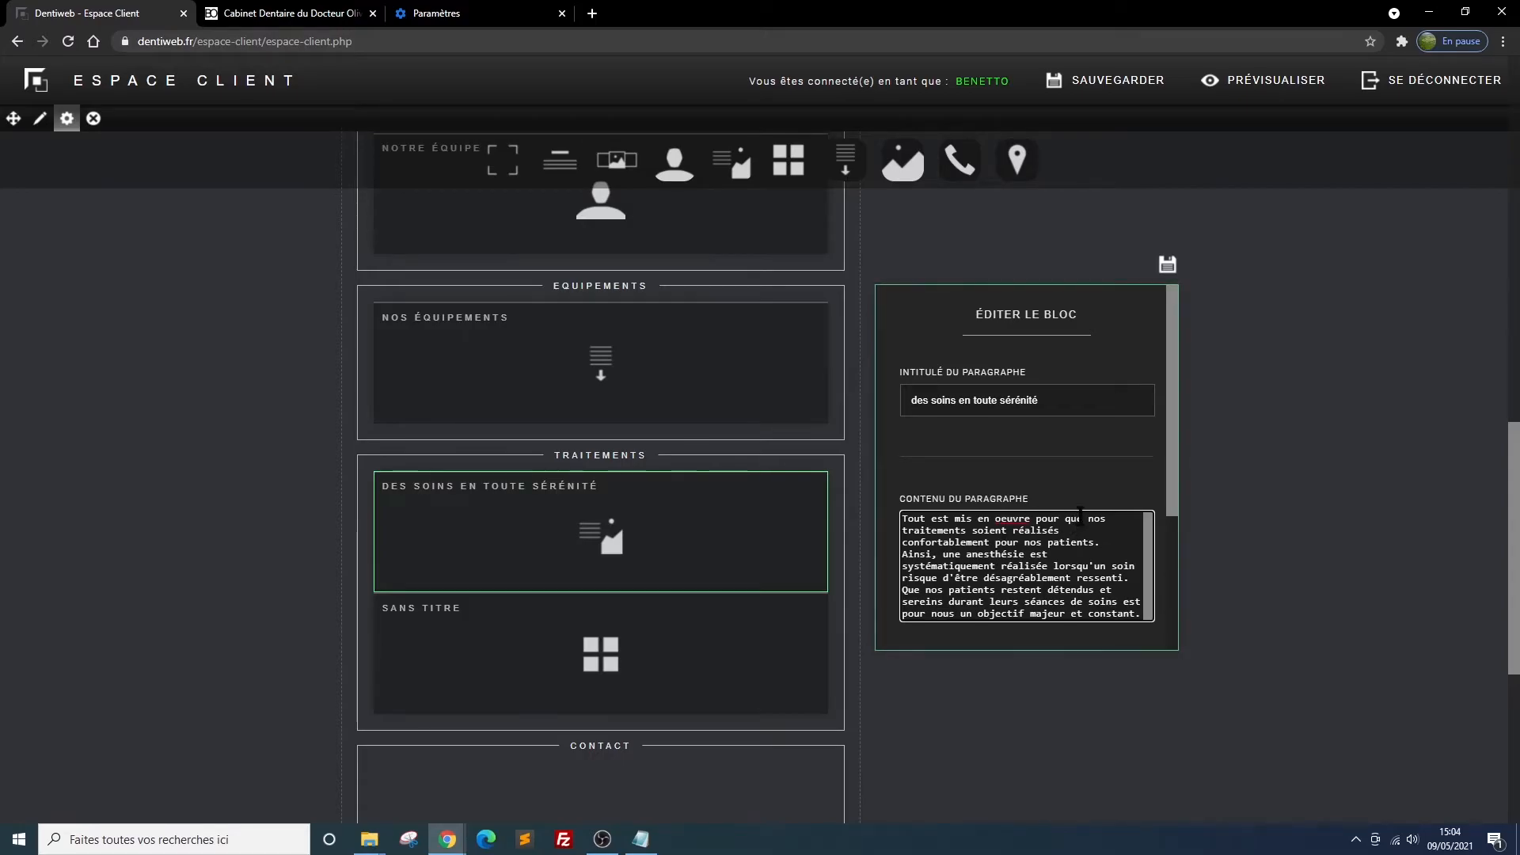
Choose image3.jpg from the soins folder inside démo as the paragraph's image and save the block
scroll(1100, 435, "down", 3)
left_click(924, 526)
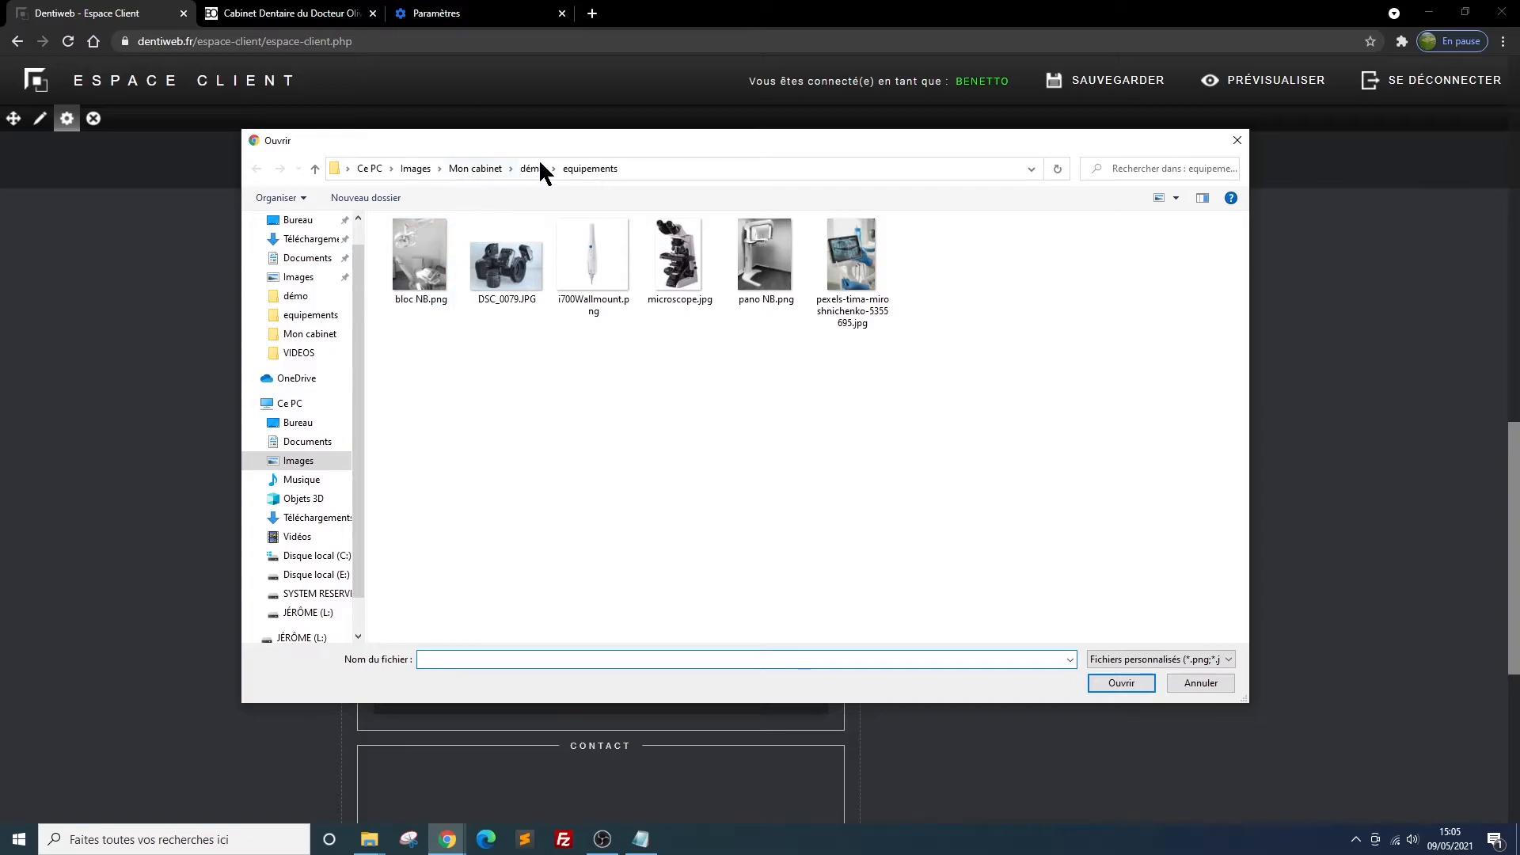
left_click(533, 168)
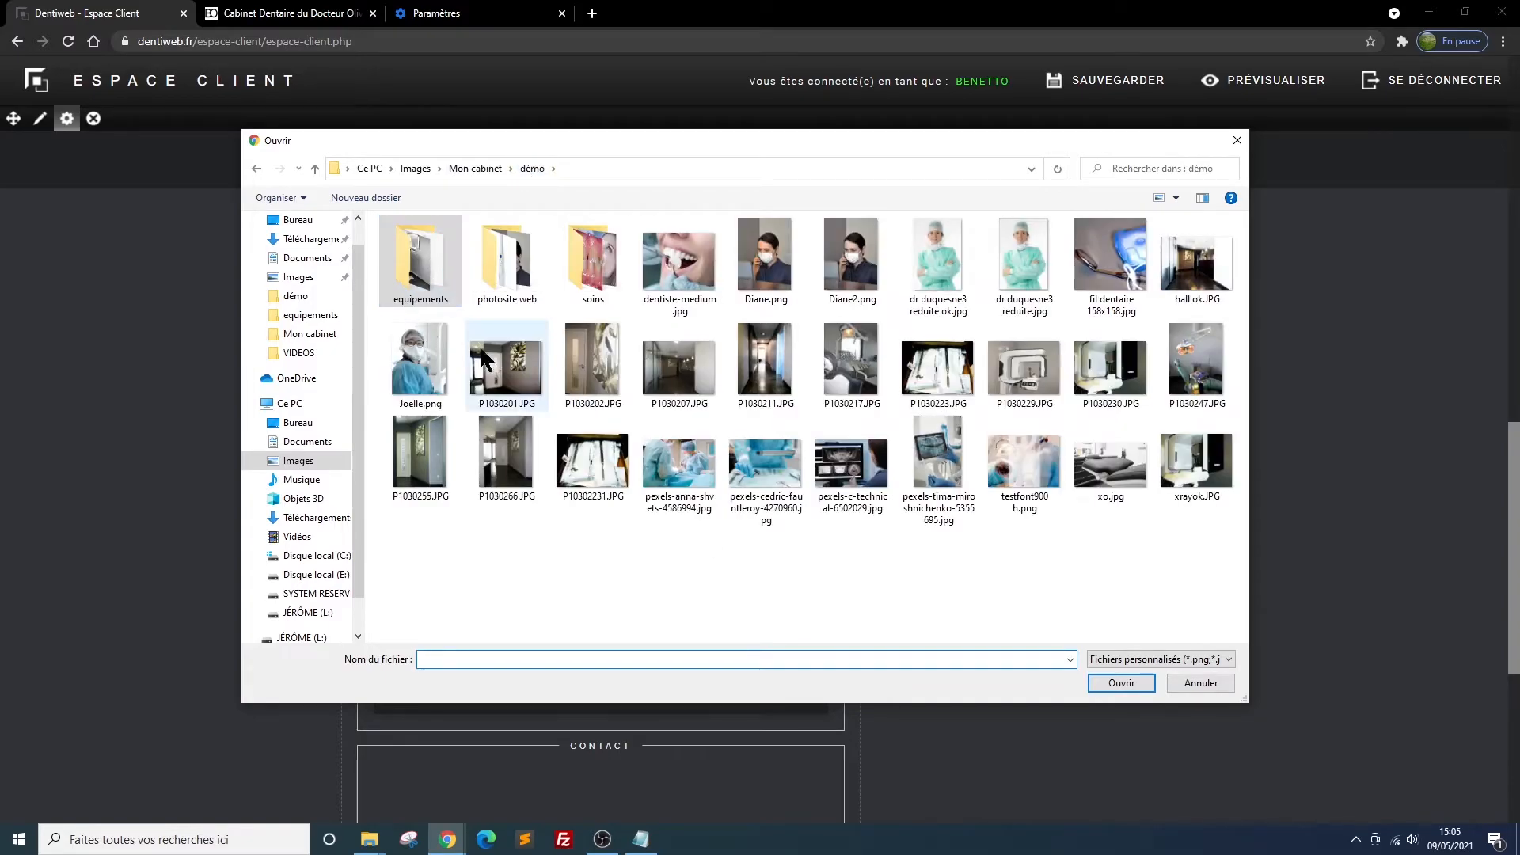
double_click(581, 259)
left_click(675, 267)
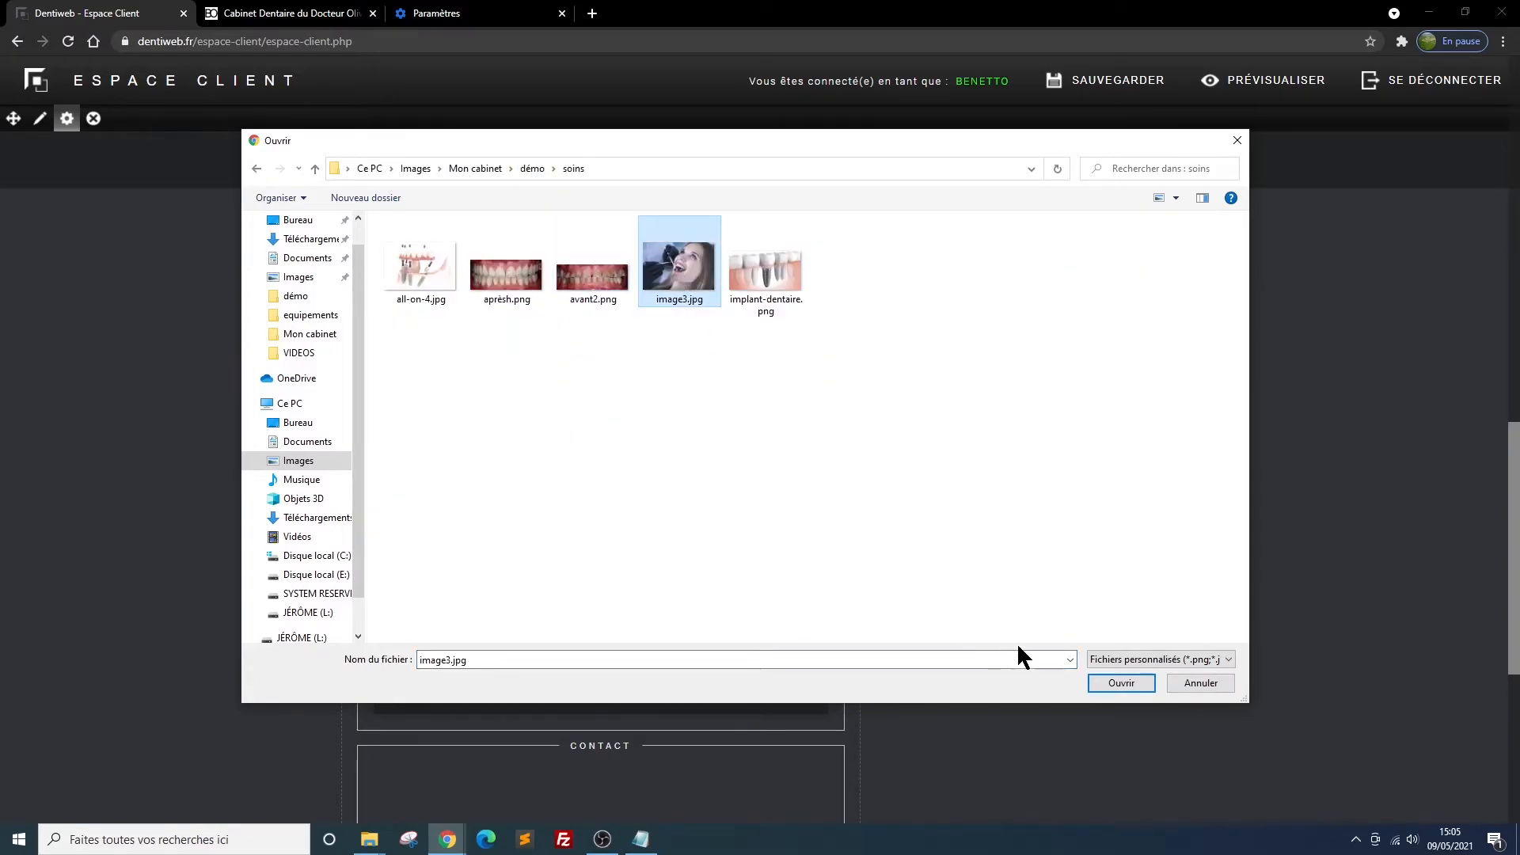
left_click(1117, 682)
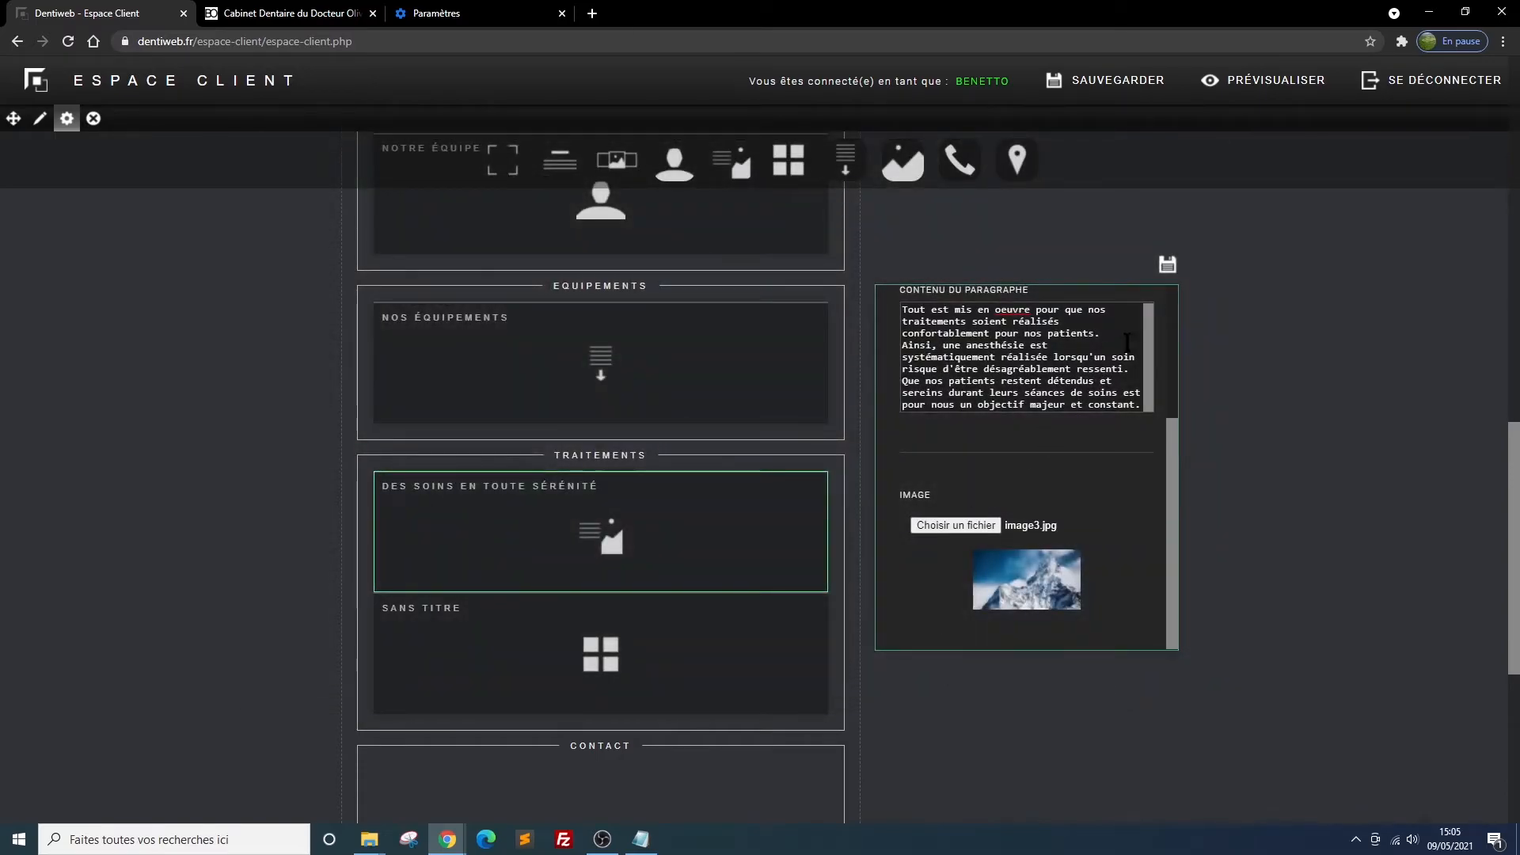
left_click(1169, 264)
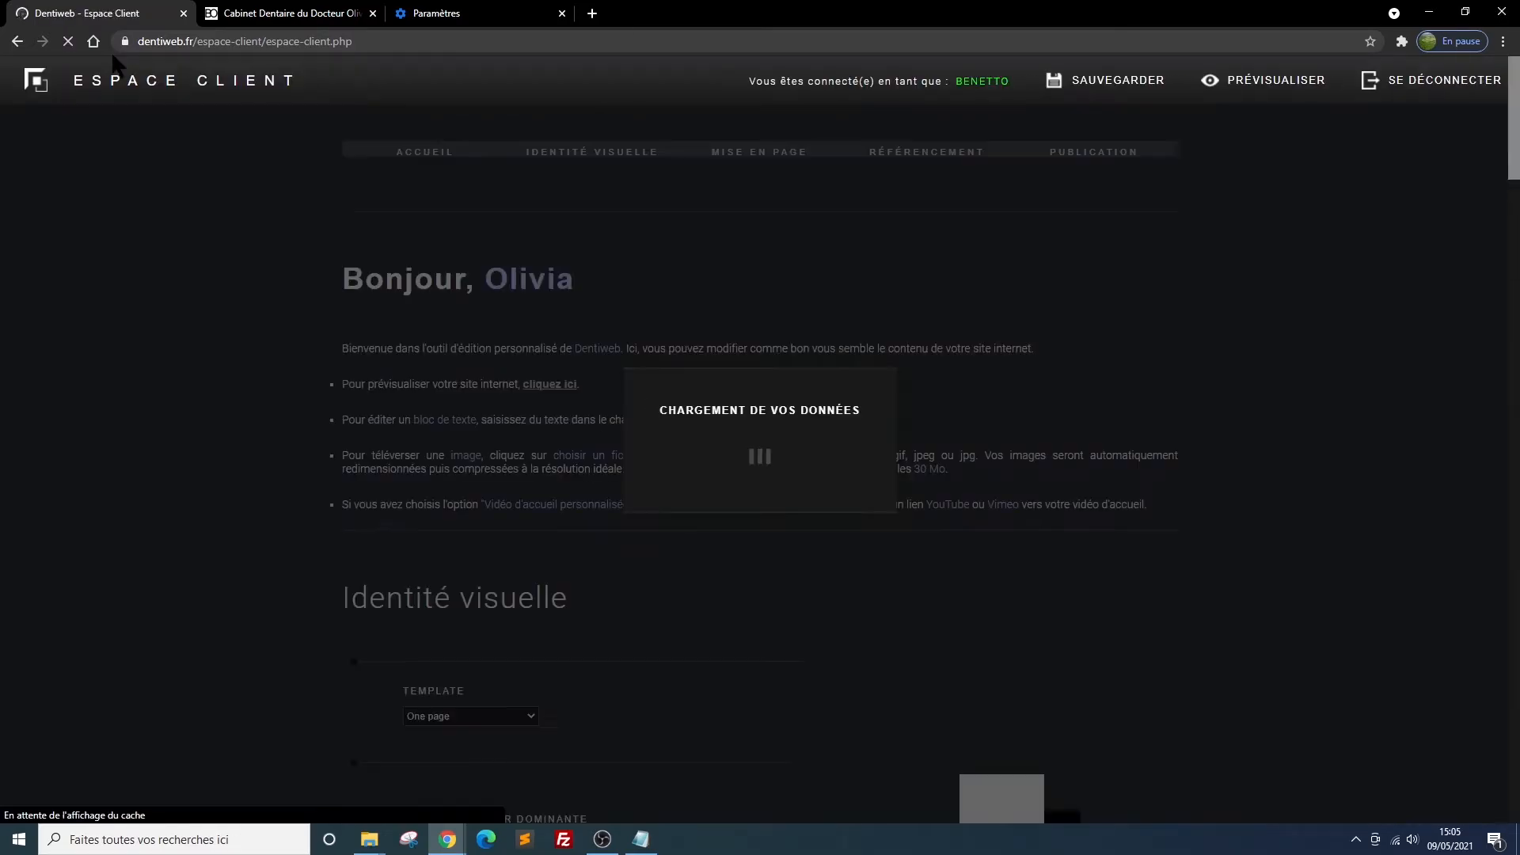
Reload the site preview, check the text and image of the Des soins en toute sérénité block, and return to the client area
left_click(249, 17)
left_click(69, 42)
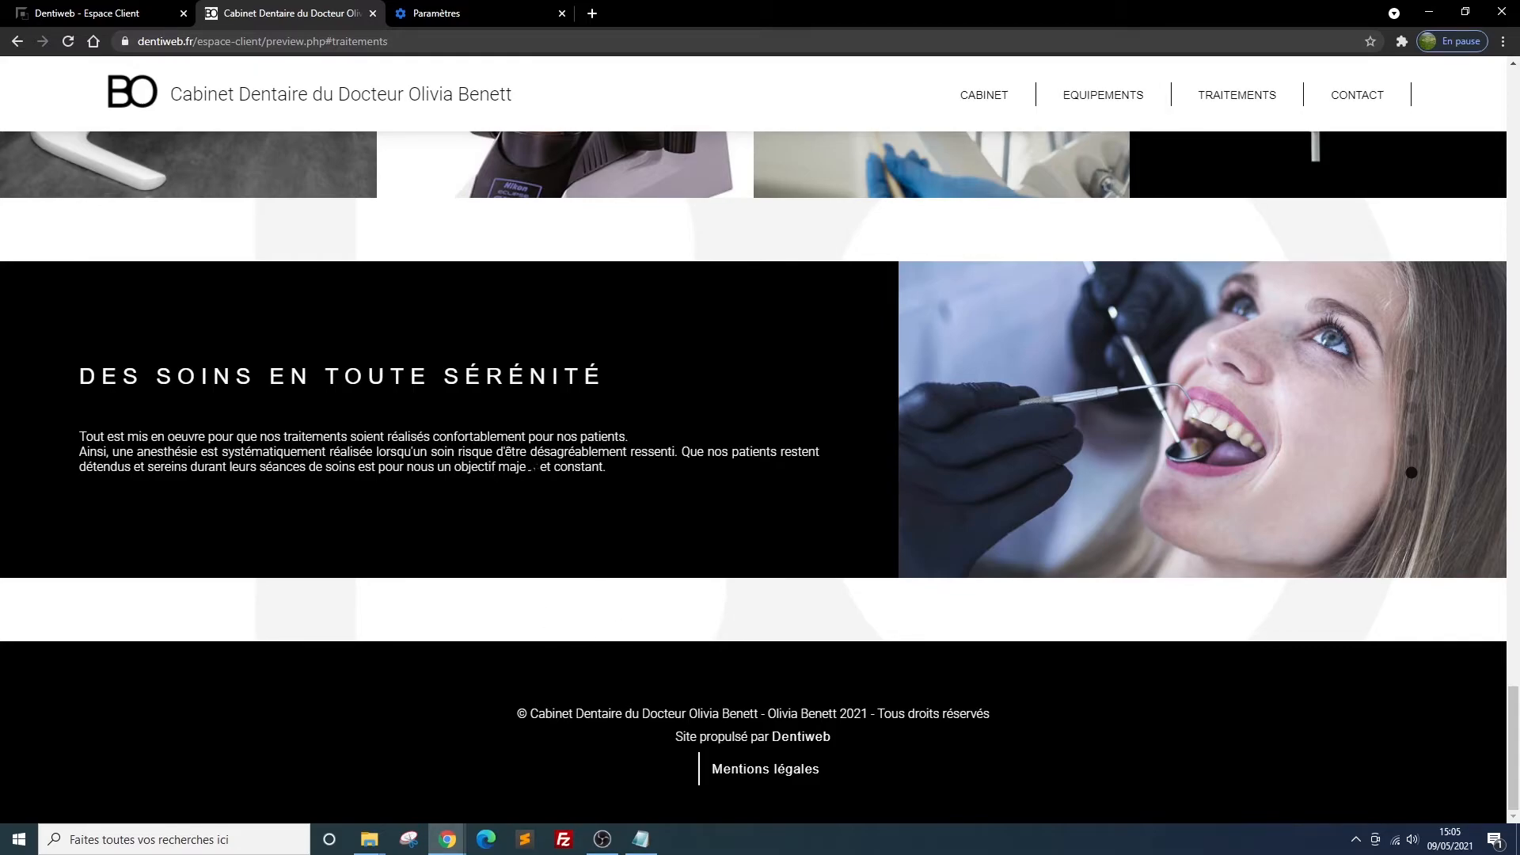
key("ctrl+shift+Tab")
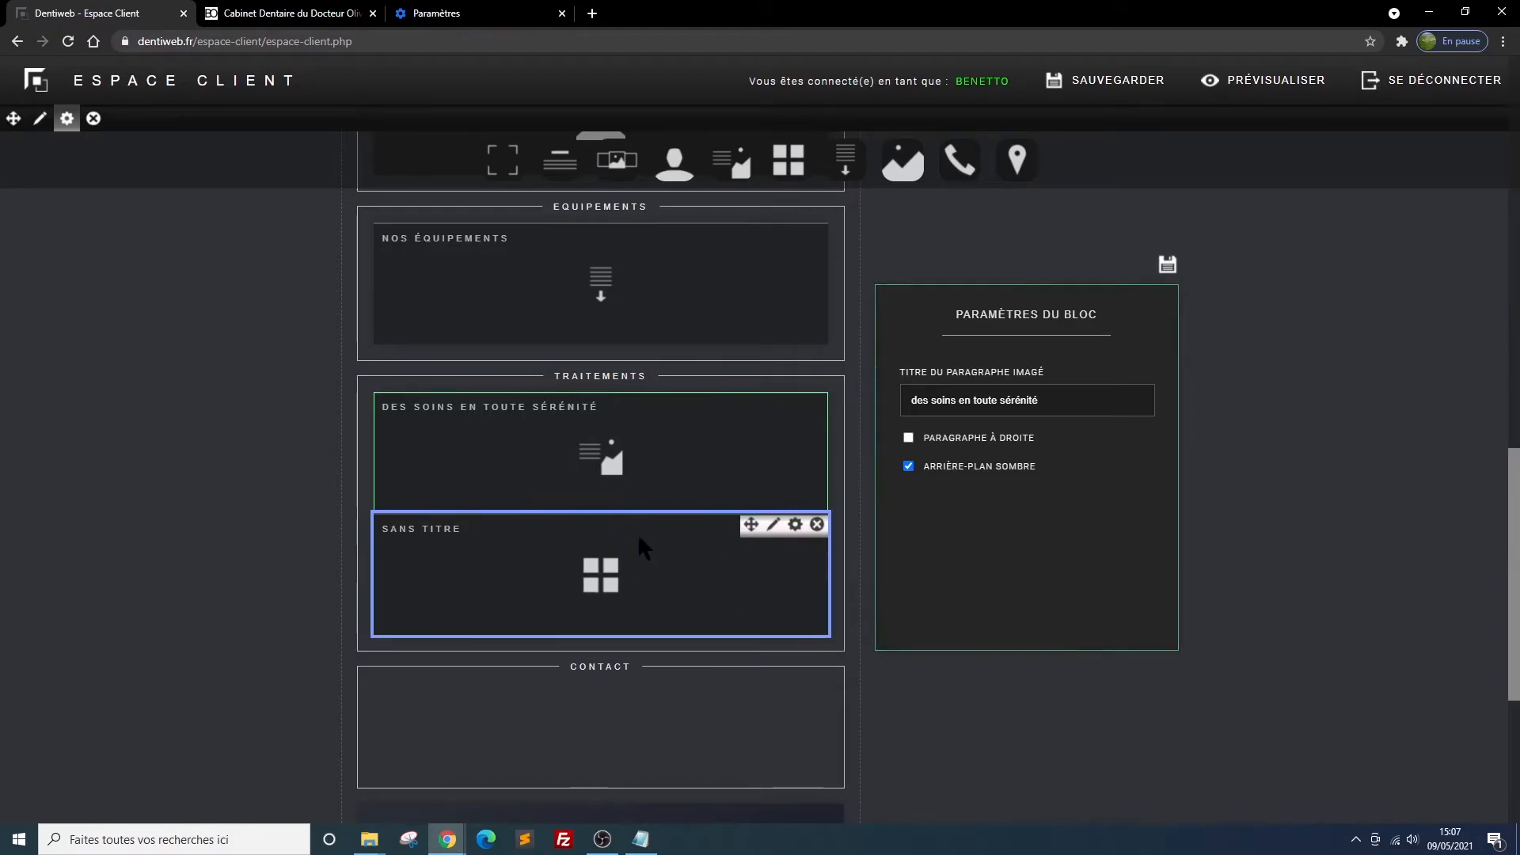
Title the untitled présentation carrée block in Traitements "Les facettes en céramqiue"
left_click(794, 525)
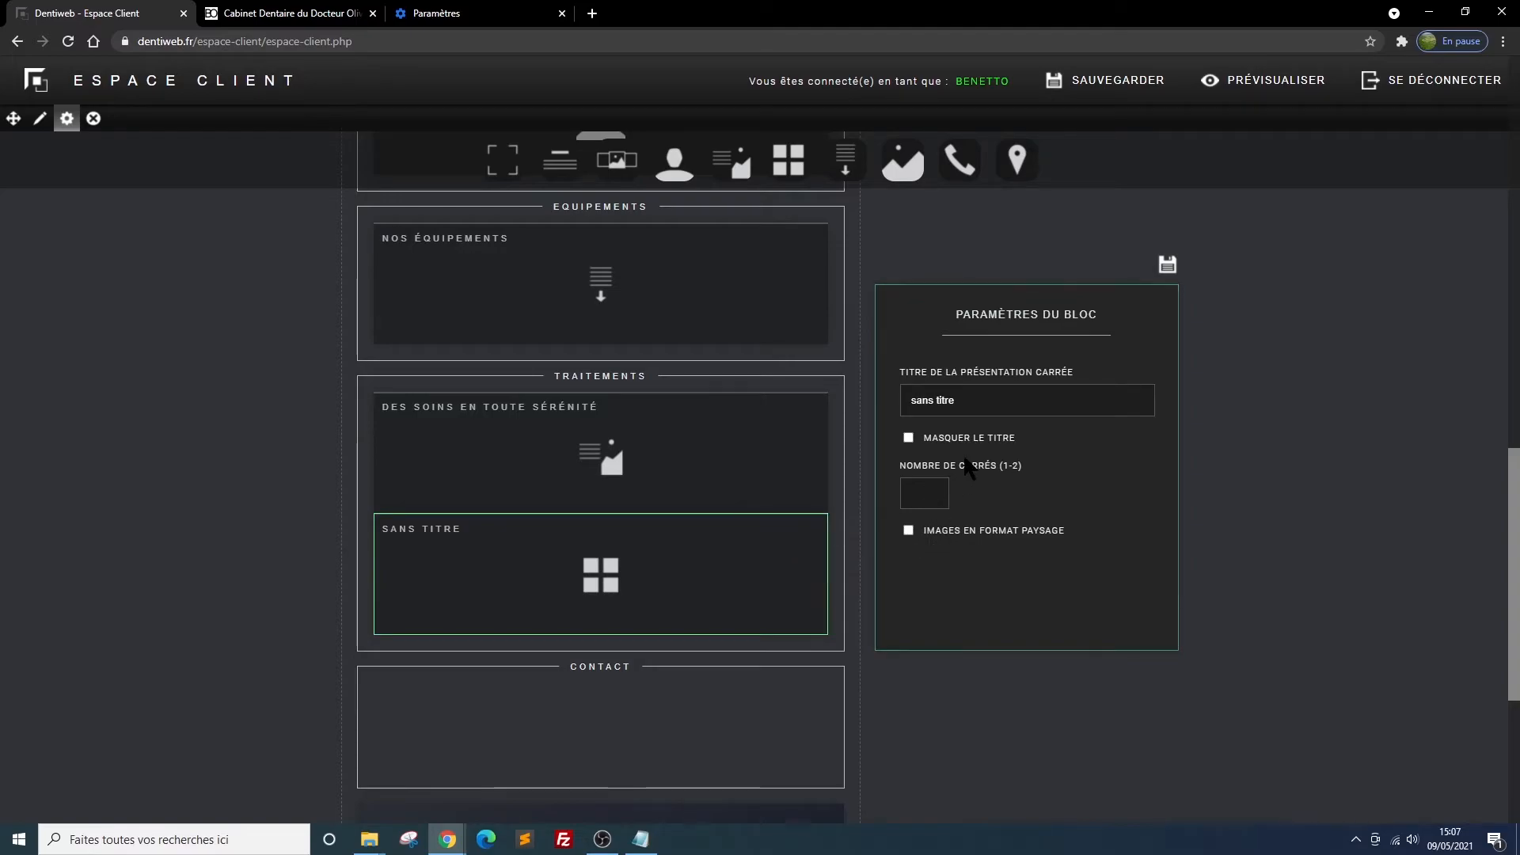
left_click_drag(966, 400, 901, 404)
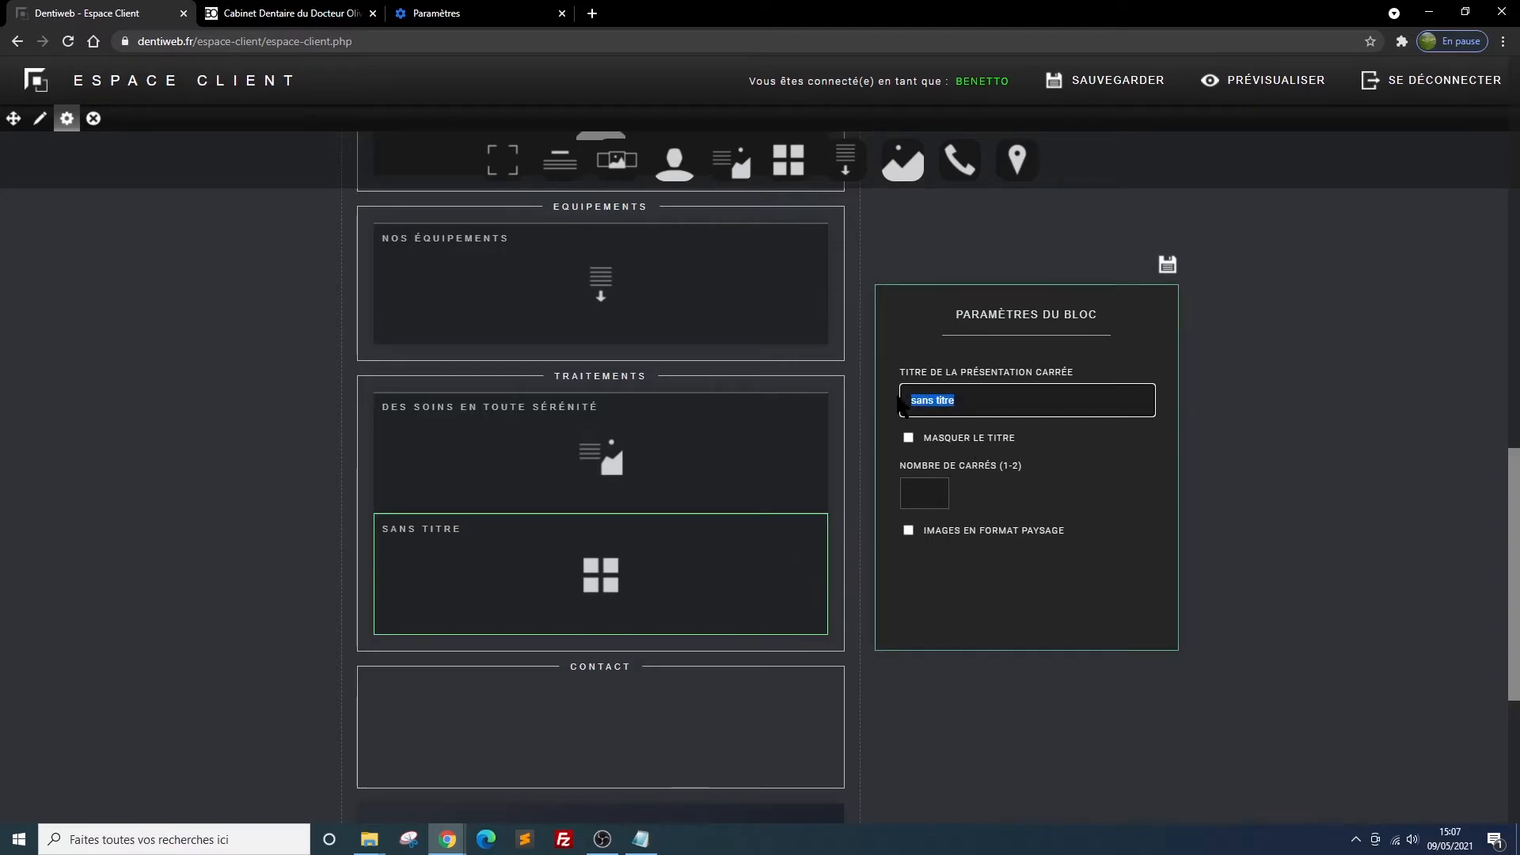
type("Les ")
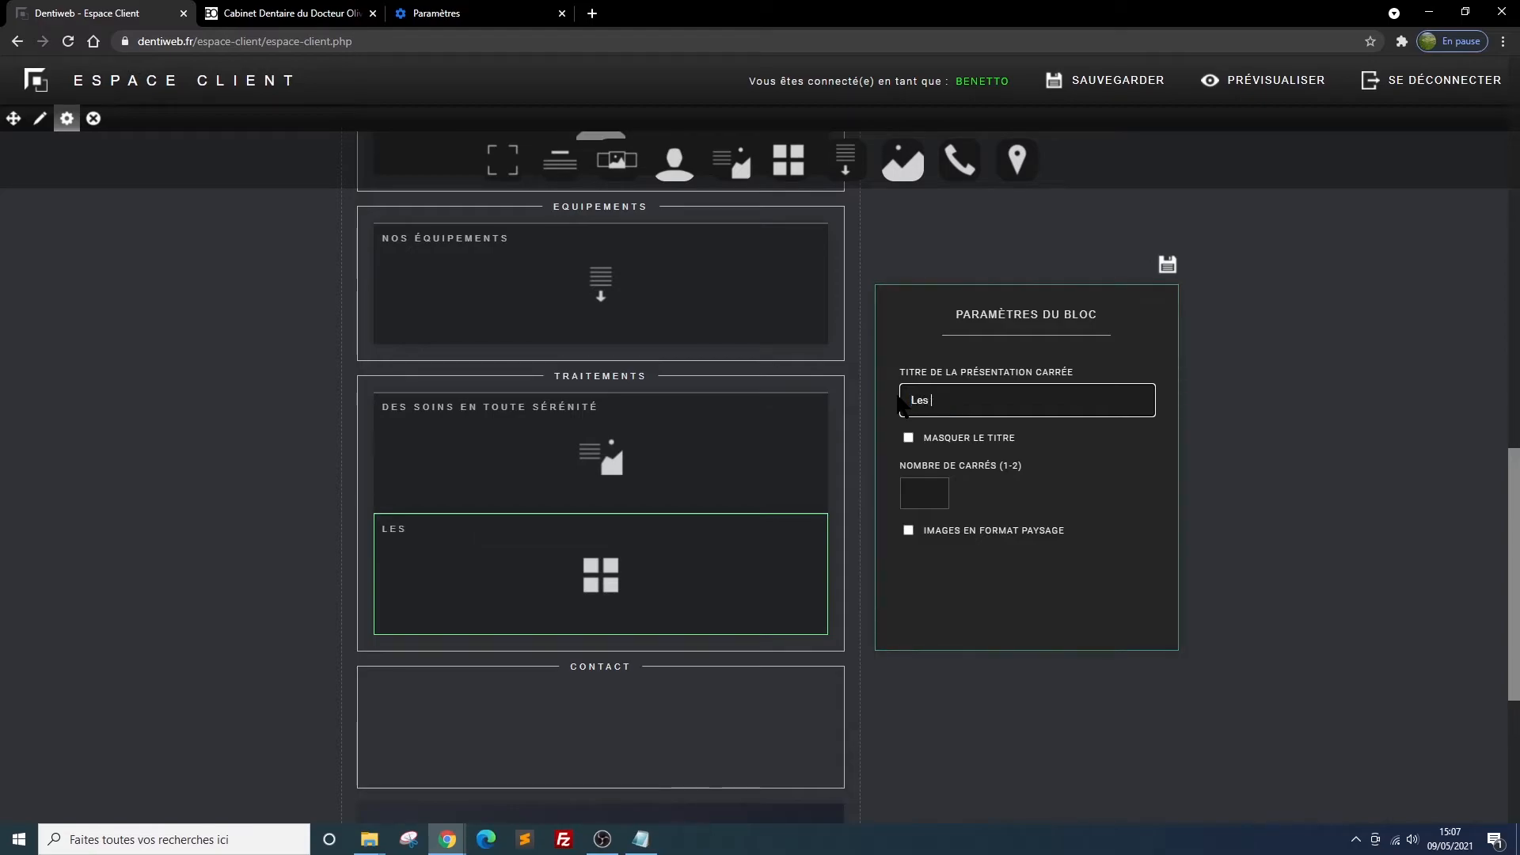
type("facettes en céramqie")
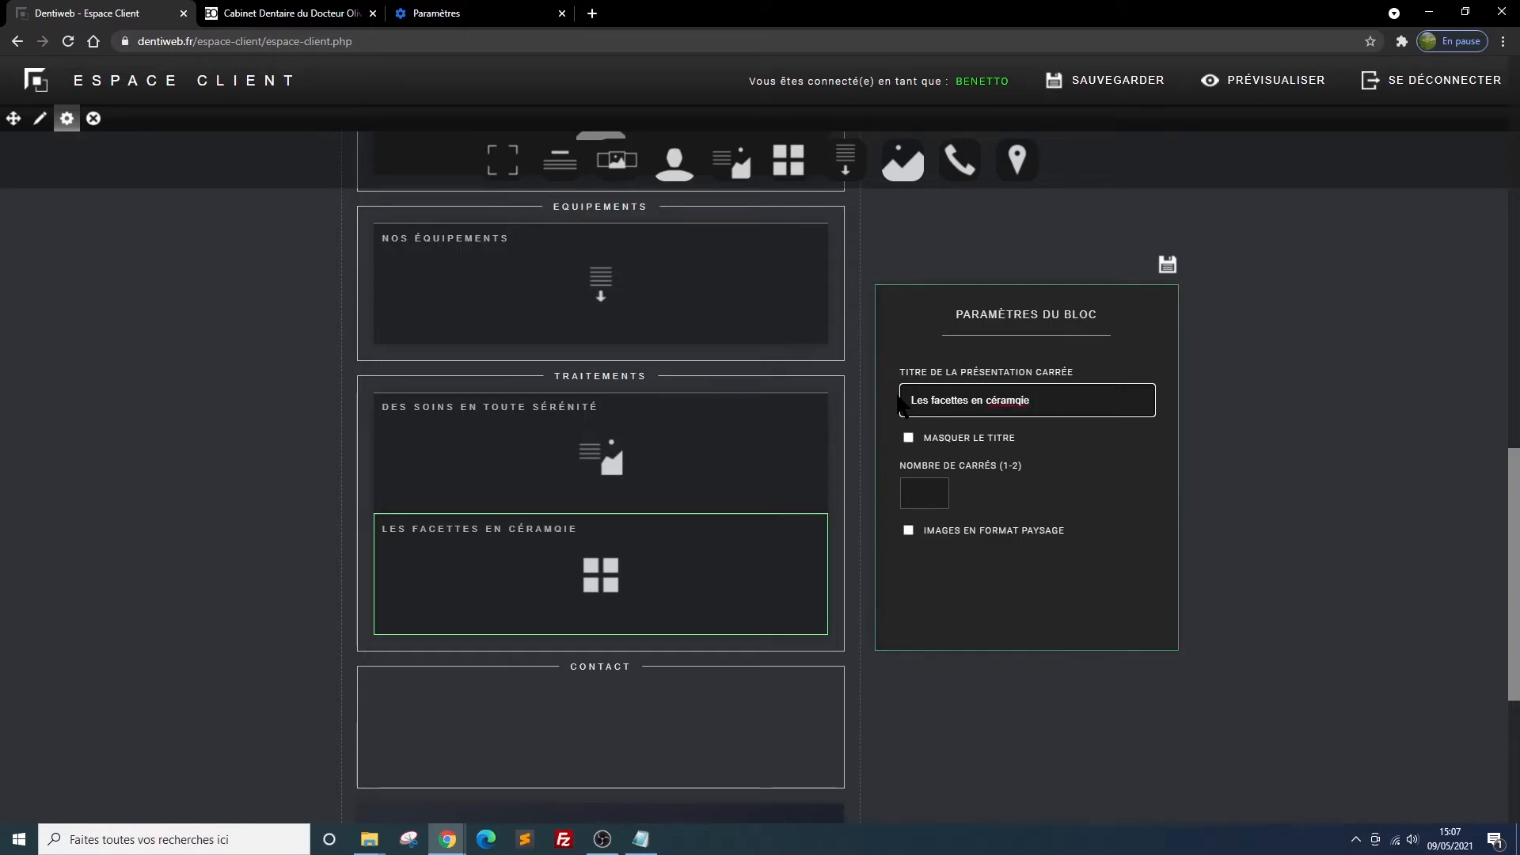
key("BackSpace")
key("BackSpace")
type("ue")
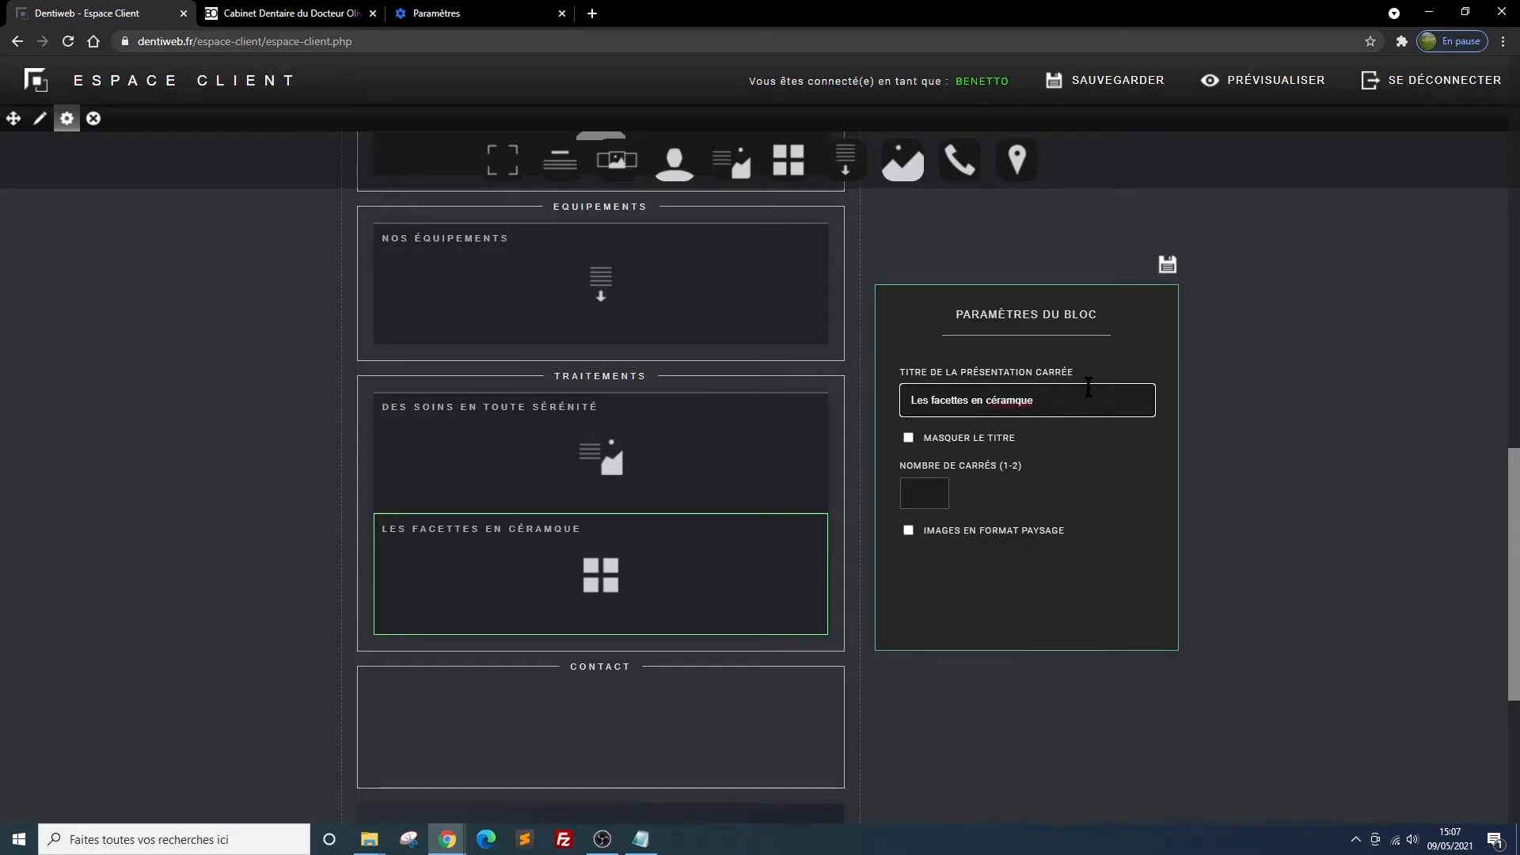
left_click(1019, 401)
type("i")
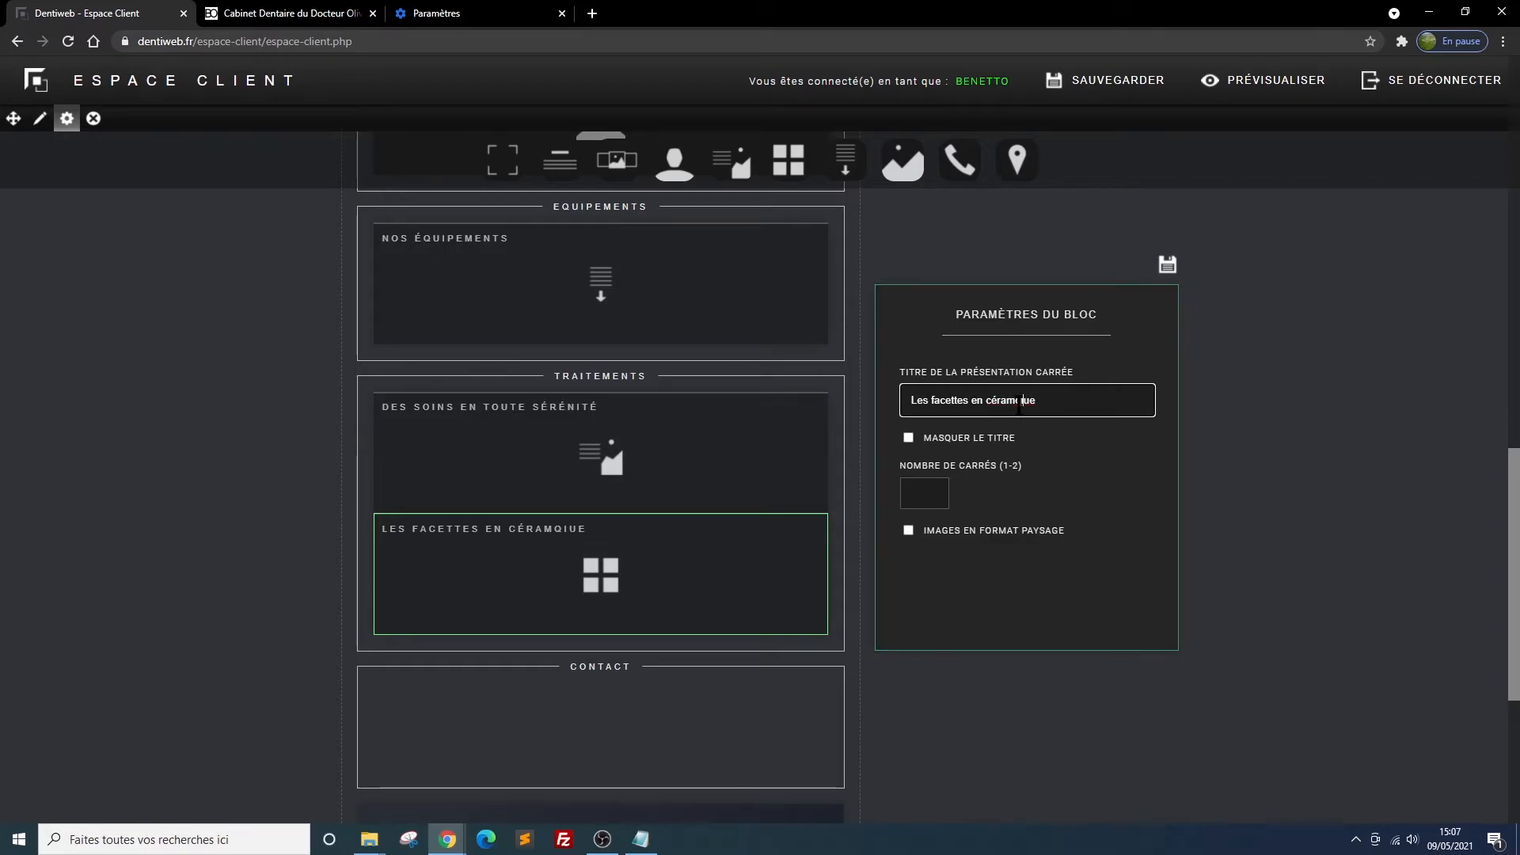
Set the présentation carrée to 2 squares with landscape-format images and save its settings
double_click(933, 489)
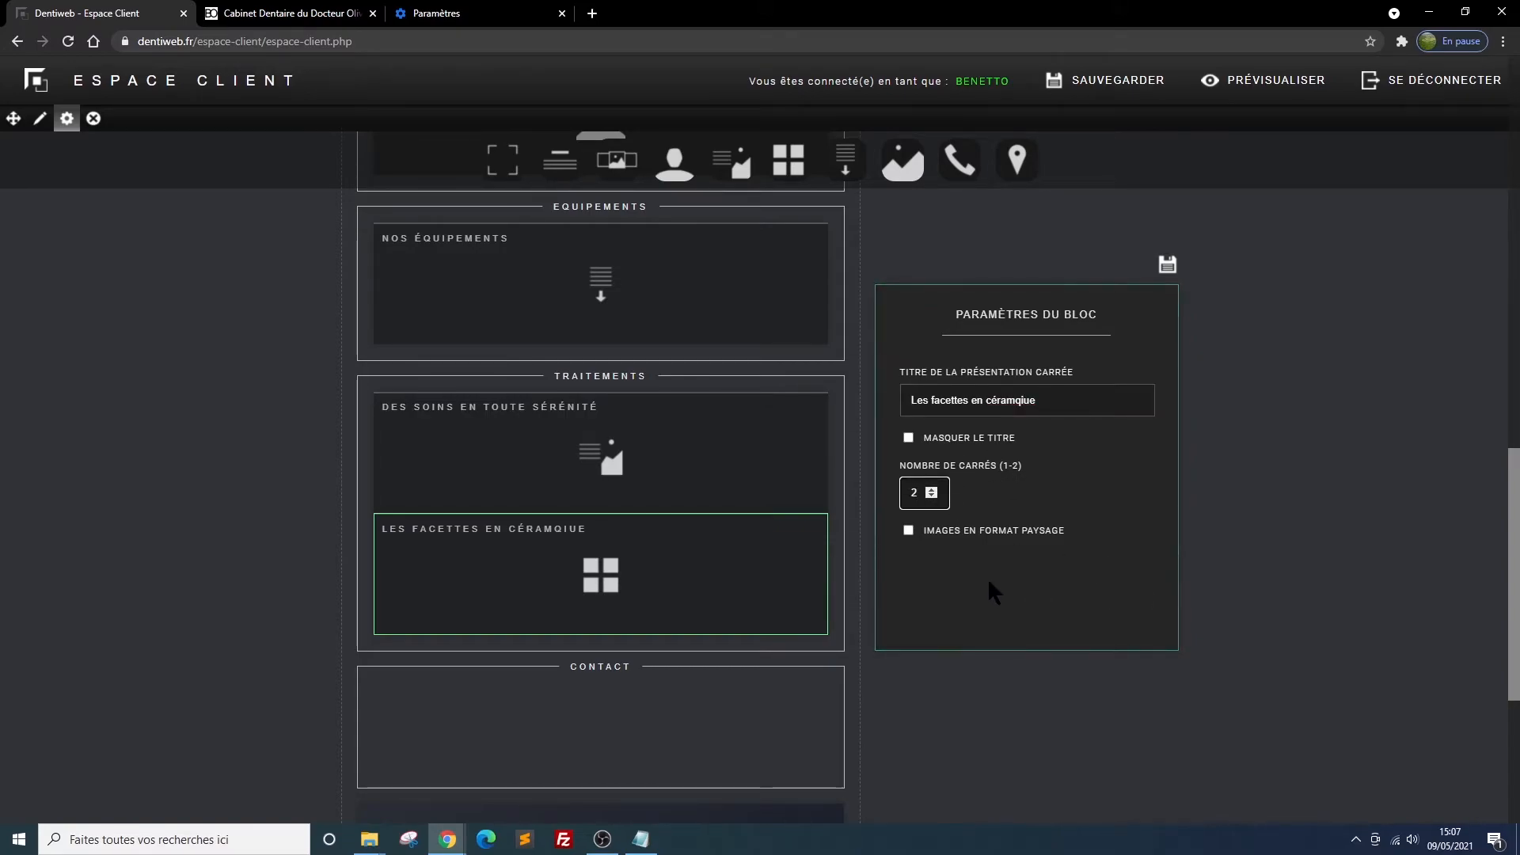
left_click(909, 530)
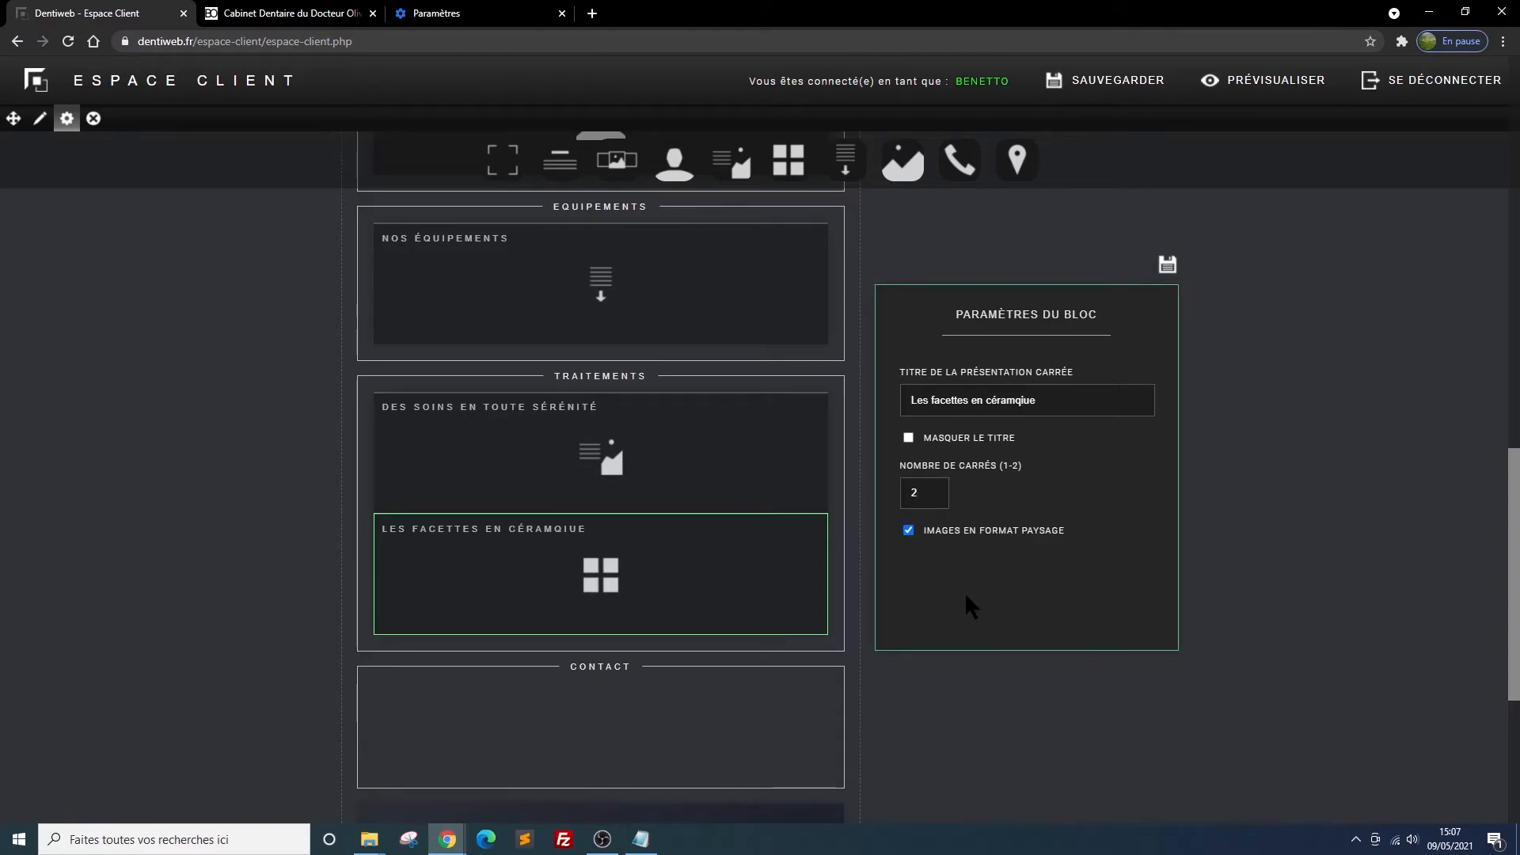
left_click(1186, 260)
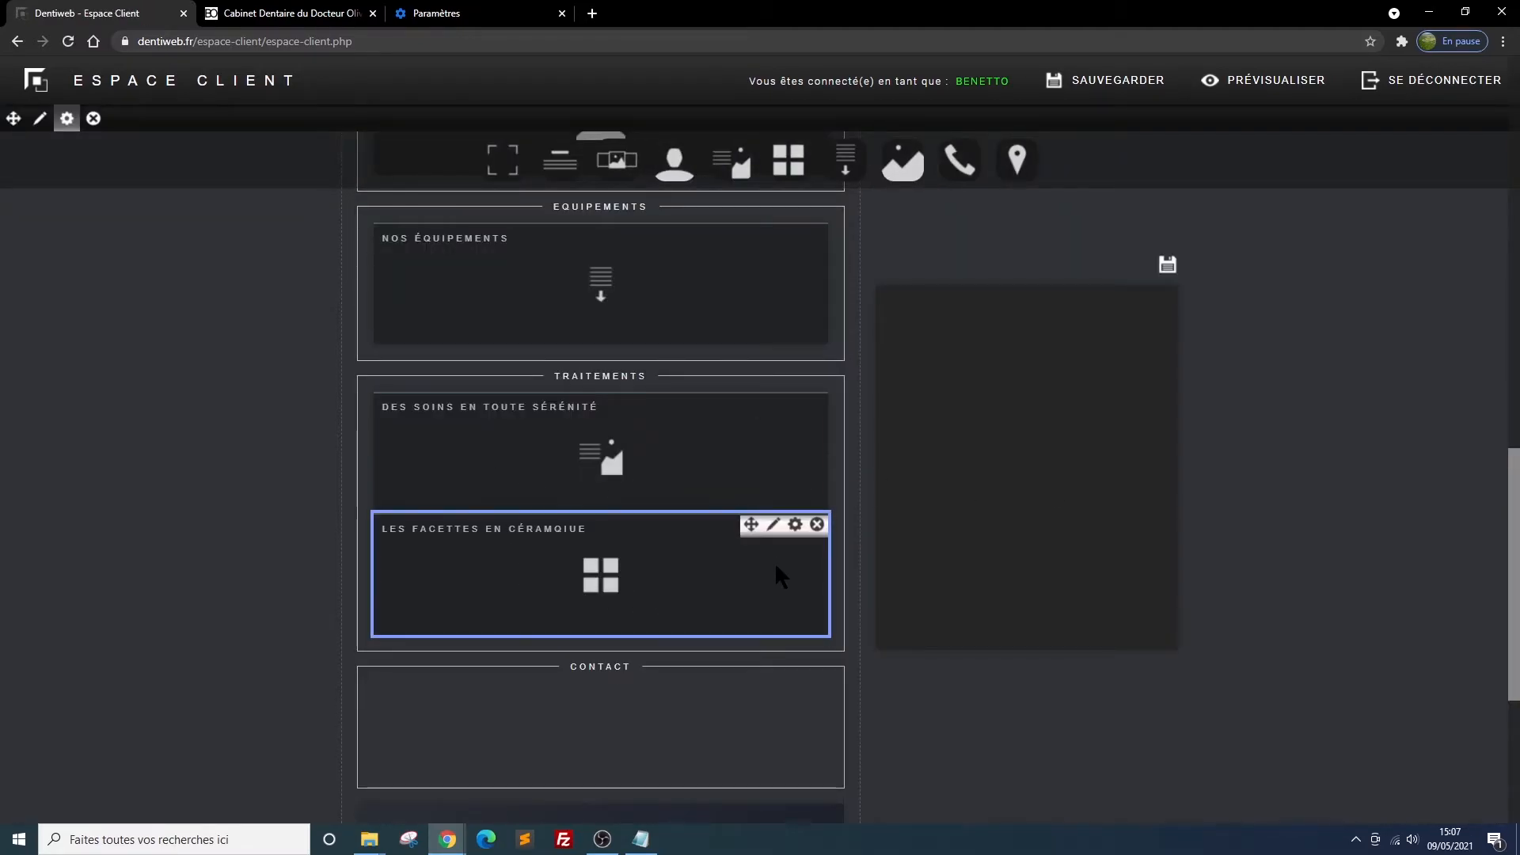
Title square 1 of the facettes block "dents détériorées" and choose avant2.png from the soins folder as its photo
left_click(774, 526)
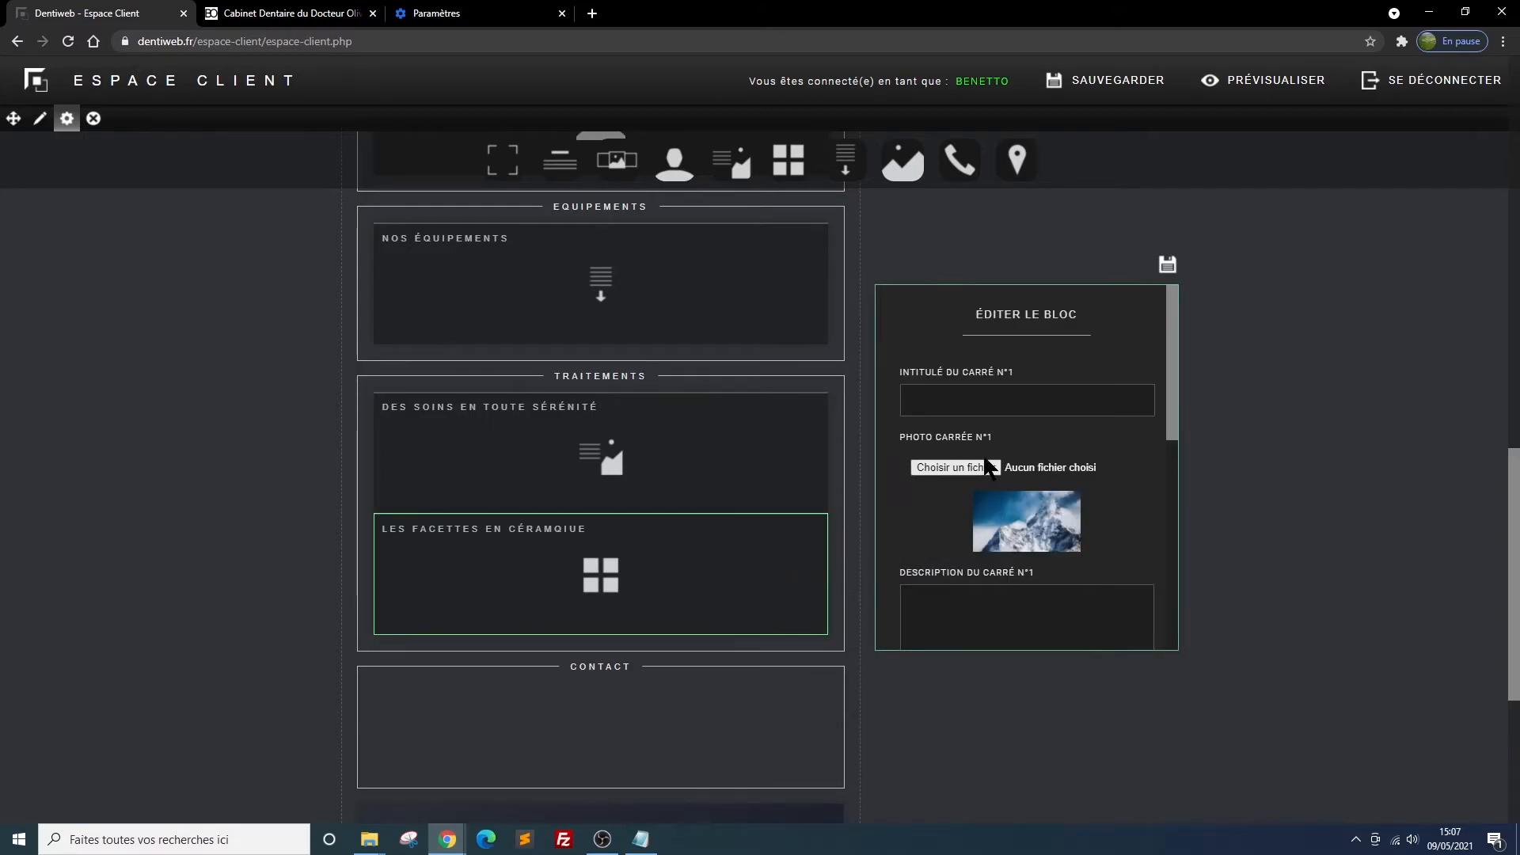
left_click(940, 401)
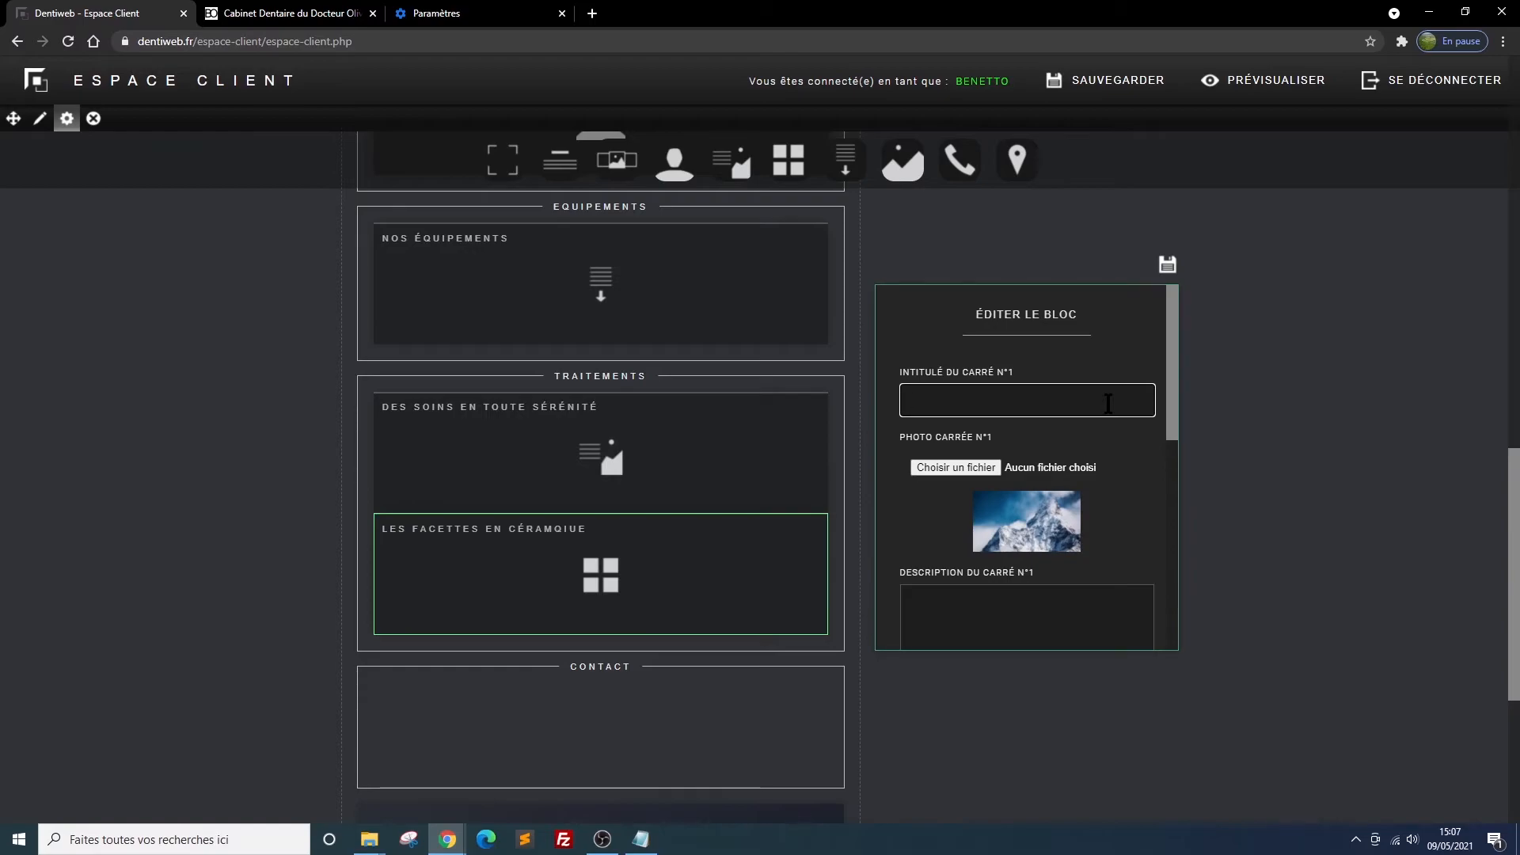
type("den")
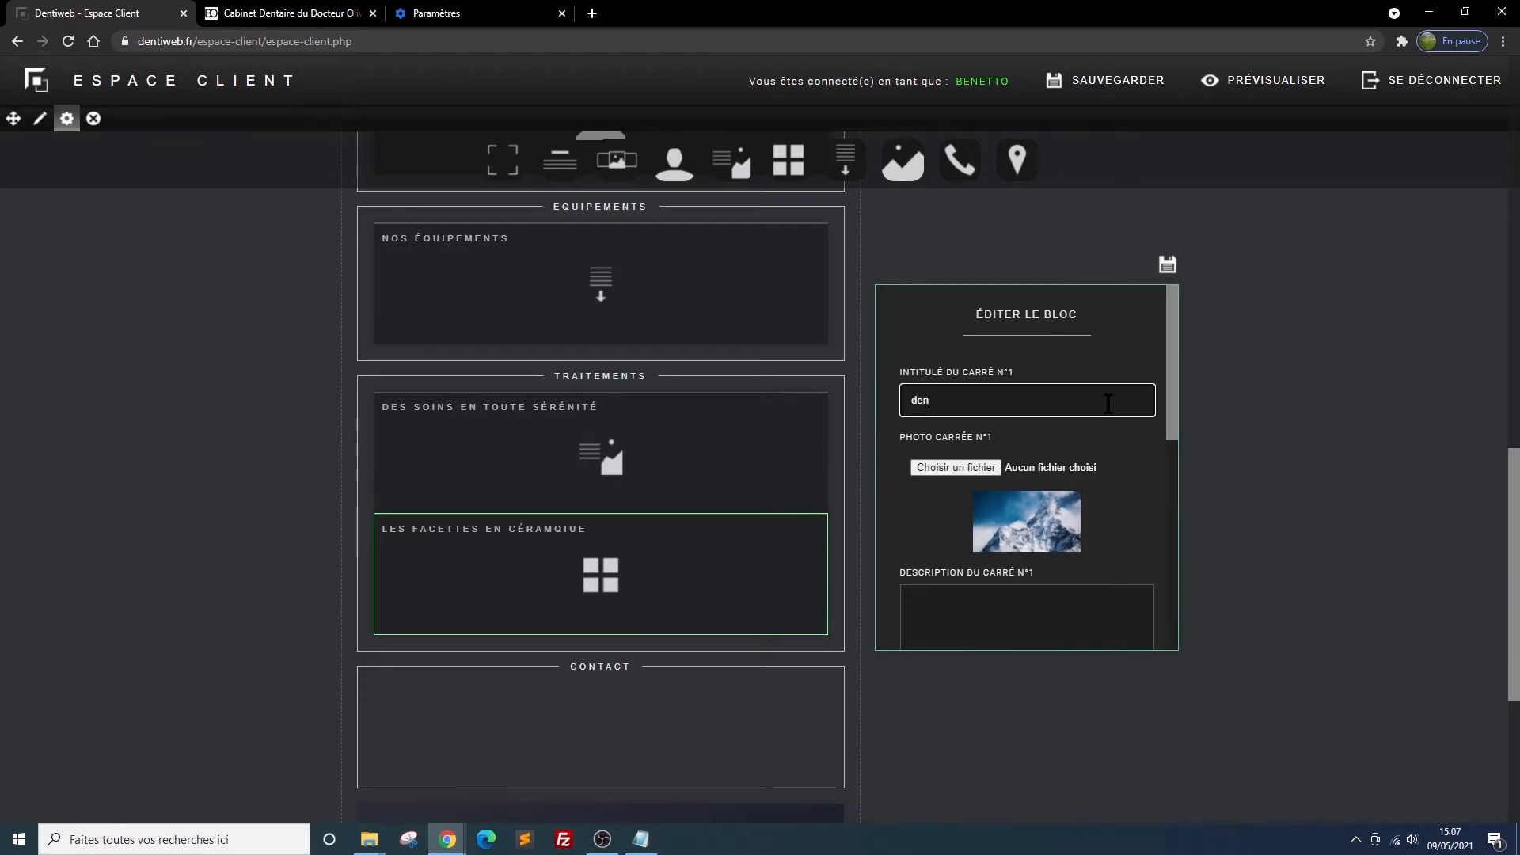
type("ts détériorées")
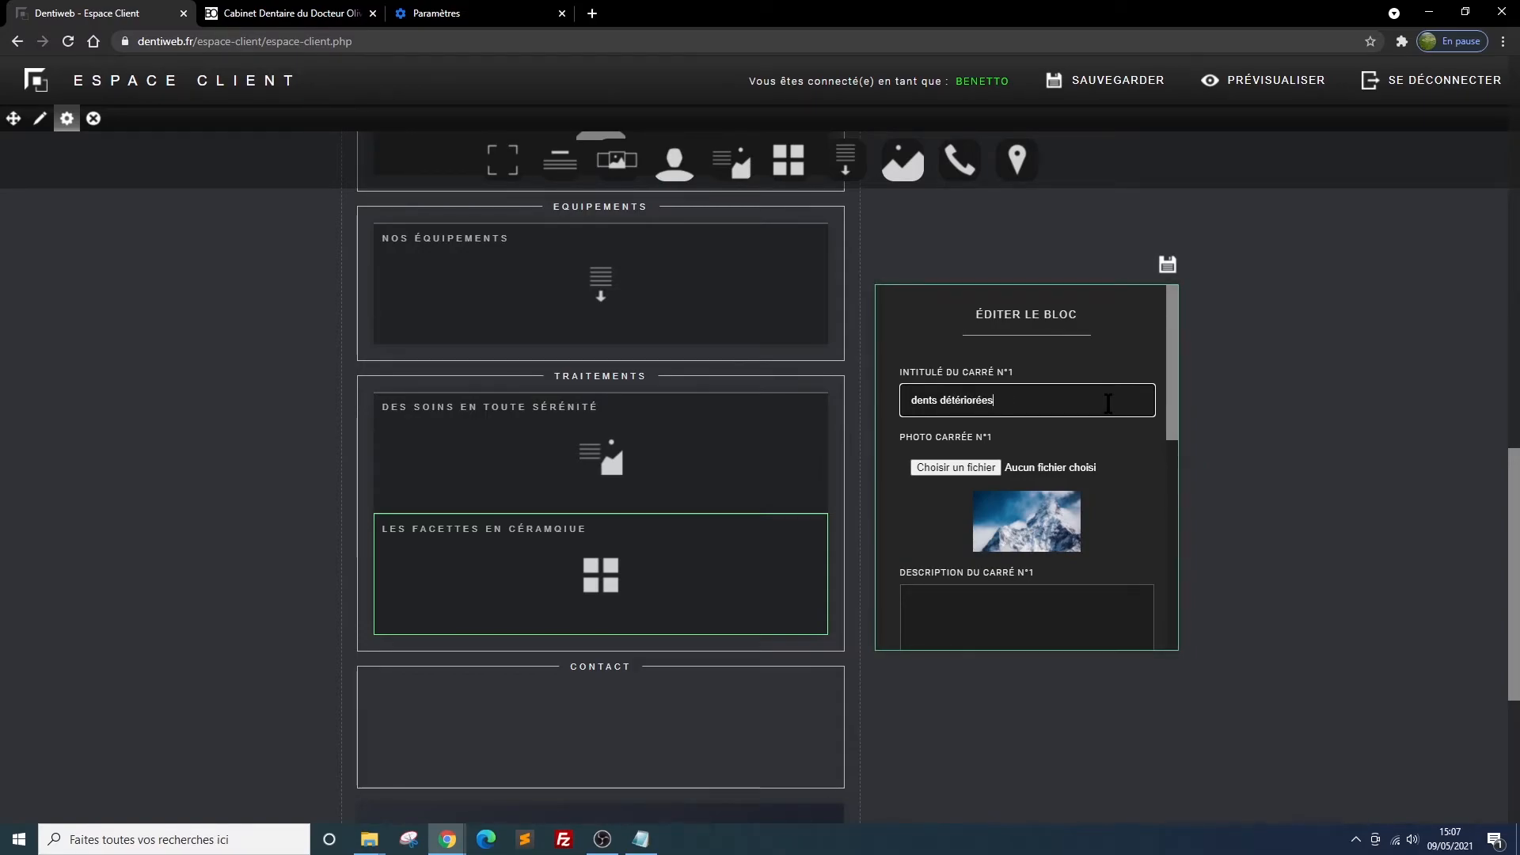
left_click(965, 468)
left_click(582, 237)
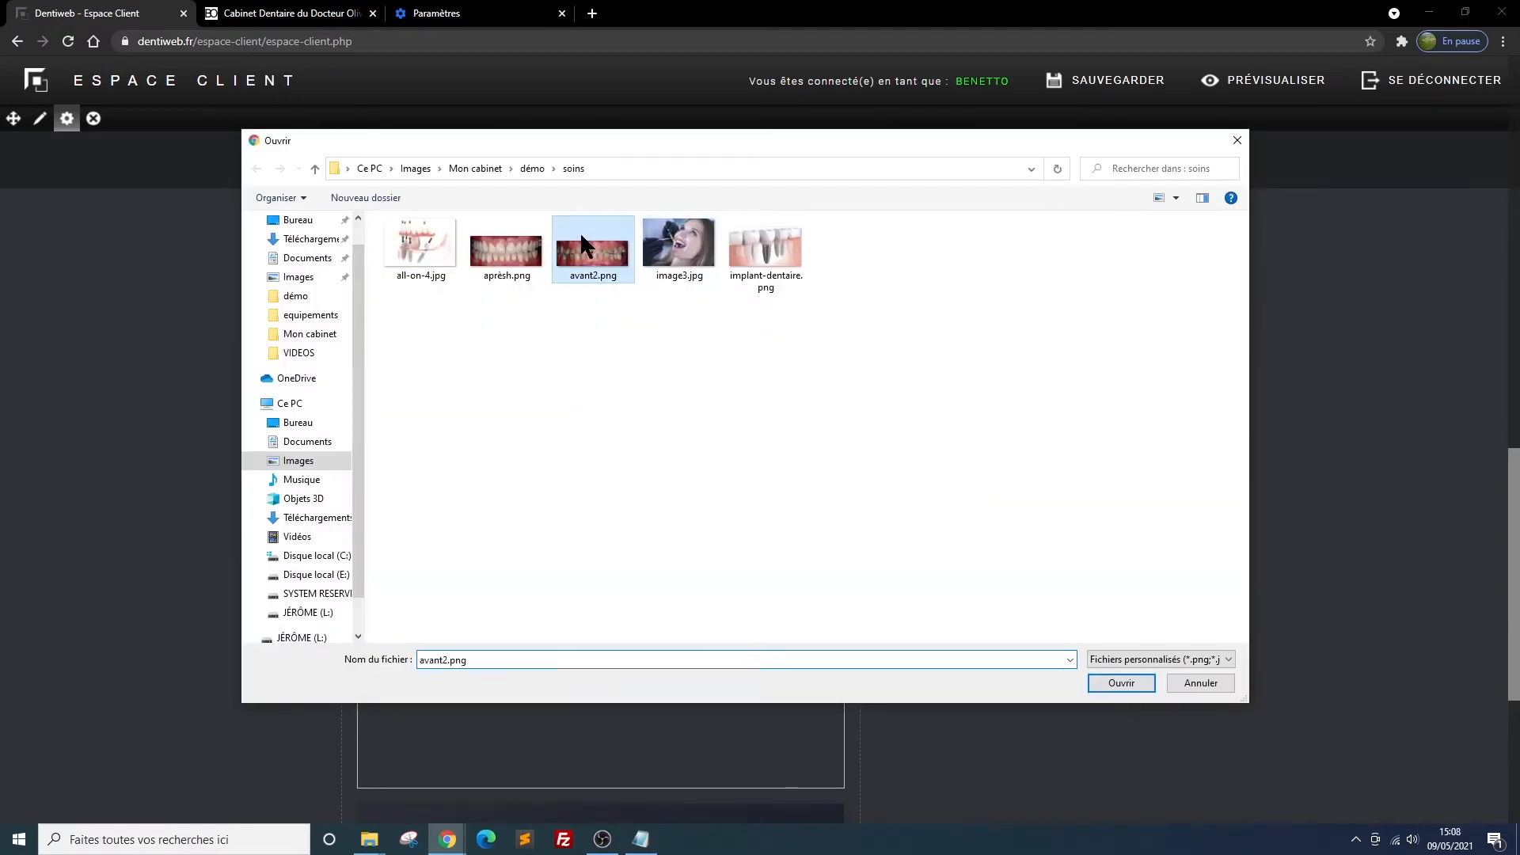
double_click(586, 241)
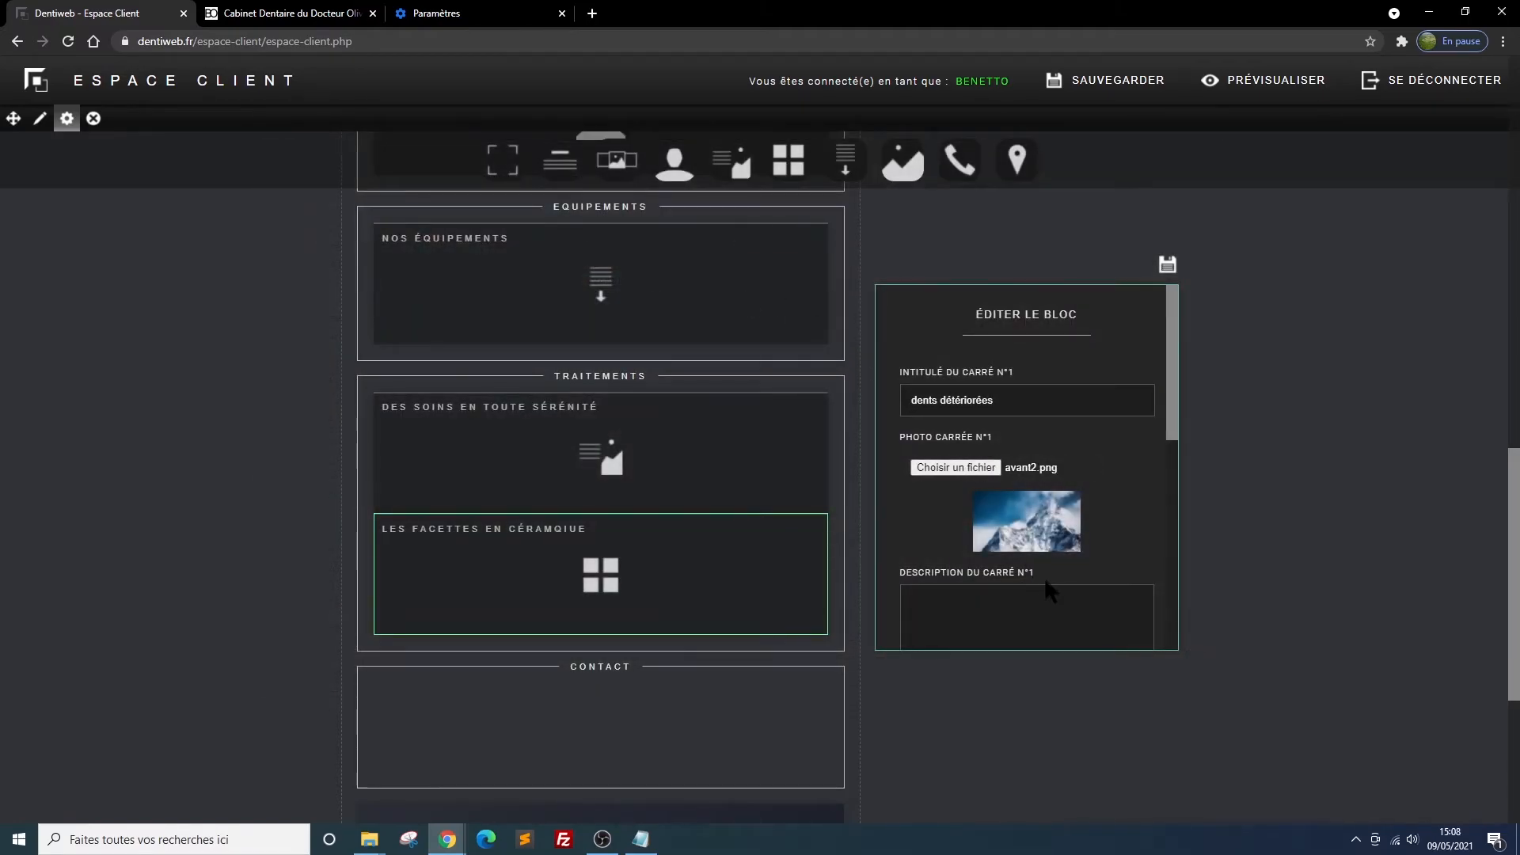
Paste the "Parfois, les dents subissent des détériorations progressives..." text as square 1's description and save the block
scroll(1044, 576, "down", 1)
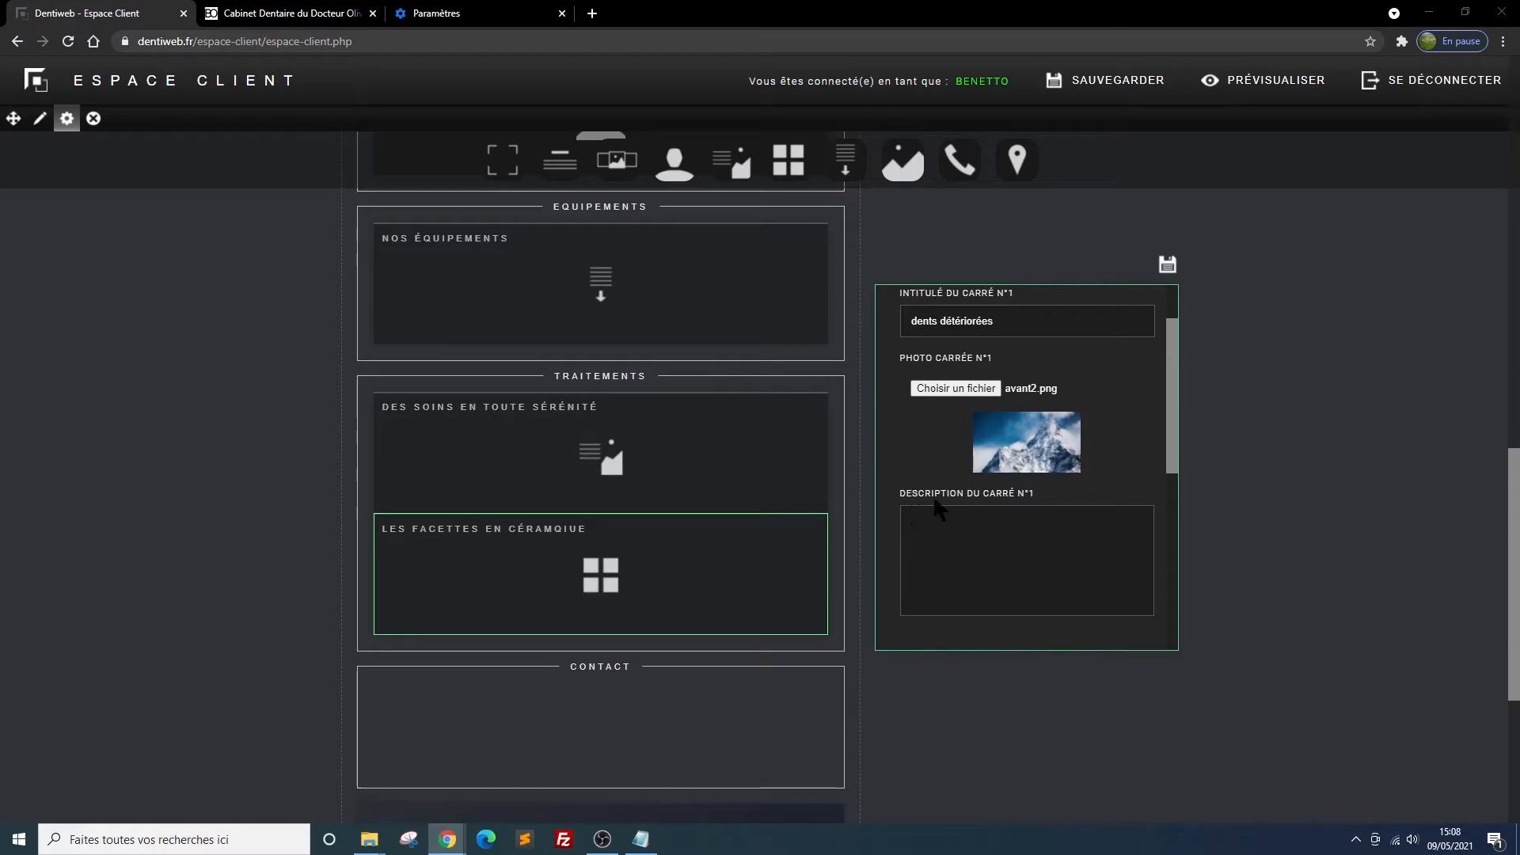
left_click(934, 534)
type("Parfois, les dents subissent des détériorations progressives par usure, attaque acide, fracture partielle, changement de teinte etc... les rendant fragiles, disgracieuses et pouvant occasionner des douleurs au contact ou au froid.")
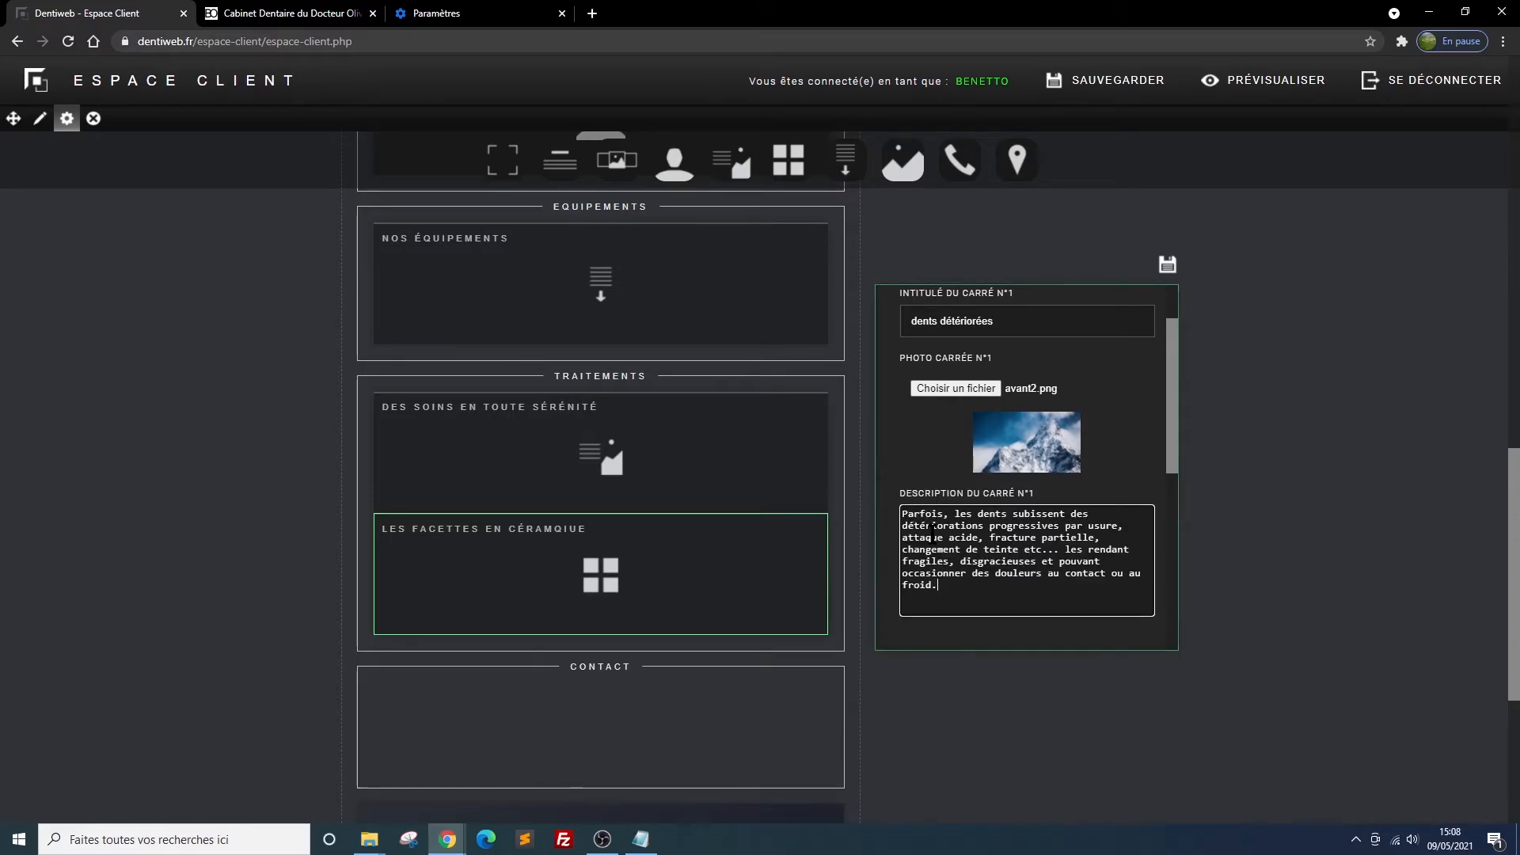
left_click(1167, 265)
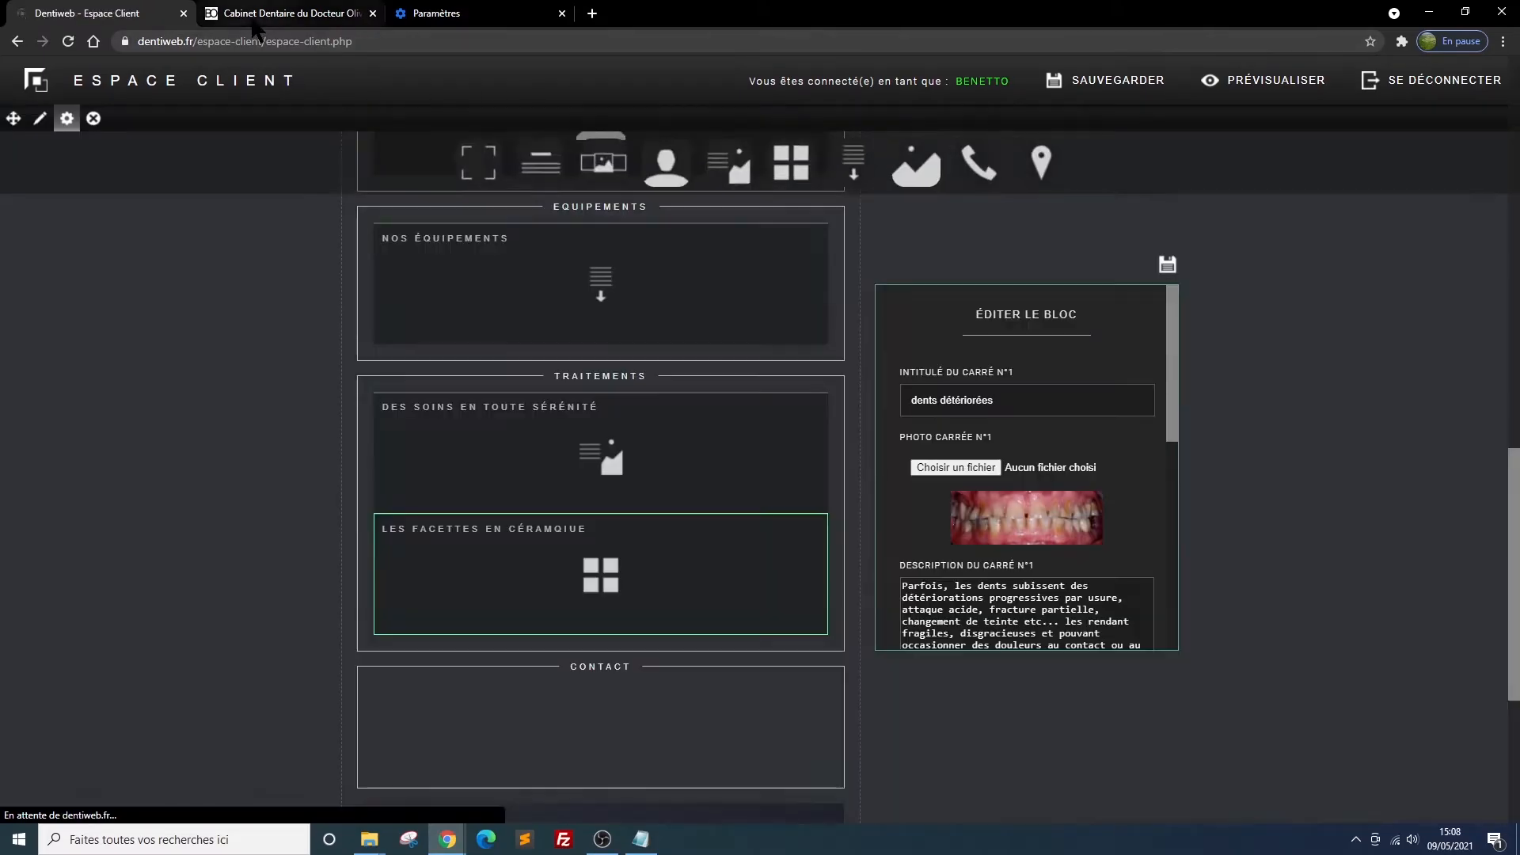
Reload the site preview, check the first square of the facettes block, and return to the client area
left_click(247, 16)
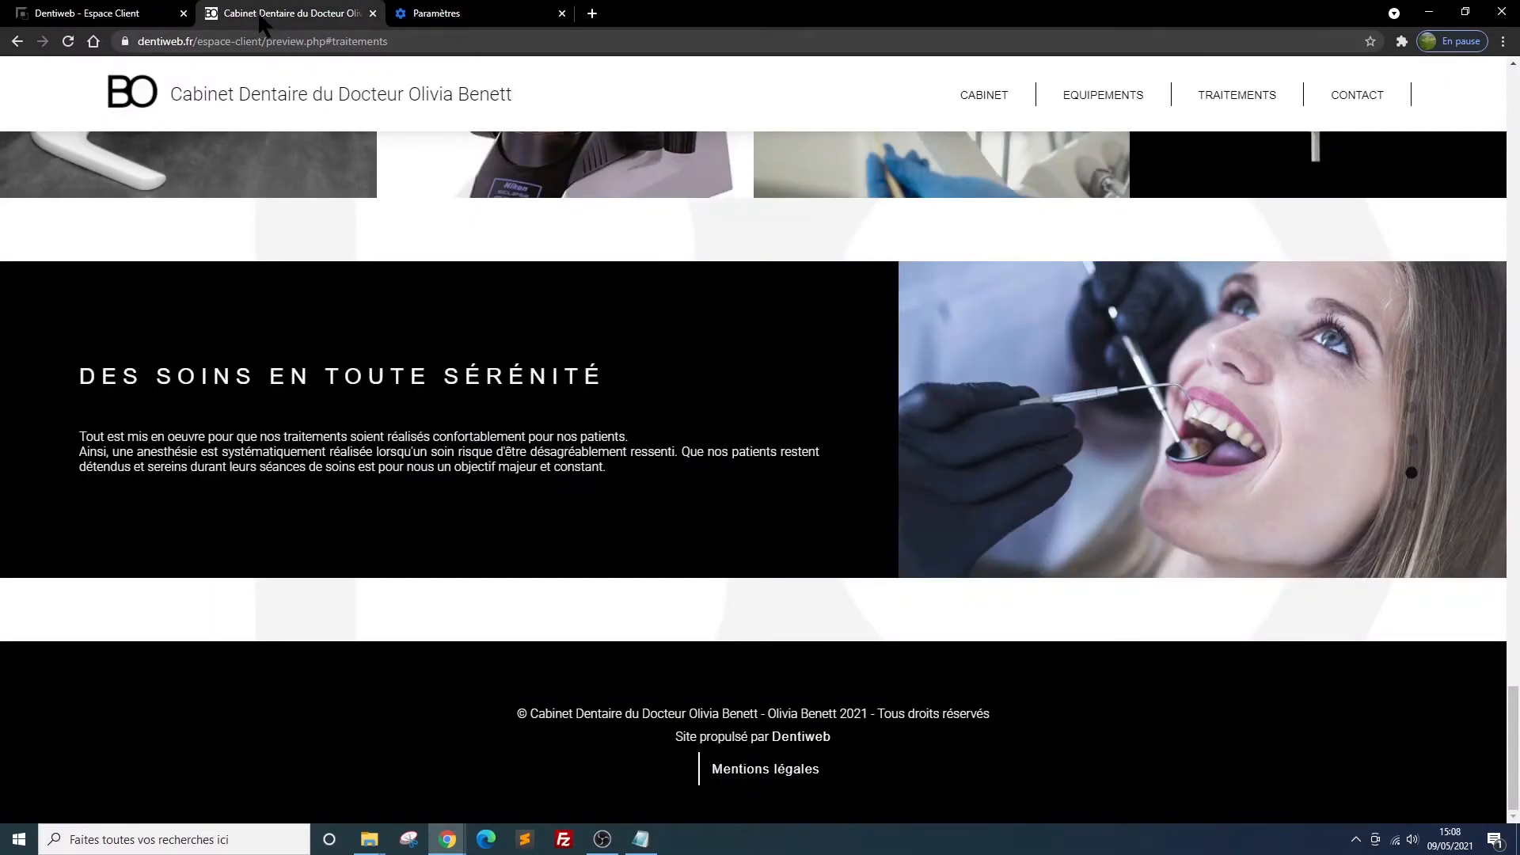
left_click(67, 42)
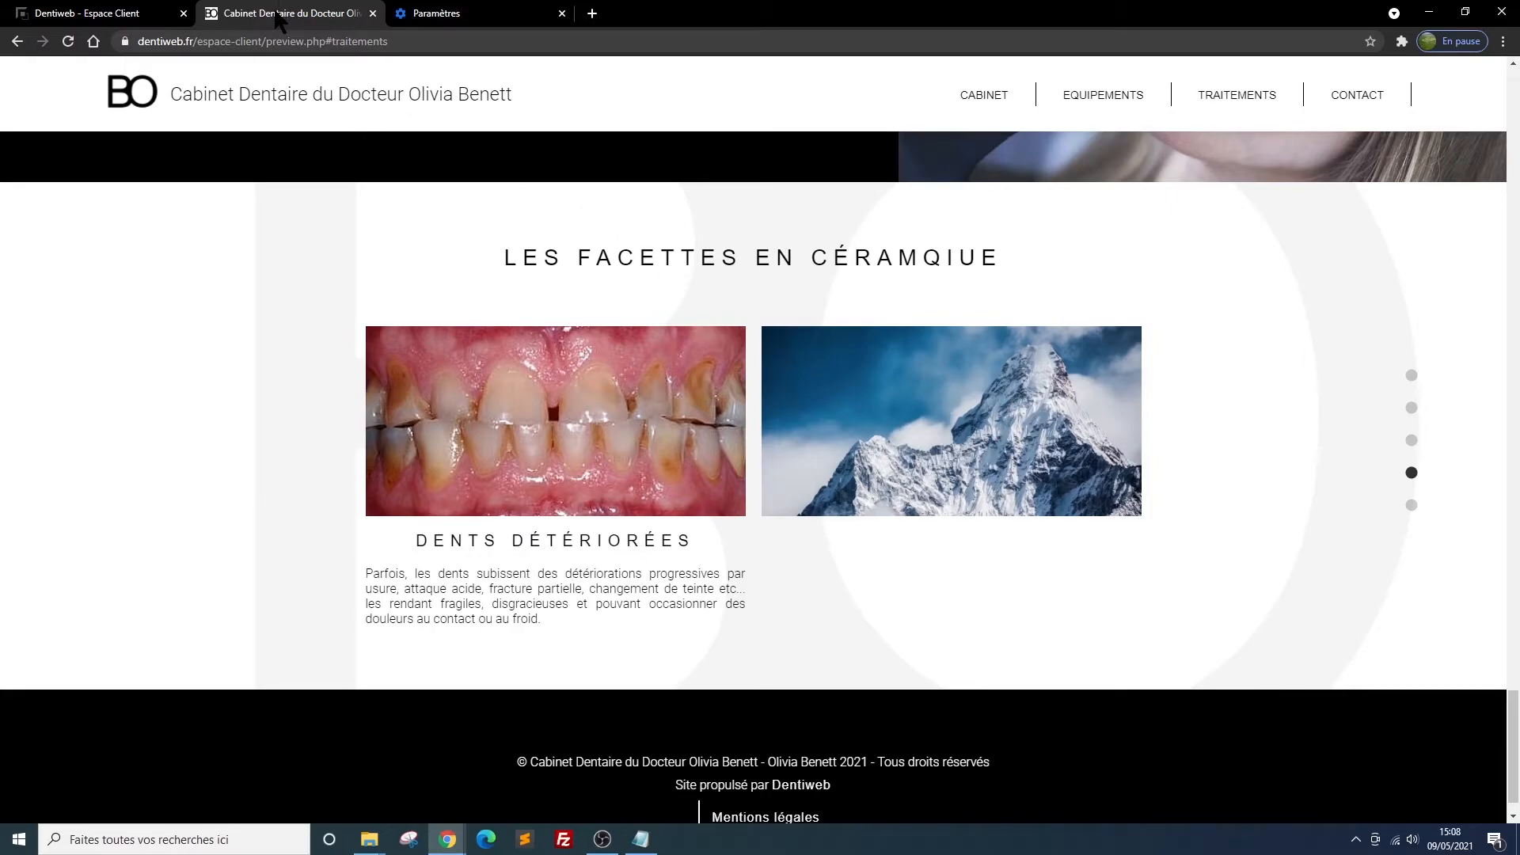
left_click(97, 14)
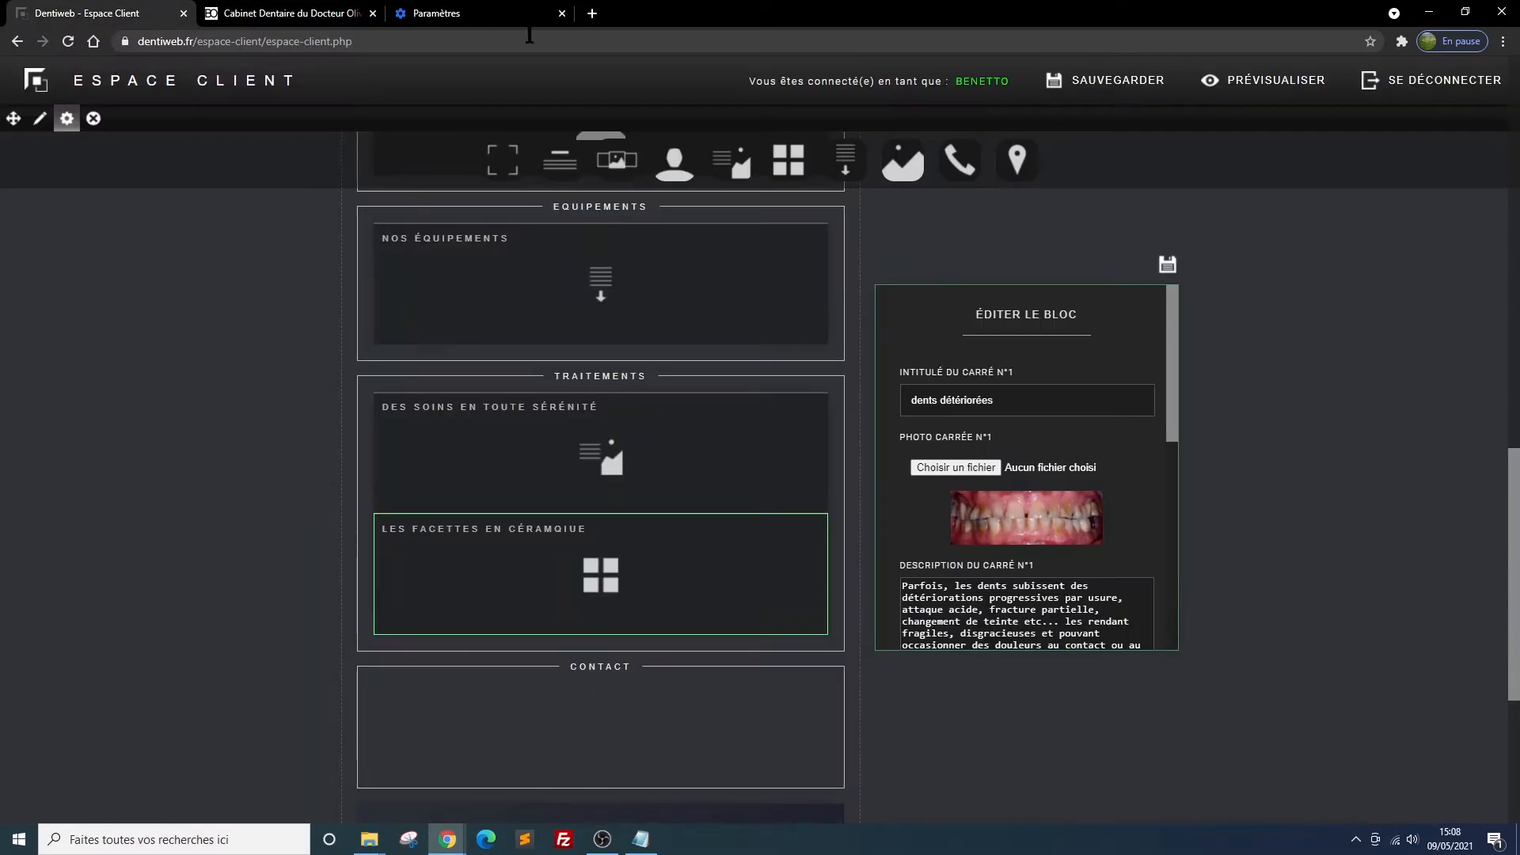
Correct the présentation carrée's title to "Les facettes en céramique" and save the block settings
scroll(1050, 416, "up", 1)
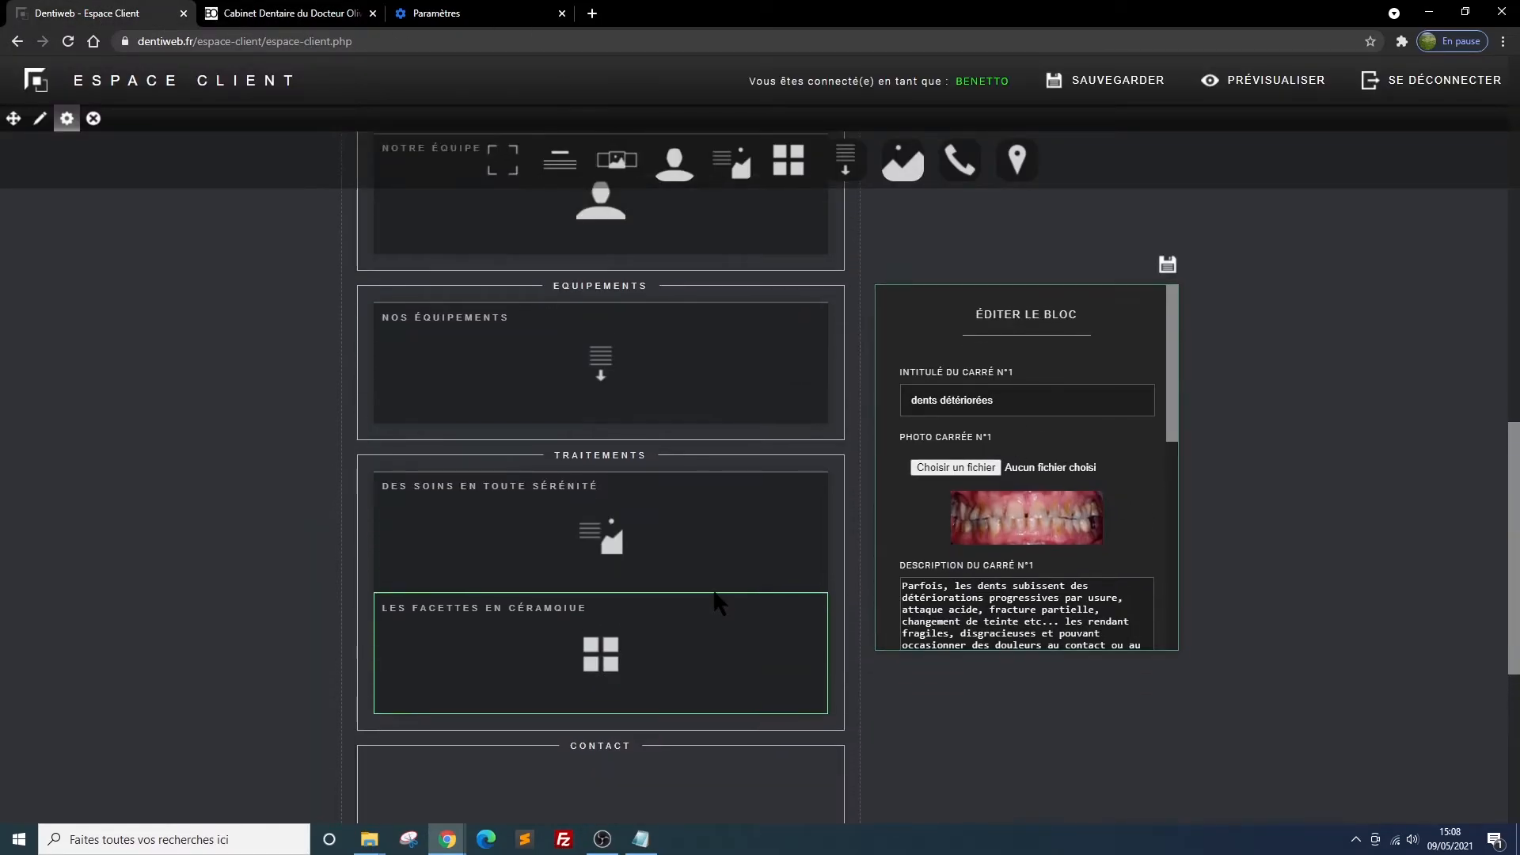
mouse_move(621, 667)
left_click(795, 604)
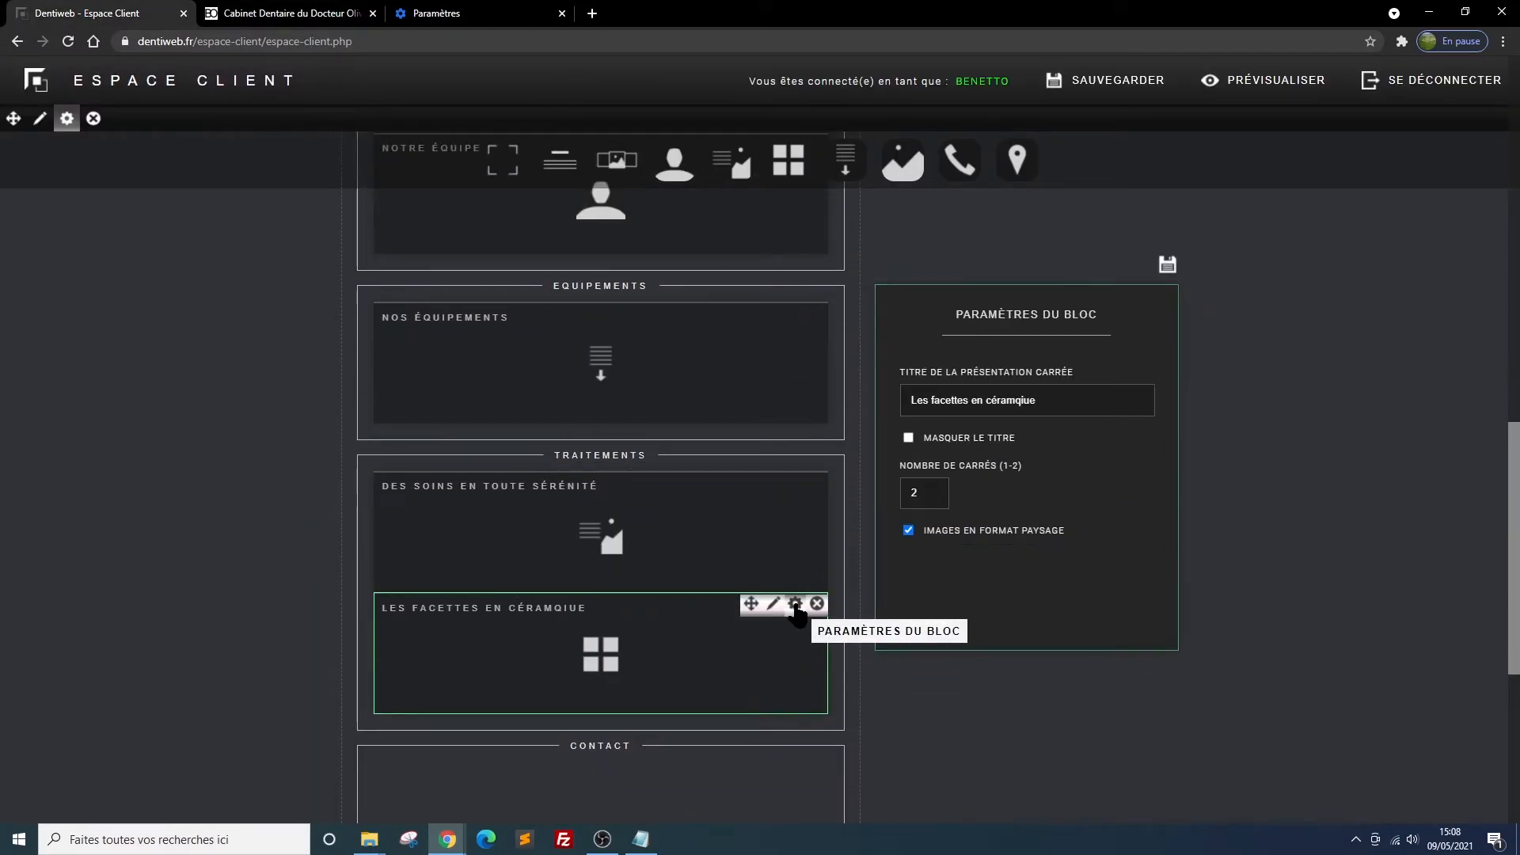
left_click(1033, 400)
key("BackSpace")
key("BackSpace")
key("BackSpace")
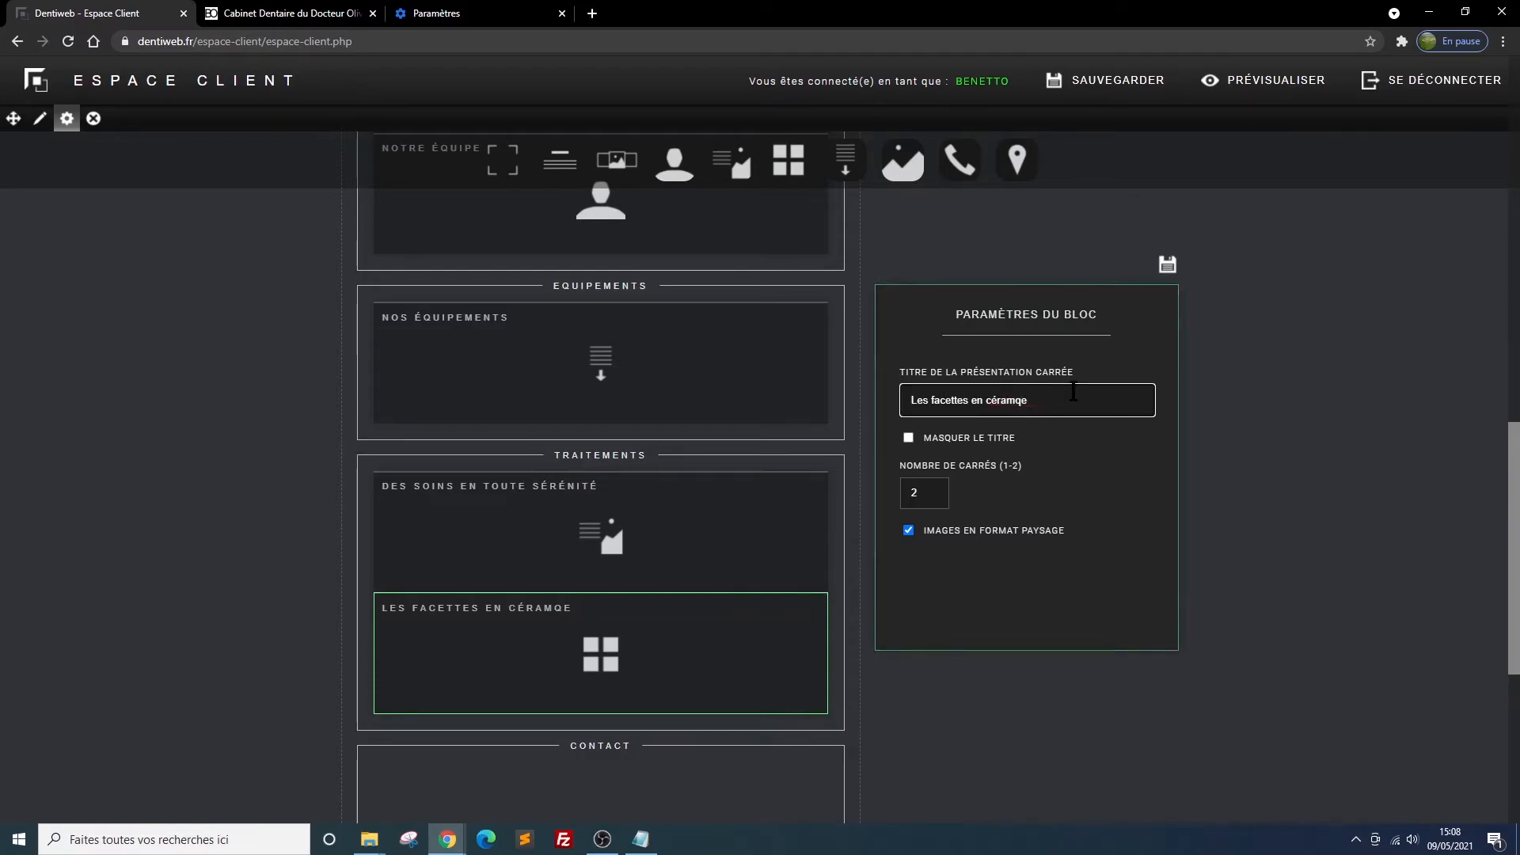
type("iqu")
left_click(1167, 264)
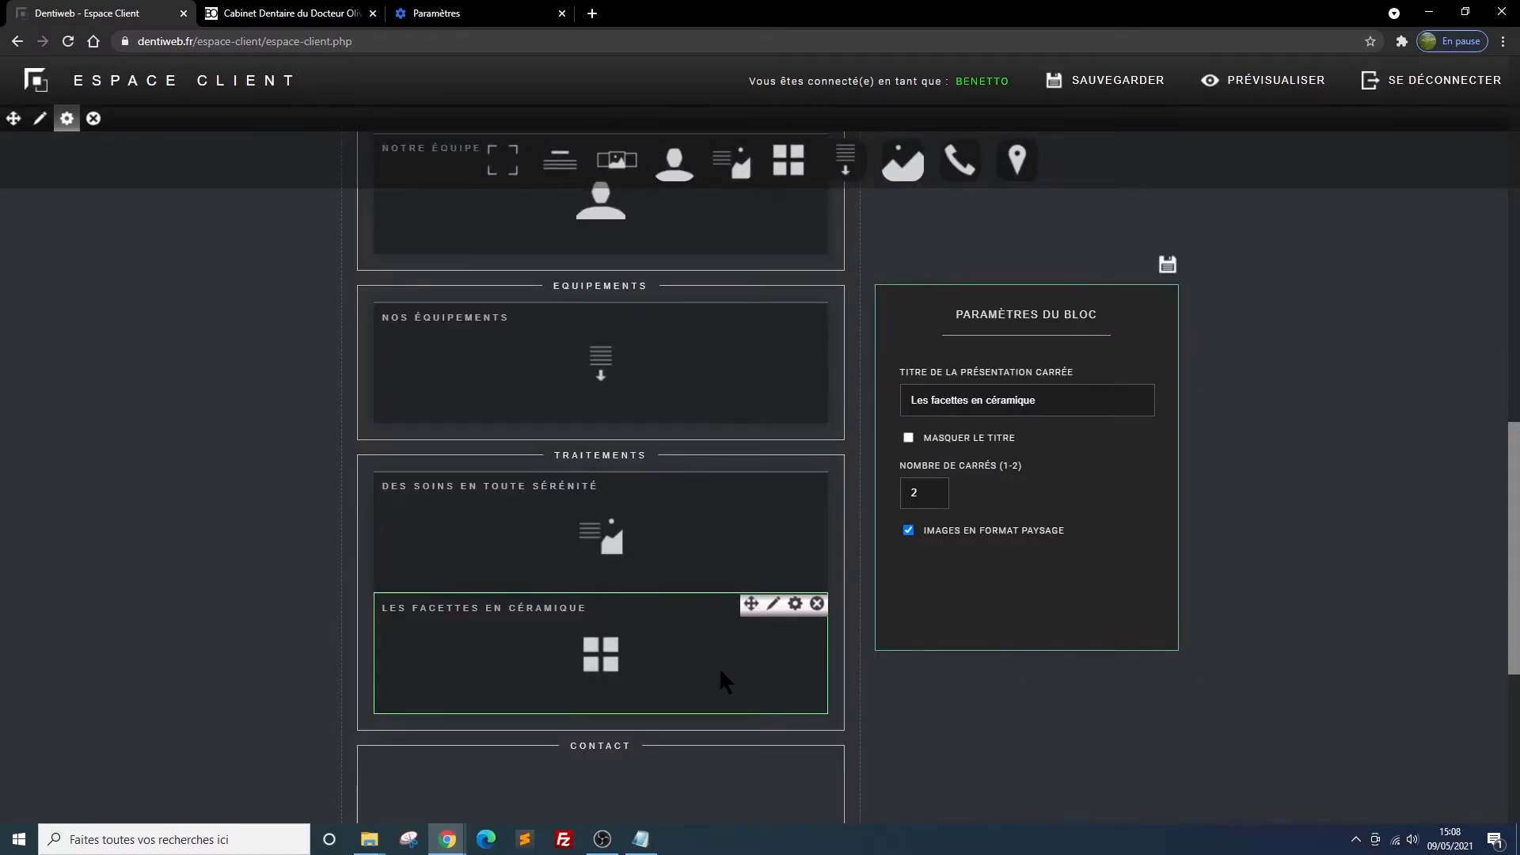
Title square 2 of Les facettes en céramique "facettes en place" and choose aprèsh.png as its photo
left_click(773, 605)
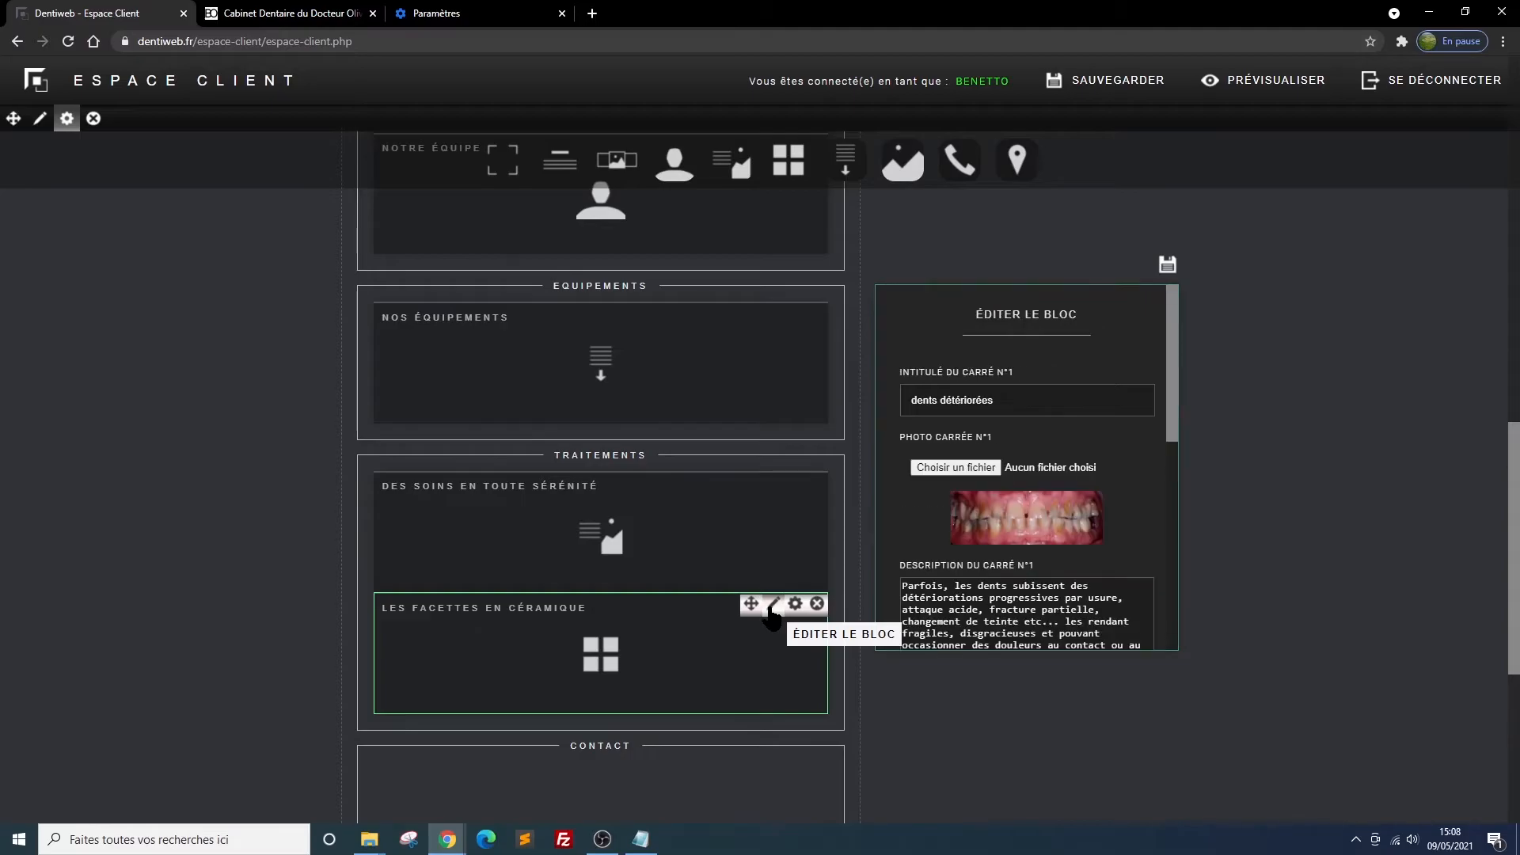
scroll(1067, 500, "down", 4)
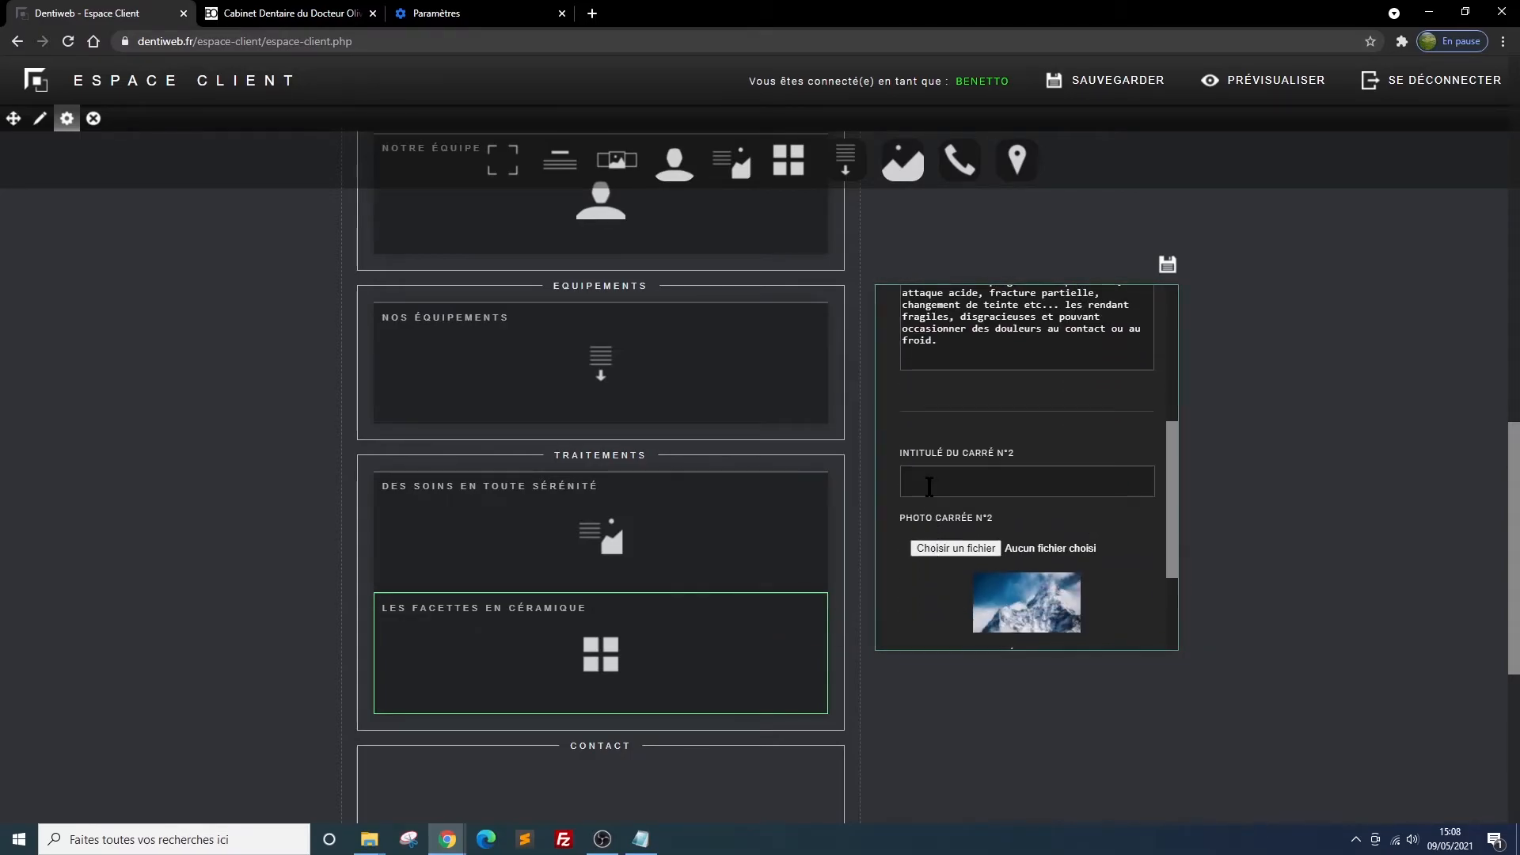
left_click(974, 484)
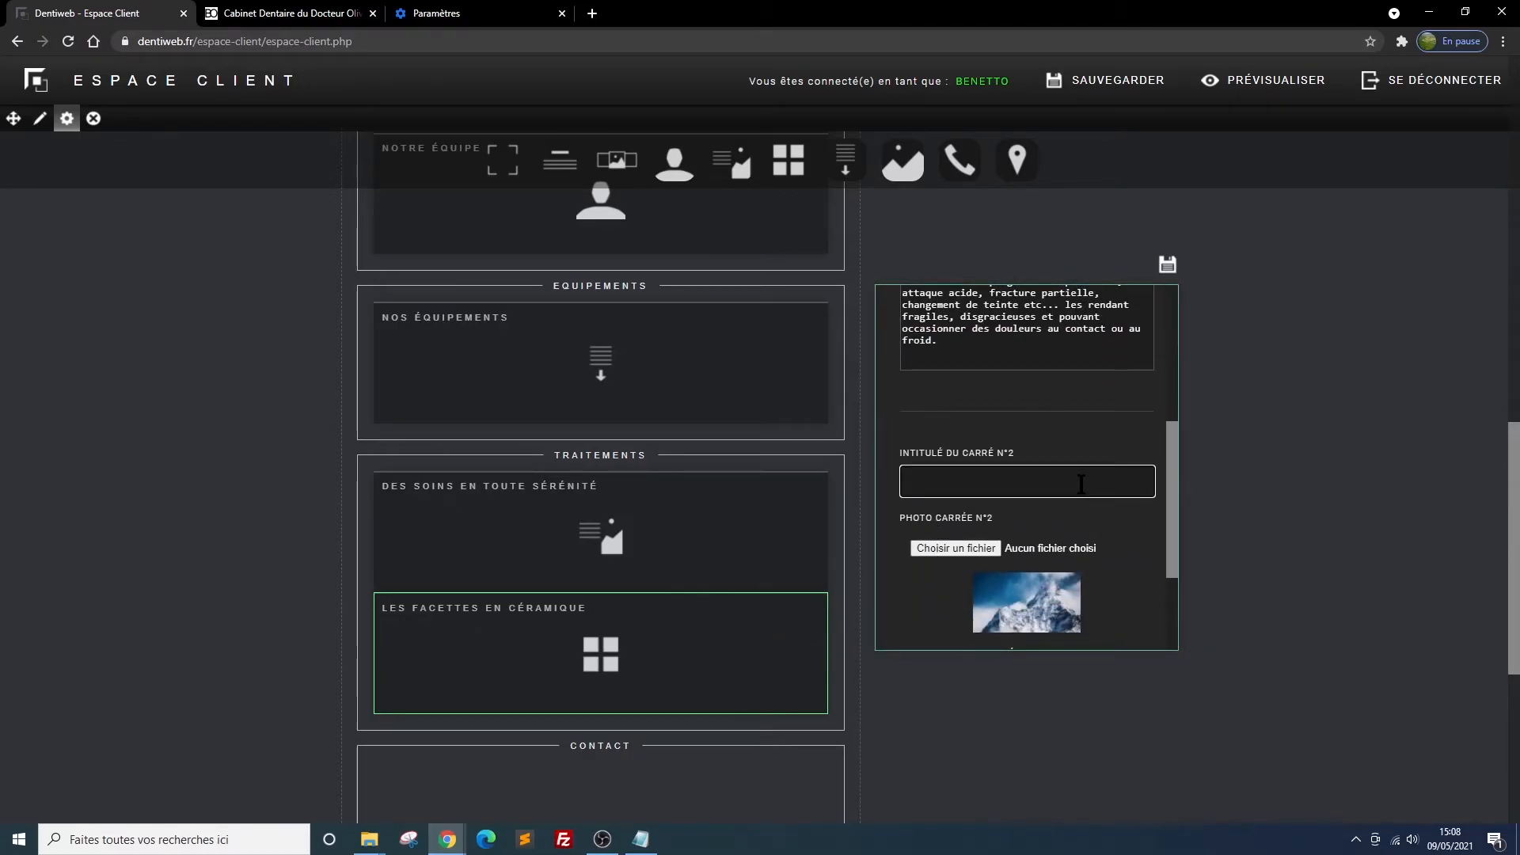
type("fac")
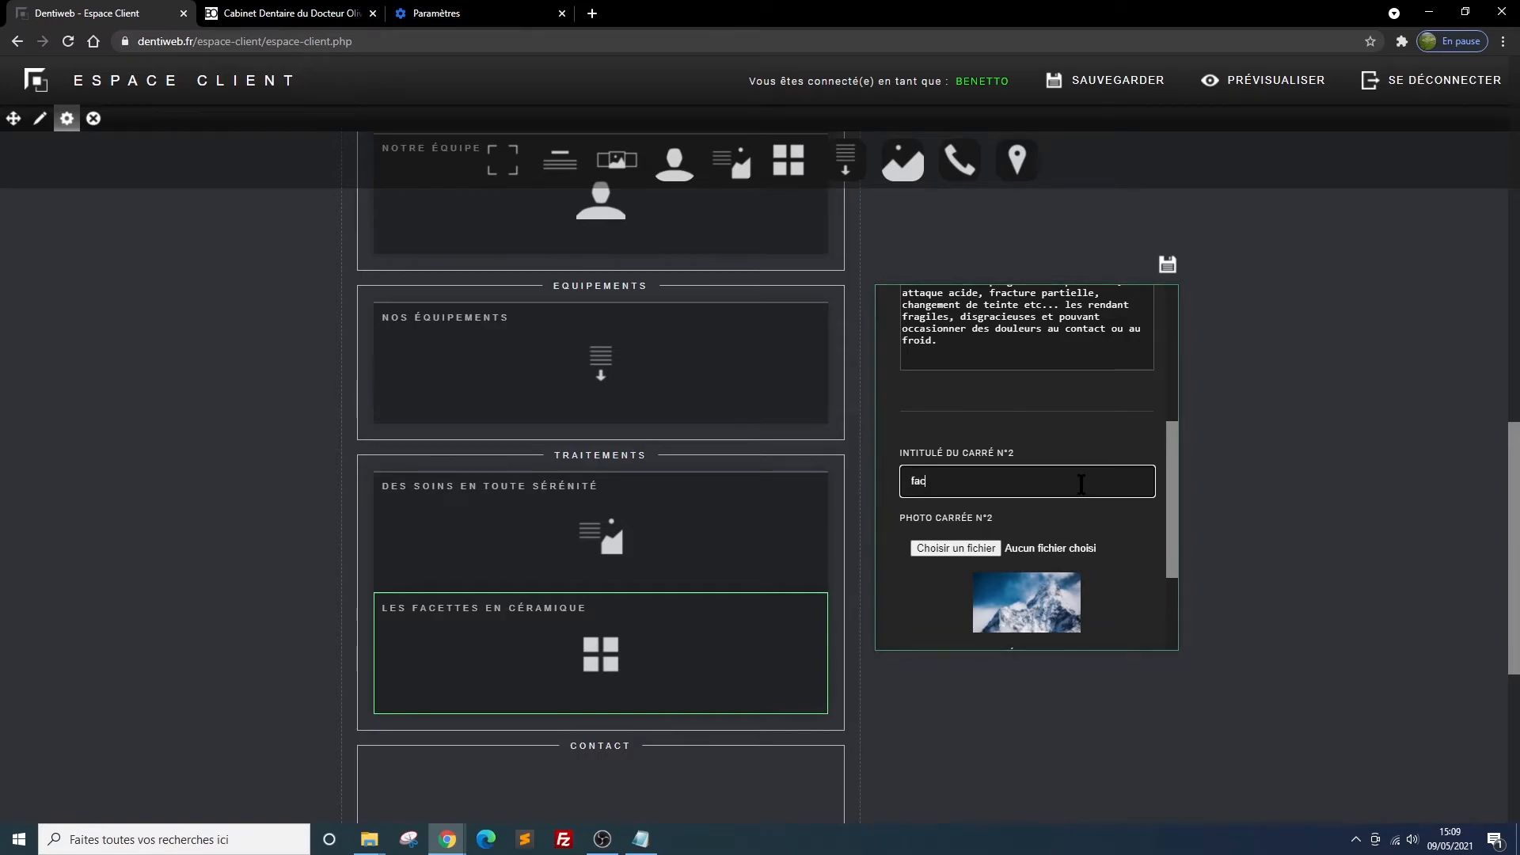
type("ettes en place")
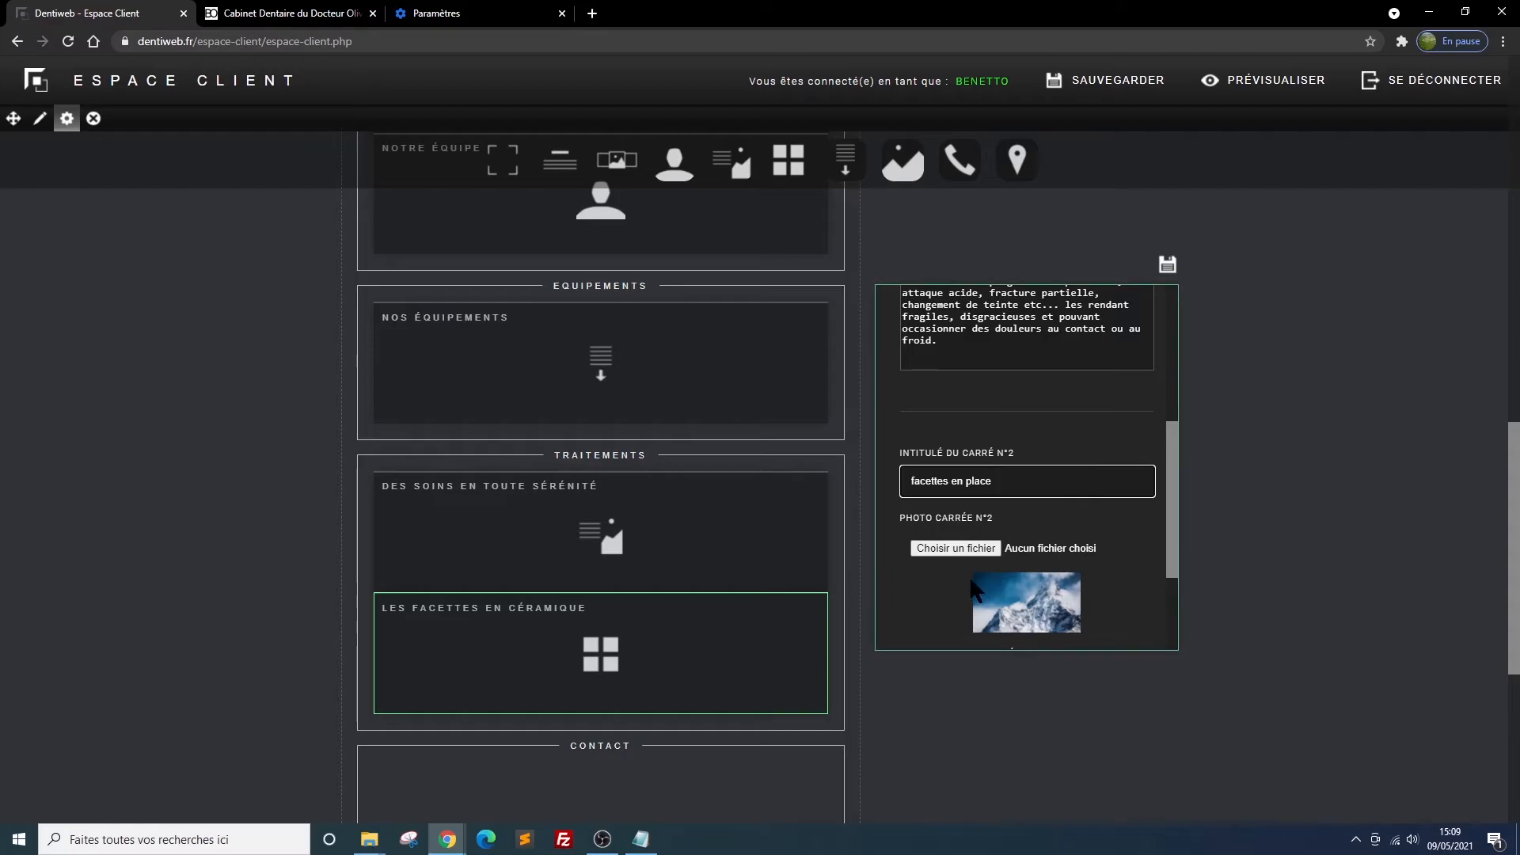
left_click(946, 549)
left_click(518, 255)
double_click(518, 255)
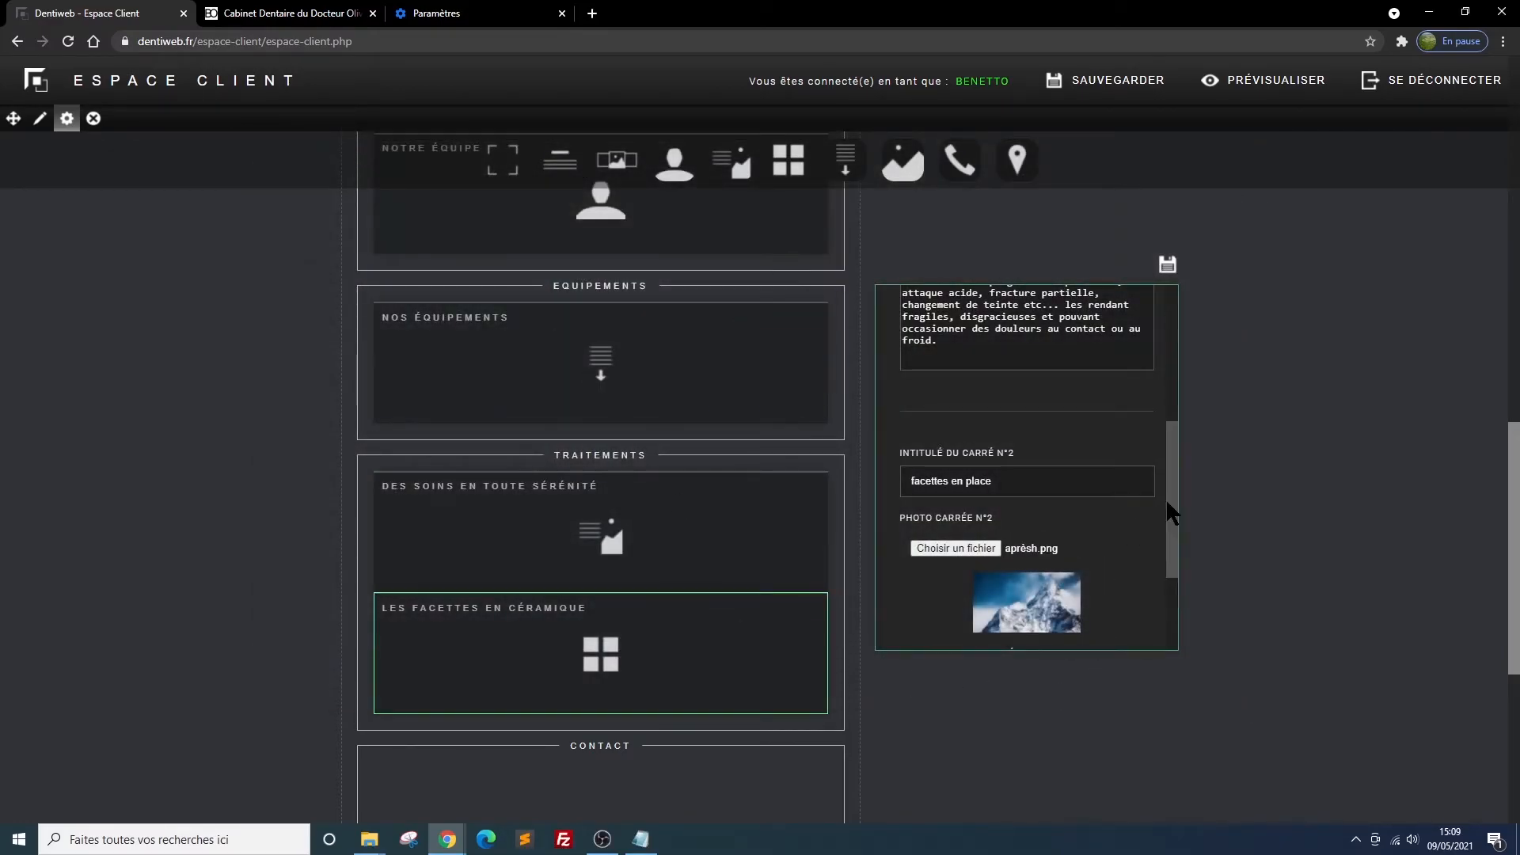
Paste the "La situation est alors précisément évaluée..." text as square 2's description and save the block
left_click_drag(1165, 497, 1167, 600)
left_click(944, 506)
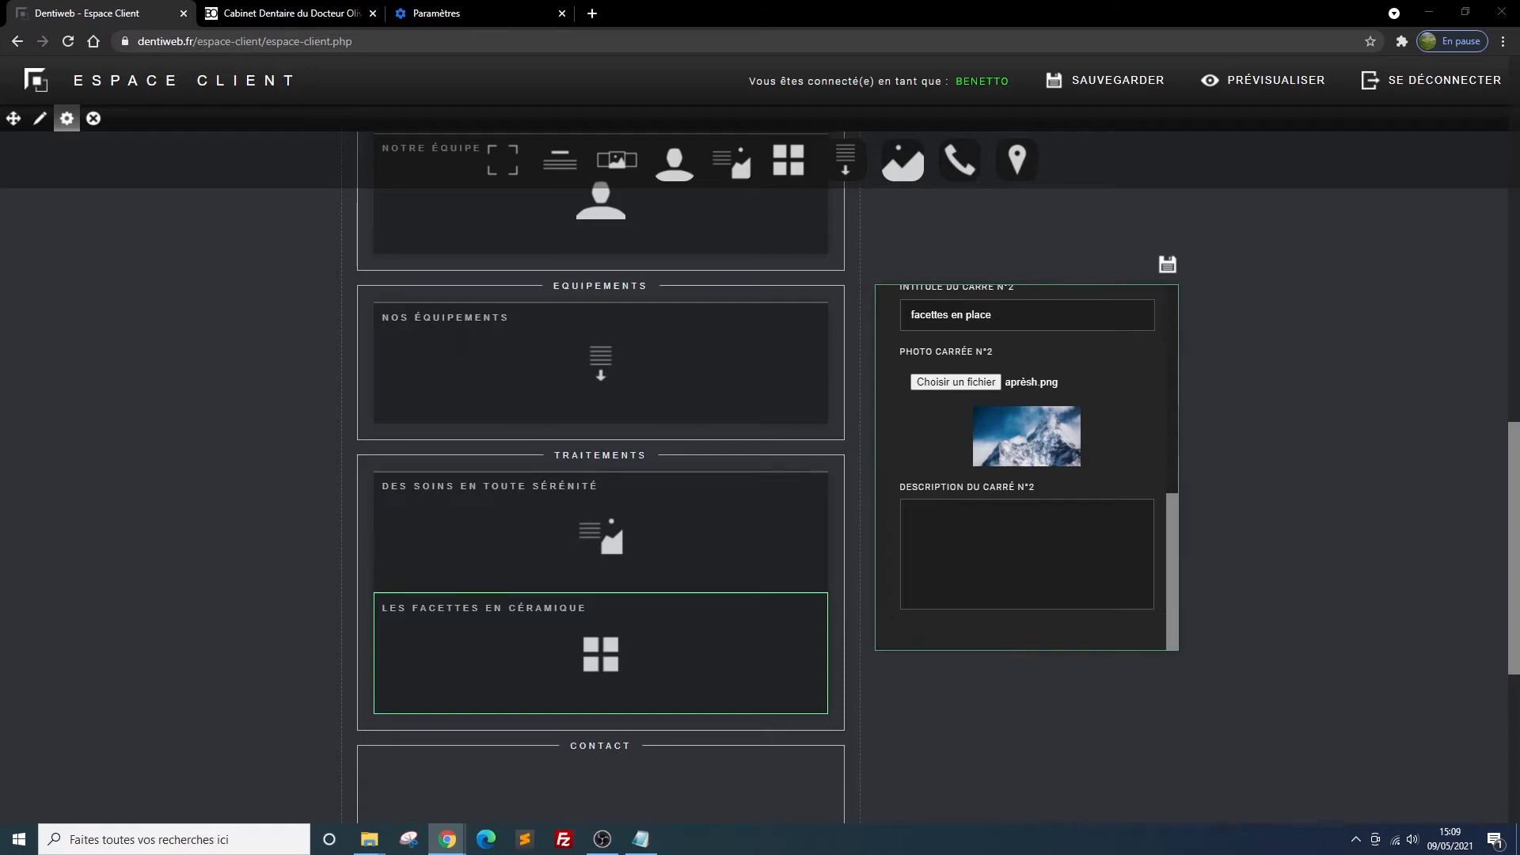
left_click(925, 536)
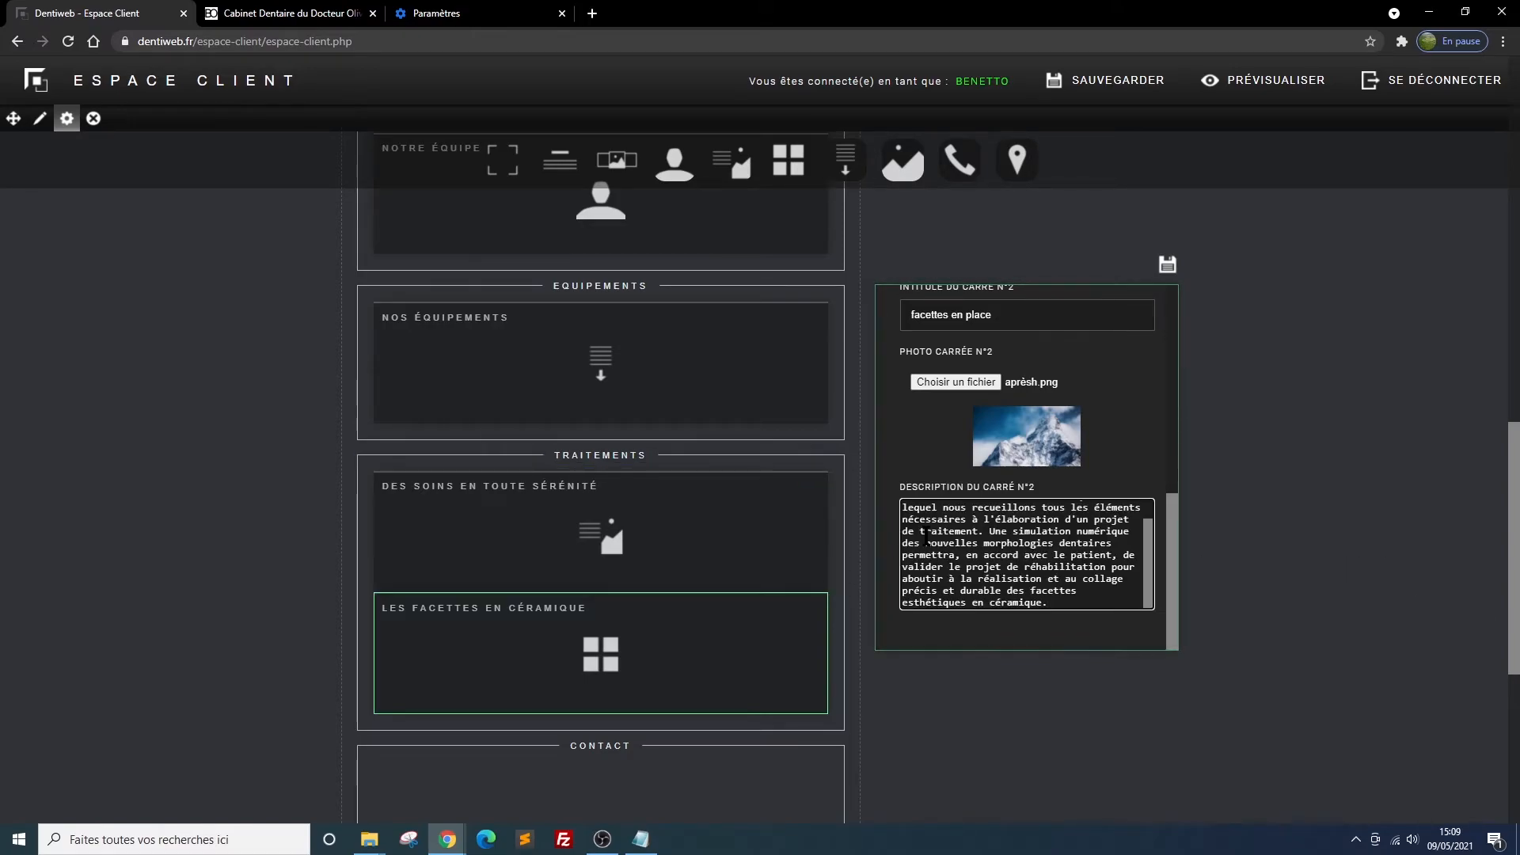
left_click(1167, 264)
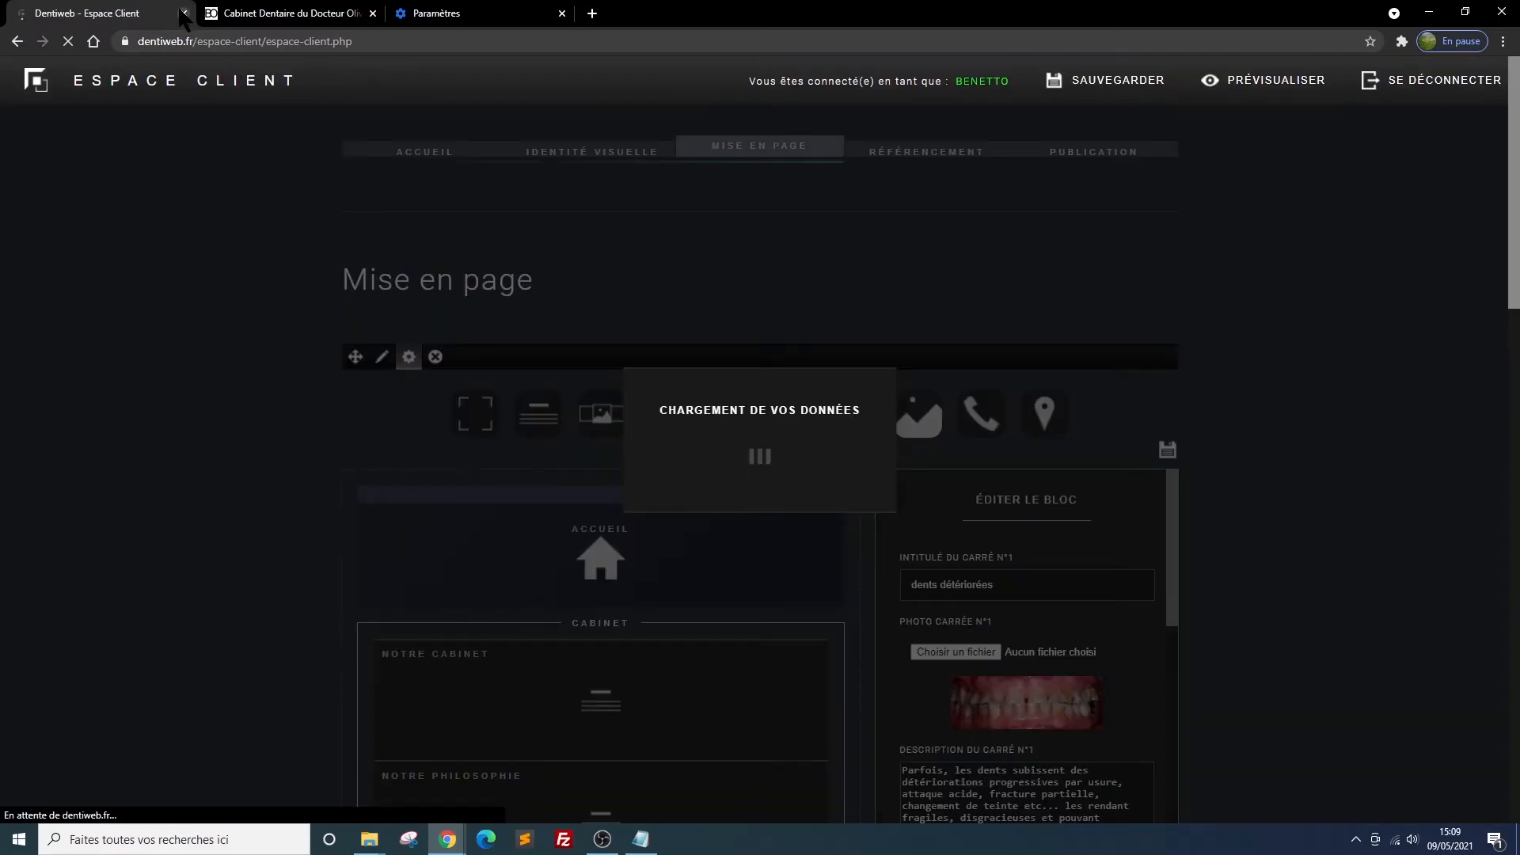
Reload the site preview, compare both squares of Les facettes en céramique, and return to the client area
left_click(253, 14)
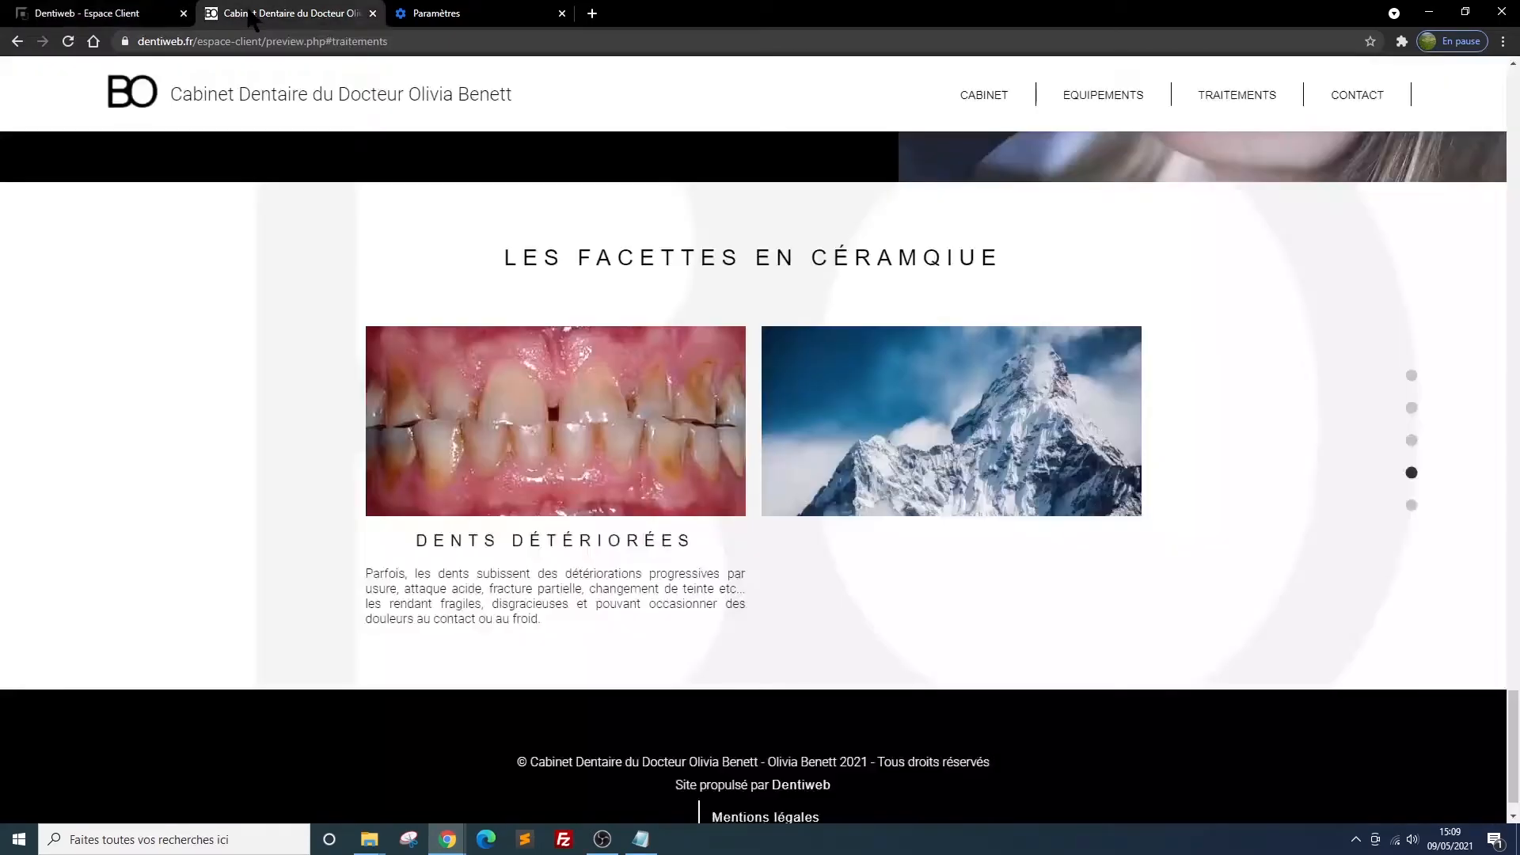
left_click(68, 43)
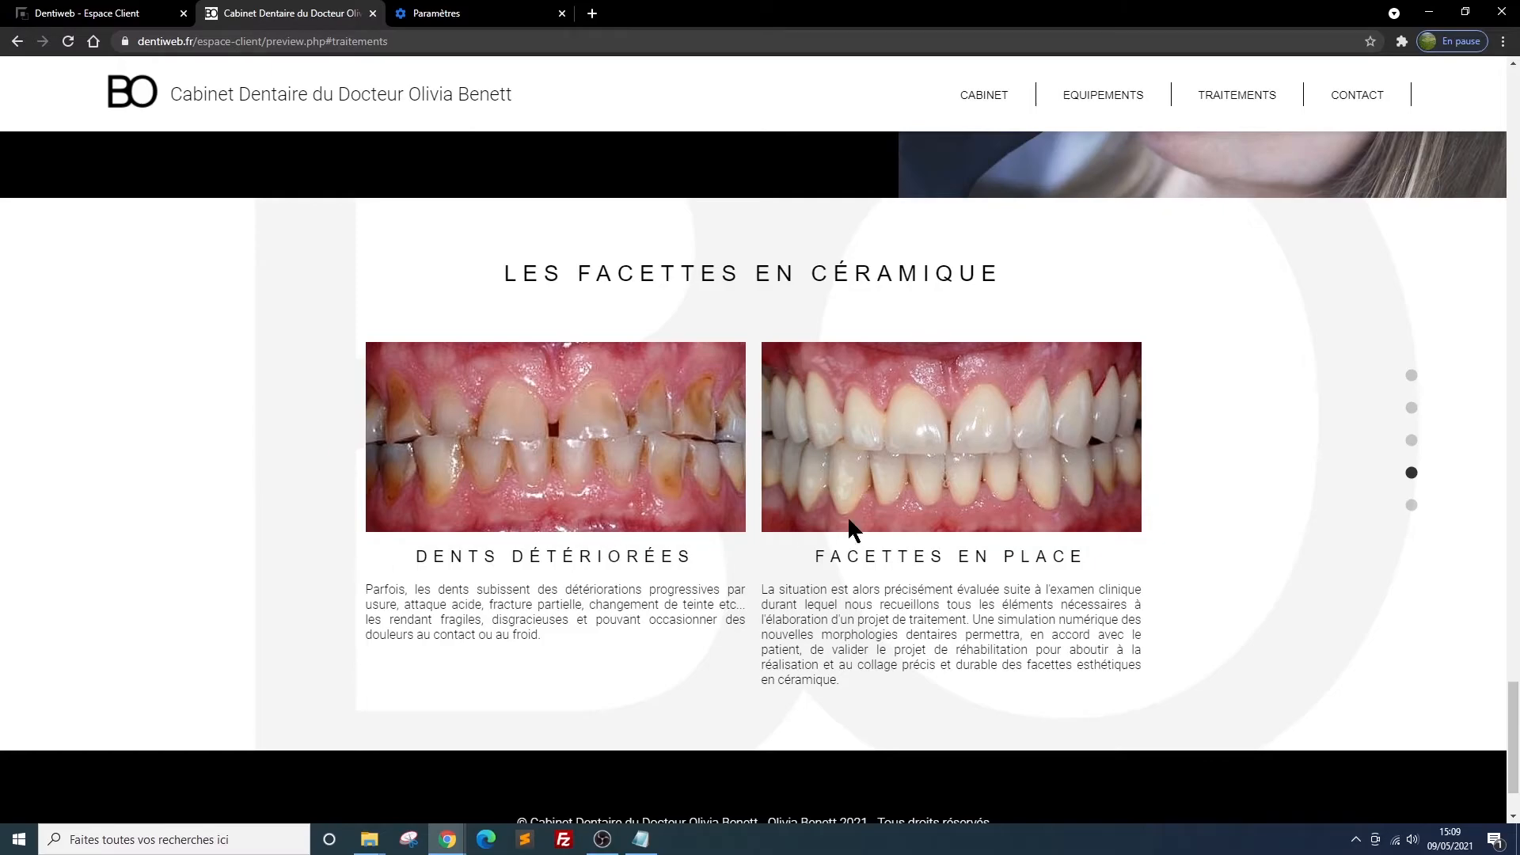
scroll(927, 487, "down", 1)
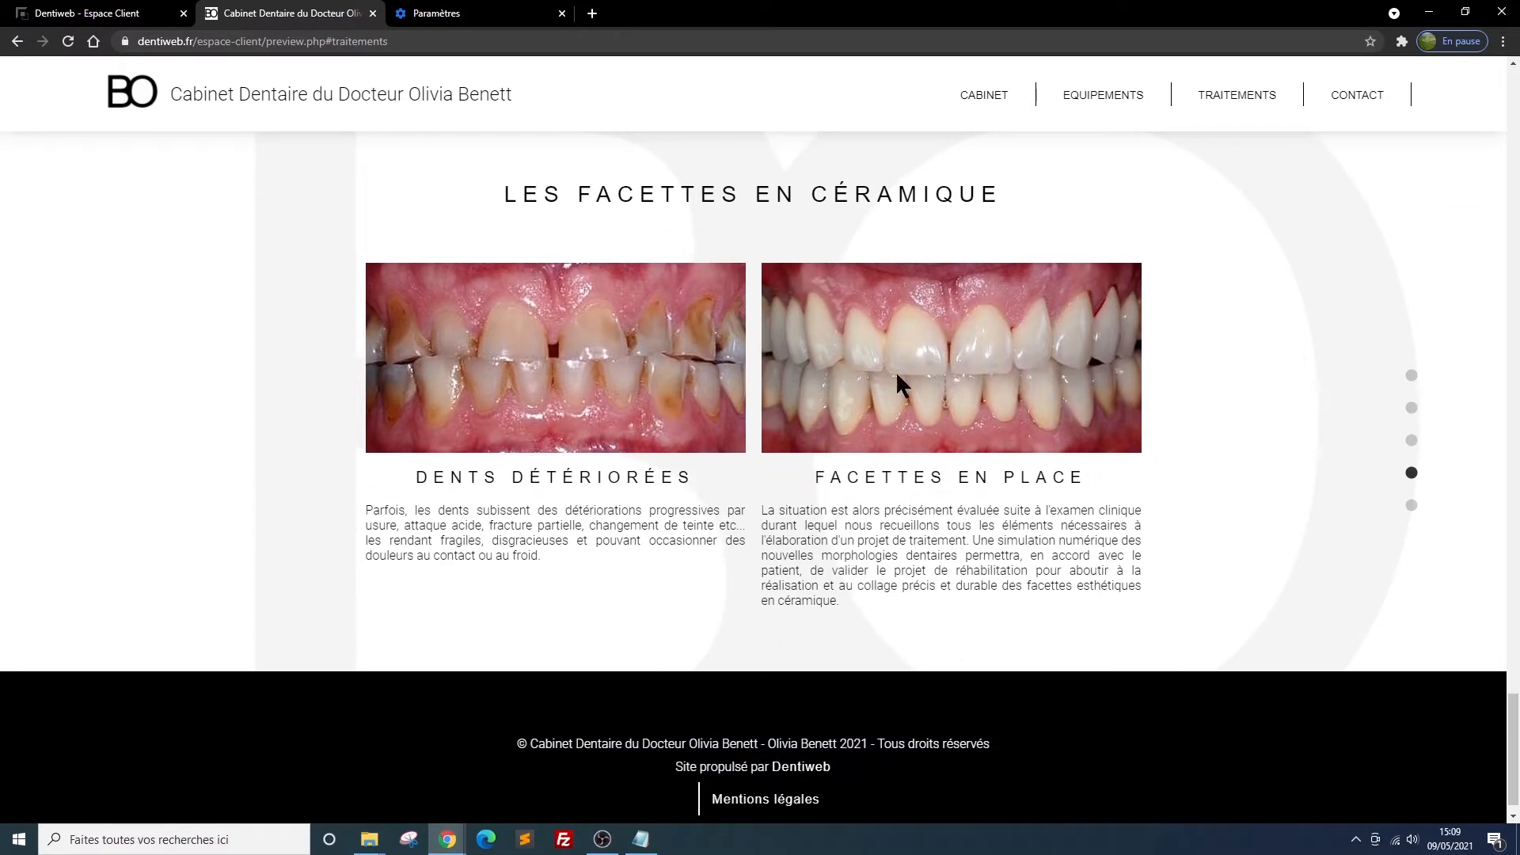
scroll(823, 464, "up", 1)
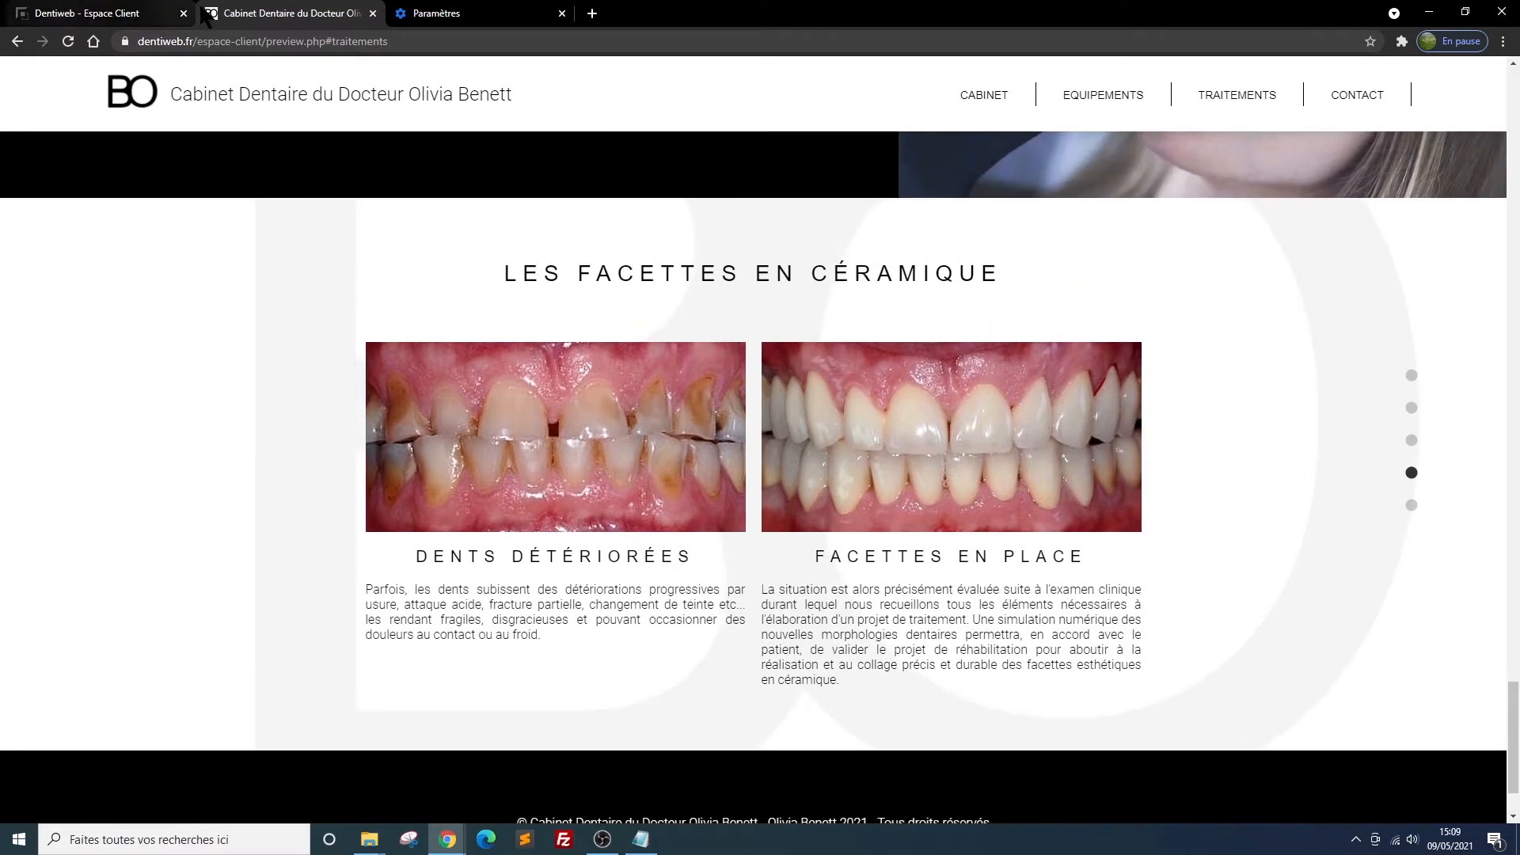
left_click(111, 14)
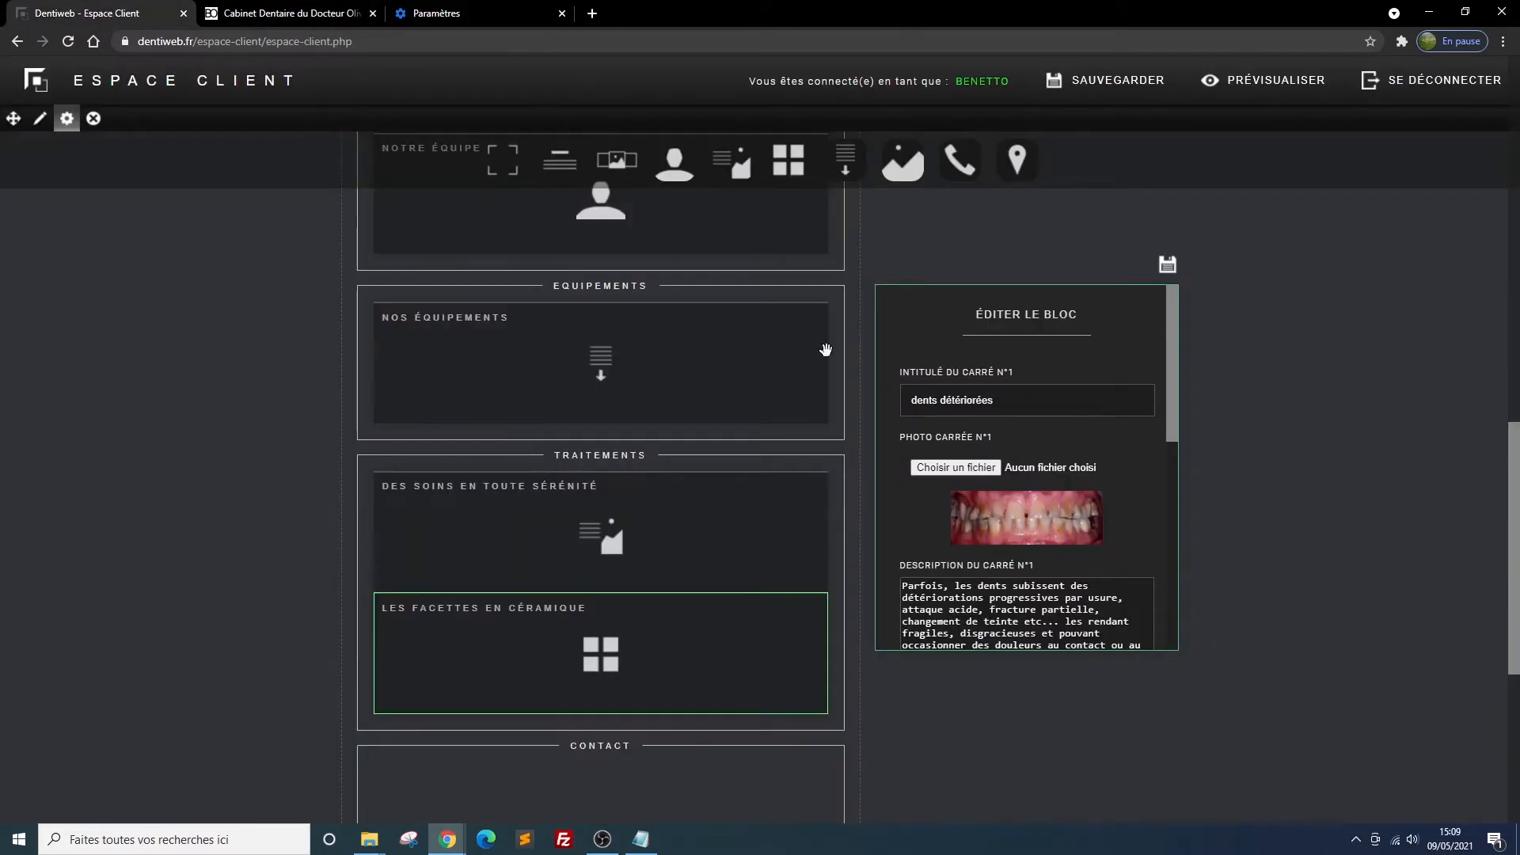
Add another présentation carrée block to Traitements and move Les facettes en céramique above it
scroll(199, 506, "down", 1)
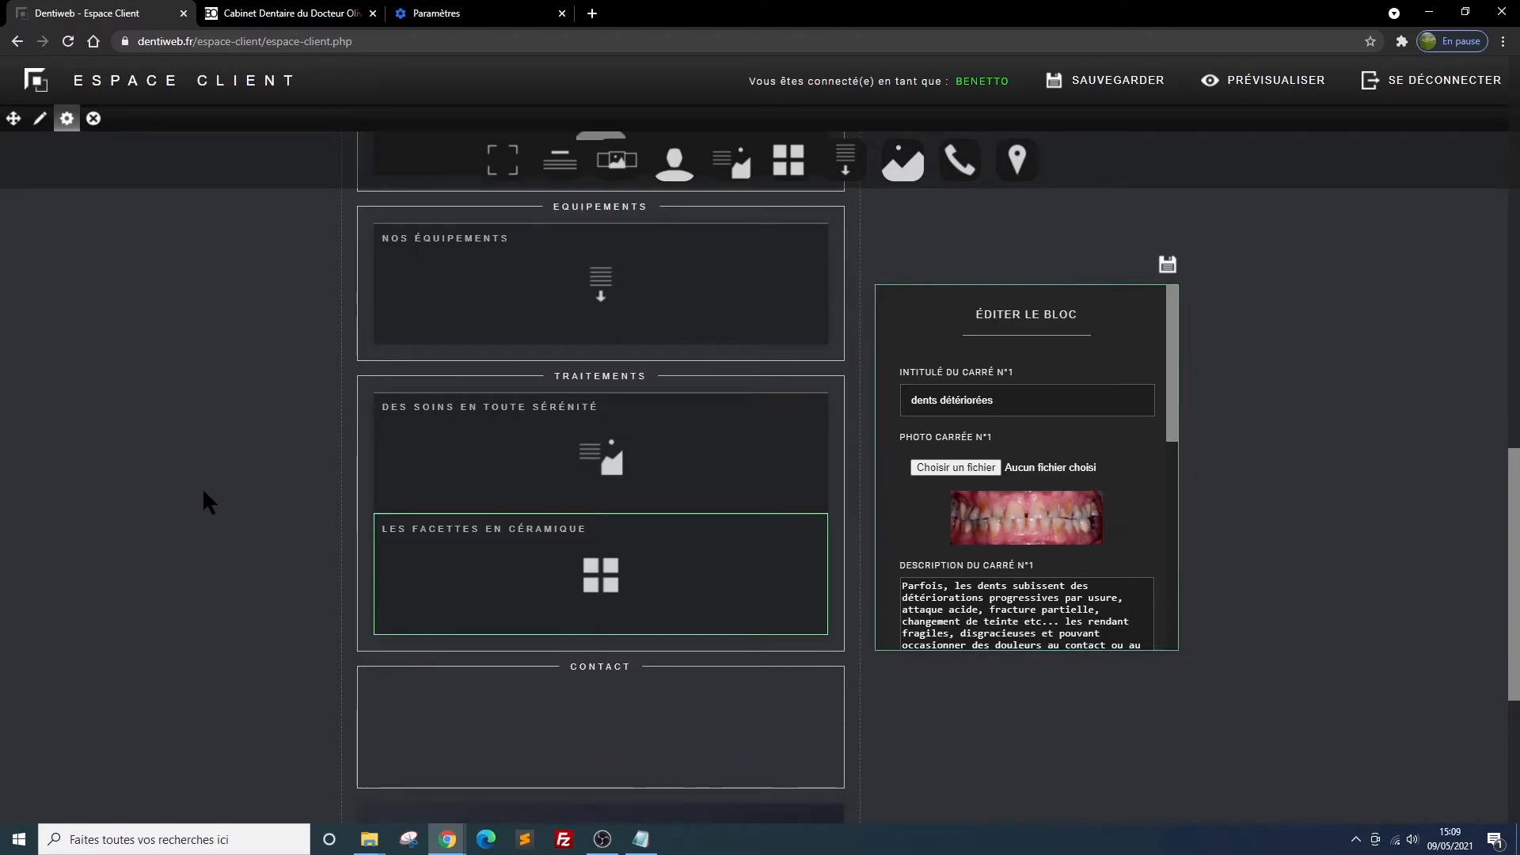
mouse_move(644, 578)
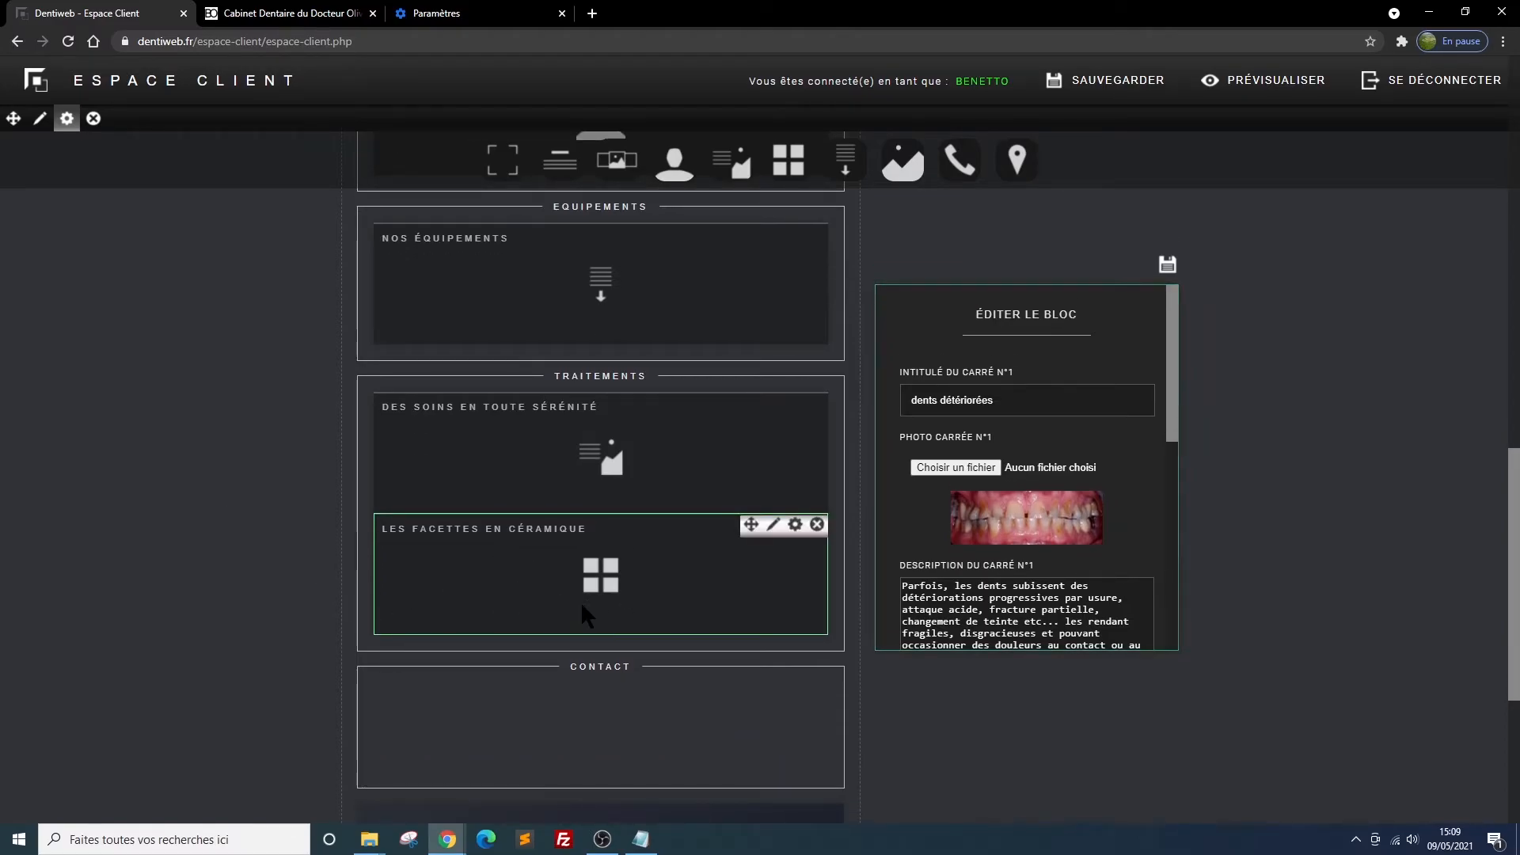
left_click_drag(787, 161, 621, 497)
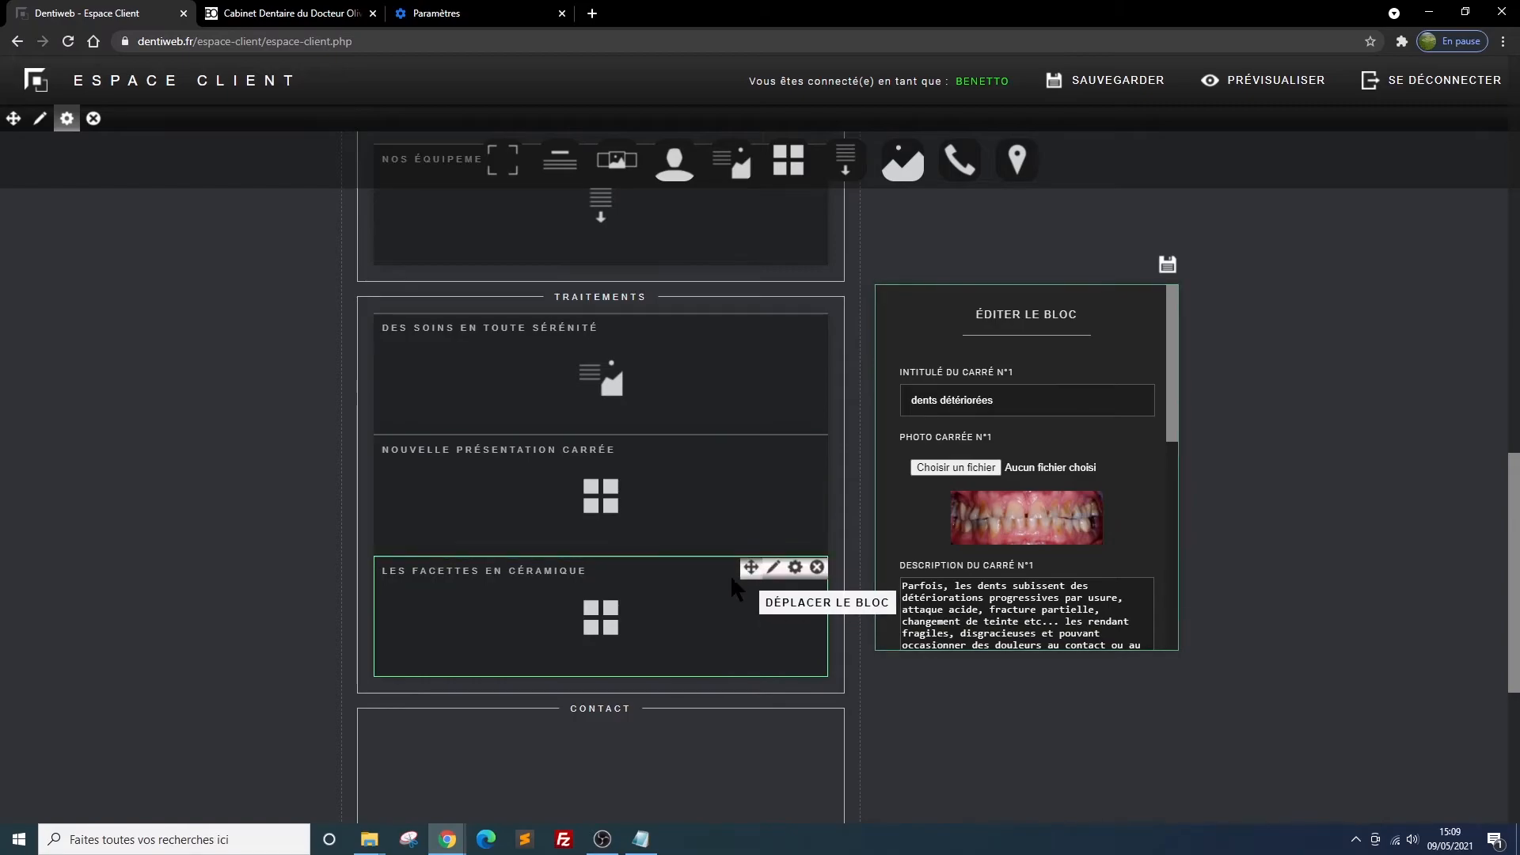
left_click_drag(750, 567, 749, 442)
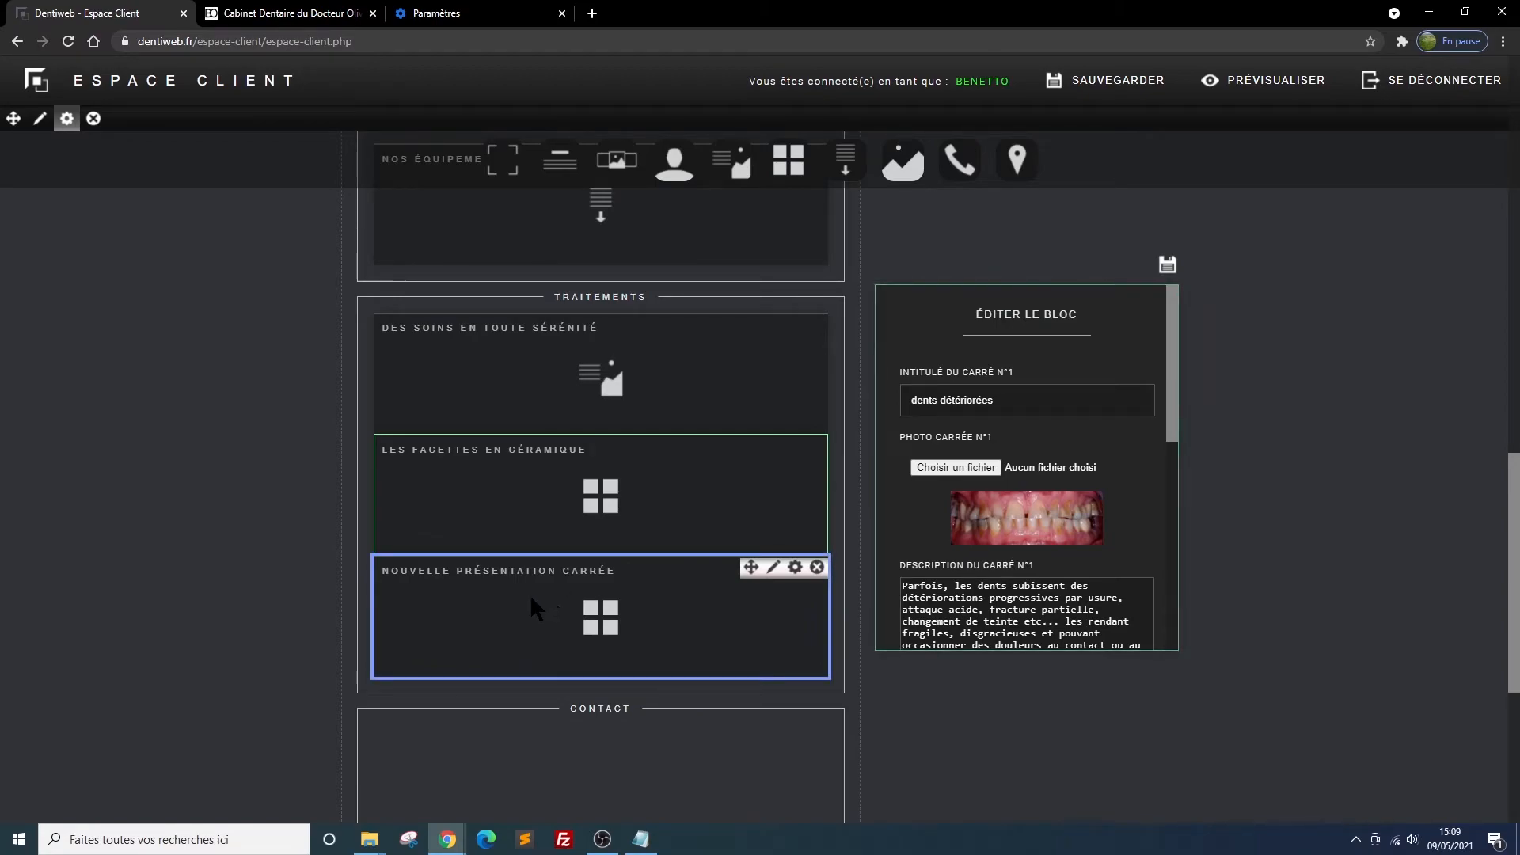
Title the new présentation carrée block "Les implants", set it to 2 squares with landscape-format images, and save the settings
left_click(795, 568)
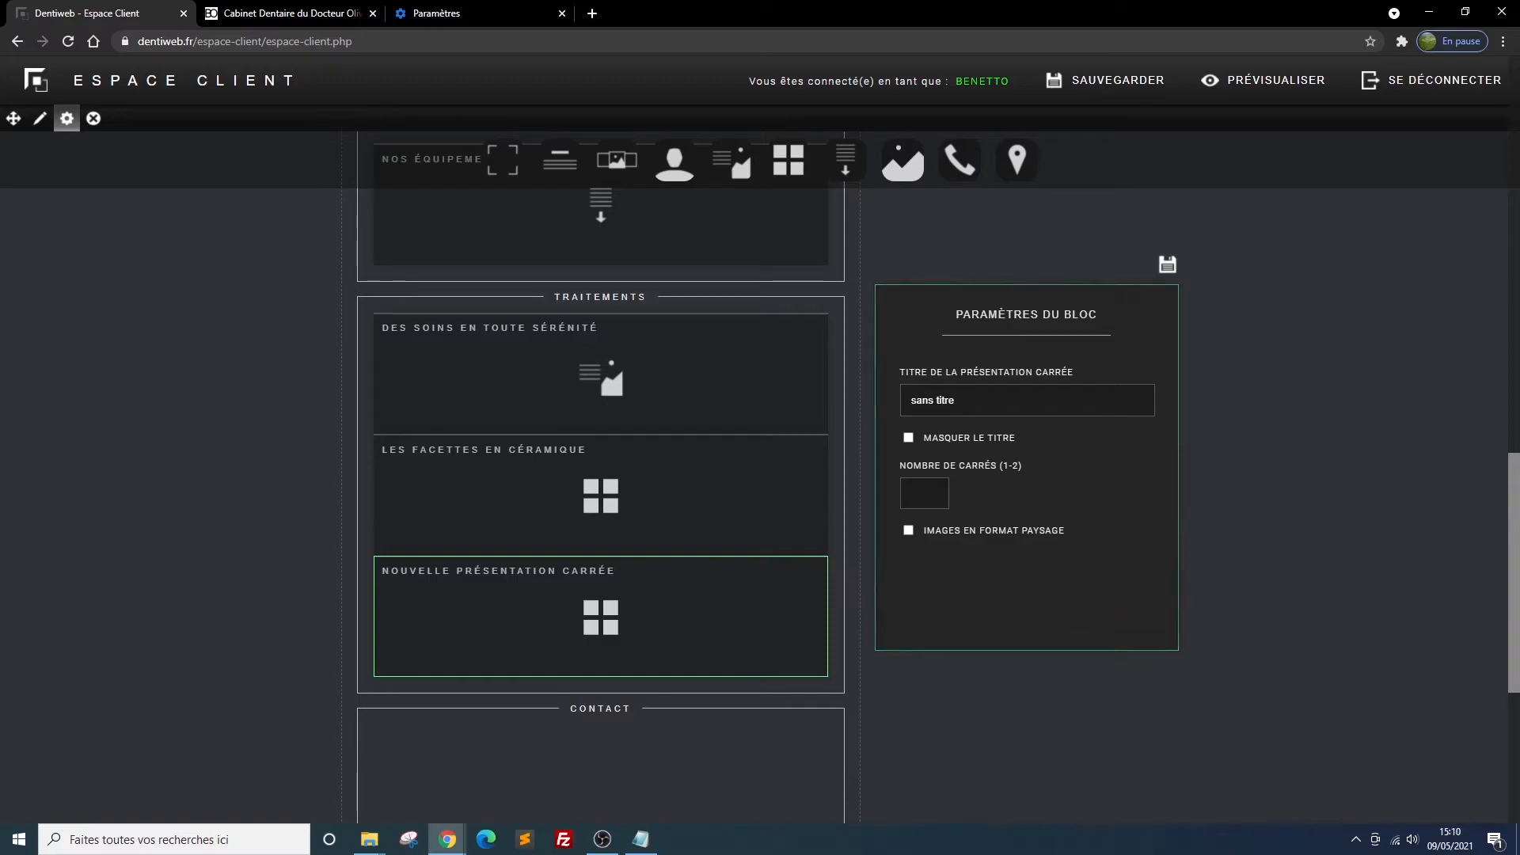
left_click_drag(980, 398, 898, 398)
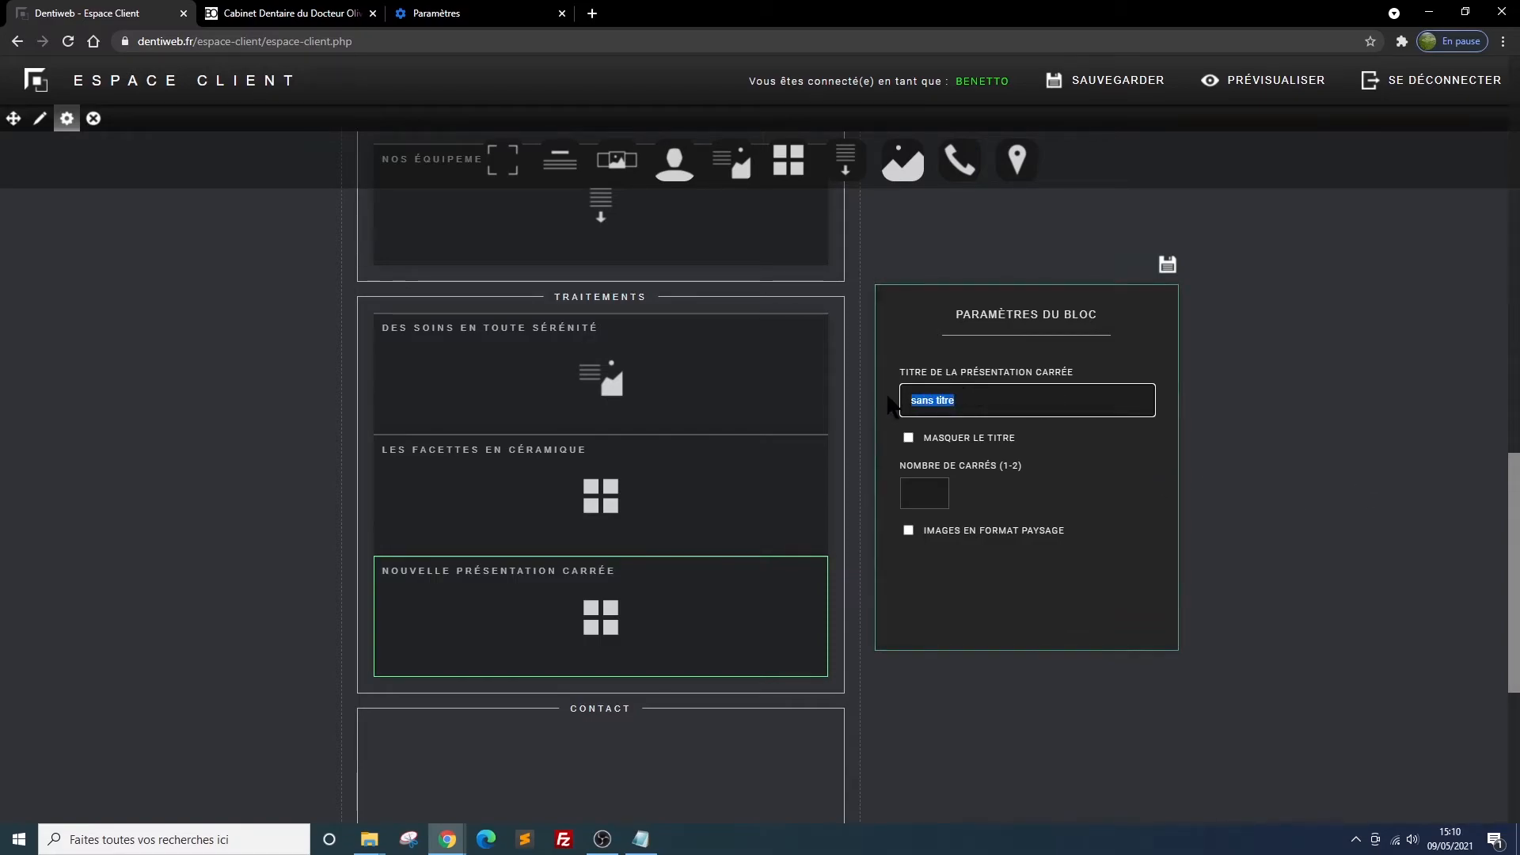
type("Les")
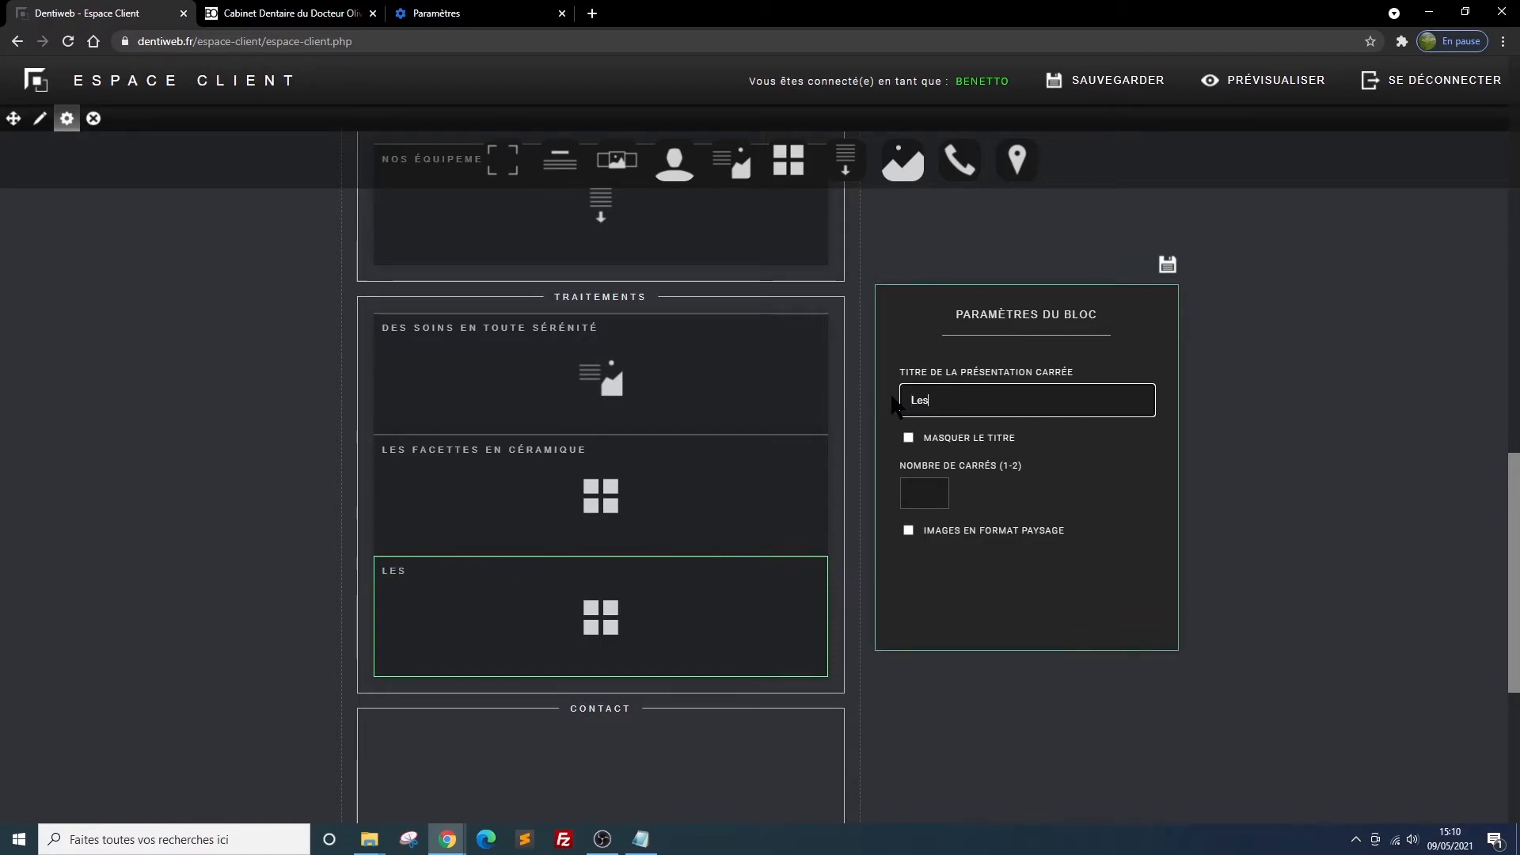
type(" i")
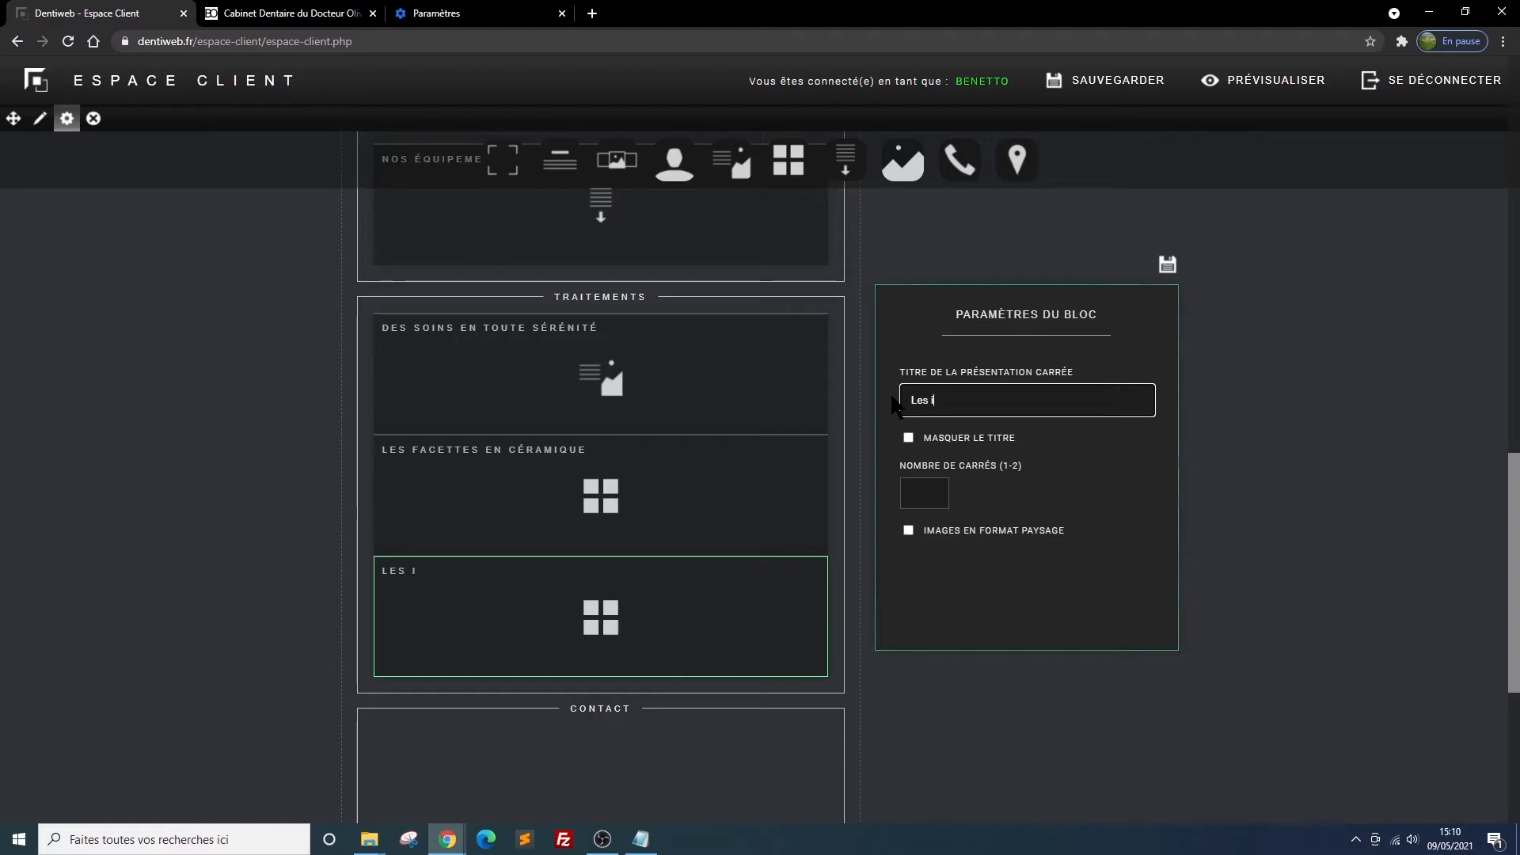
type("mplants")
left_click(932, 490)
left_click(932, 489)
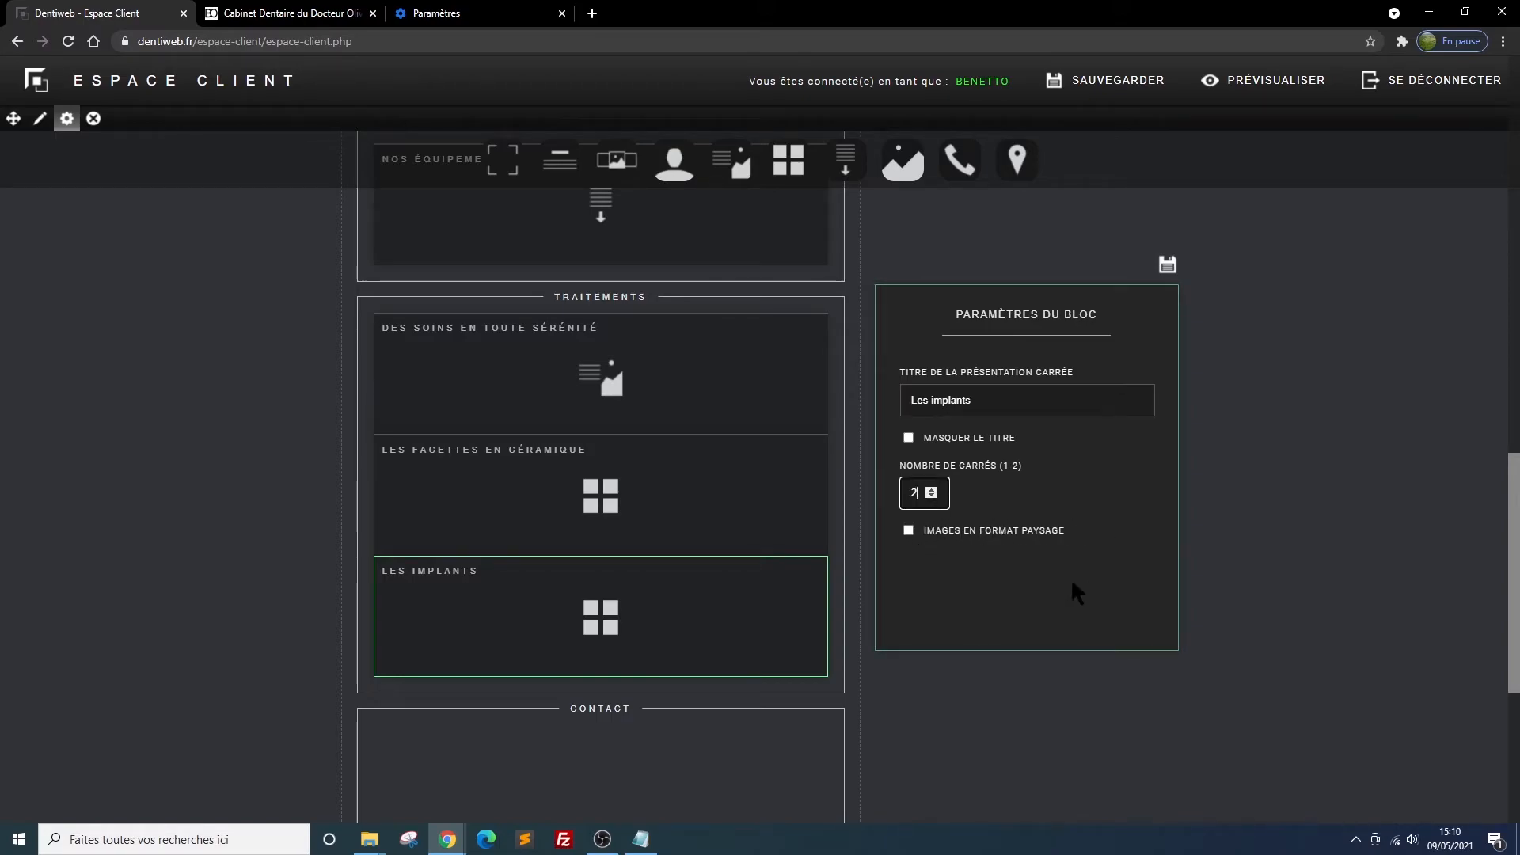
left_click(908, 530)
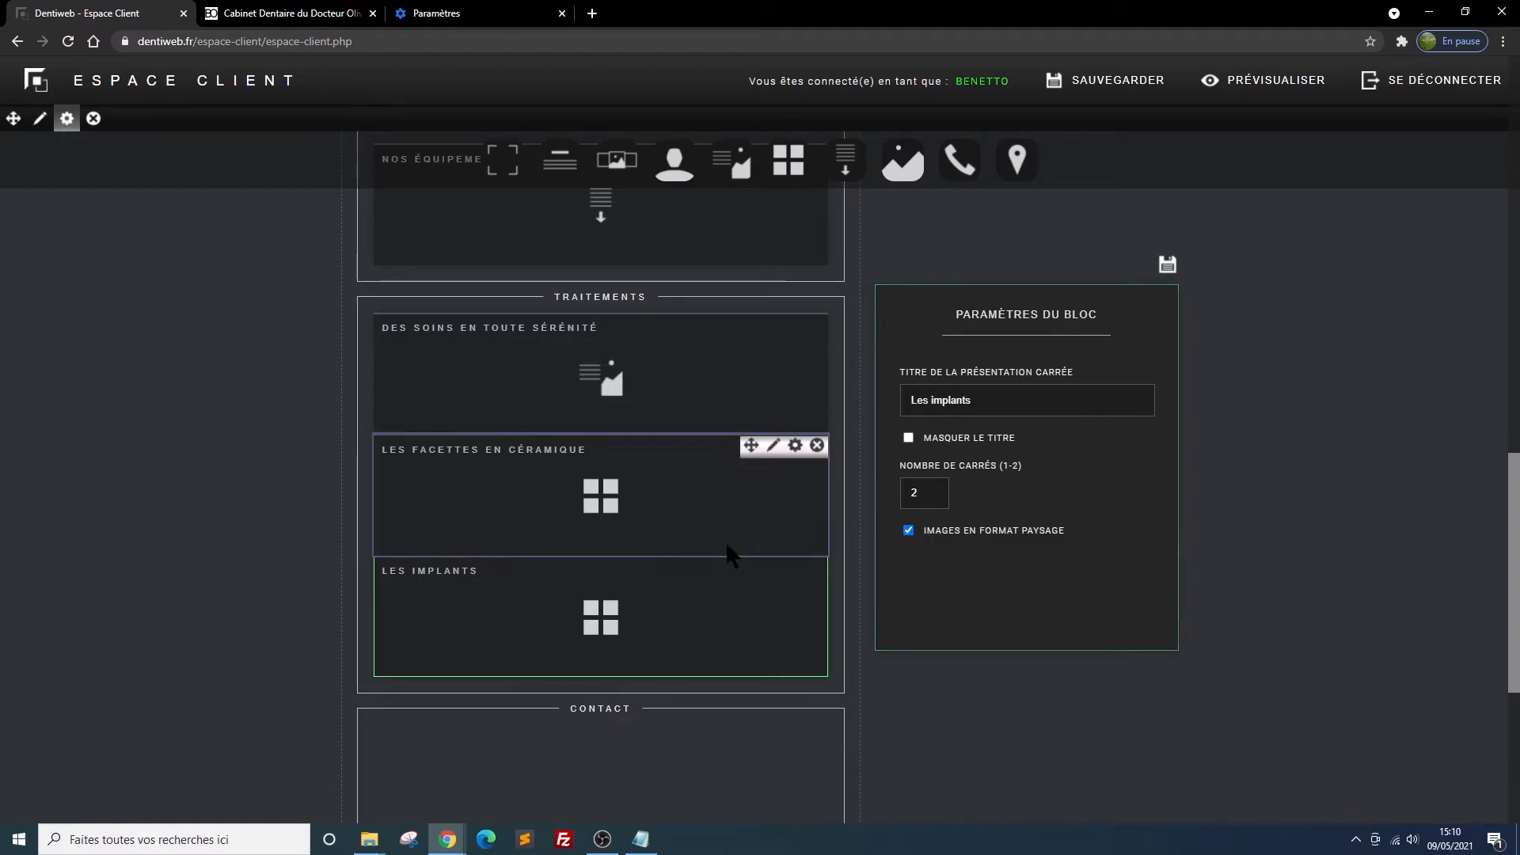
left_click(1167, 264)
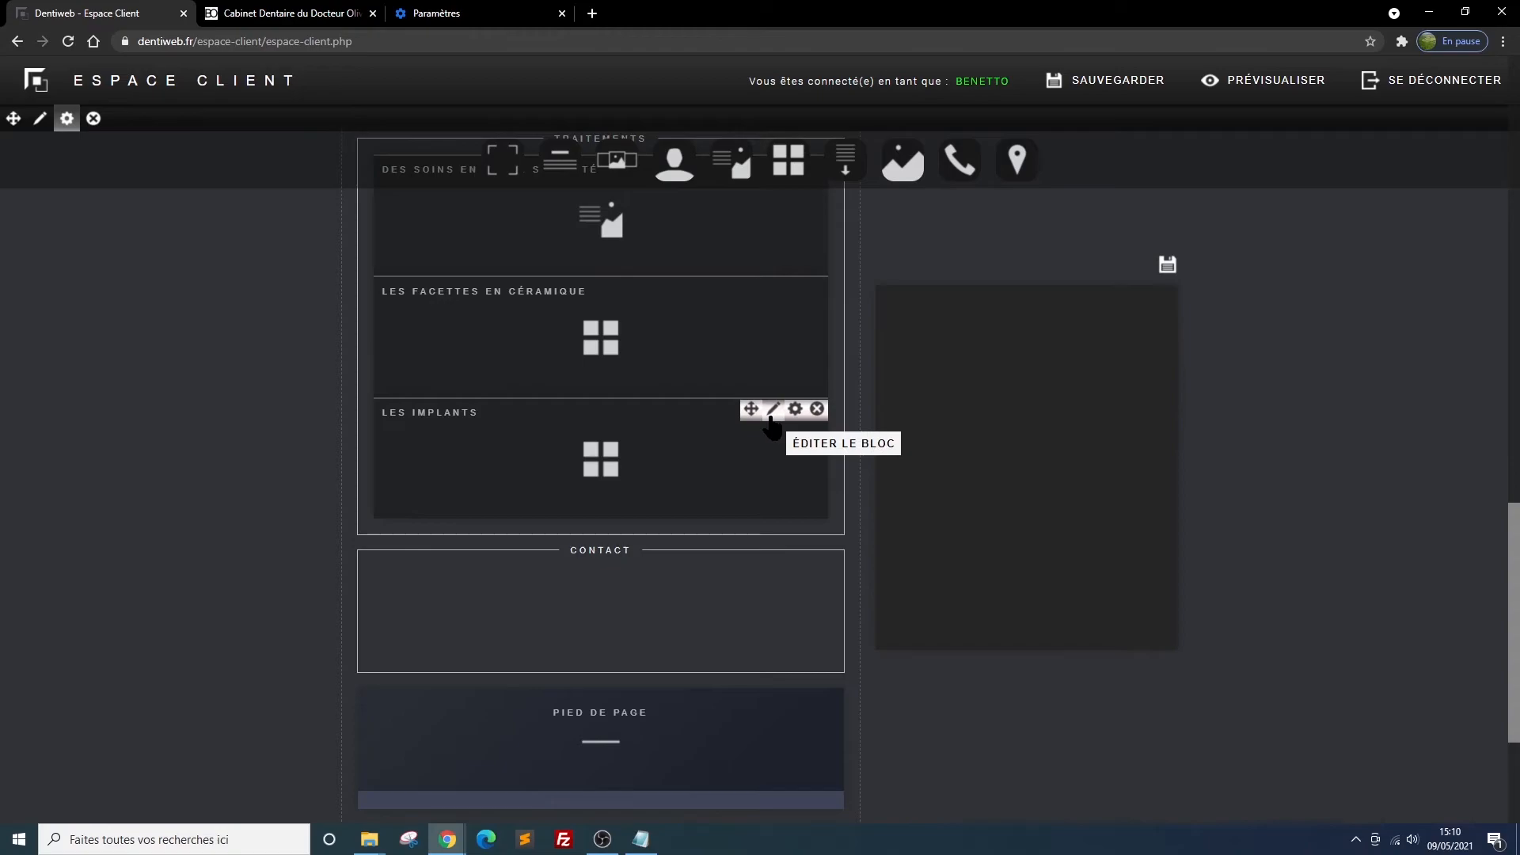
Title square 1 of Les implants "implant unitaire" and choose implant-dentaire.png as its photo
left_click(773, 409)
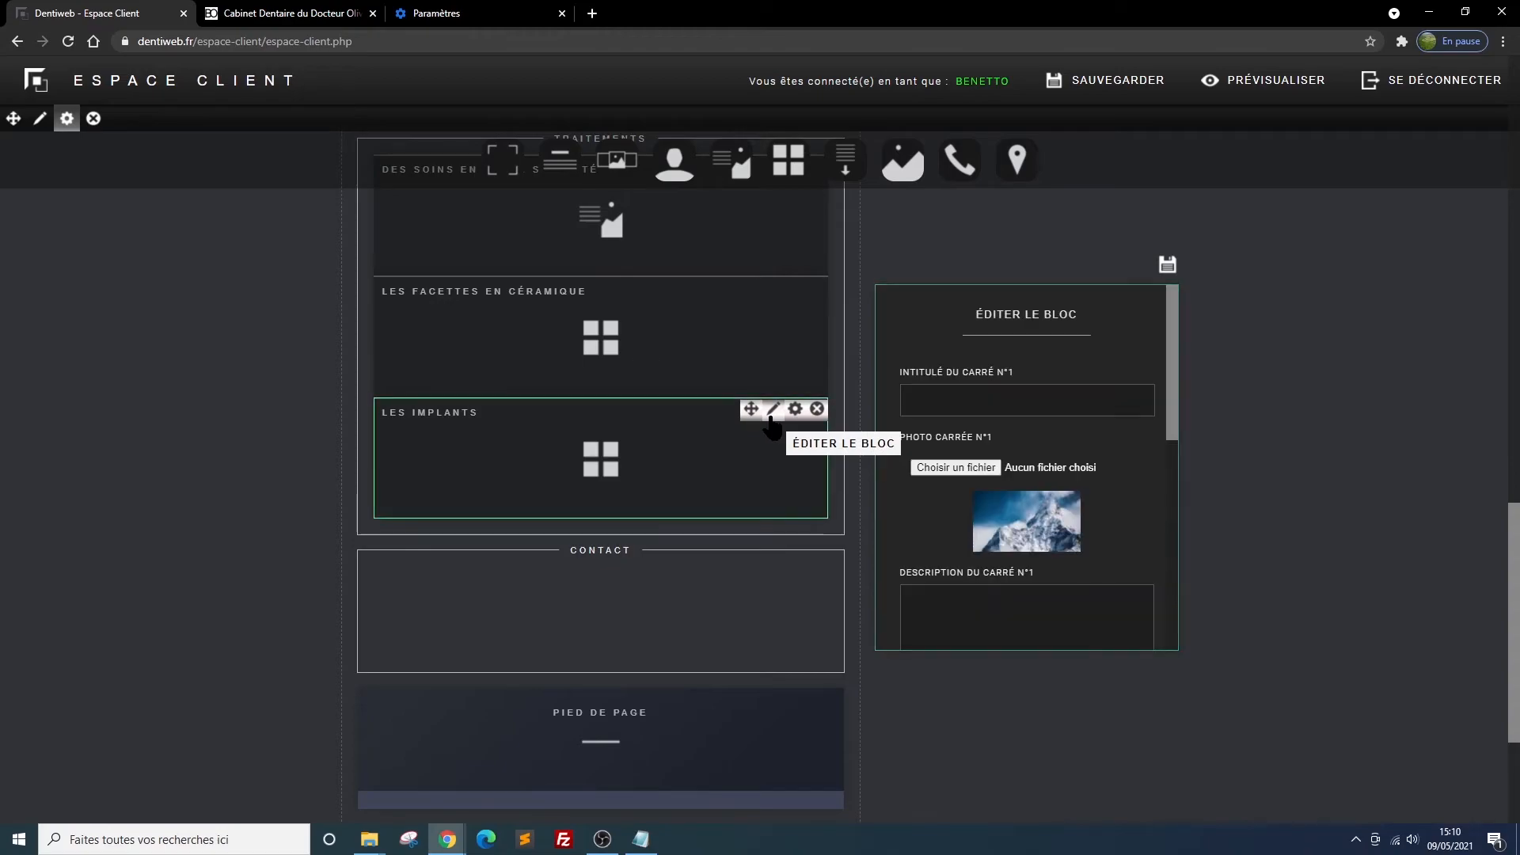
left_click(1013, 406)
type("implan")
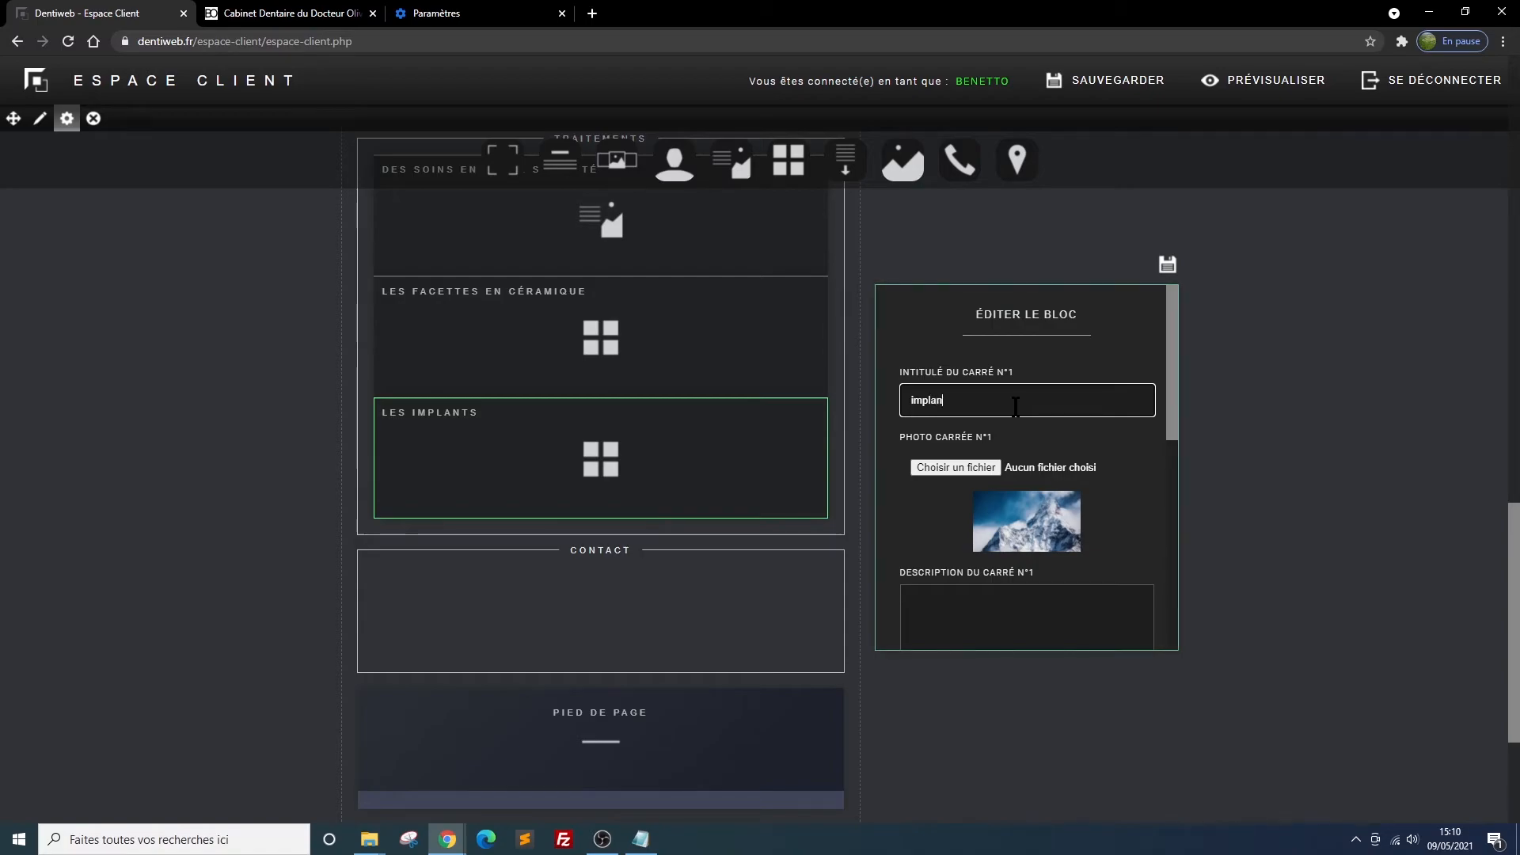
type("t unitaire")
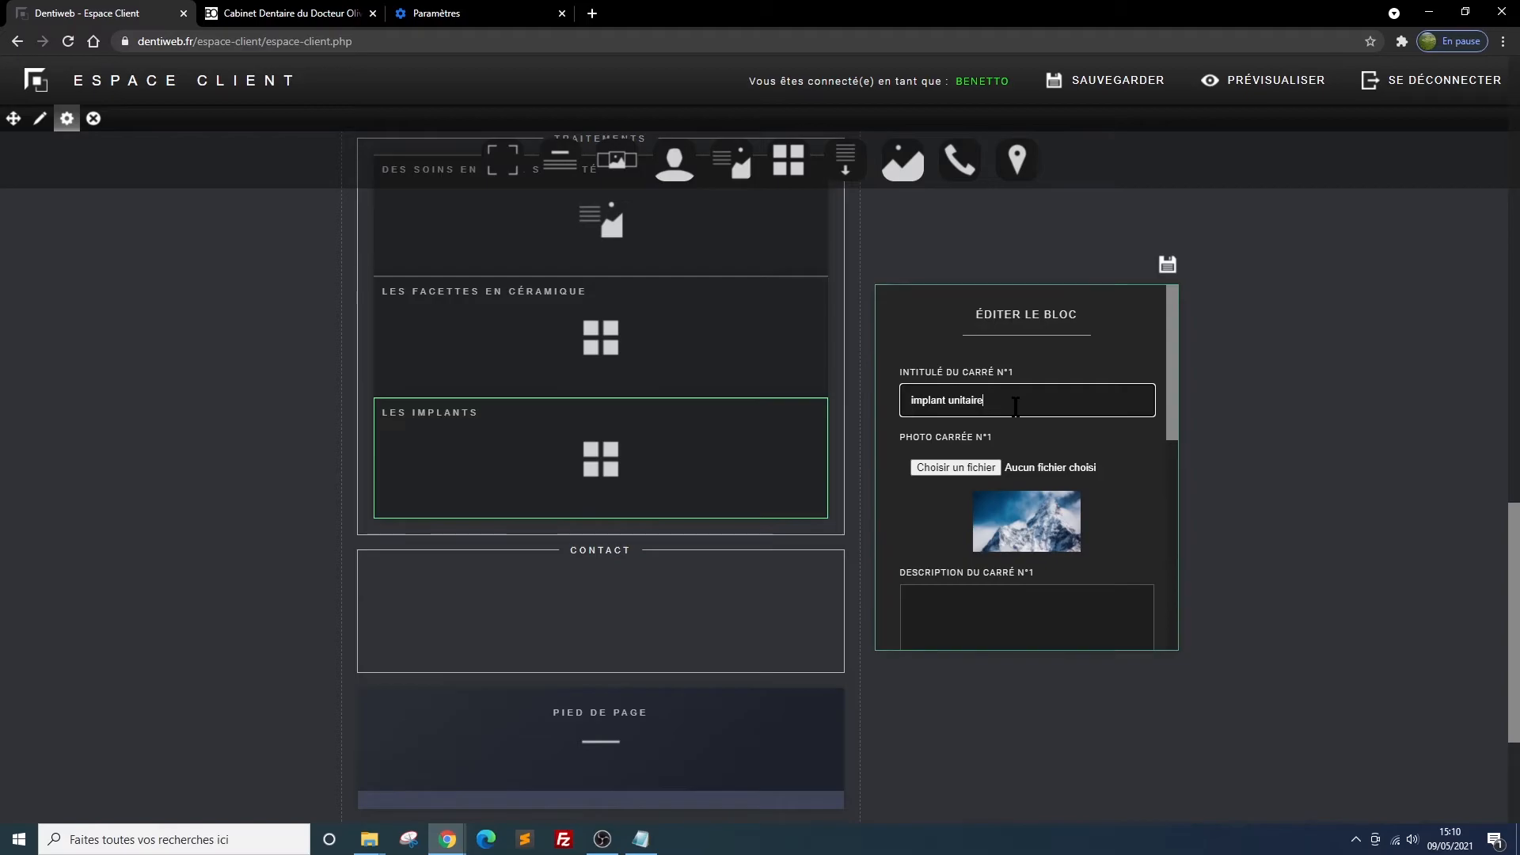
left_click(950, 468)
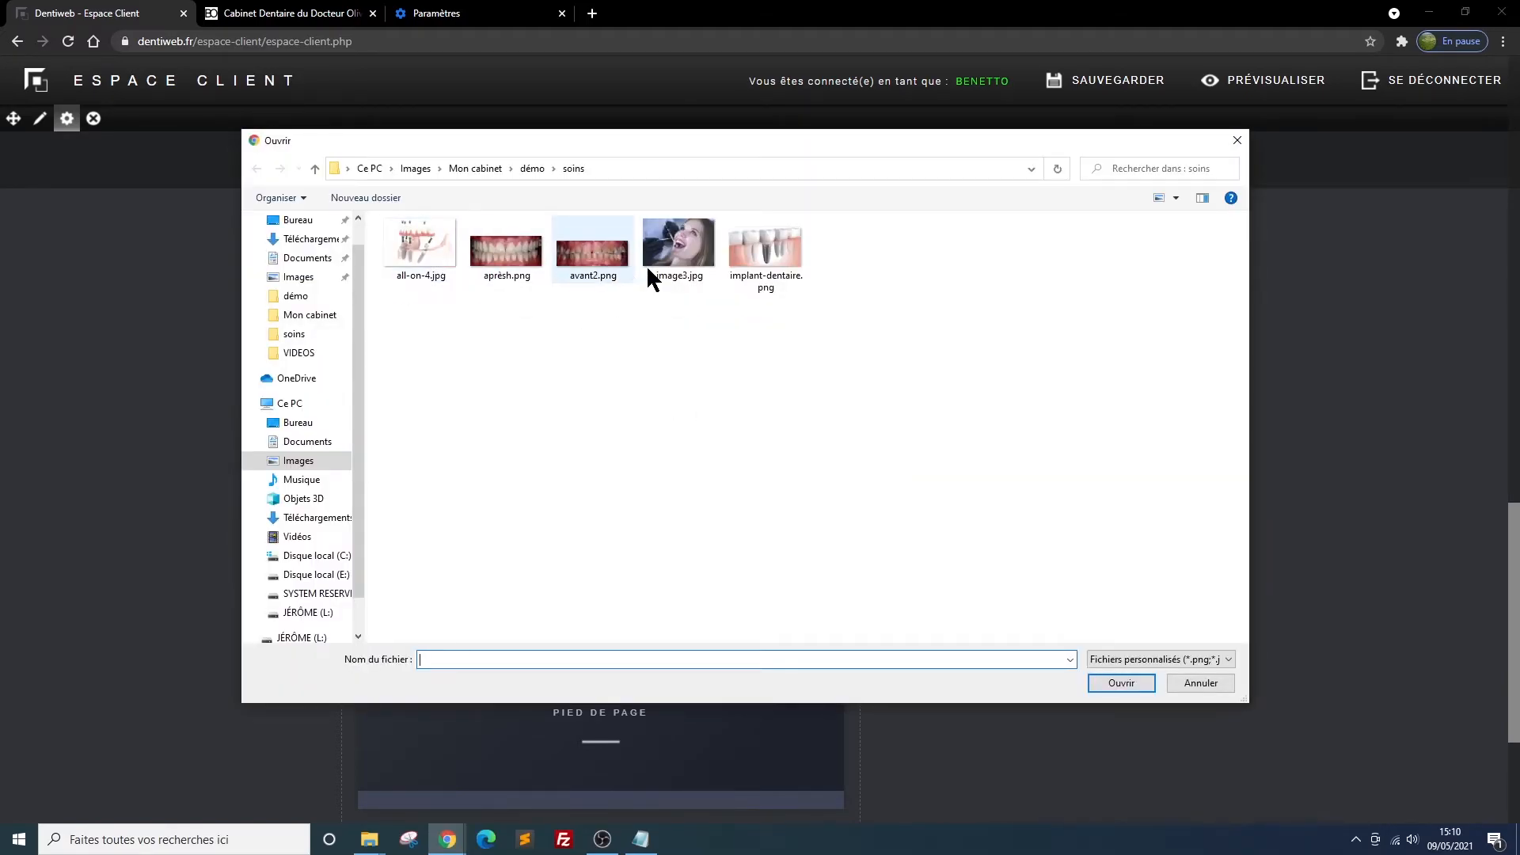
left_click(768, 254)
double_click(768, 254)
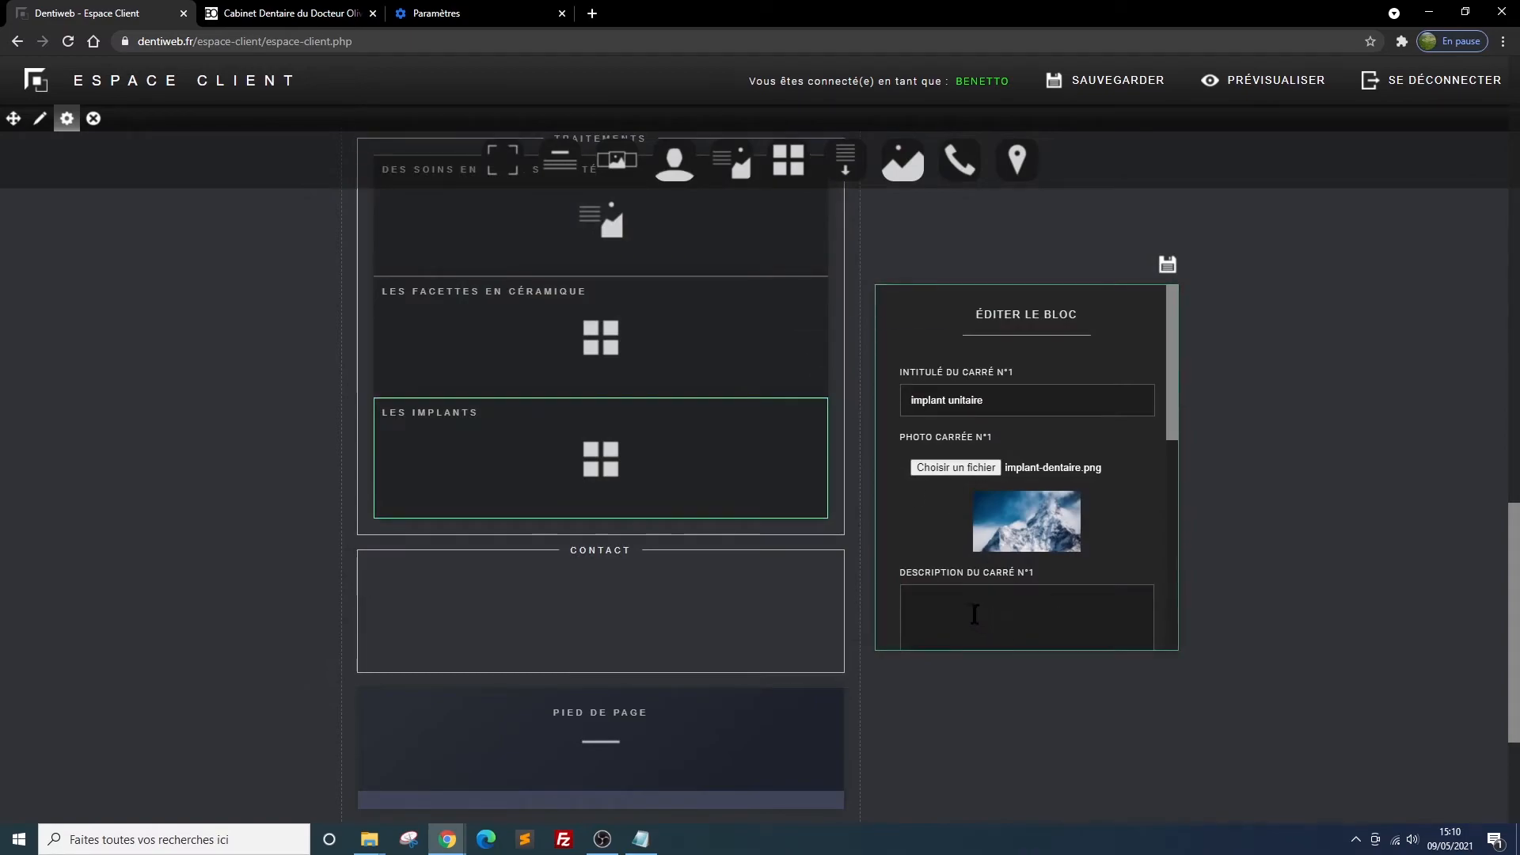
Paste the "Une dent absente peut être remplacée..." text as square 1's description and save the block
key("alt+Tab")
left_click(931, 597)
type("Généralement l'implant est mis en place et la couronne finale réalisée 3 à 4 mois plus tard, moment à partir duquel il se trouve intégré très solidement et durablement à l'os.\\nDans certains cas, généralement pour les dents visibles au sourire, une dent provisoire peut être mise en place le jour de la pose de l'implant.")
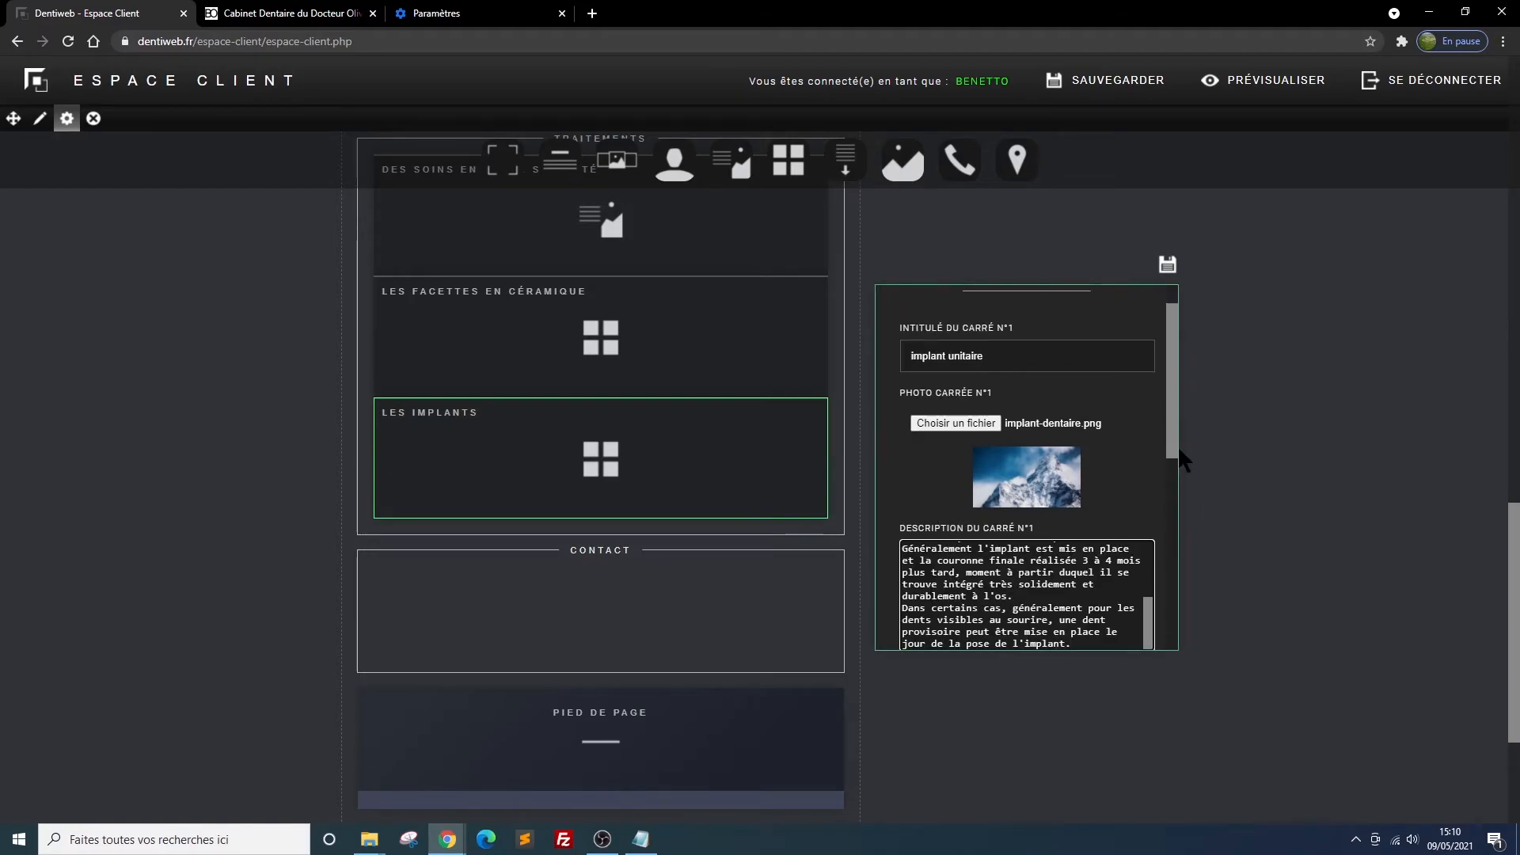
scroll(1142, 354, "down", 1)
left_click(1167, 263)
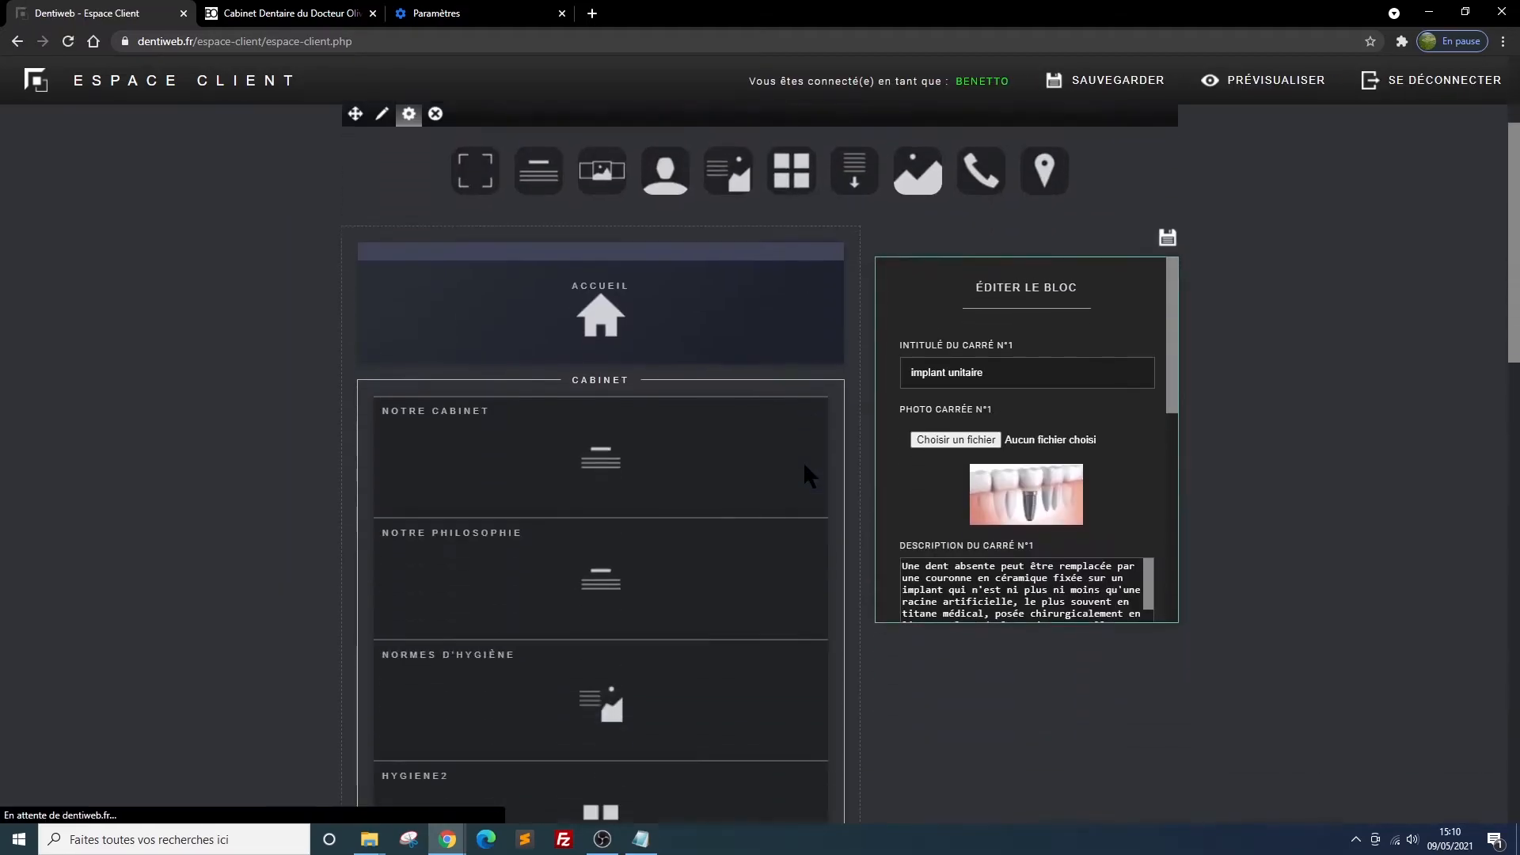
Title square 2 of Les implants "implants multiples" and choose all-on-4.jpg as its photo
scroll(802, 467, "down", 8)
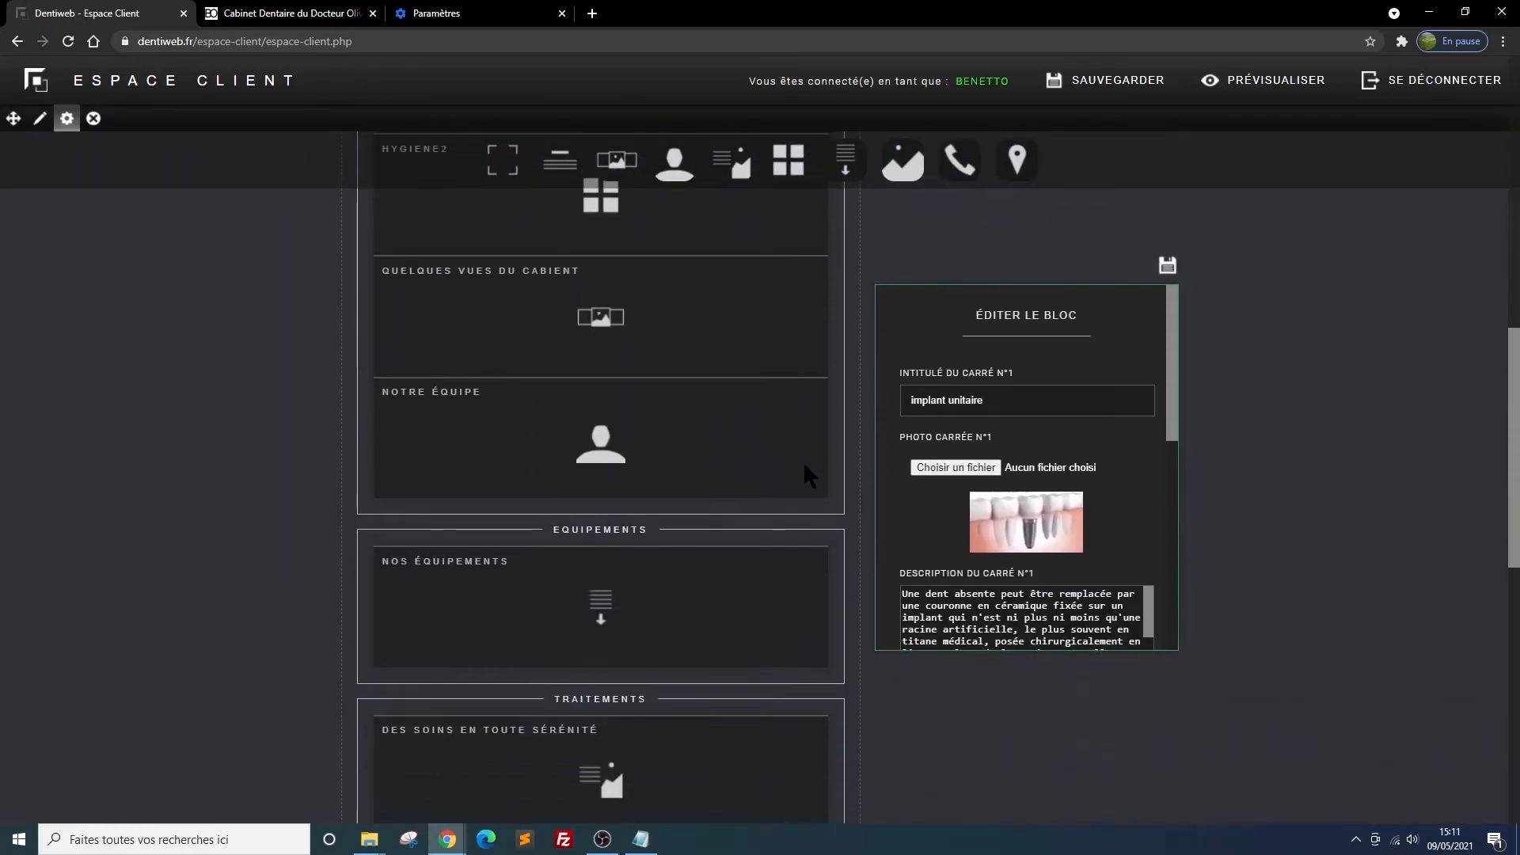
scroll(803, 467, "down", 6)
mouse_move(803, 475)
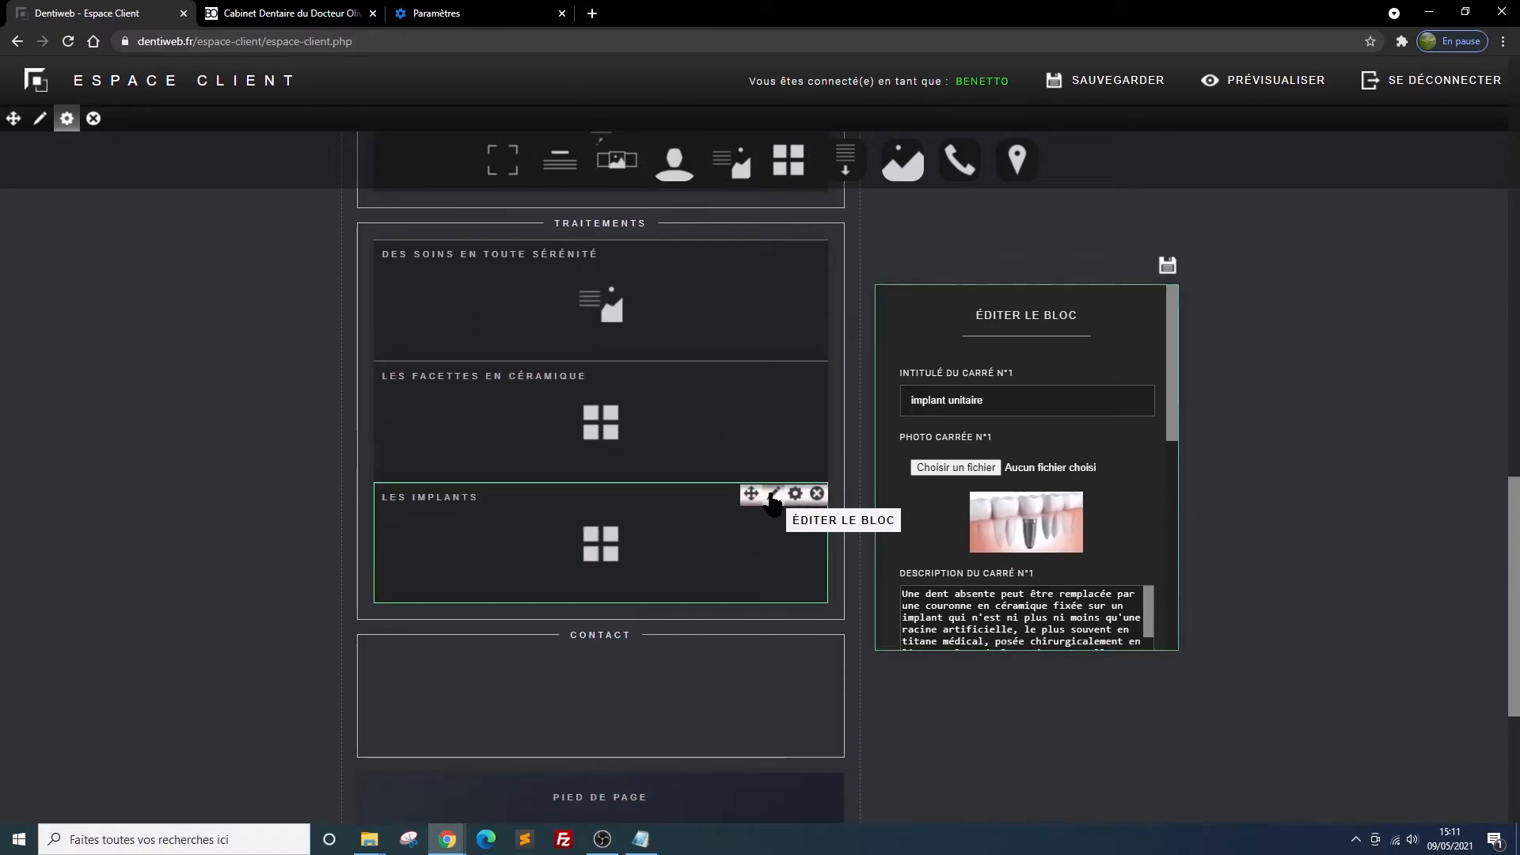
left_click_drag(1170, 341, 1168, 521)
left_click(920, 381)
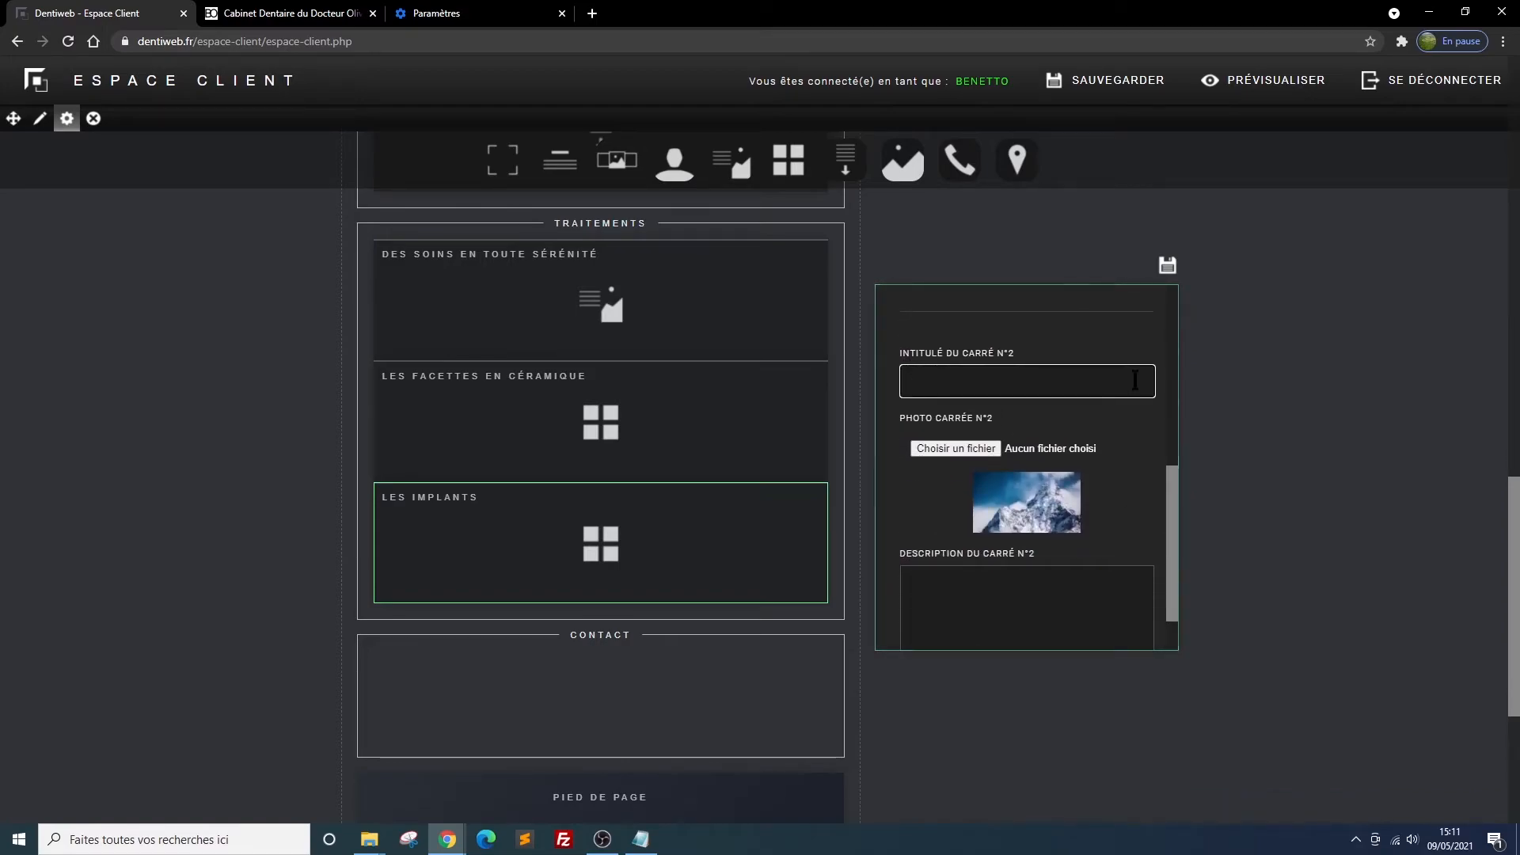
type("impl")
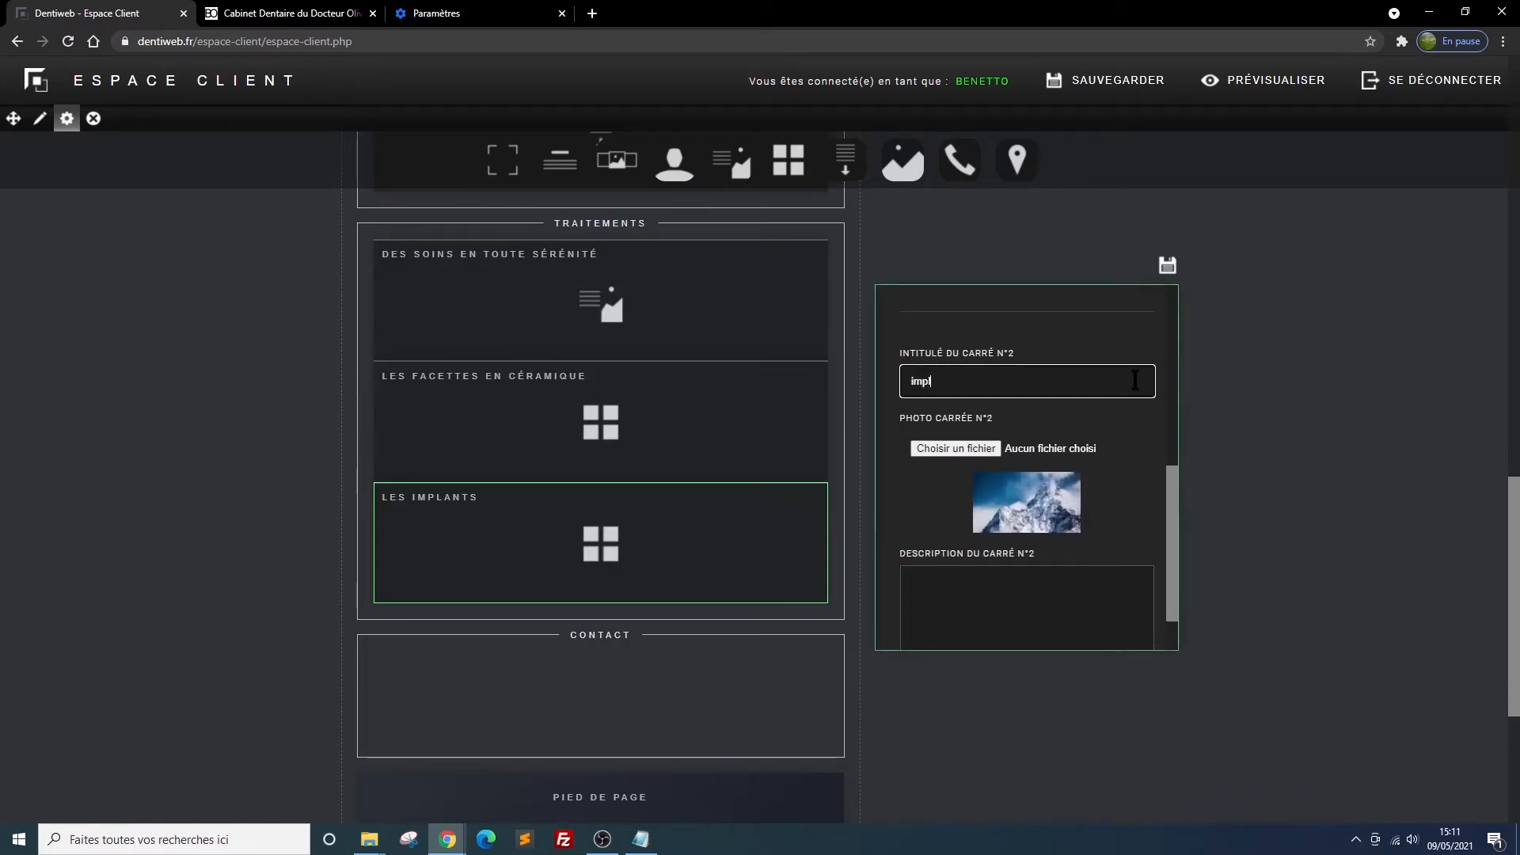
type("ants multiples")
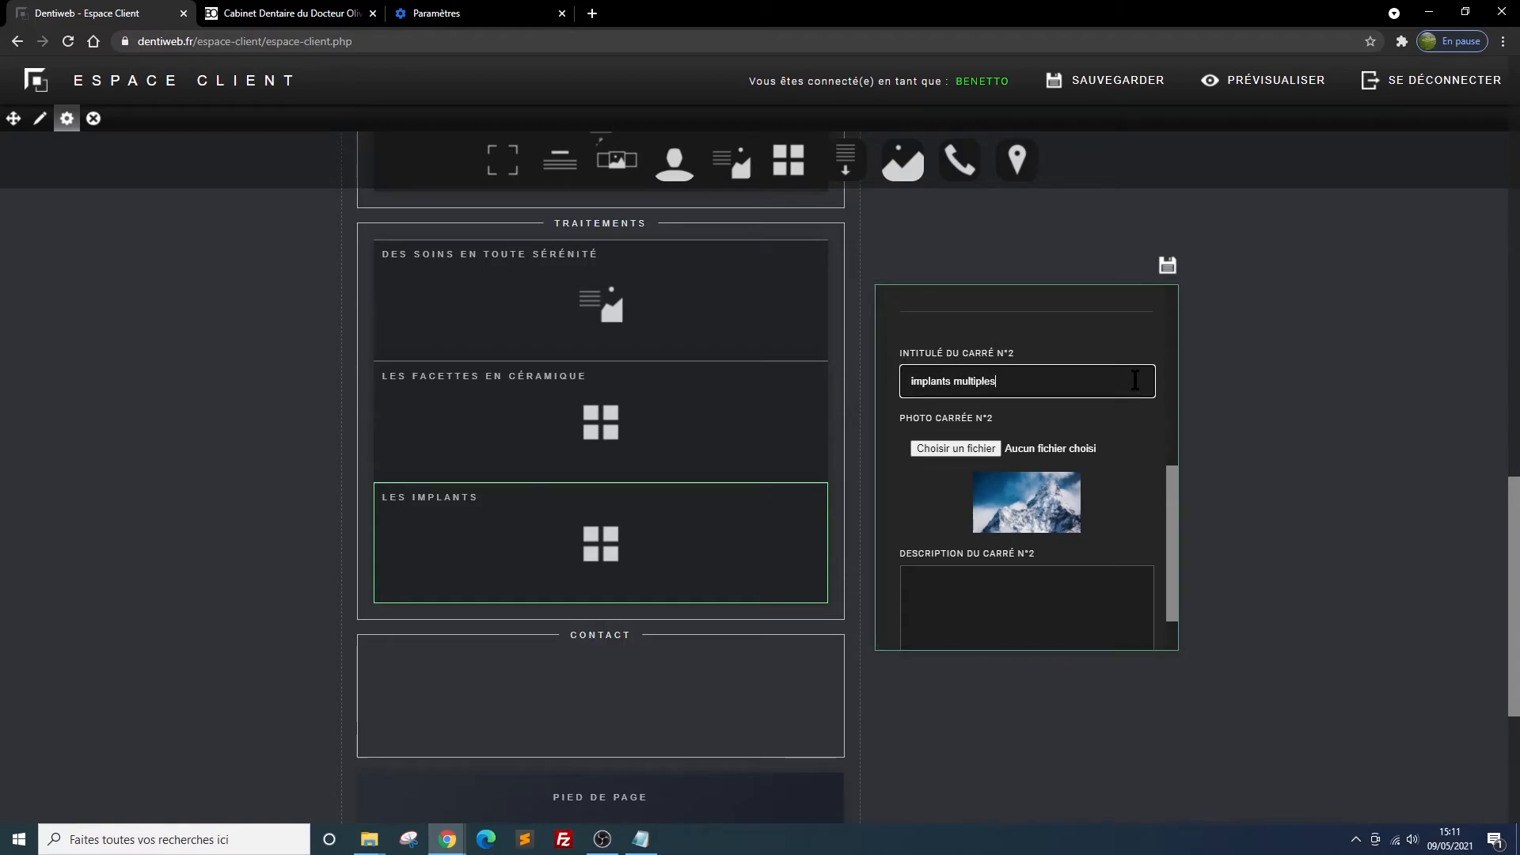
left_click(955, 448)
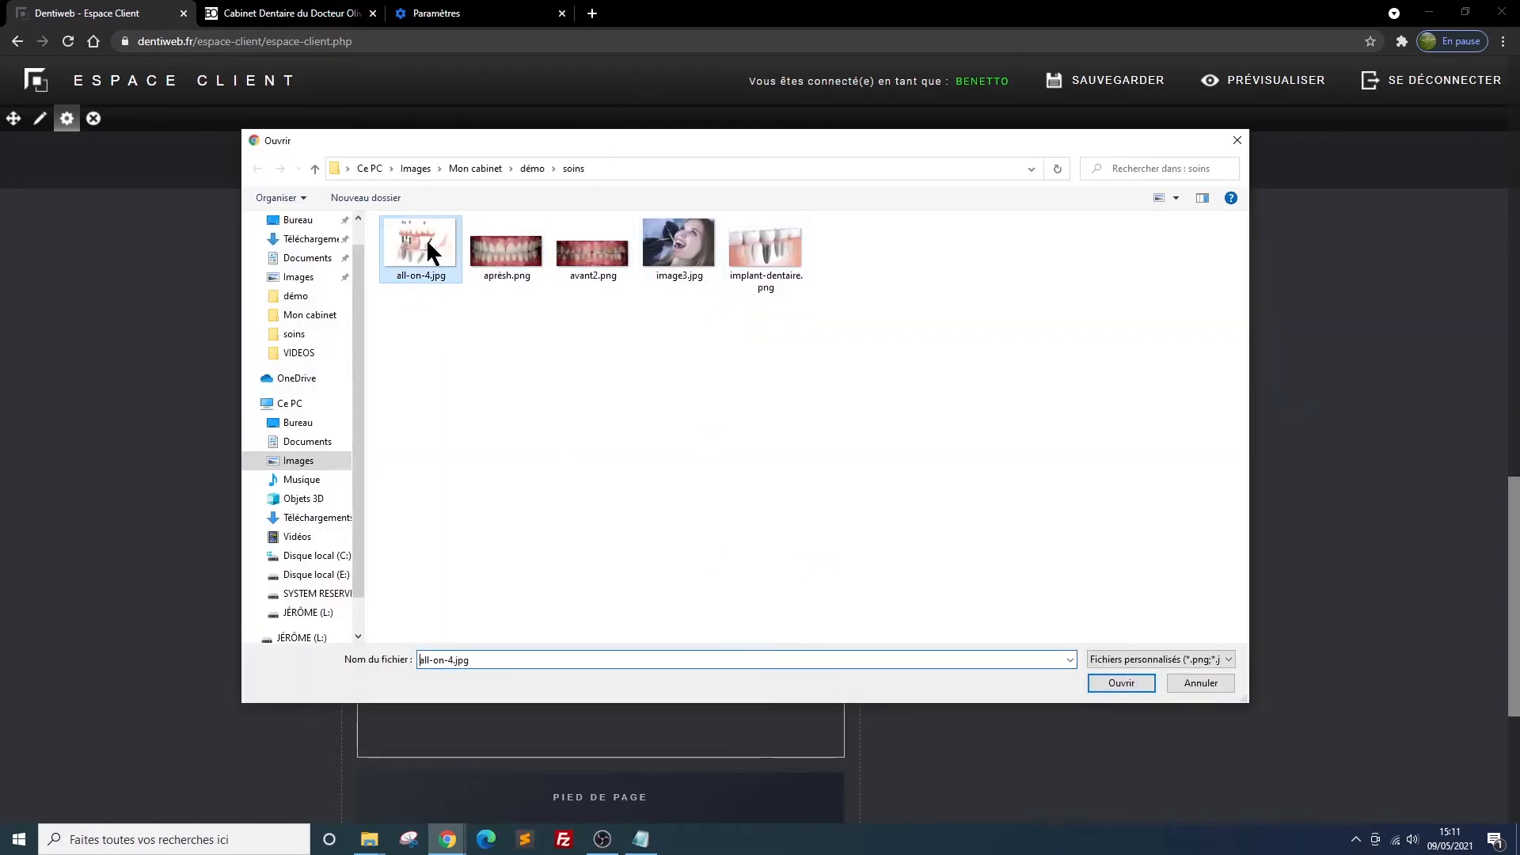
double_click(428, 242)
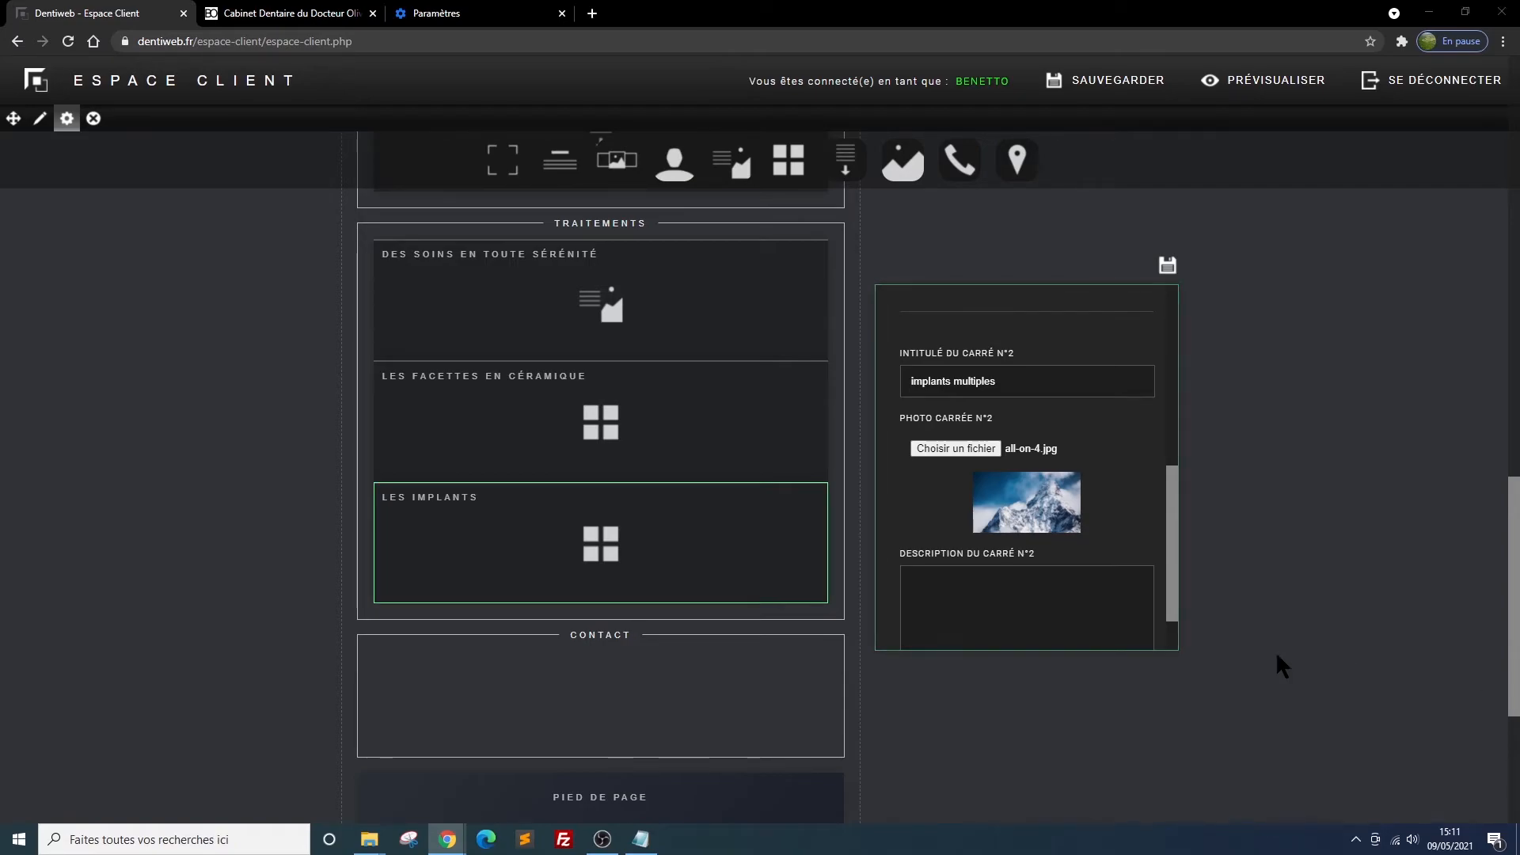
Paste the "Lorsqu'il manque plusieurs dents..." text as square 2's description and save the block
left_click(934, 578)
type("Lorsqu'il manque plusieurs dents, il est possible de réaliser des prothèses dentaires multiples sur plusieurs implants. Cela peut aller, selon le cas, du bridge de 3 dents sur 2 implants à une prothèse complète fixe sur 4 à 8 implants.")
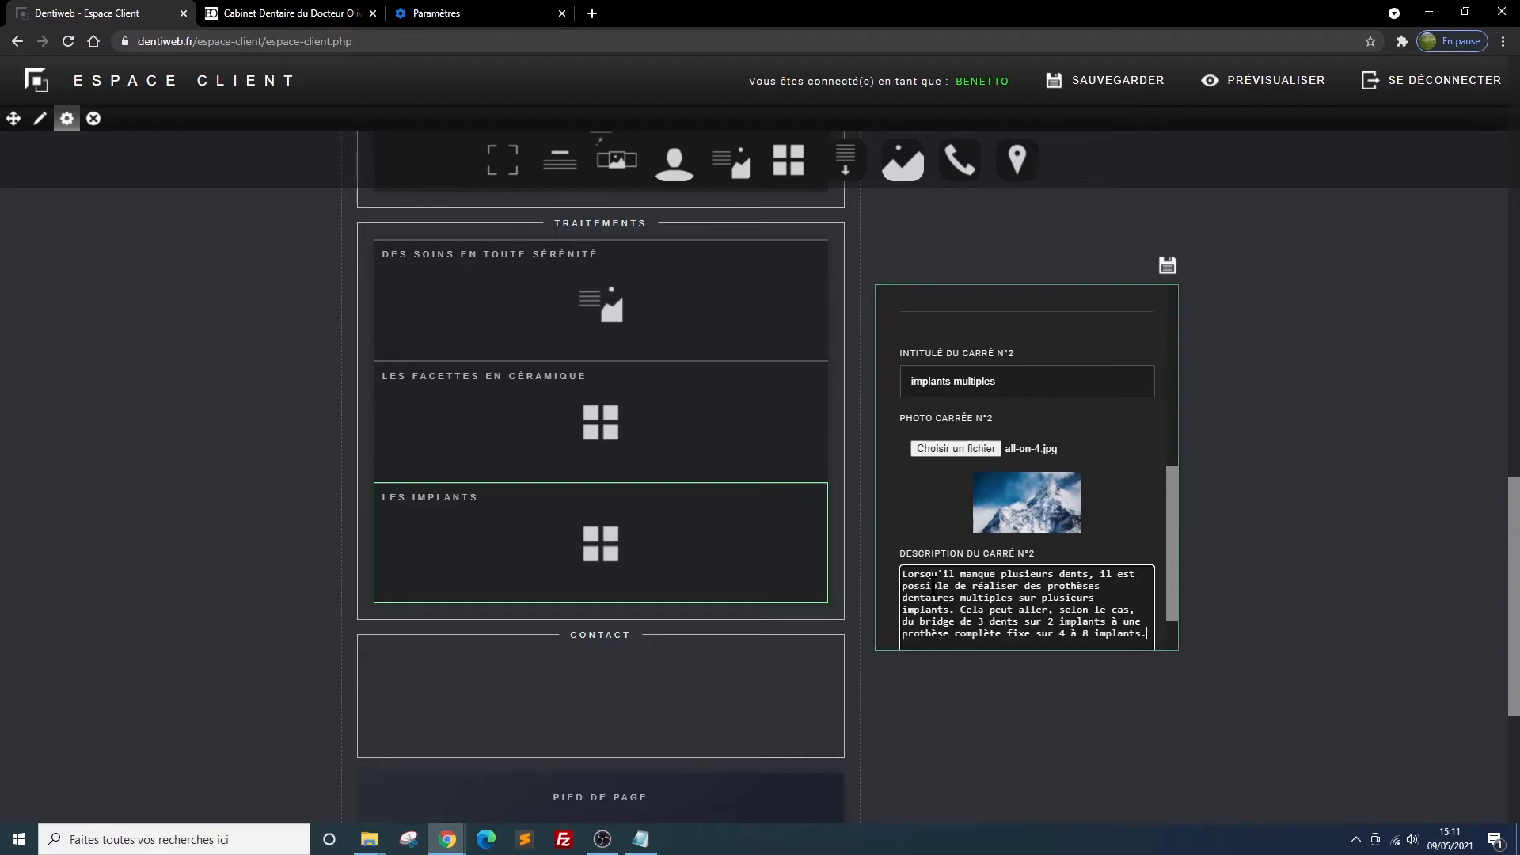
left_click(1167, 264)
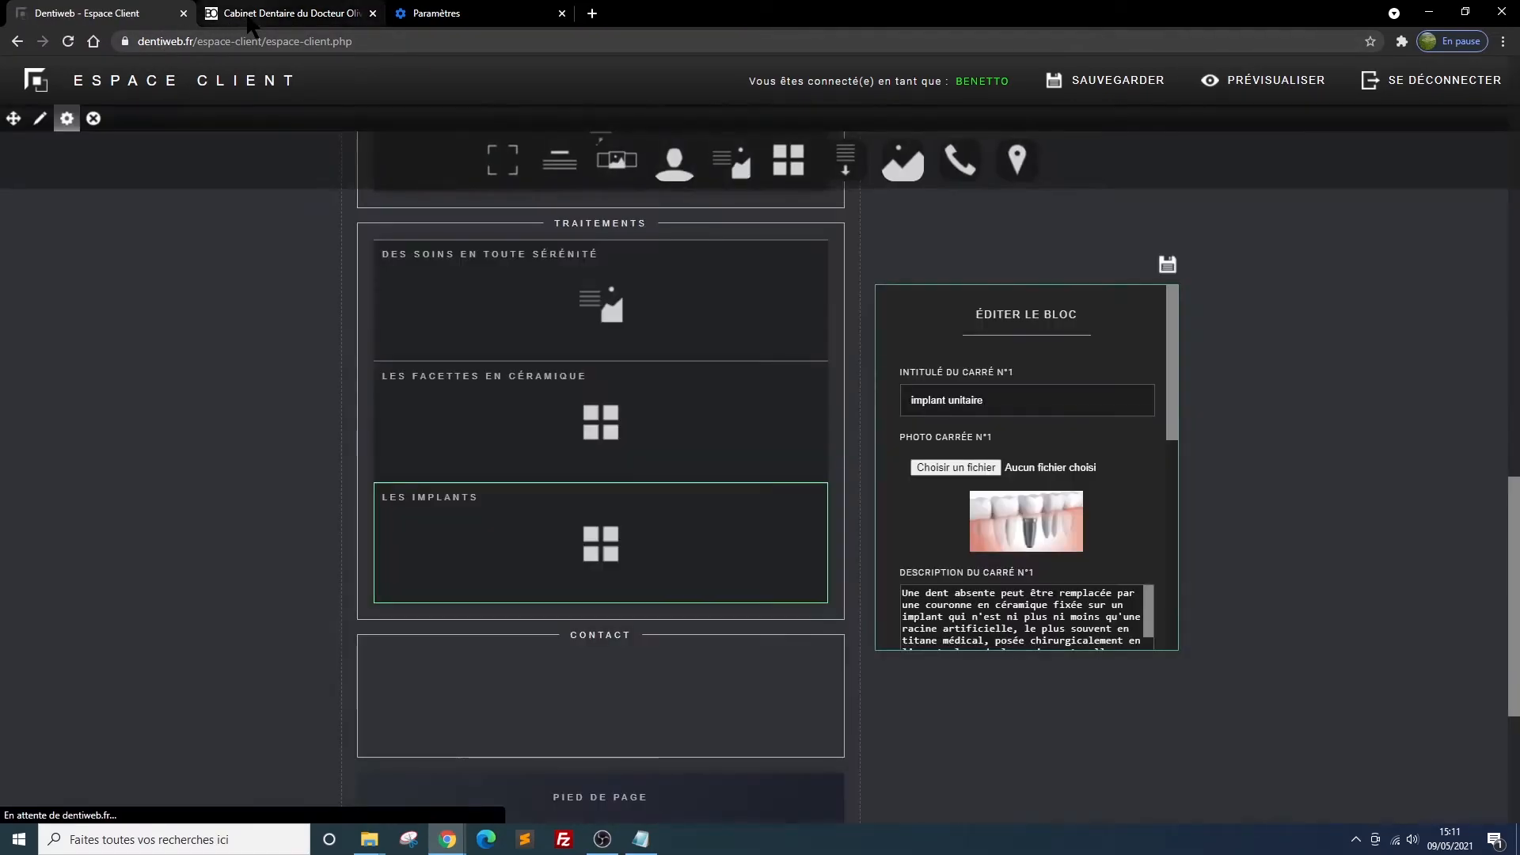
Reload the site preview and examine both squares of the Les implants section
left_click(251, 22)
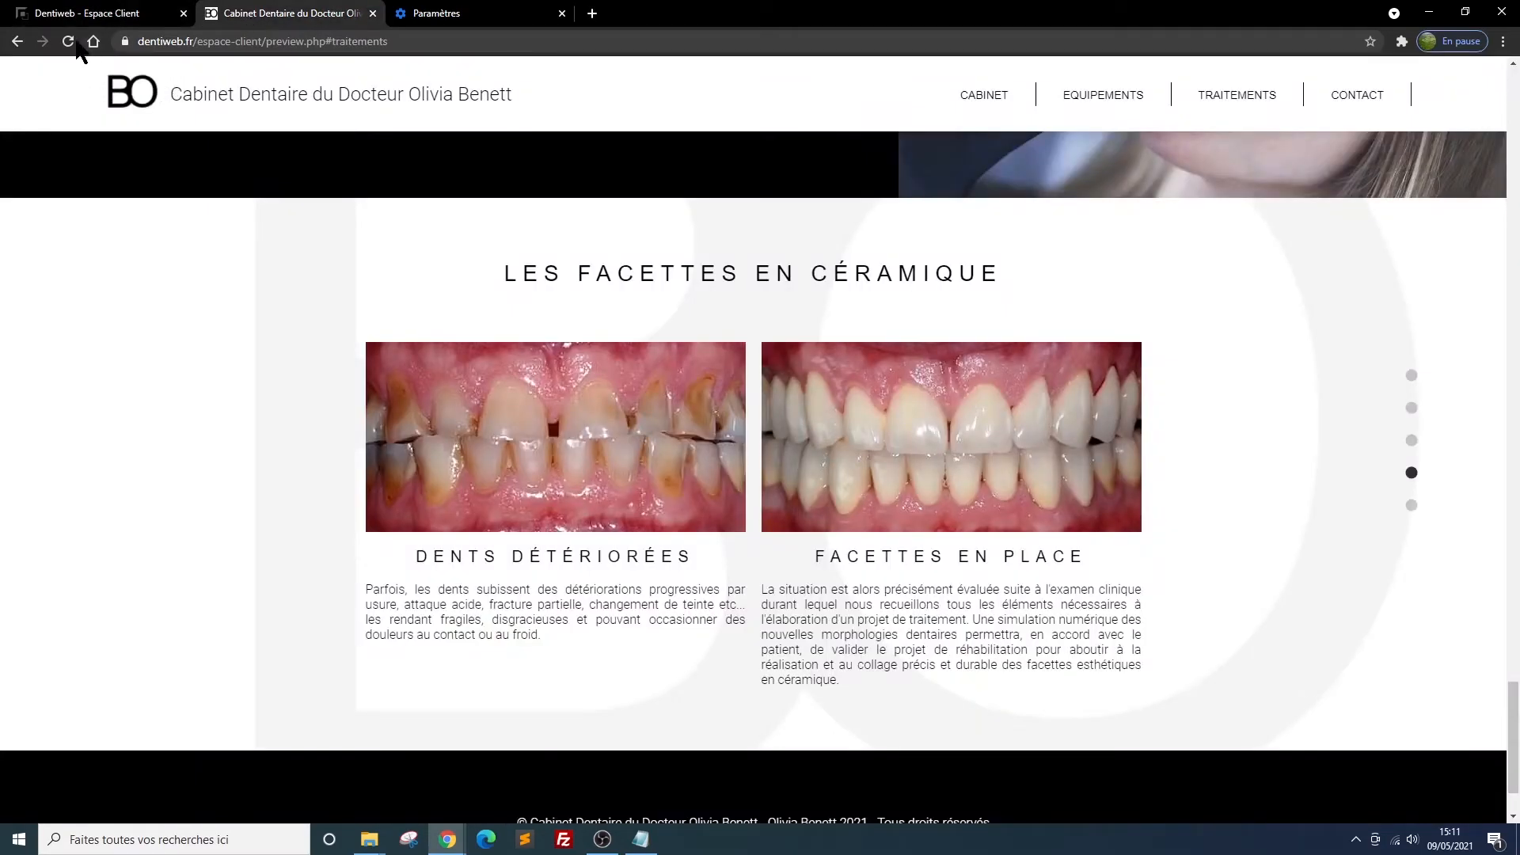
scroll(1211, 593, "down", 2)
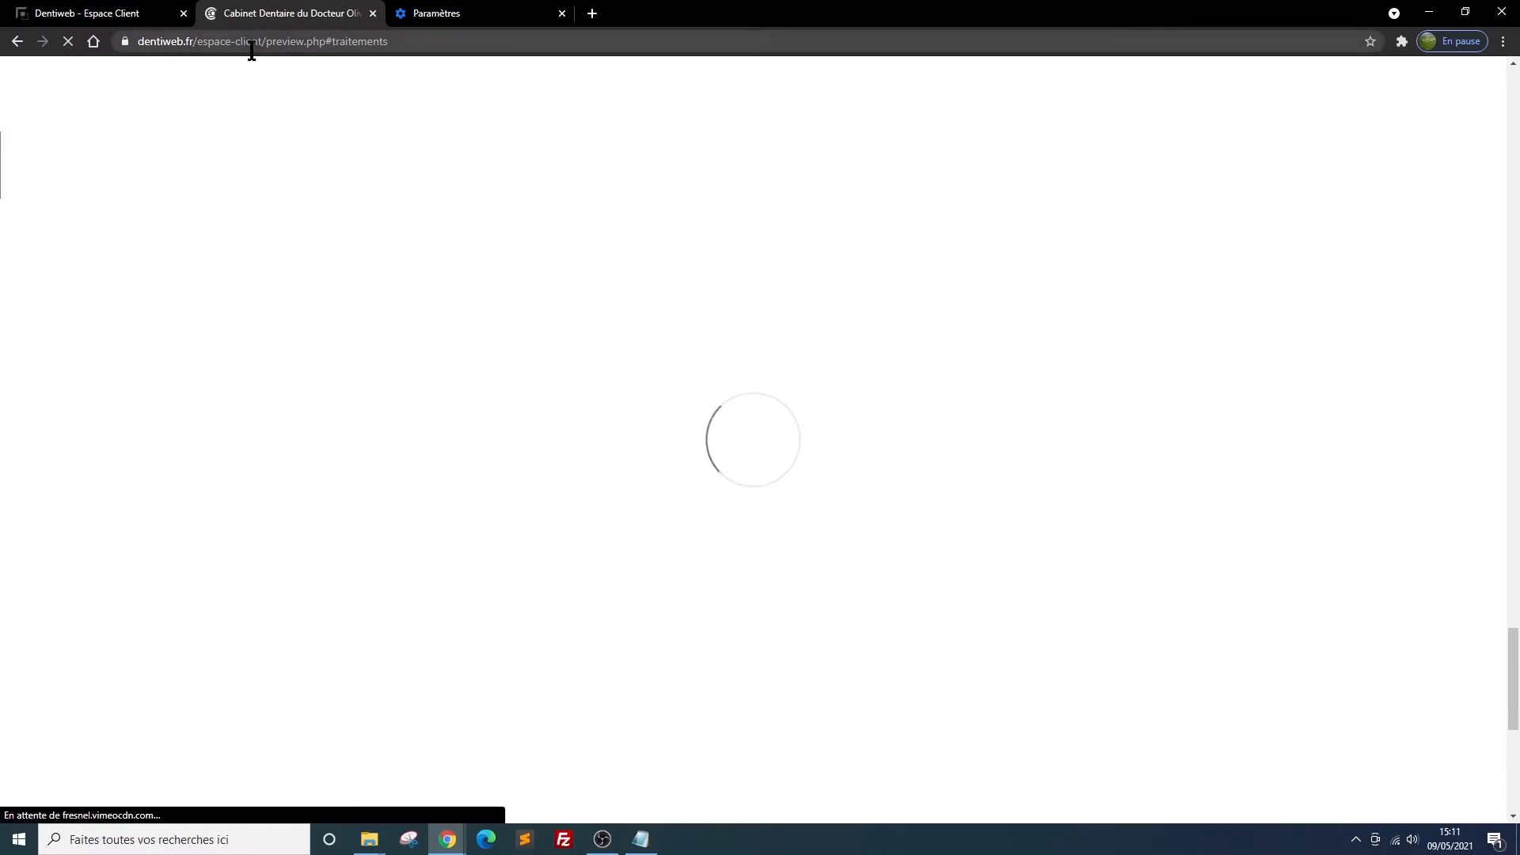
scroll(1063, 367, "down", 5)
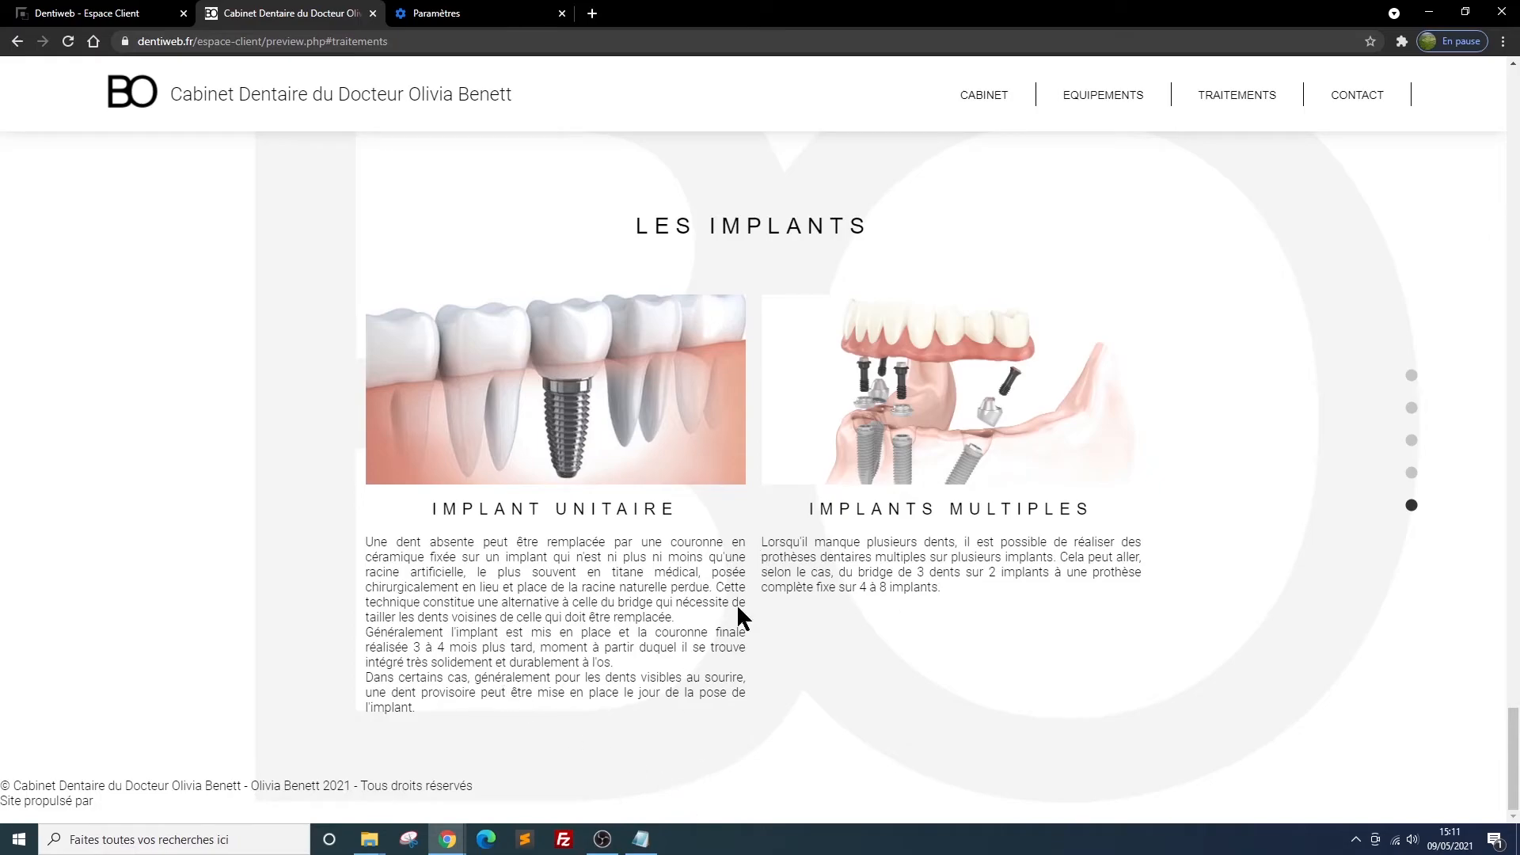
scroll(939, 674, "up", 3)
scroll(940, 676, "down", 3)
scroll(937, 669, "up", 5)
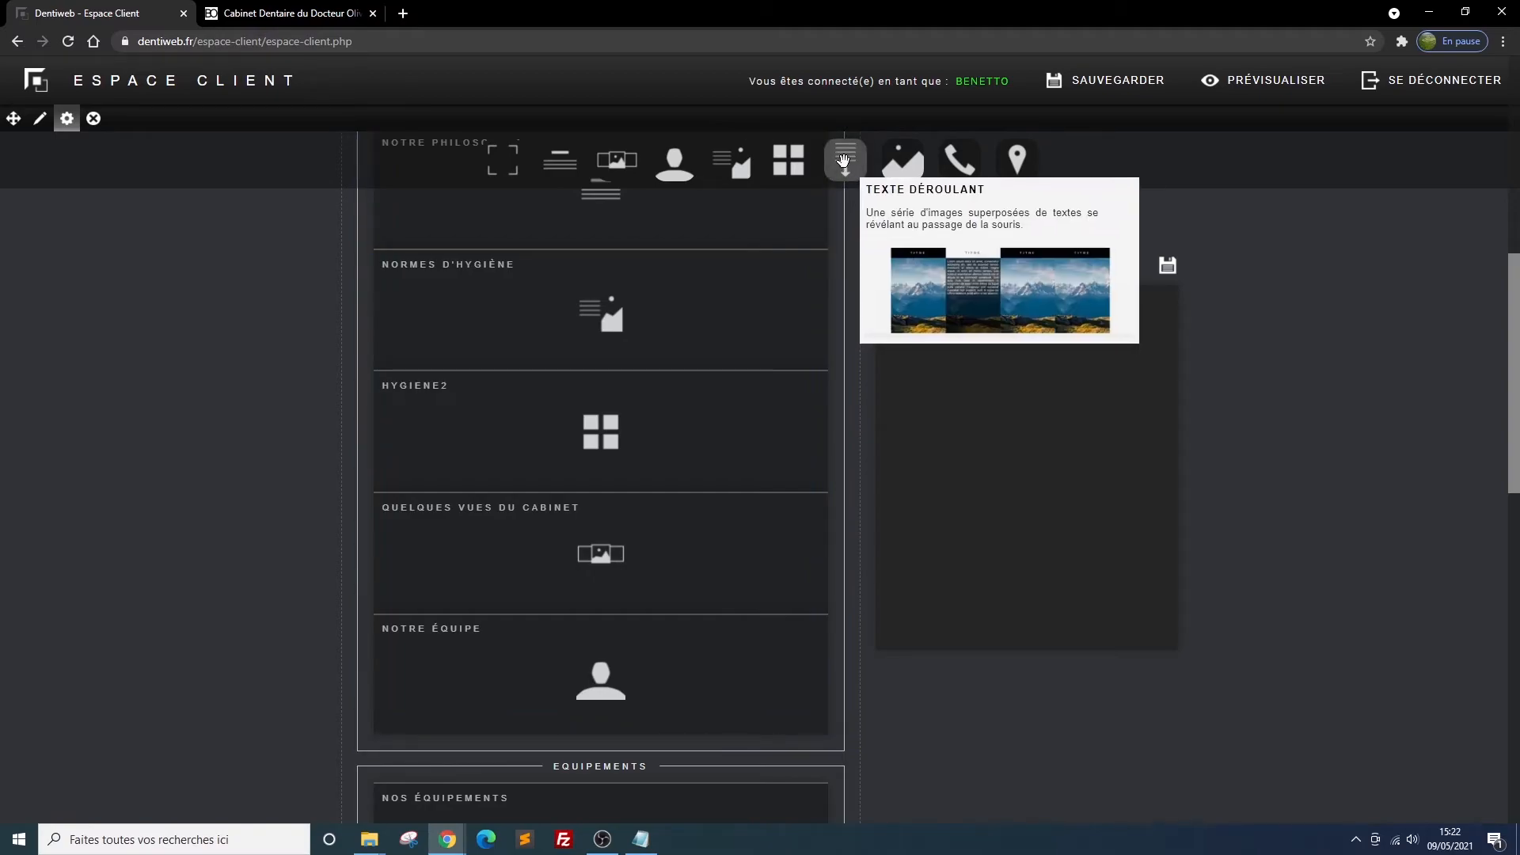
Add a grande image block between Hygiene2 and Quelques vues du cabinet in the Cabinet section and title it "brosse"
mouse_move(897, 161)
left_click_drag(897, 161, 596, 548)
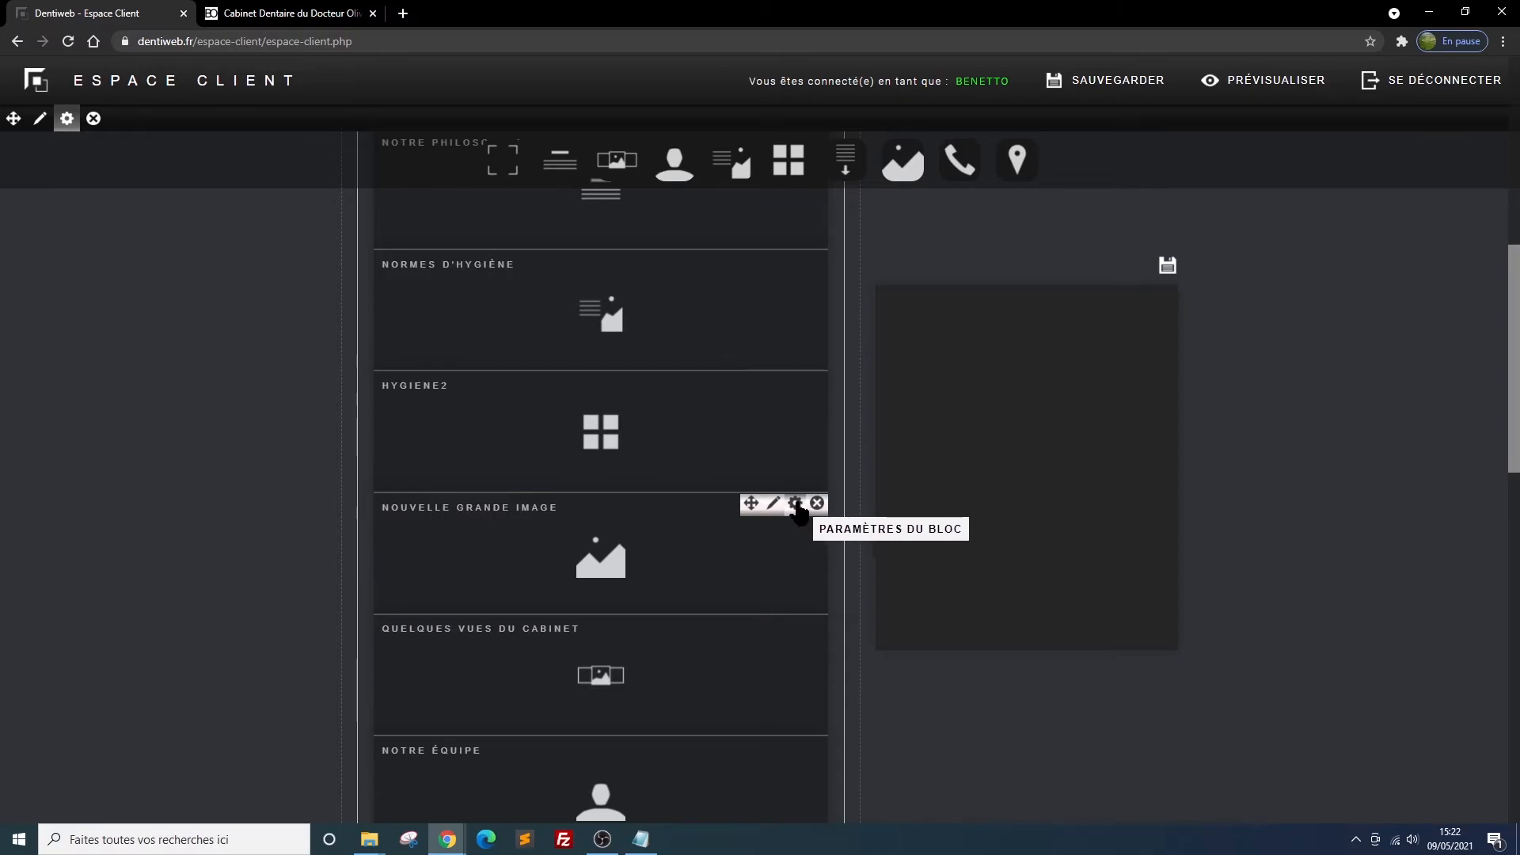
left_click(795, 504)
left_click_drag(962, 400, 893, 408)
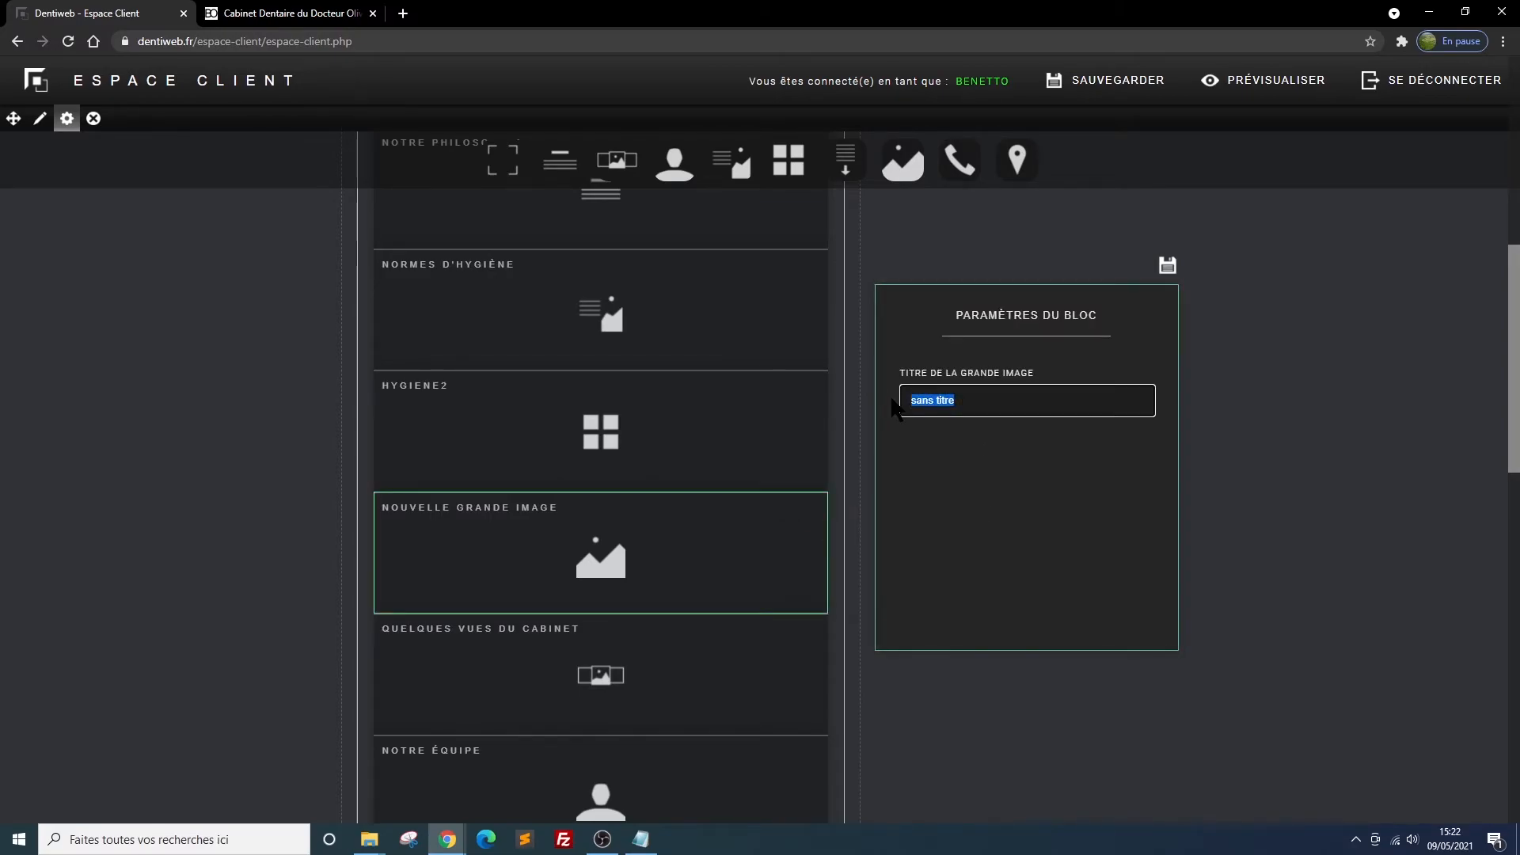
type("brosse")
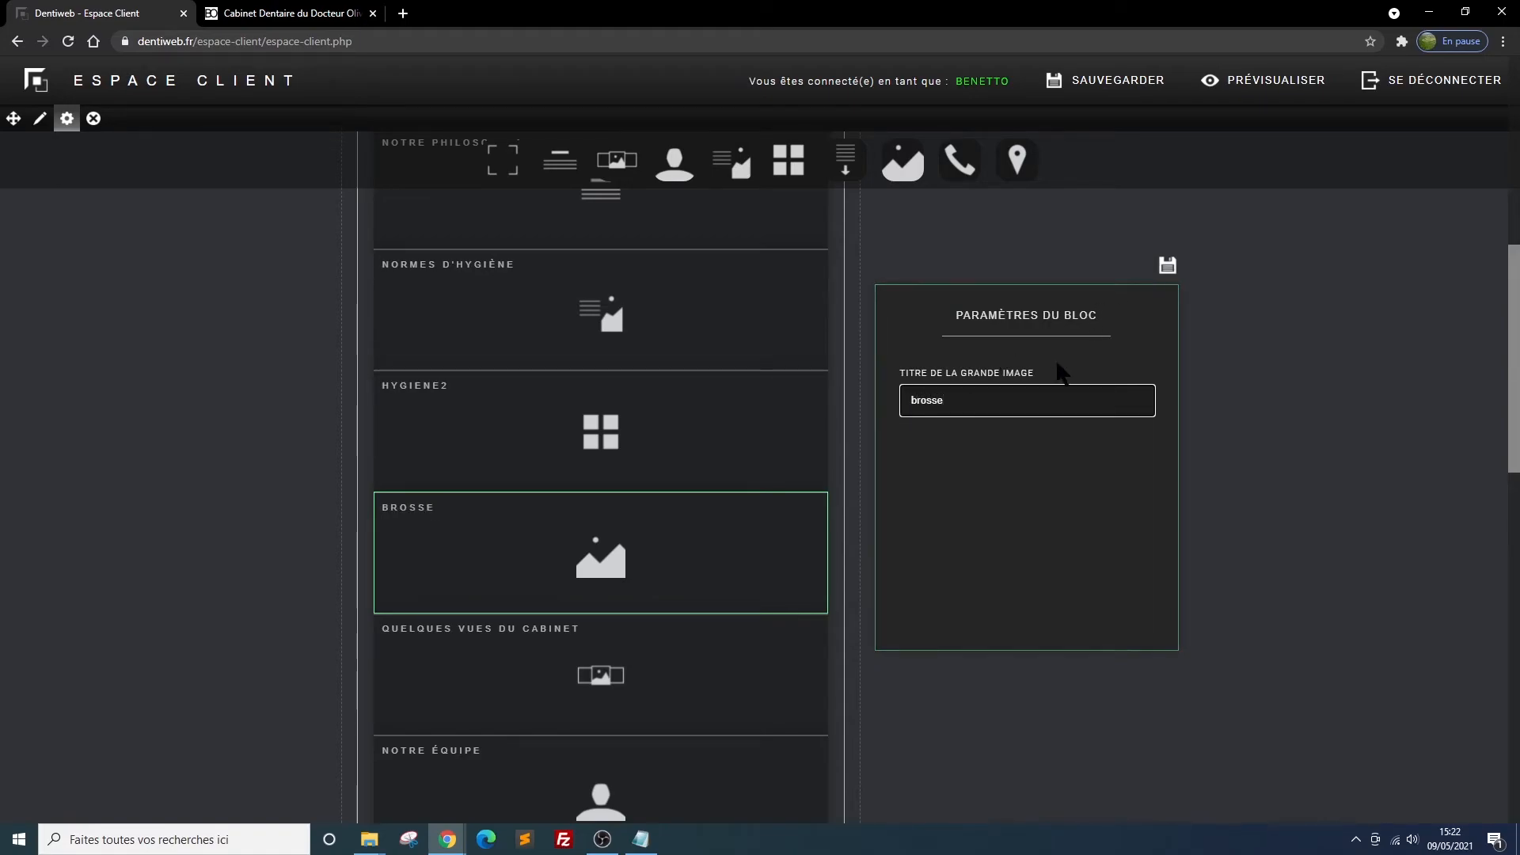
Choose brosse.jpg as the large image of the brosse block and save the block
mouse_move(795, 448)
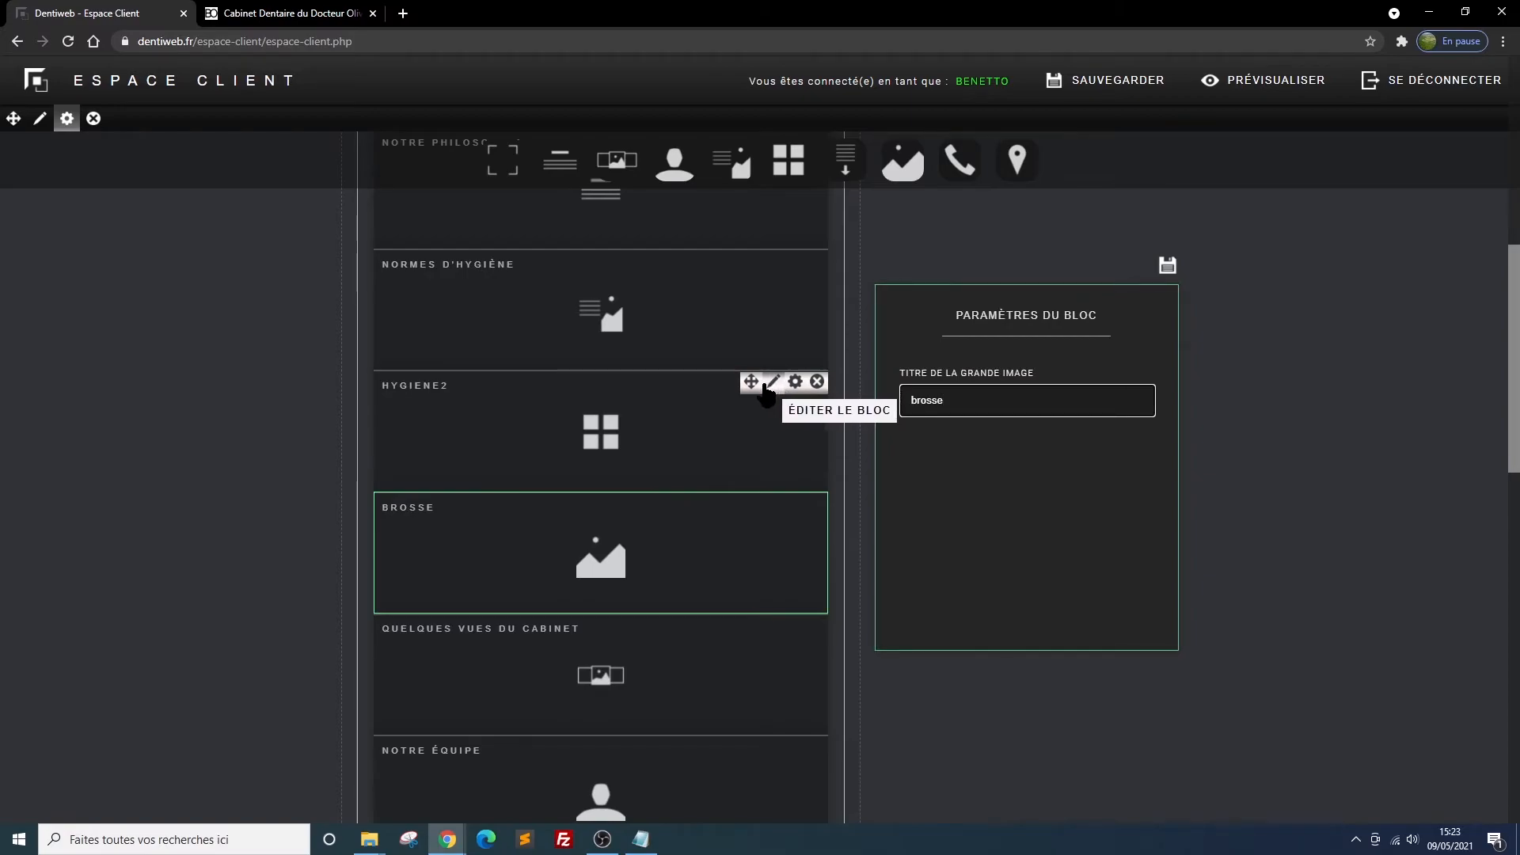
mouse_move(733, 543)
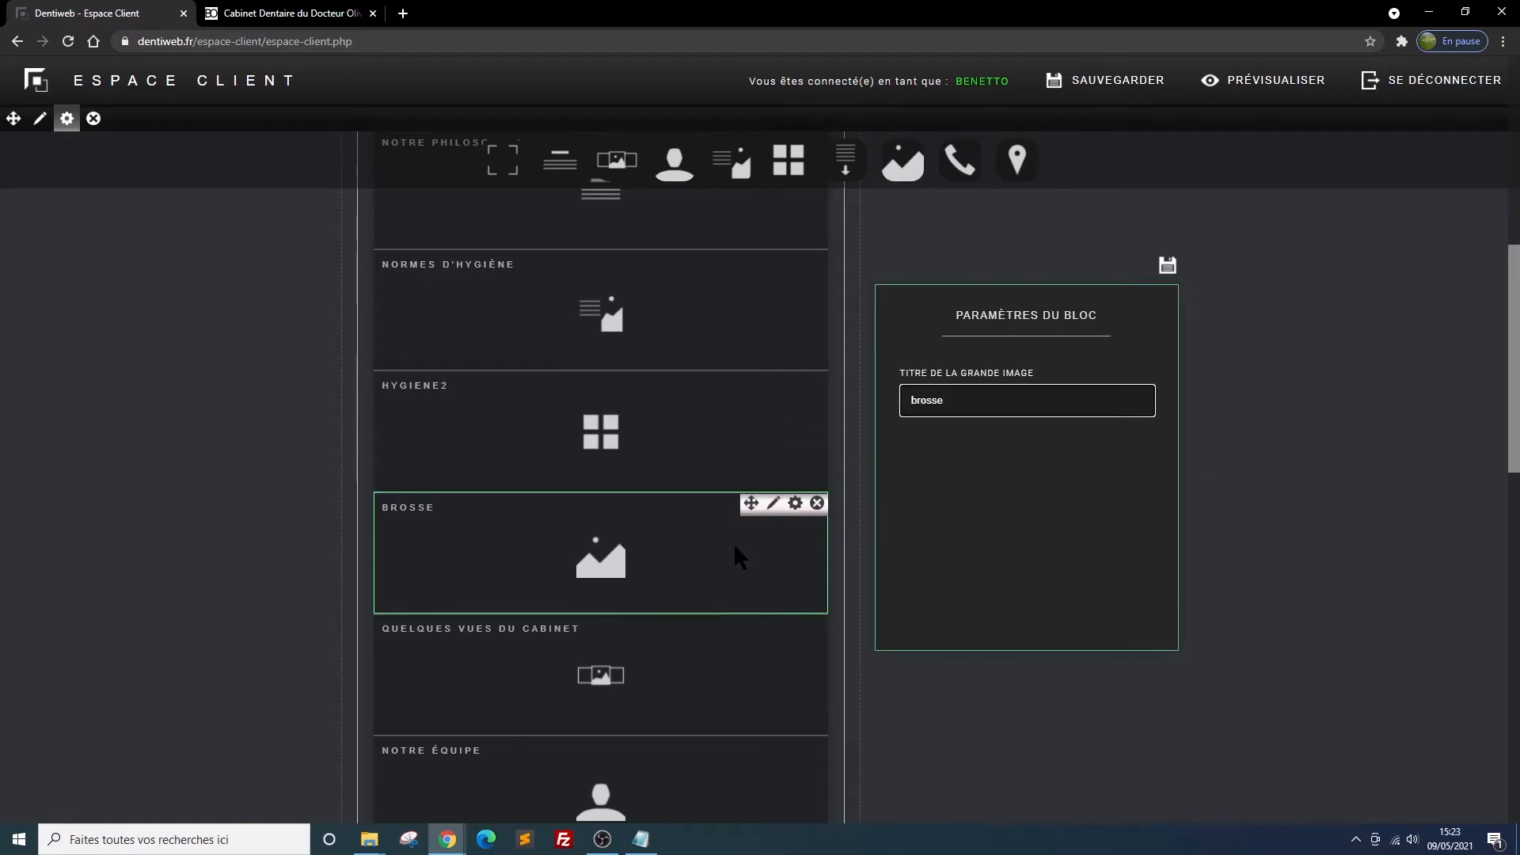
left_click(773, 503)
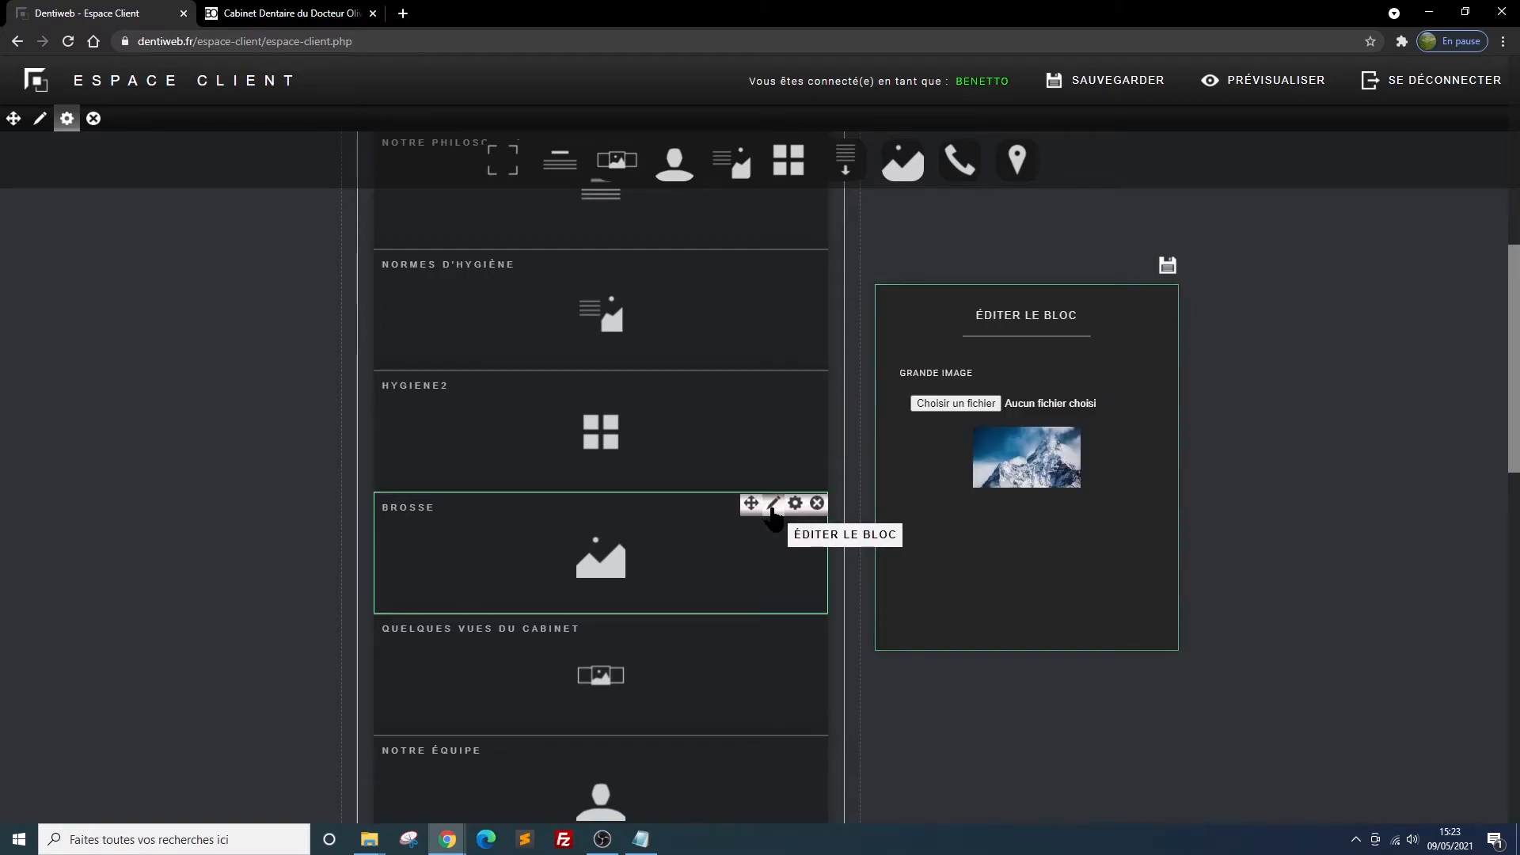
left_click(956, 403)
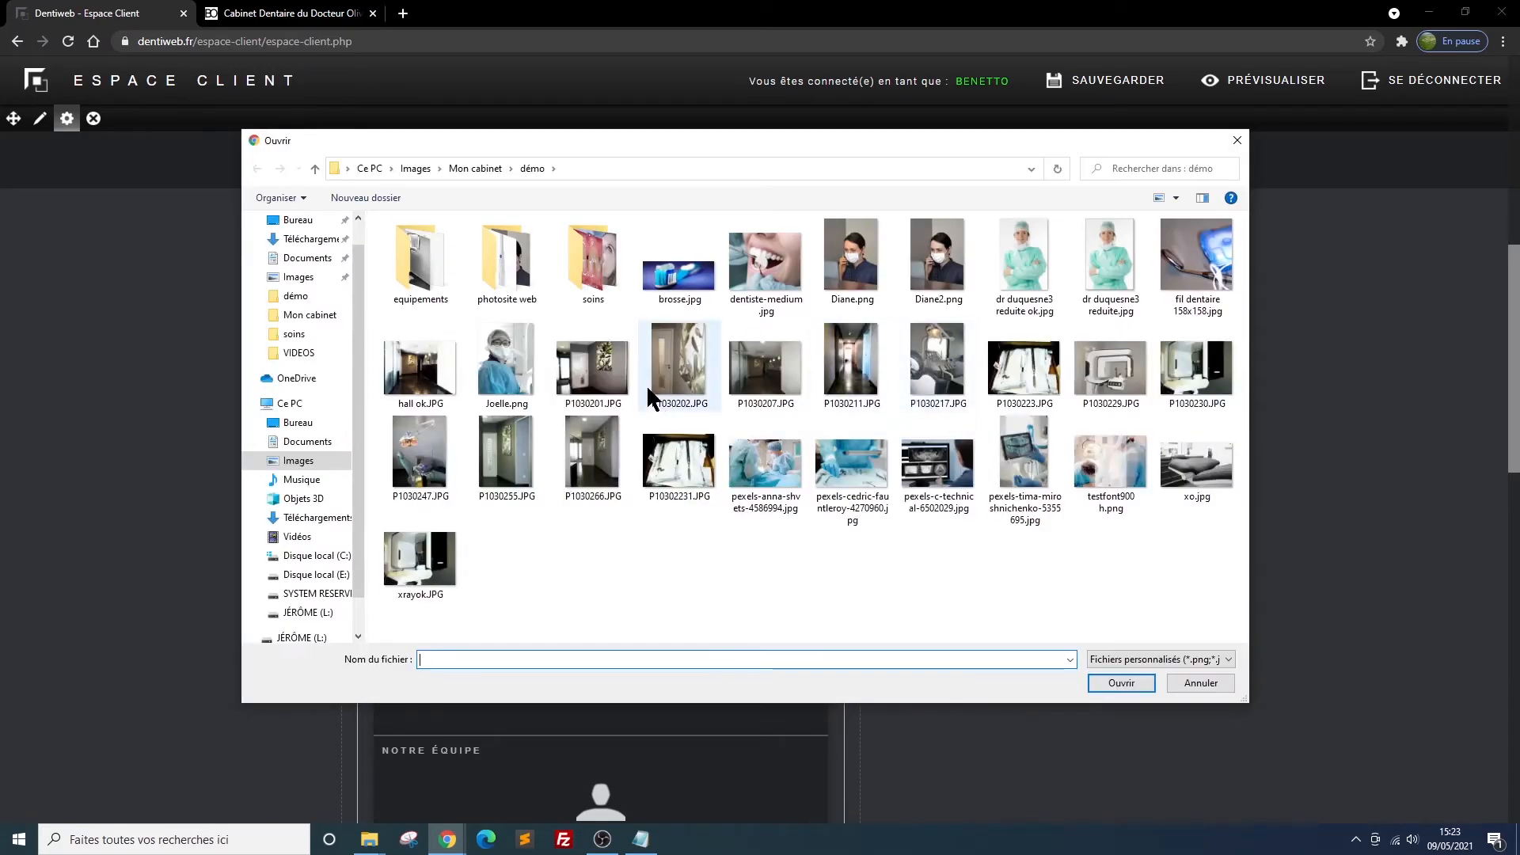
double_click(672, 265)
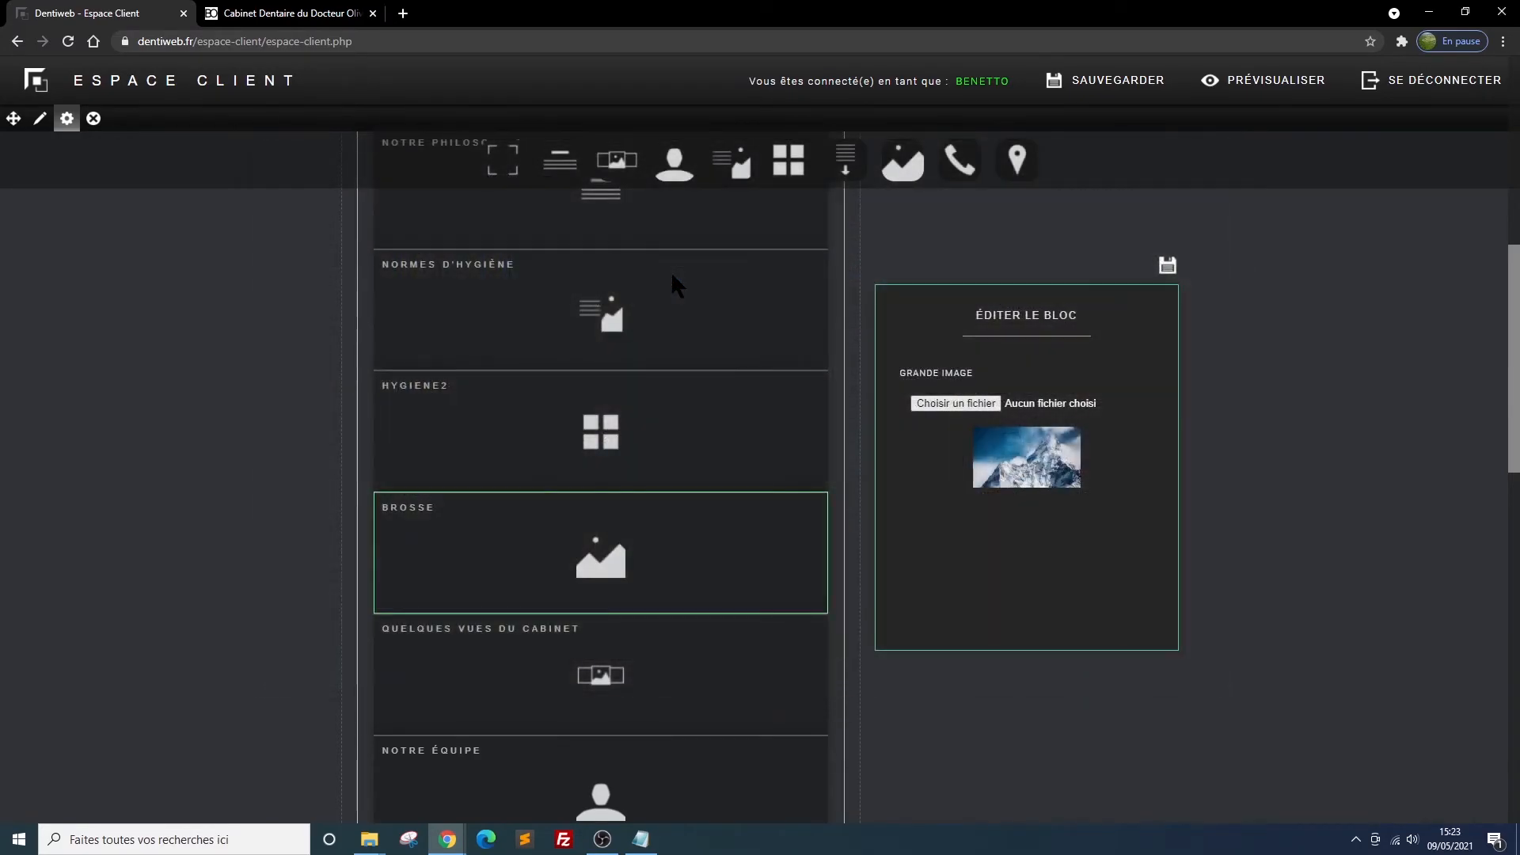
left_click(1169, 264)
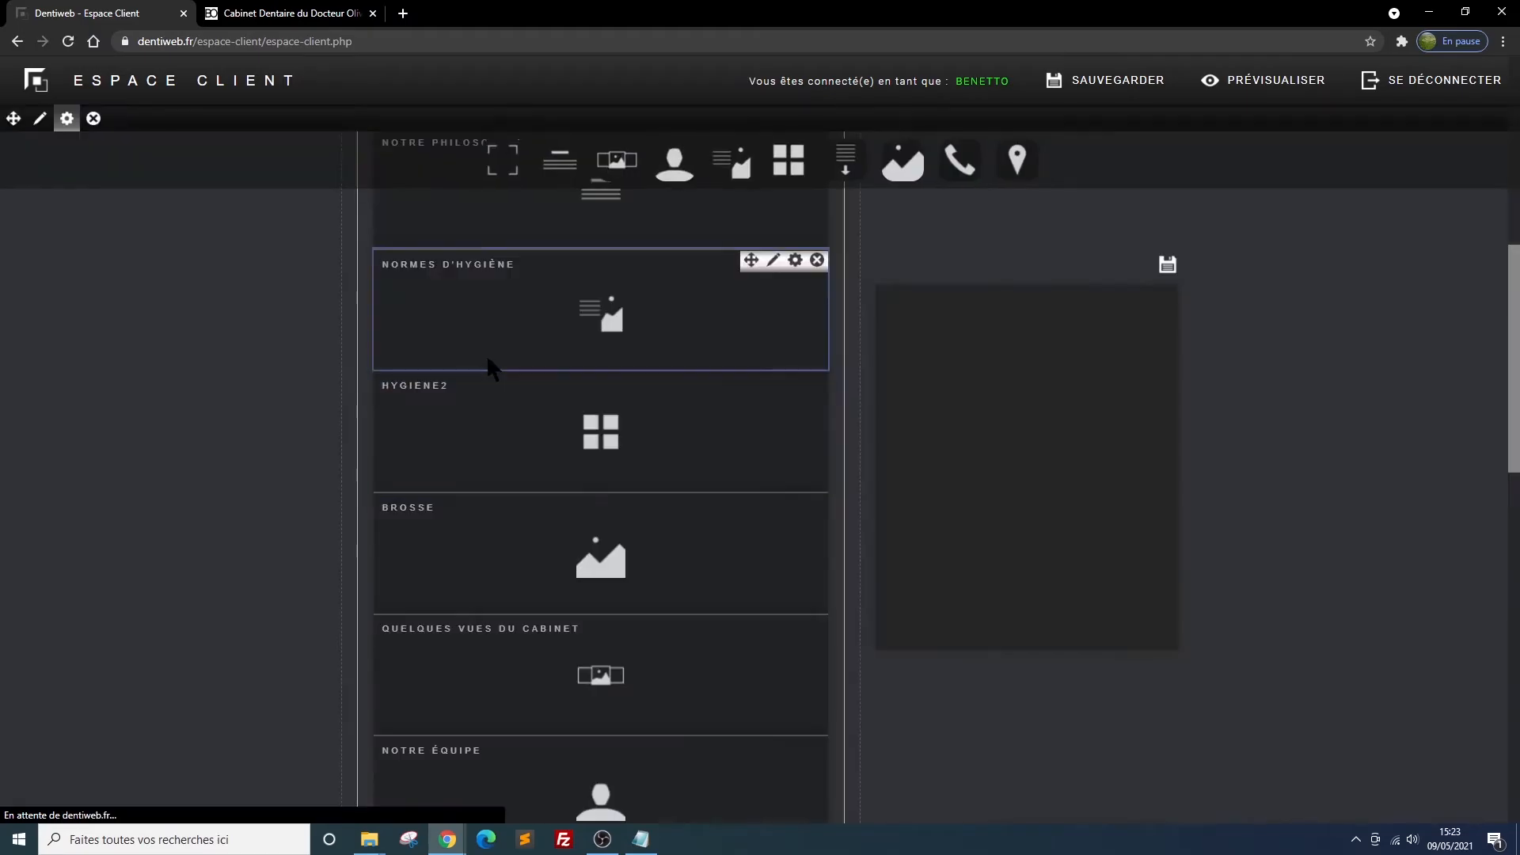
Reload the site preview and examine the large toothbrush image below the hygiene squares in the Cabinet section
left_click(254, 23)
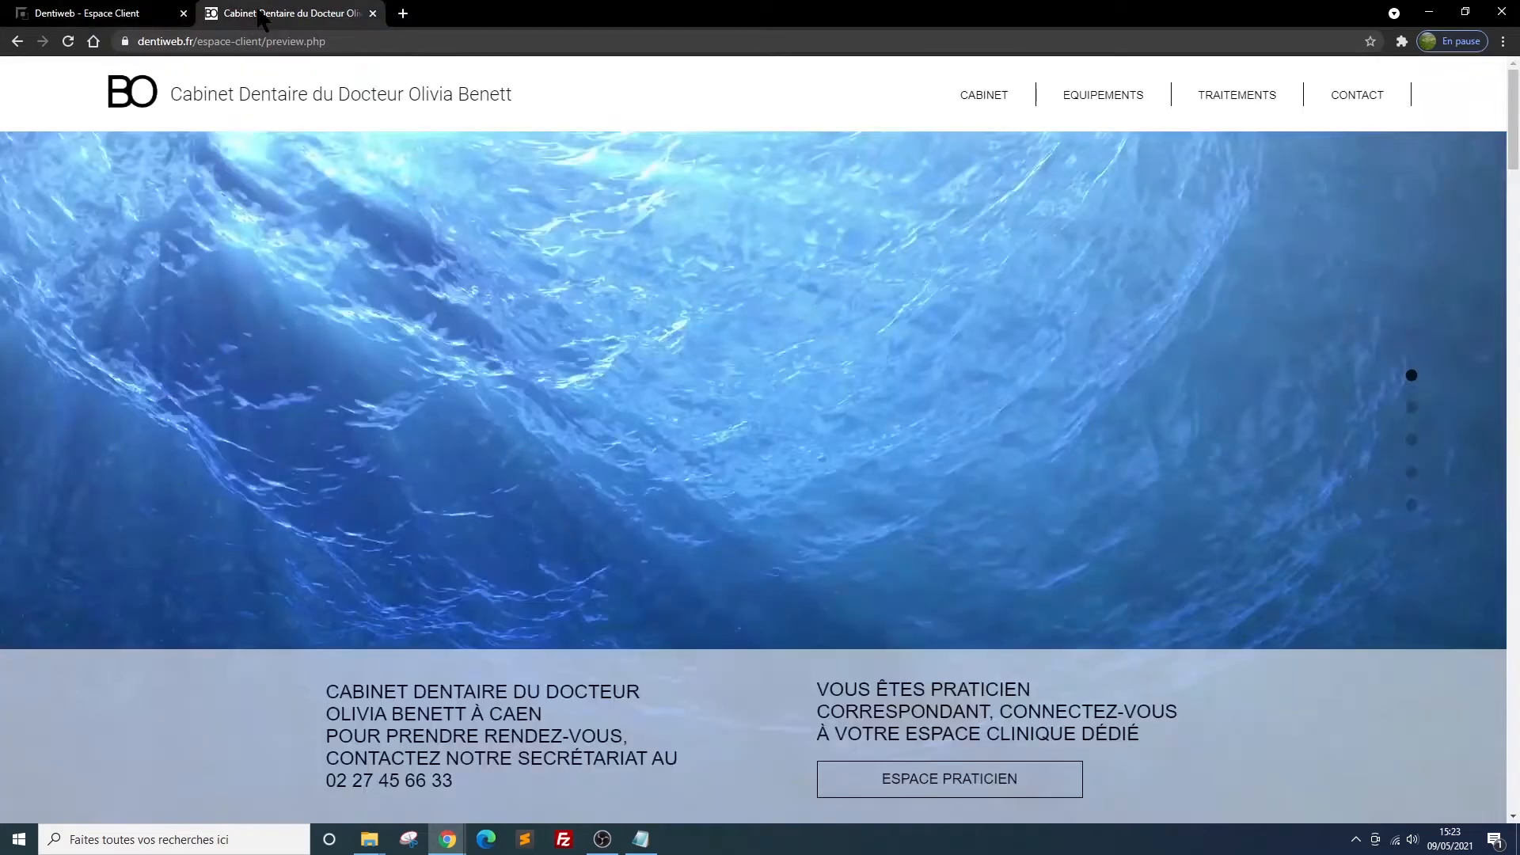
left_click(69, 42)
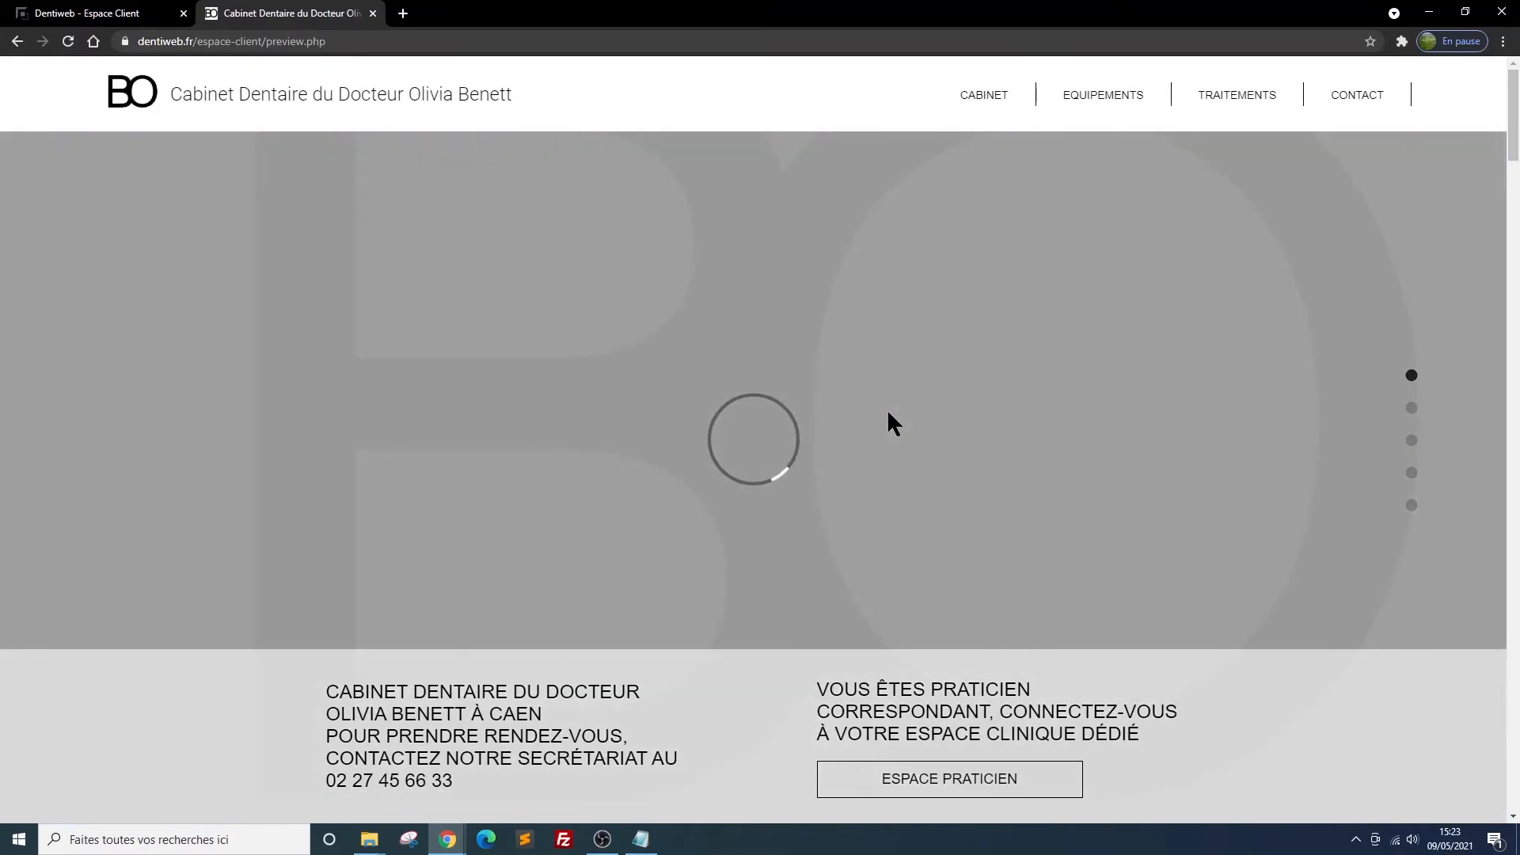
scroll(887, 409, "down", 10)
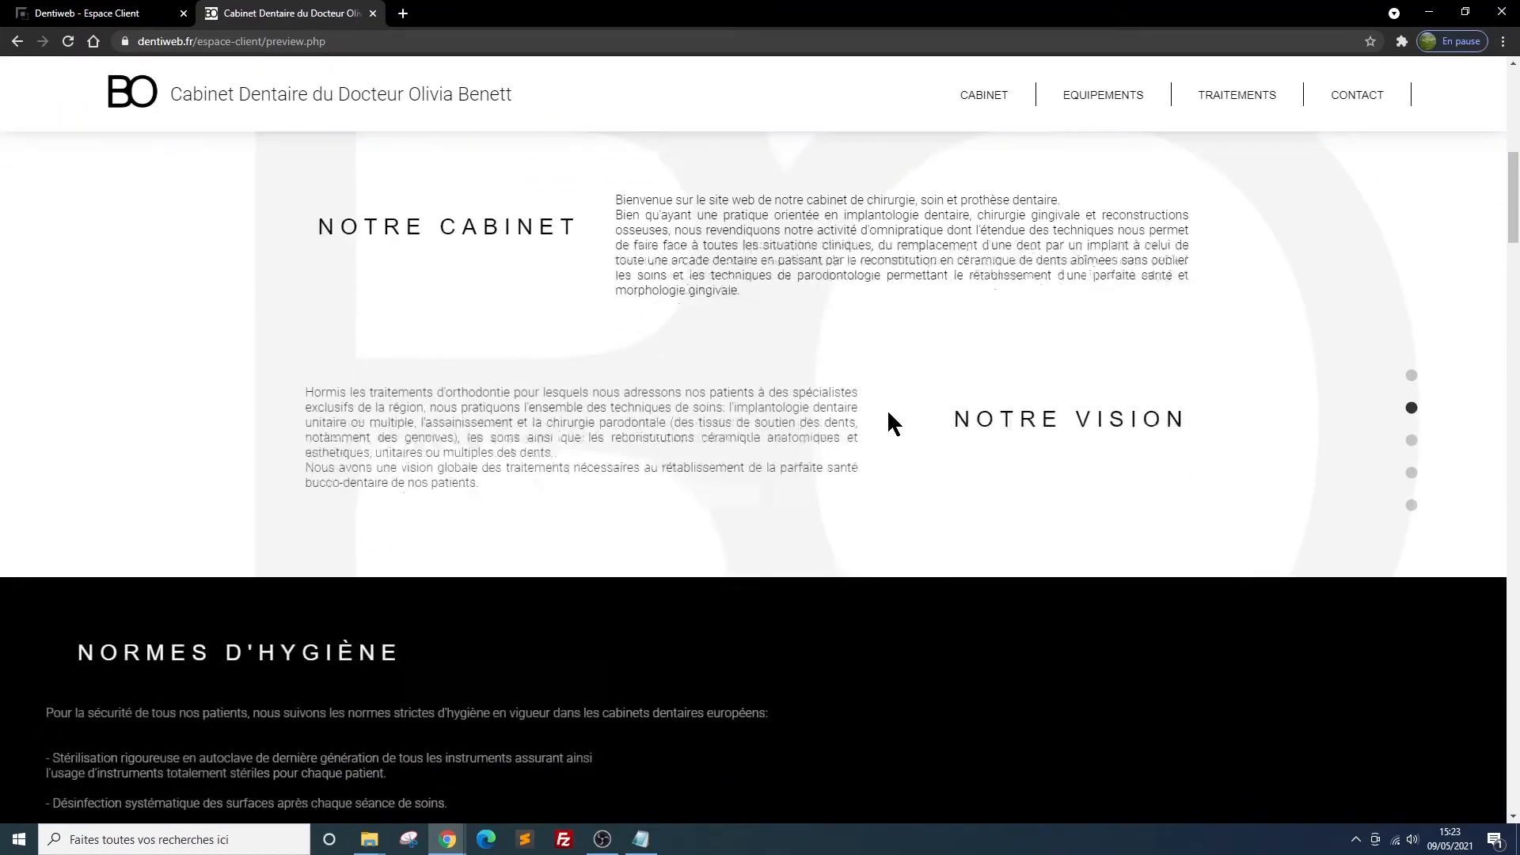
scroll(886, 408, "down", 9)
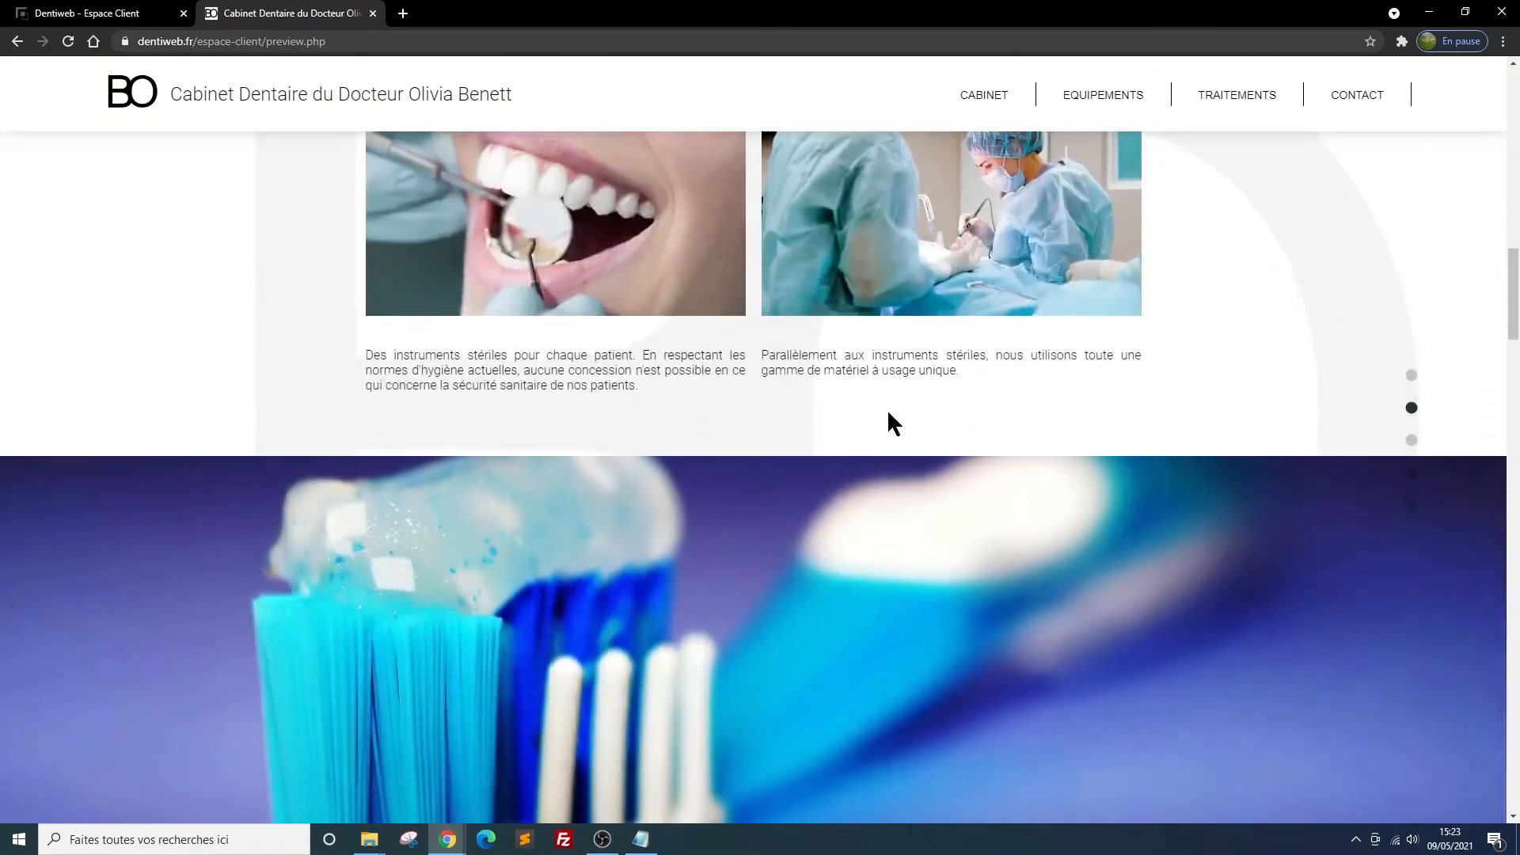
scroll(886, 409, "down", 5)
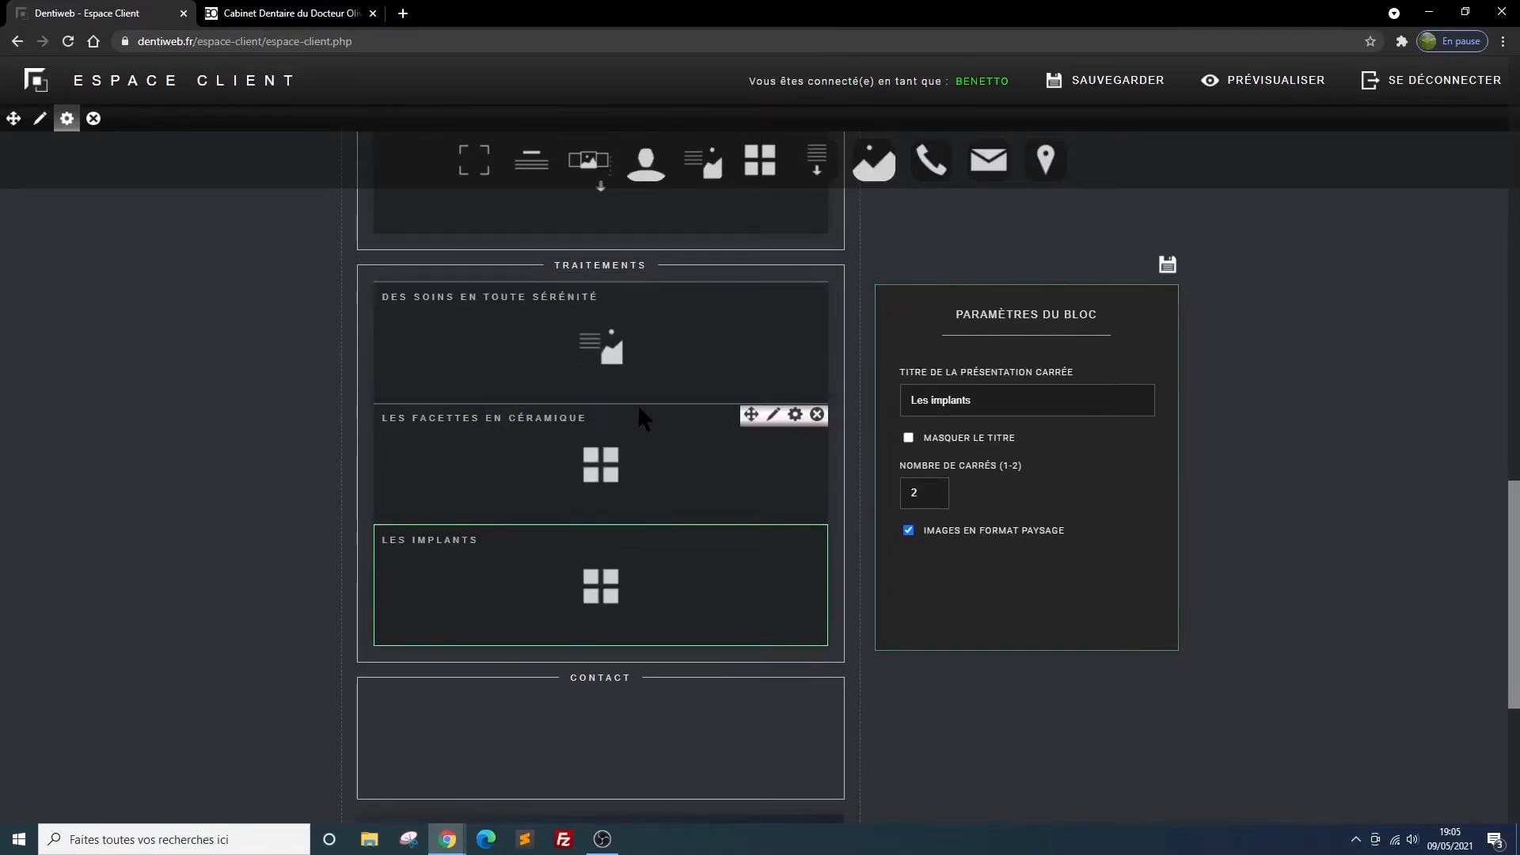
Add a contact information block to the empty Contact section
scroll(638, 405, "down", 2)
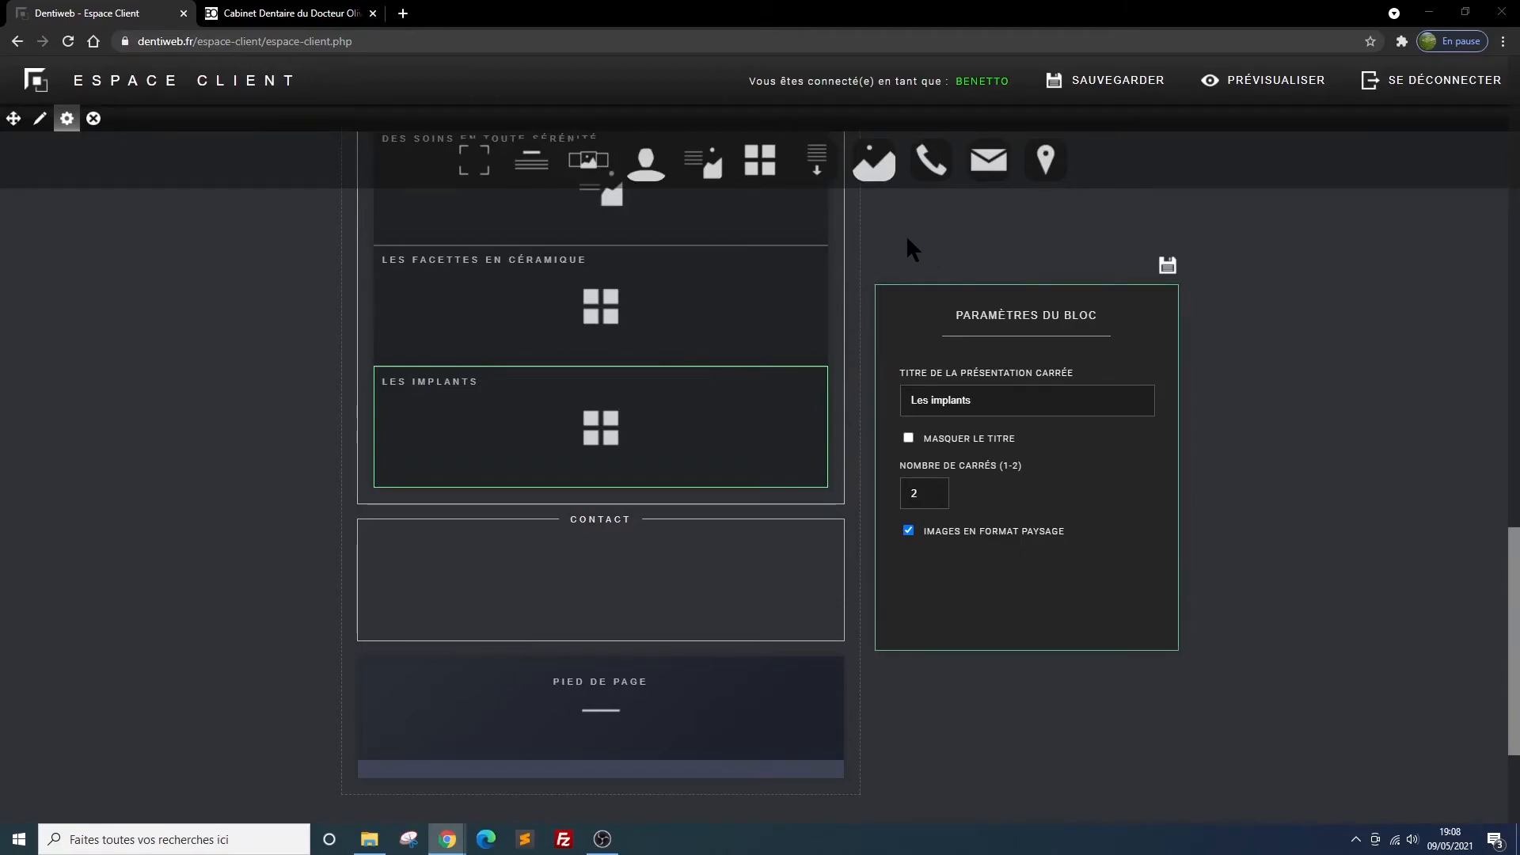
mouse_move(930, 163)
left_click_drag(930, 163, 596, 591)
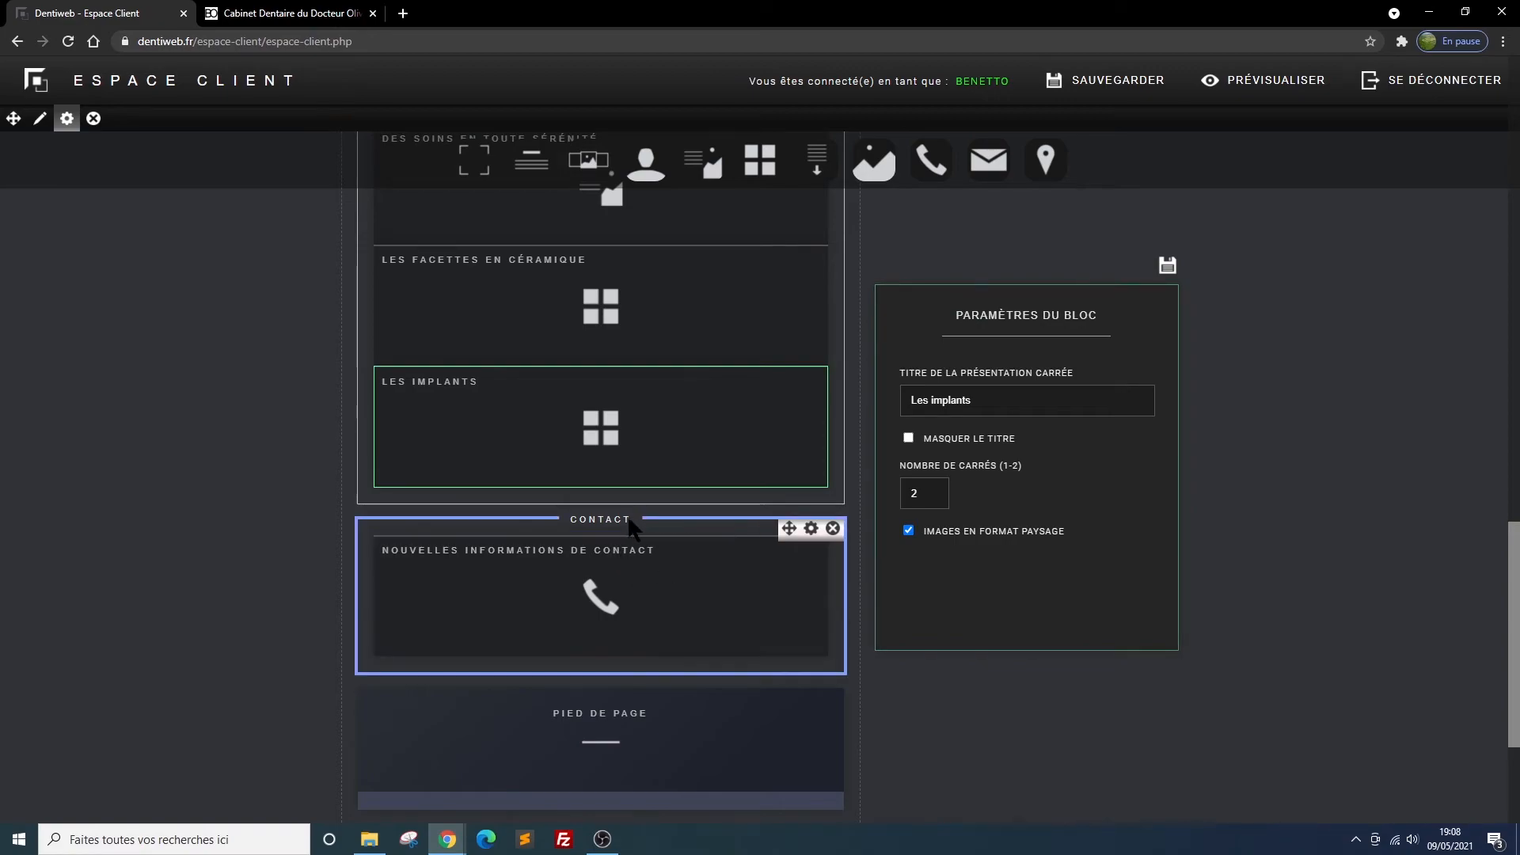
Title the new contact information block "CONTACT", enable its weekly schedule display and save the settings
left_click(794, 548)
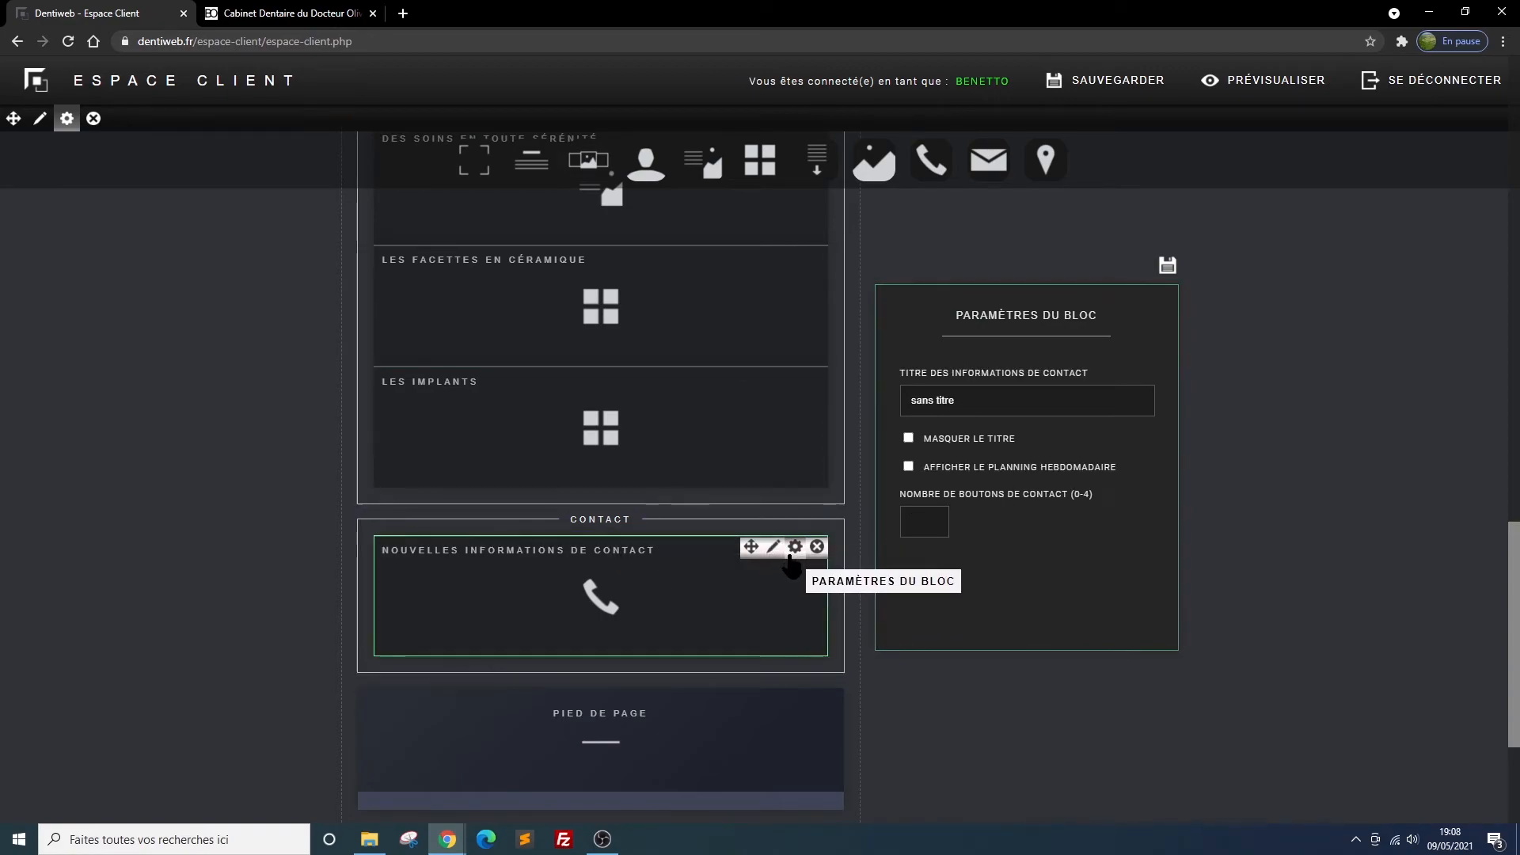
left_click(964, 402)
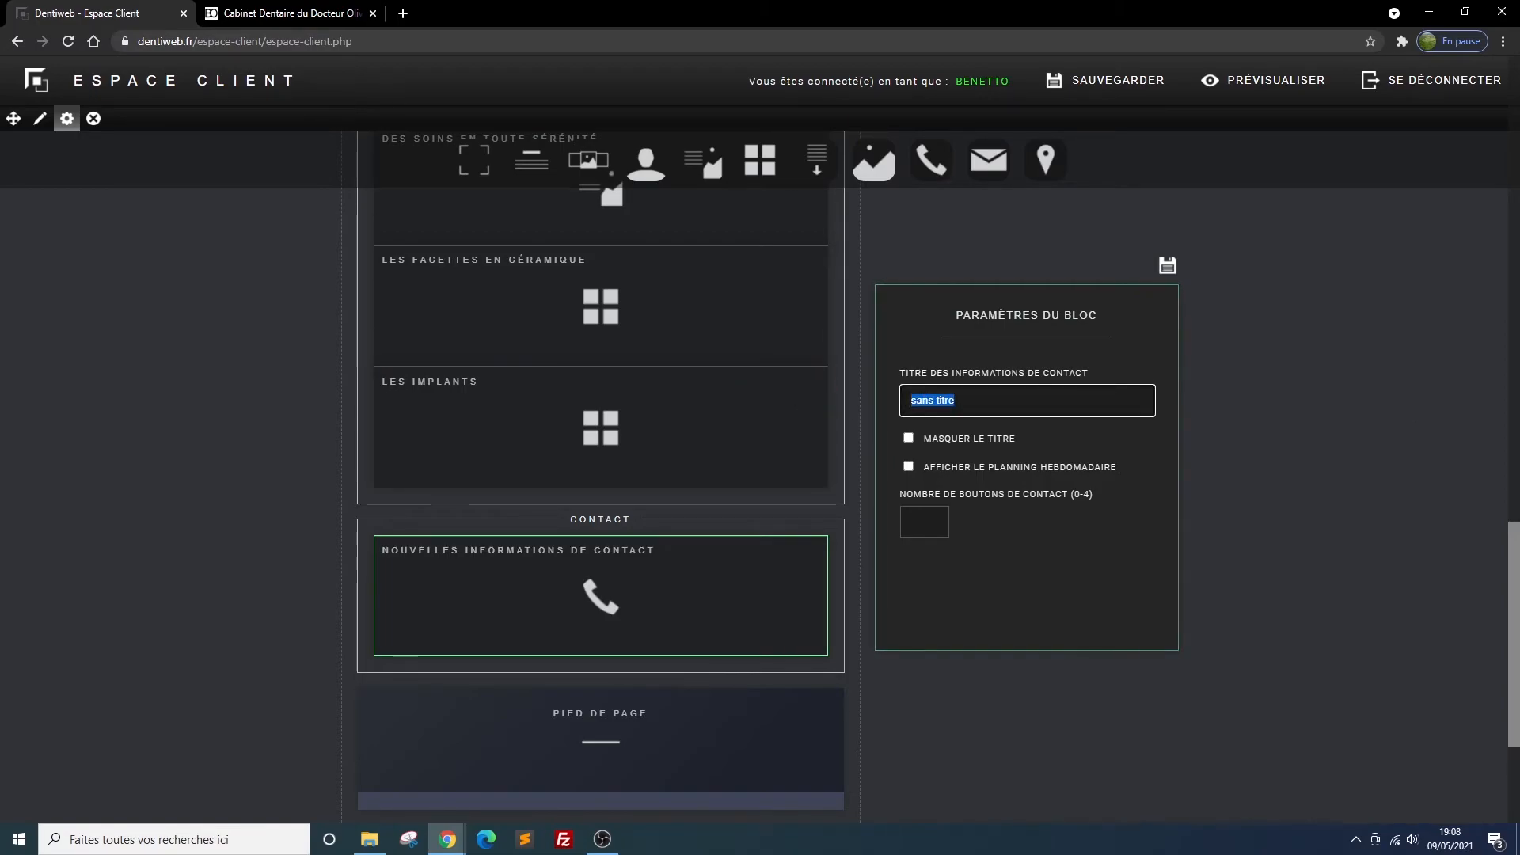
type("CONTACT")
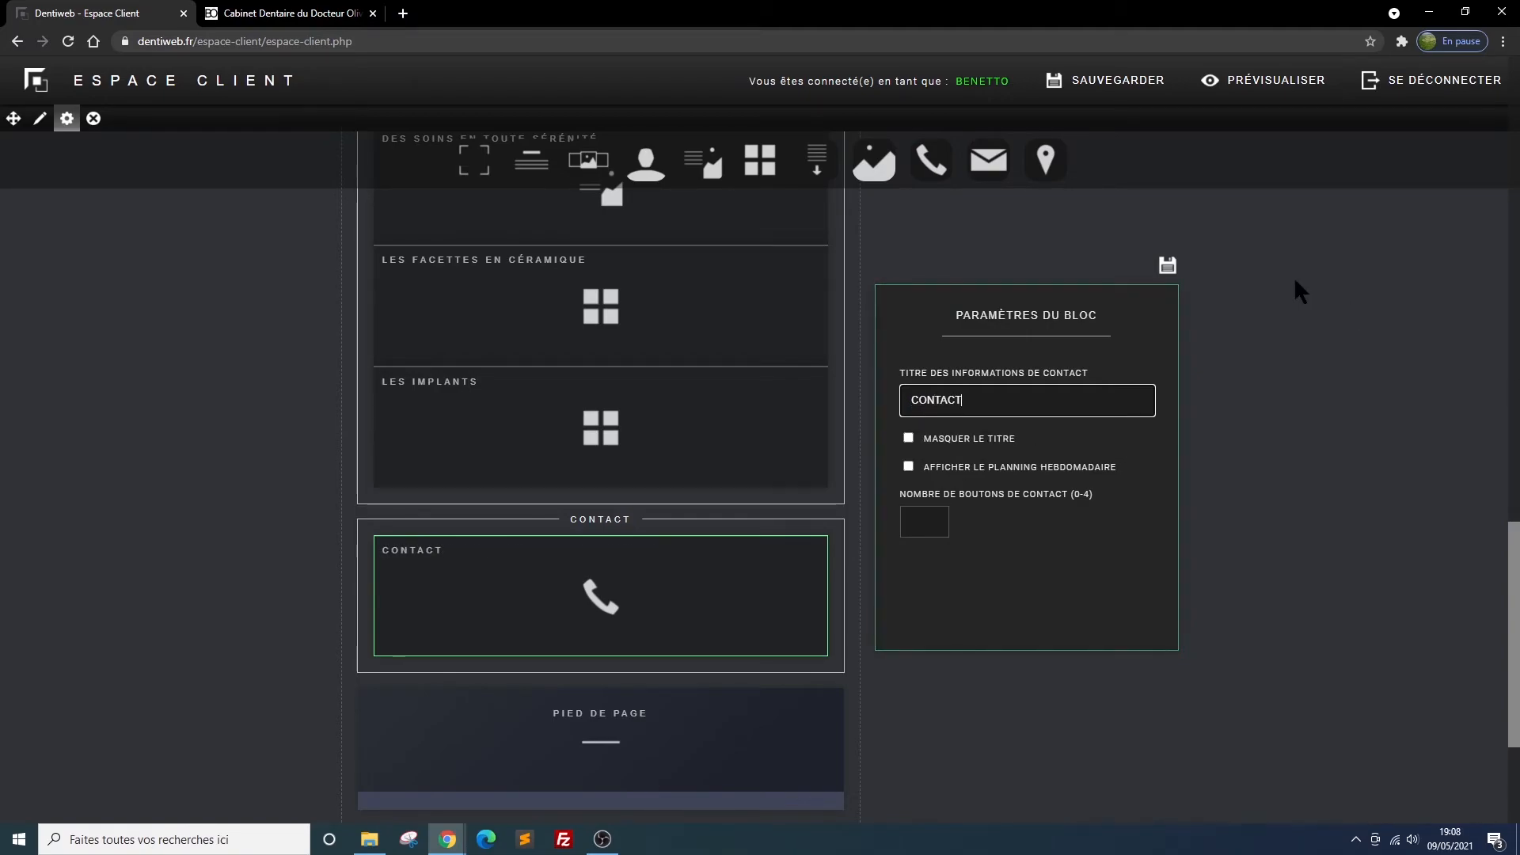
left_click(908, 468)
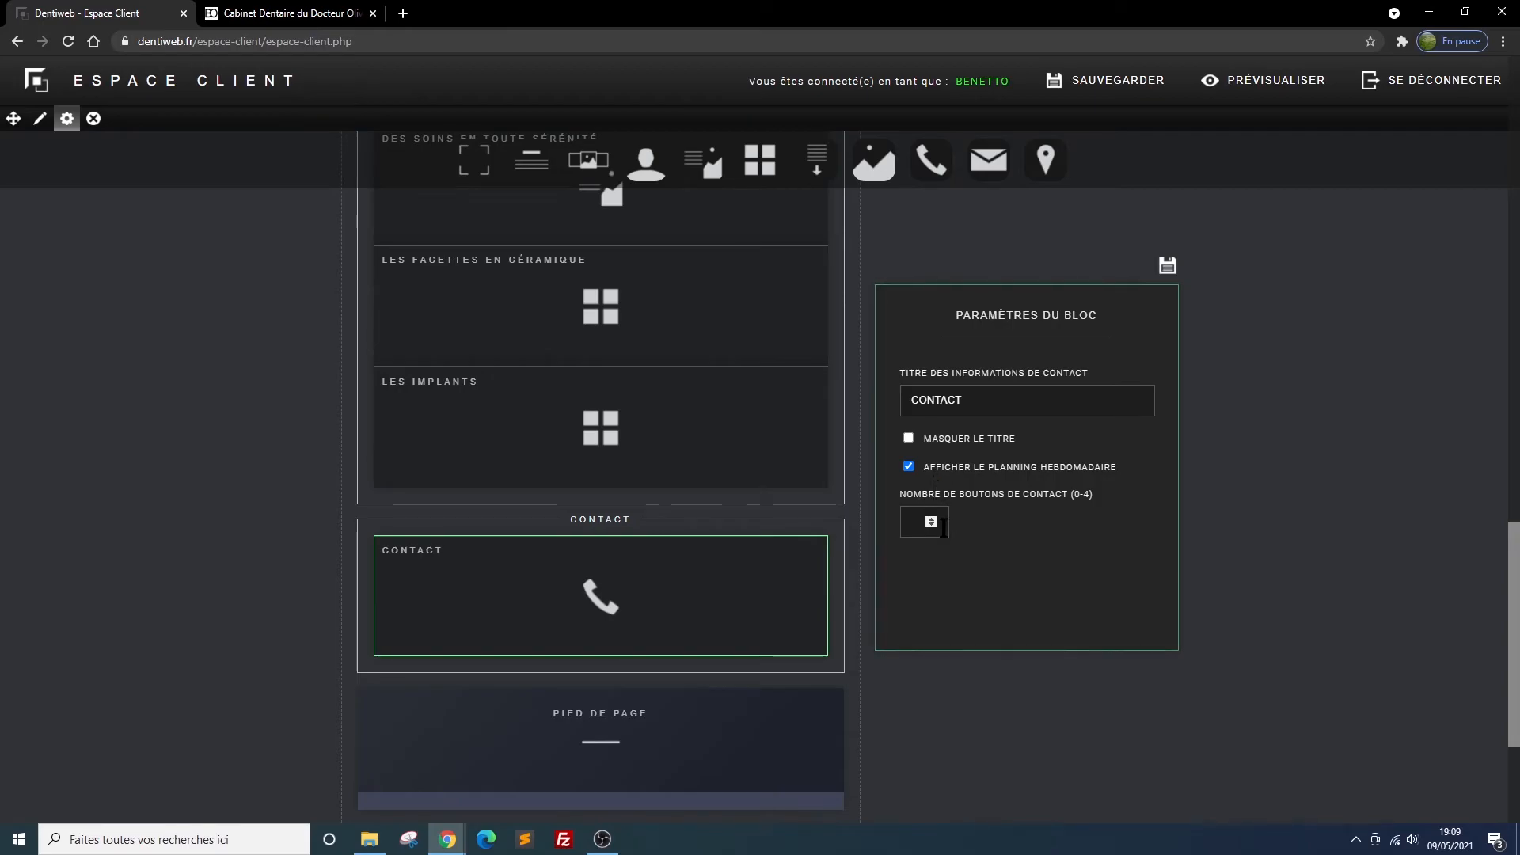
left_click(1168, 267)
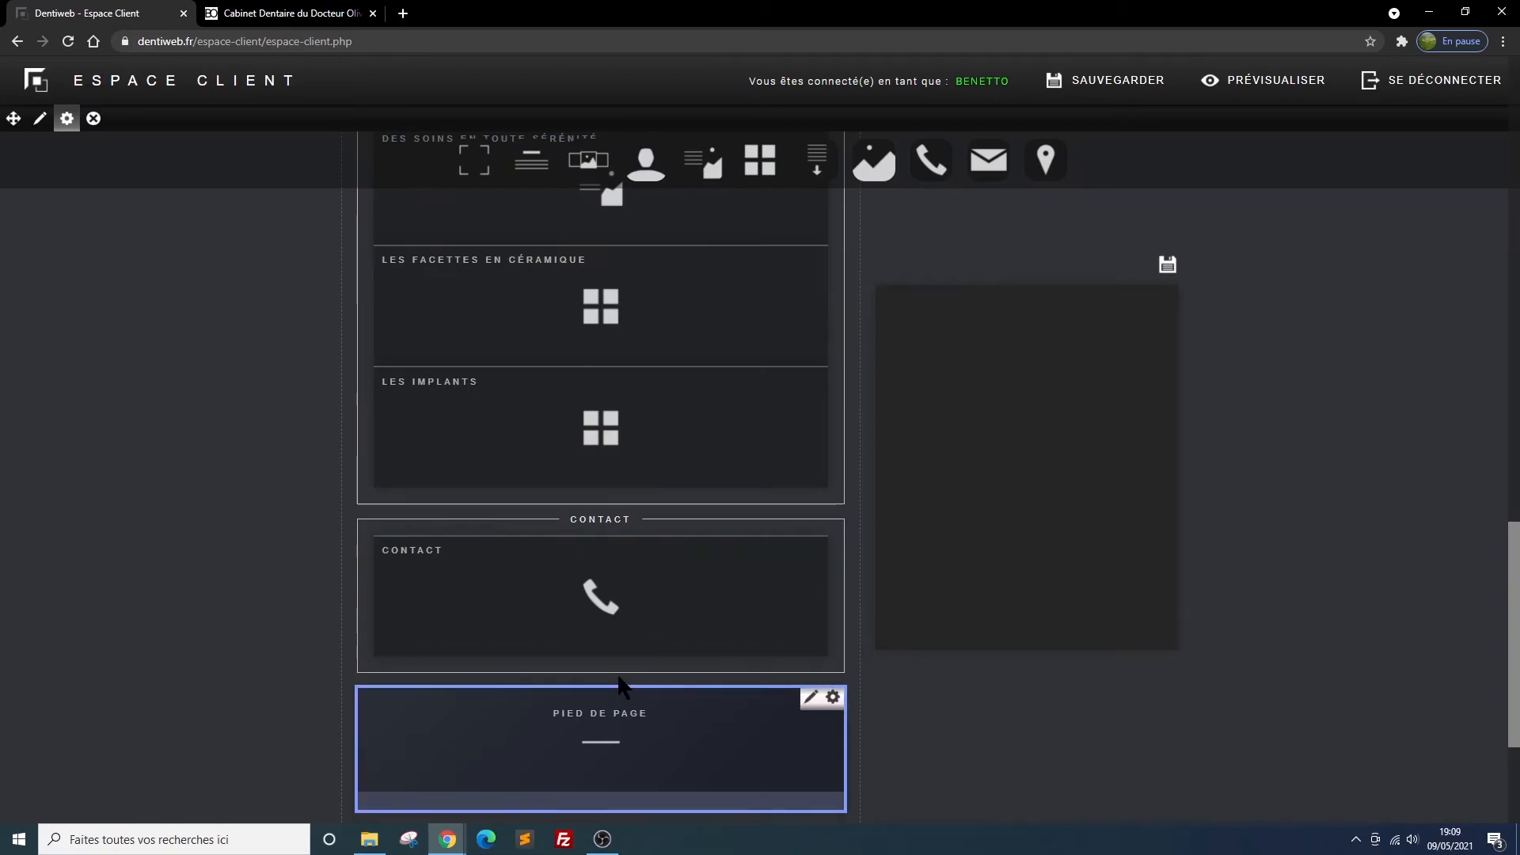
Set the schedule title of the CONTACT block to "nos horaires d'ouverture"
left_click(772, 549)
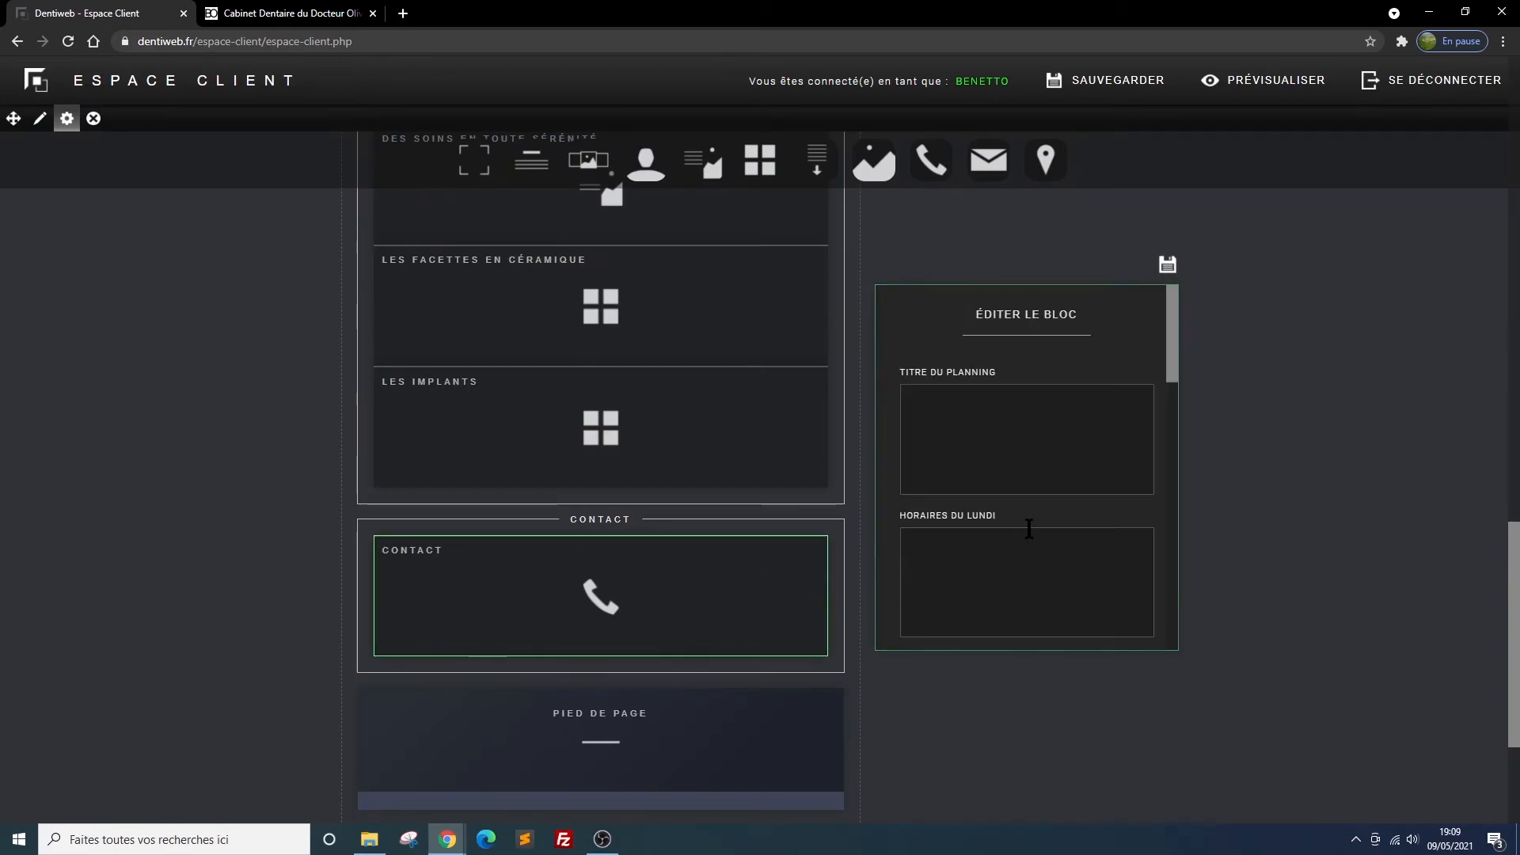
left_click(933, 393)
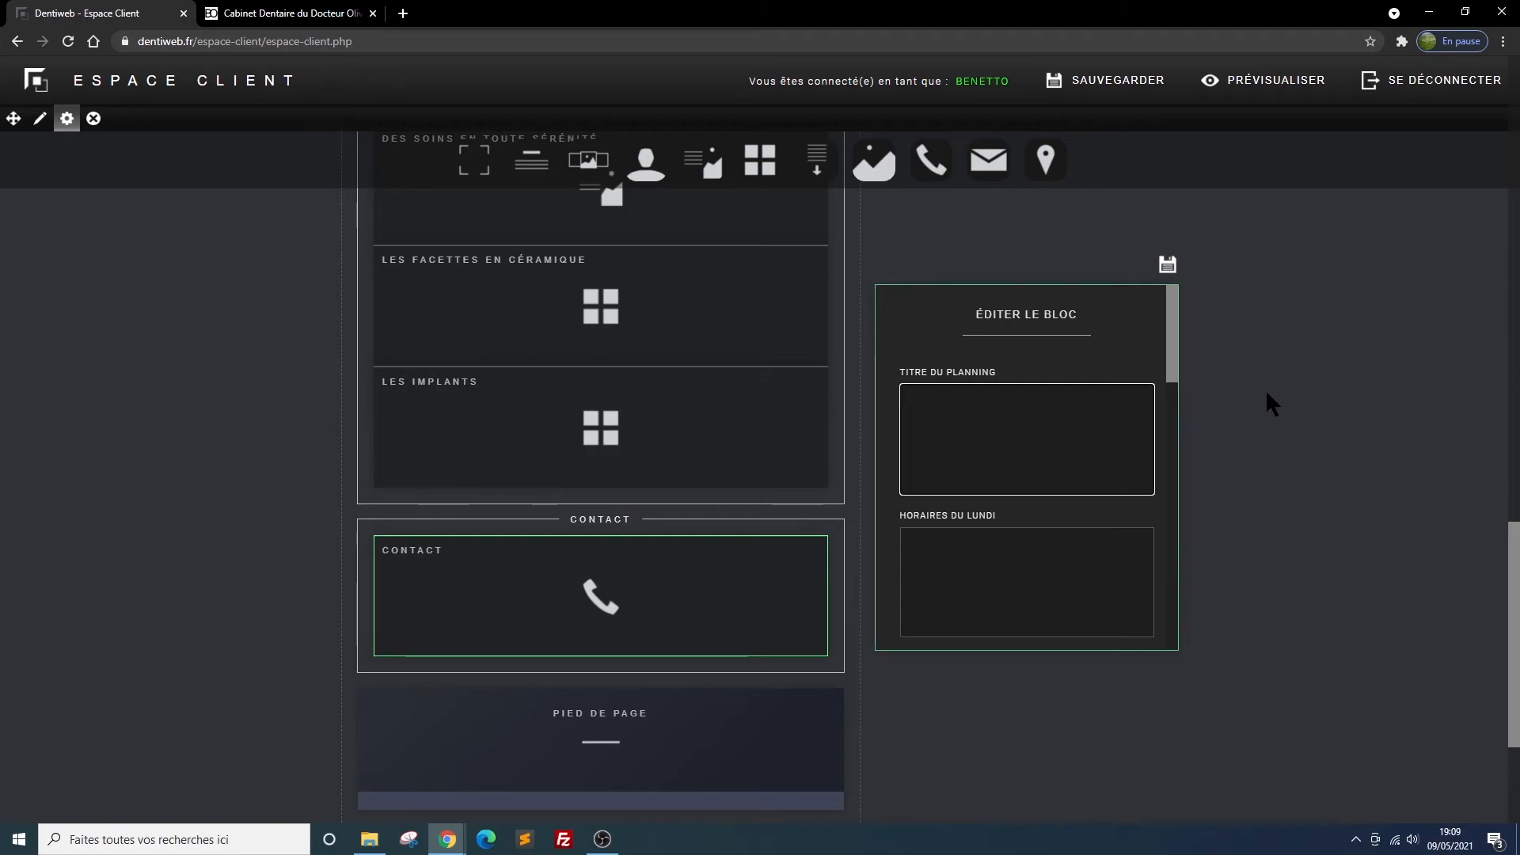
type("nos ha")
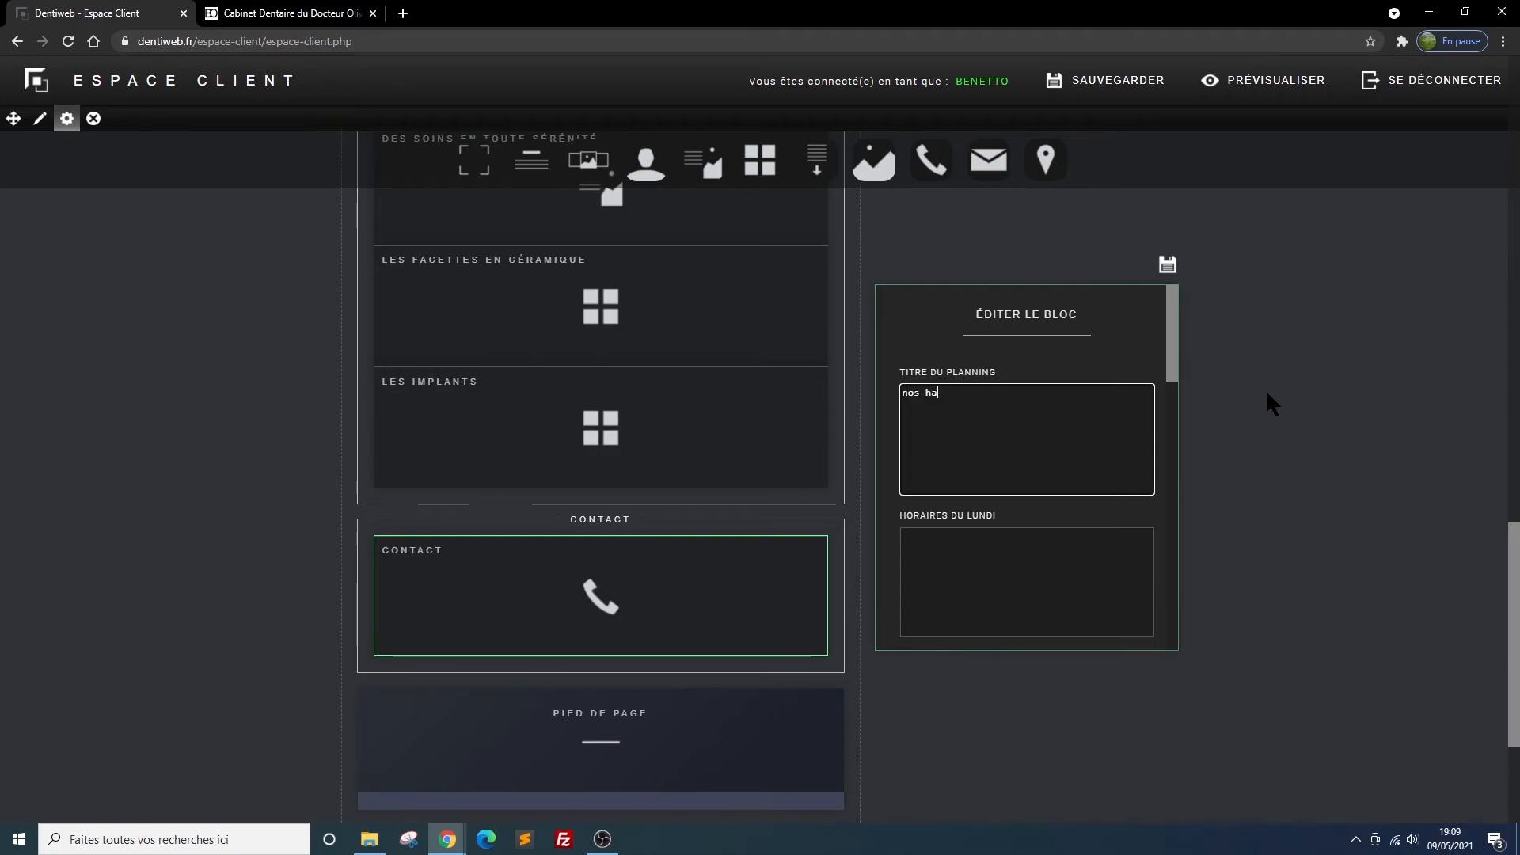
type("oraires")
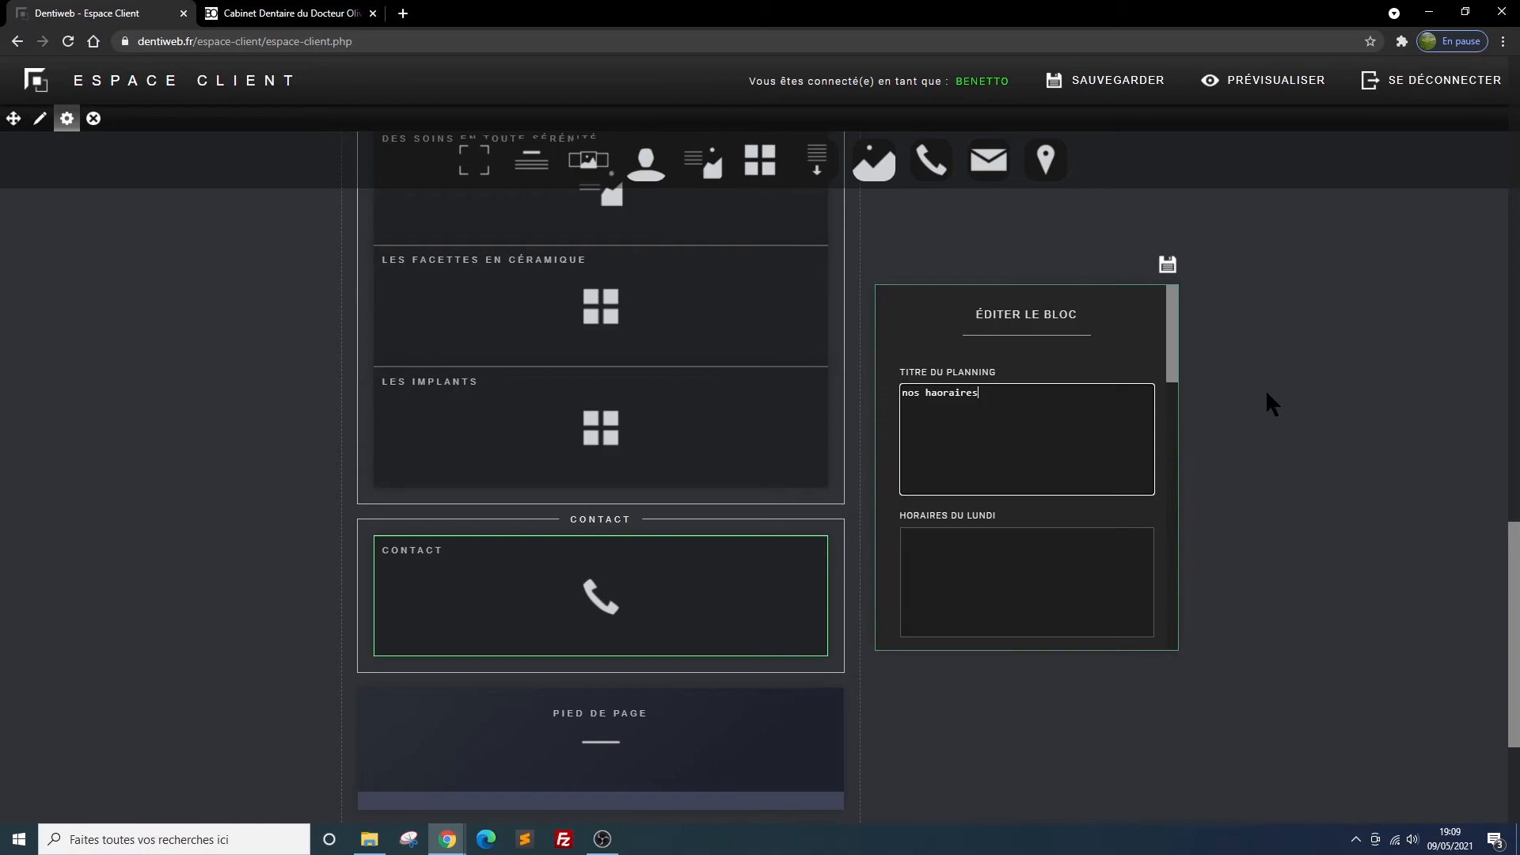
type(" d'ouverture")
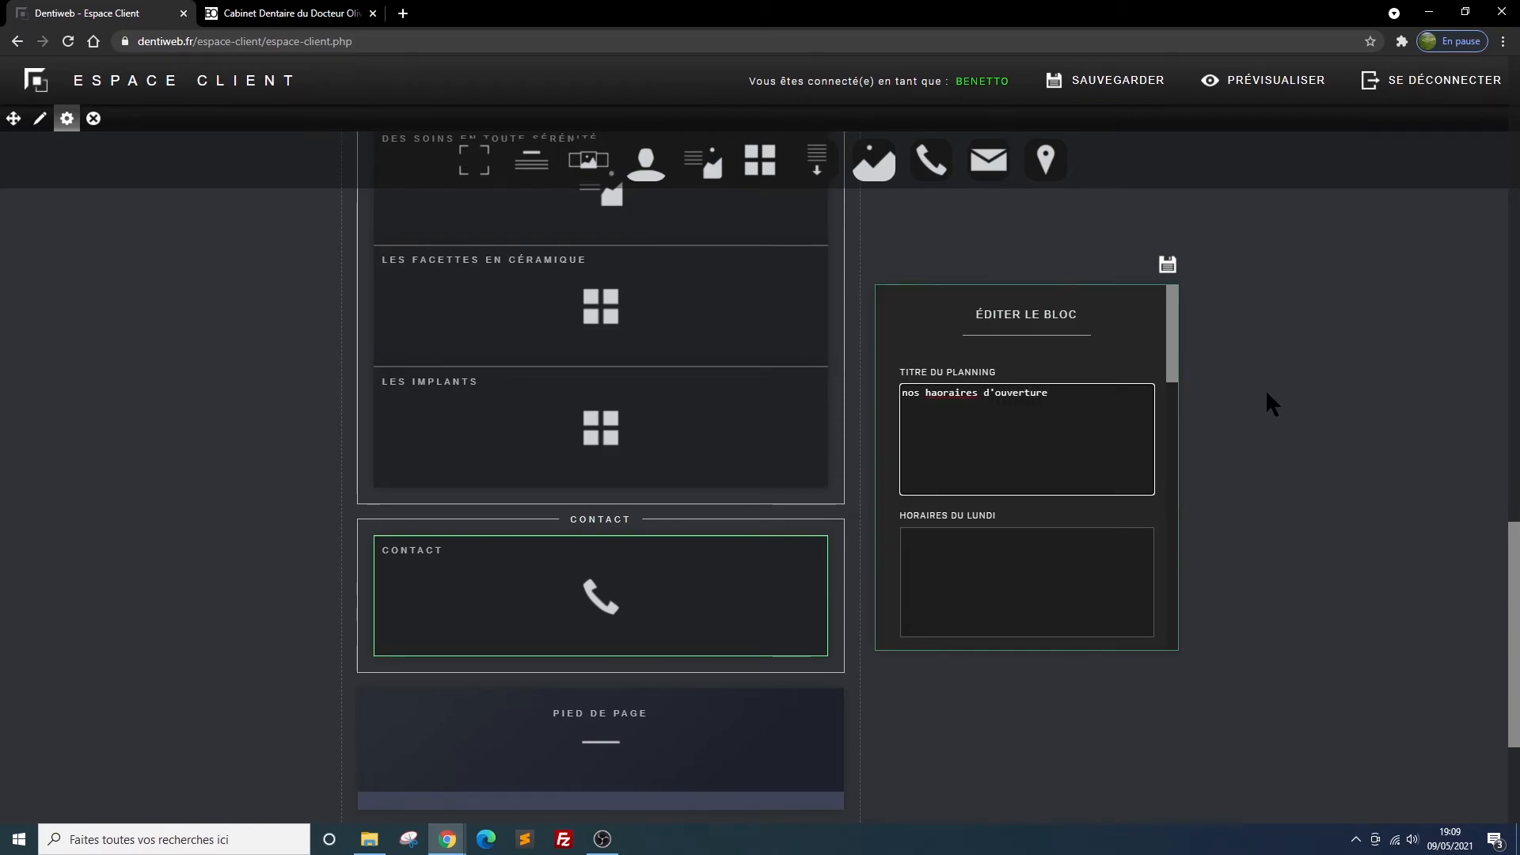
left_click(935, 393)
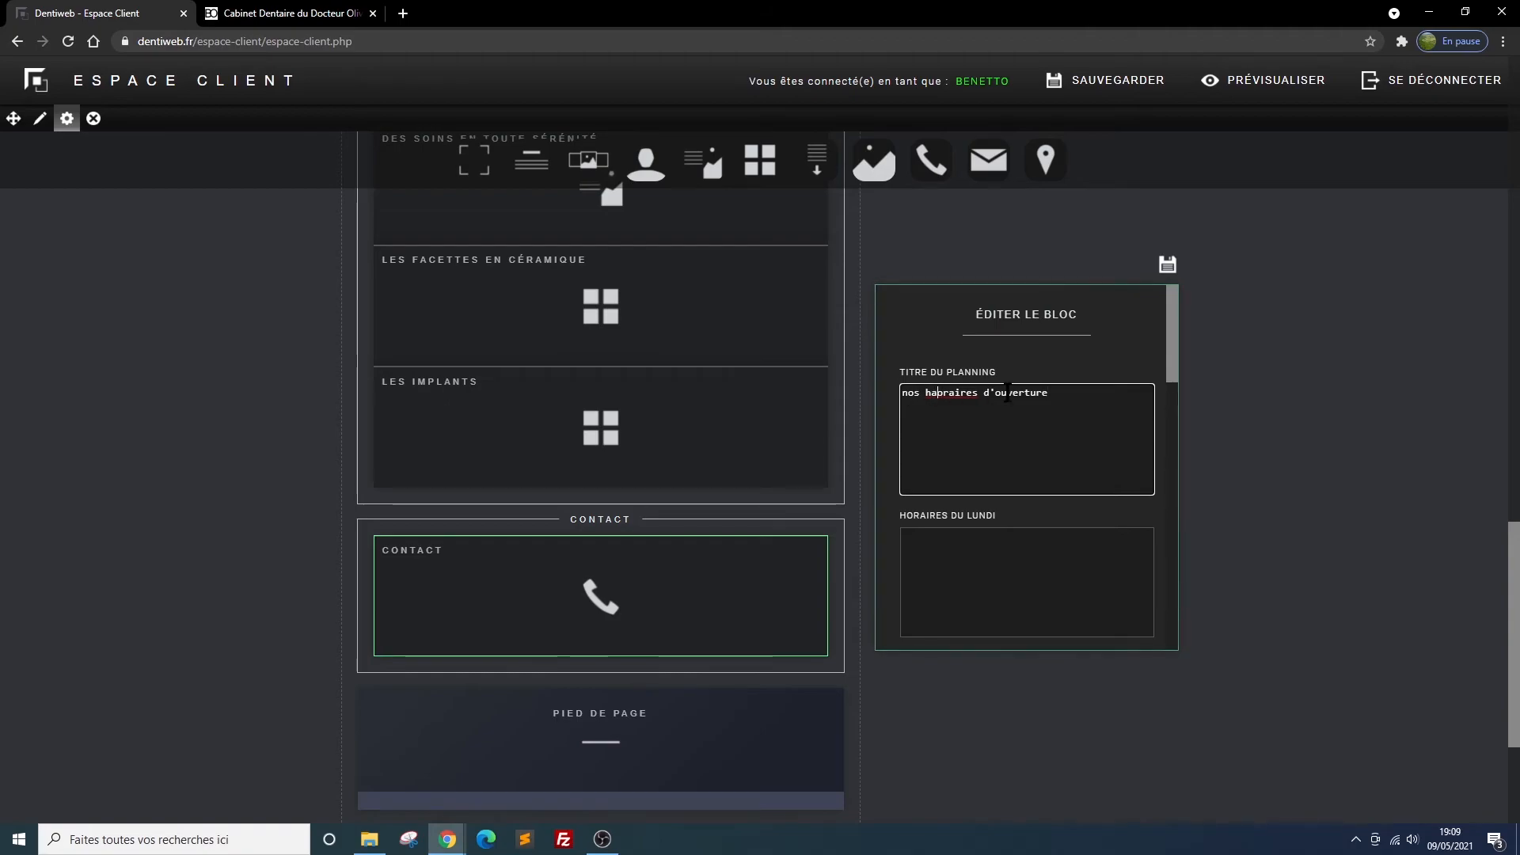
key("BackSpace")
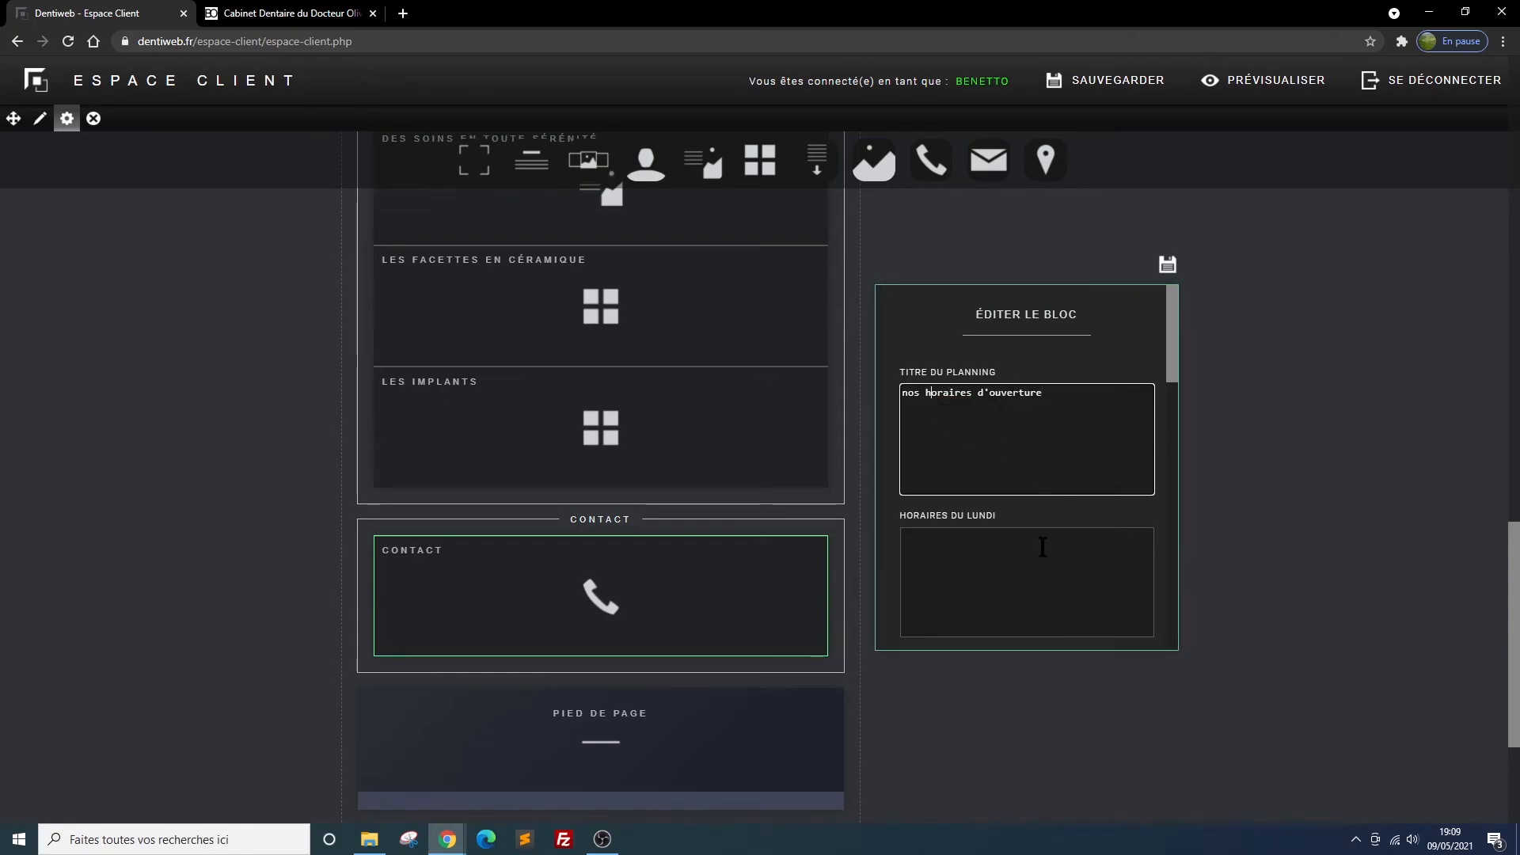
Enter "08H00-12H00 14H-18H00" as Monday's opening hours in the CONTACT block
left_click(970, 544)
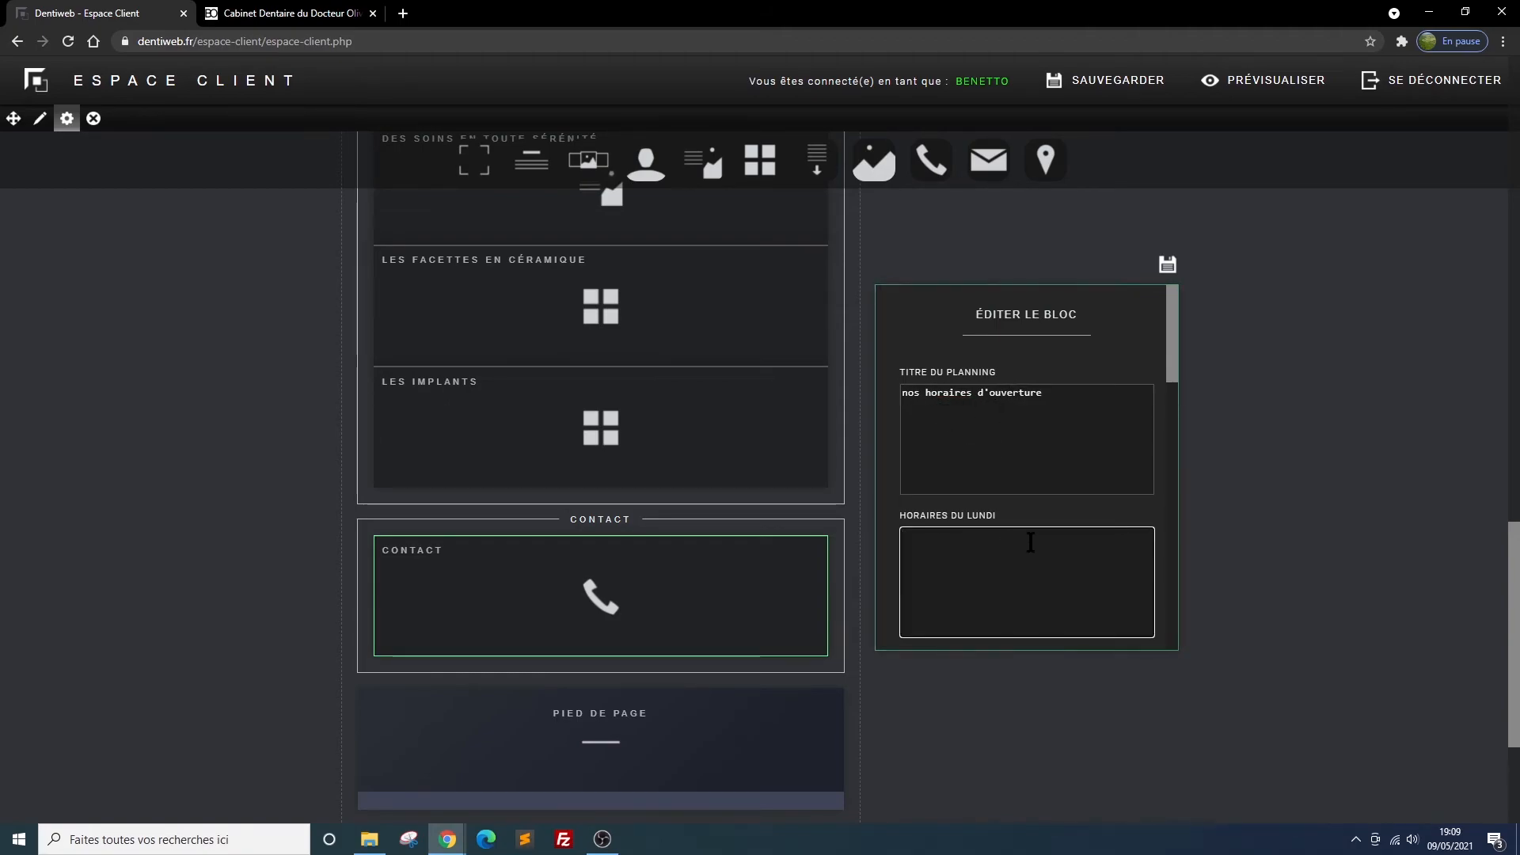
type("08H00-12H")
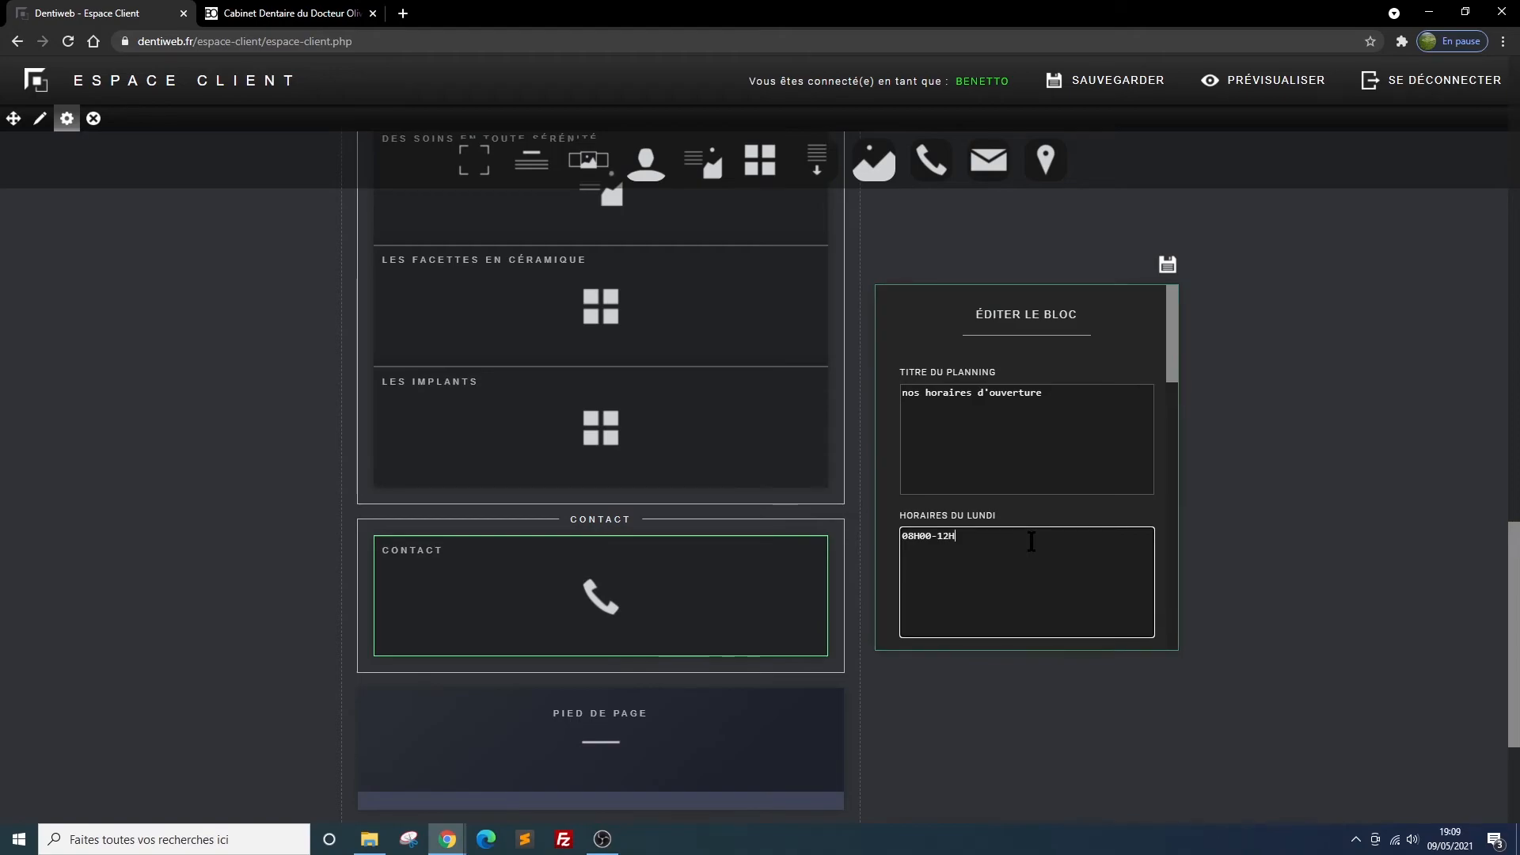
type("00")
type(" 14")
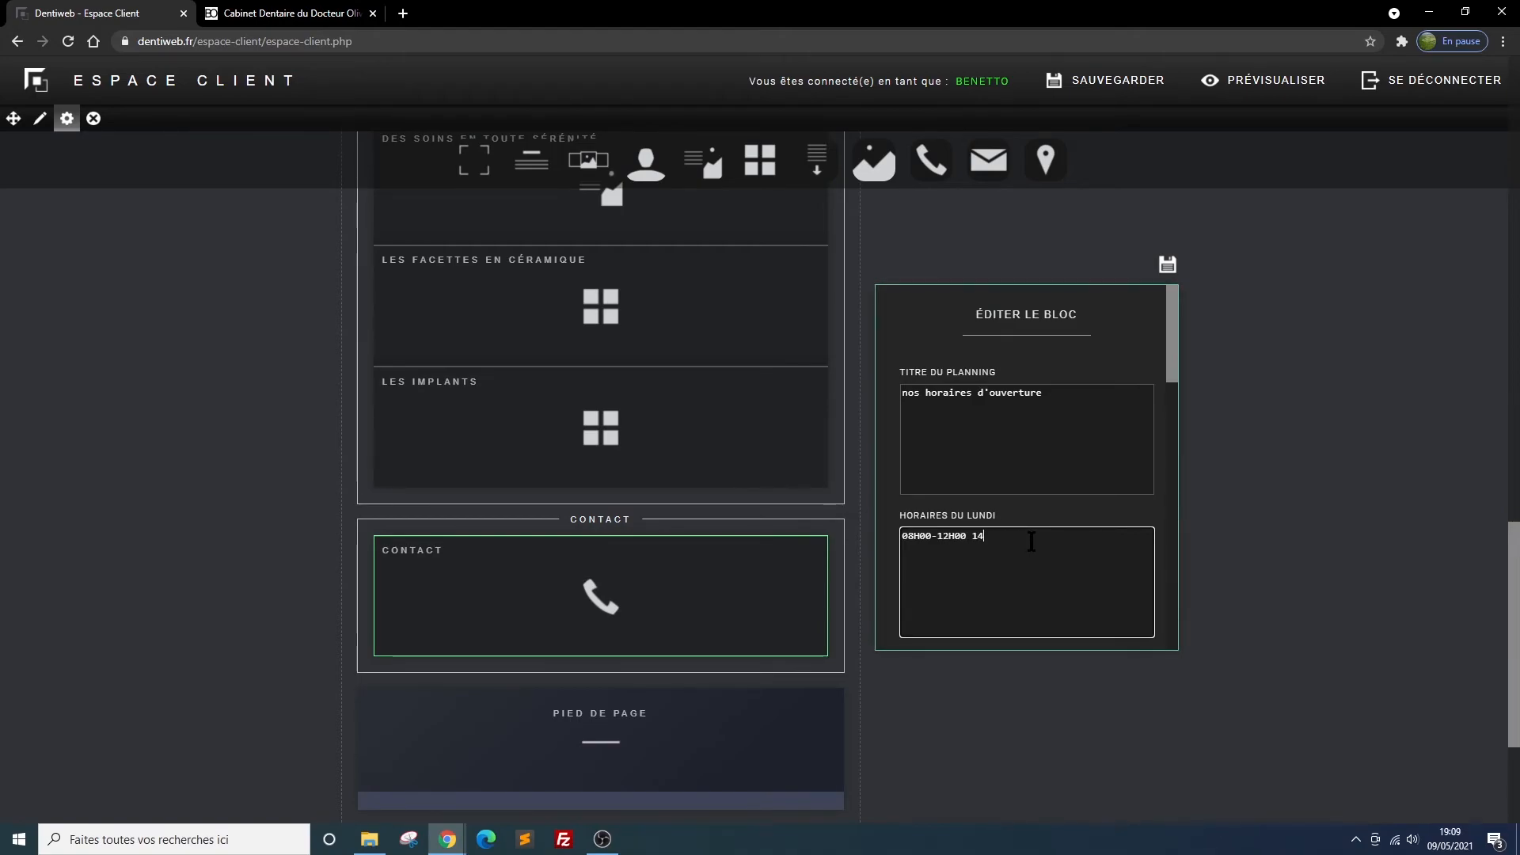
type("H_18H00")
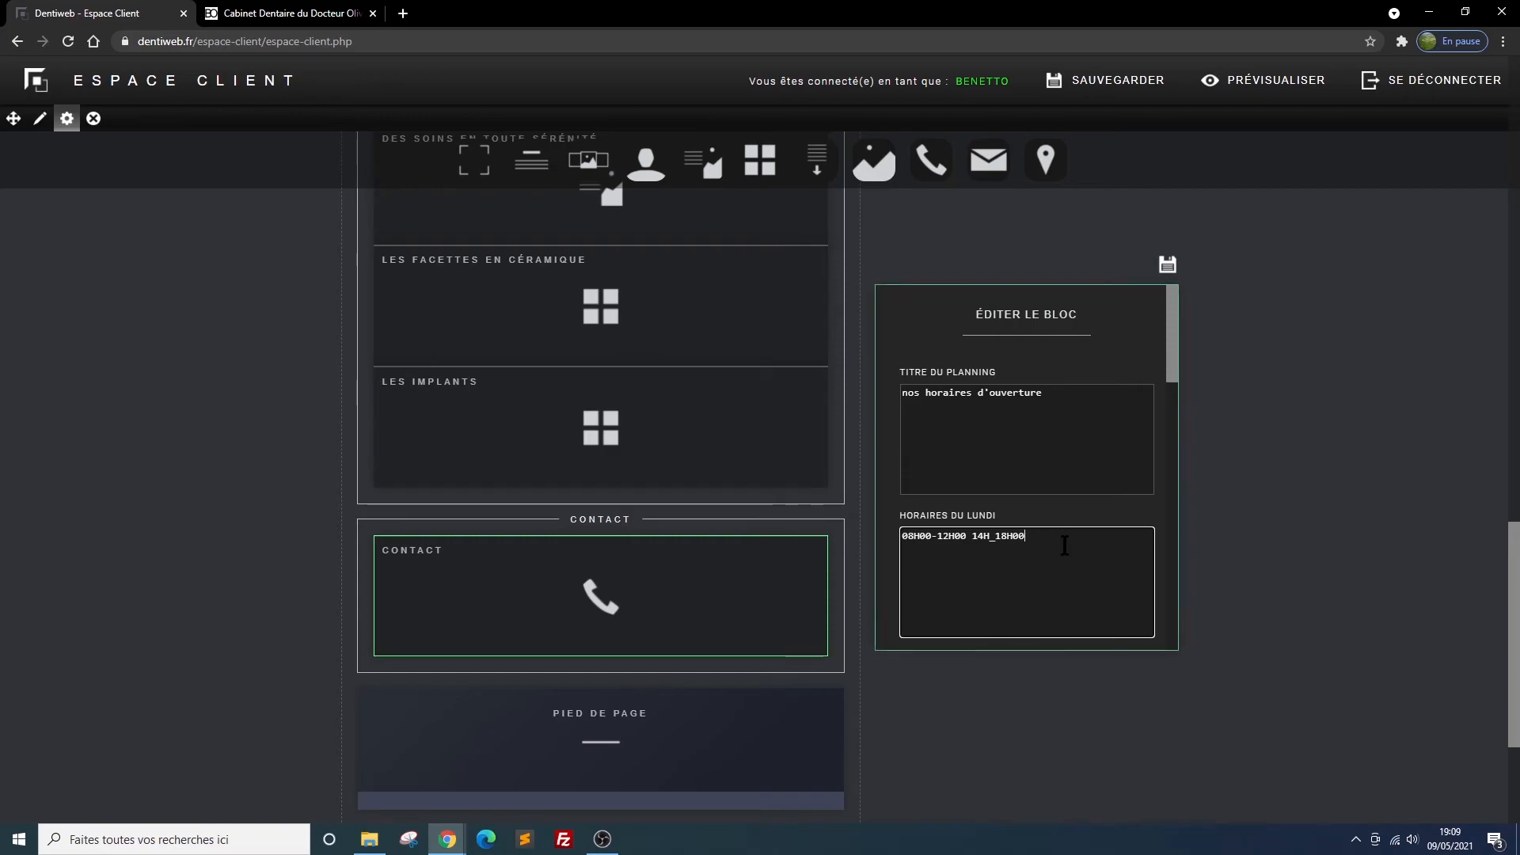
left_click(995, 541)
key("BackSpace")
type("-")
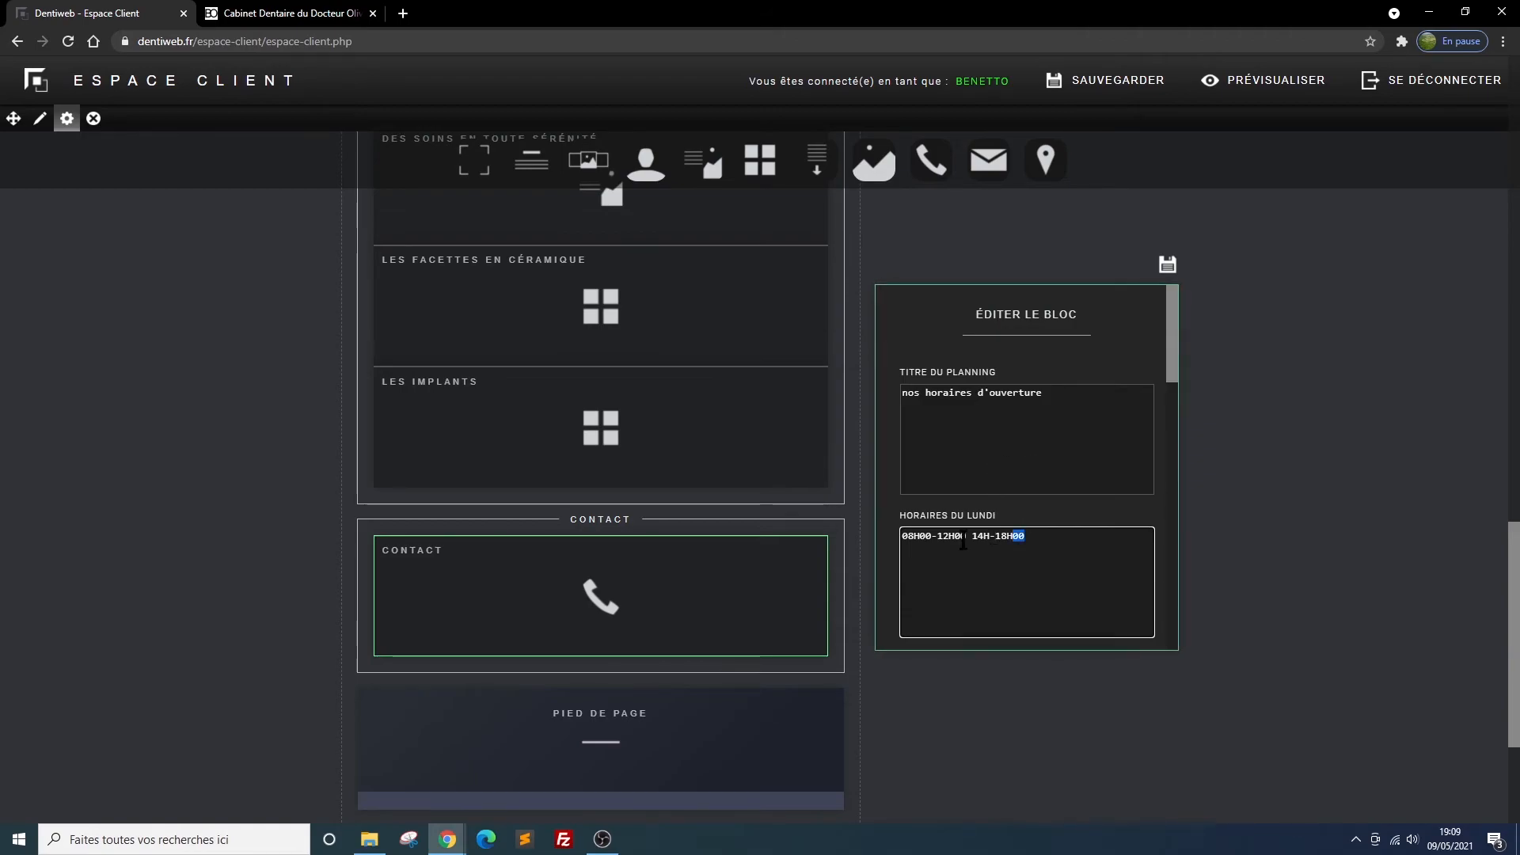
Copy Monday's opening hours into Tuesday's hours
key("ctrl+a")
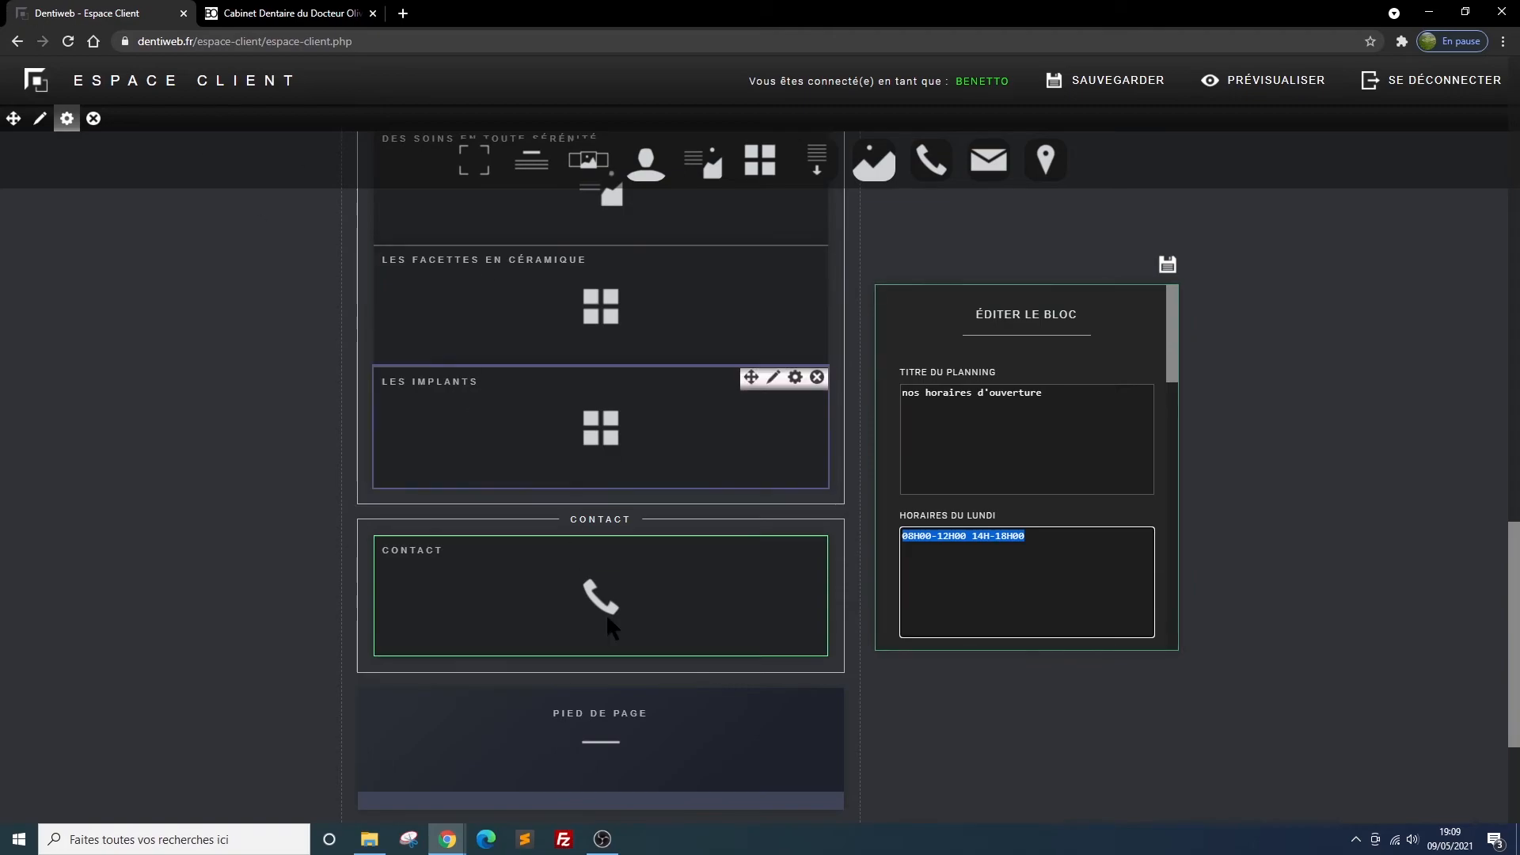
scroll(1063, 519, "down", 1)
left_click(936, 607)
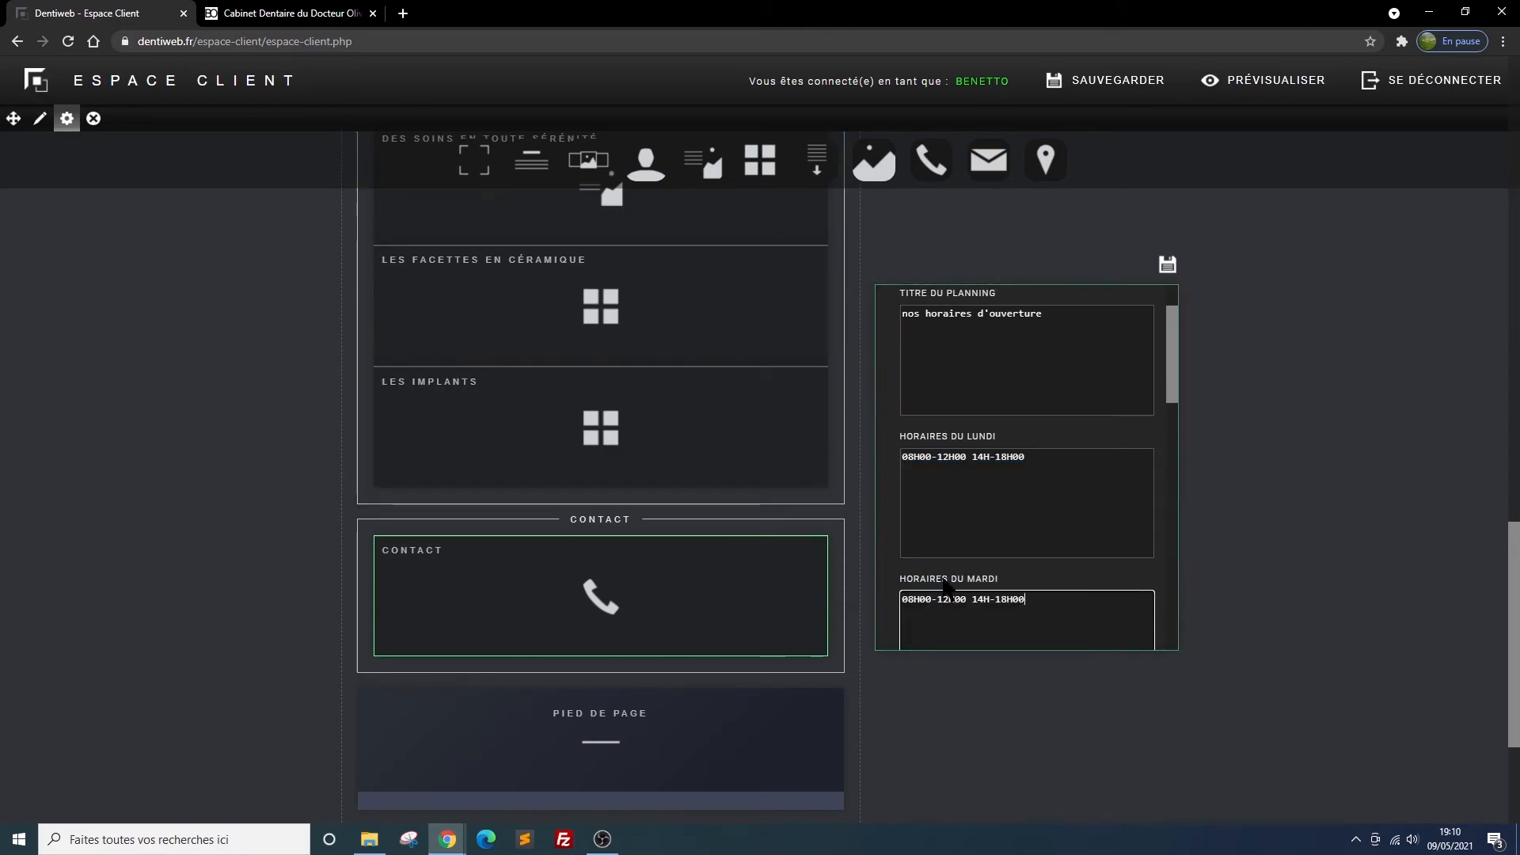
Set Wednesday's opening hours in the CONTACT block to "fermé"
scroll(945, 586, "down", 2)
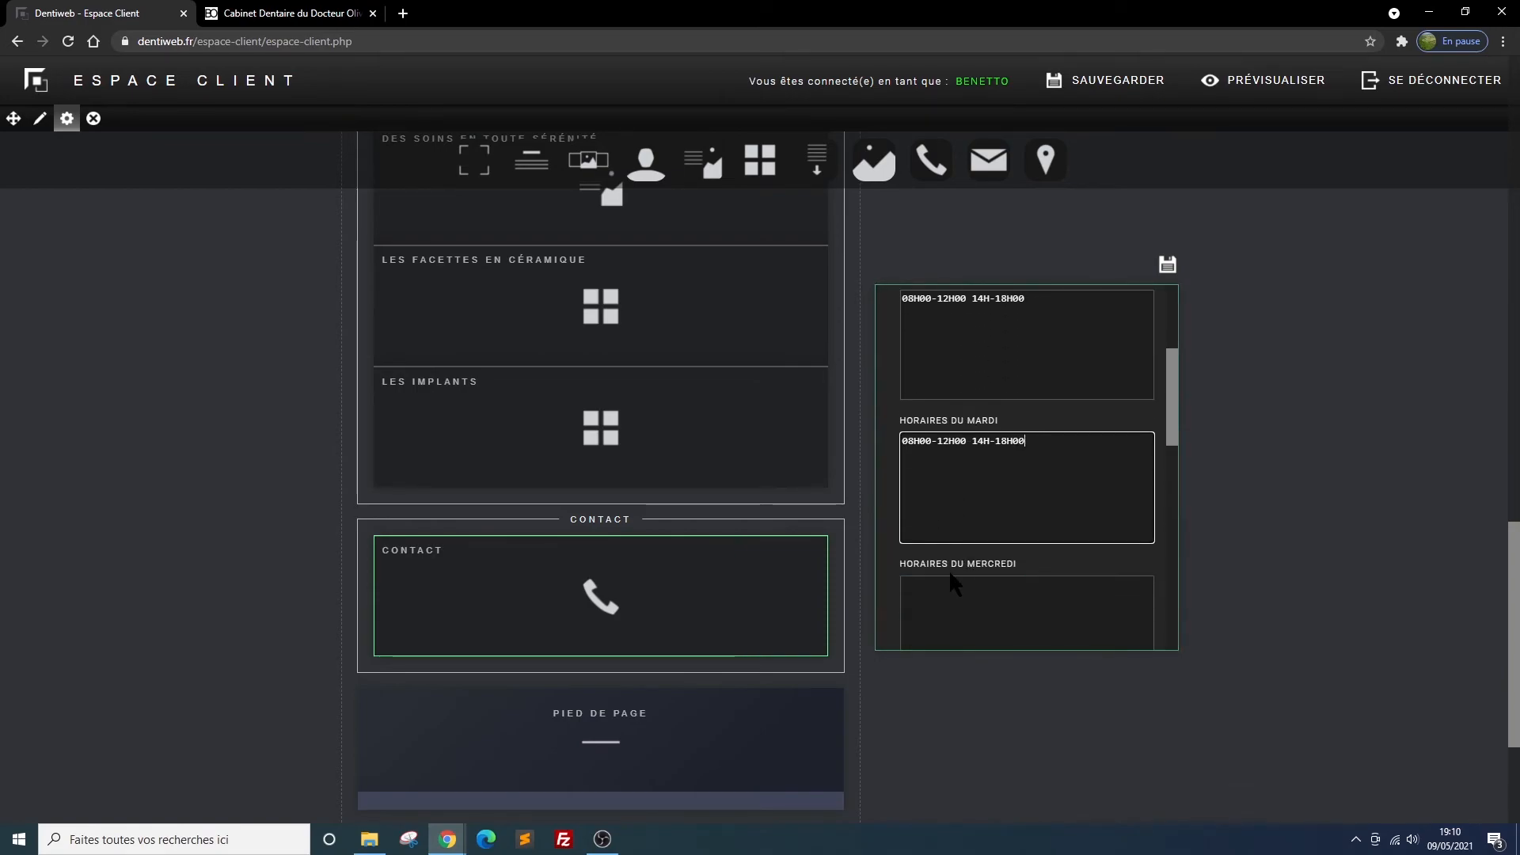
left_click(915, 583)
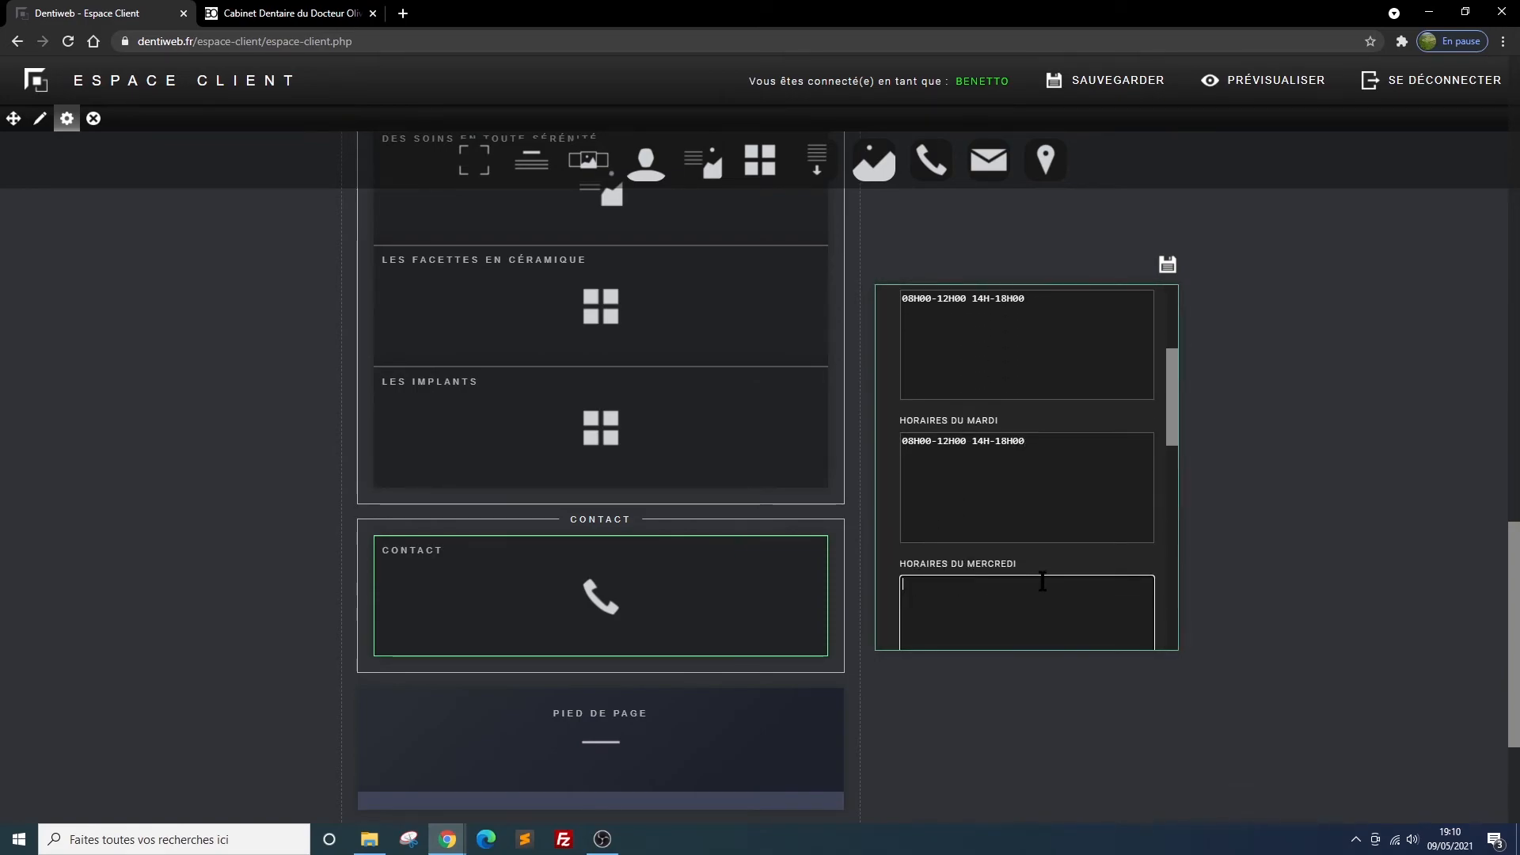
type("mer")
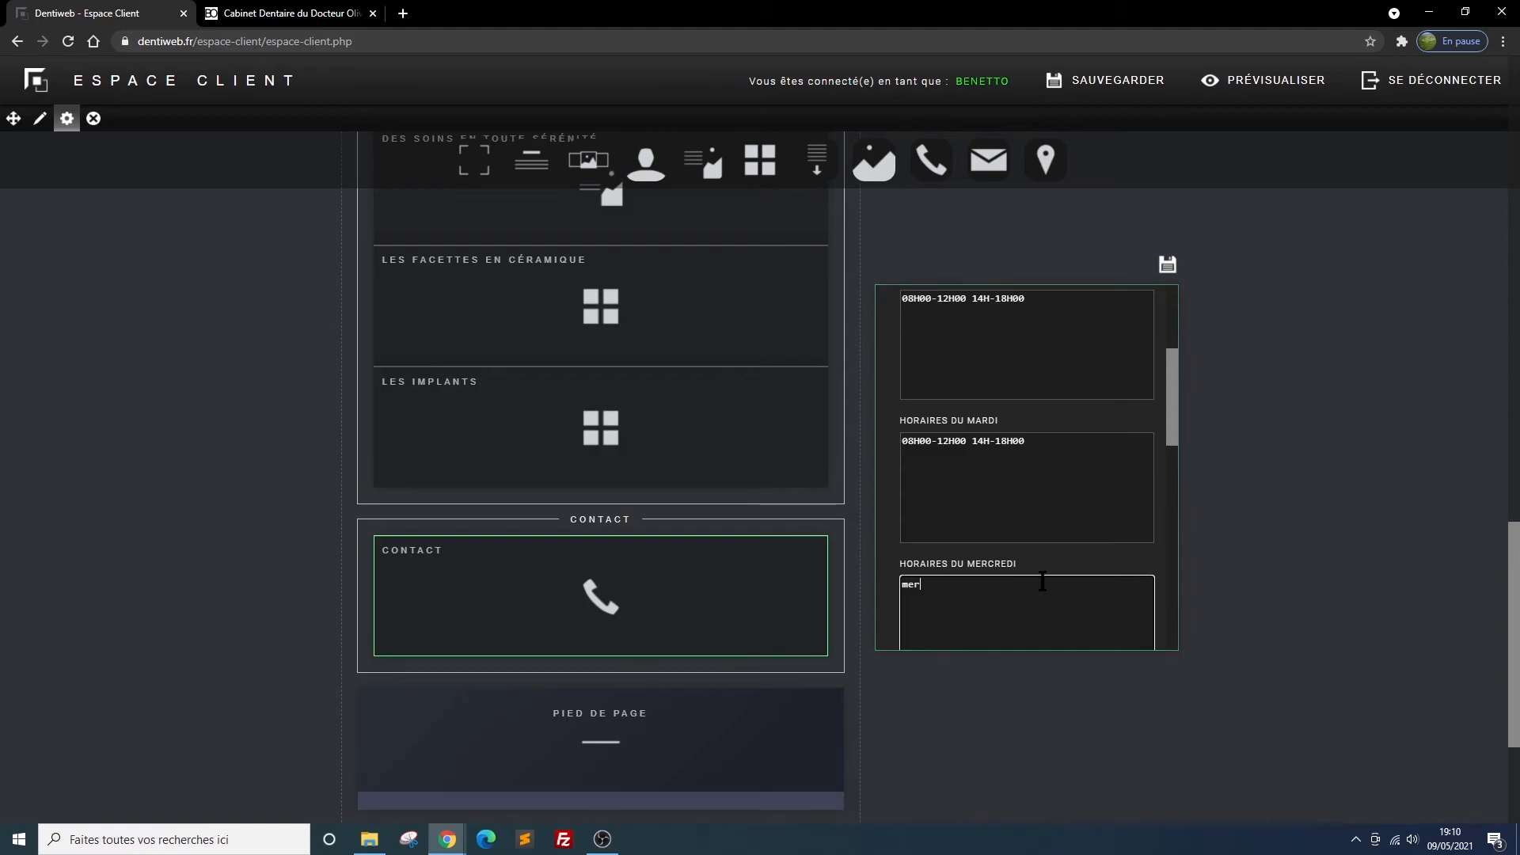
type("credi")
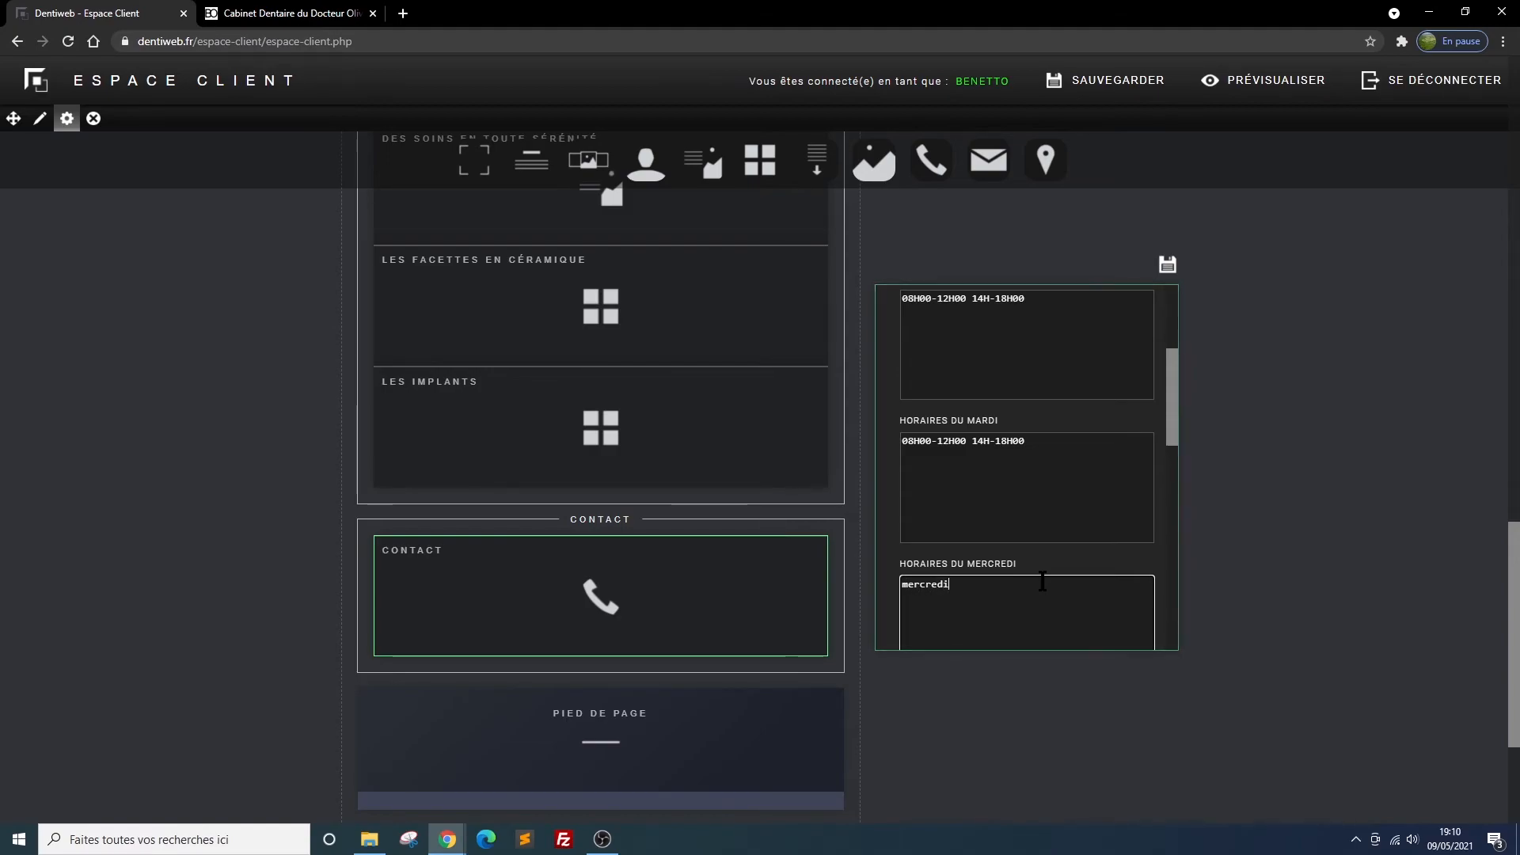
key("BackSpace")
key("BackSpace")
key("BackSpace")
key("BackSpace")
key("BackSpace")
key("BackSpace")
key("BackSpace")
key("BackSpace")
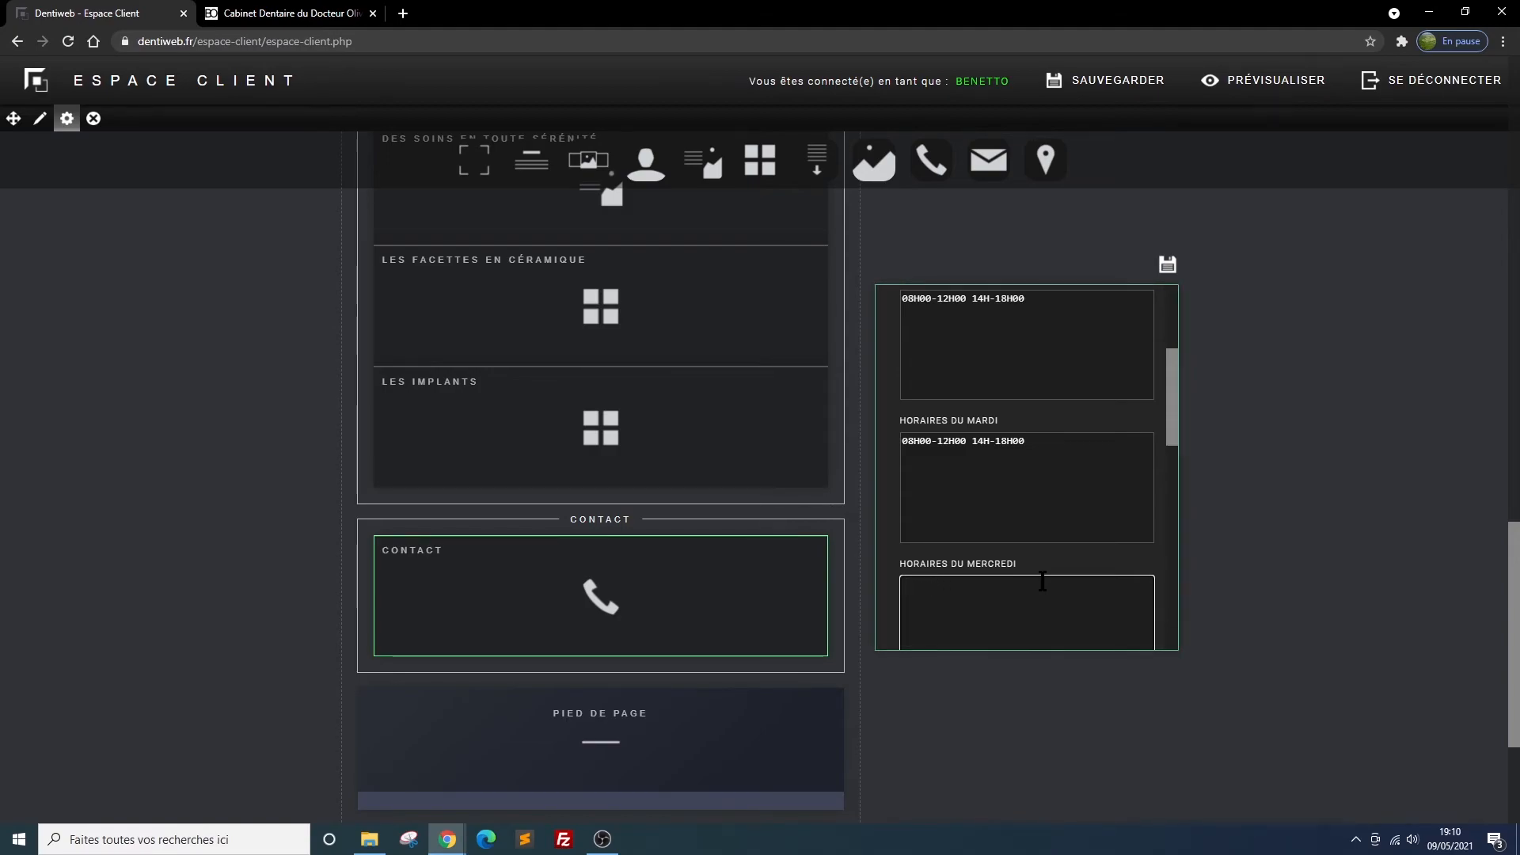
type("fermé")
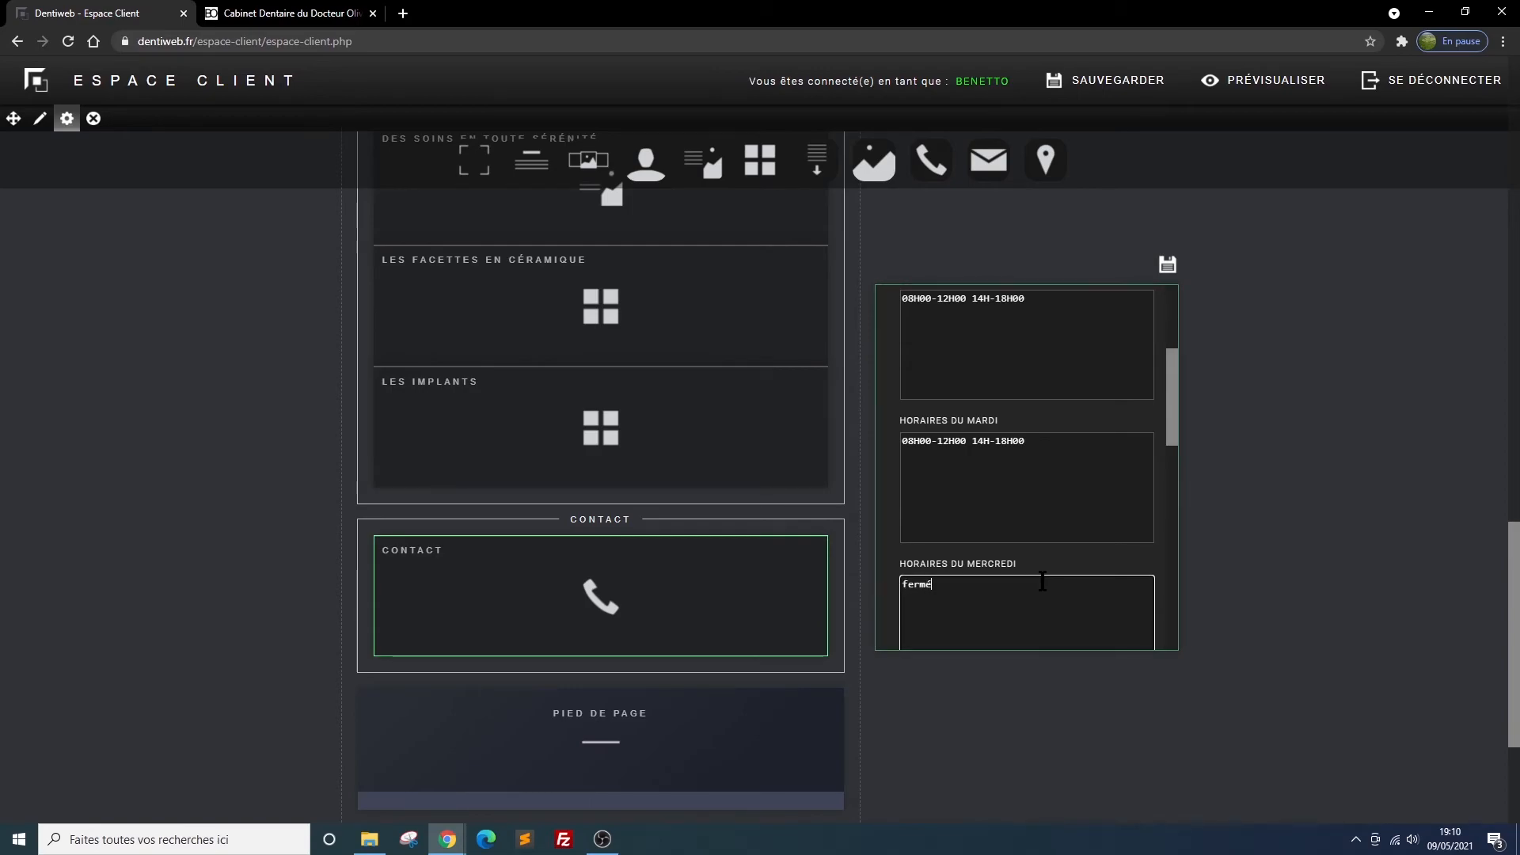
Fill Thursday's and Friday's opening hours in the CONTACT block with the copied "08H00-12H00 14H-18H00"
scroll(974, 514, "down", 2)
left_click(1045, 588)
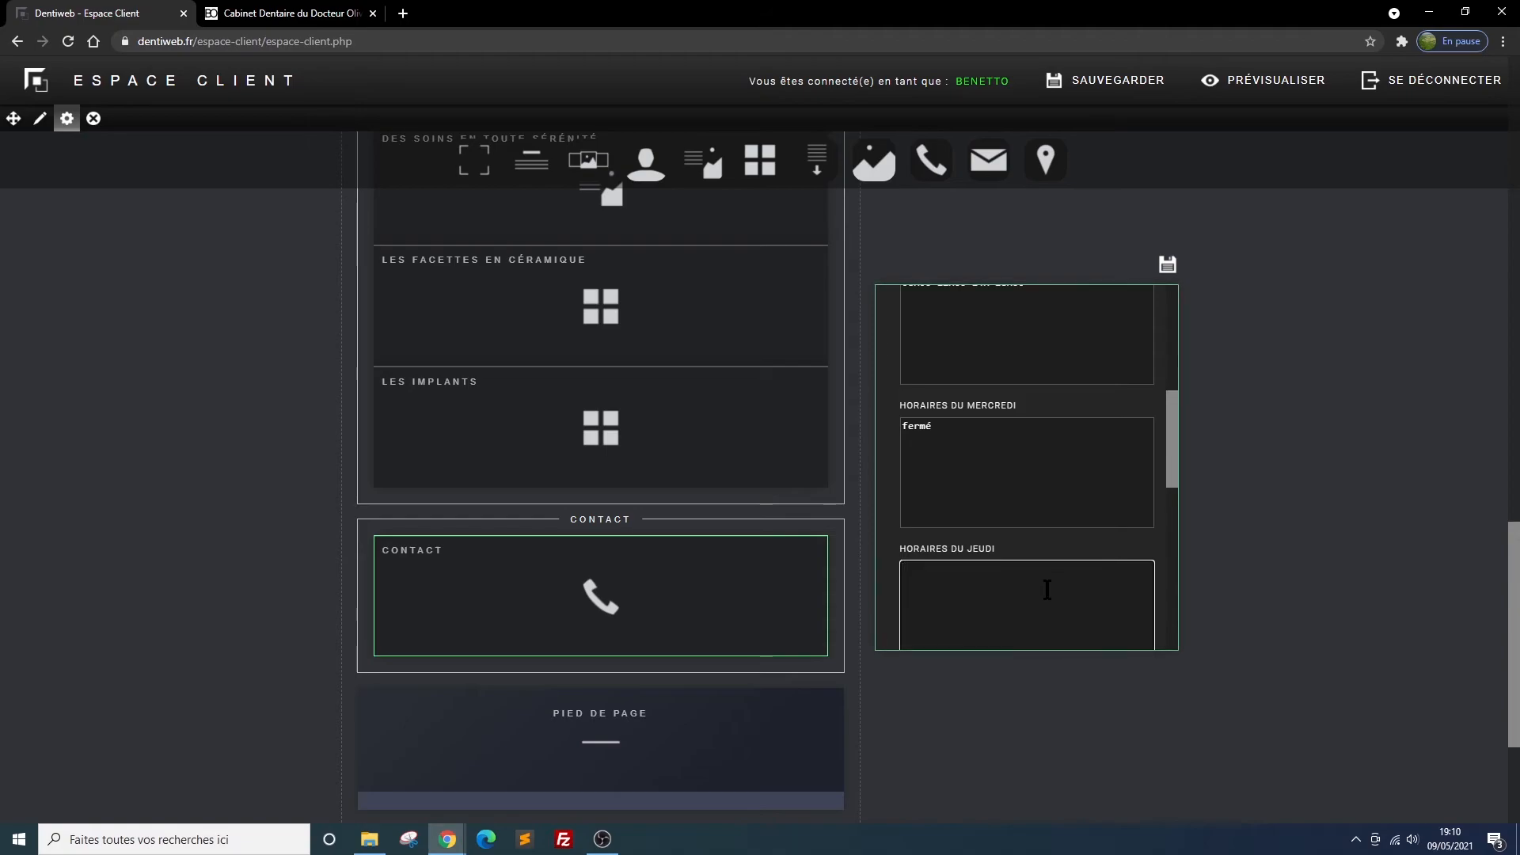
type("08H00-12H00 14H-18H00")
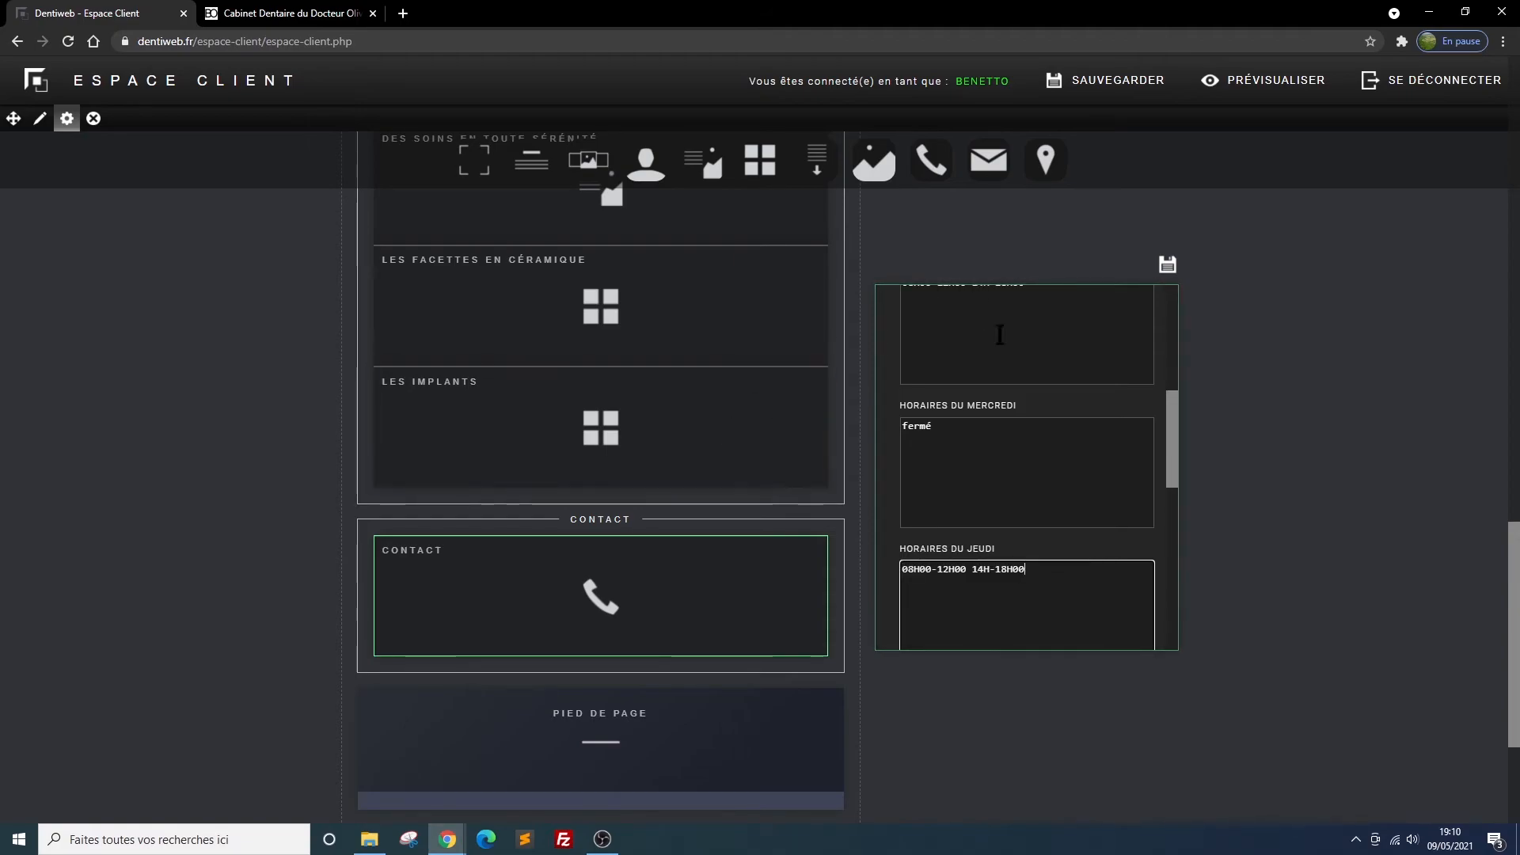
scroll(1029, 475, "down", 2)
left_click(973, 552)
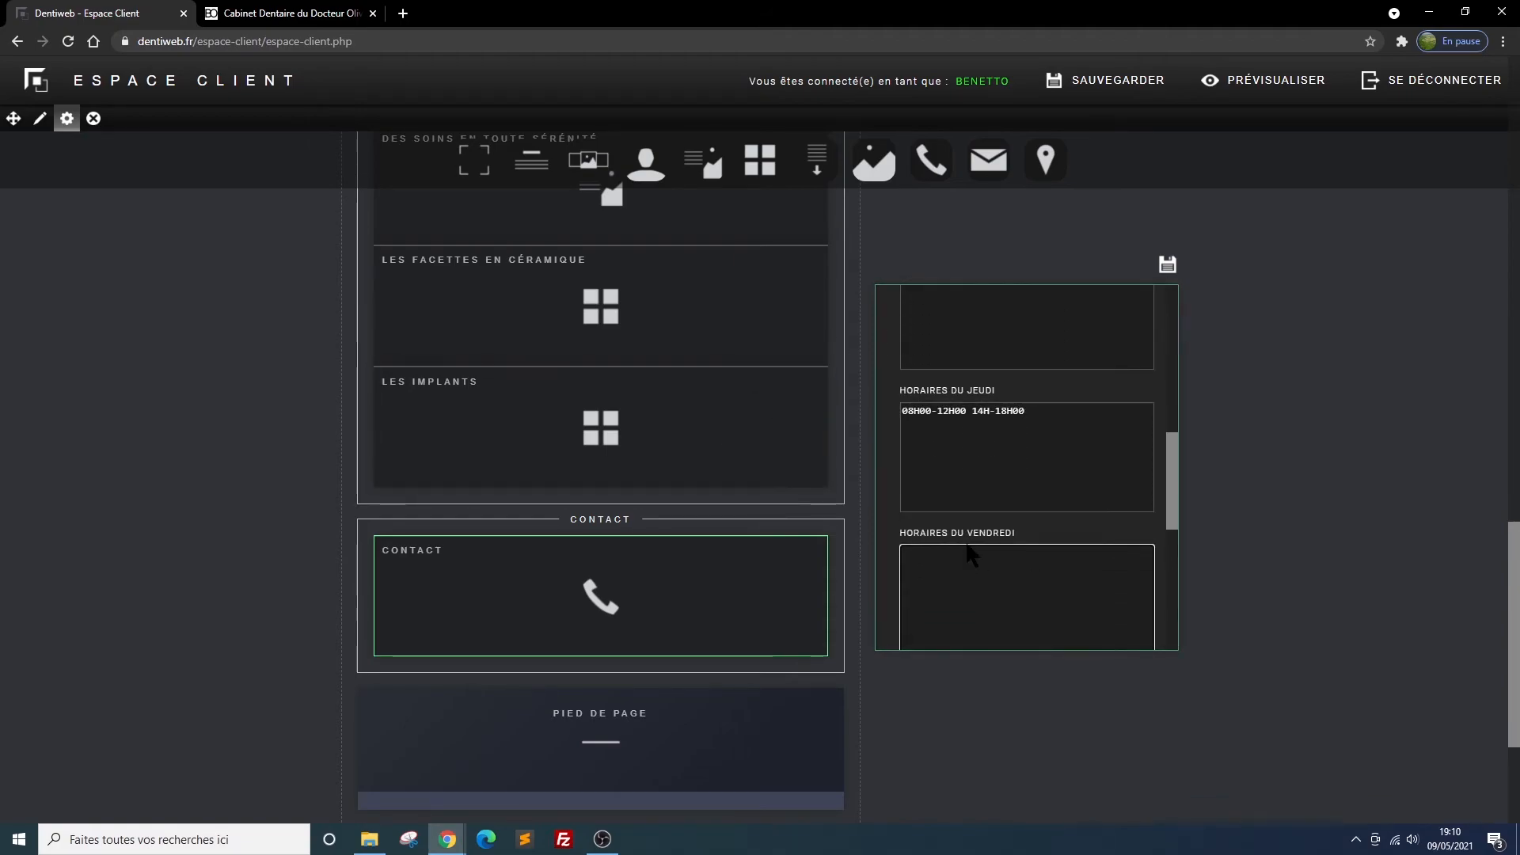
type("08H00-12H00 14H-18H00")
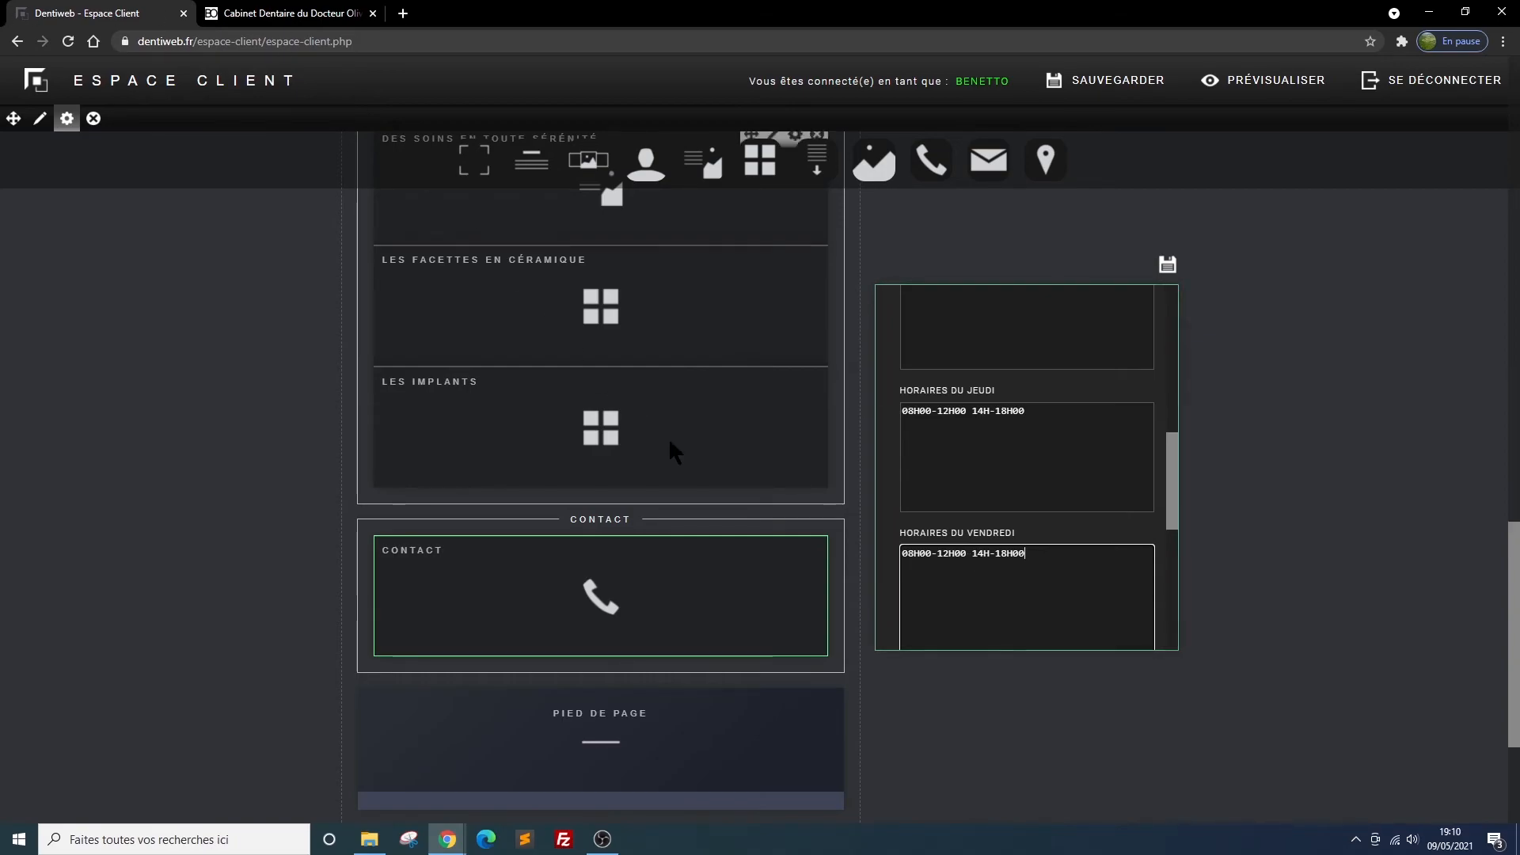
Choose situation.png from the Mon cabinet folder as the access image of the CONTACT block
scroll(1037, 485, "down", 2)
scroll(1034, 571, "down", 2)
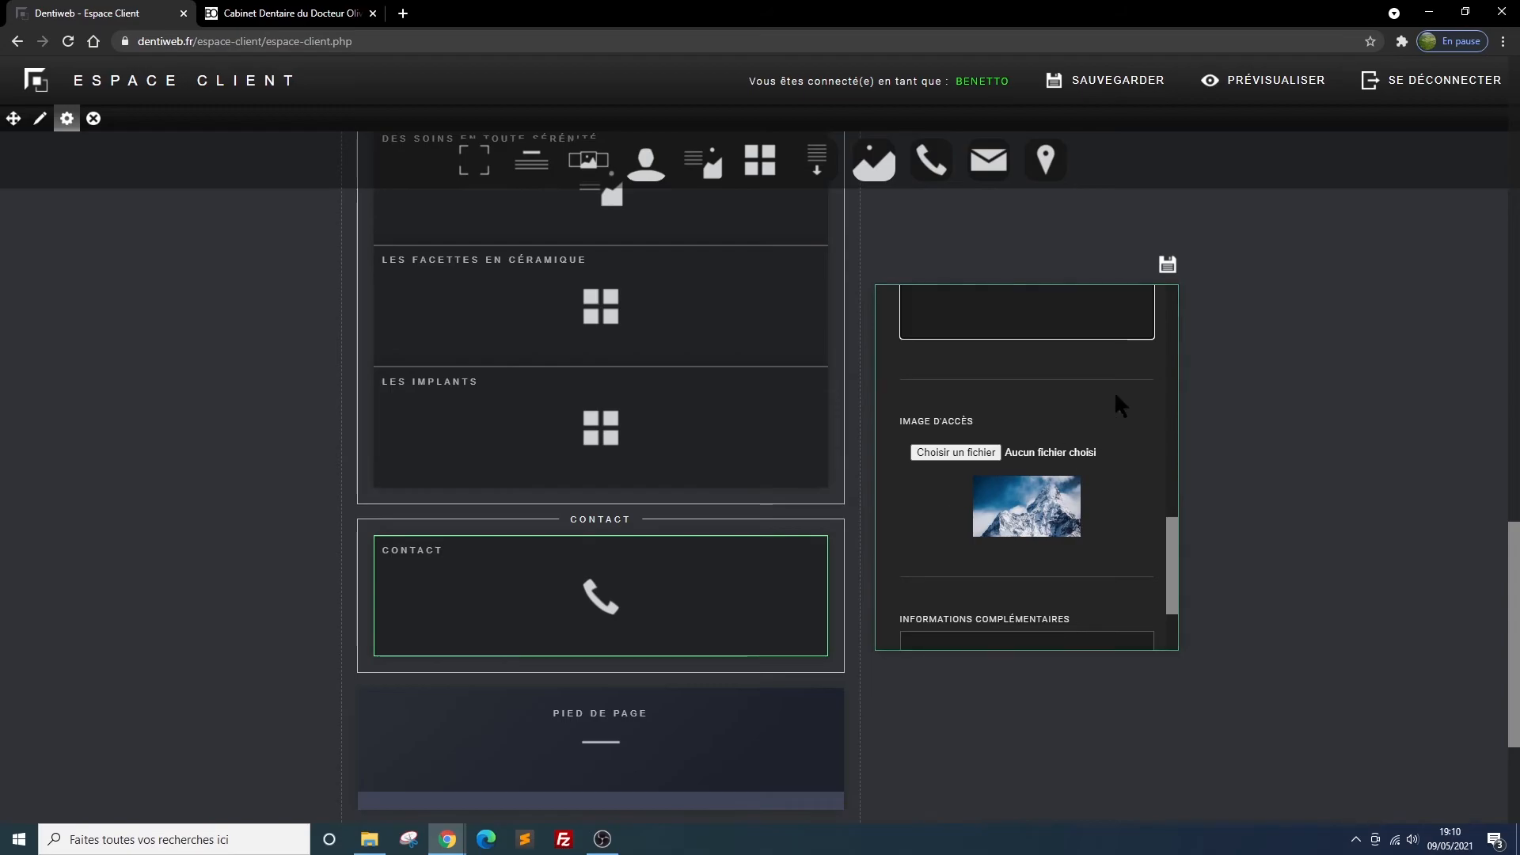
left_click(967, 448)
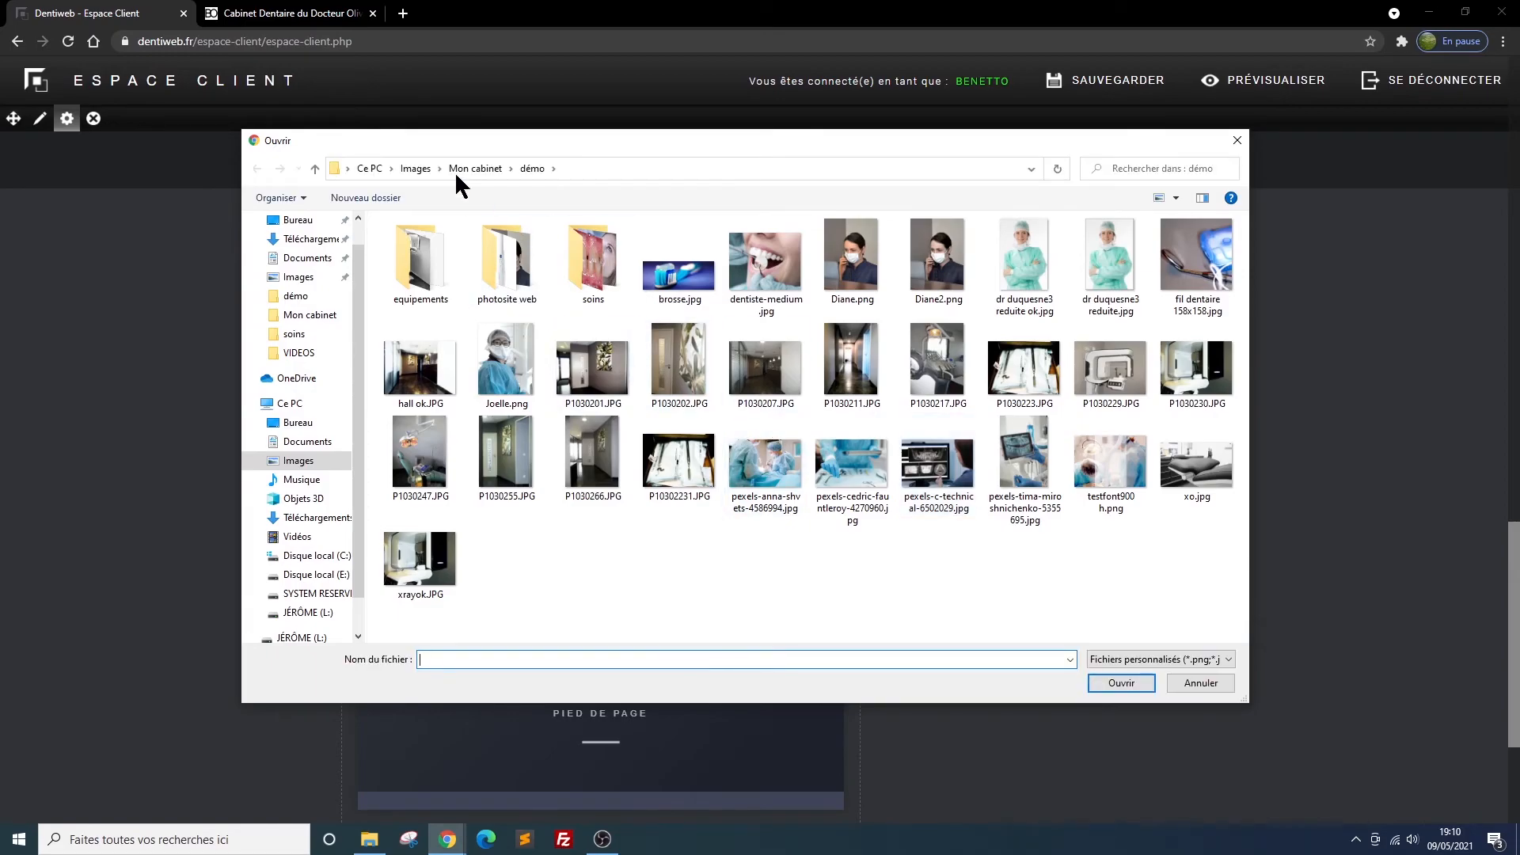
left_click(467, 169)
scroll(837, 414, "down", 10)
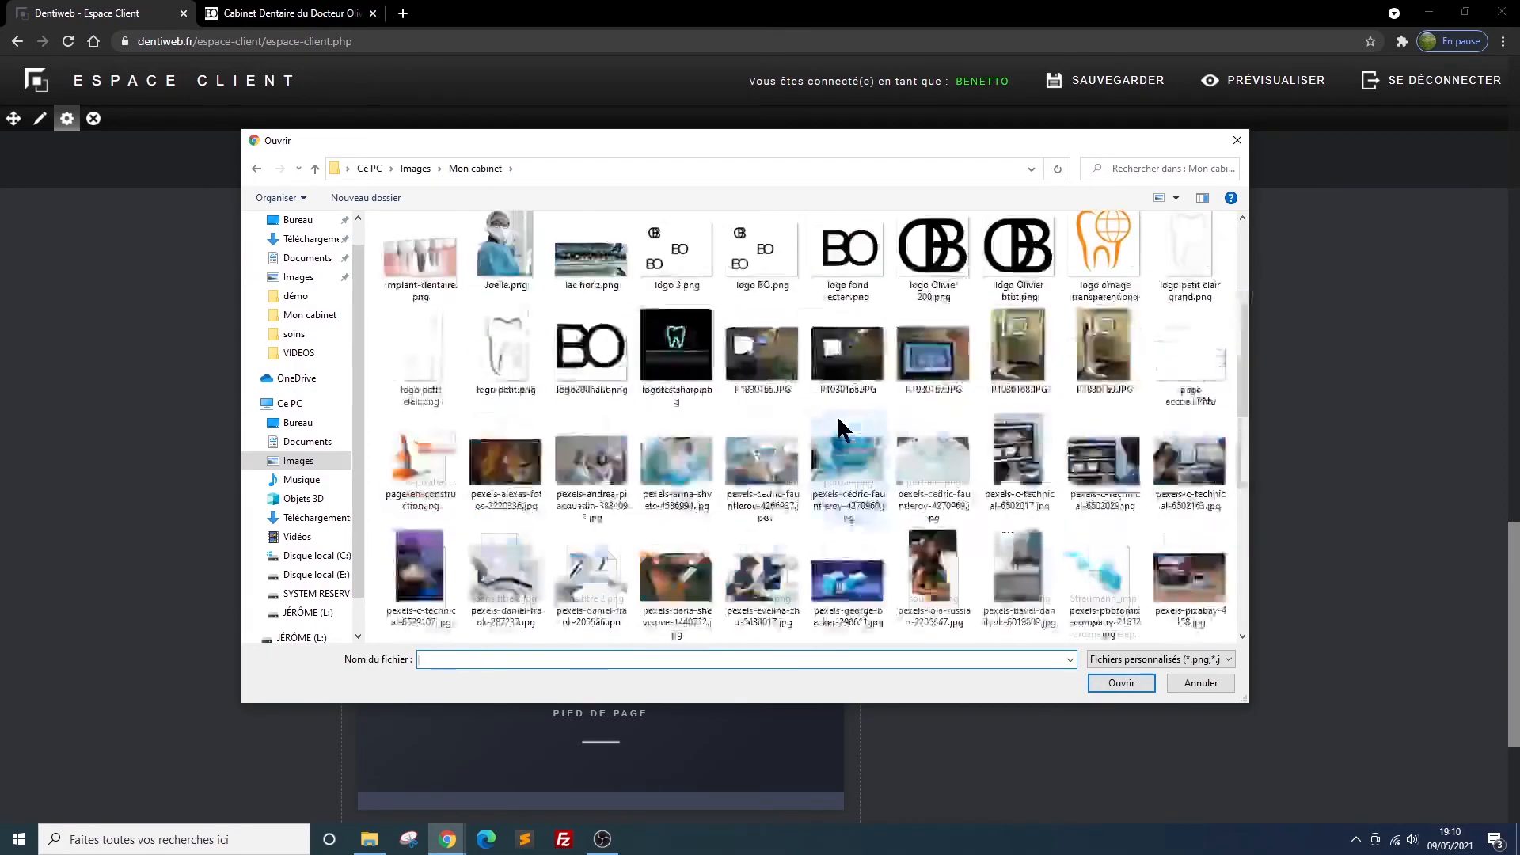
scroll(838, 415, "down", 2)
scroll(838, 415, "up", 1)
scroll(838, 415, "down", 1)
scroll(840, 419, "up", 4)
scroll(841, 428, "down", 5)
left_click(760, 392)
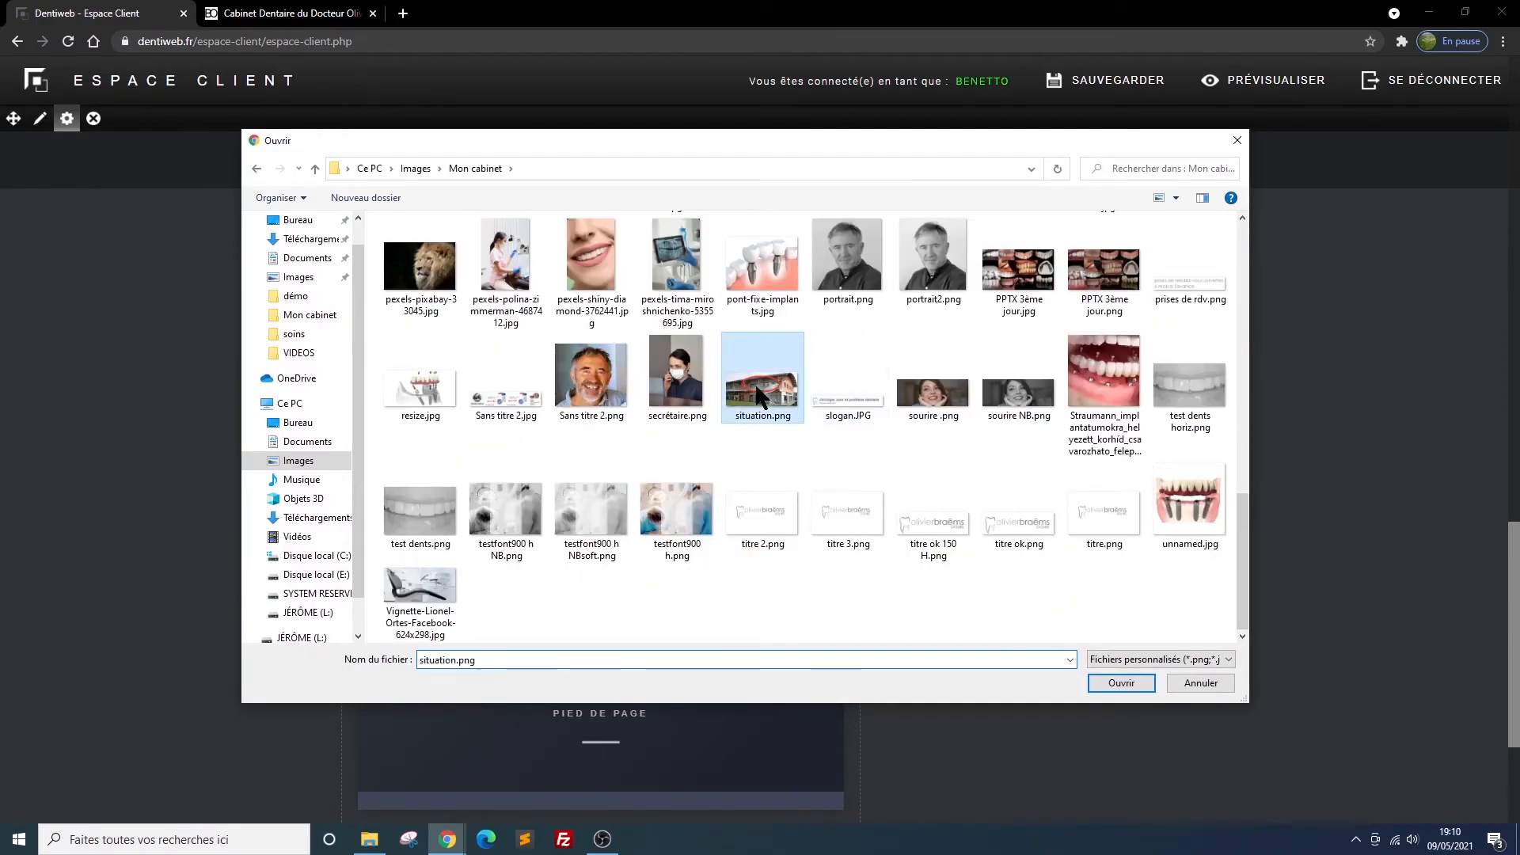
left_click(1130, 681)
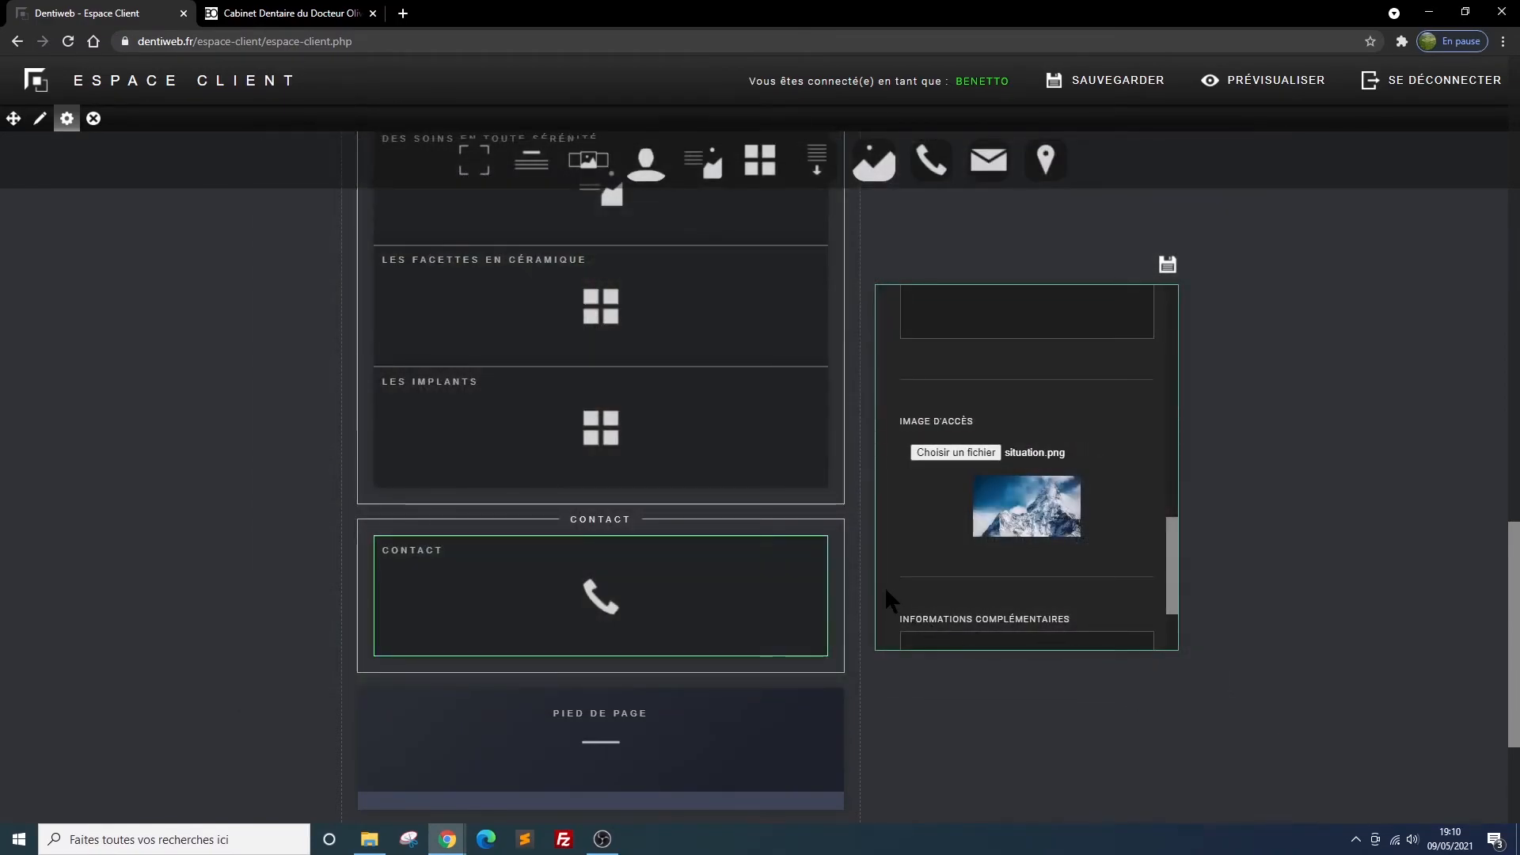
Enter "Pour nous trouver, nous sommes au 1er étage du bâtiment situé etc....." as the CONTACT block's additional information and save the block
scroll(1096, 608, "down", 2)
left_click(962, 539)
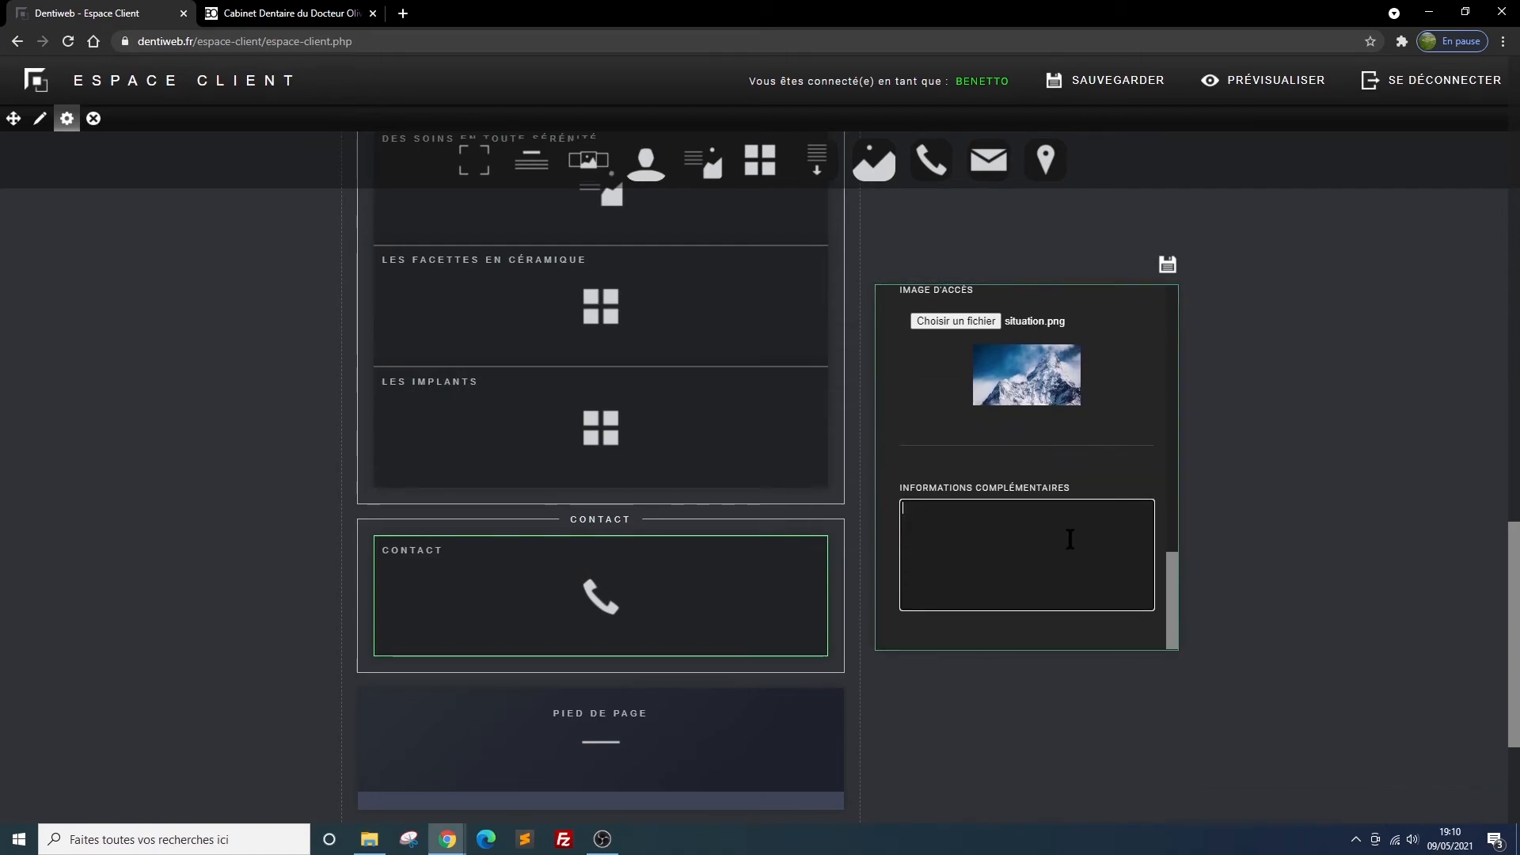
type("Pour nous trouver, nous")
type("sommes au 1e")
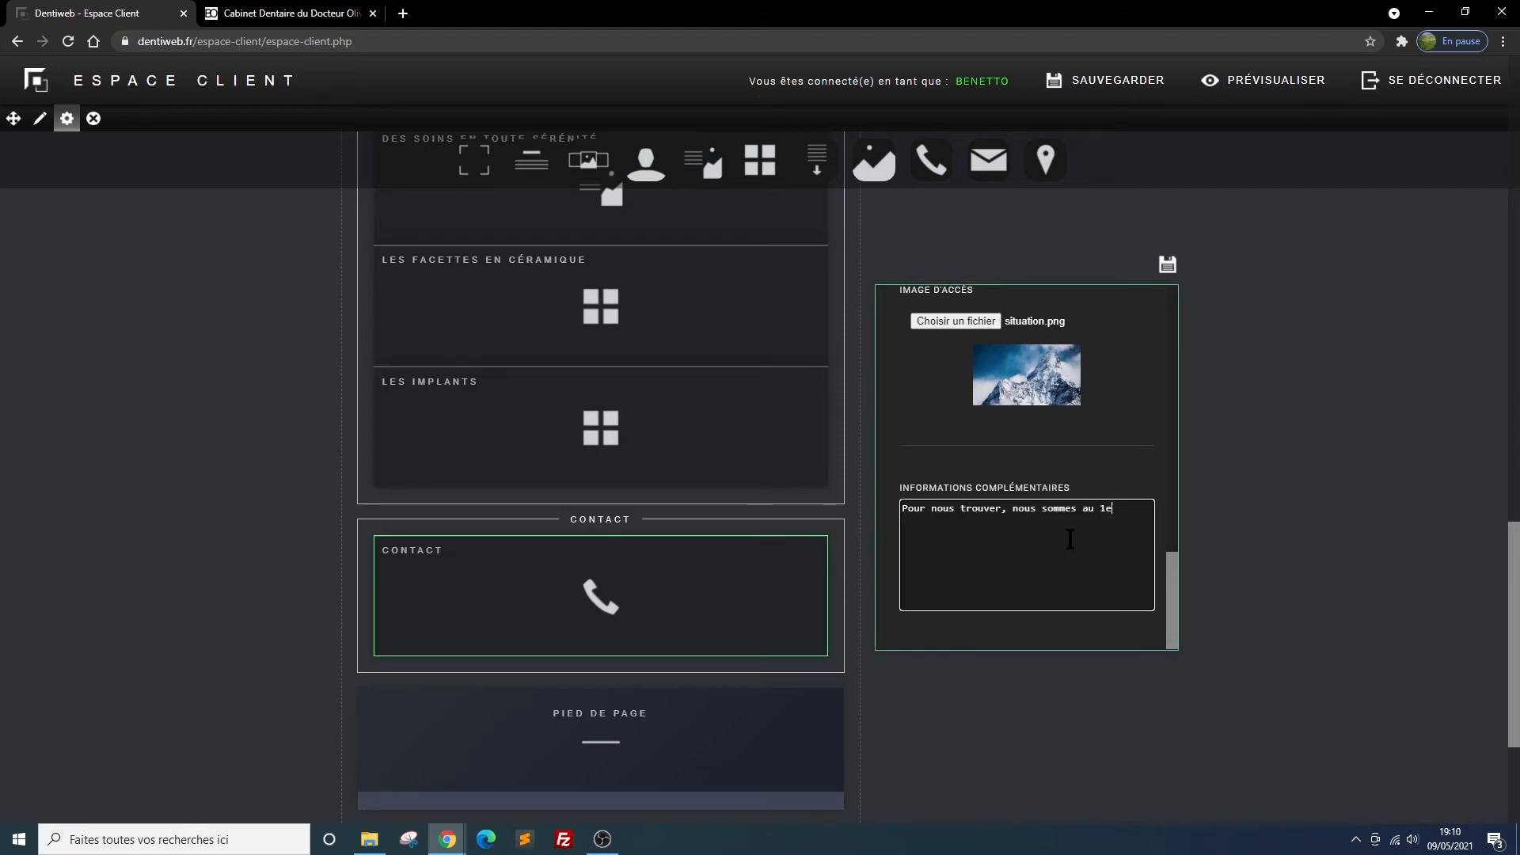
type("r étage du bât")
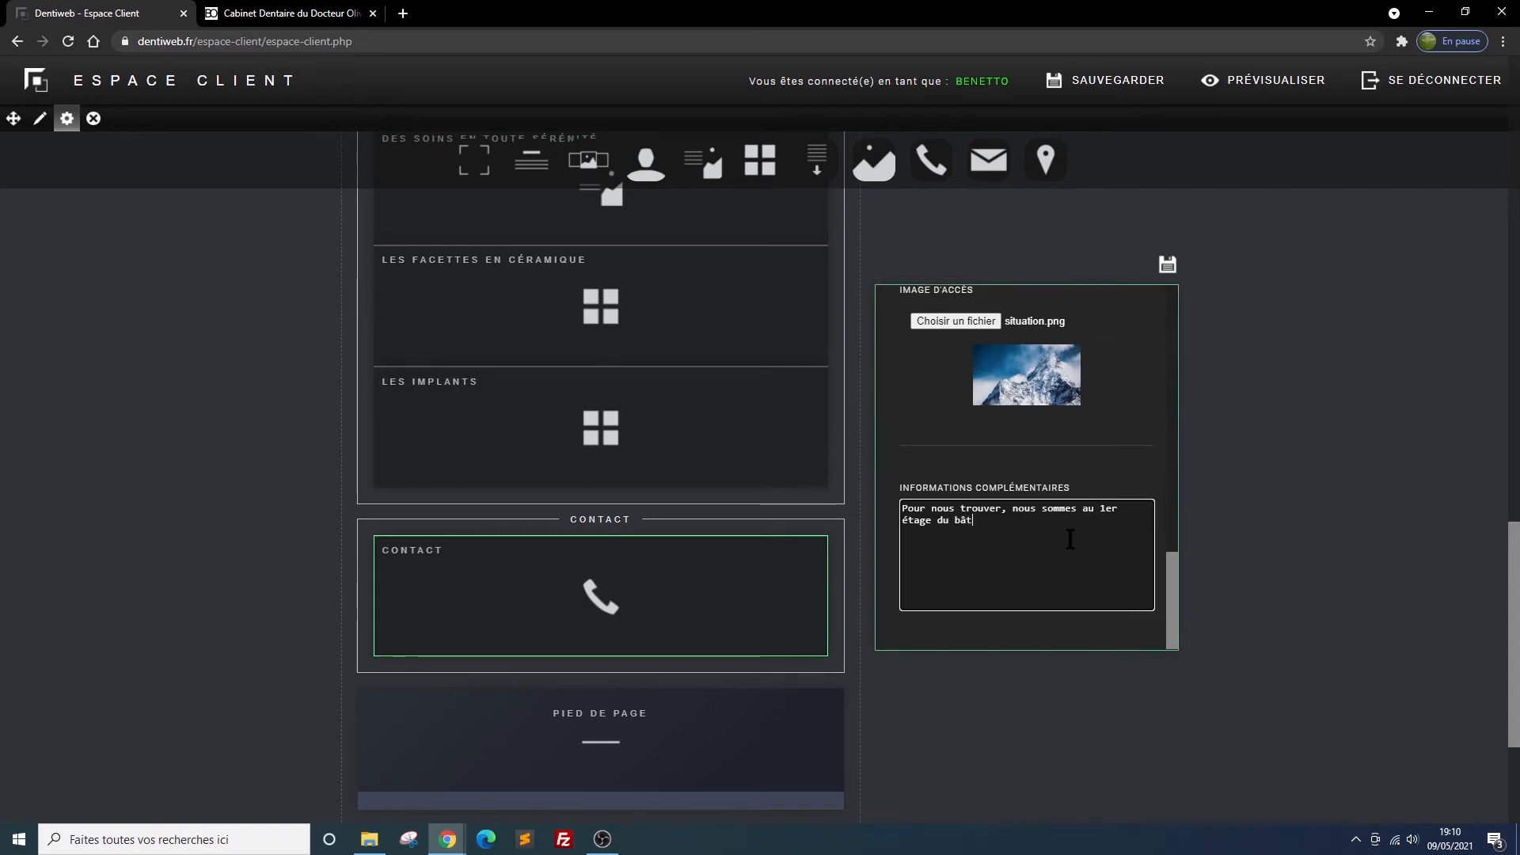
type("iment situé etc.....")
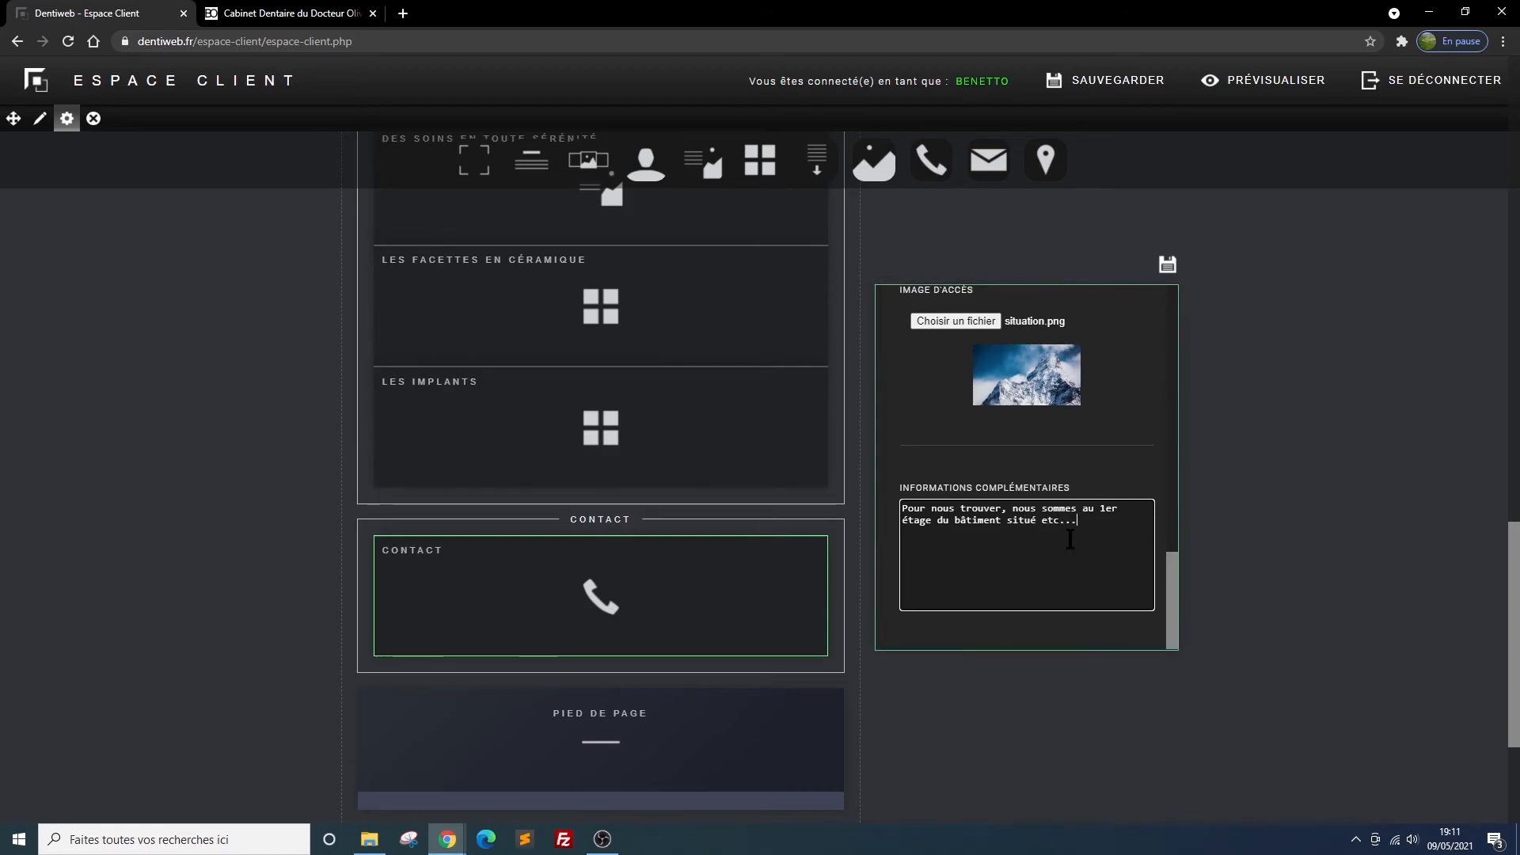
left_click(1167, 265)
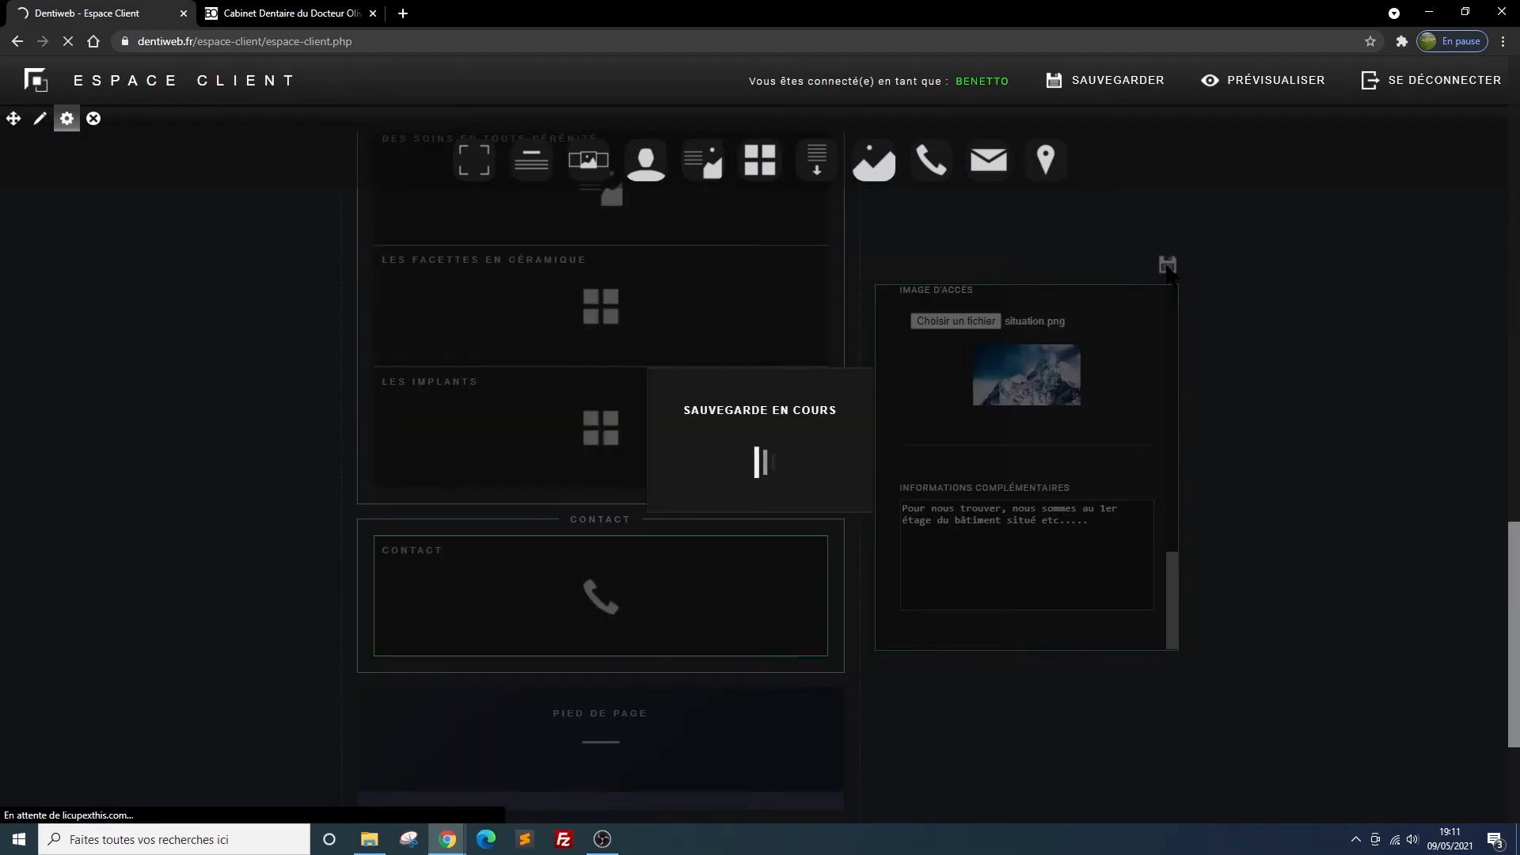
Reload the website preview and examine the Contact section's access image, opening hours and additional information
left_click(307, 17)
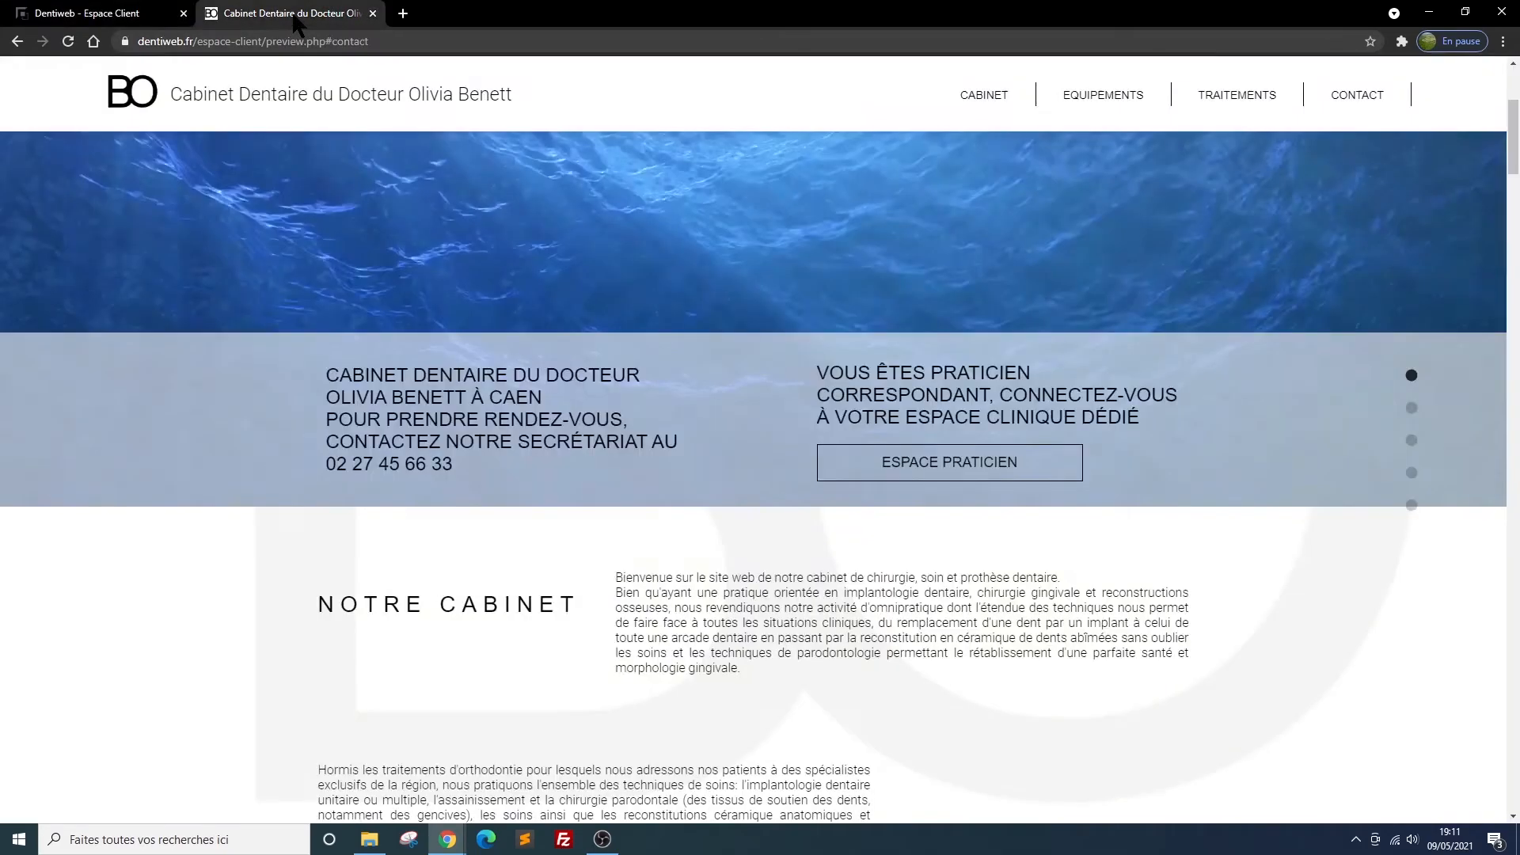
left_click(68, 42)
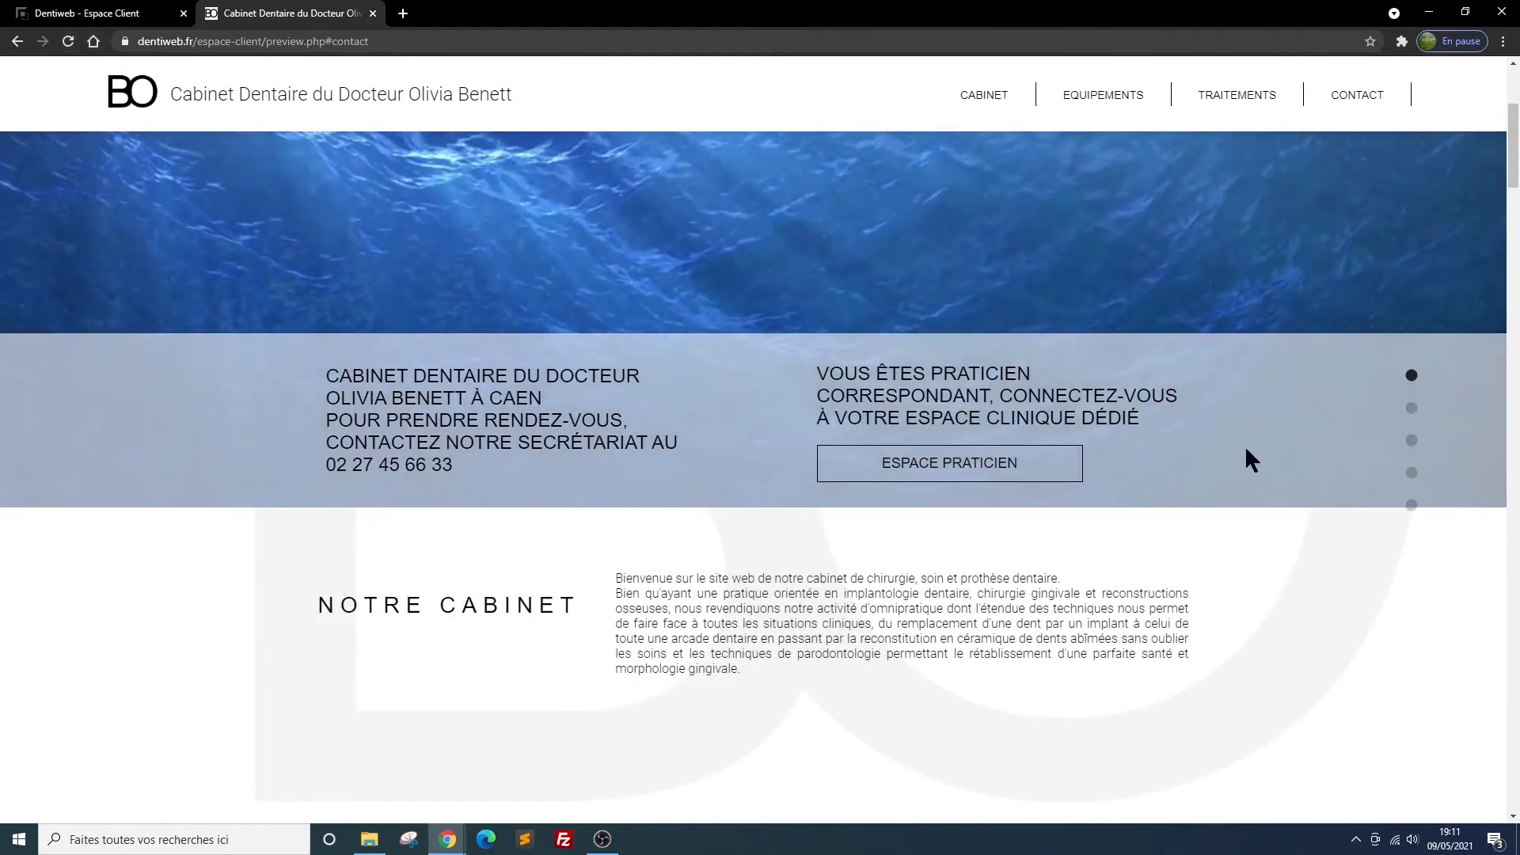
left_click(1359, 99)
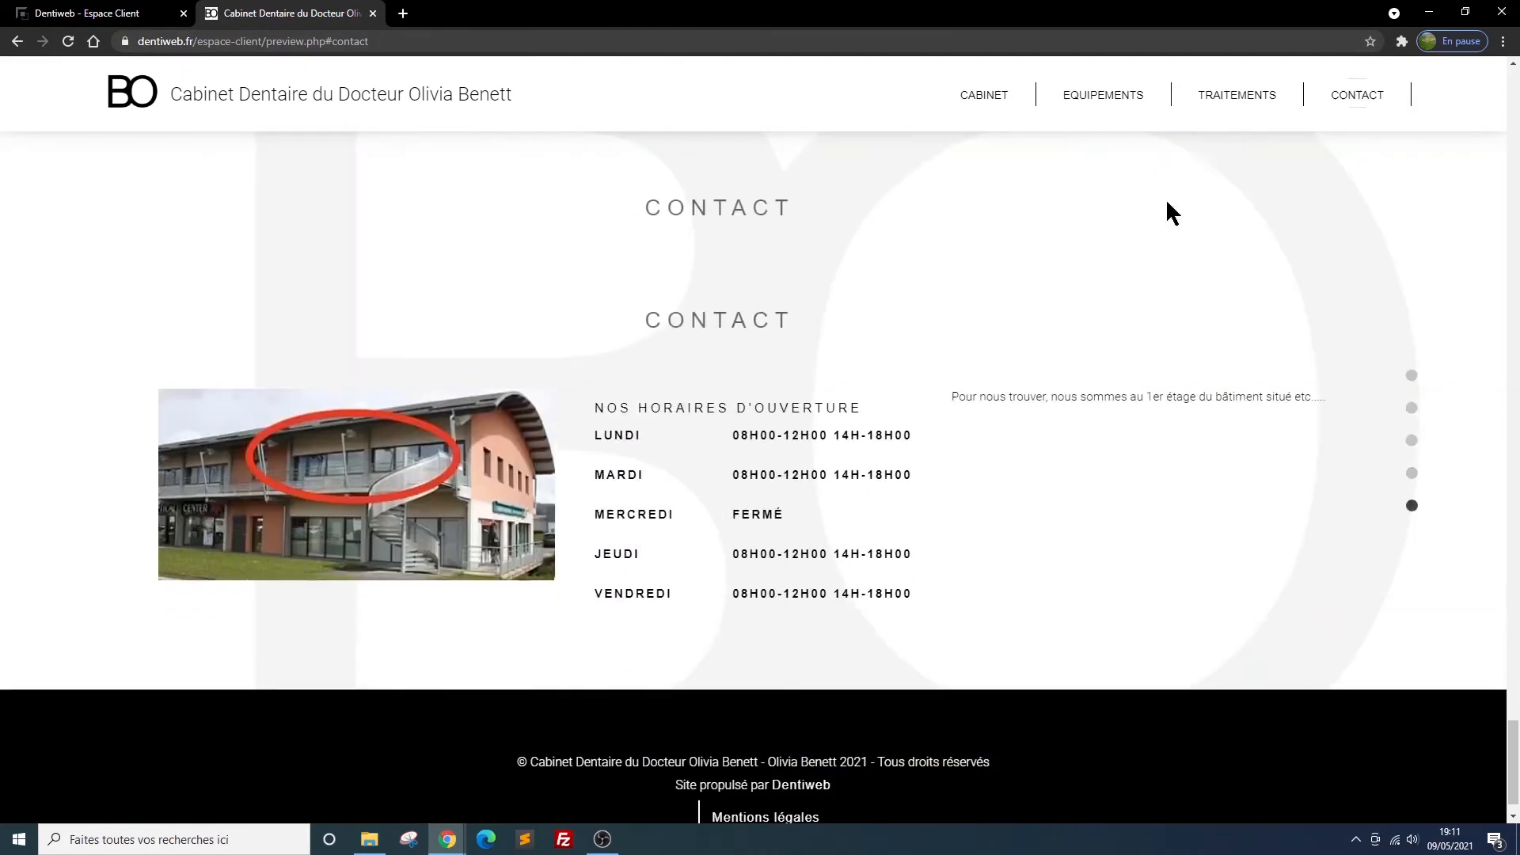
scroll(854, 298, "up", 1)
scroll(854, 298, "down", 1)
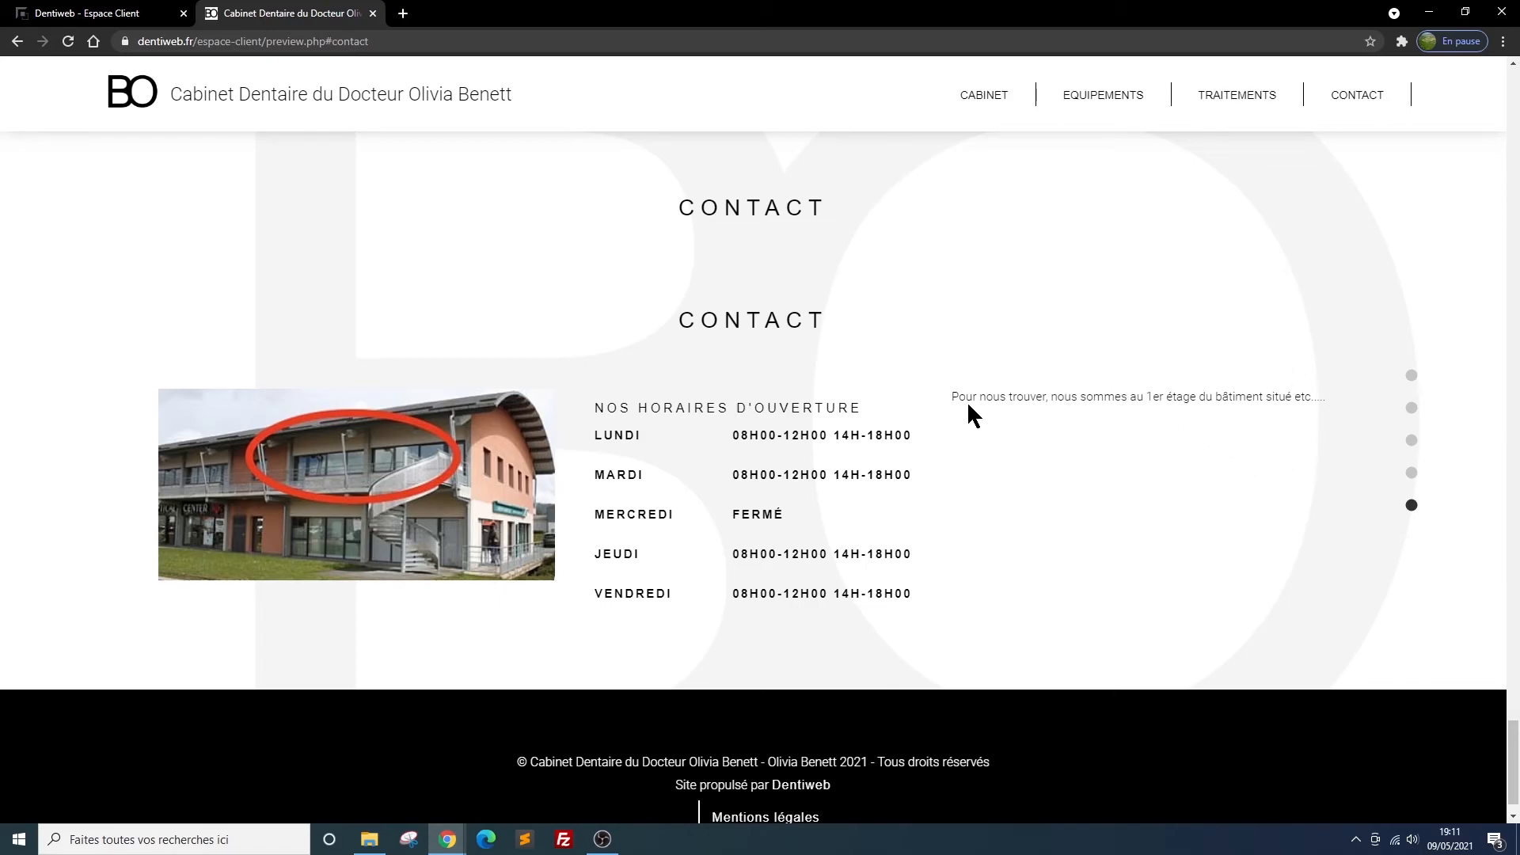
scroll(968, 403, "up", 2)
scroll(950, 463, "down", 2)
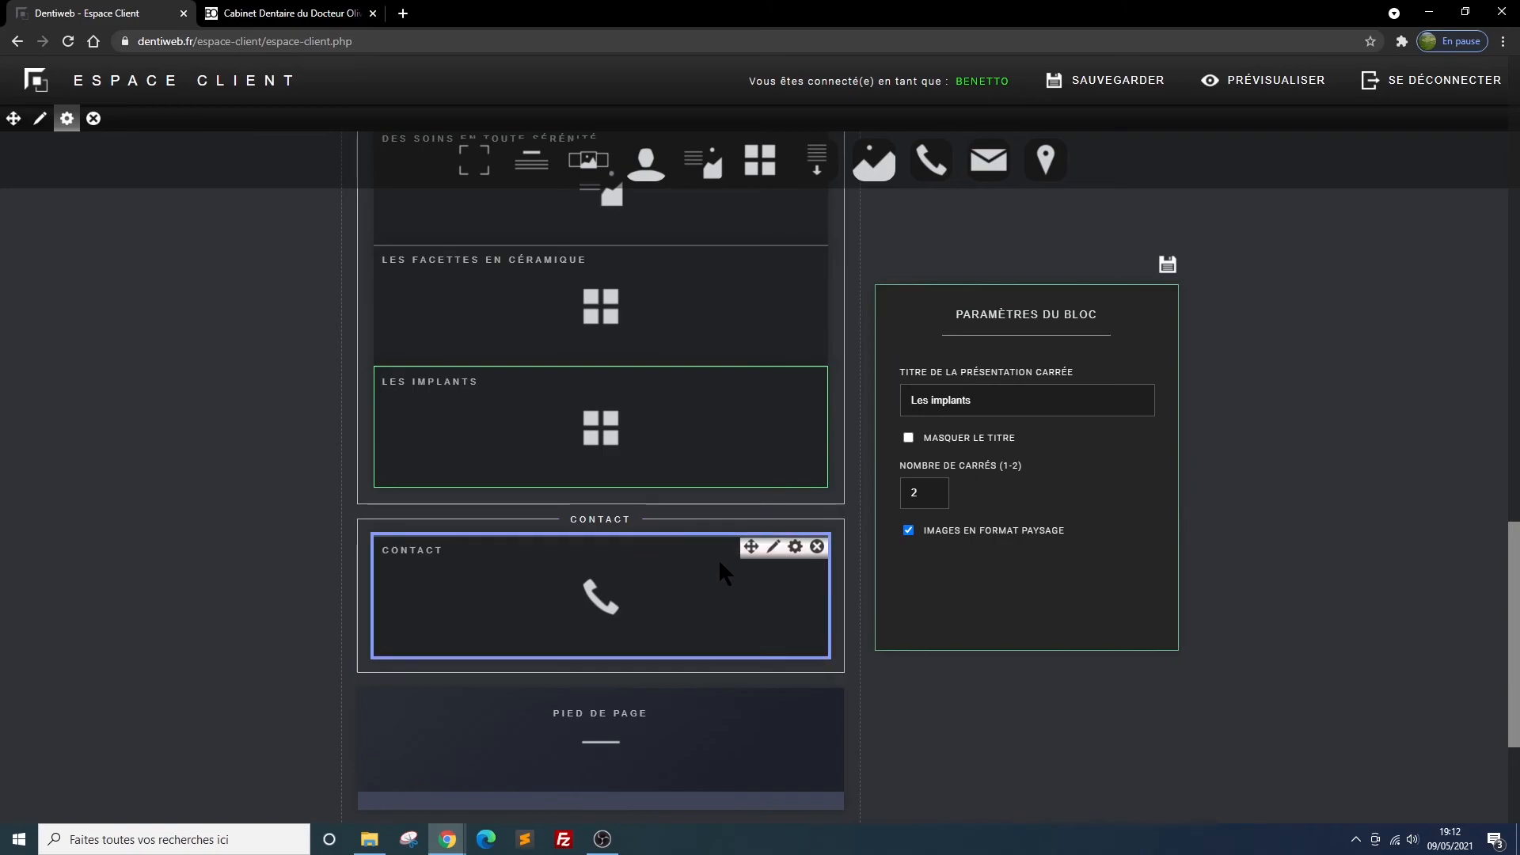
Hide the title of the CONTACT block in its block settings and save them
left_click(795, 548)
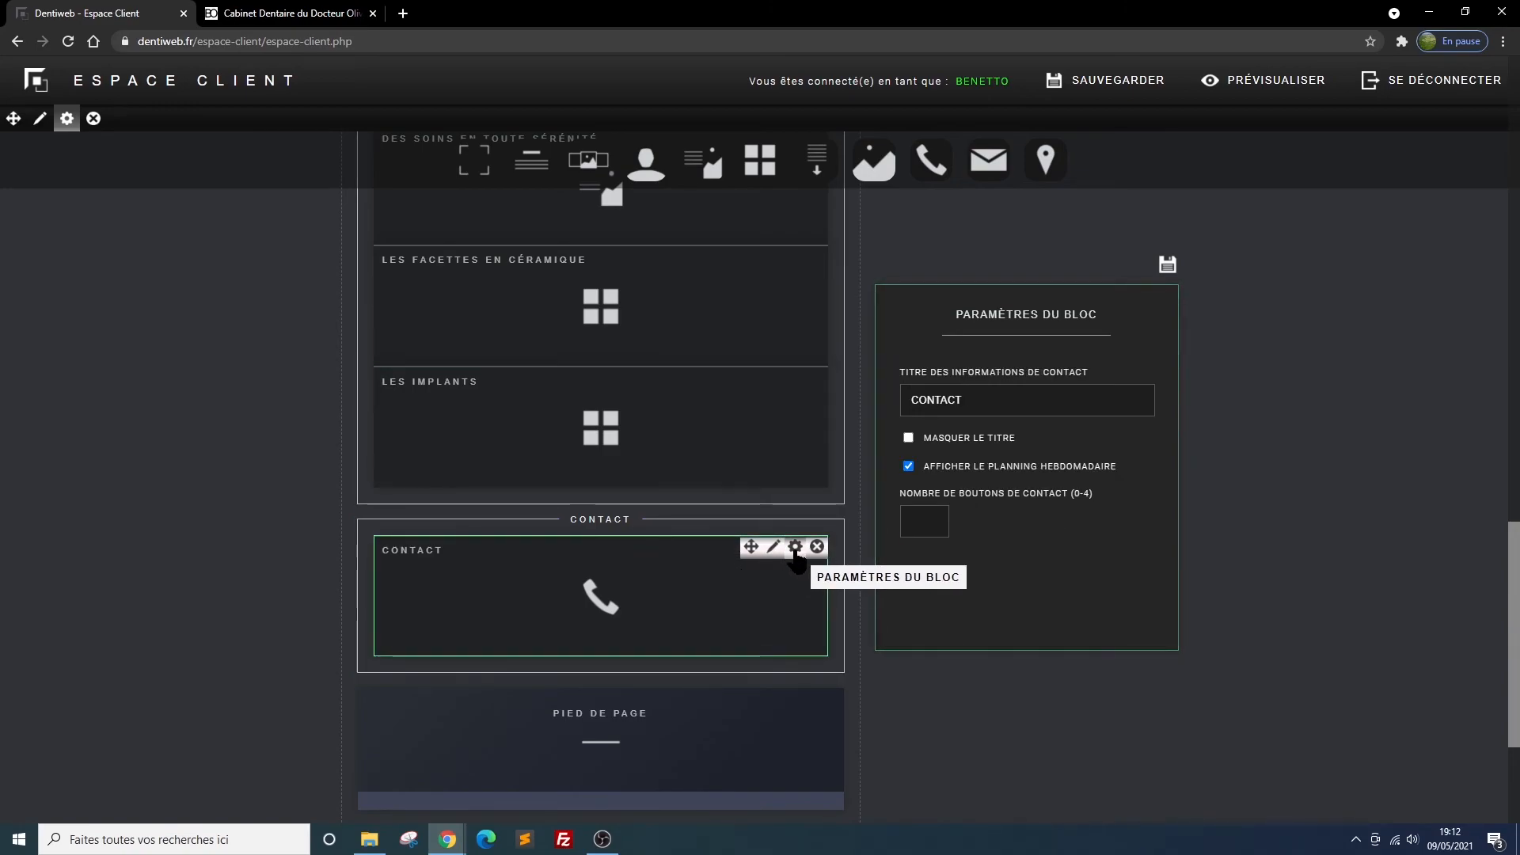
left_click(908, 439)
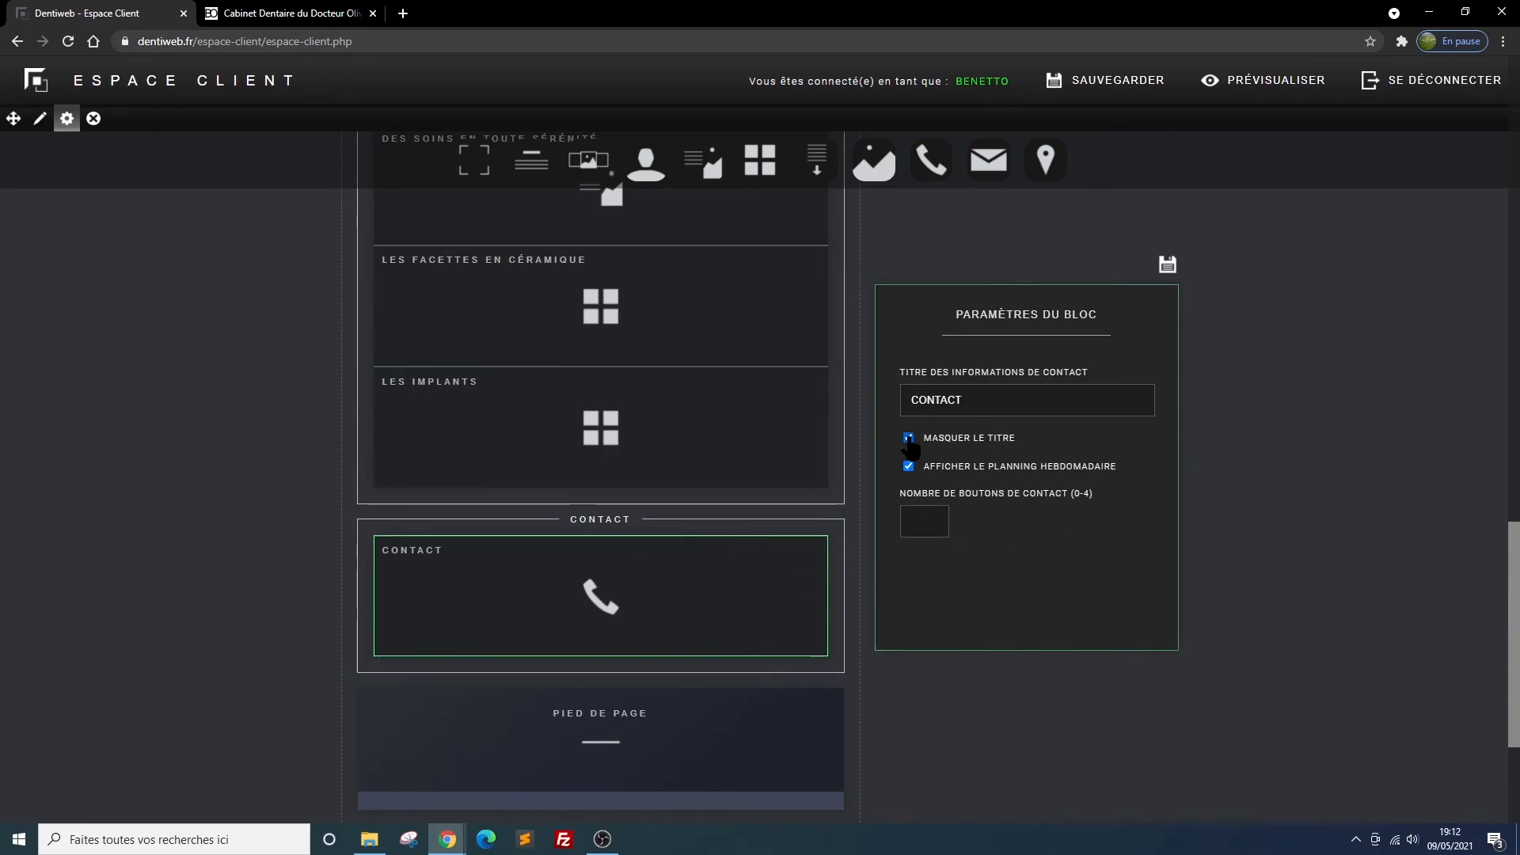
left_click(1167, 263)
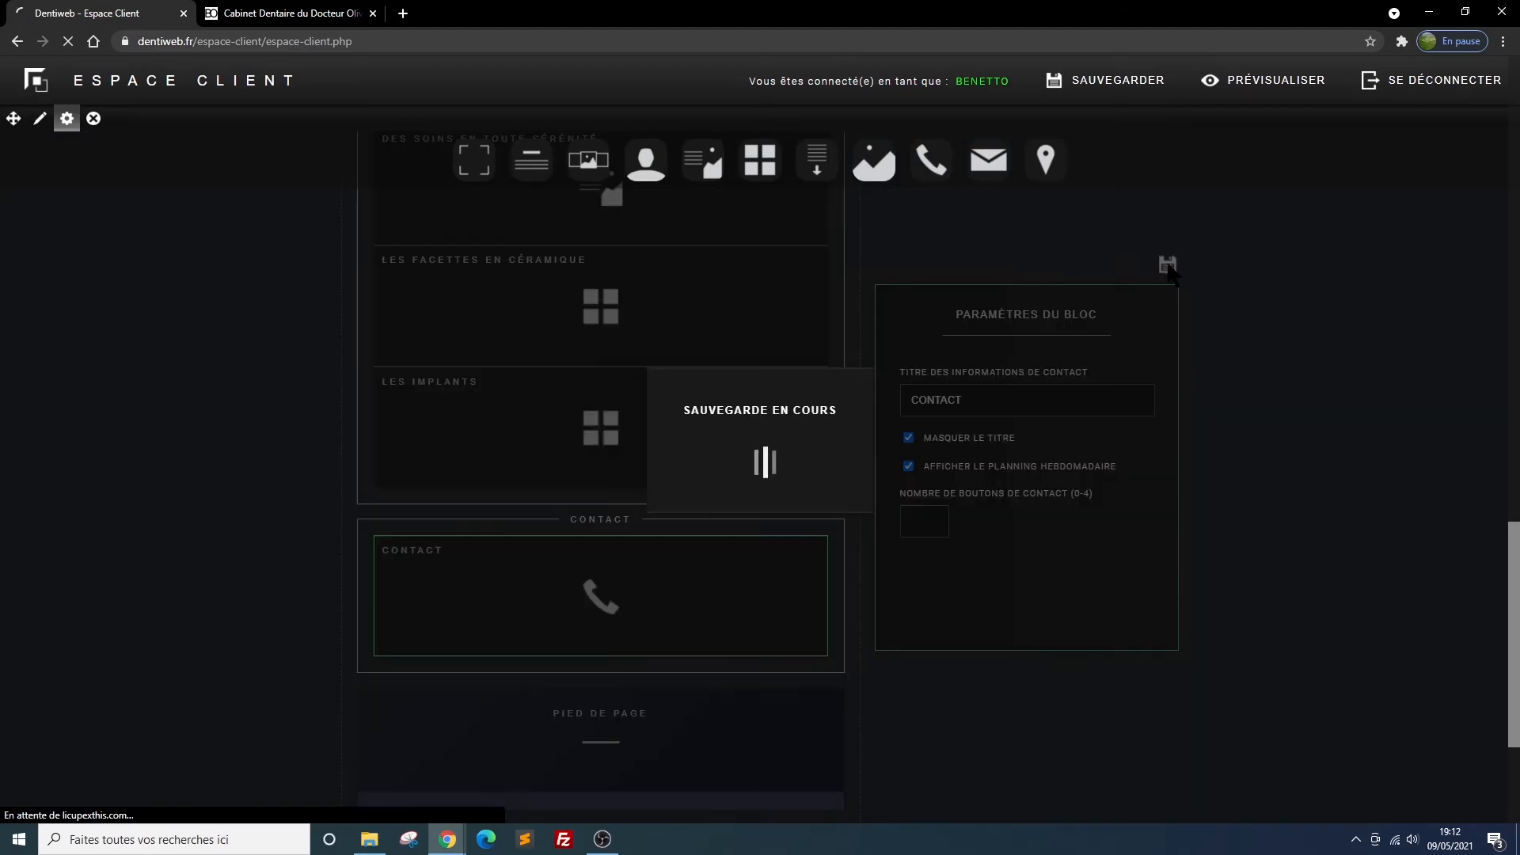
Reload the website preview and check the heading of the Contact section
left_click(269, 13)
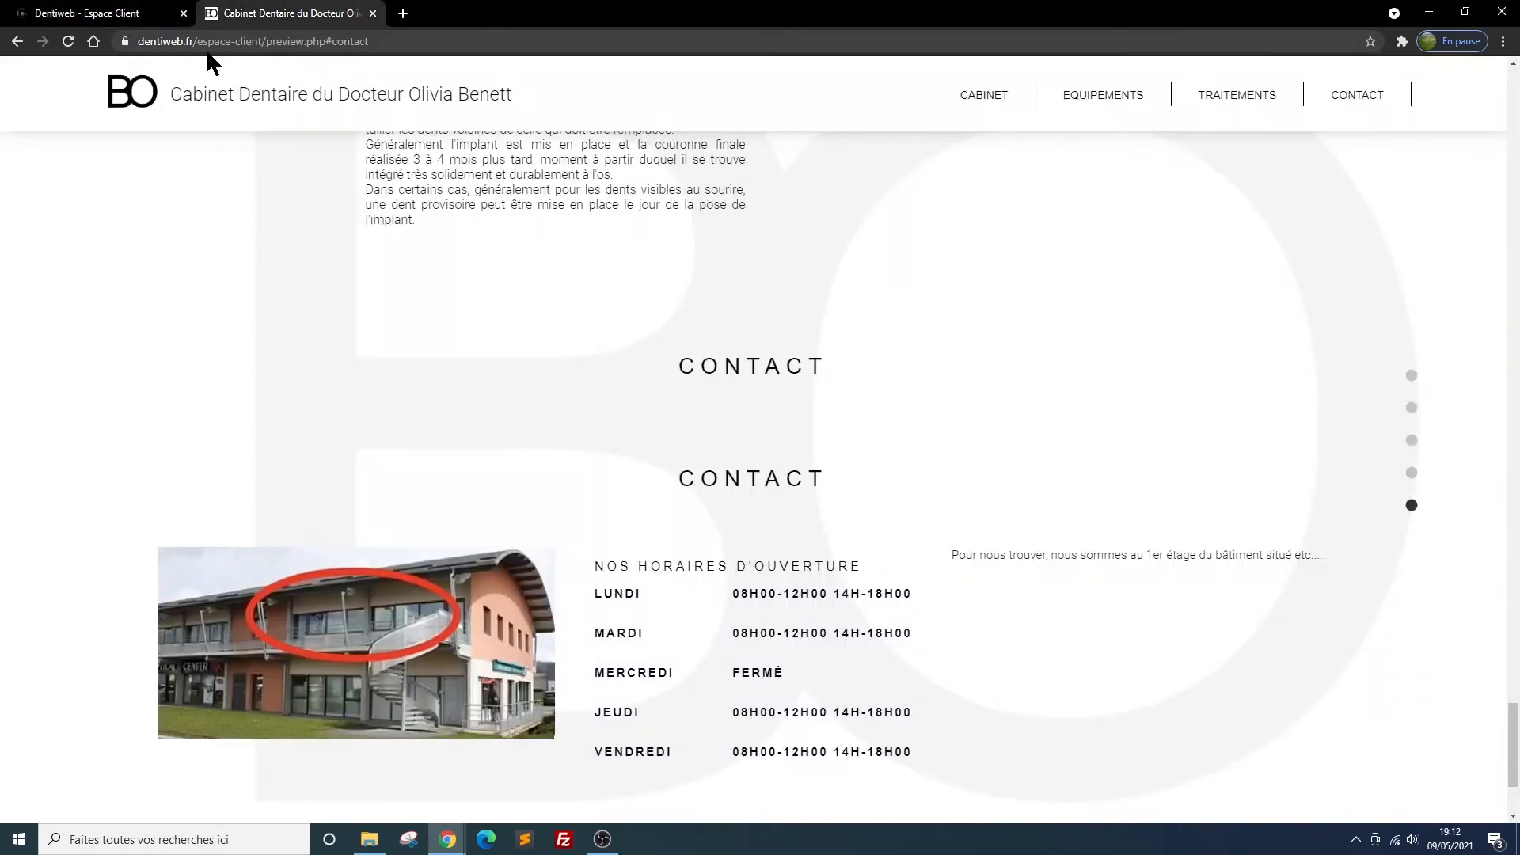
left_click(70, 43)
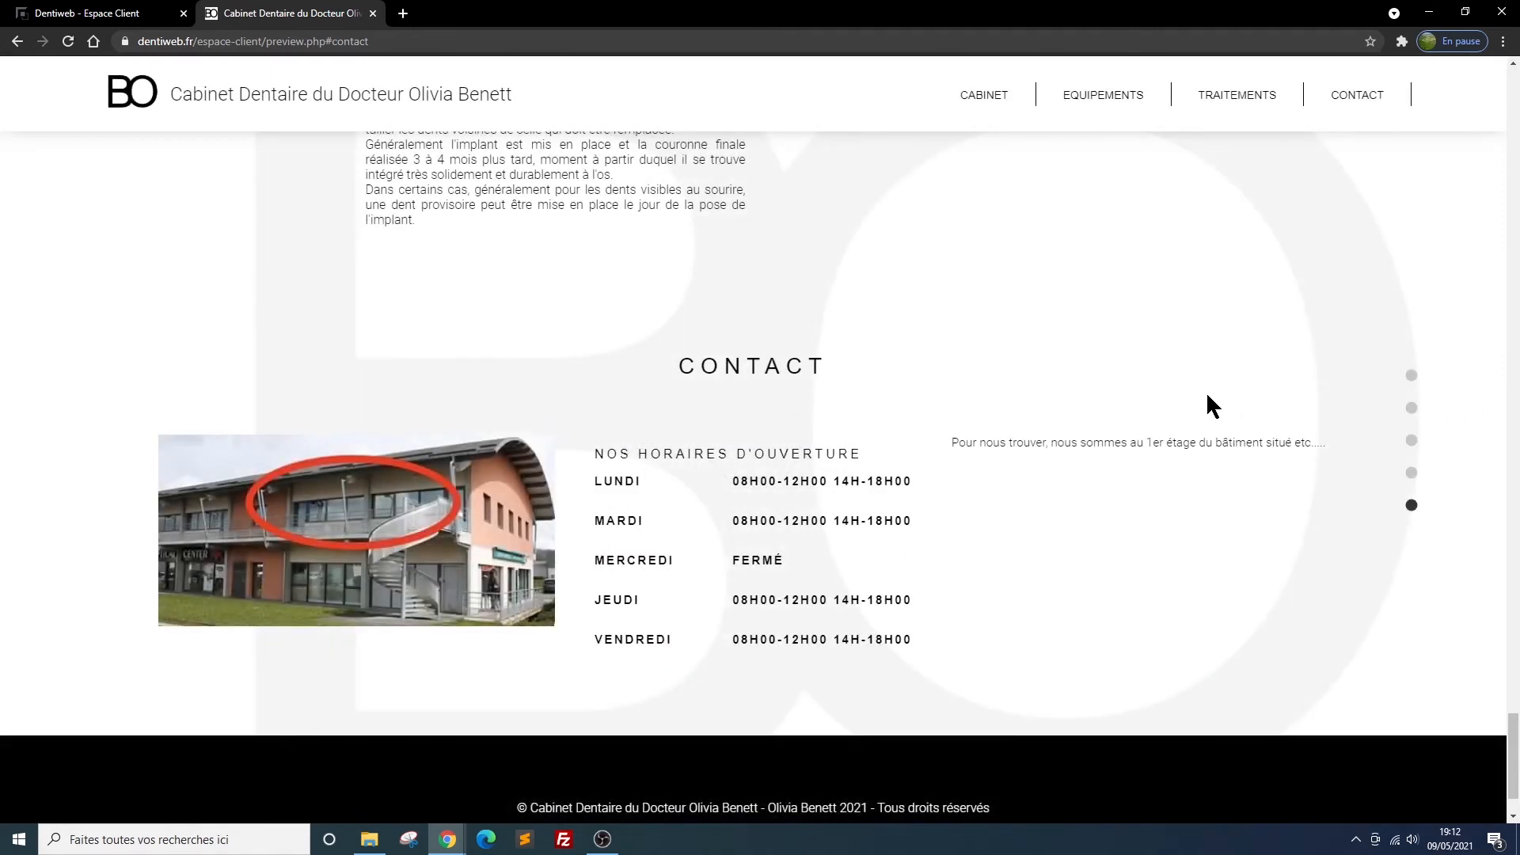
scroll(1136, 394, "down", 2)
scroll(1136, 394, "up", 2)
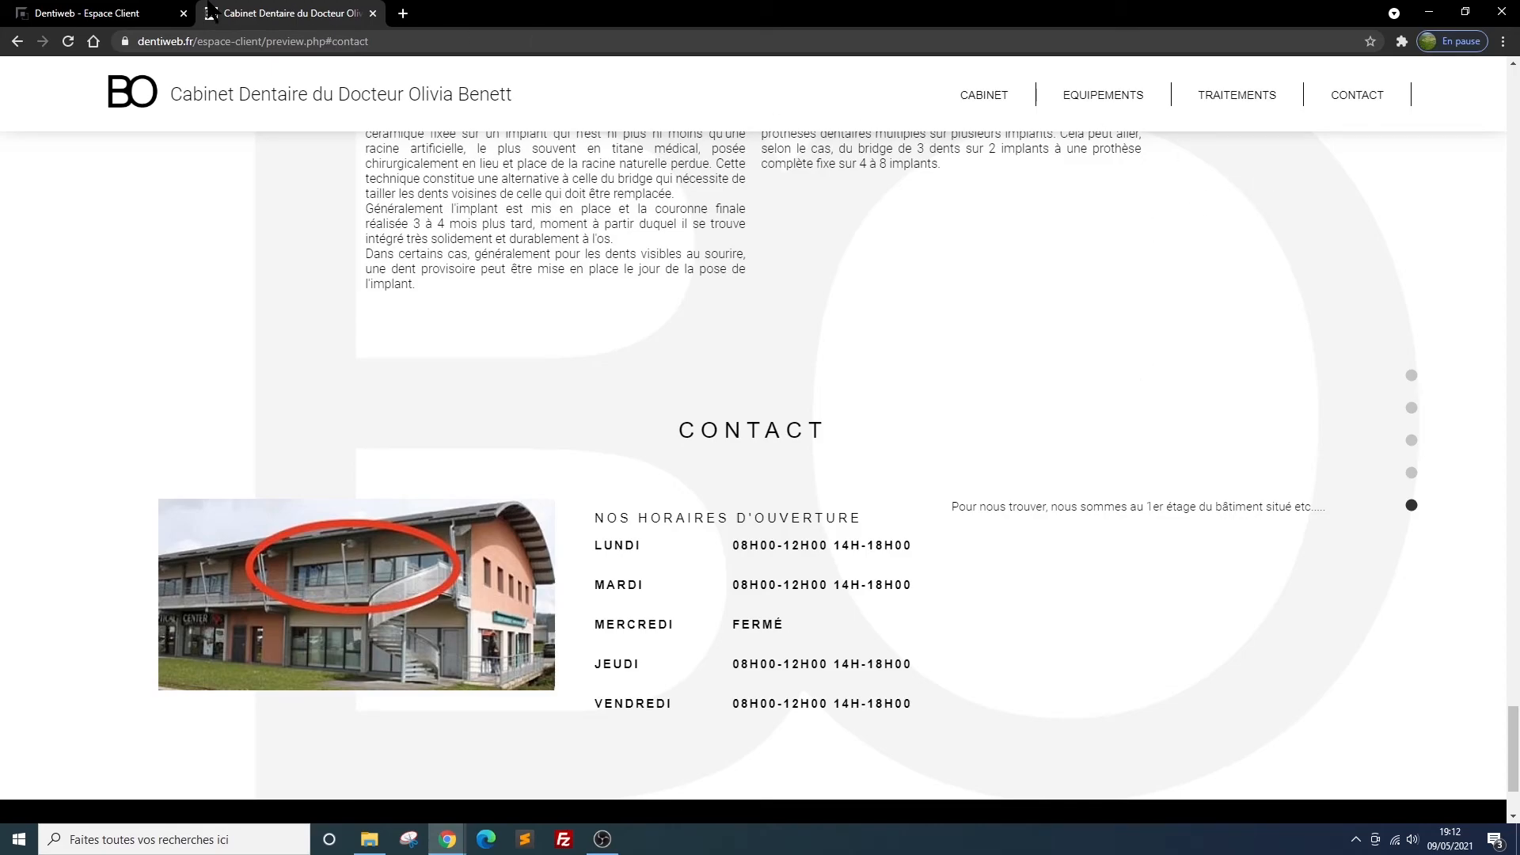
Return to the client area and add a contact form block below the CONTACT block in the Contact section
left_click(133, 14)
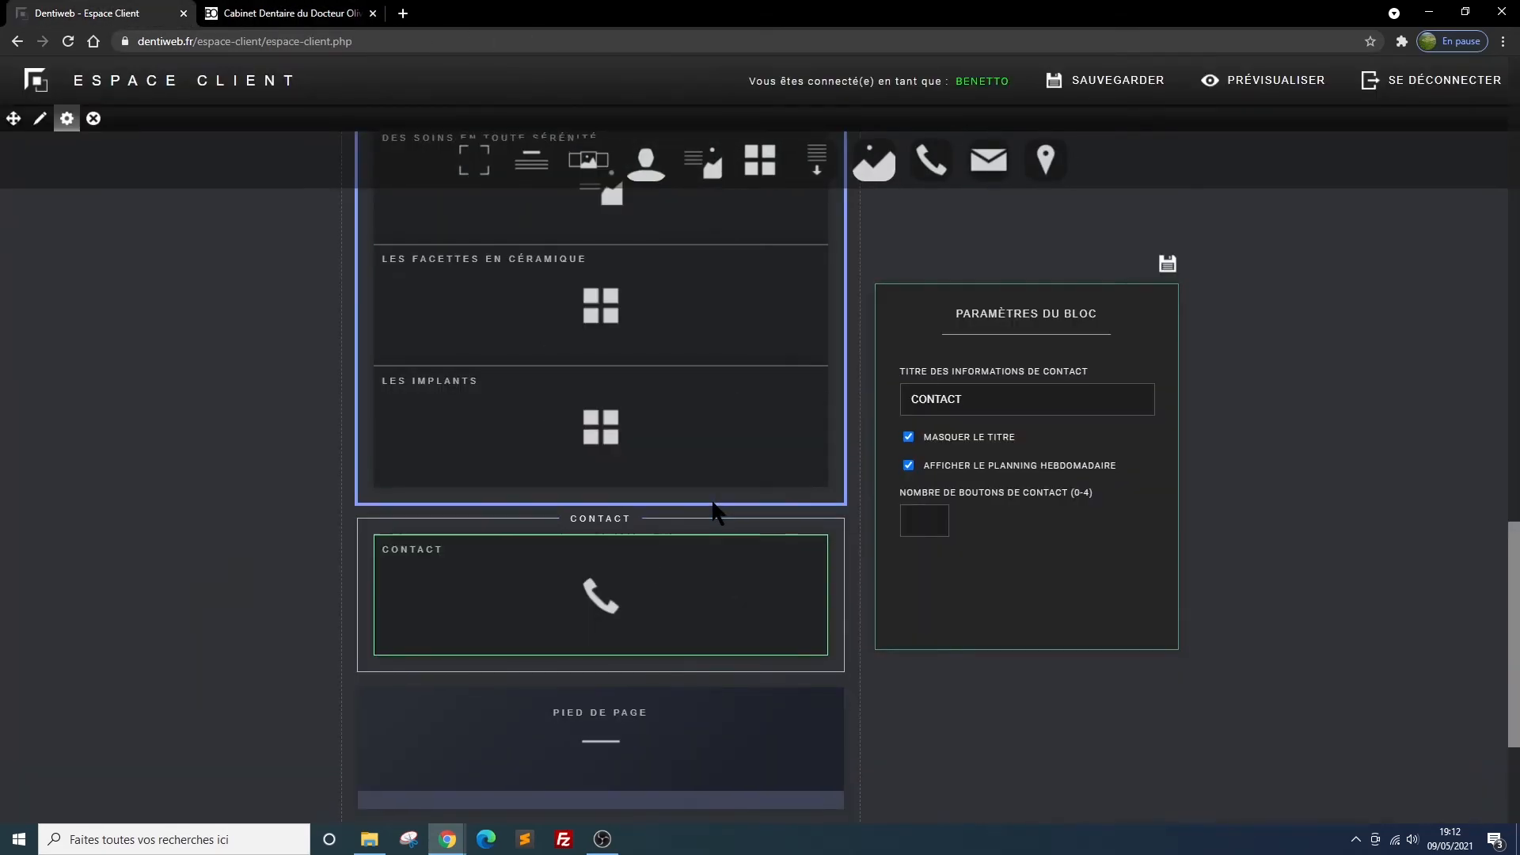
scroll(713, 510, "down", 1)
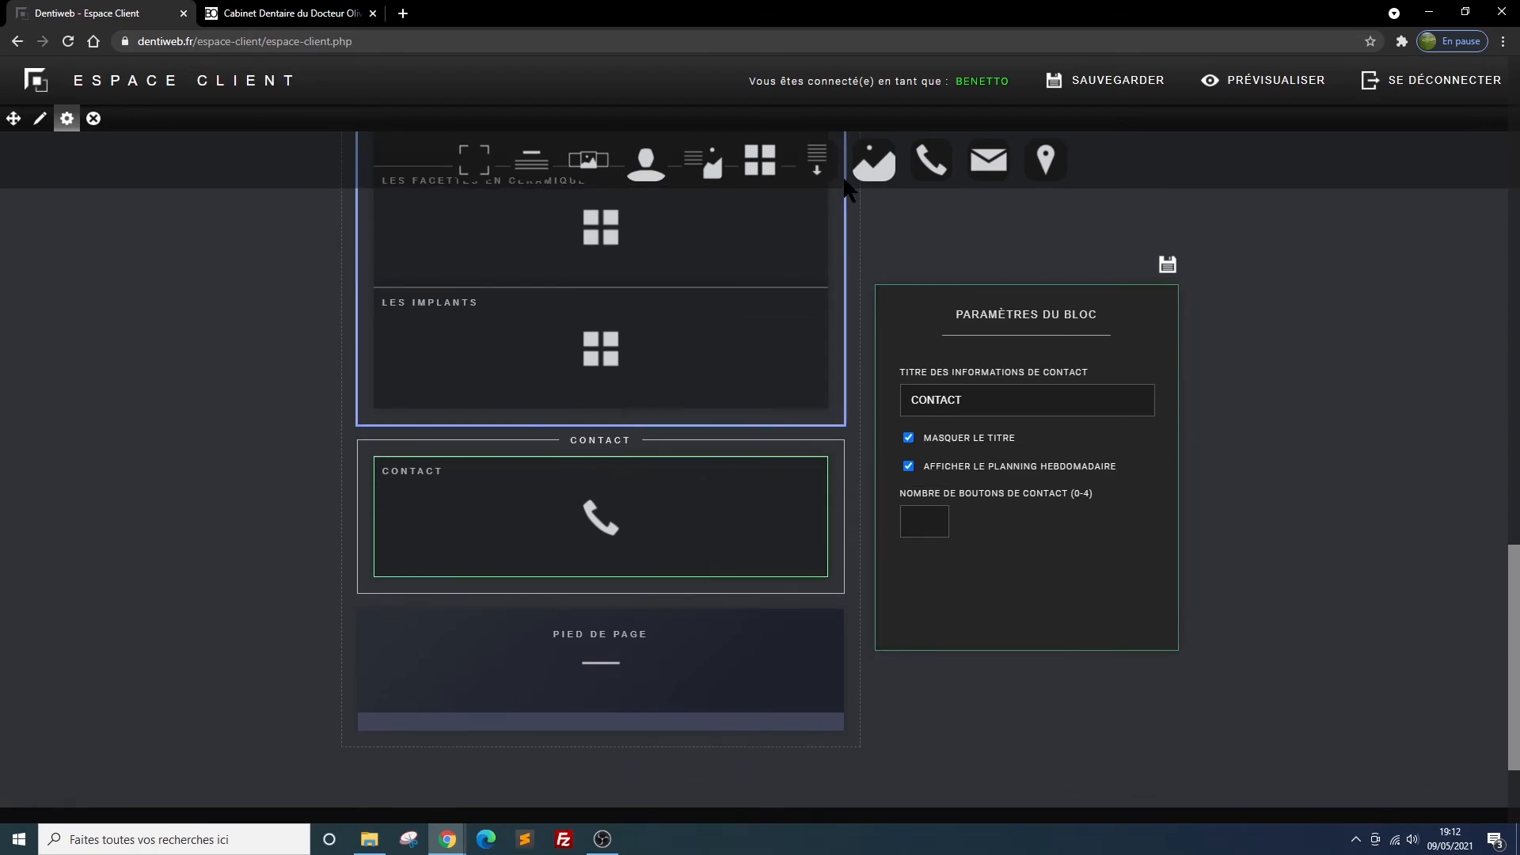
mouse_move(994, 160)
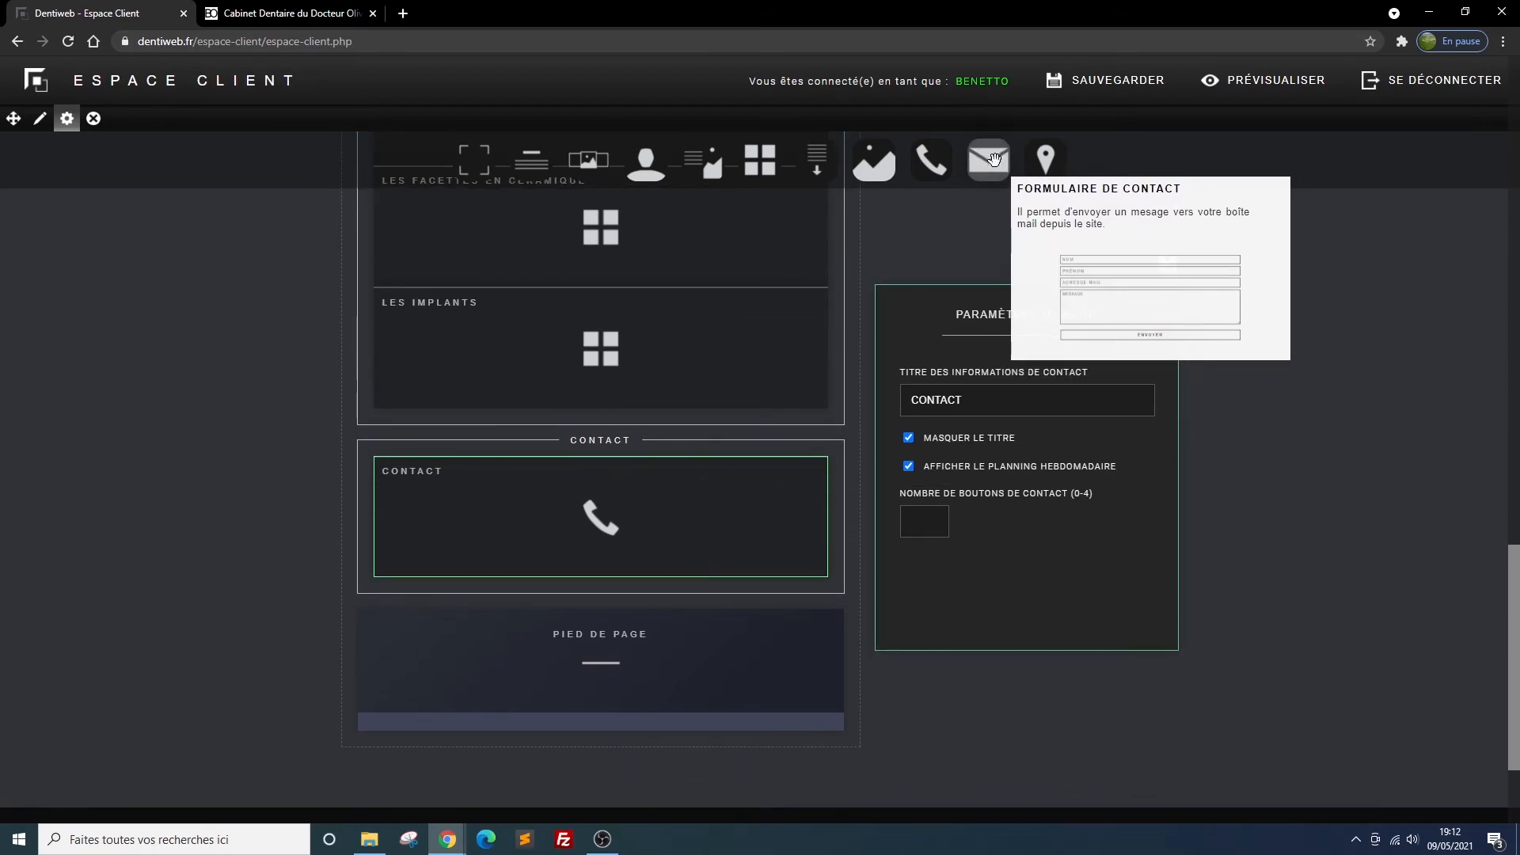
left_click_drag(993, 160, 605, 640)
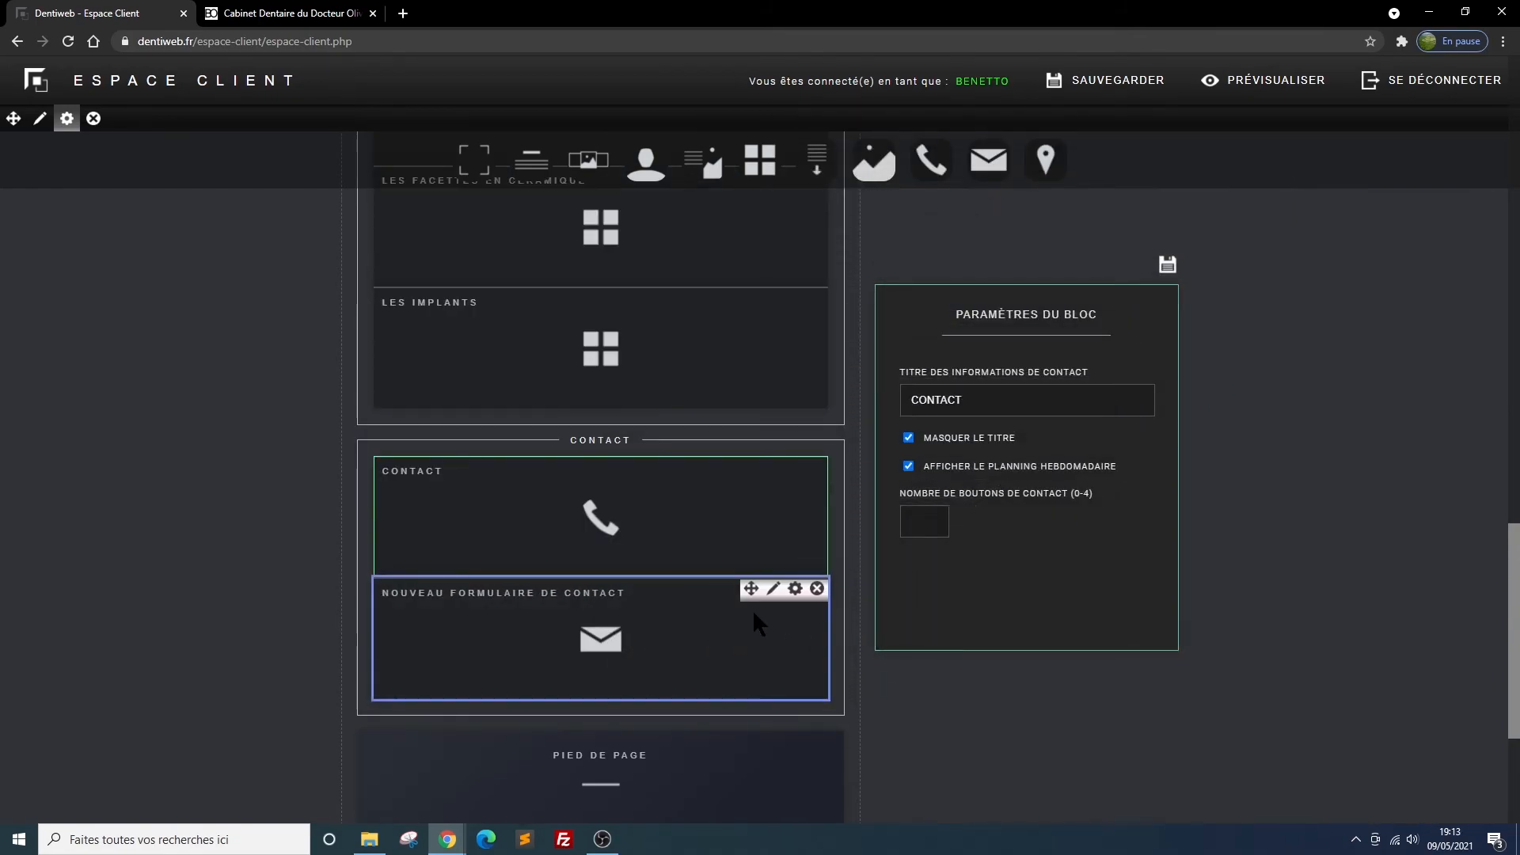
Title the new contact form block "votre message:" in its block settings and save them
left_click(795, 593)
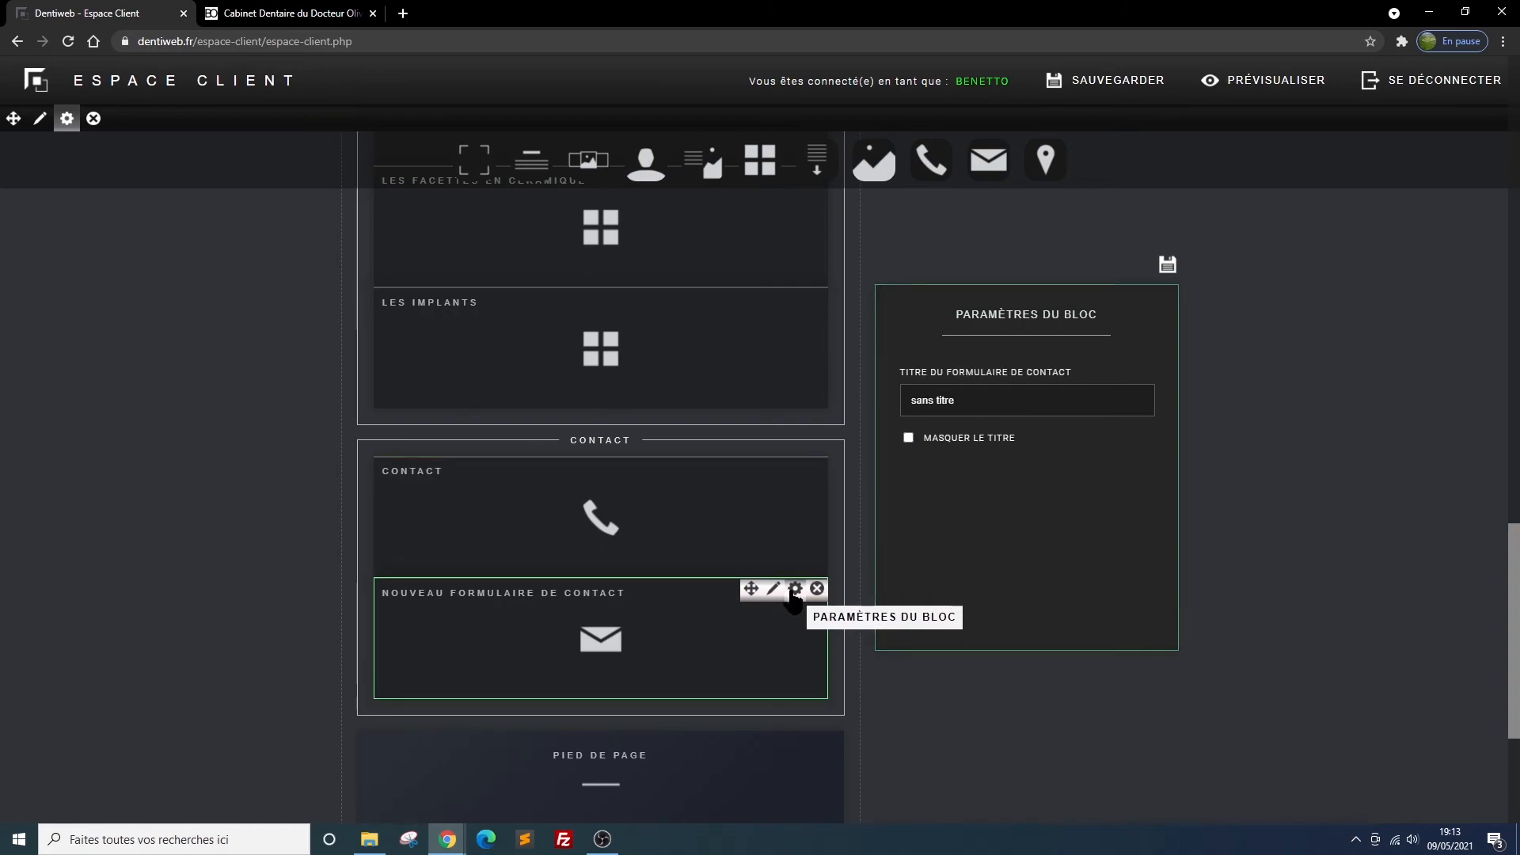
left_click(974, 400)
left_click_drag(974, 400, 907, 400)
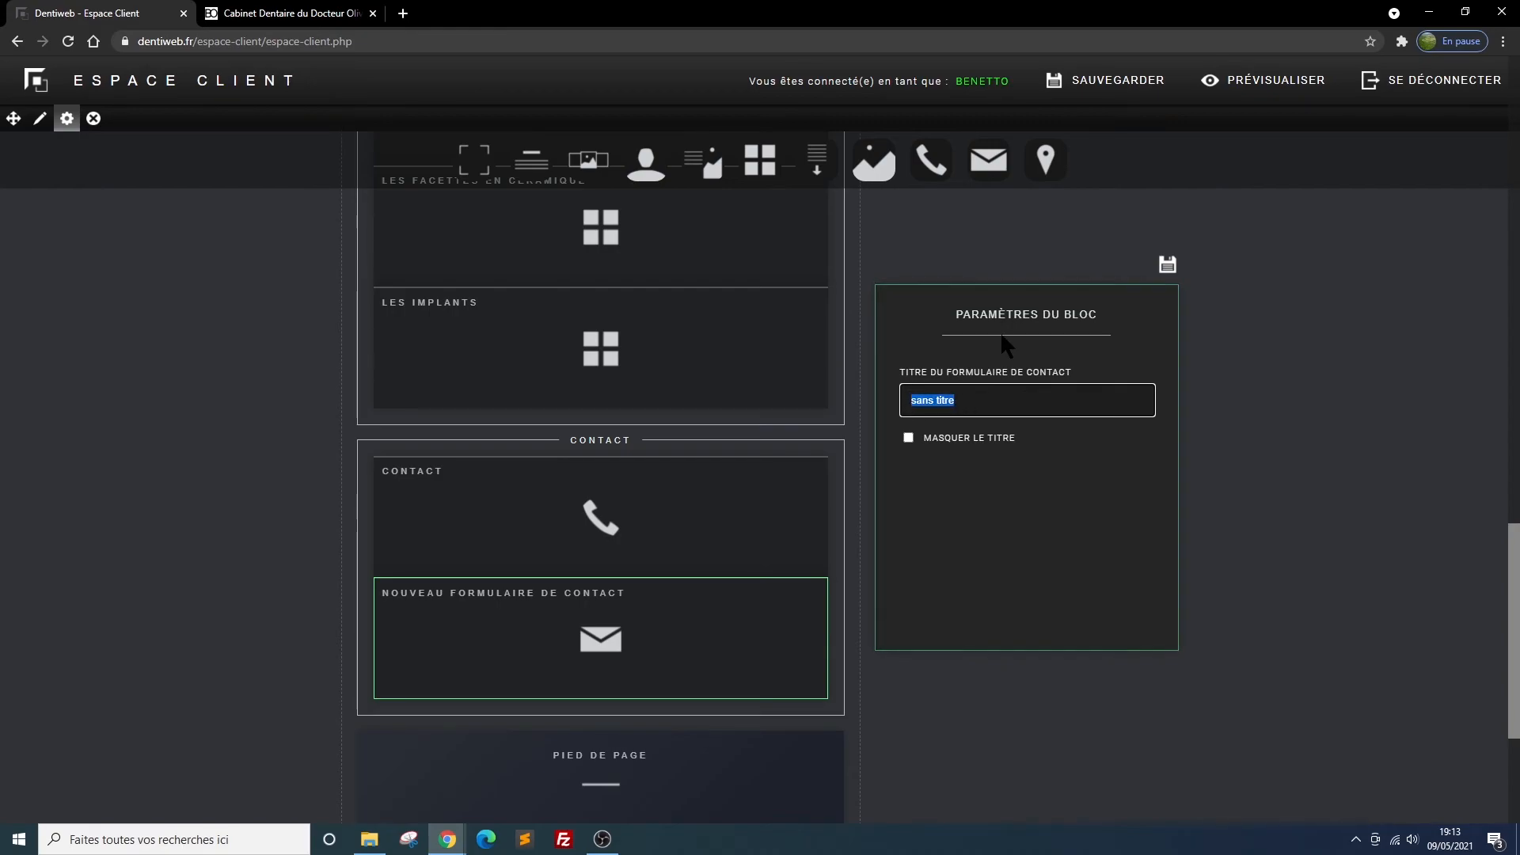
type("votre message")
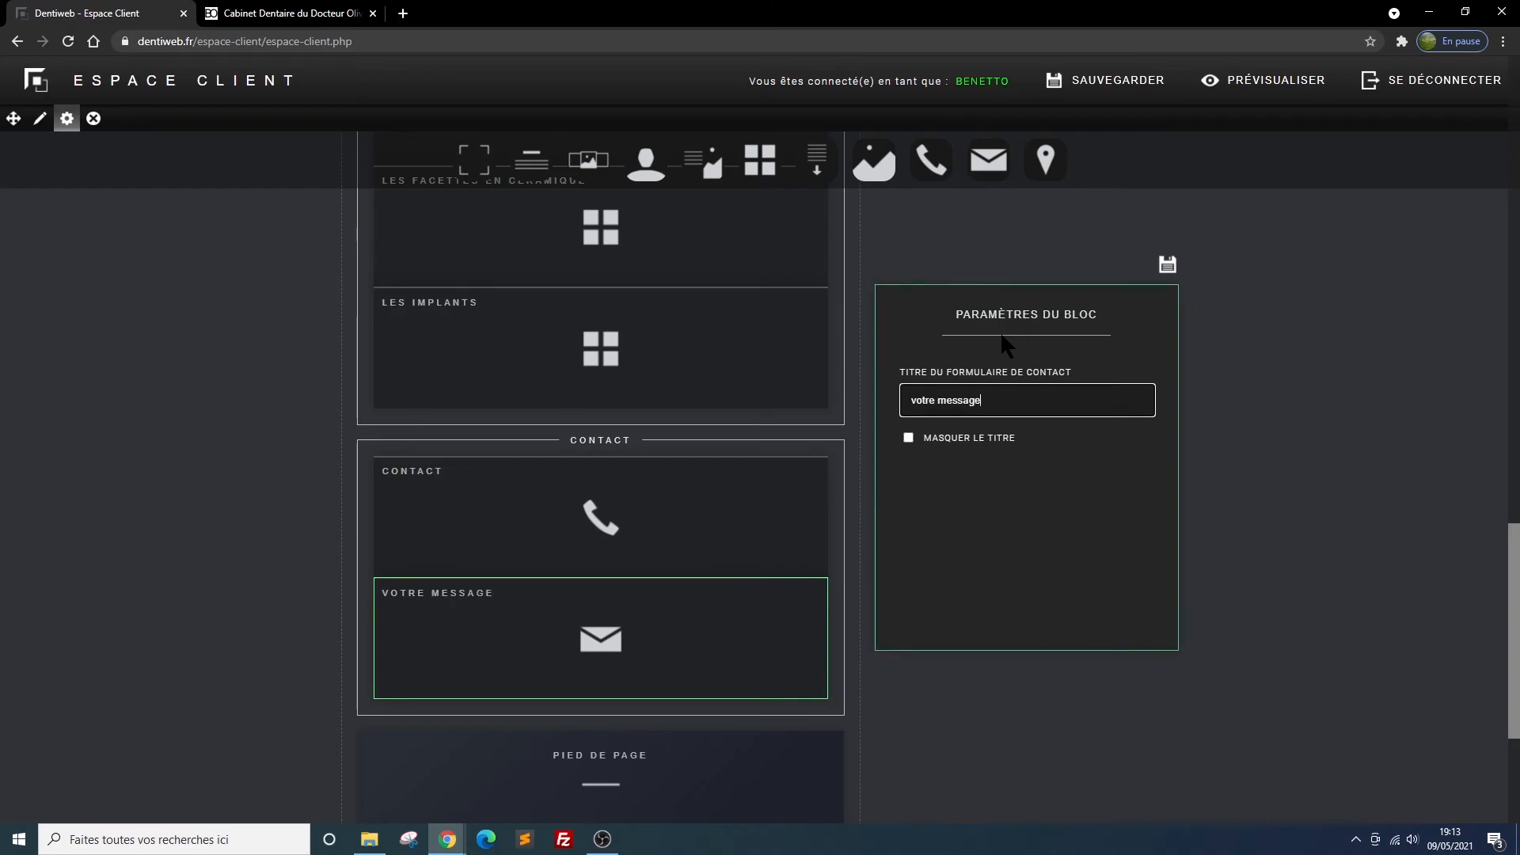
type(":")
left_click(1167, 264)
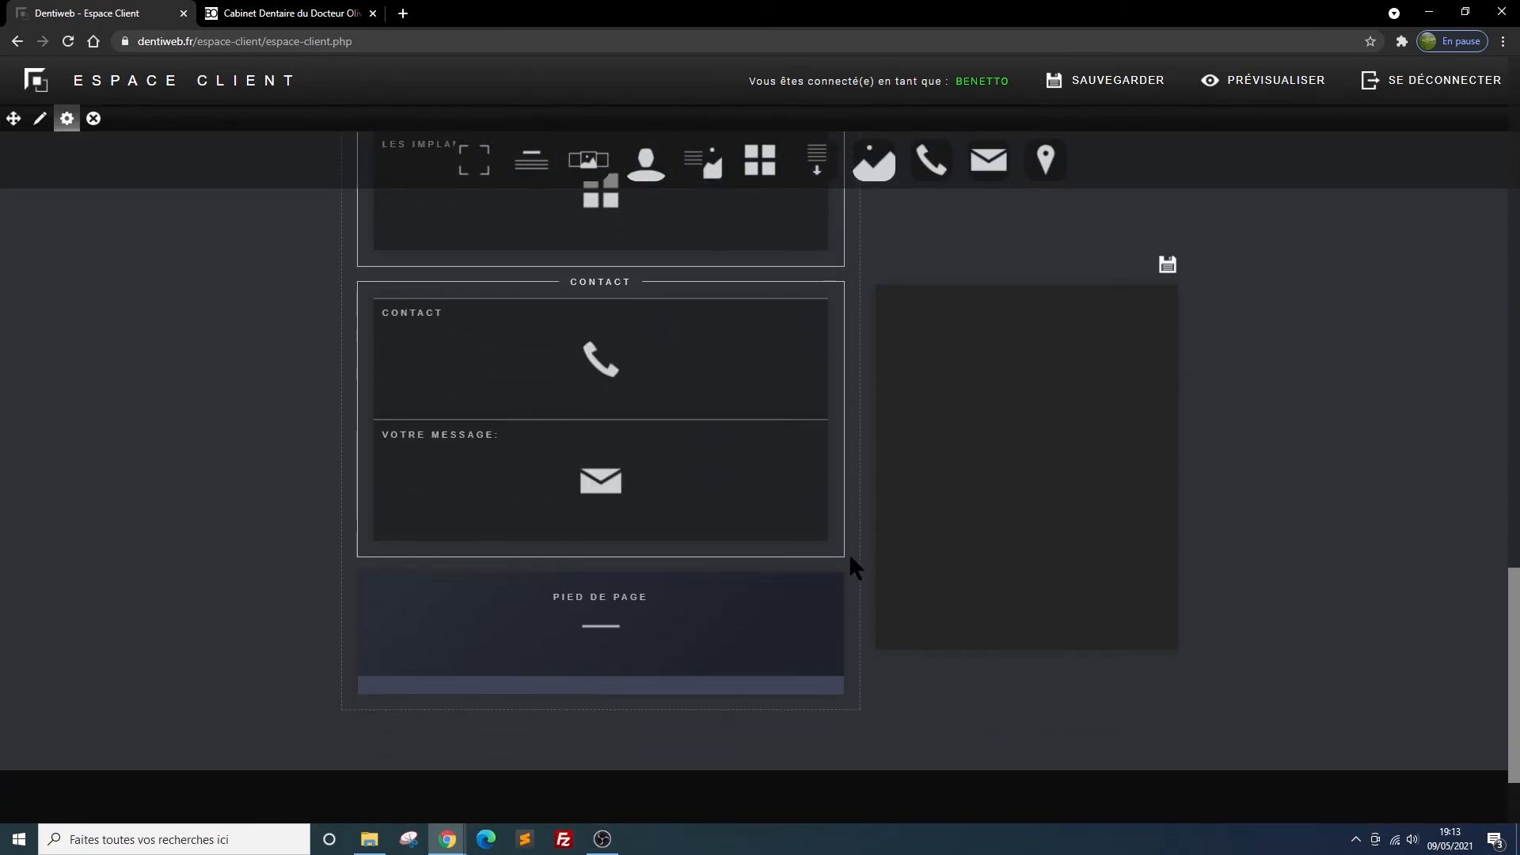
Enter the practice's e-mail as the destination address of the VOTRE MESSAGE form block and save it
mouse_move(730, 440)
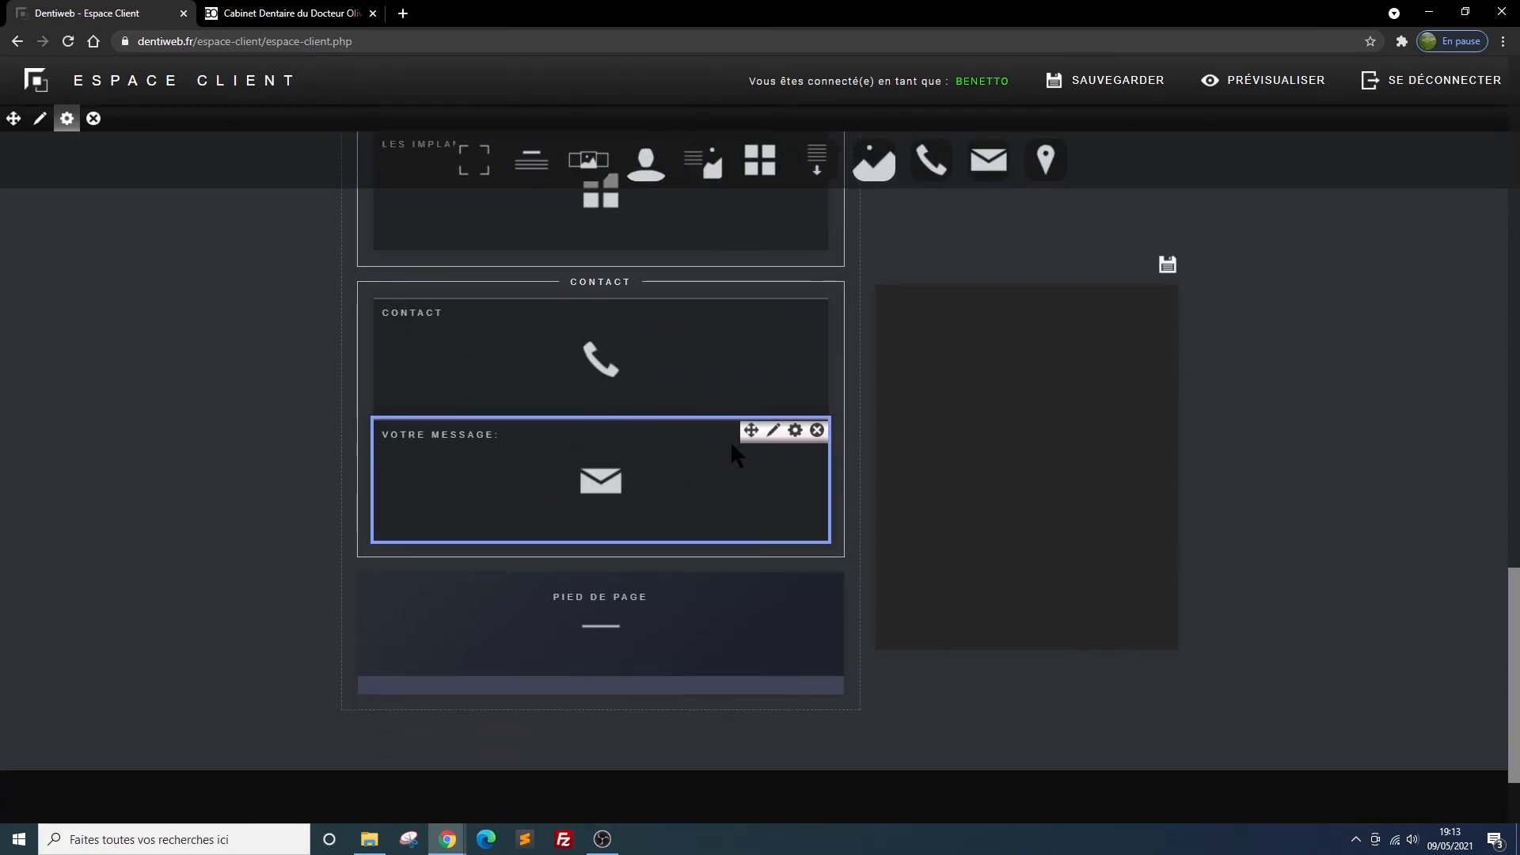
left_click(775, 434)
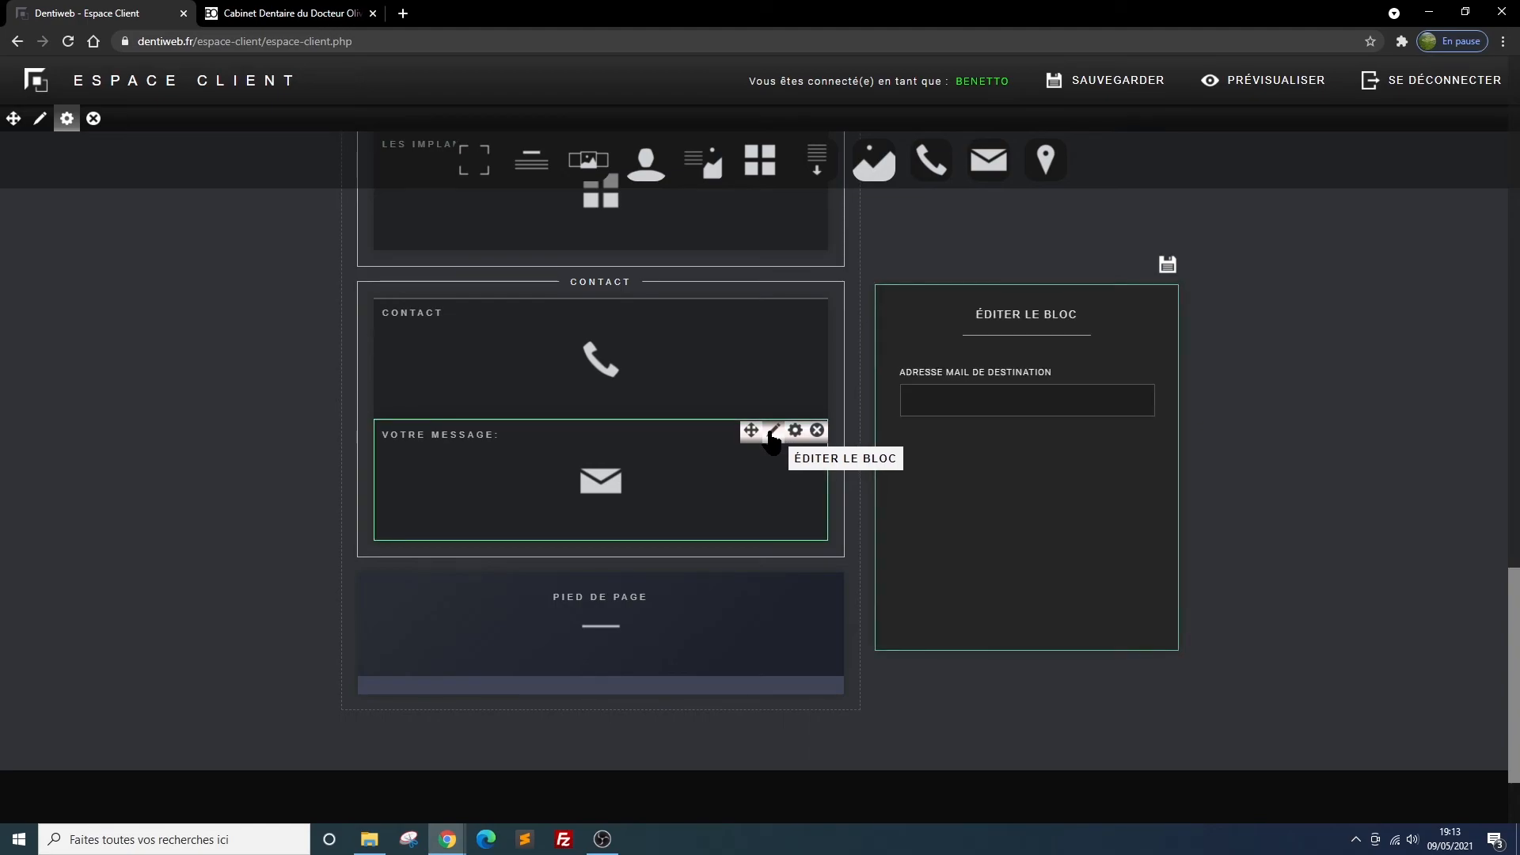
left_click(927, 398)
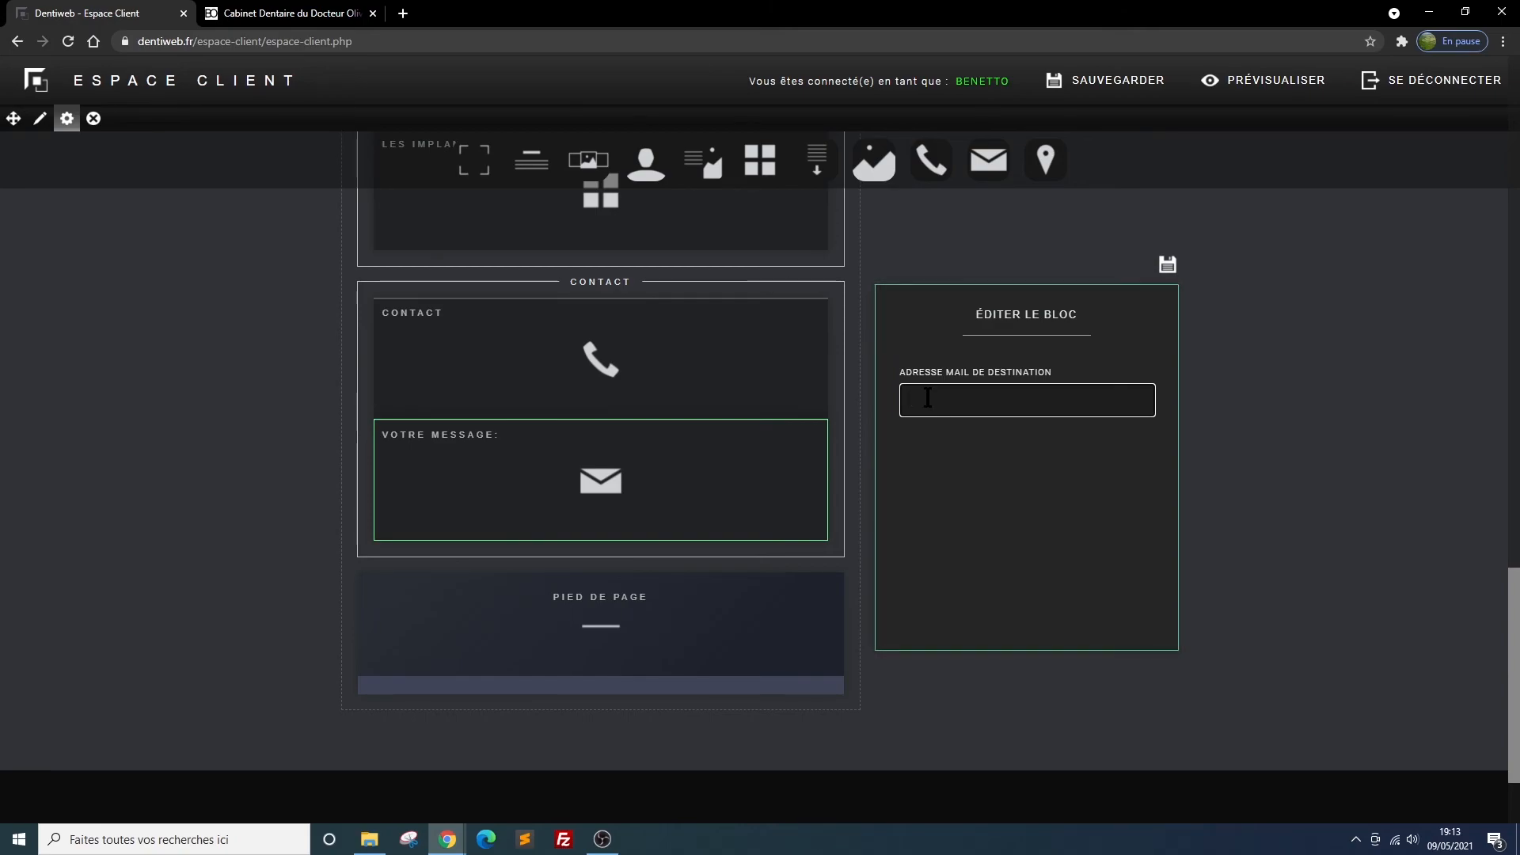
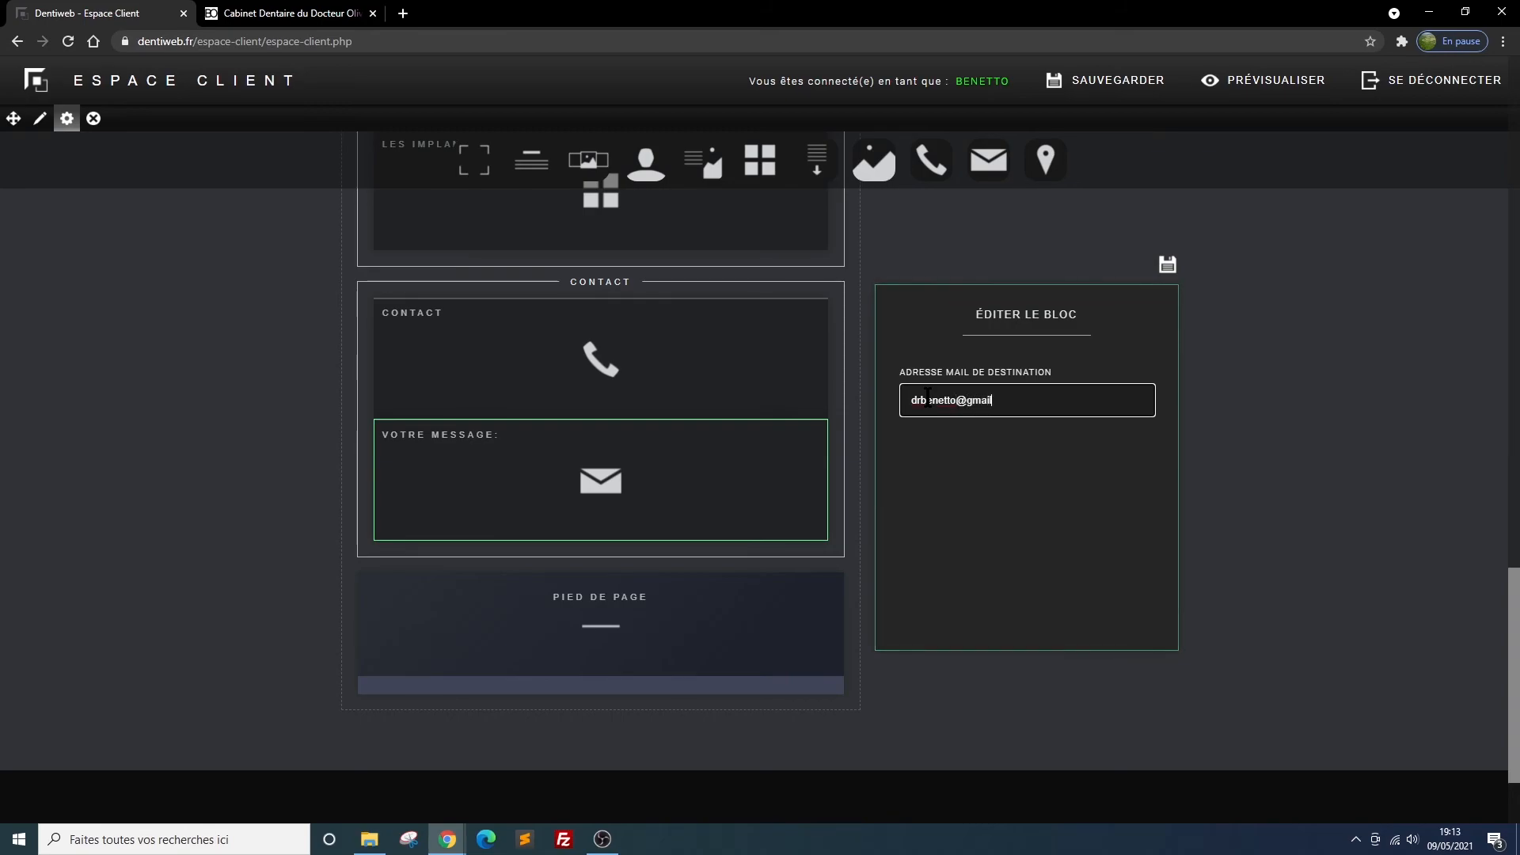
left_click(1167, 266)
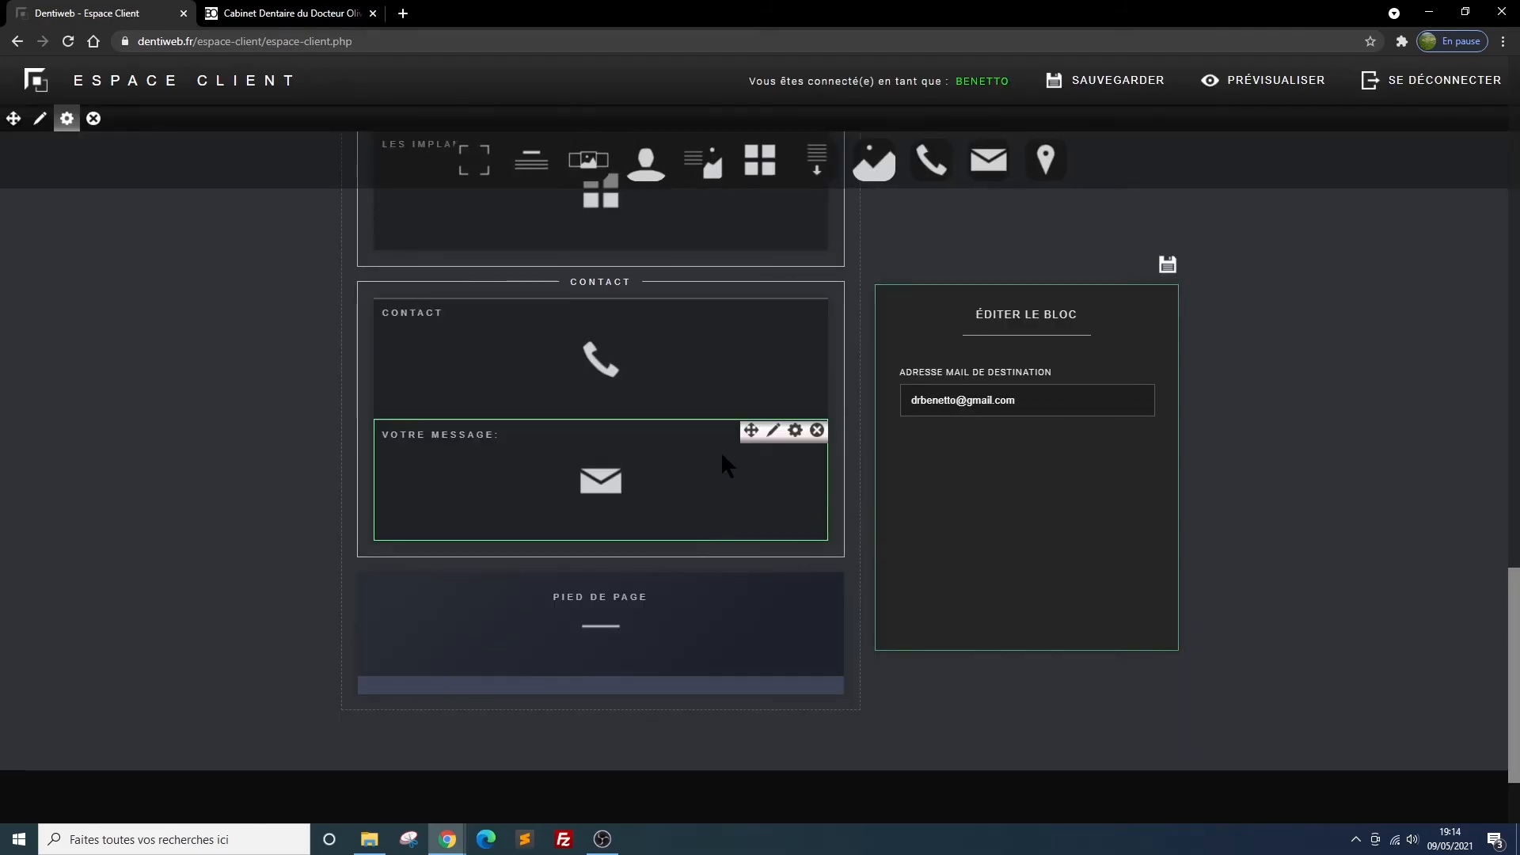
Reload the website preview and examine the contact form below the opening hours
left_click(263, 15)
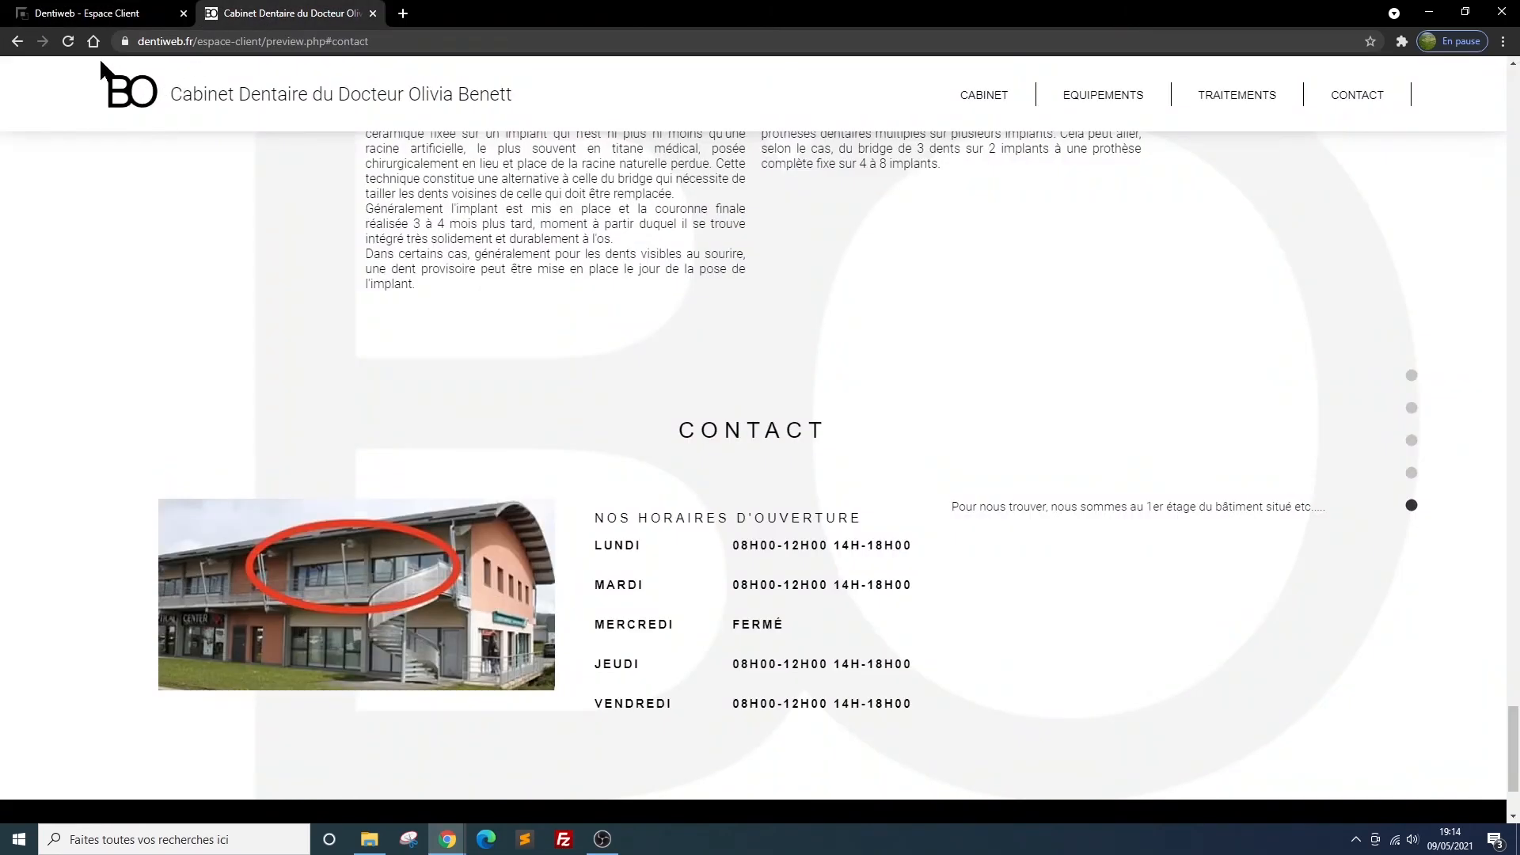
left_click(69, 41)
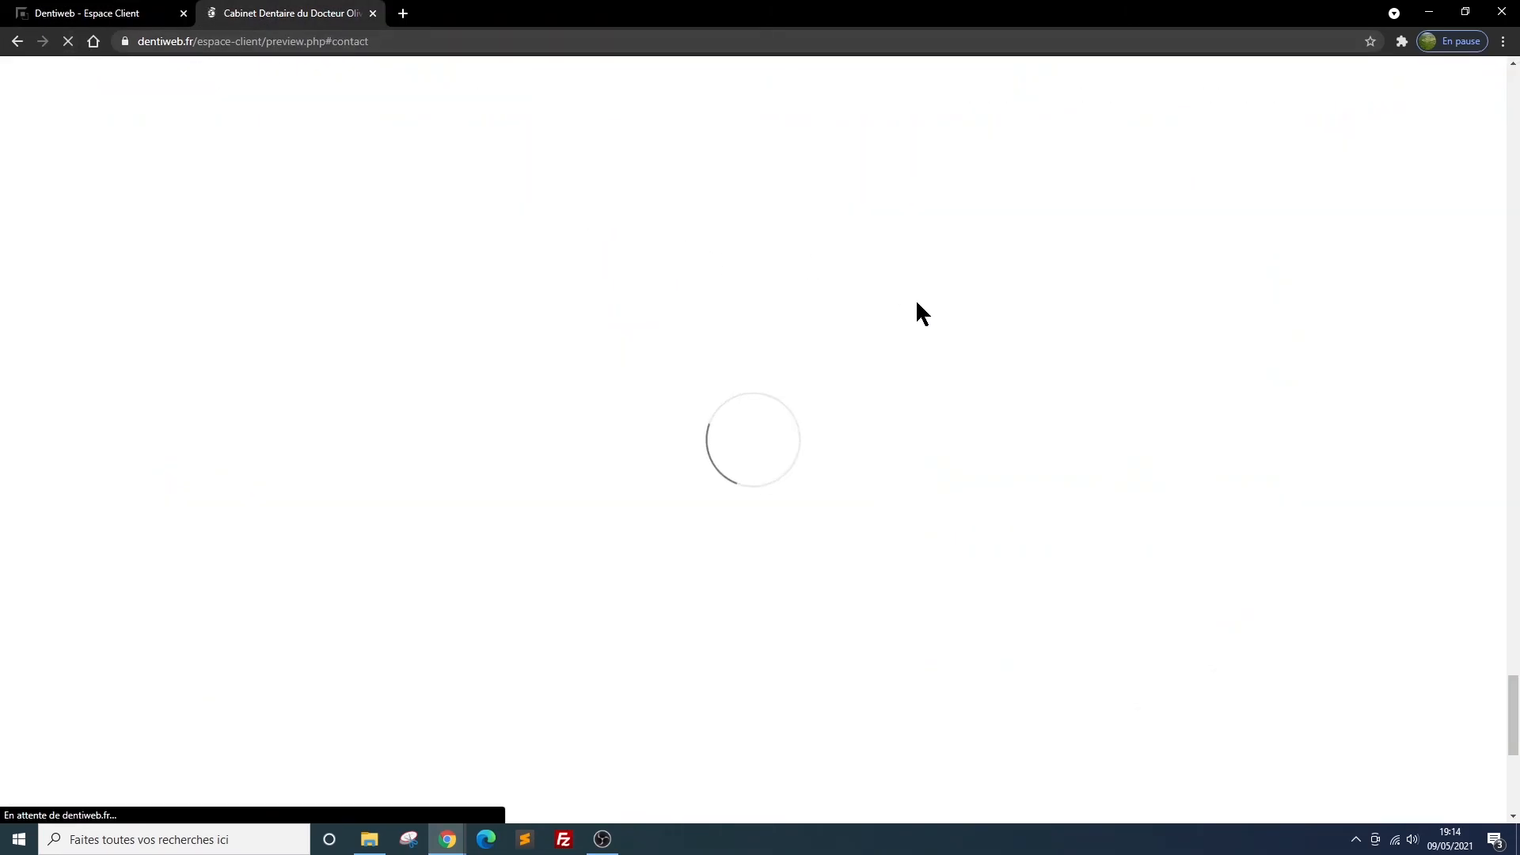
scroll(957, 328, "down", 7)
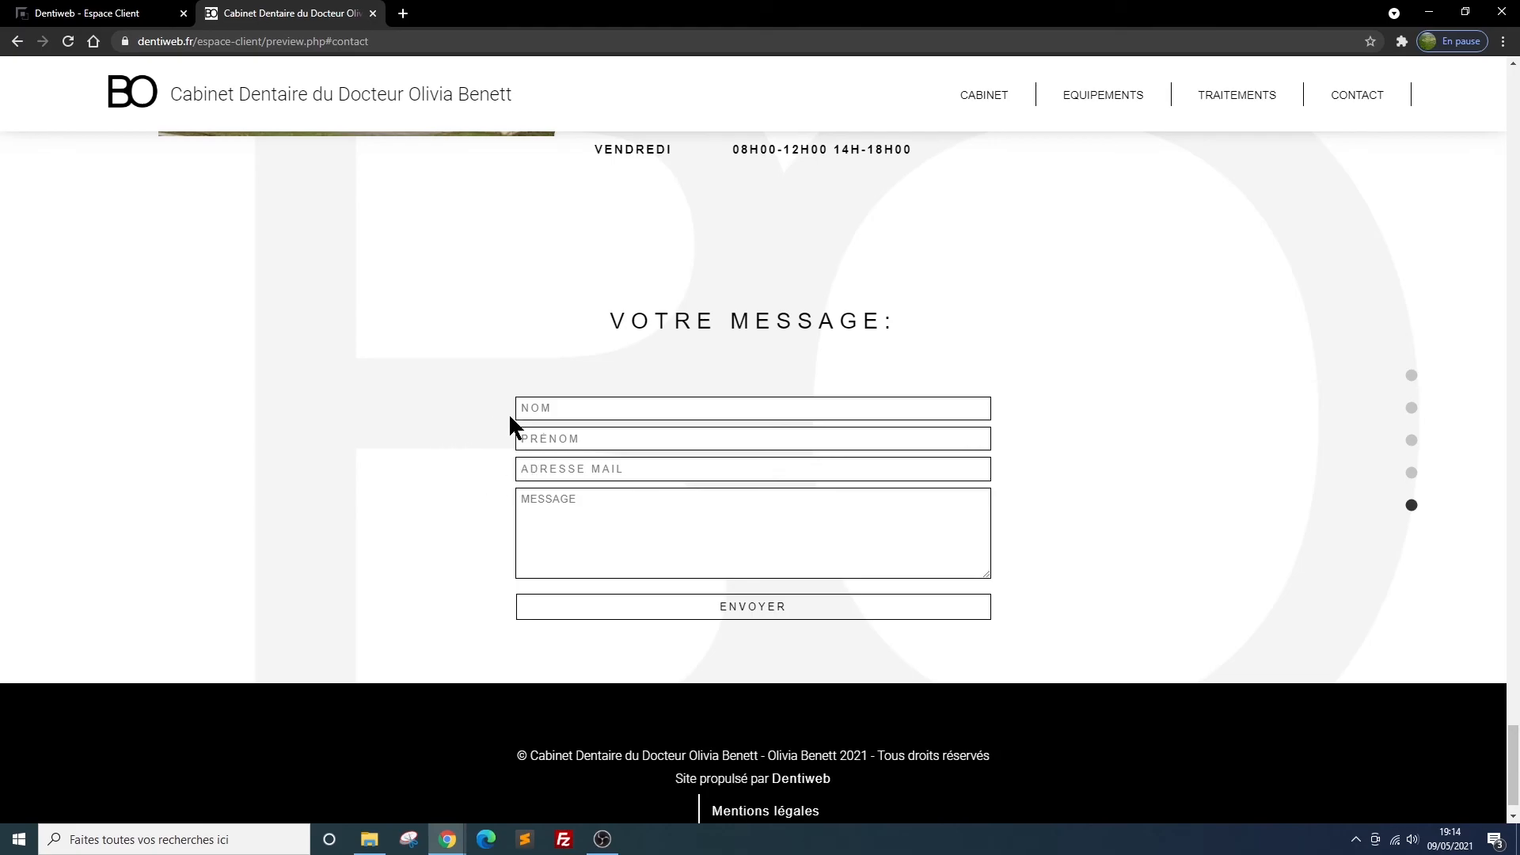
Return to the client area and add an access map block below the VOTRE MESSAGE block in the Contact section
left_click(92, 17)
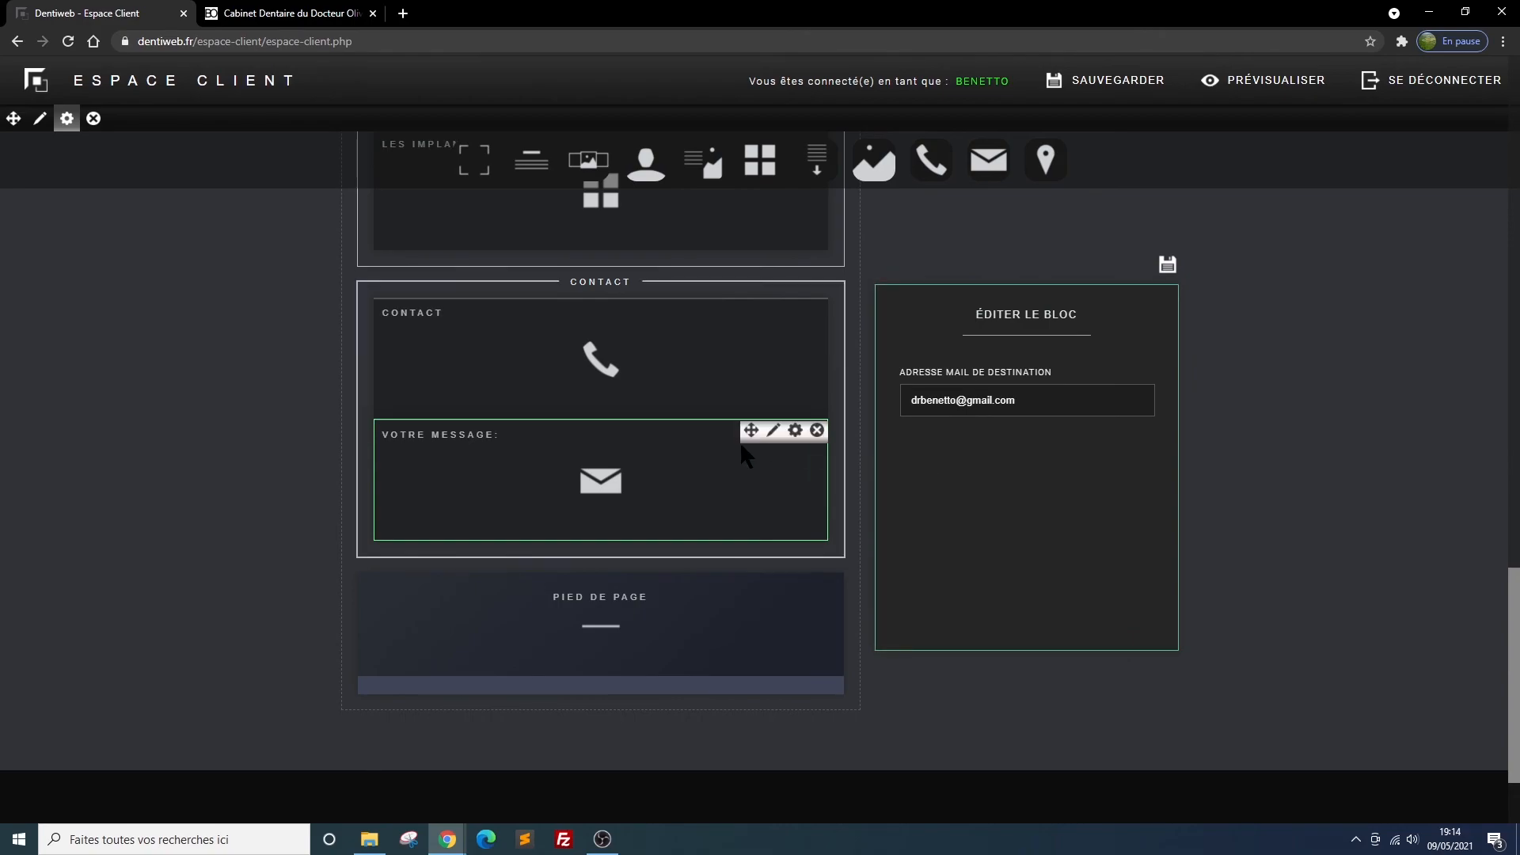
mouse_move(1046, 158)
left_click_drag(1046, 158, 603, 603)
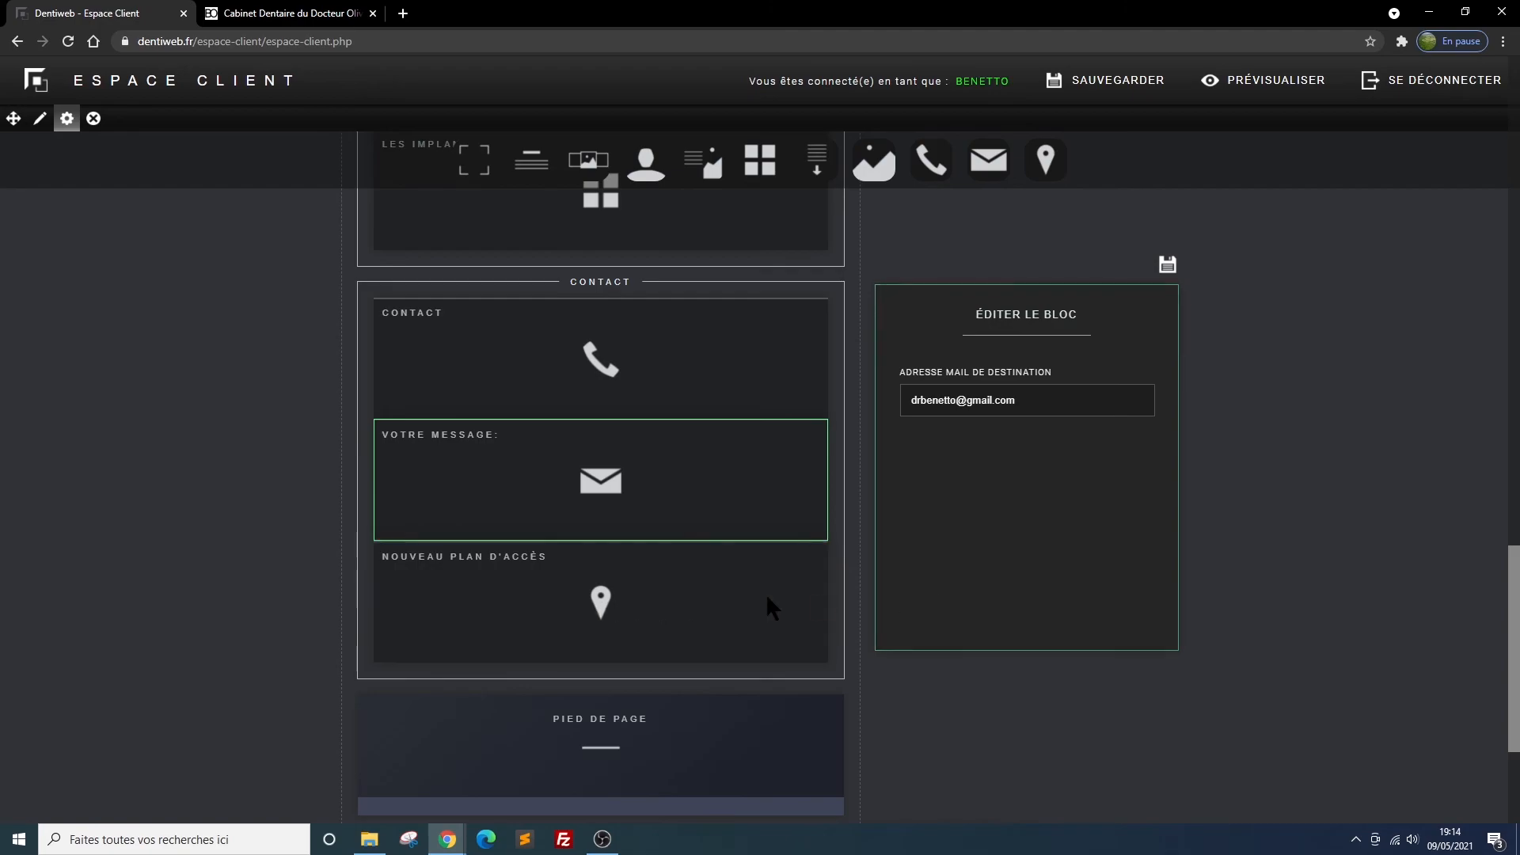
Title the new map block "plan d'accès interactif", make it full width, and save its settings
left_click(794, 552)
left_click_drag(980, 400, 858, 393)
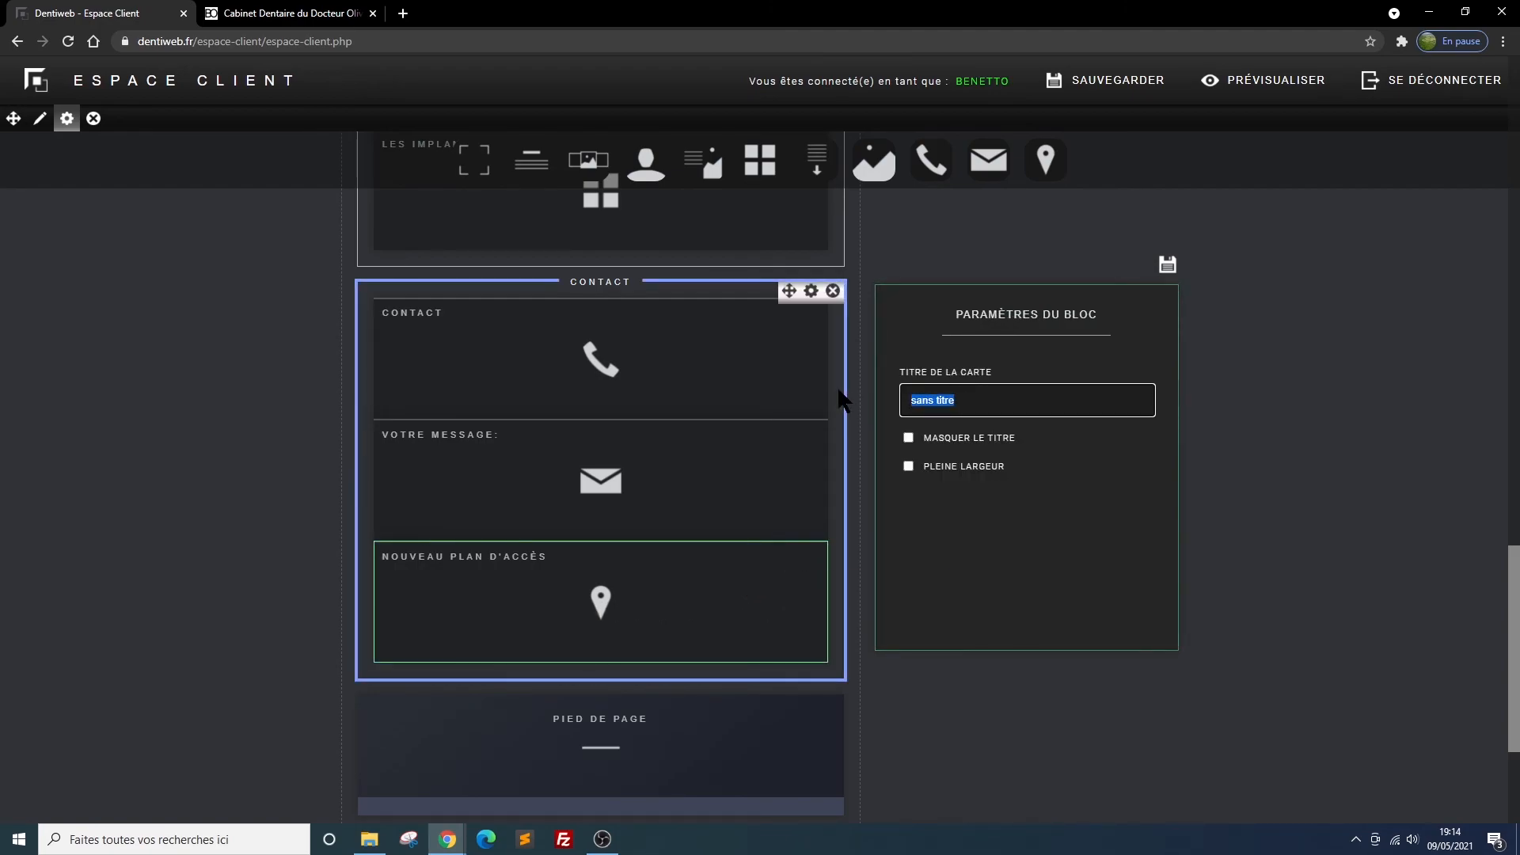
type("plan d'acc")
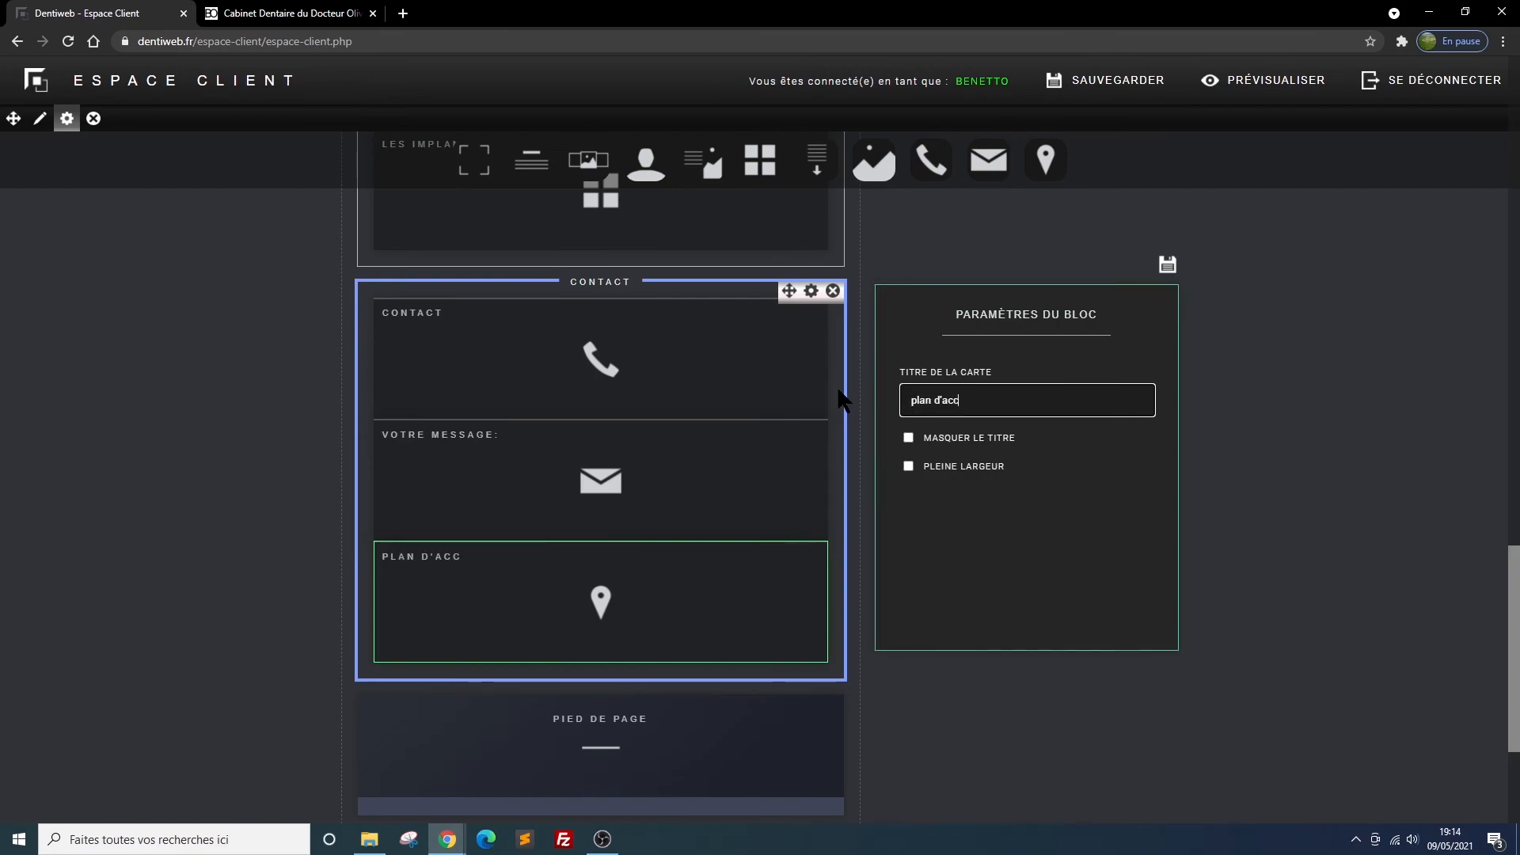
type("ès i")
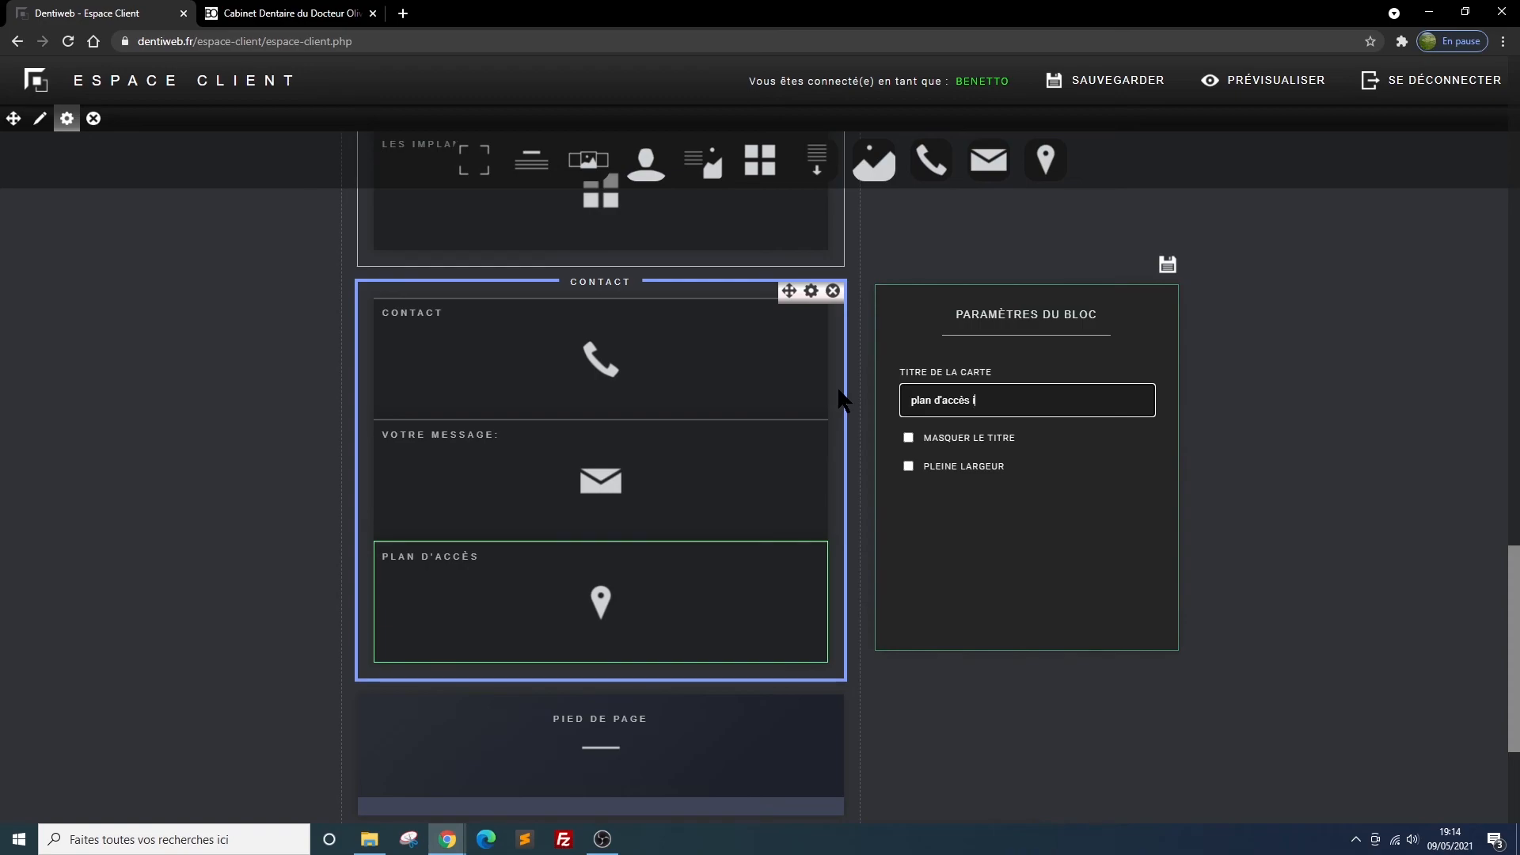
type("nteractif")
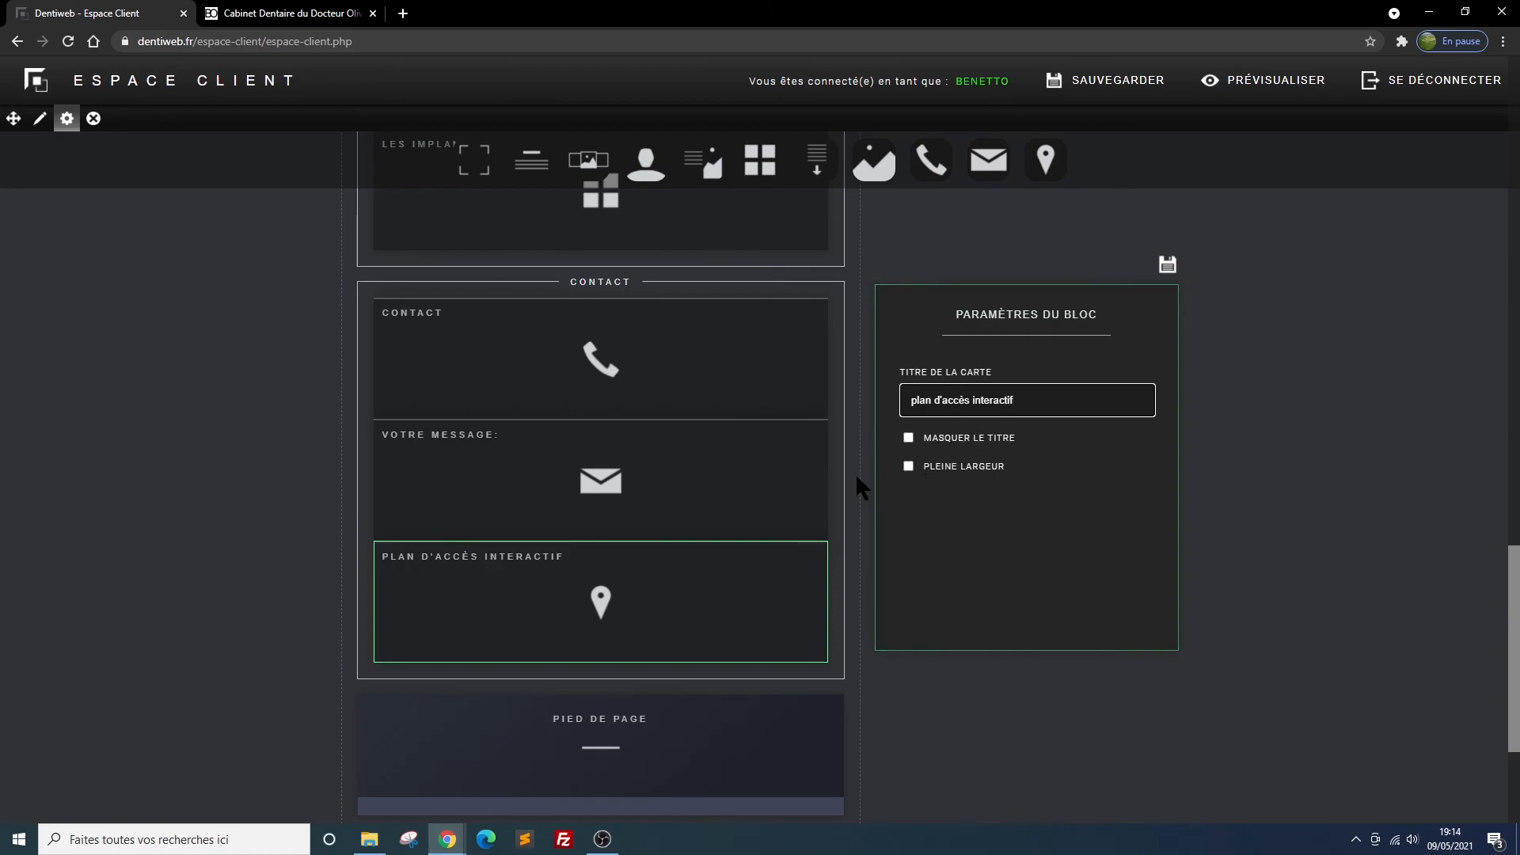
left_click(909, 467)
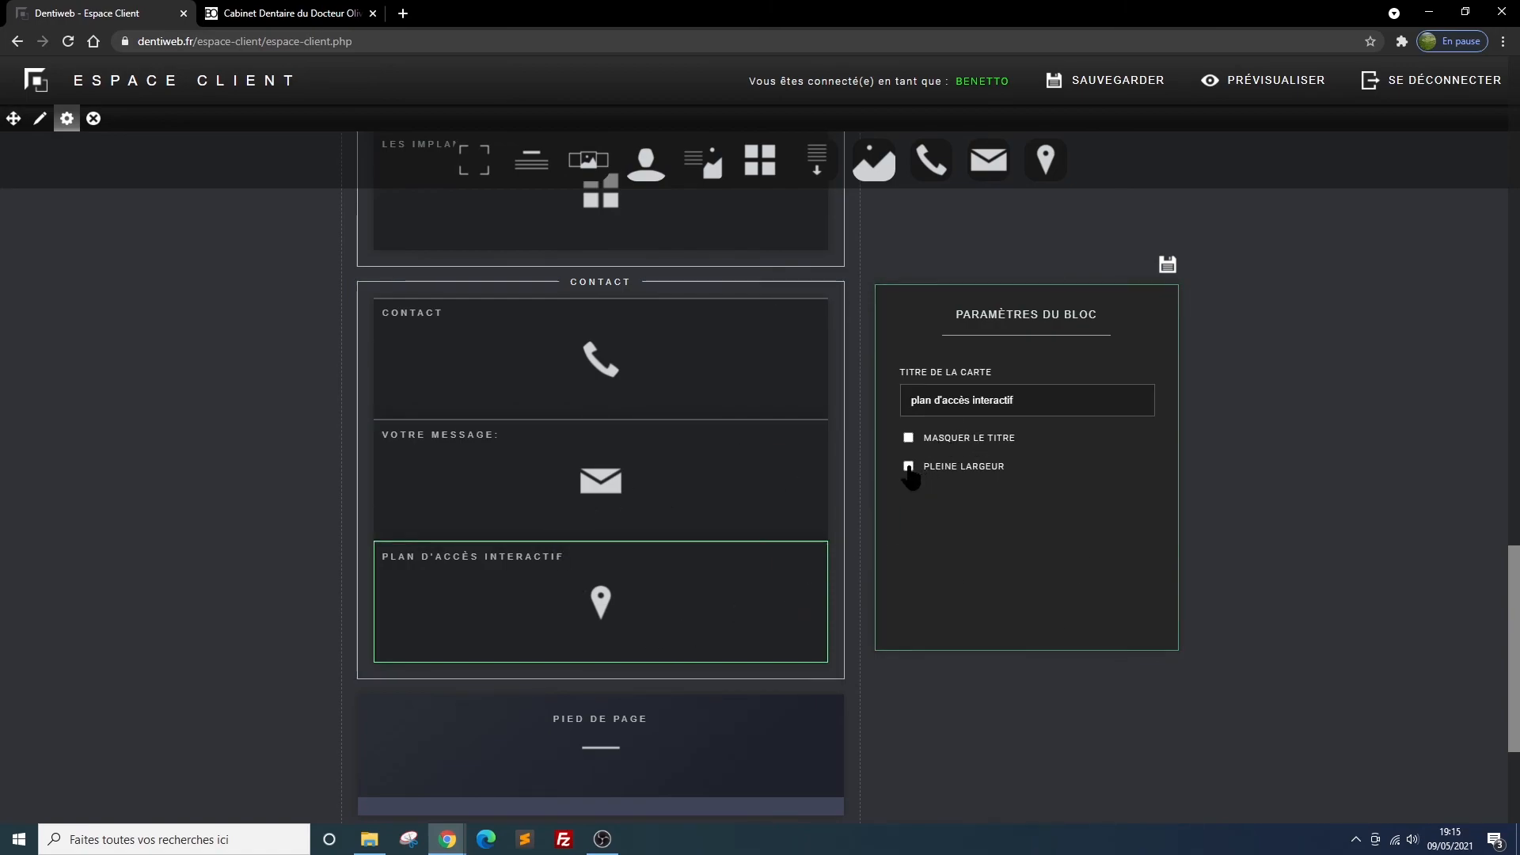
left_click(1167, 265)
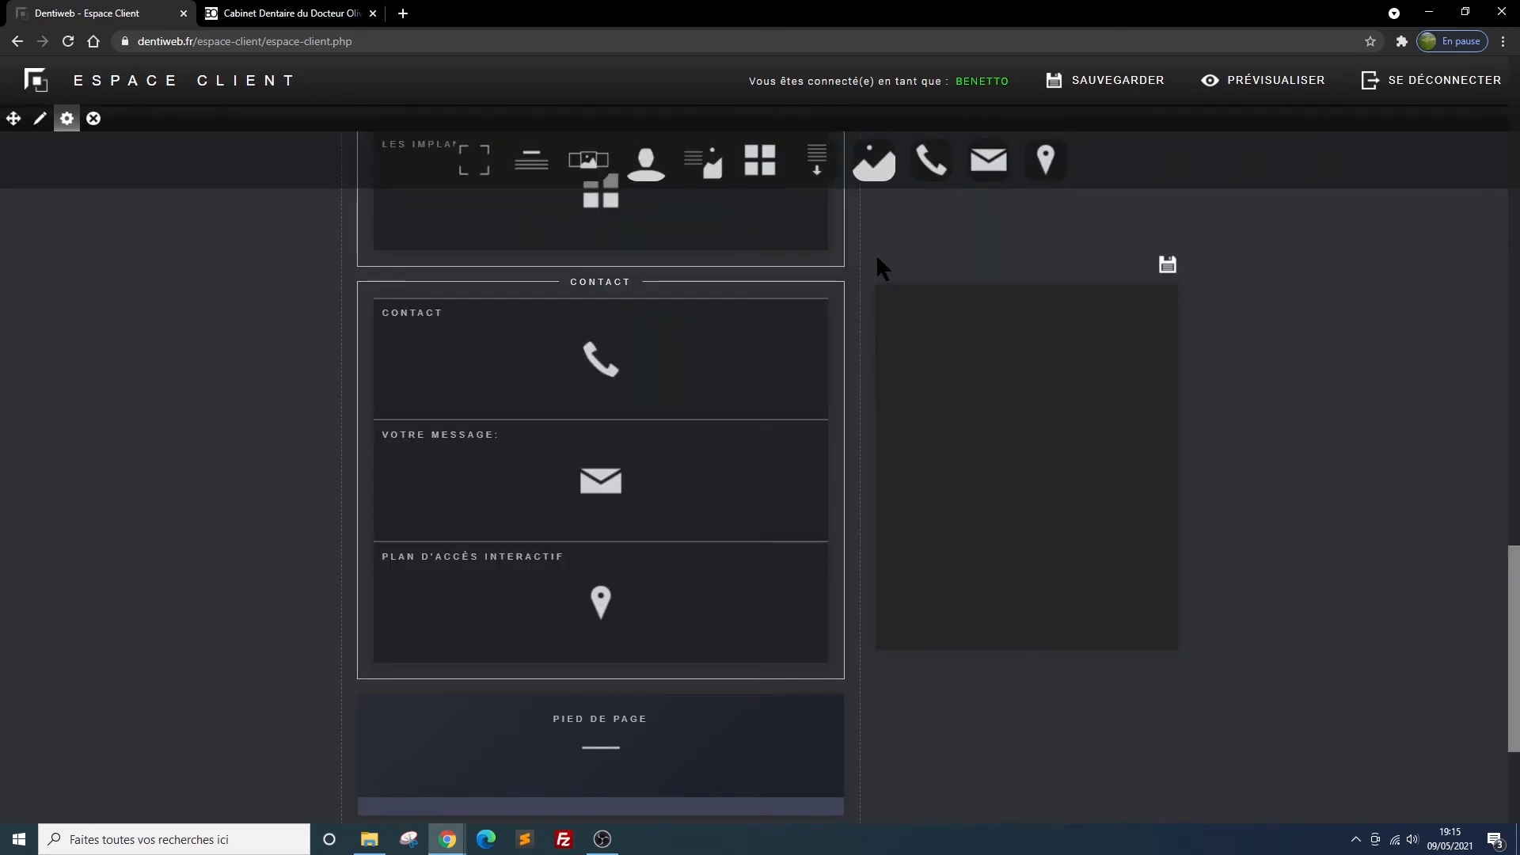
Open the map block for editing and copy the HTML embed code of the practice's location from Google Maps
mouse_move(726, 638)
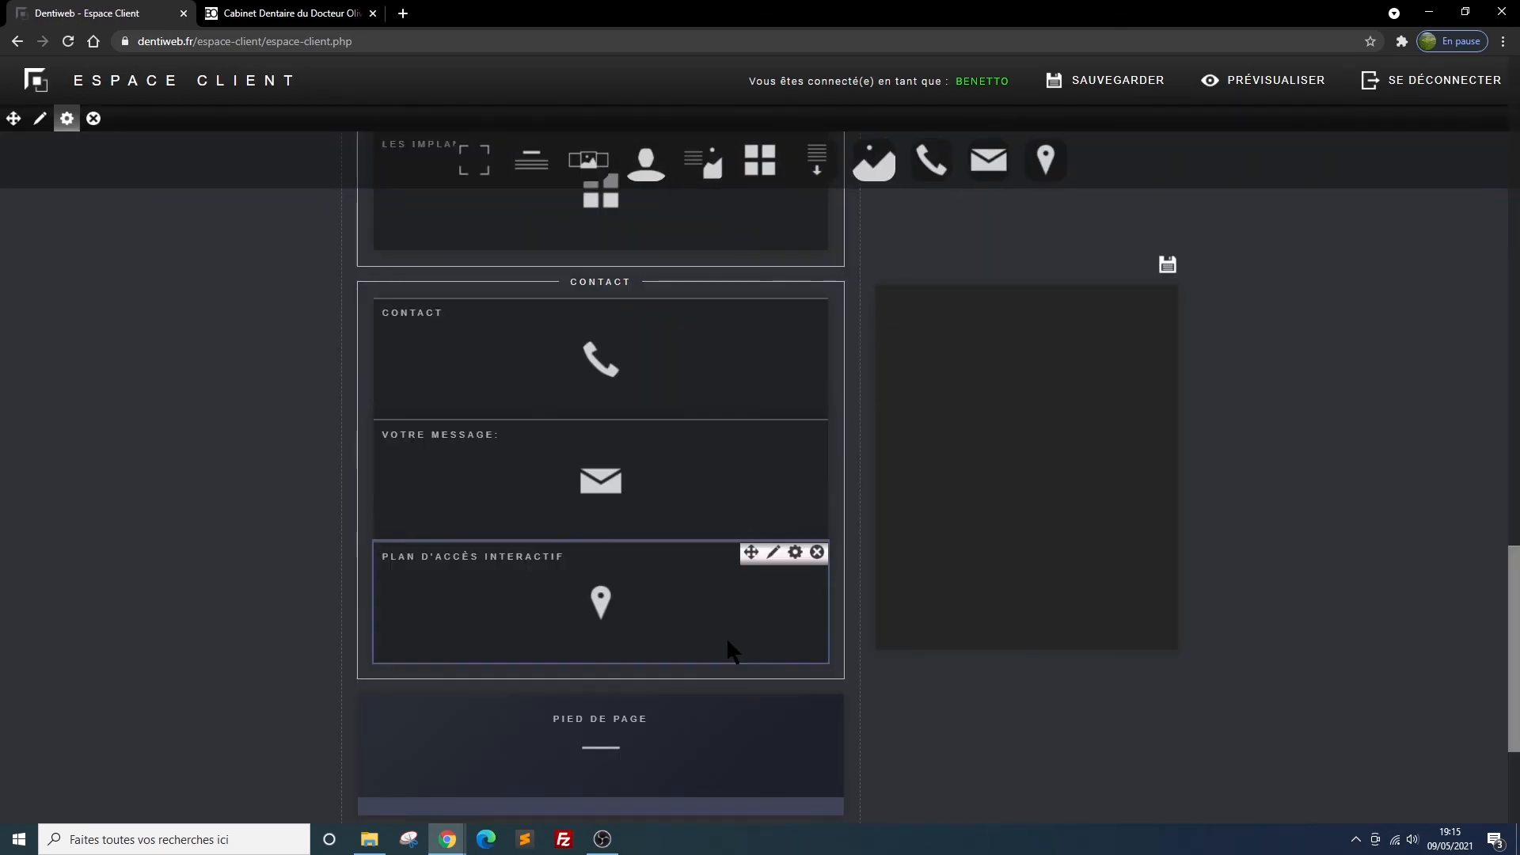
left_click(773, 554)
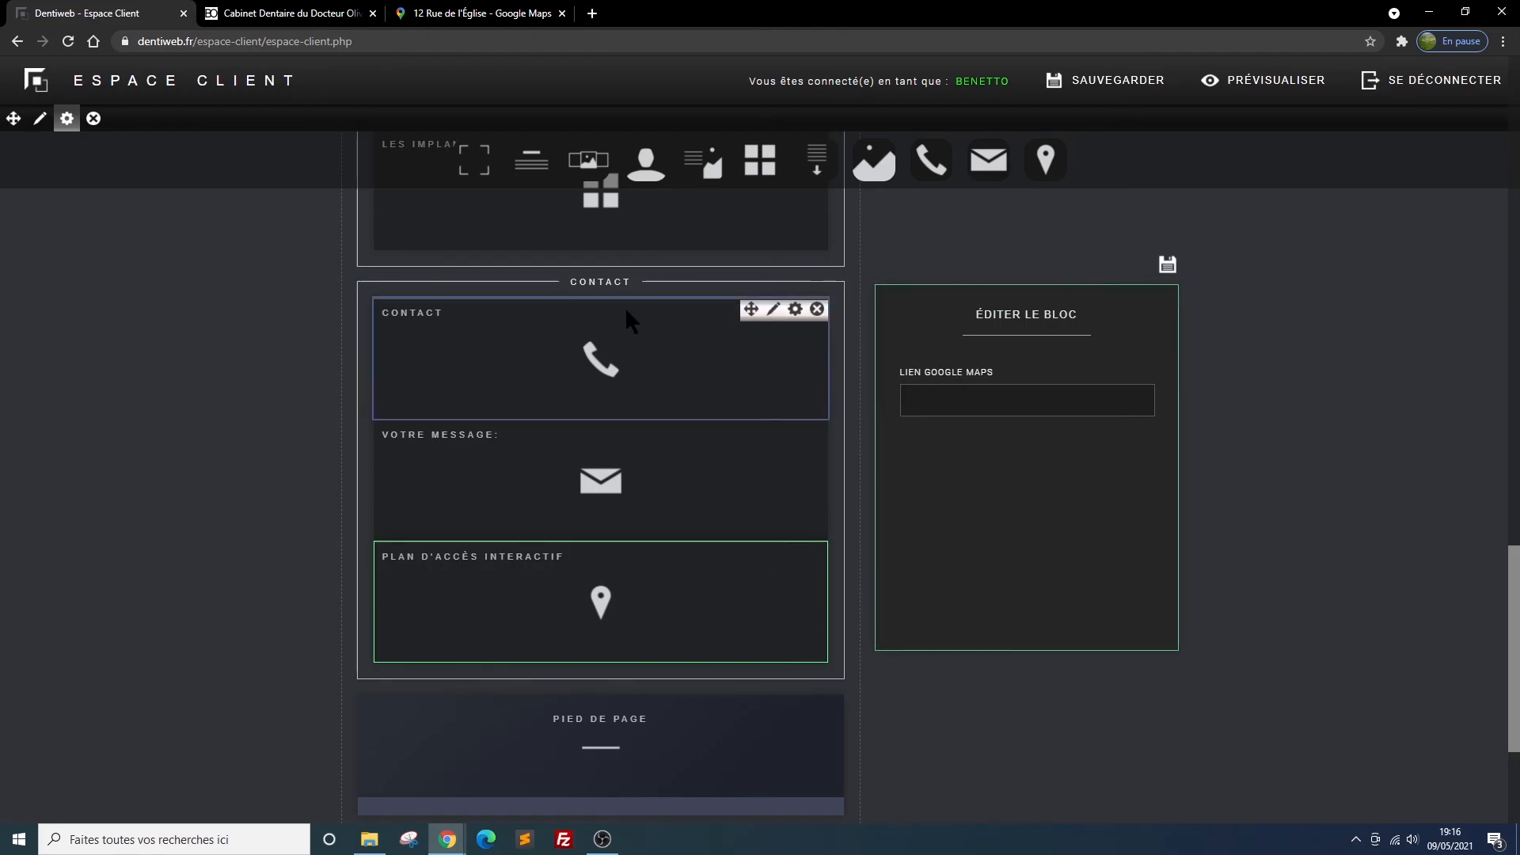
left_click(478, 17)
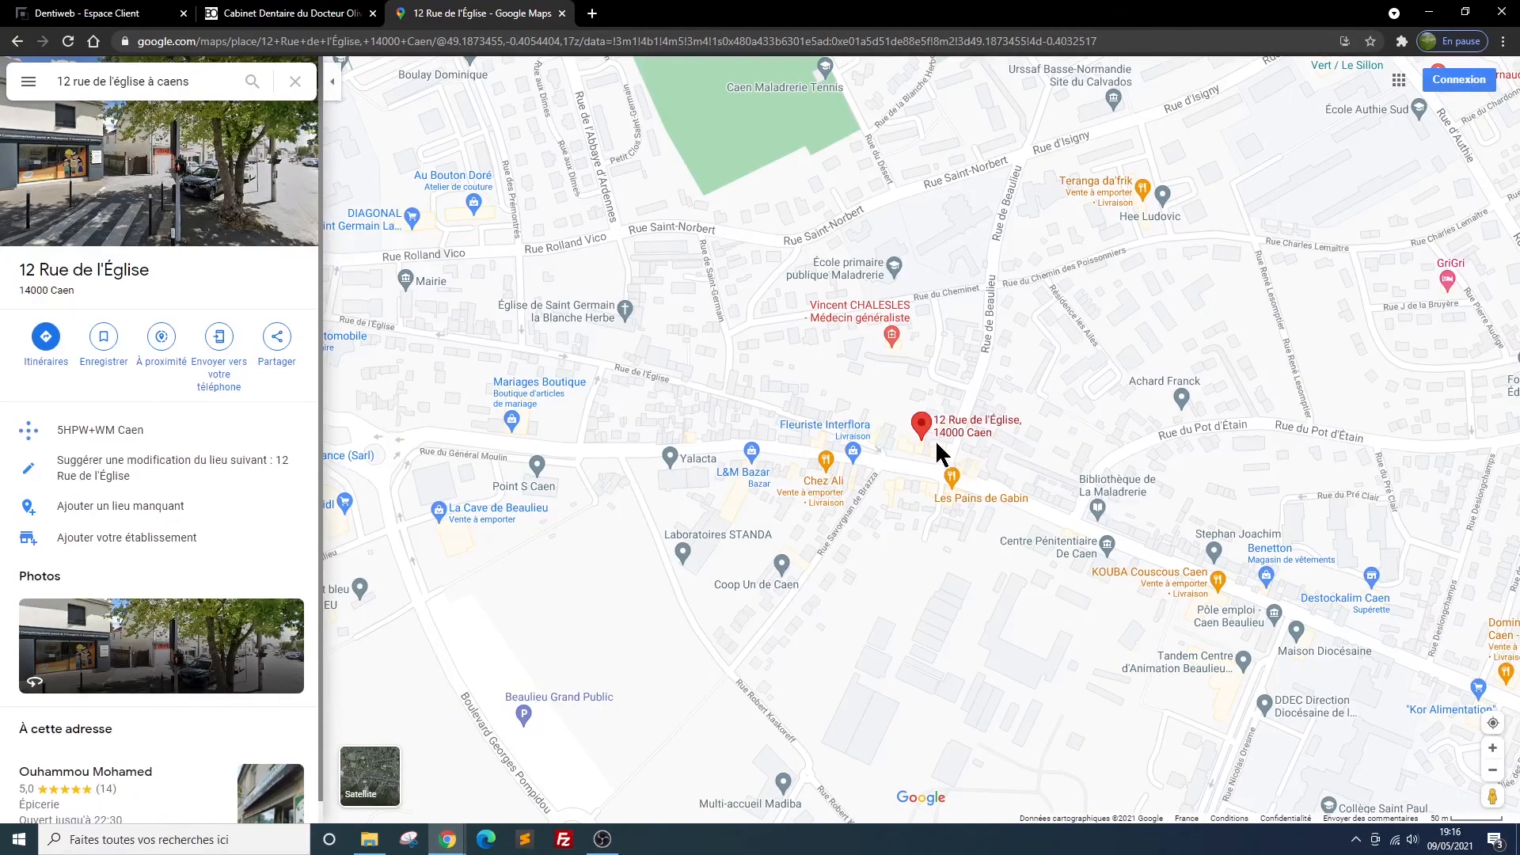
left_click(279, 341)
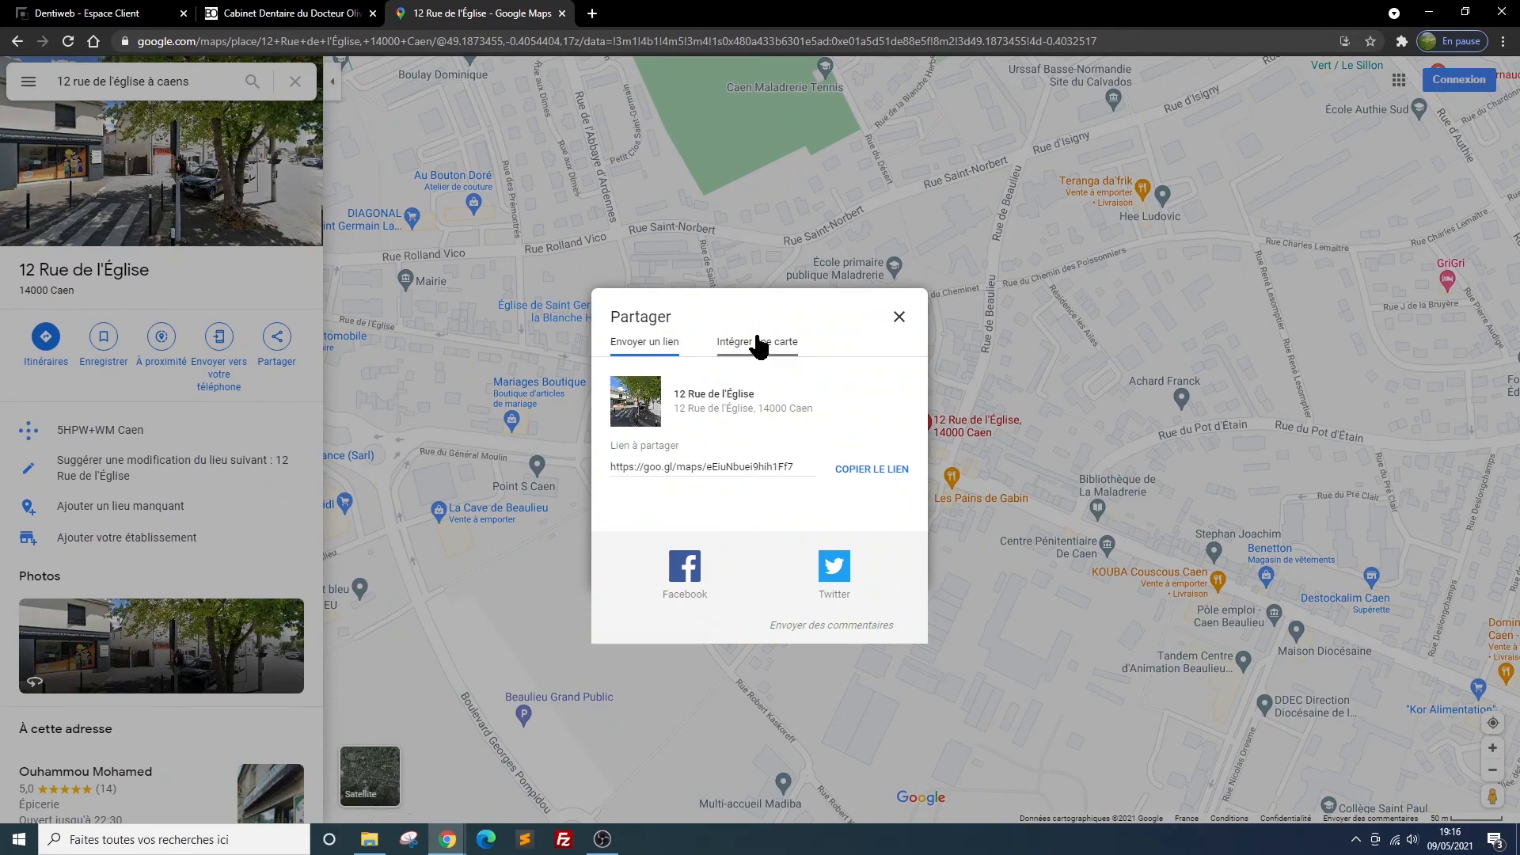
left_click(755, 343)
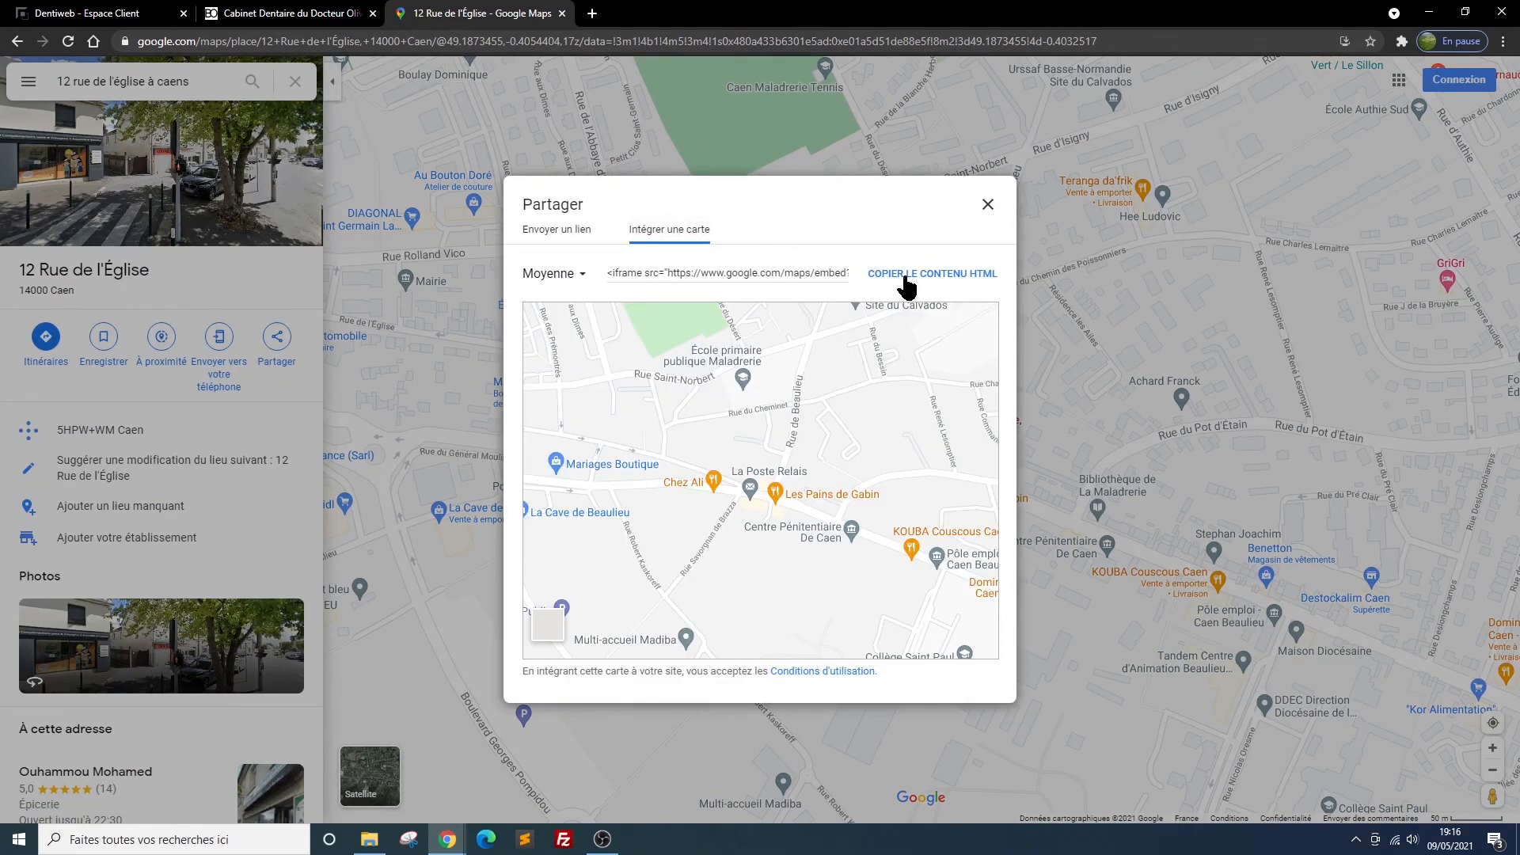
left_click(916, 277)
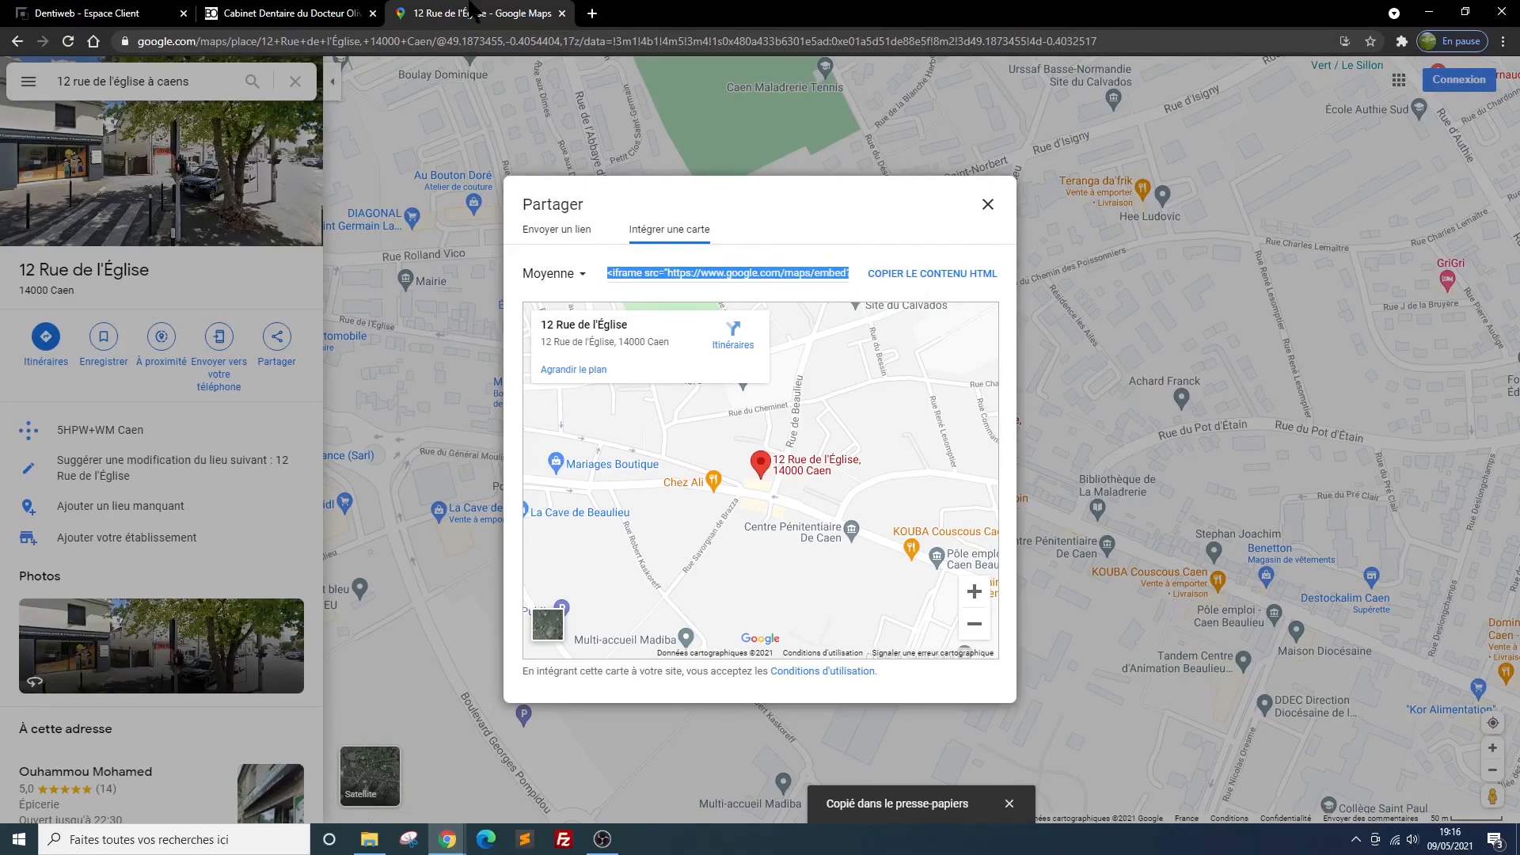
Return to the client area, paste the embed code as the map block's Google Maps link, and save it
left_click(111, 13)
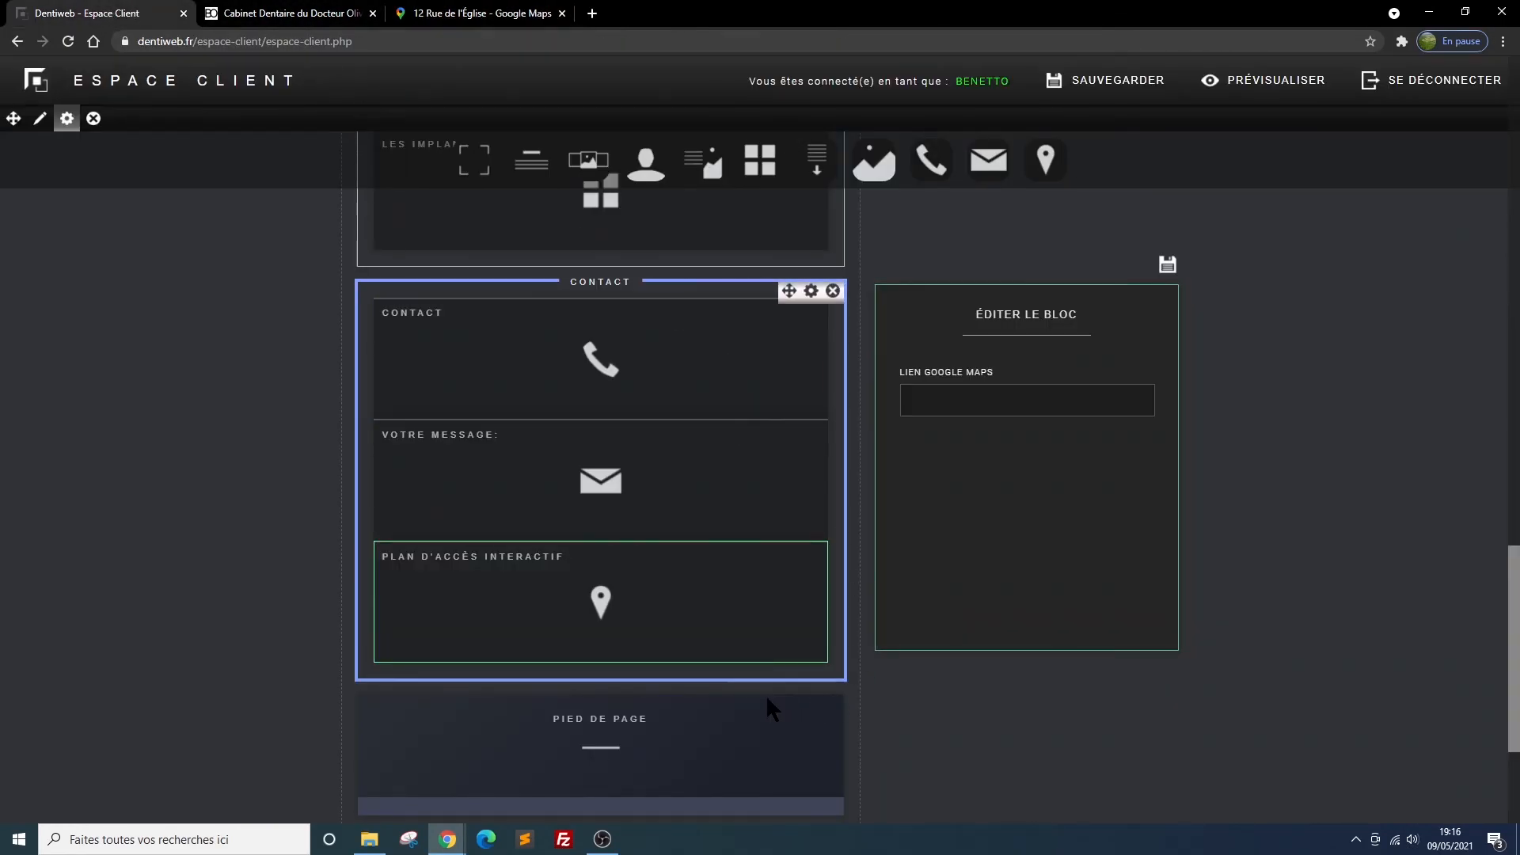
left_click(927, 394)
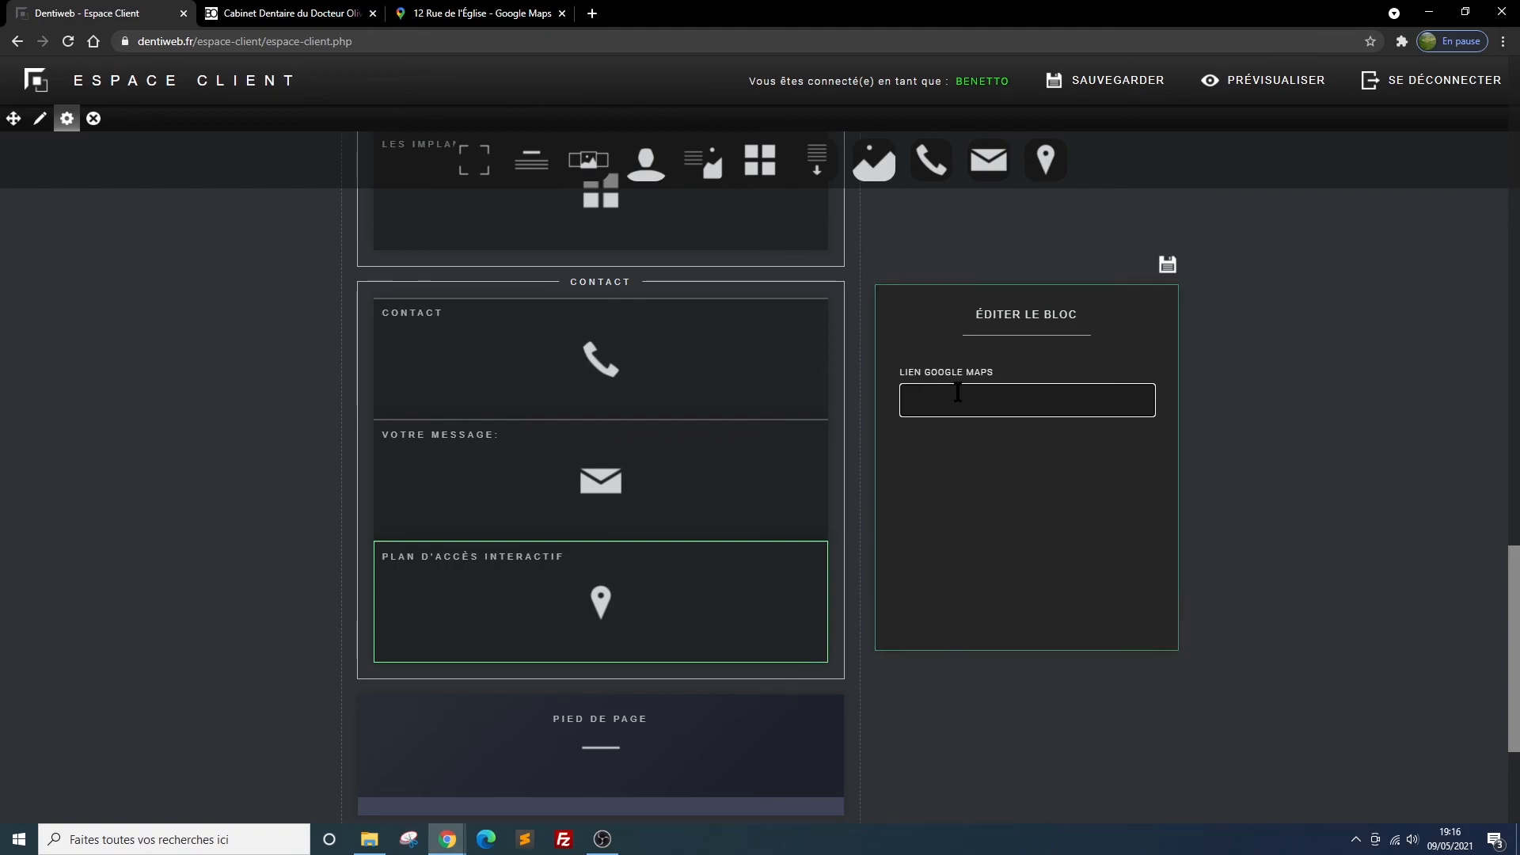
key("ctrl+v")
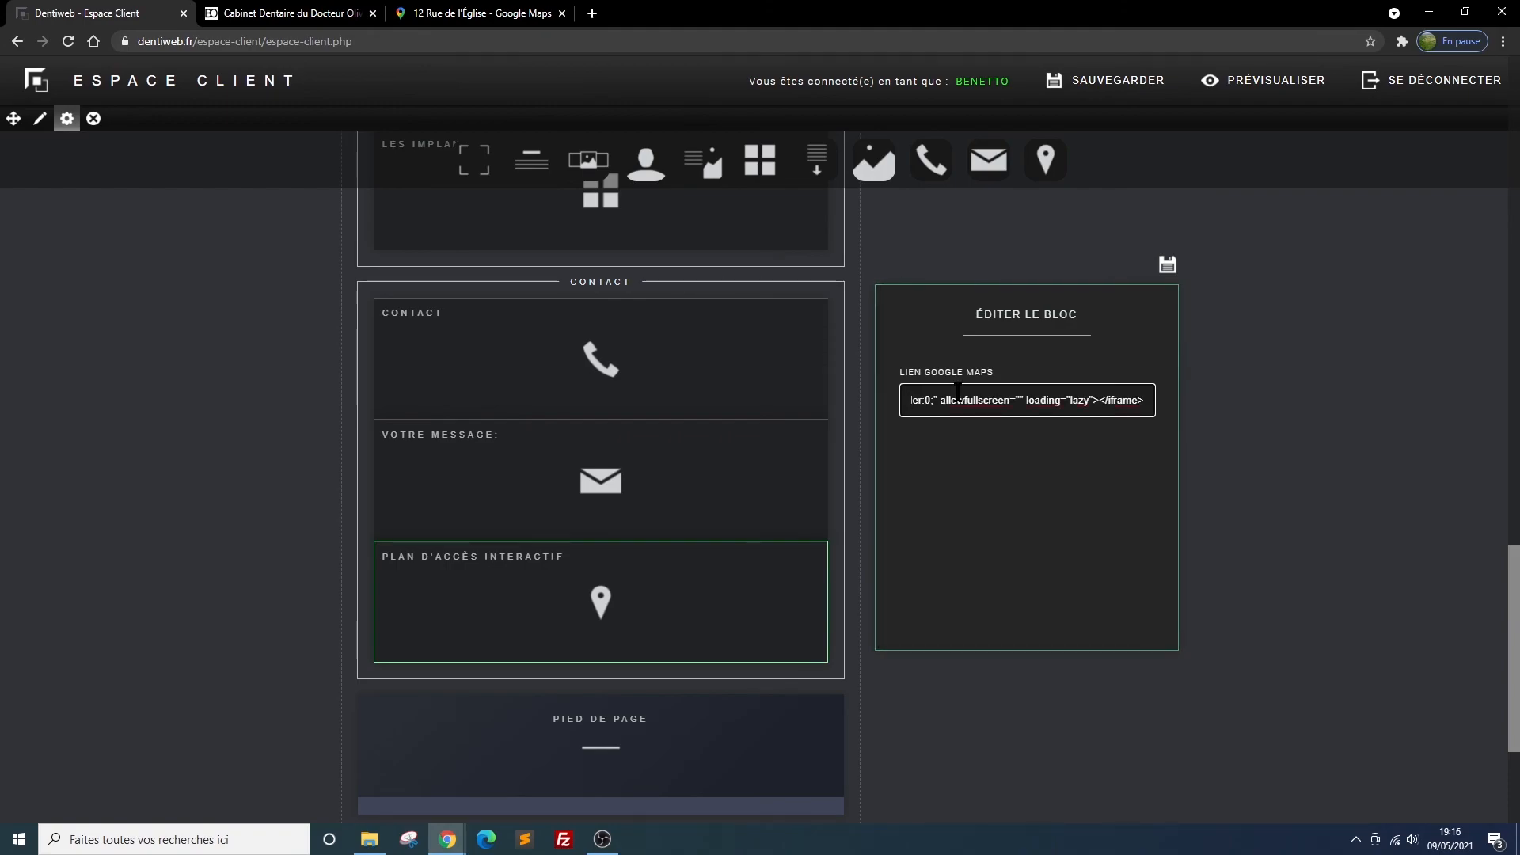
left_click(1168, 268)
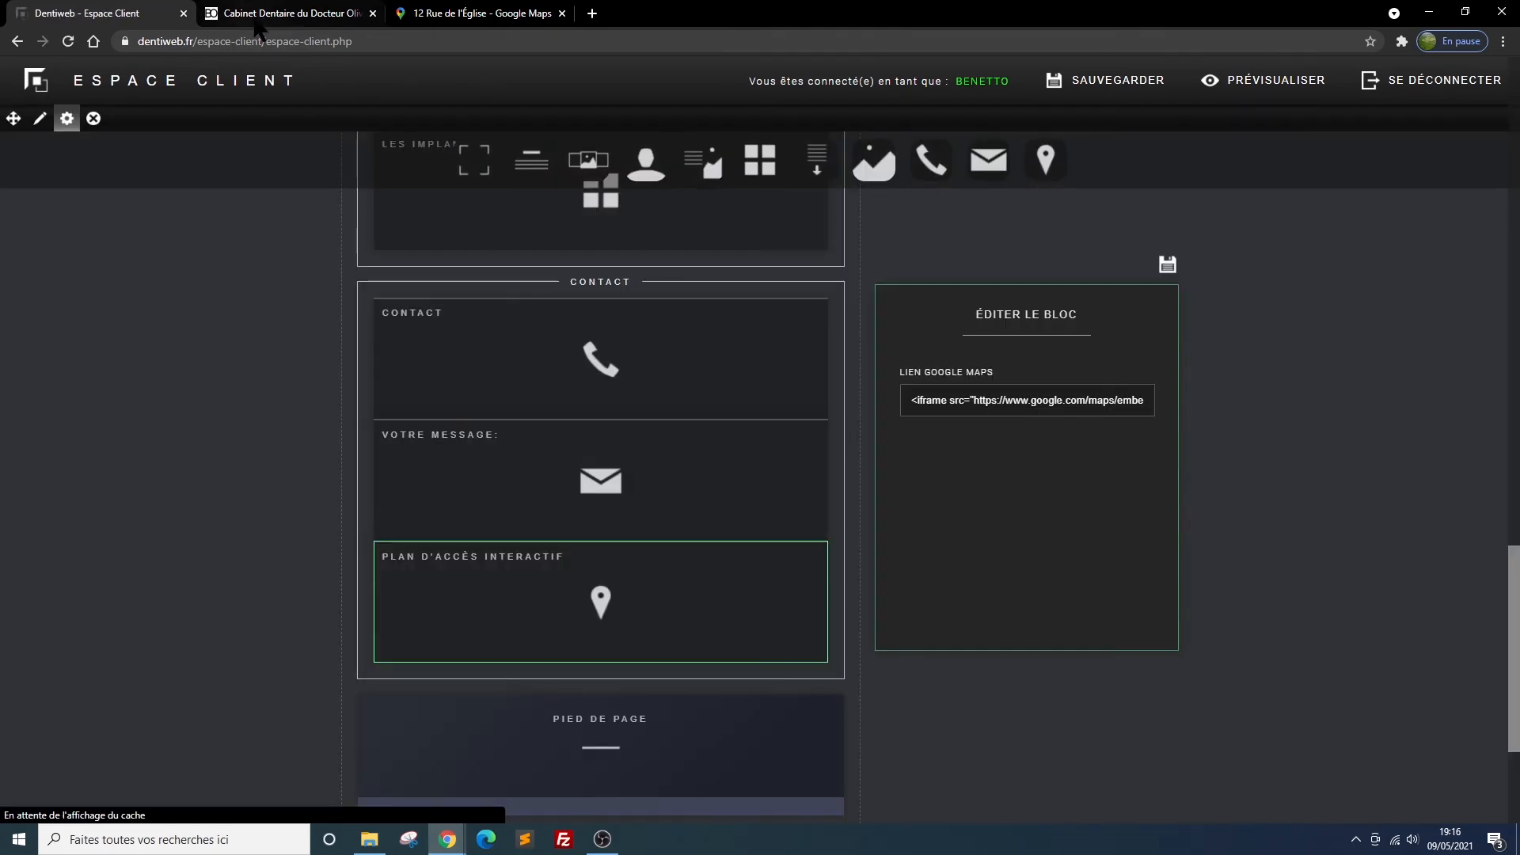
Reload the website preview and check the interactive access map below the contact form
left_click(259, 16)
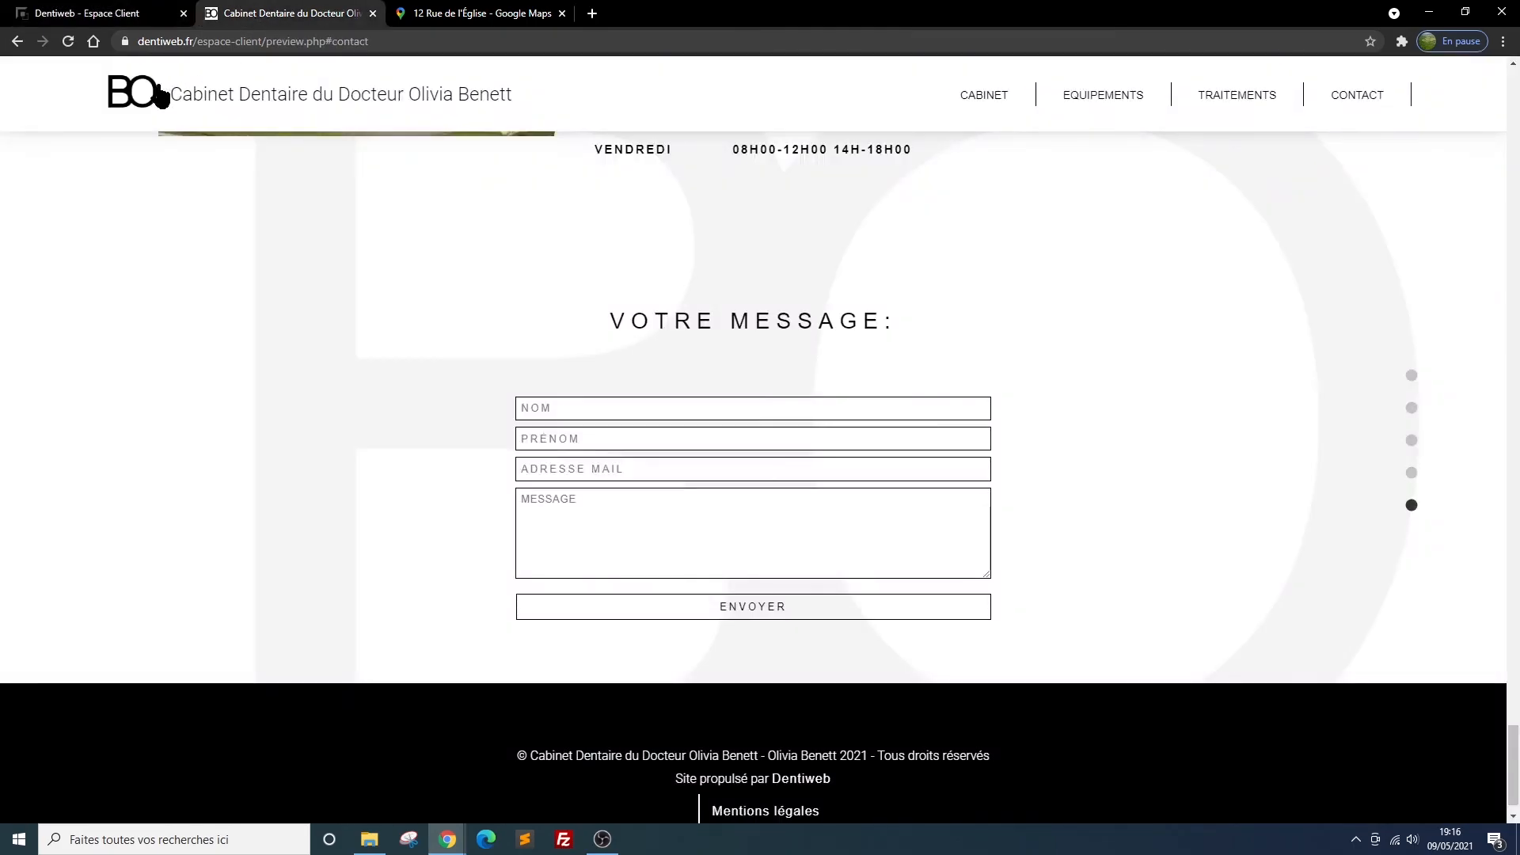
left_click(68, 42)
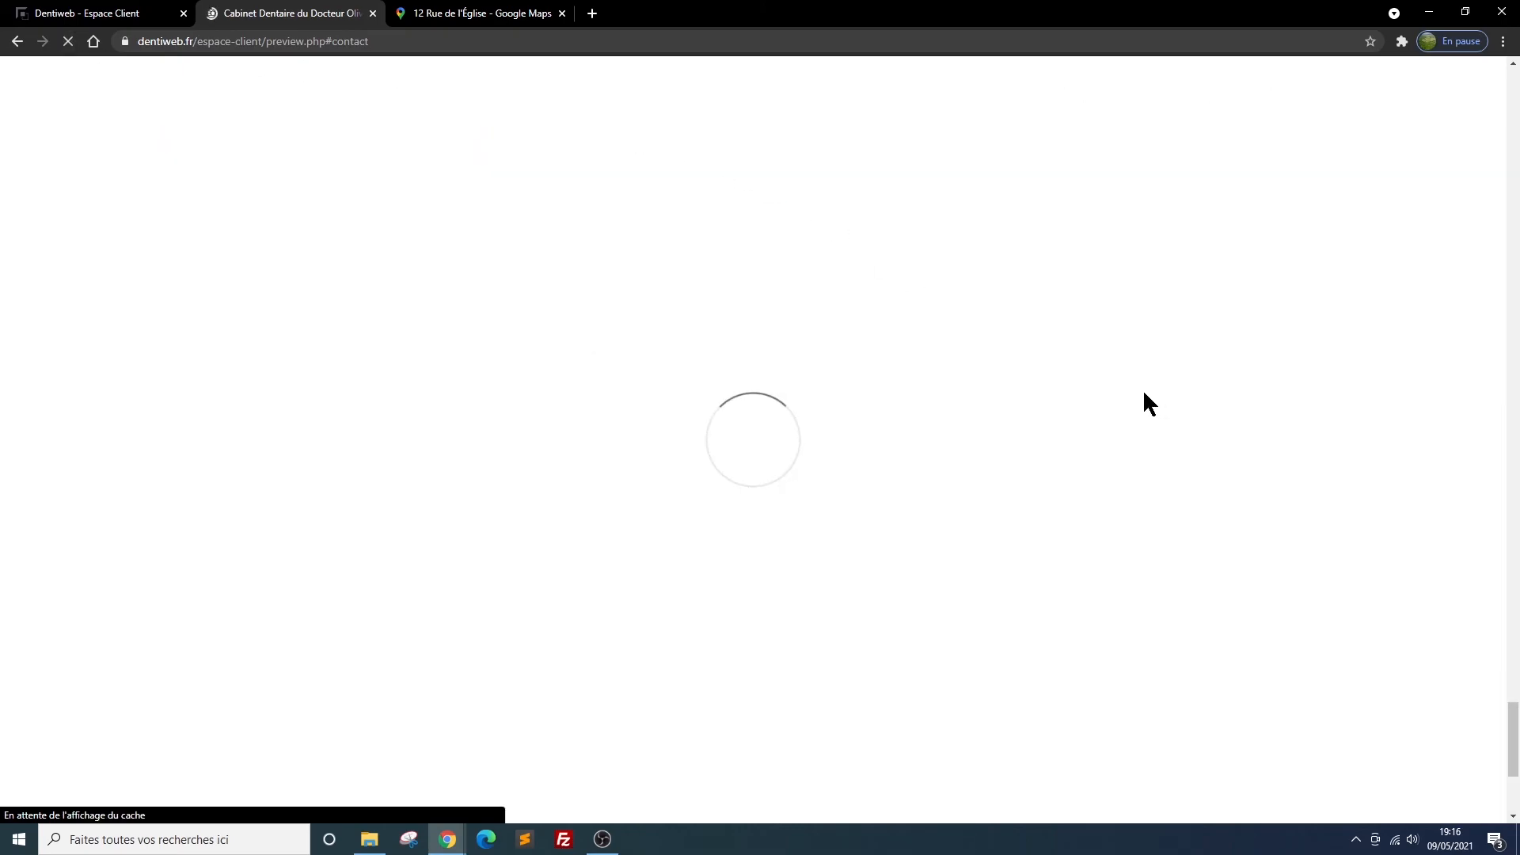
scroll(1048, 388, "down", 4)
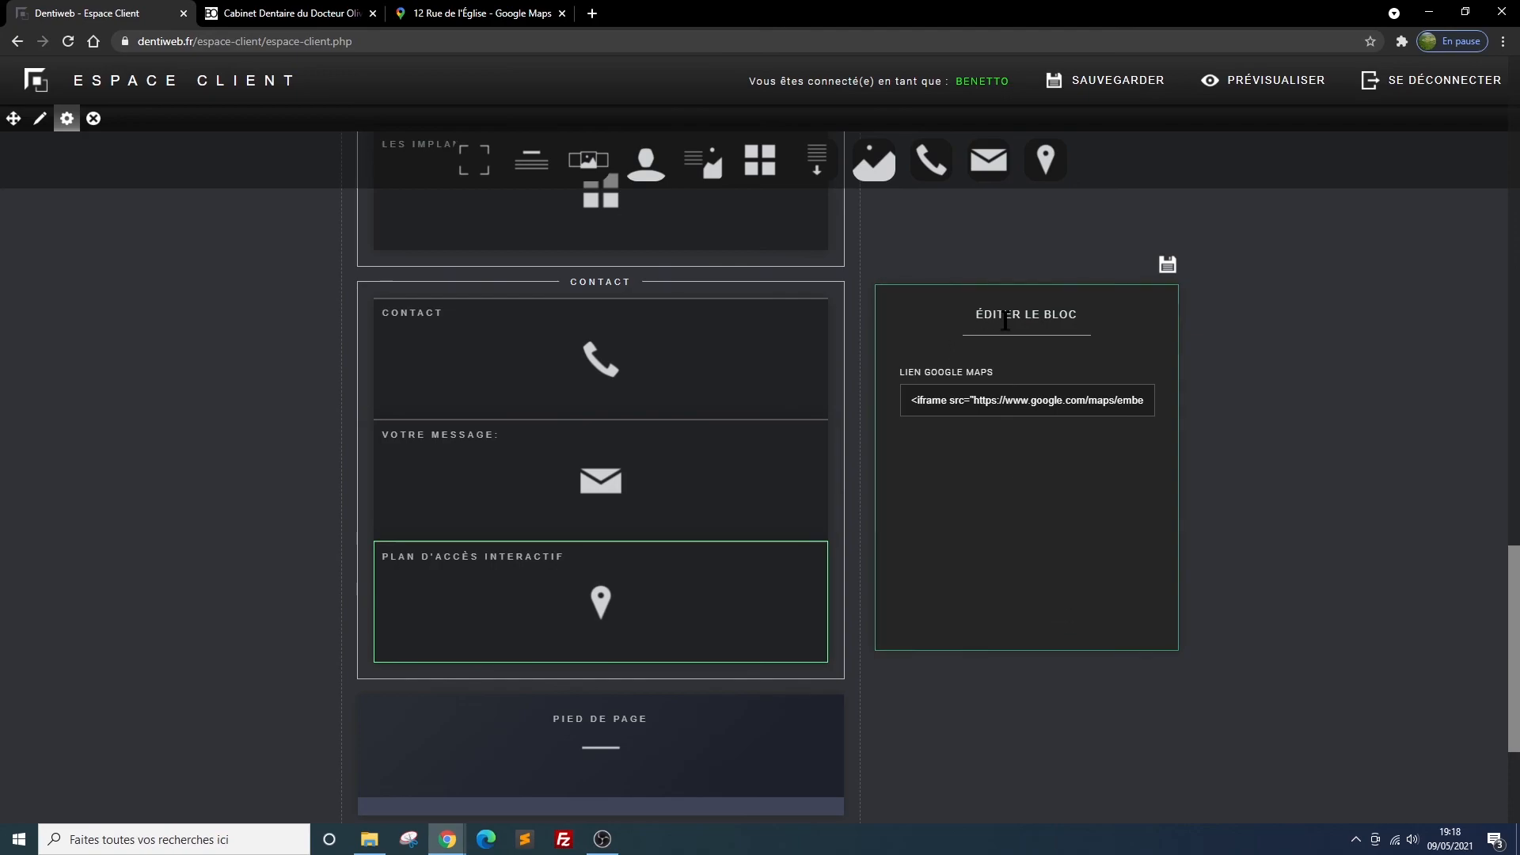
In the client area, add a large image block below the PLAN D'ACCÈS INTERACTIF block in the Contact section
mouse_move(774, 180)
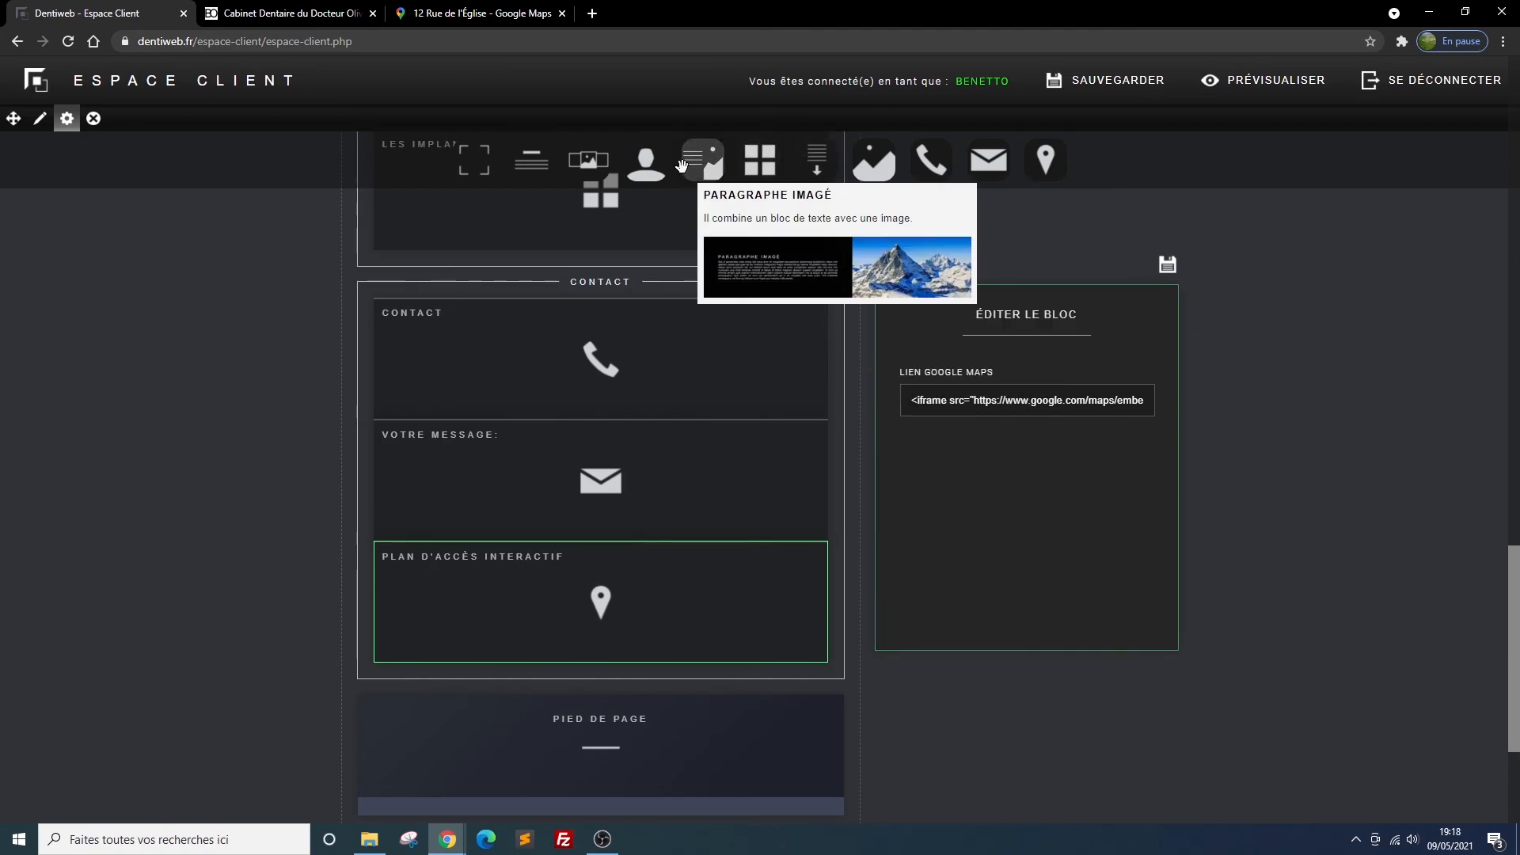
mouse_move(912, 166)
left_click_drag(874, 162, 590, 584)
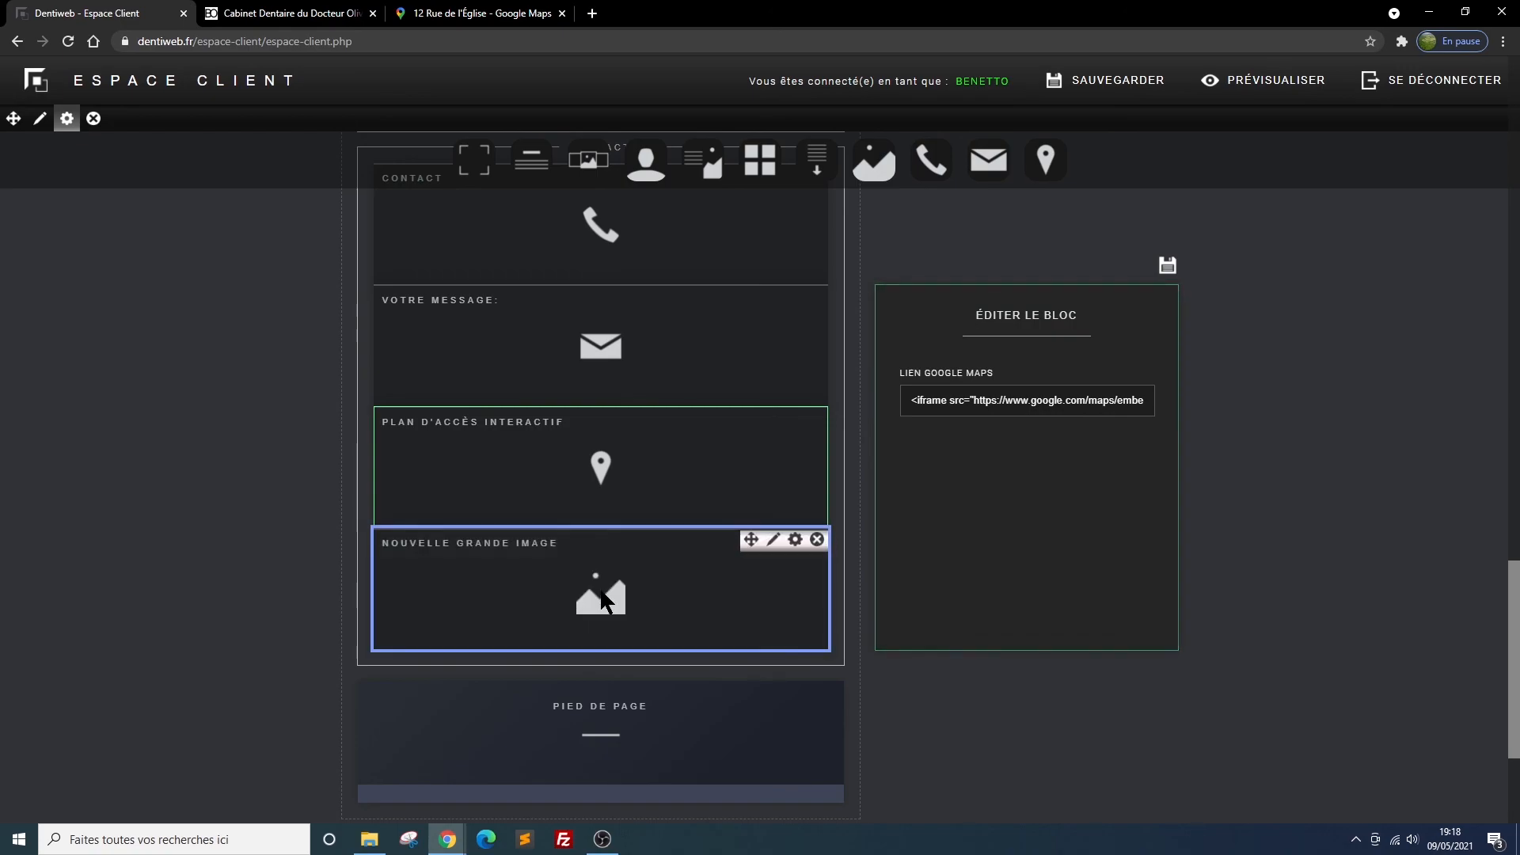
Title the new large image block in the Contact section "image finale" and save its settings
left_click(794, 541)
left_click(965, 403)
left_click_drag(965, 402, 889, 405)
type("Image fina")
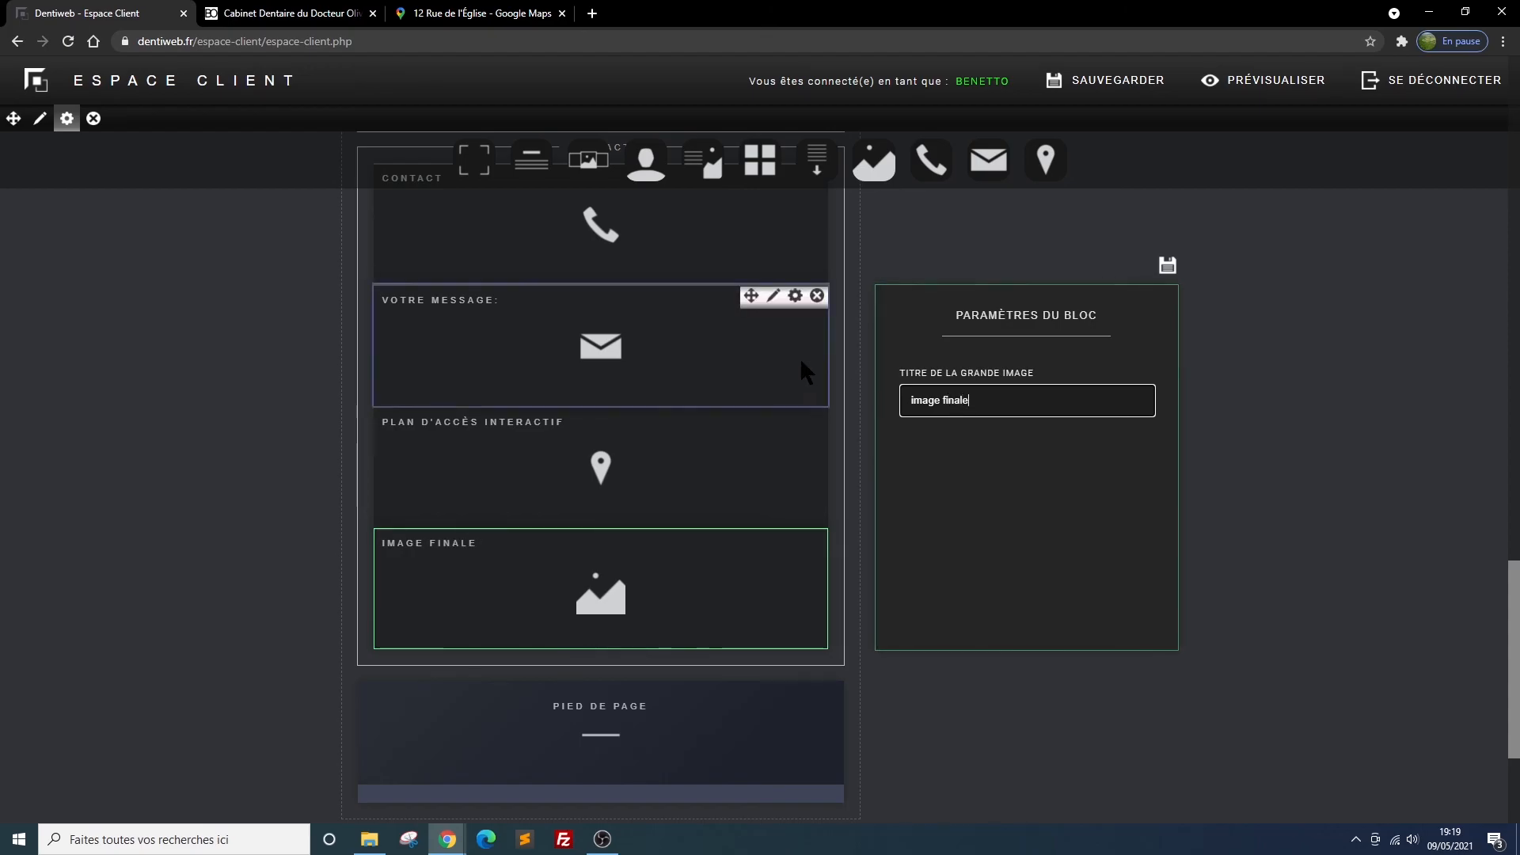
left_click(1166, 267)
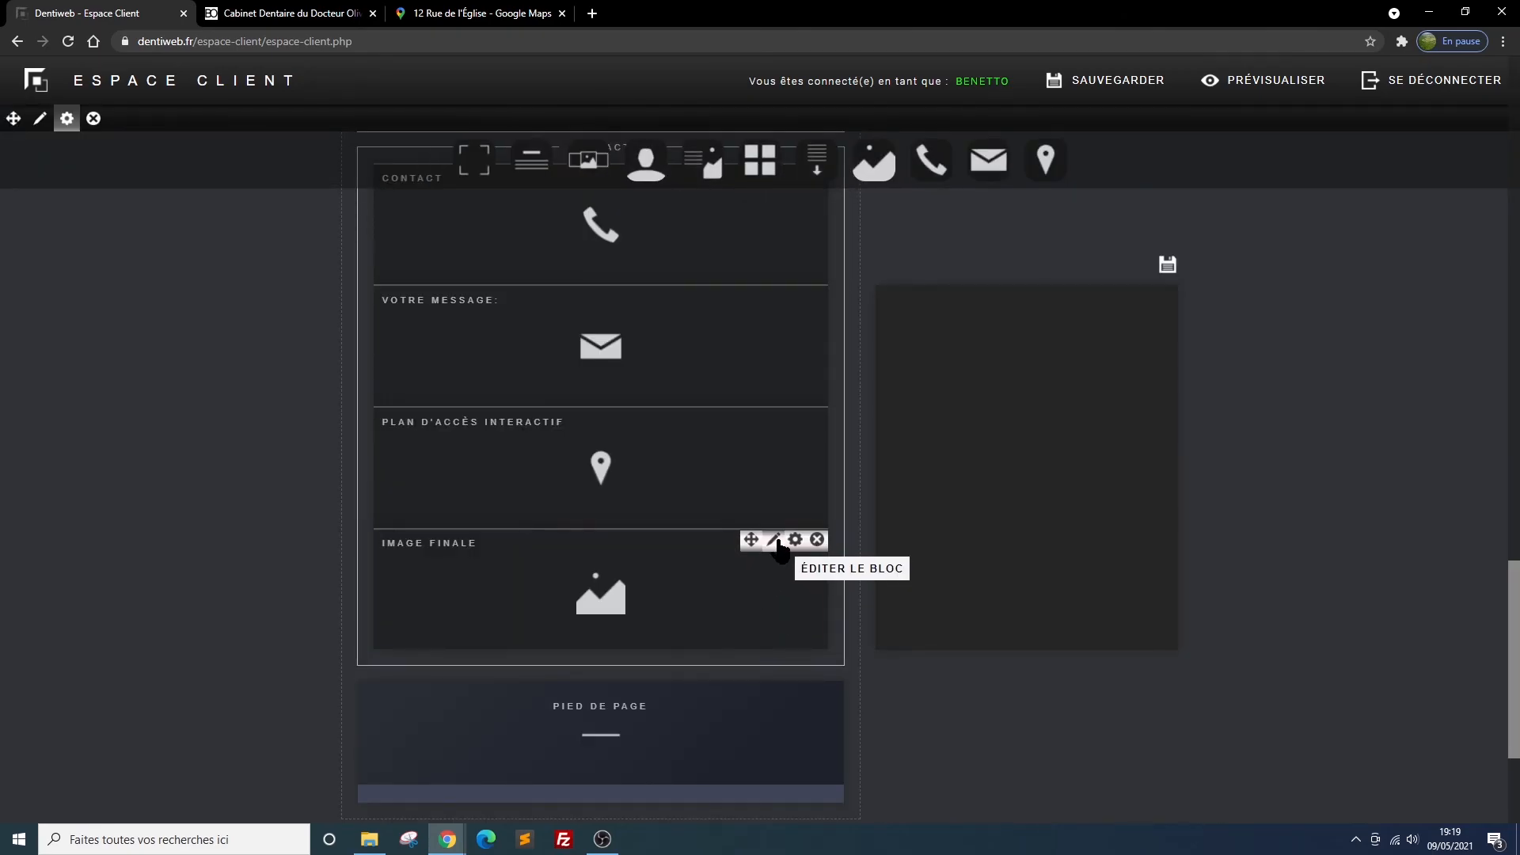
Upload lac horiz.png from the démo folder as the IMAGE FINALE block's large image and save the block
left_click(782, 538)
left_click(956, 403)
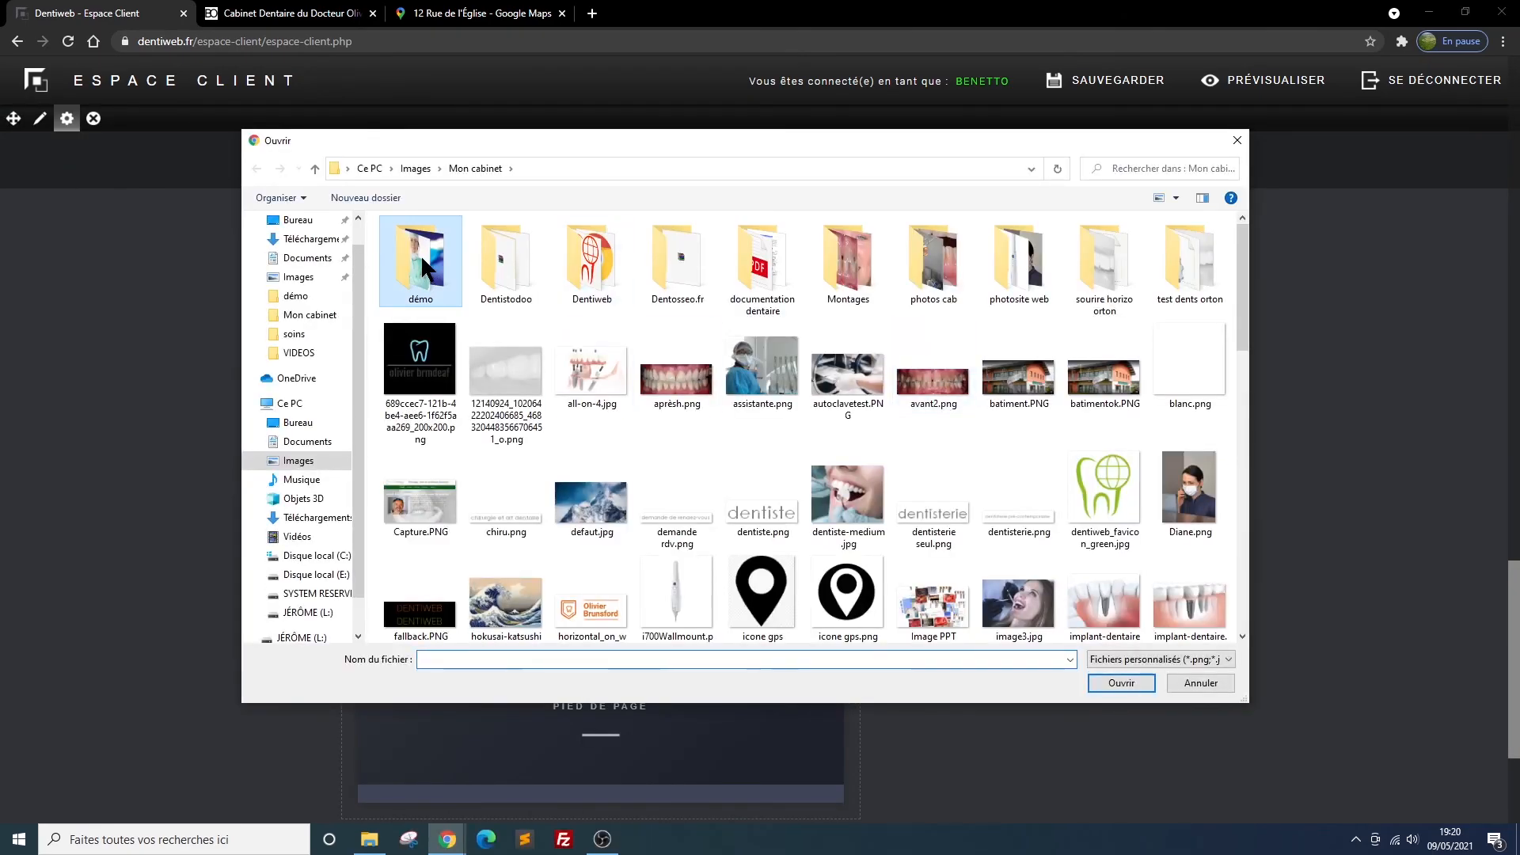
double_click(421, 254)
left_click(591, 372)
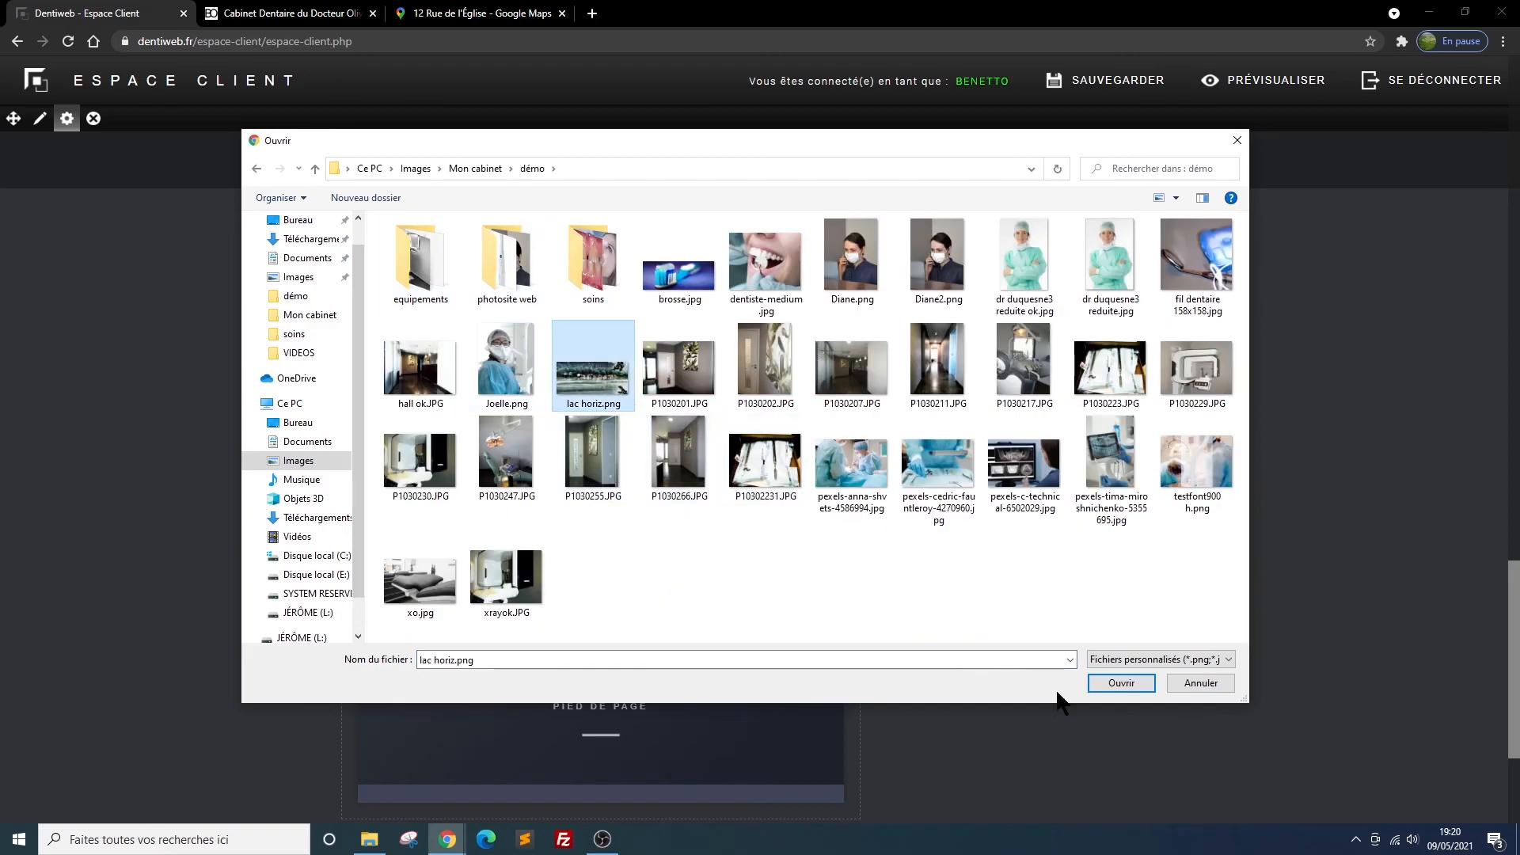
left_click(1121, 686)
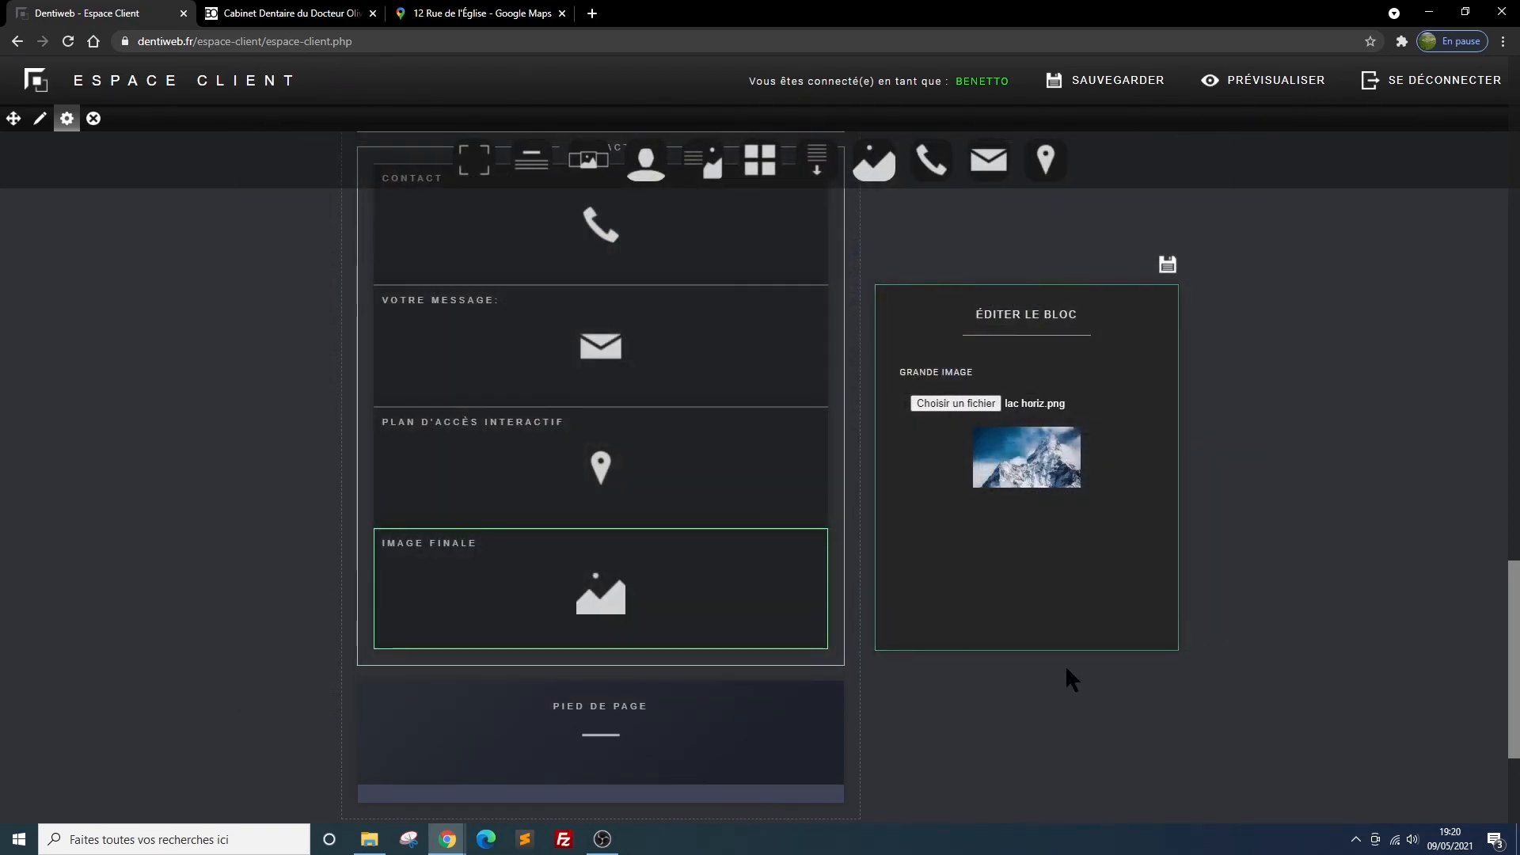
left_click(1167, 265)
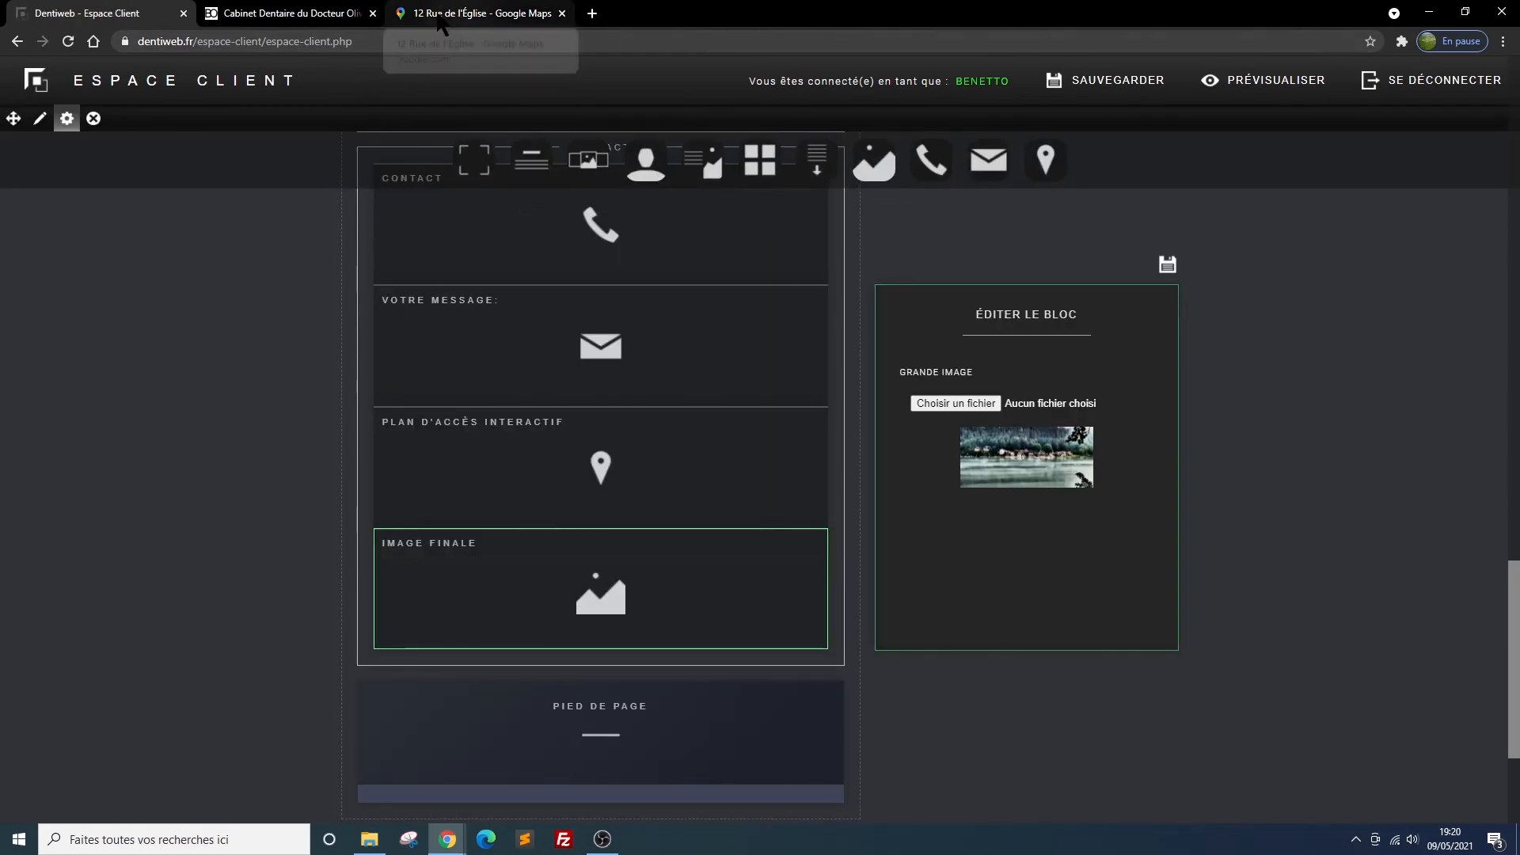
Reload the website preview and check the large image below the interactive access map
left_click(267, 16)
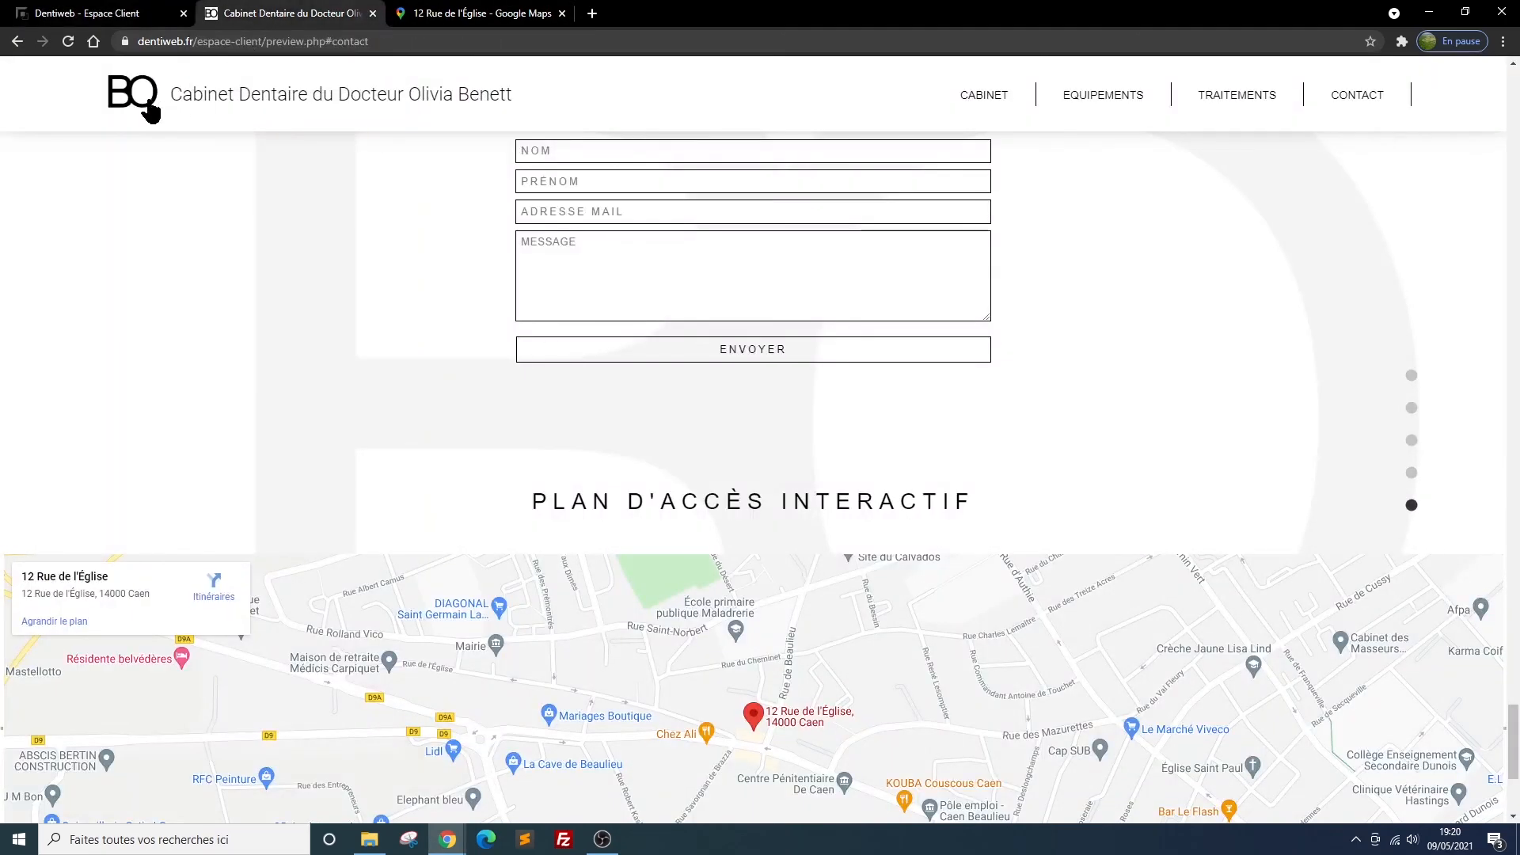
left_click(69, 41)
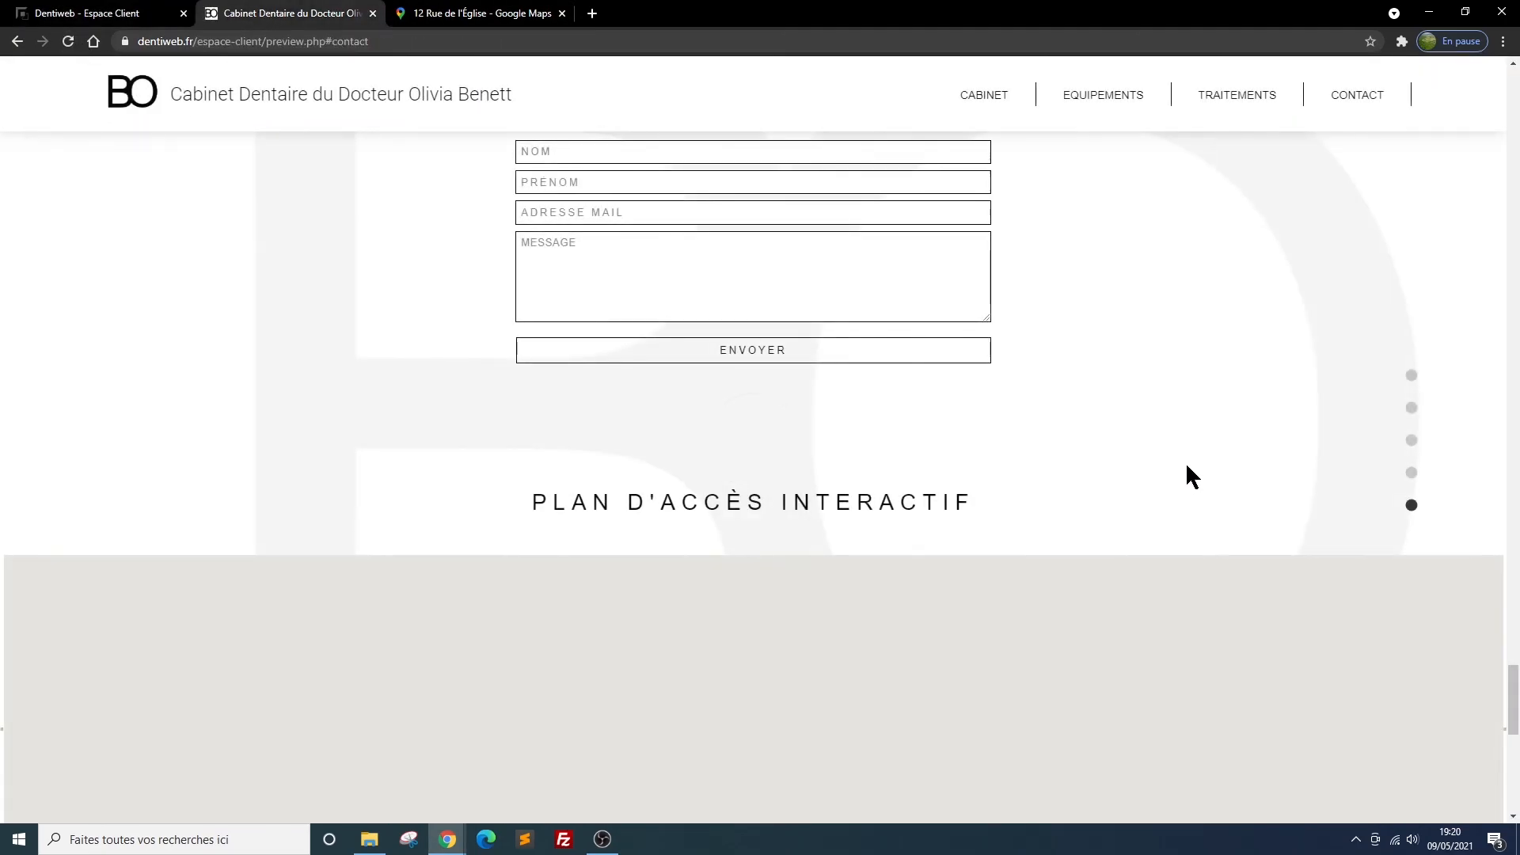
scroll(1185, 462, "down", 4)
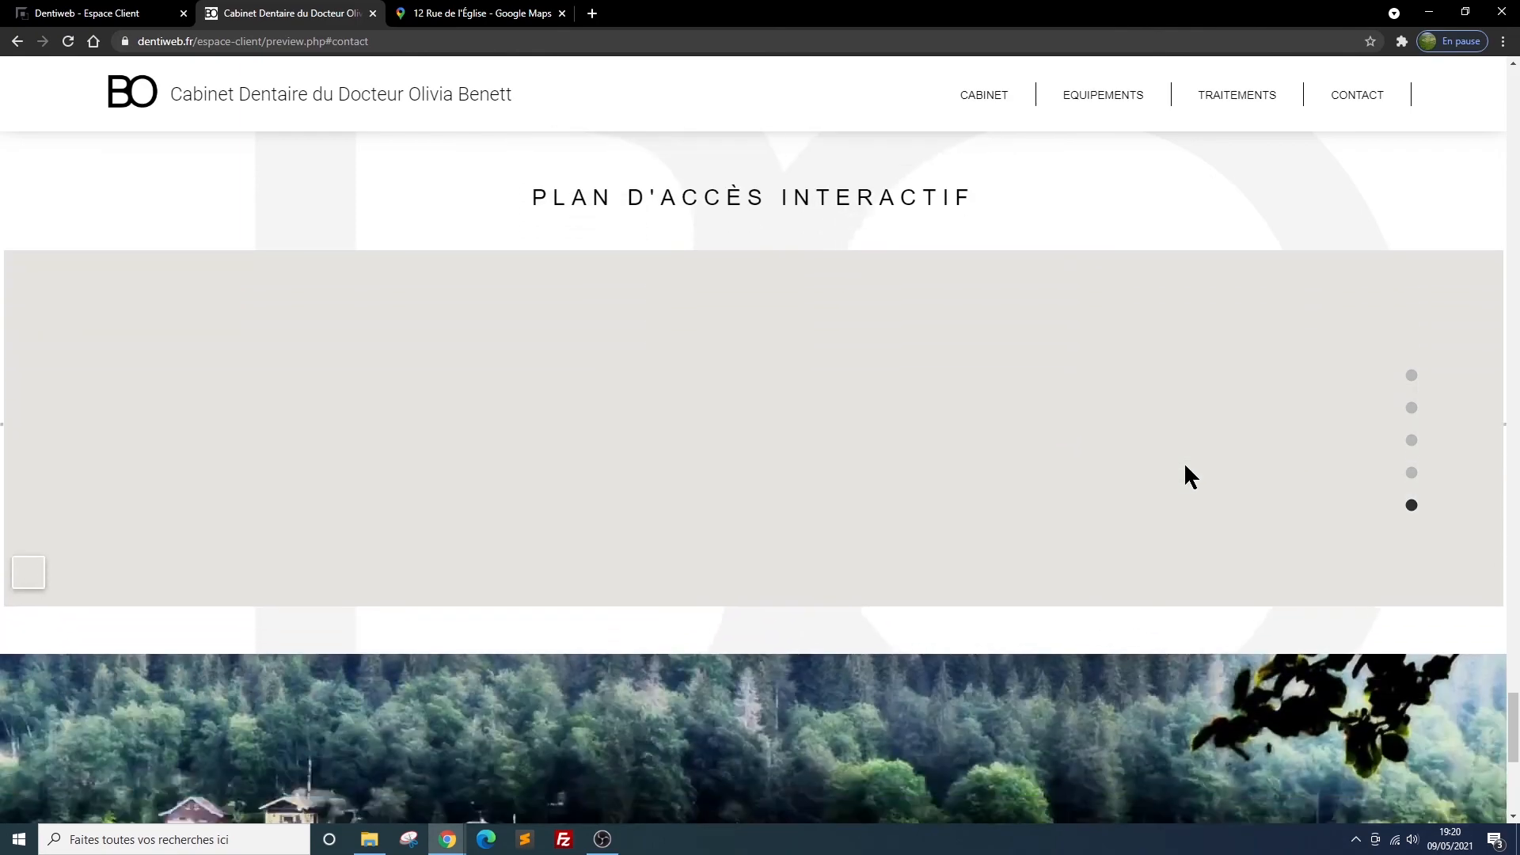
scroll(1184, 465, "down", 3)
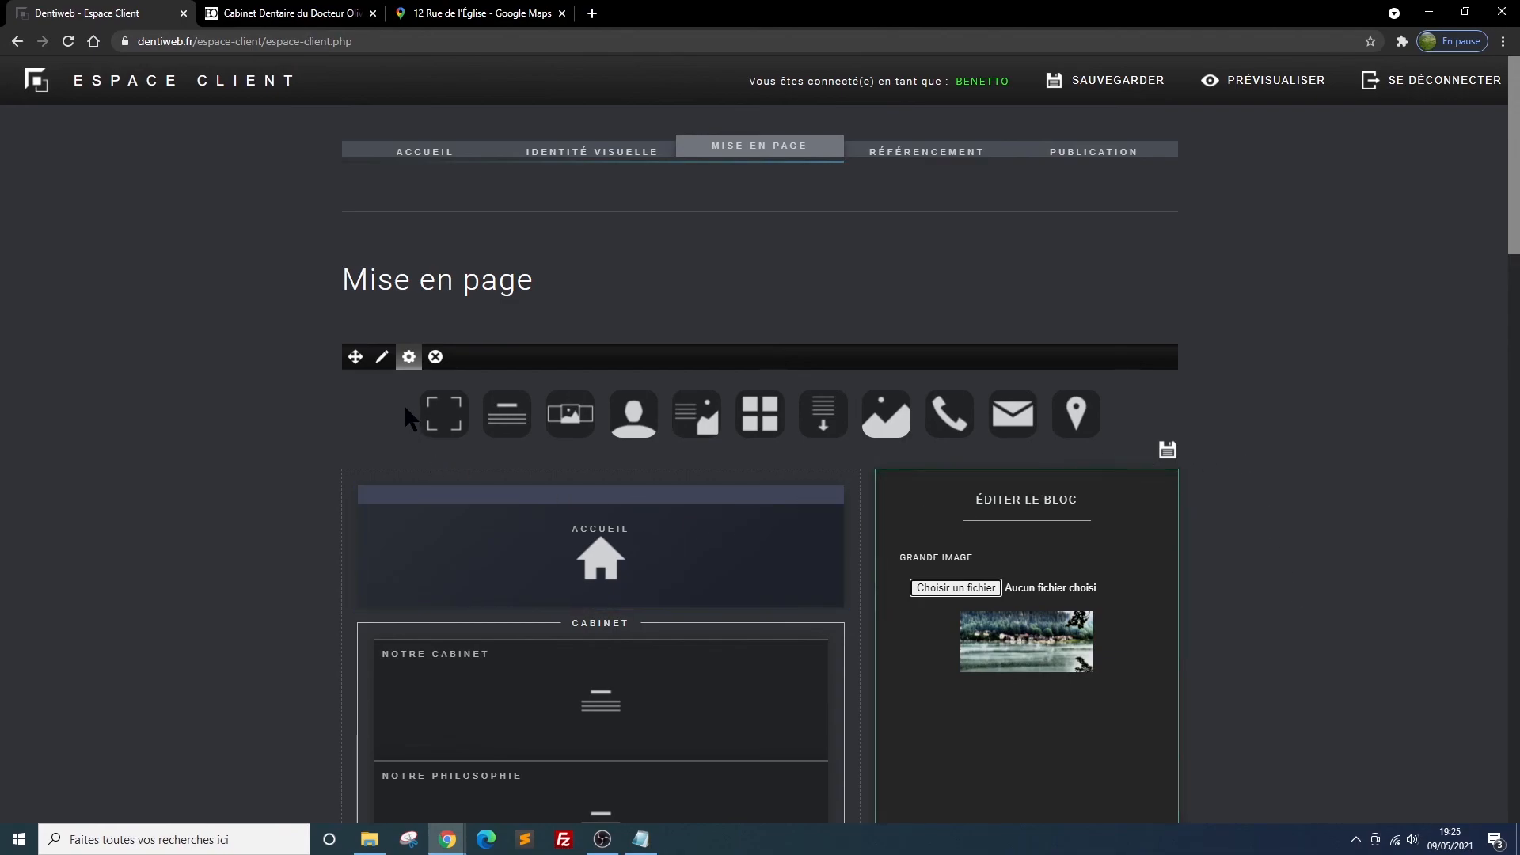
left_click(811, 495)
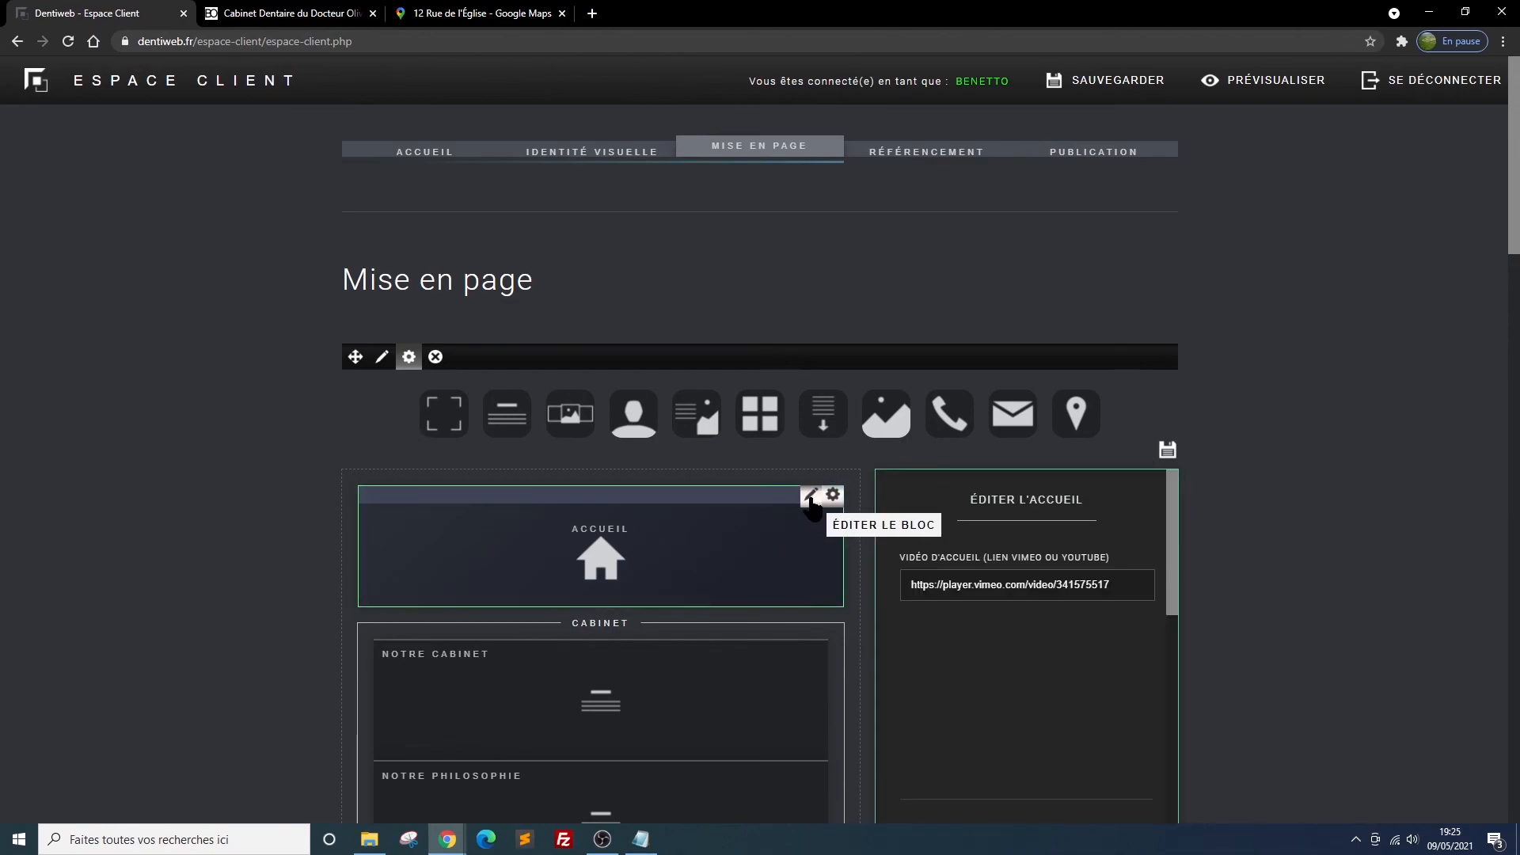
left_click_drag(1116, 584, 788, 588)
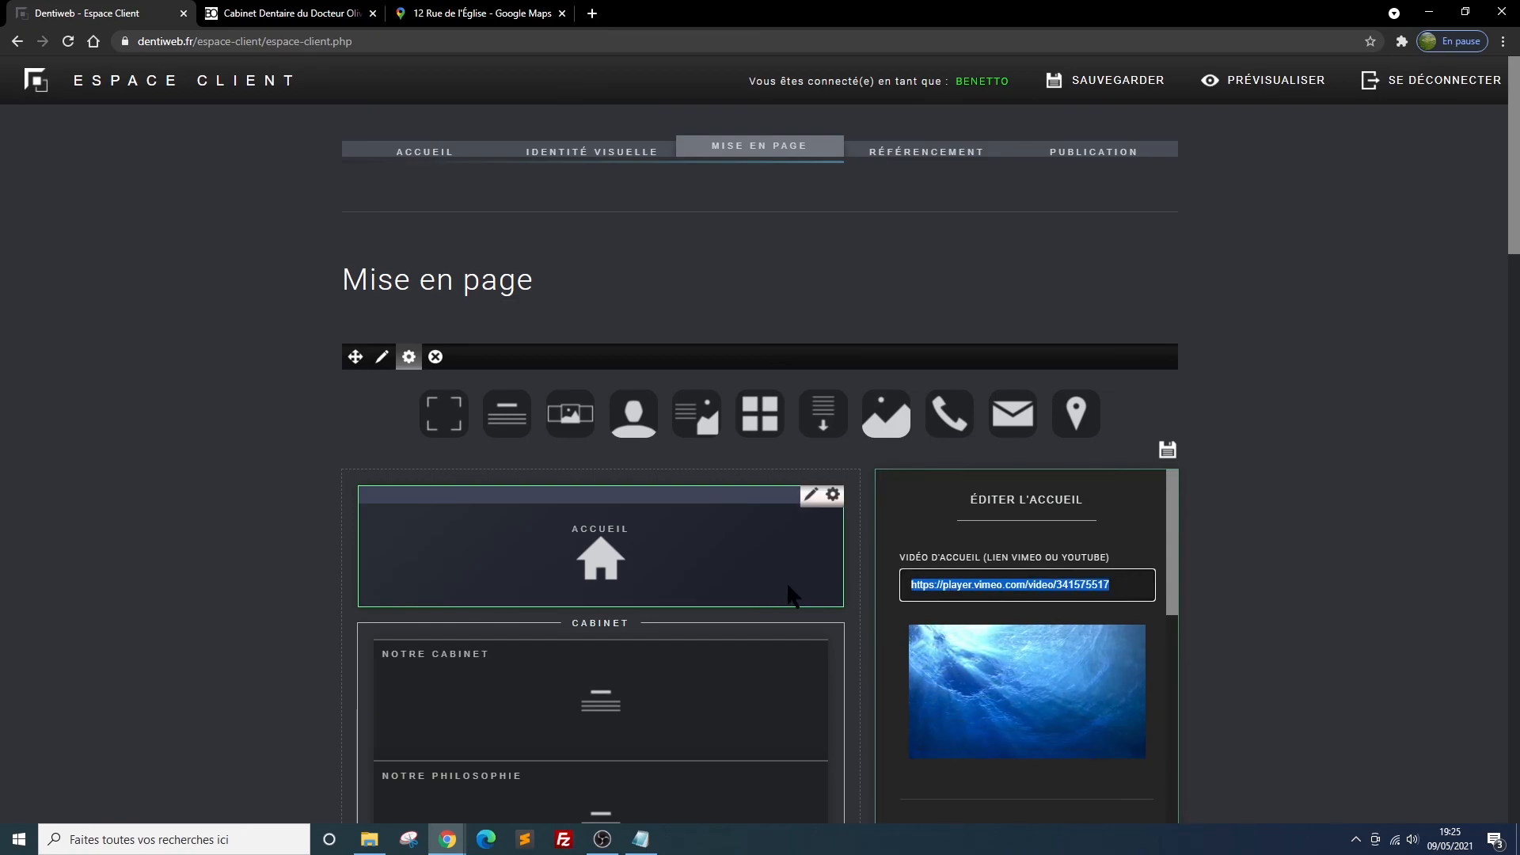
type("https://player.vimeo.com/video/525692547")
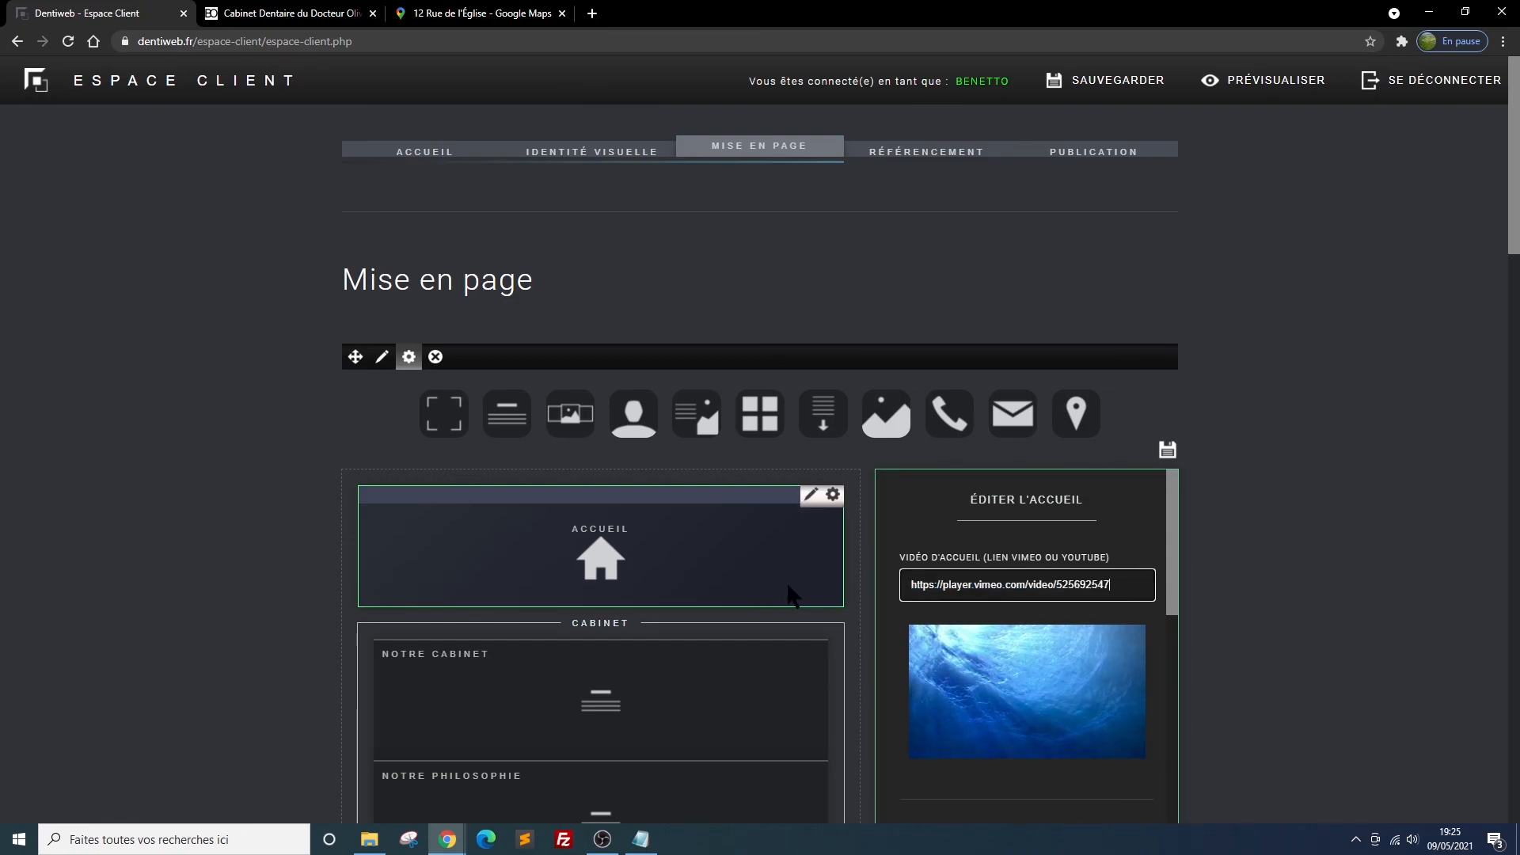
left_click(1167, 450)
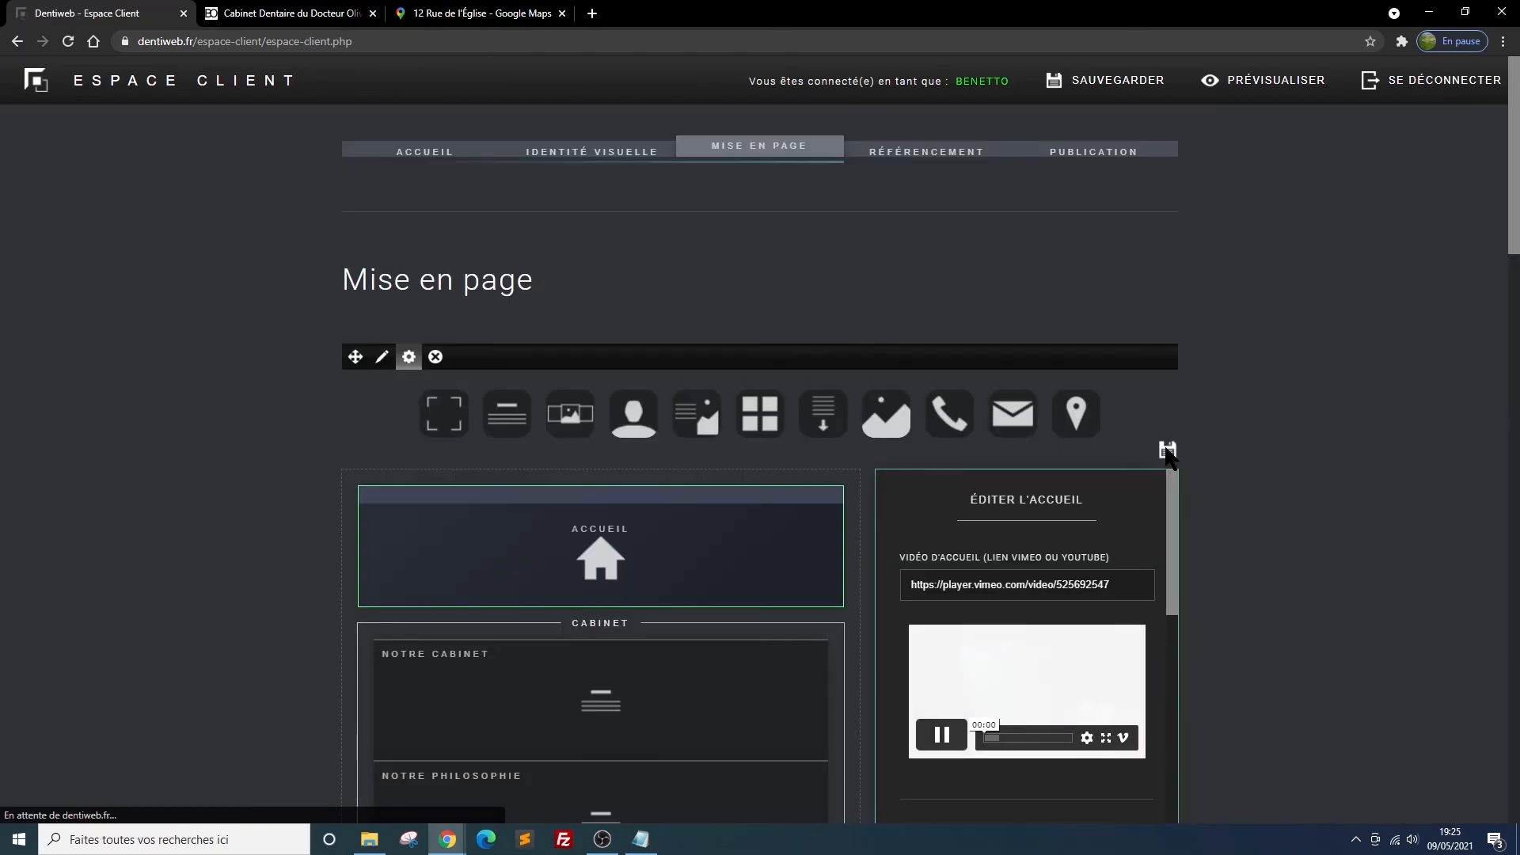
Reload the website preview and review the home video and the practice sections below it
scroll(1167, 453, "down", 2)
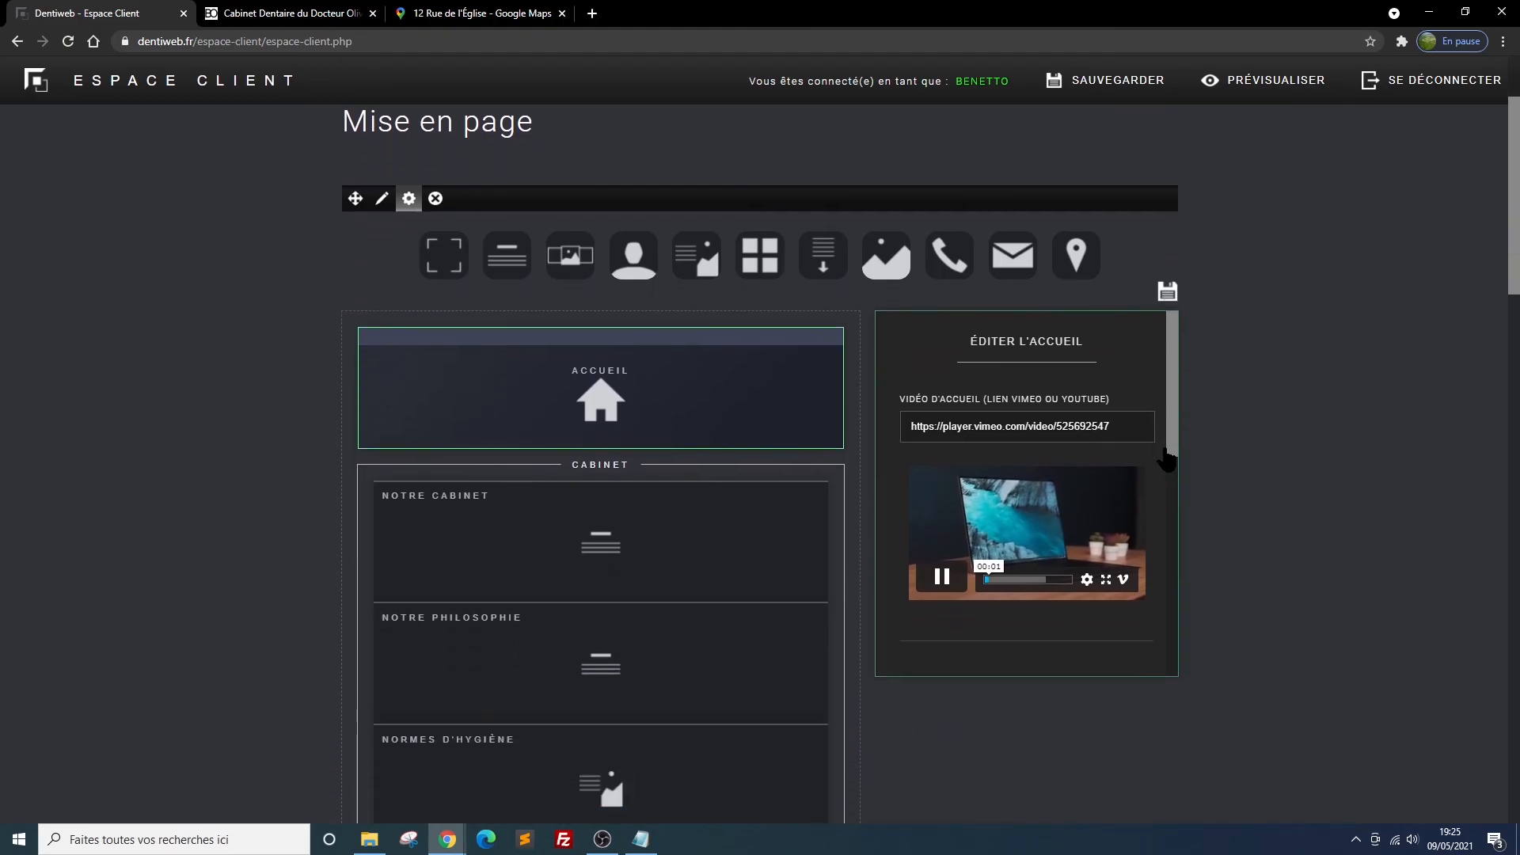
left_click(269, 13)
left_click(68, 41)
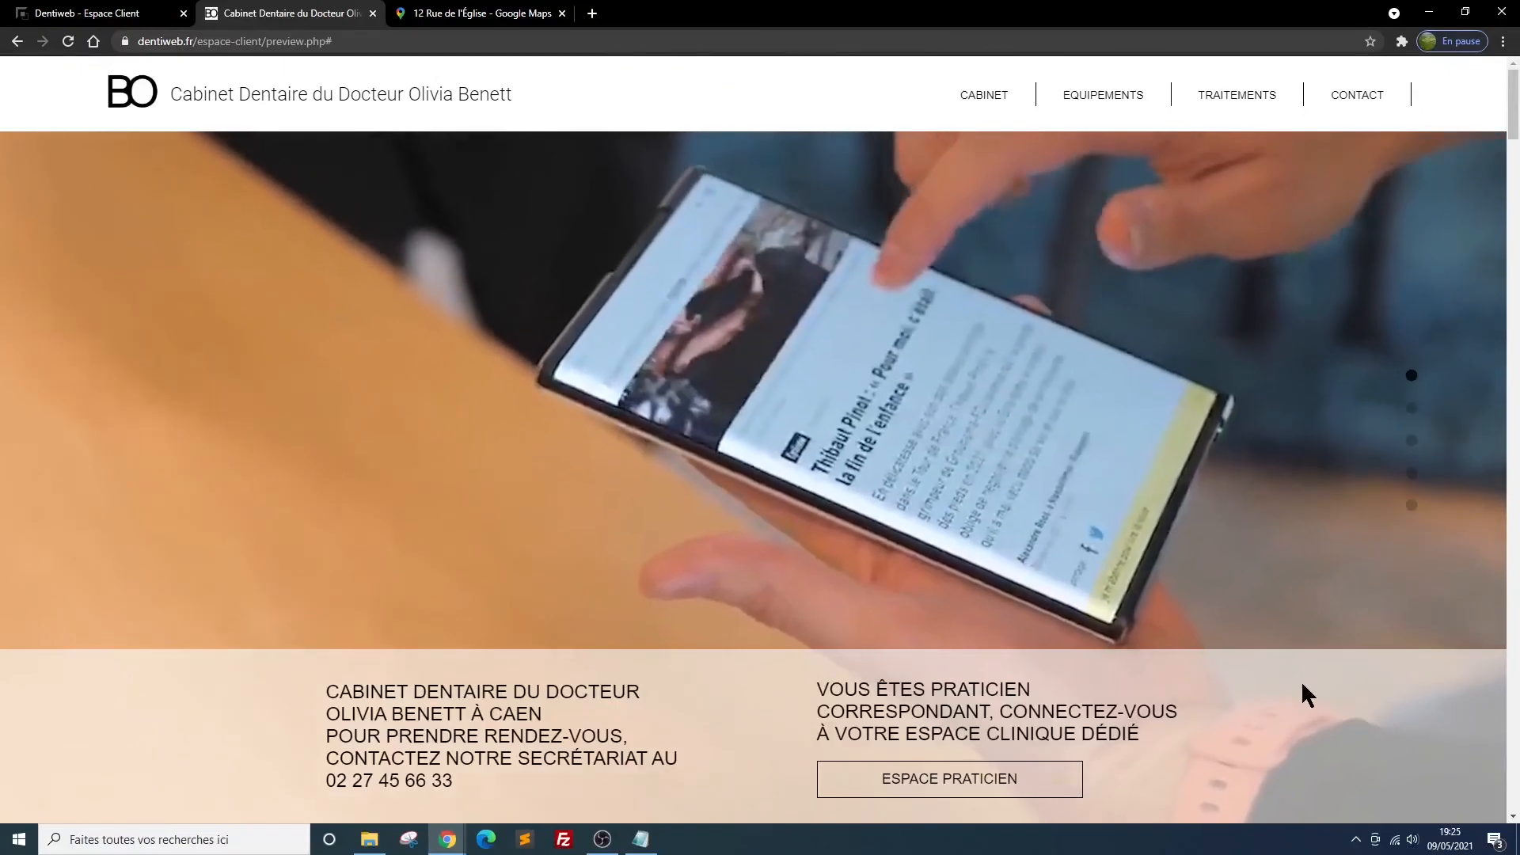
scroll(1302, 686, "down", 2)
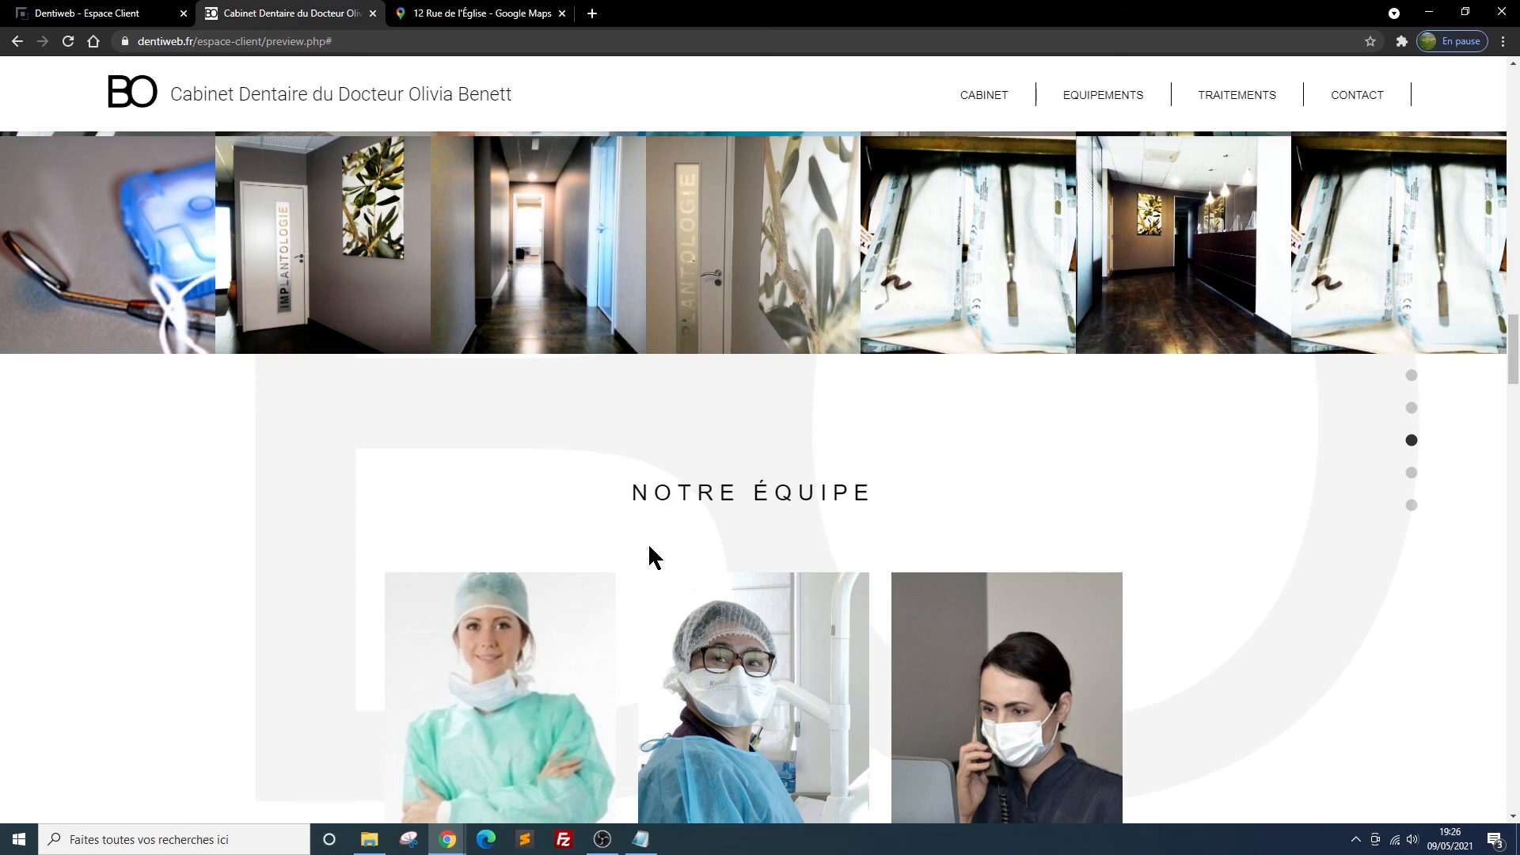
scroll(1125, 648, "up", 1)
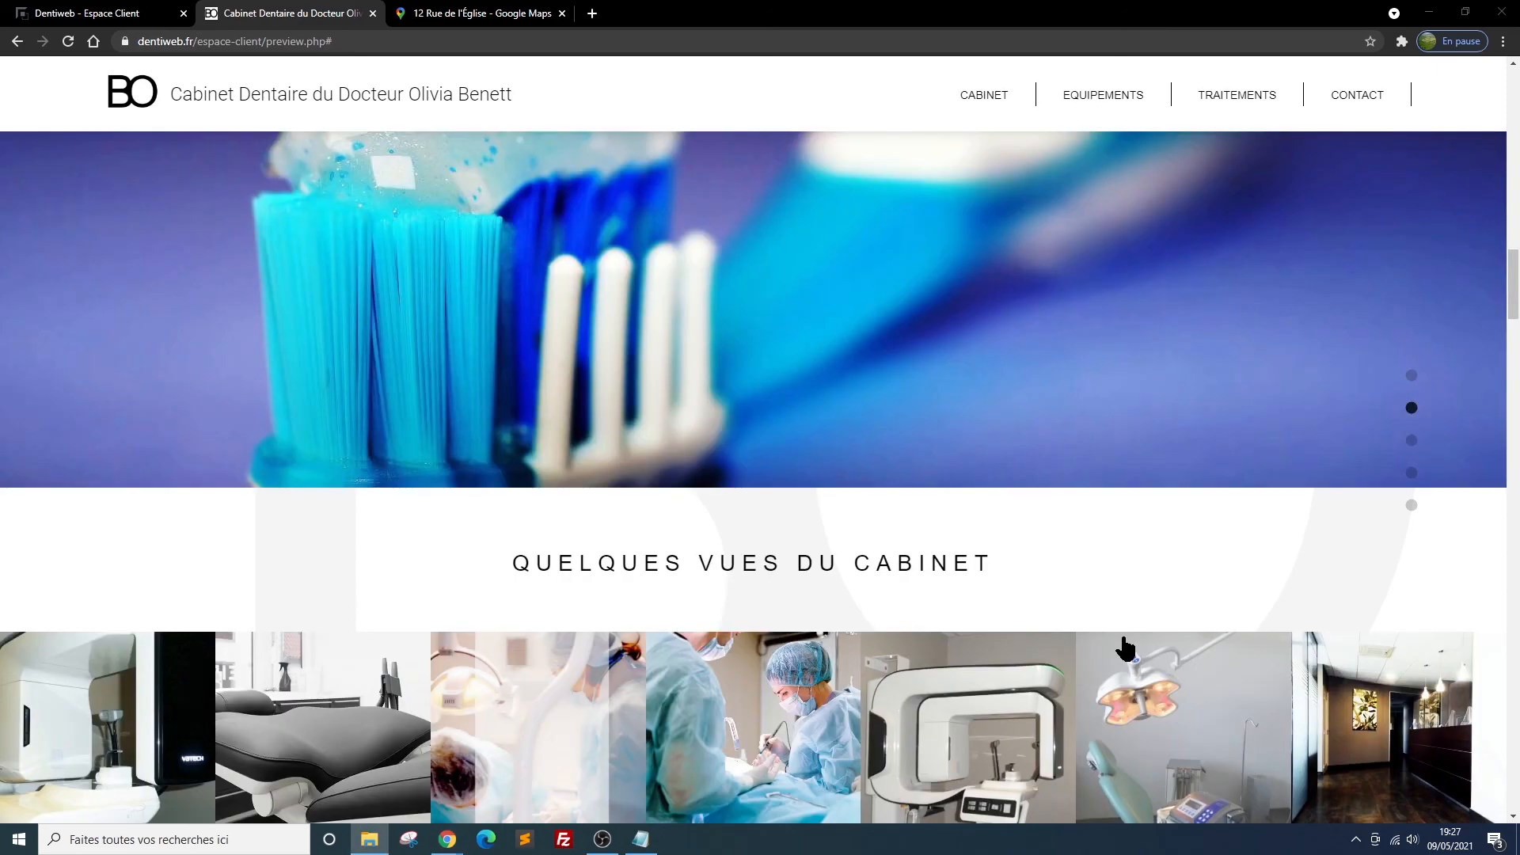